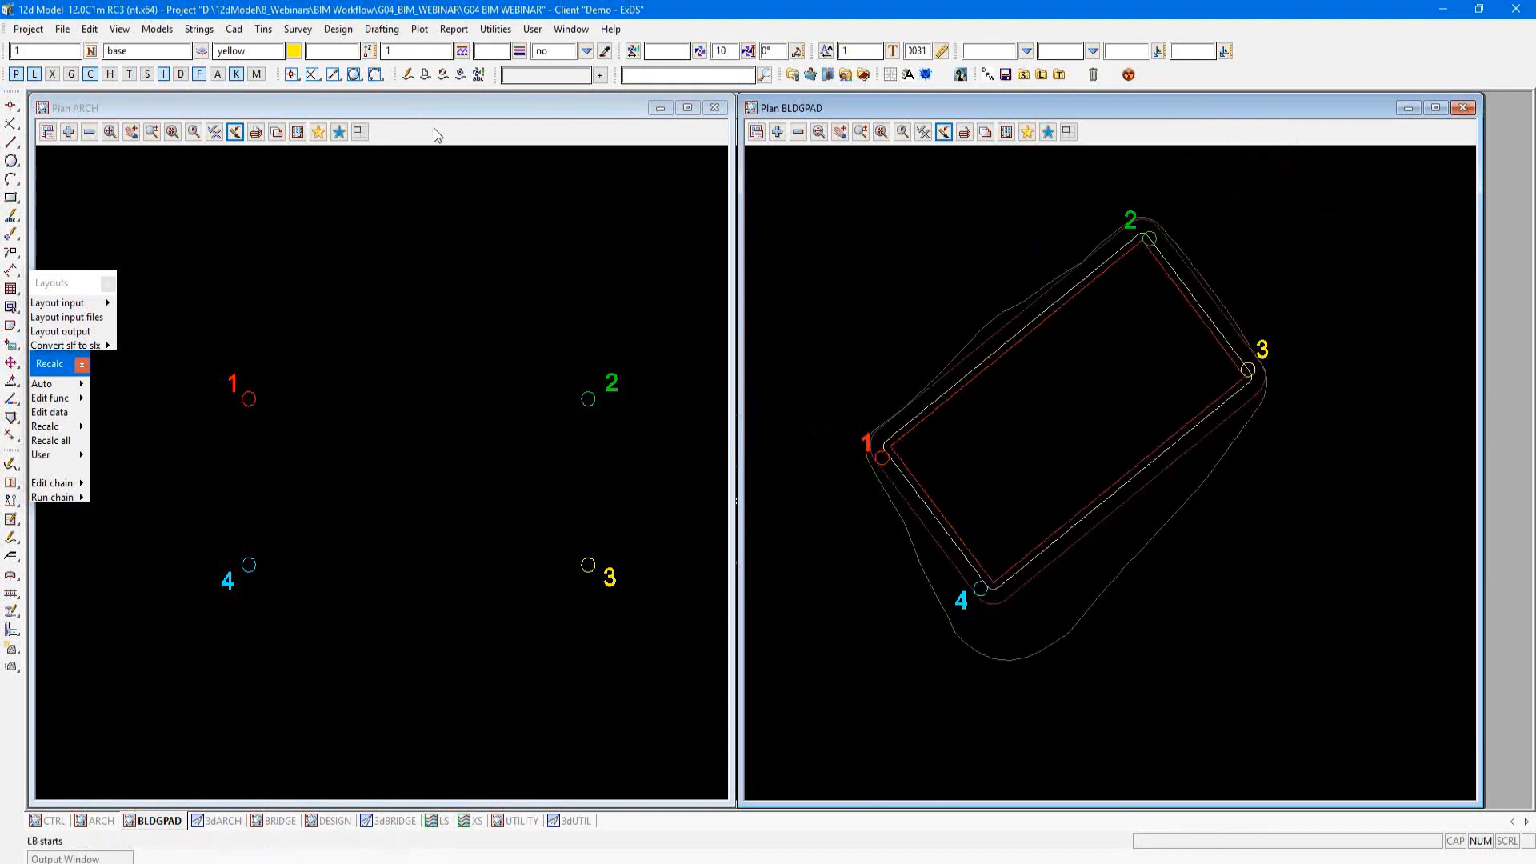
pyautogui.click(436, 282)
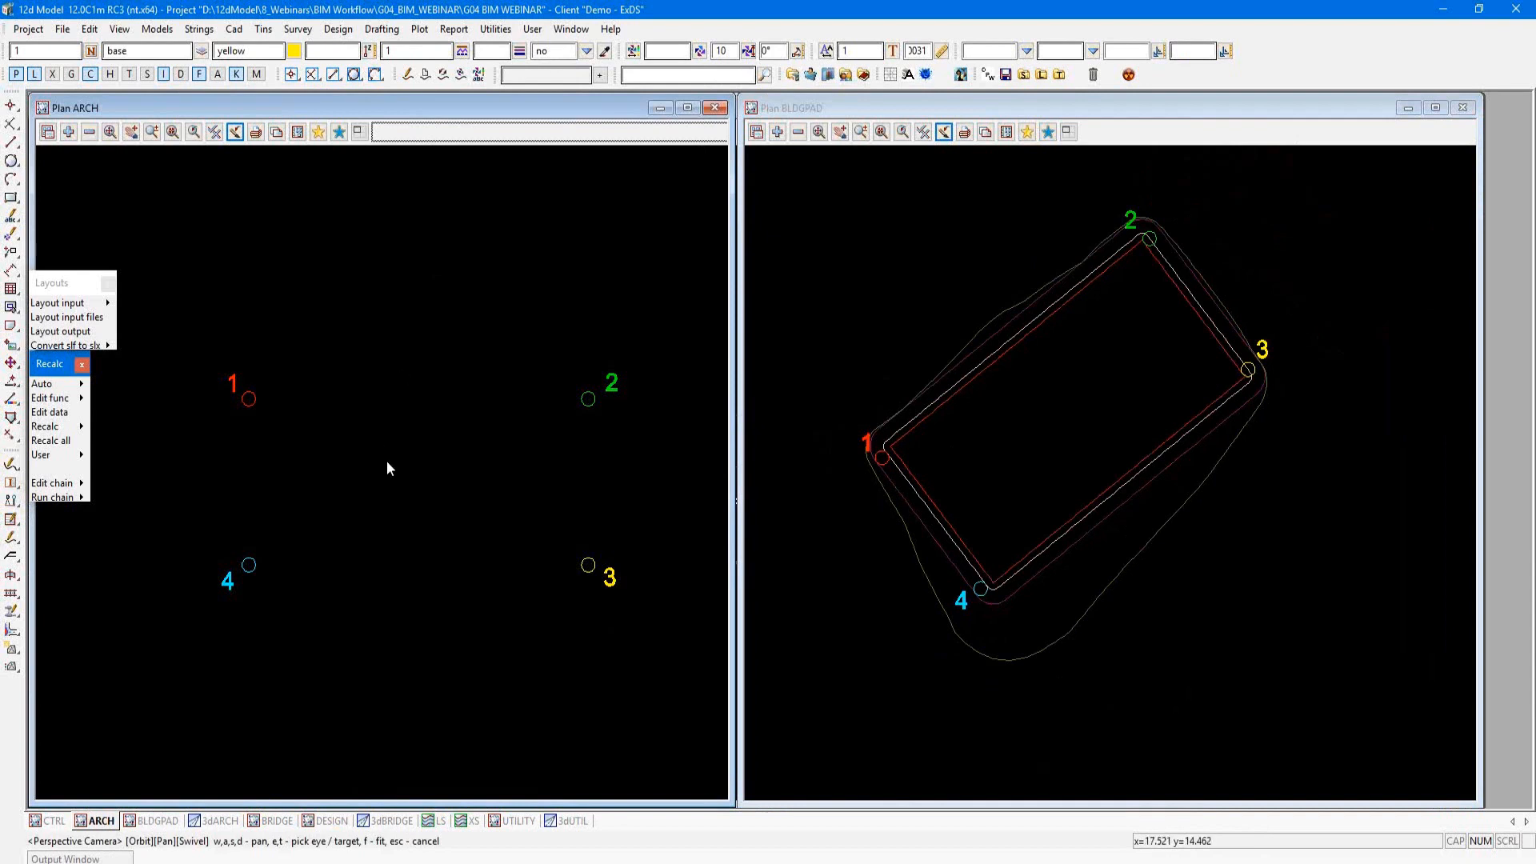
pyautogui.click(1166, 107)
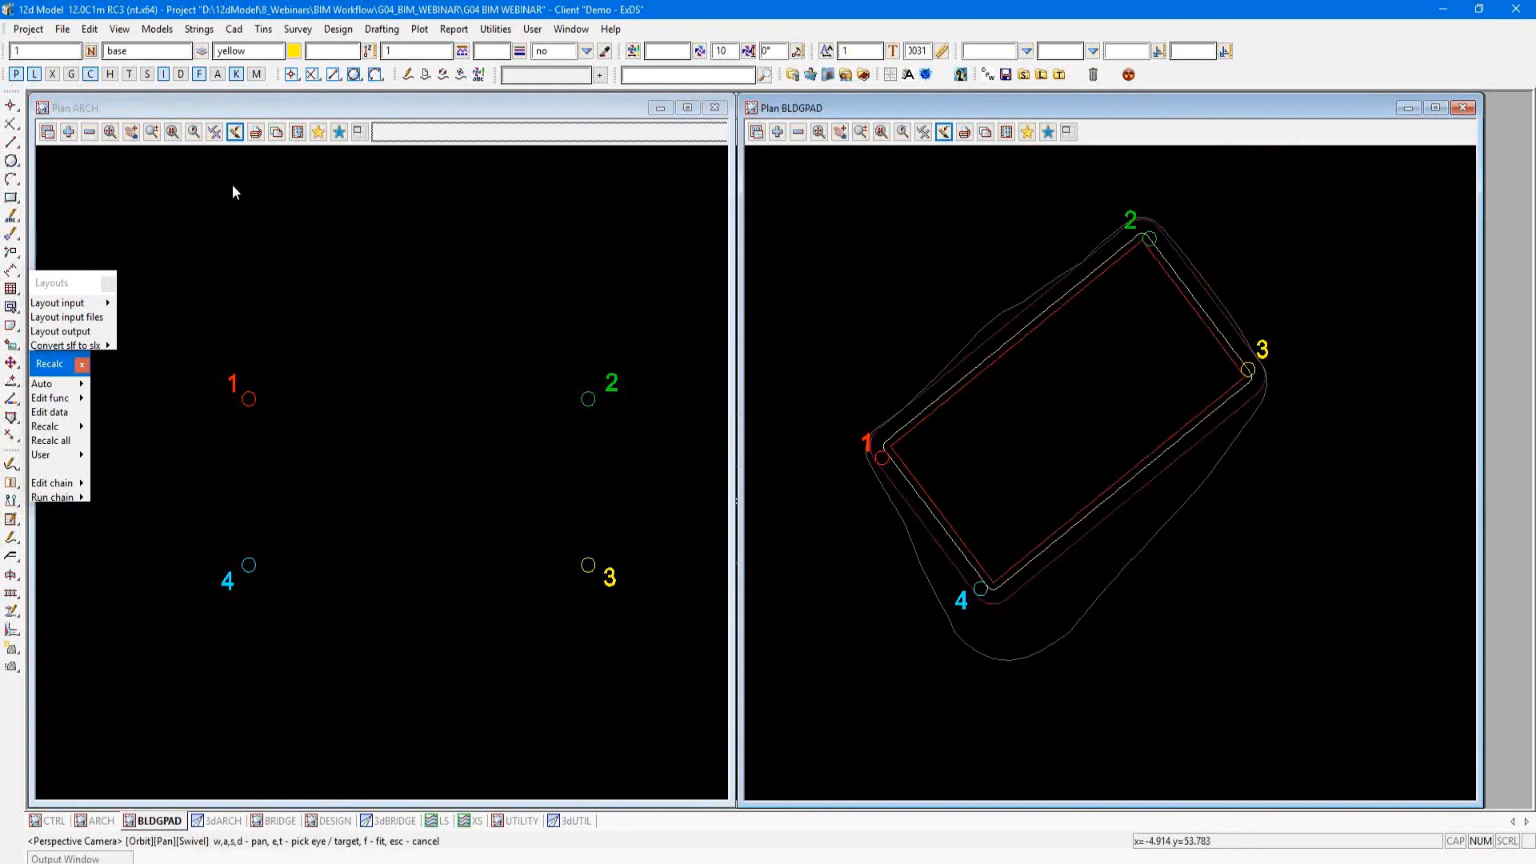
# Step: Open the BIM command set as a floating palette and place it above the Layouts palette
pyautogui.click(61, 30)
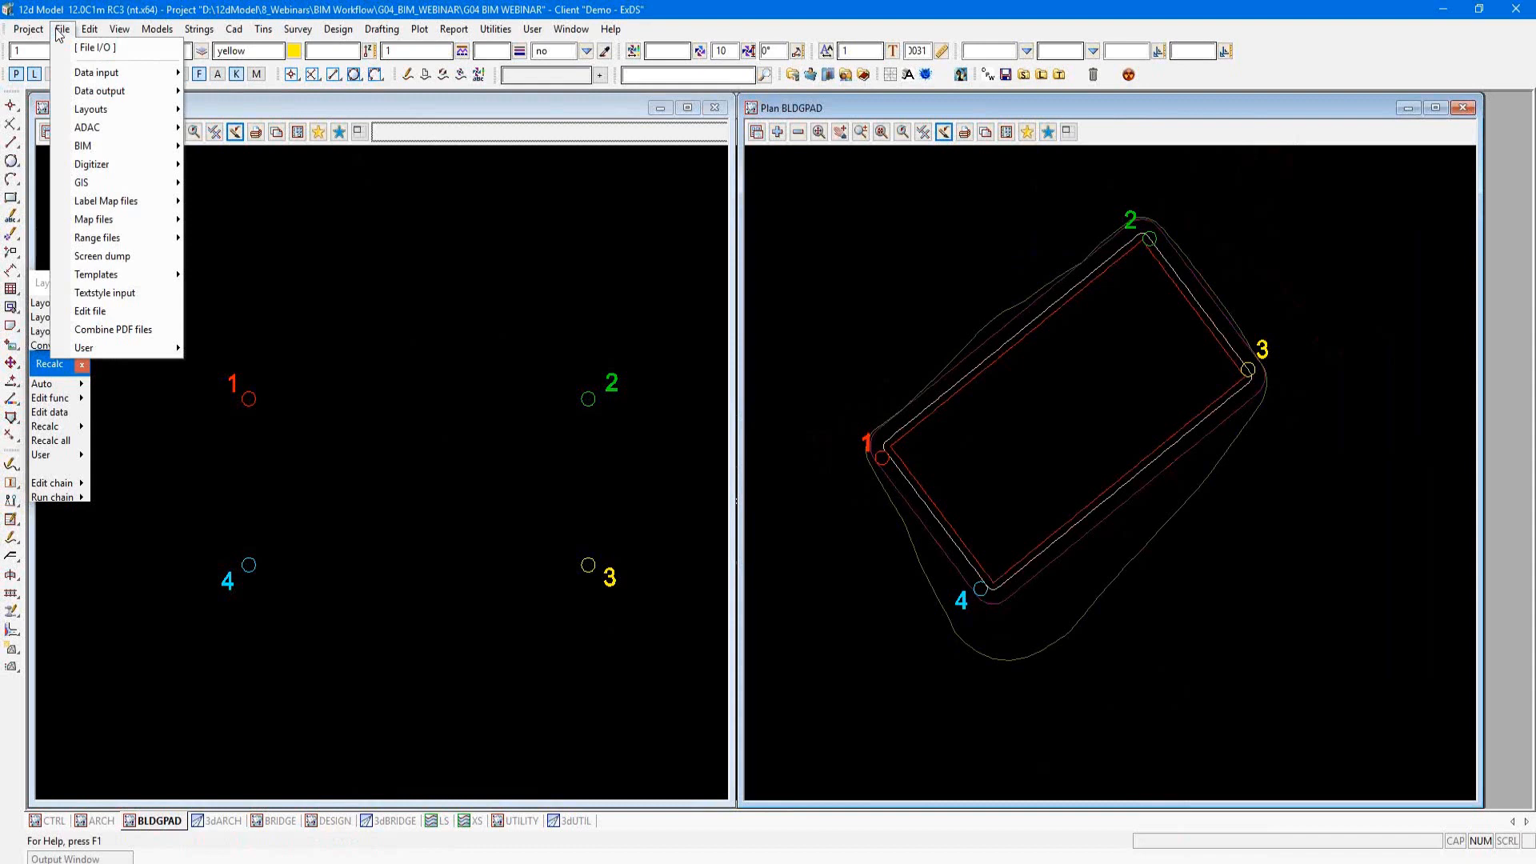
pyautogui.moveTo(100, 152)
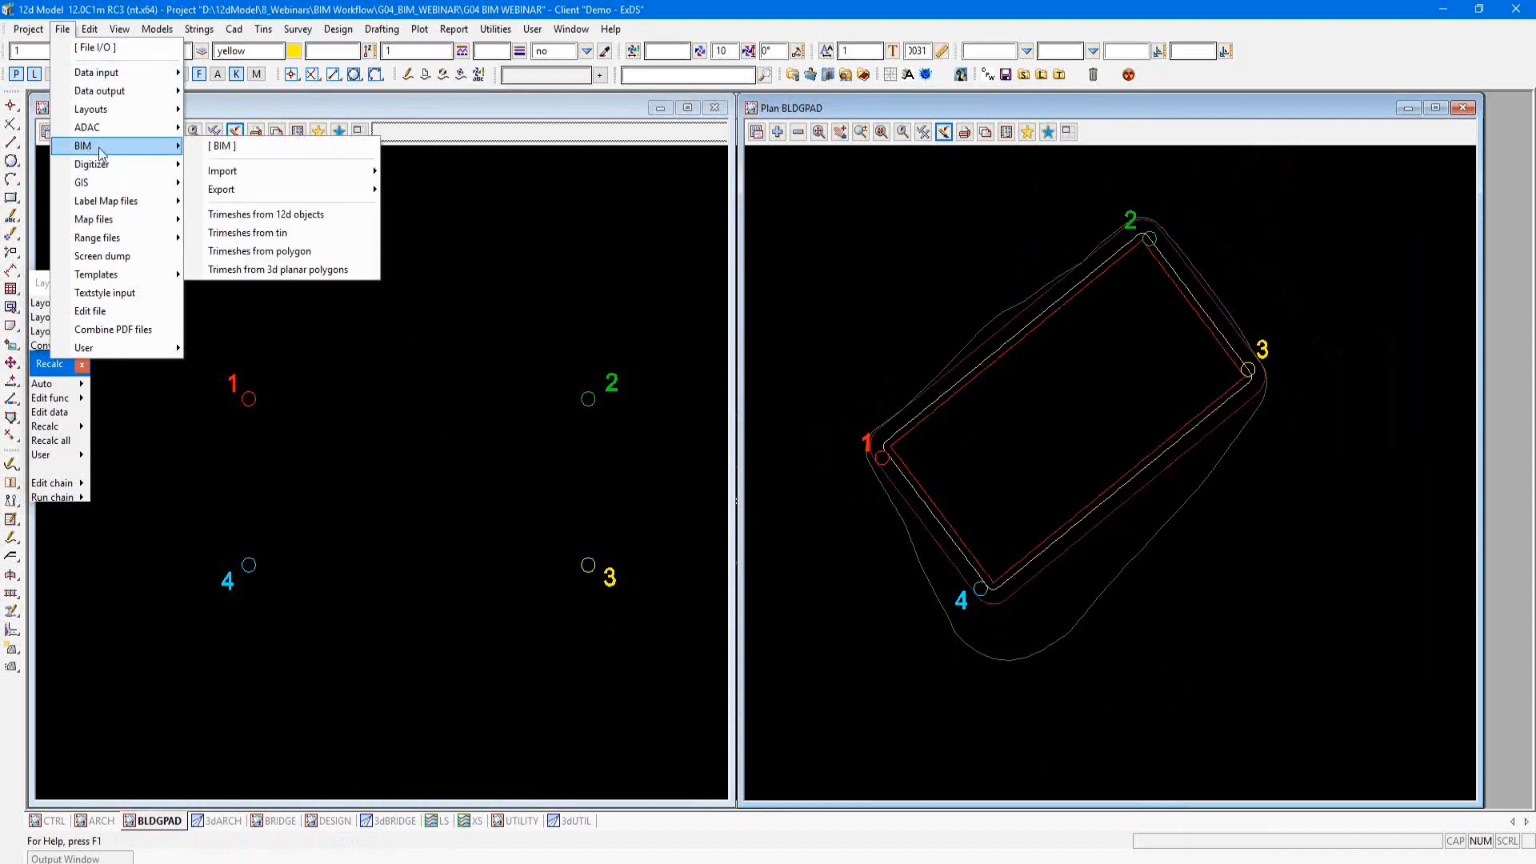
pyautogui.click(306, 147)
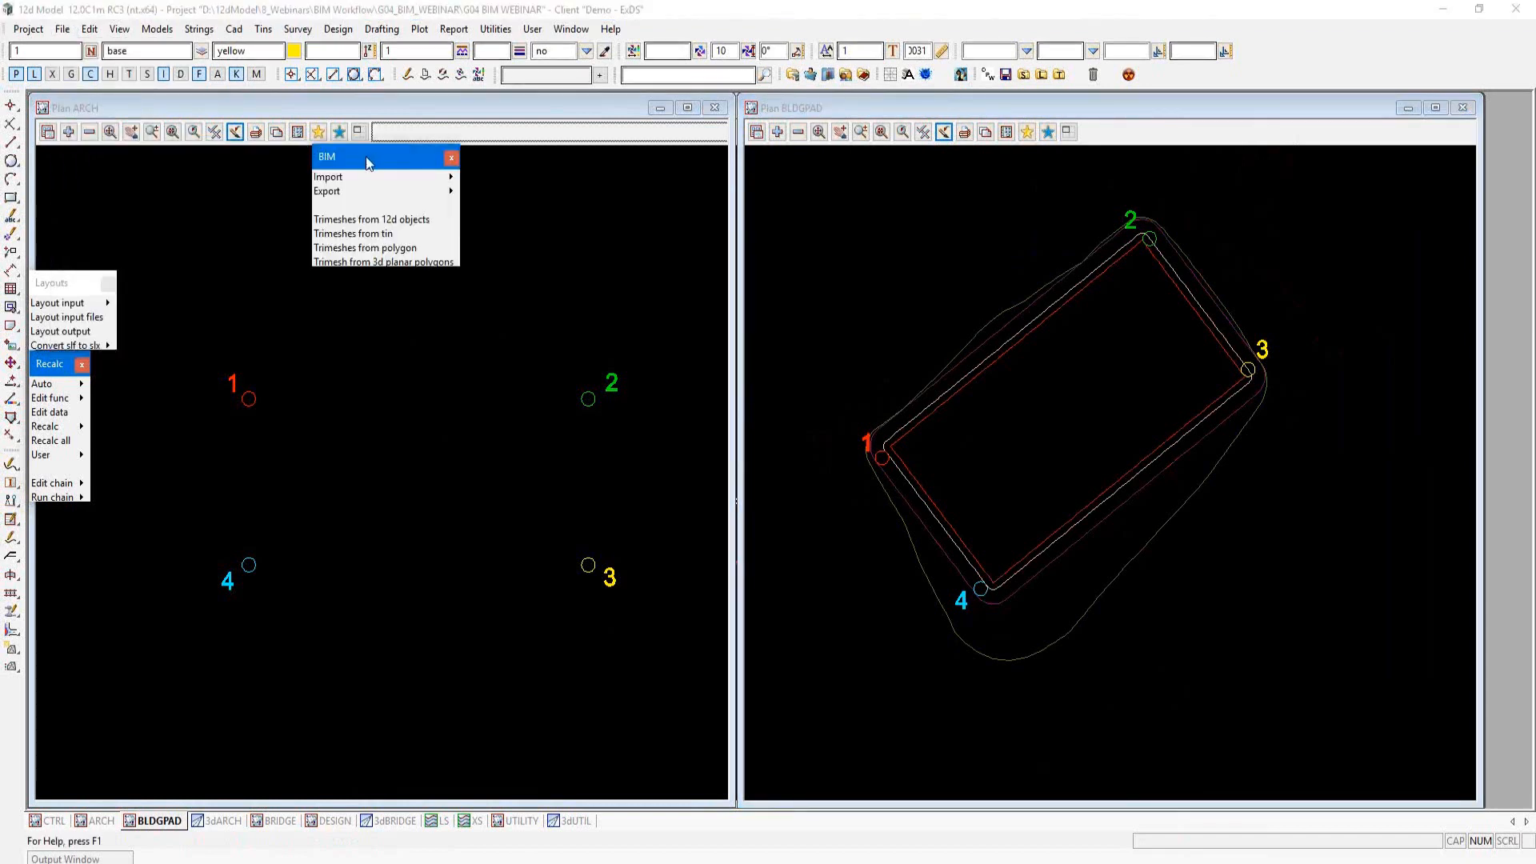
pyautogui.moveTo(366, 156); pyautogui.dragTo(90, 166)
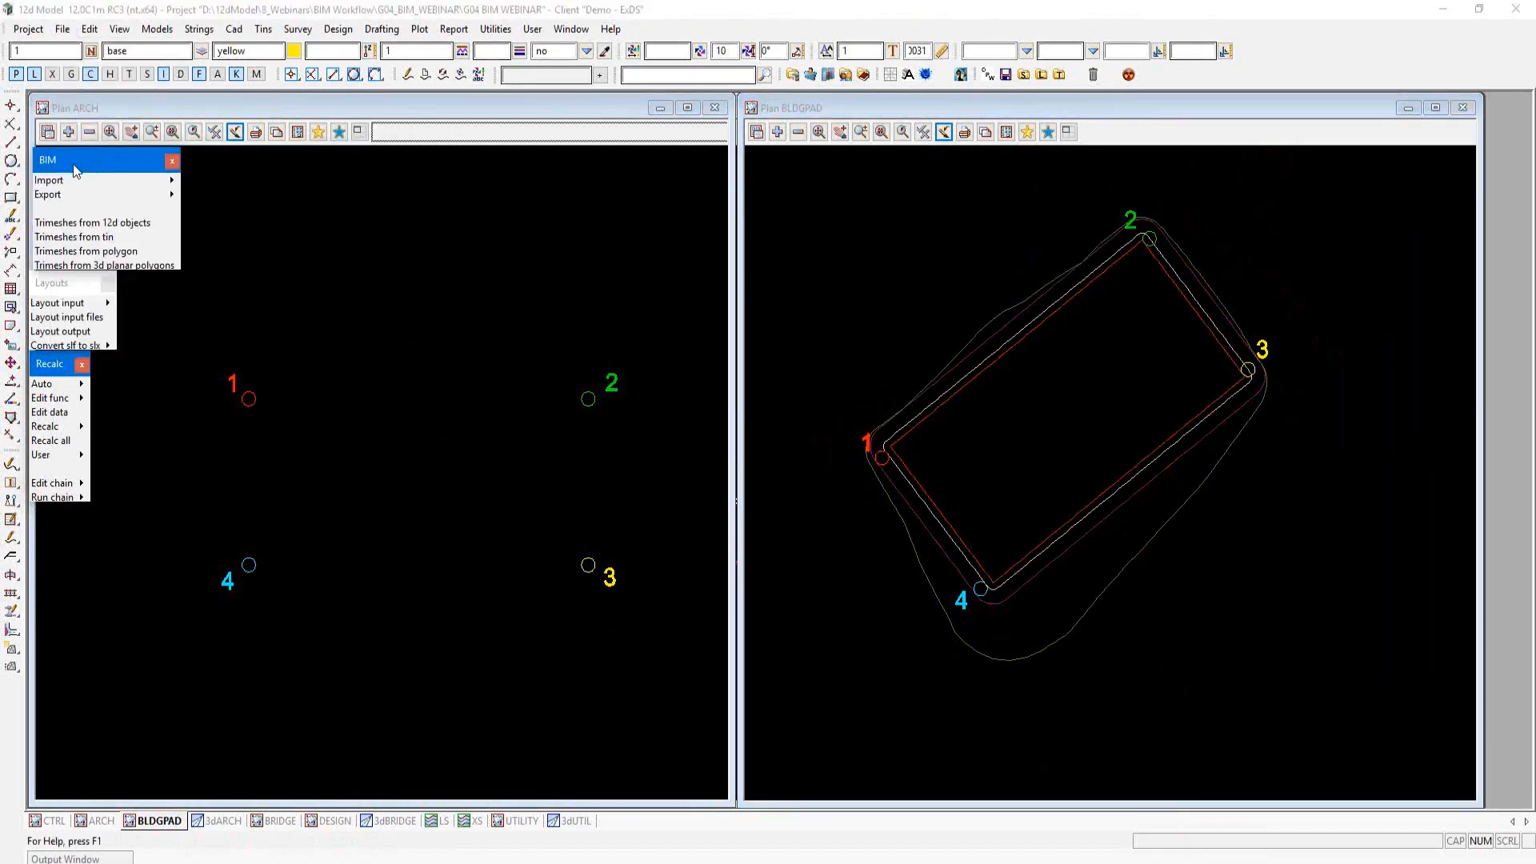
# Step: Start the IFC express reader and choose 01_BIMcollab_Example_ARC_optimized.ifc from the project's data folder as the IFC file
pyautogui.click(206, 186)
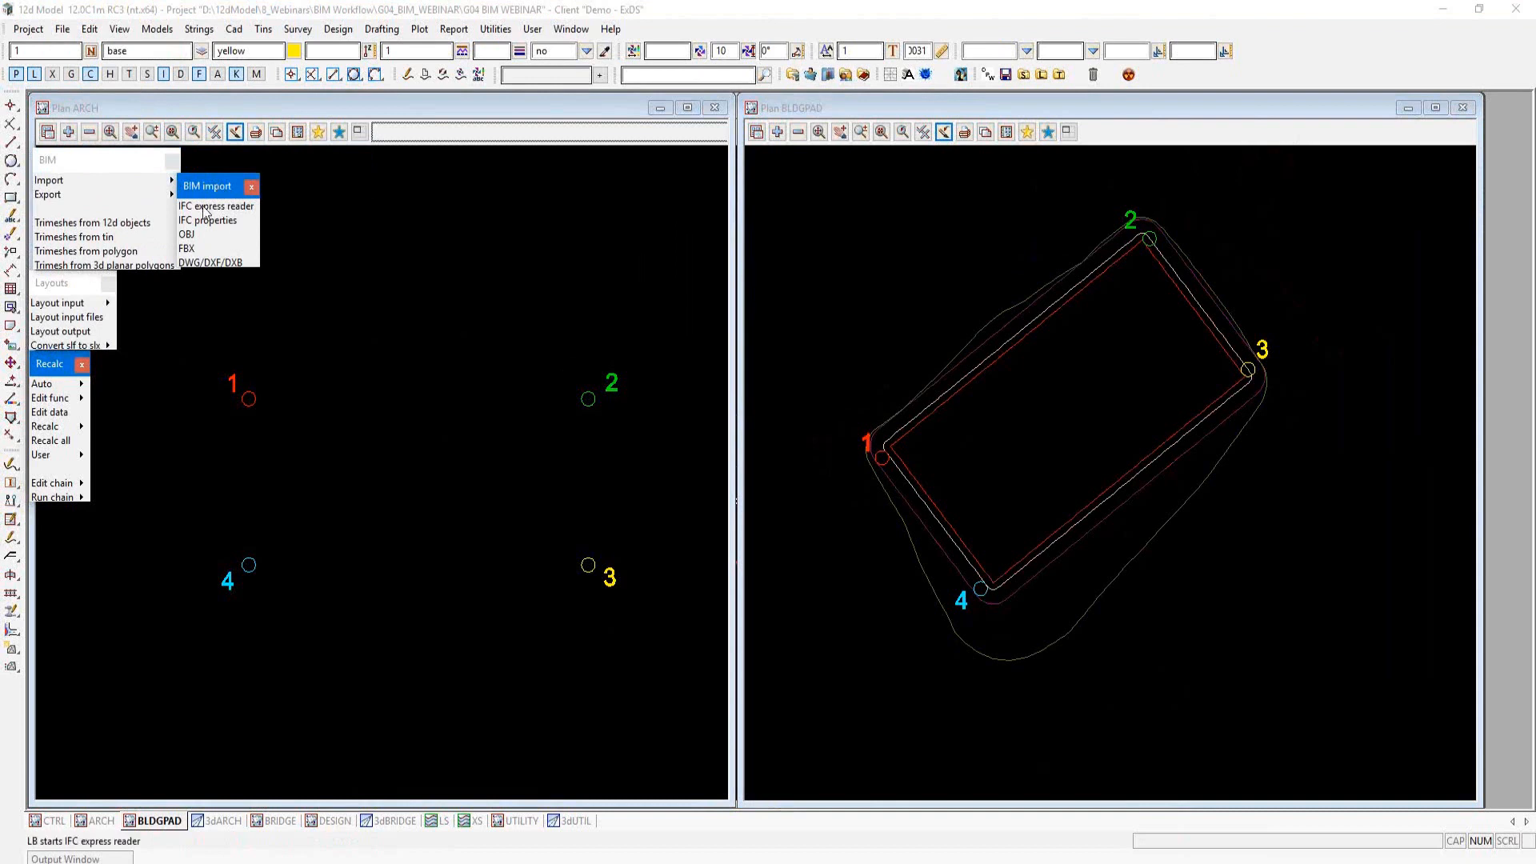
pyautogui.click(249, 207)
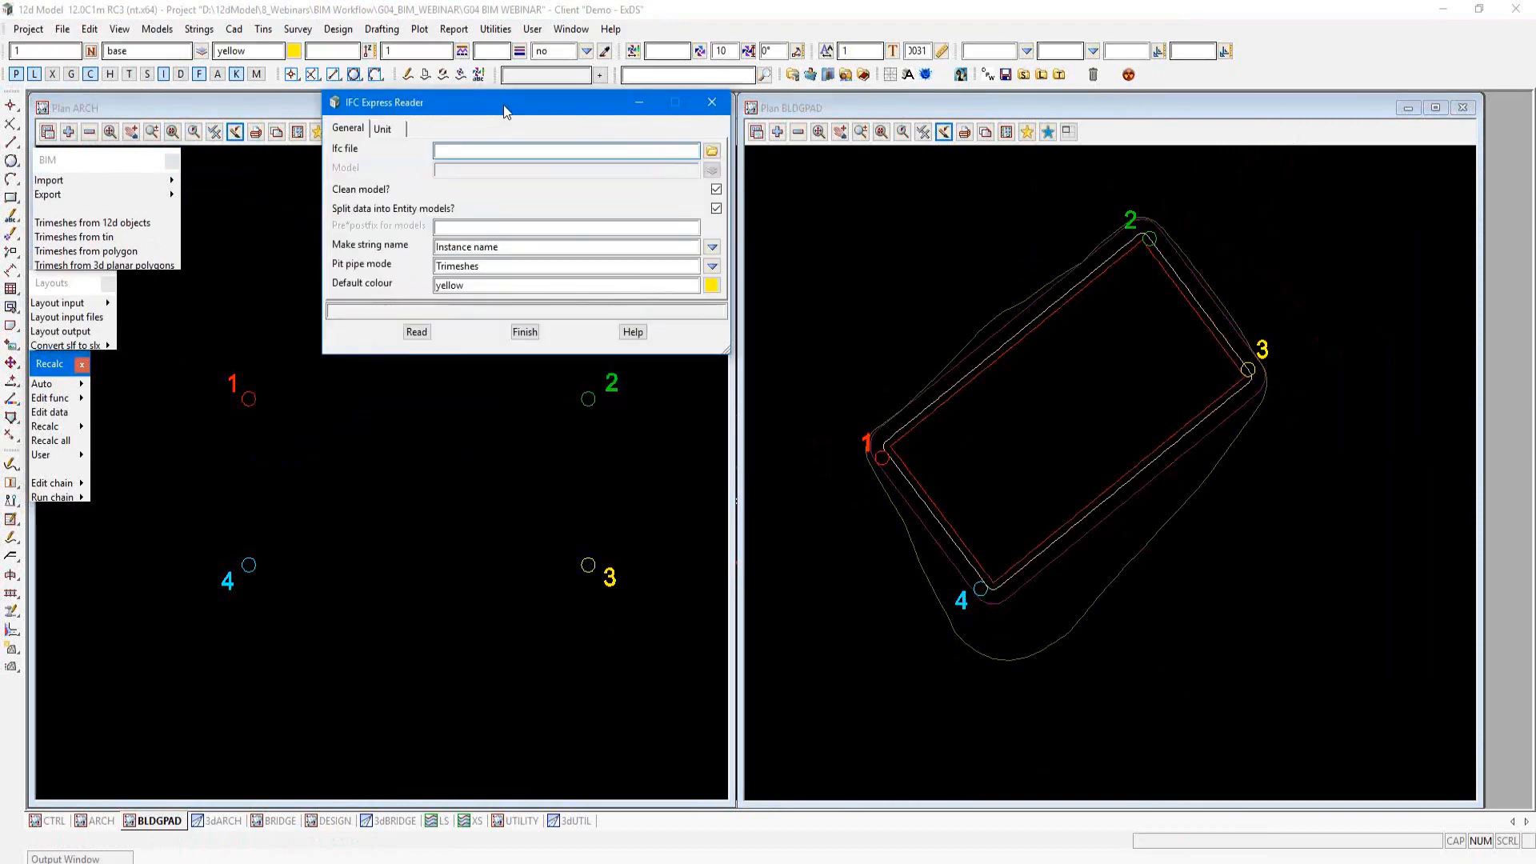
pyautogui.click(712, 151)
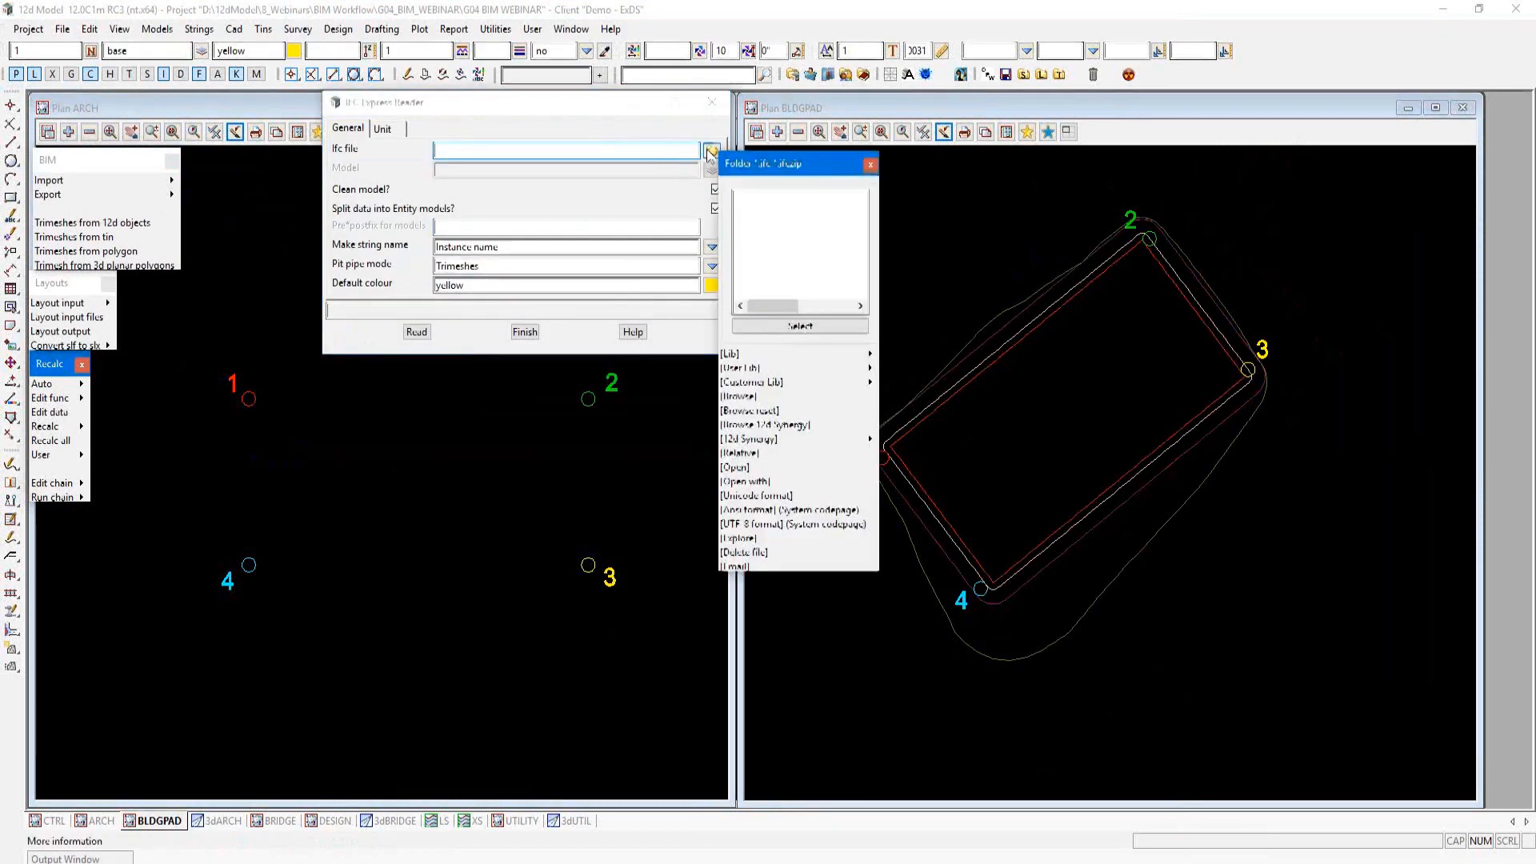
pyautogui.click(738, 396)
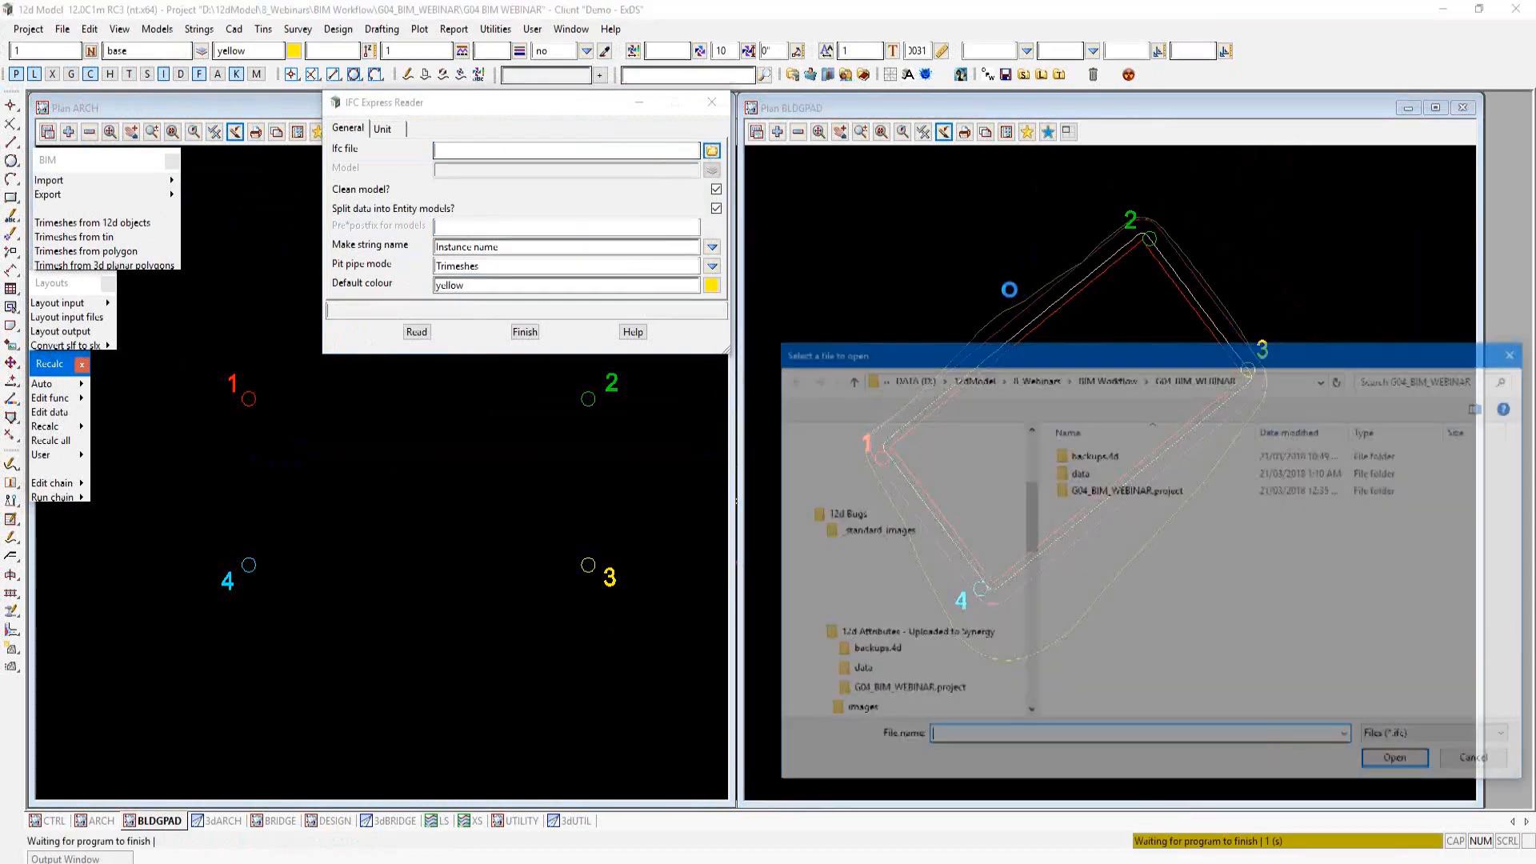
pyautogui.doubleClick(1112, 472)
pyautogui.click(1150, 459)
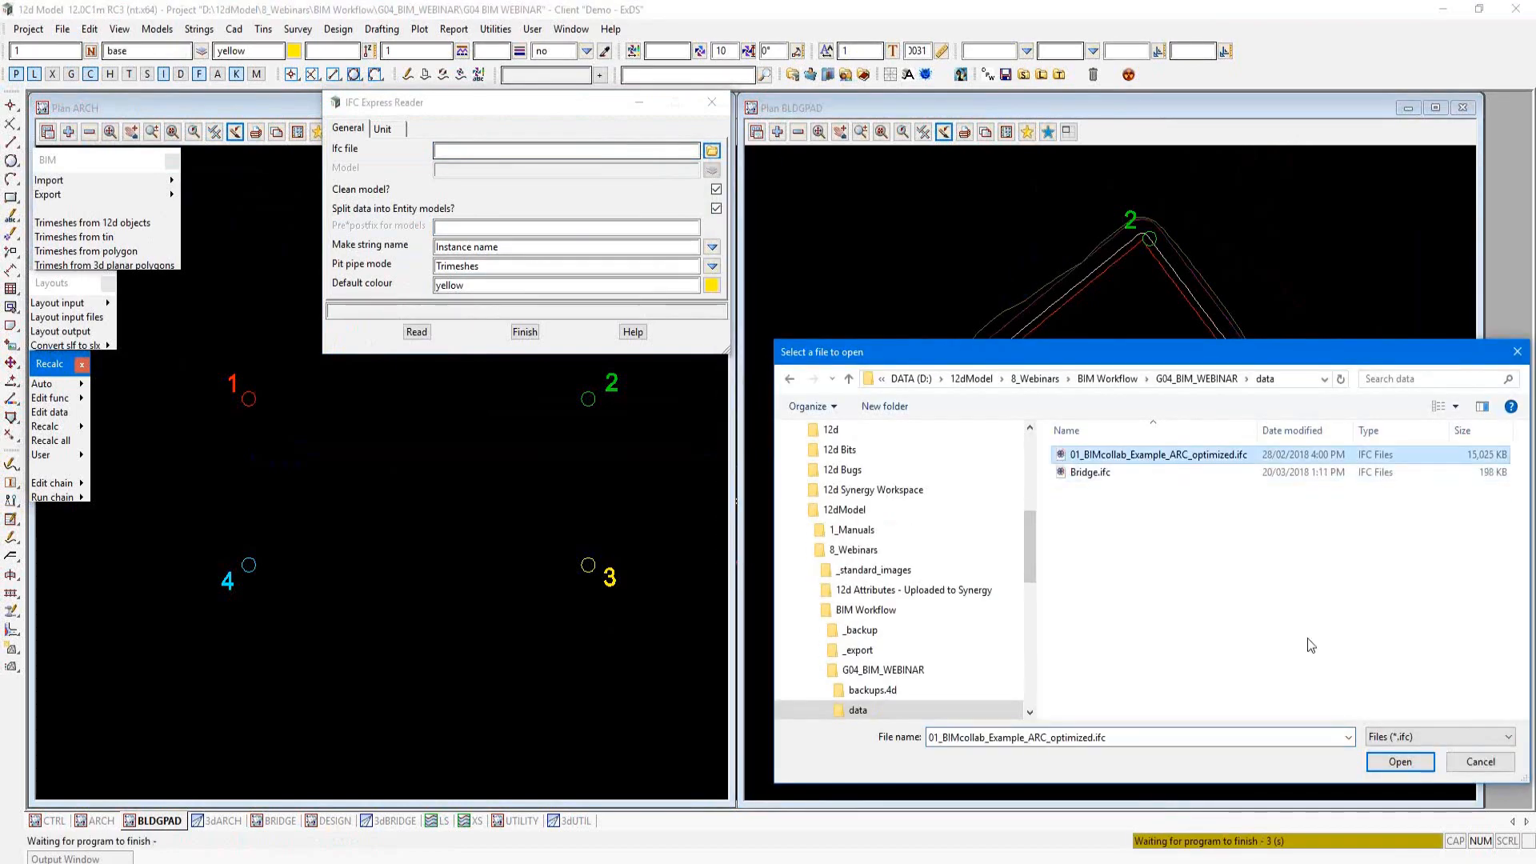
pyautogui.click(1400, 762)
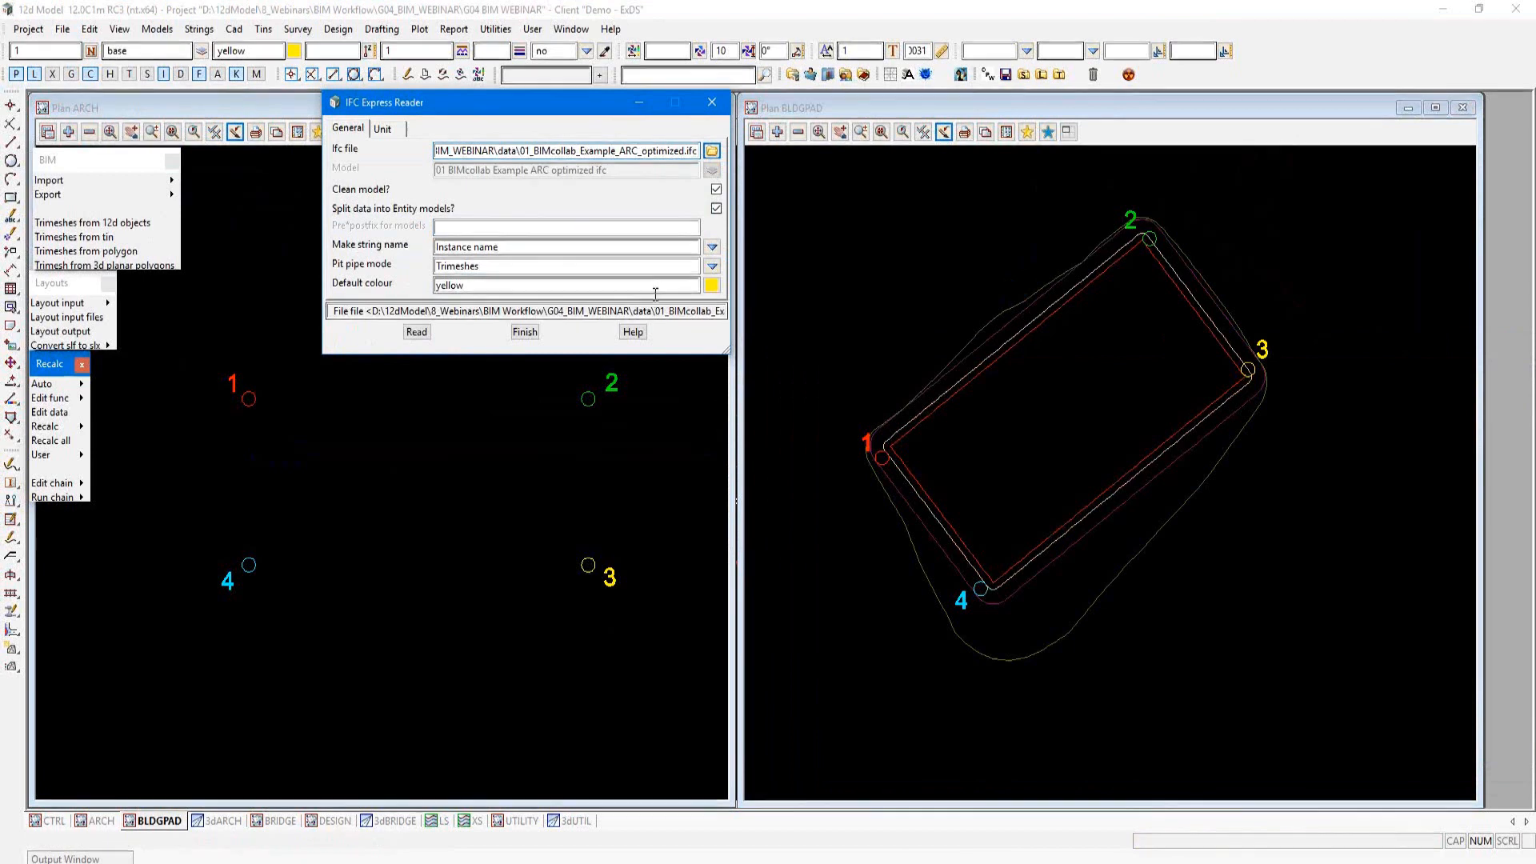
# Step: Set the pre*postfix for models to "data ARCH *", read the IFC file and close the reader
pyautogui.click(452, 227)
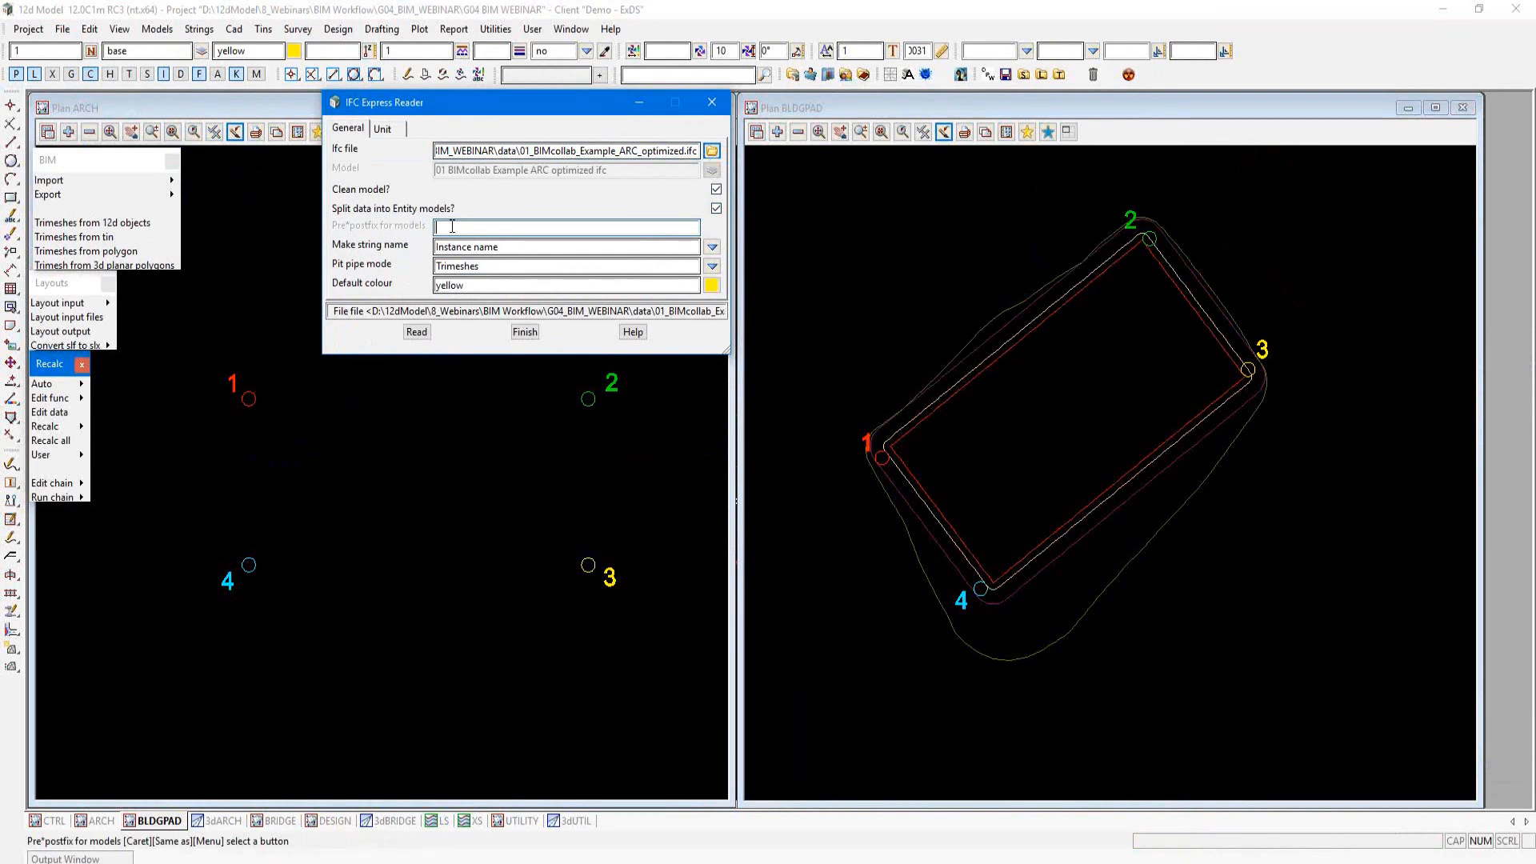
pyautogui.write('data ARCH *')
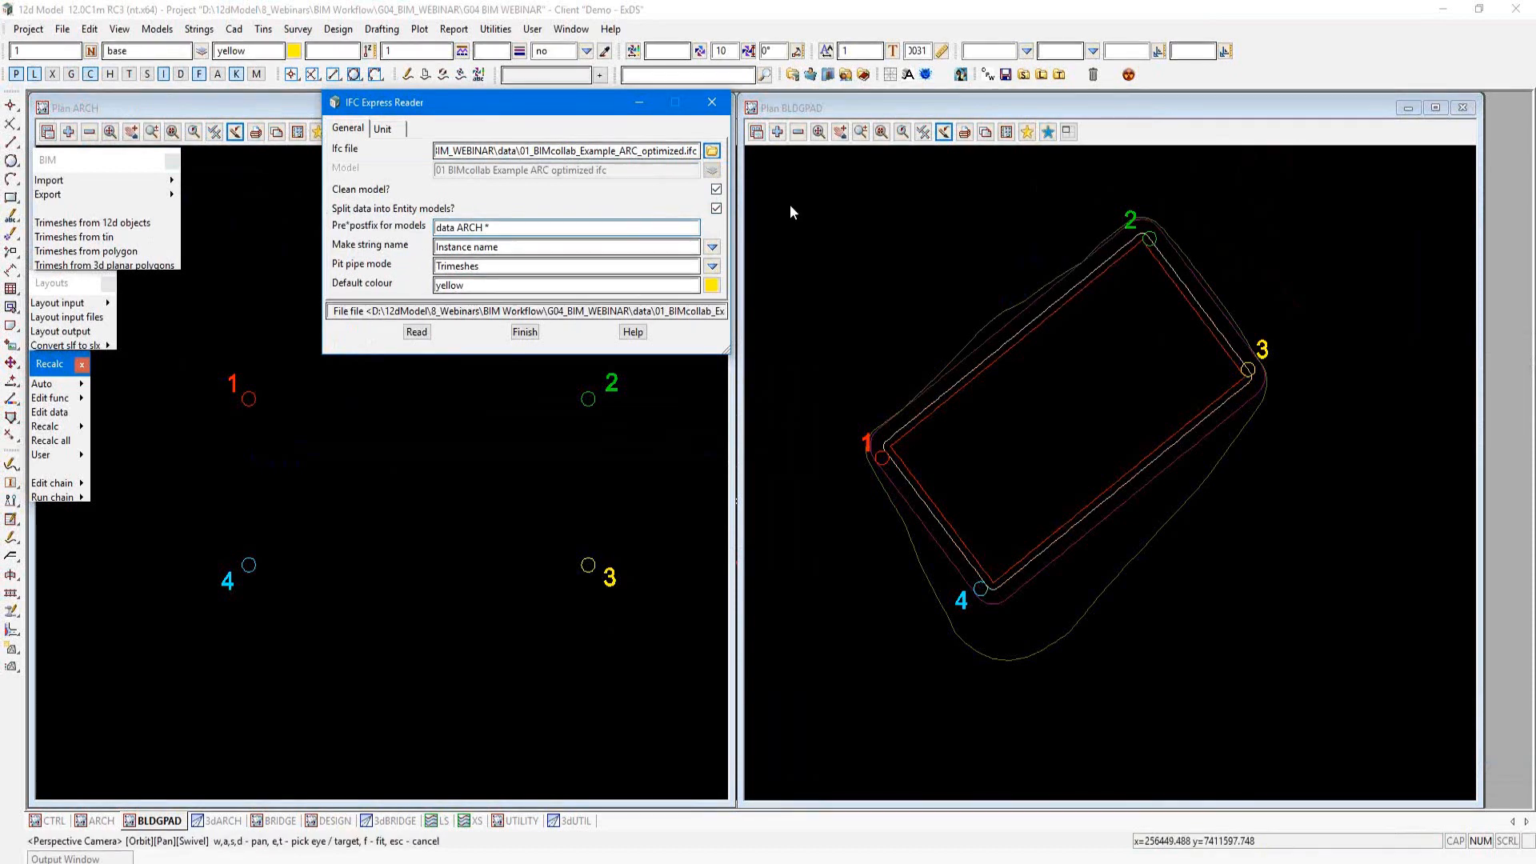
pyautogui.click(414, 332)
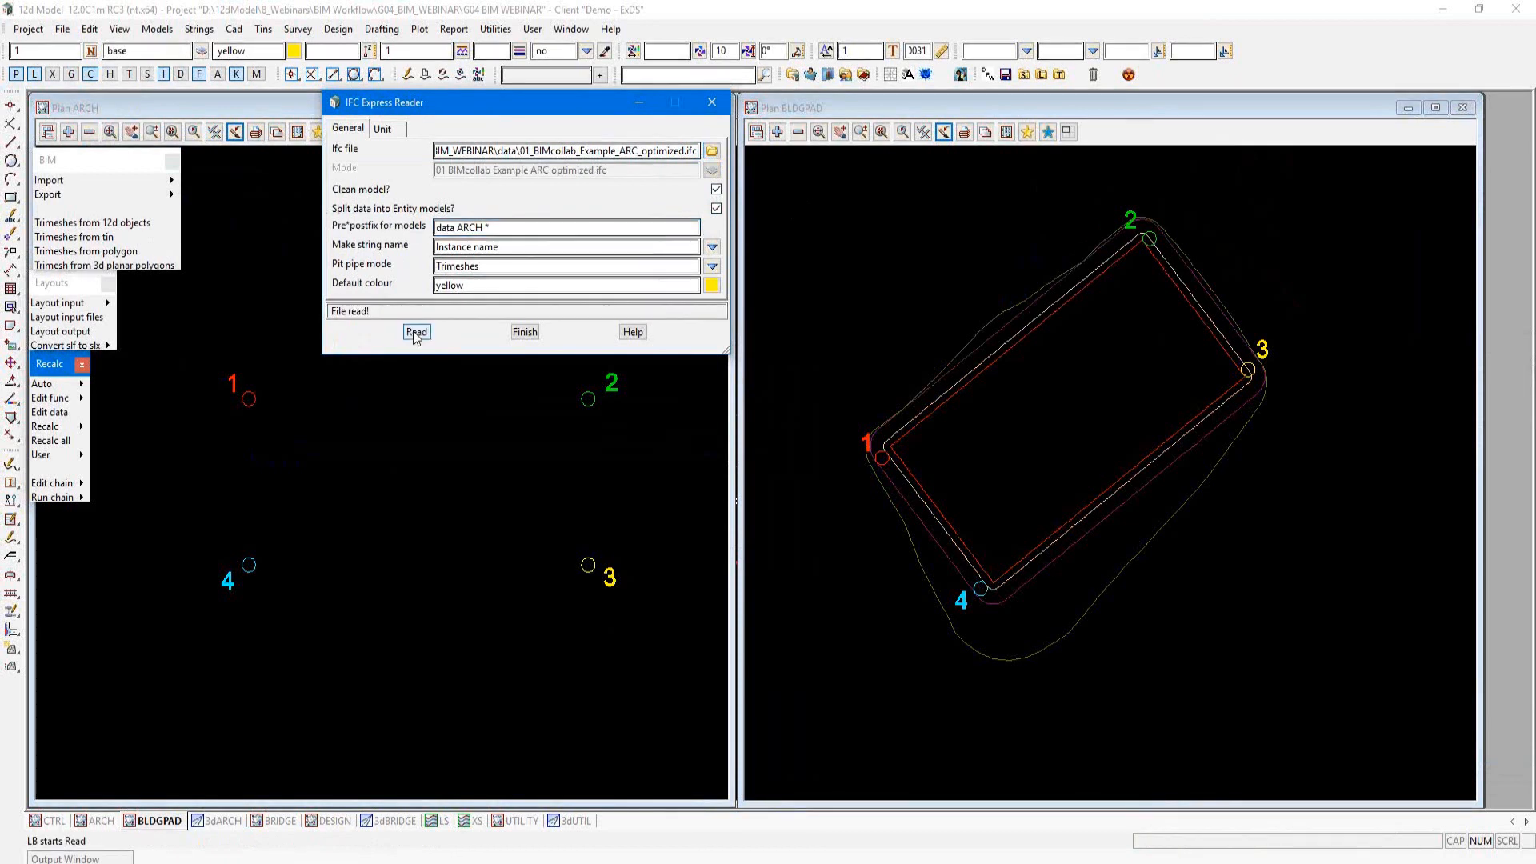
pyautogui.click(524, 331)
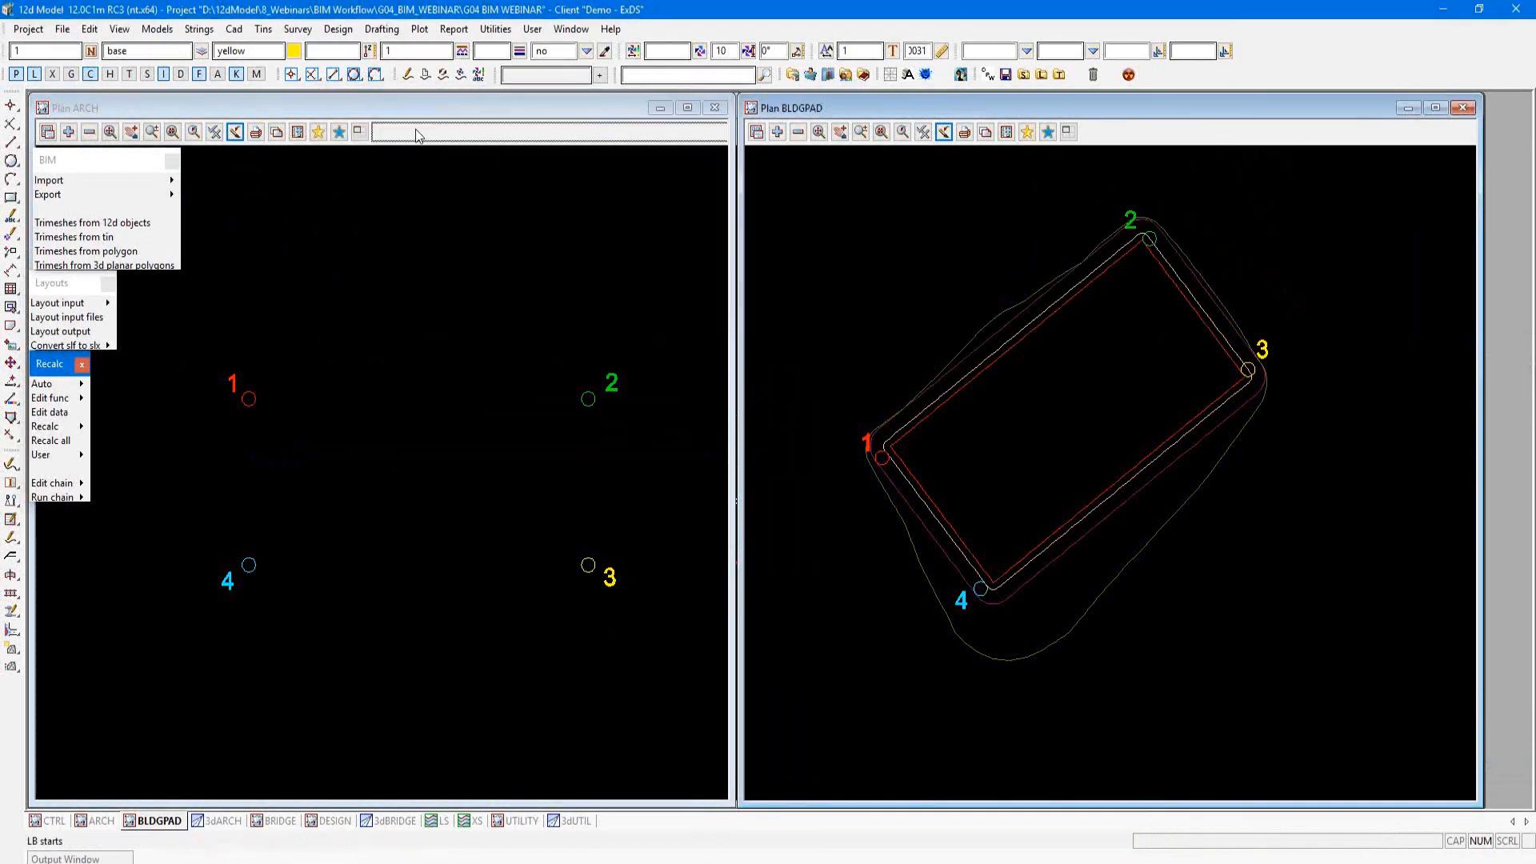
# Step: Add all the data ARCH models, from IfcBeam through IfcWindow, to the ARCH plan view
pyautogui.click(69, 133)
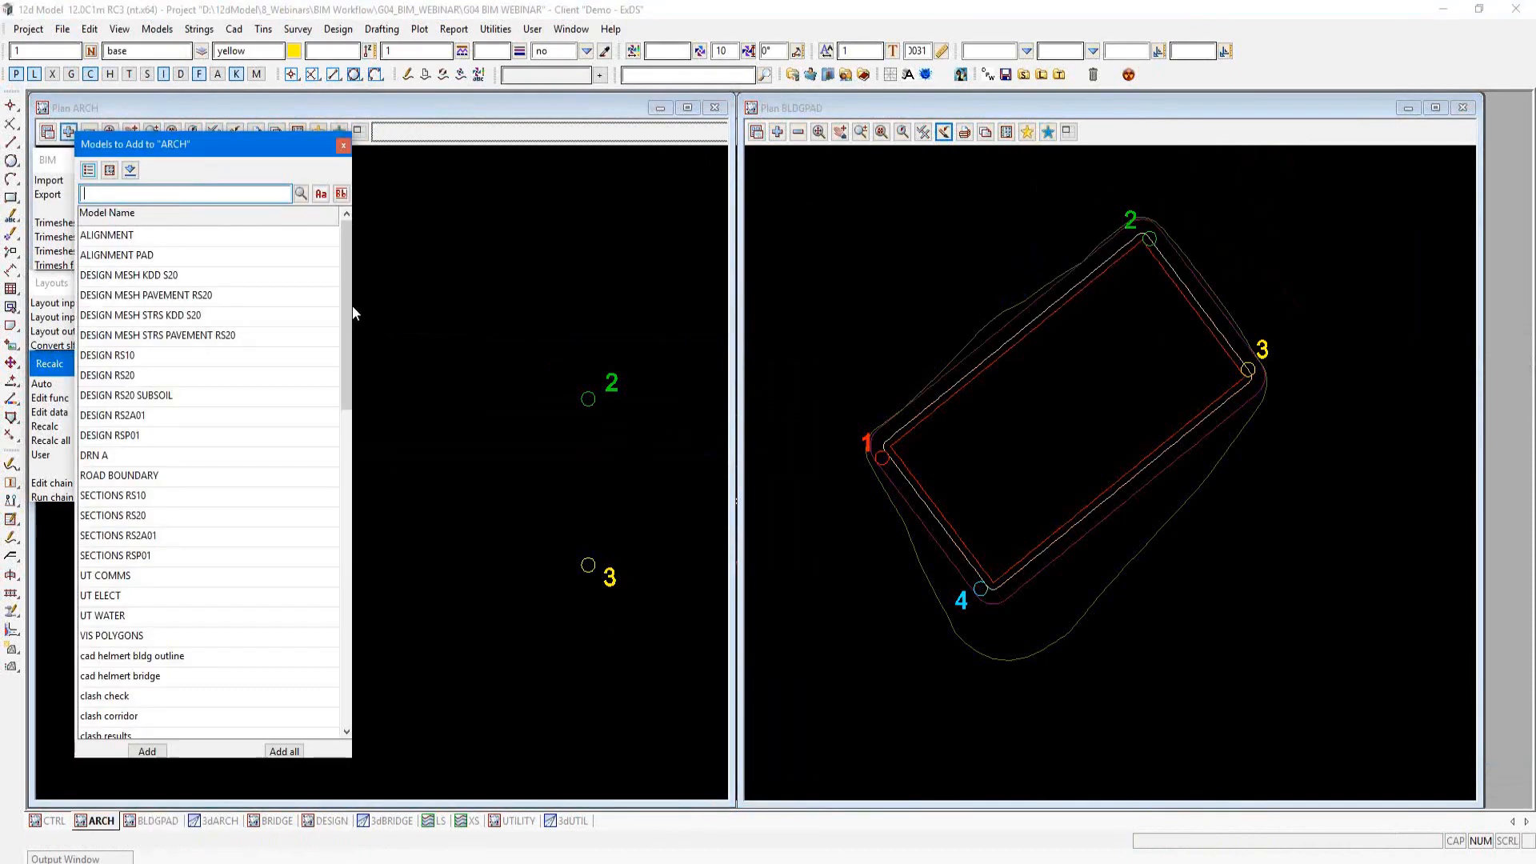
pyautogui.scroll(-5, 337, 366)
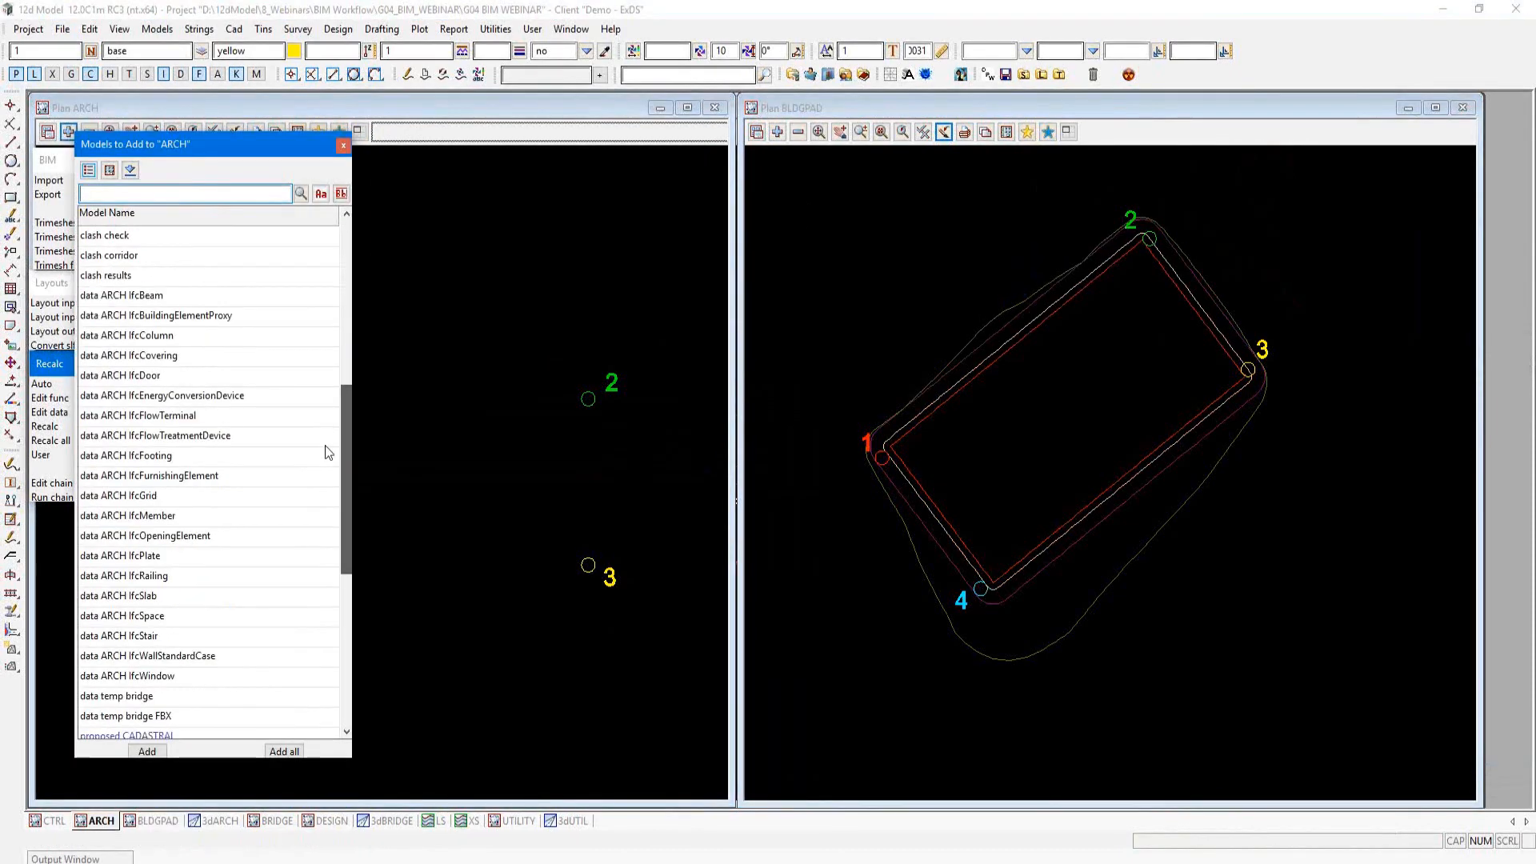
pyautogui.click(157, 276)
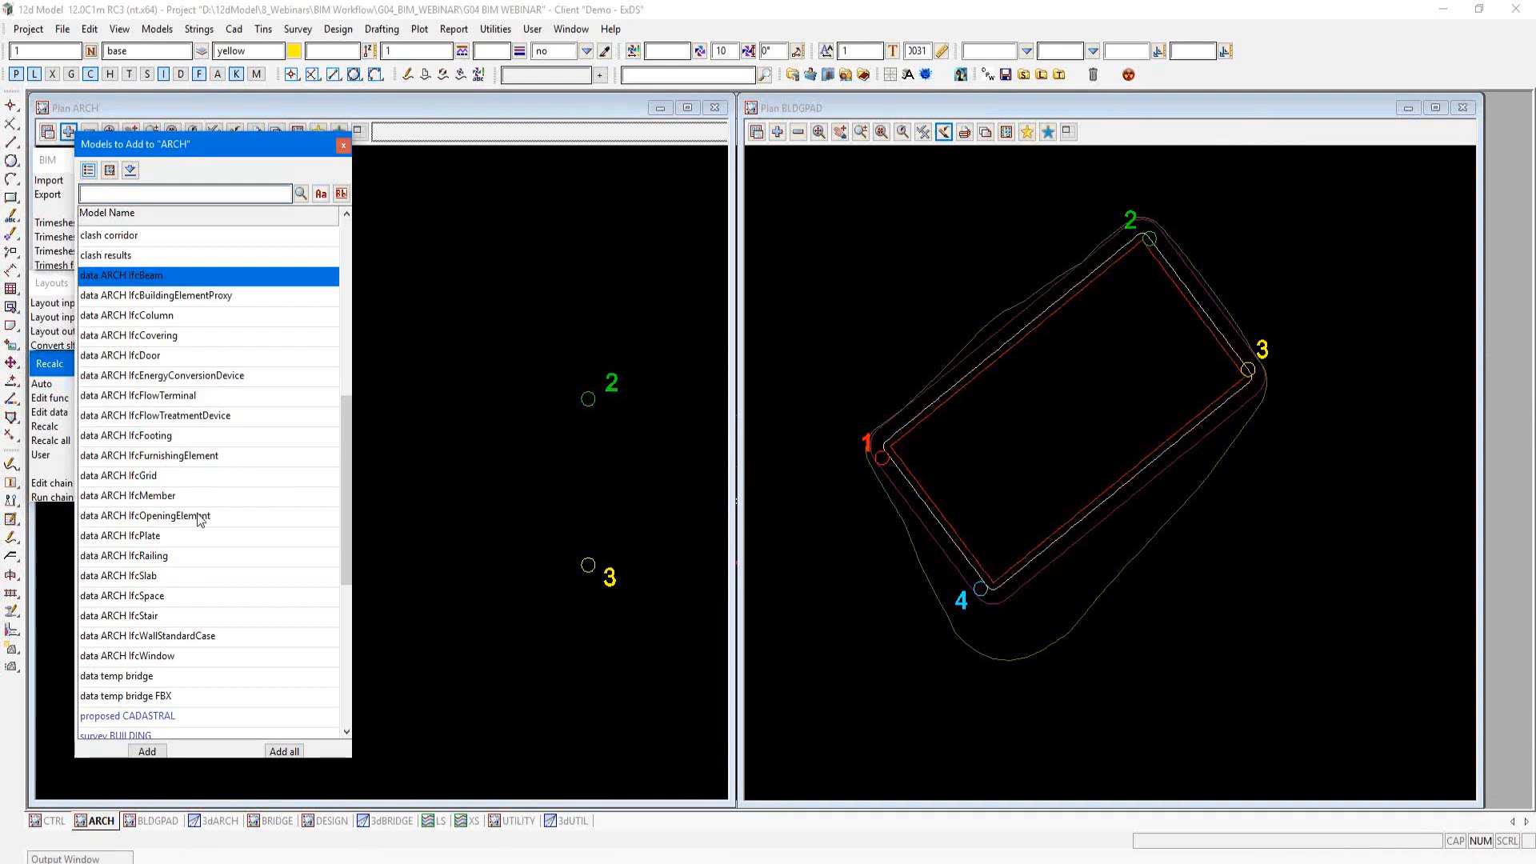
pyautogui.keyDown('shift'); pyautogui.click(152, 662); pyautogui.keyUp('shift')
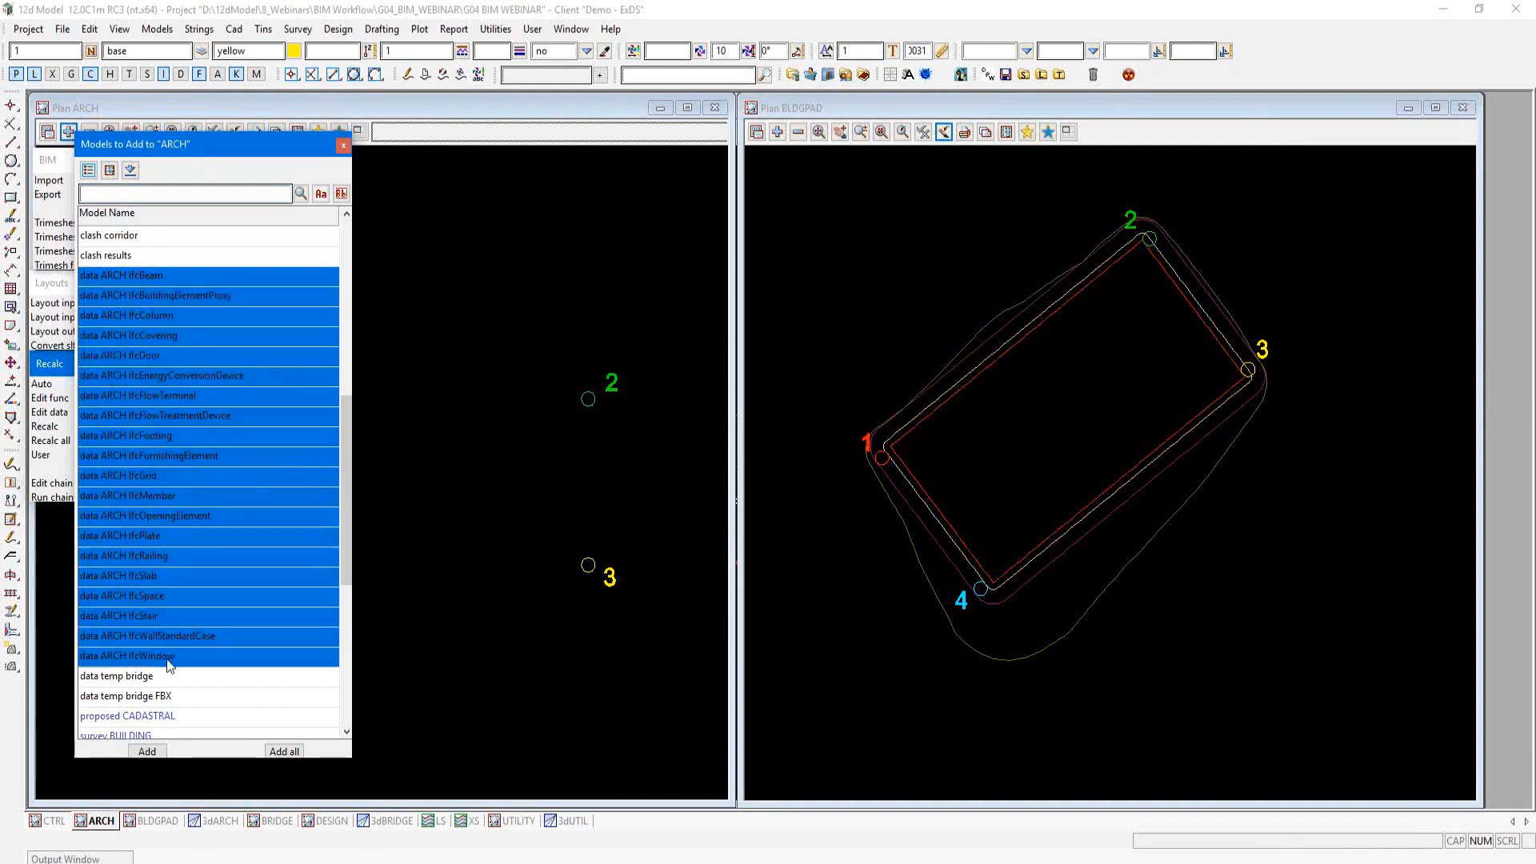
pyautogui.click(148, 751)
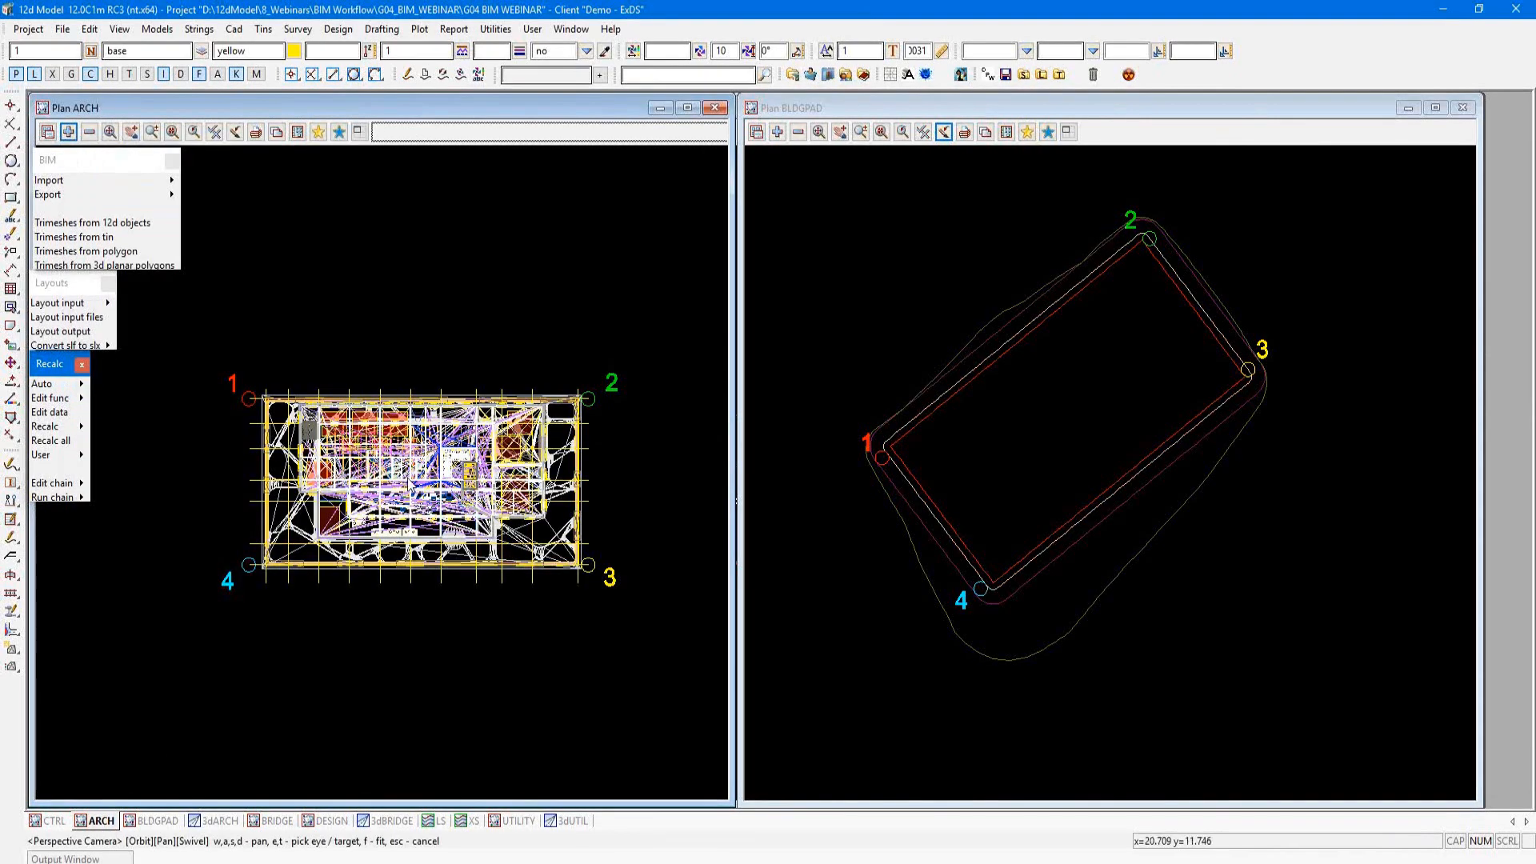
pyautogui.scroll(3, 410, 482)
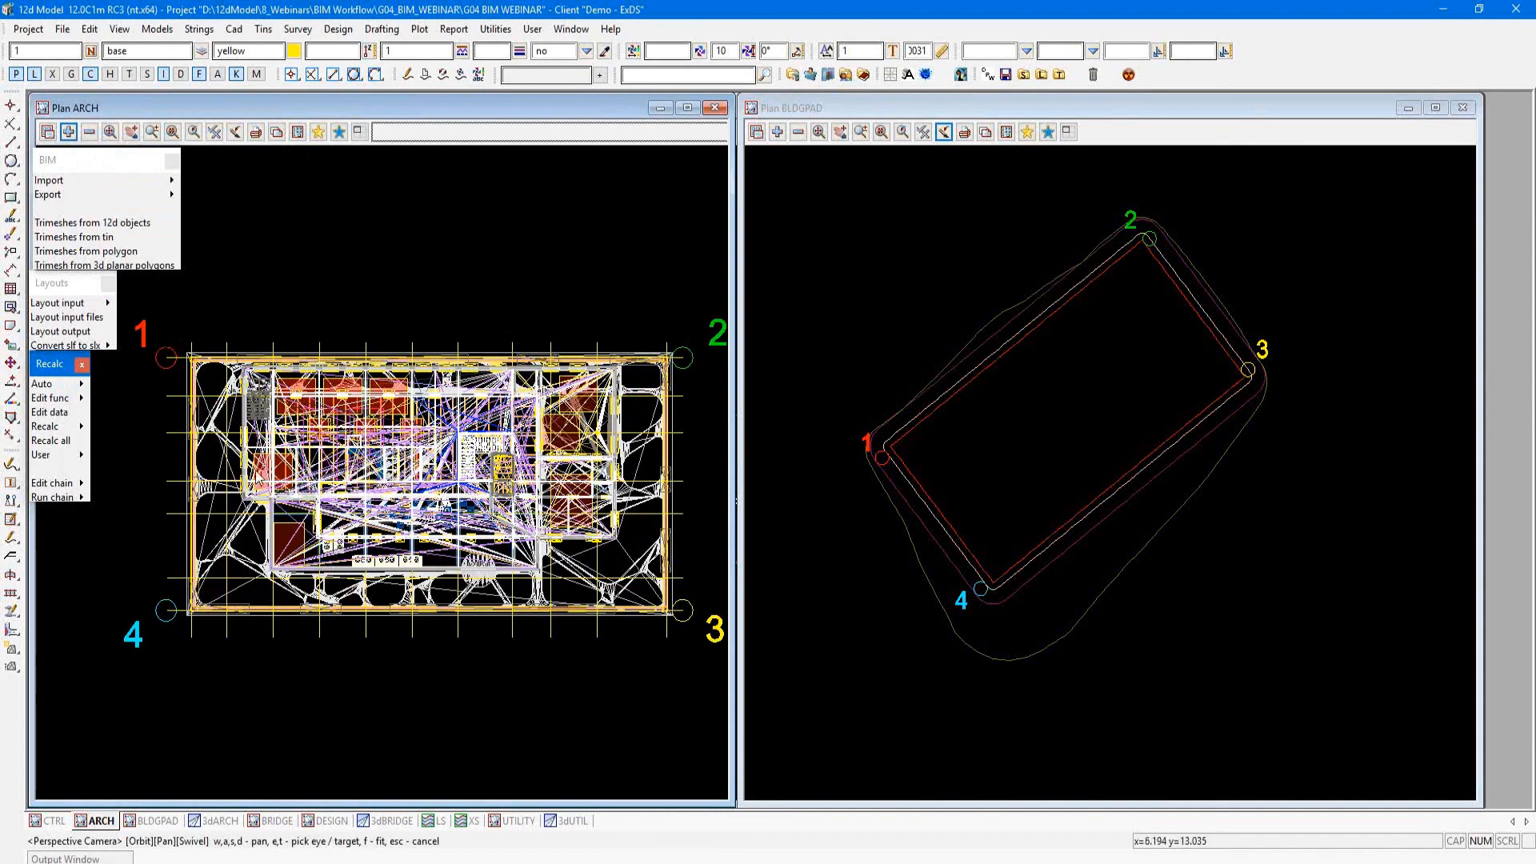
pyautogui.click(64, 497)
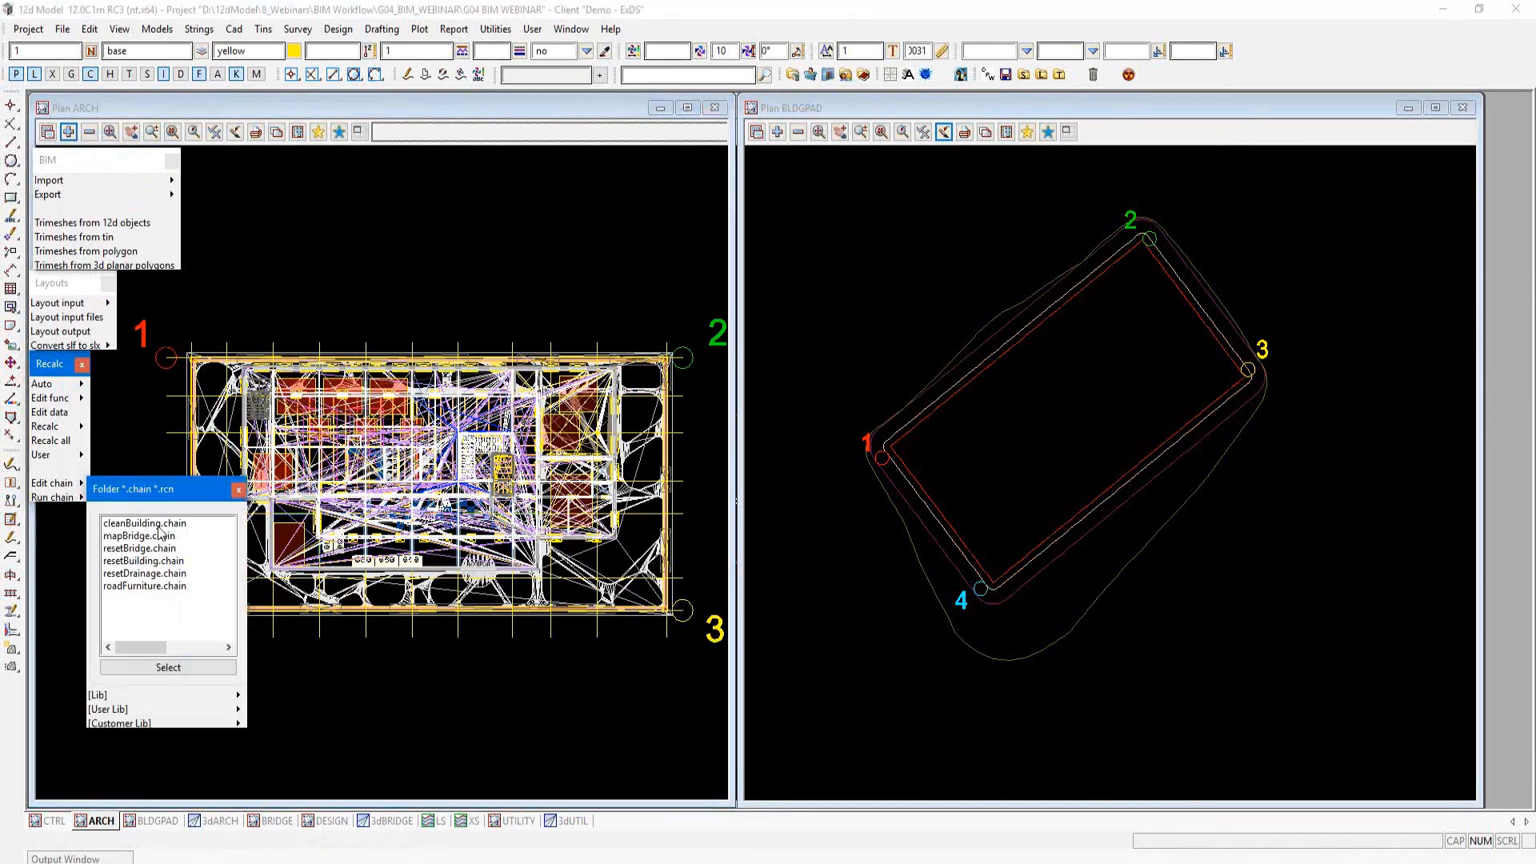
pyautogui.click(160, 524)
pyautogui.click(415, 492)
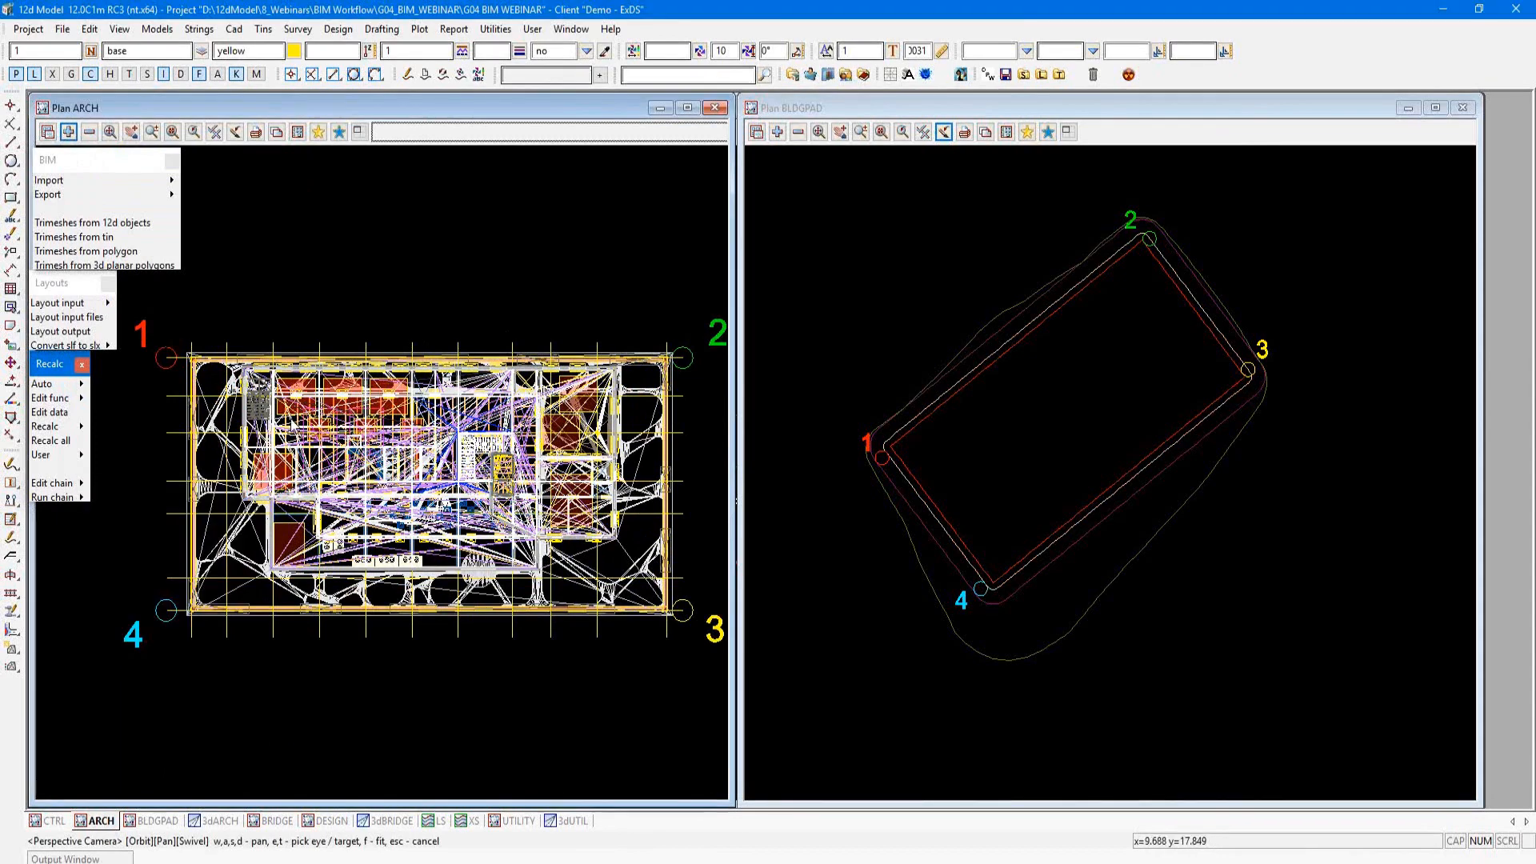
# Step: Open cleanBuilding.chain for editing and review its commands that delete the IfcSpace, IfcFlowTreatmentDevice and IfcOpeningElement models
pyautogui.moveTo(82, 481)
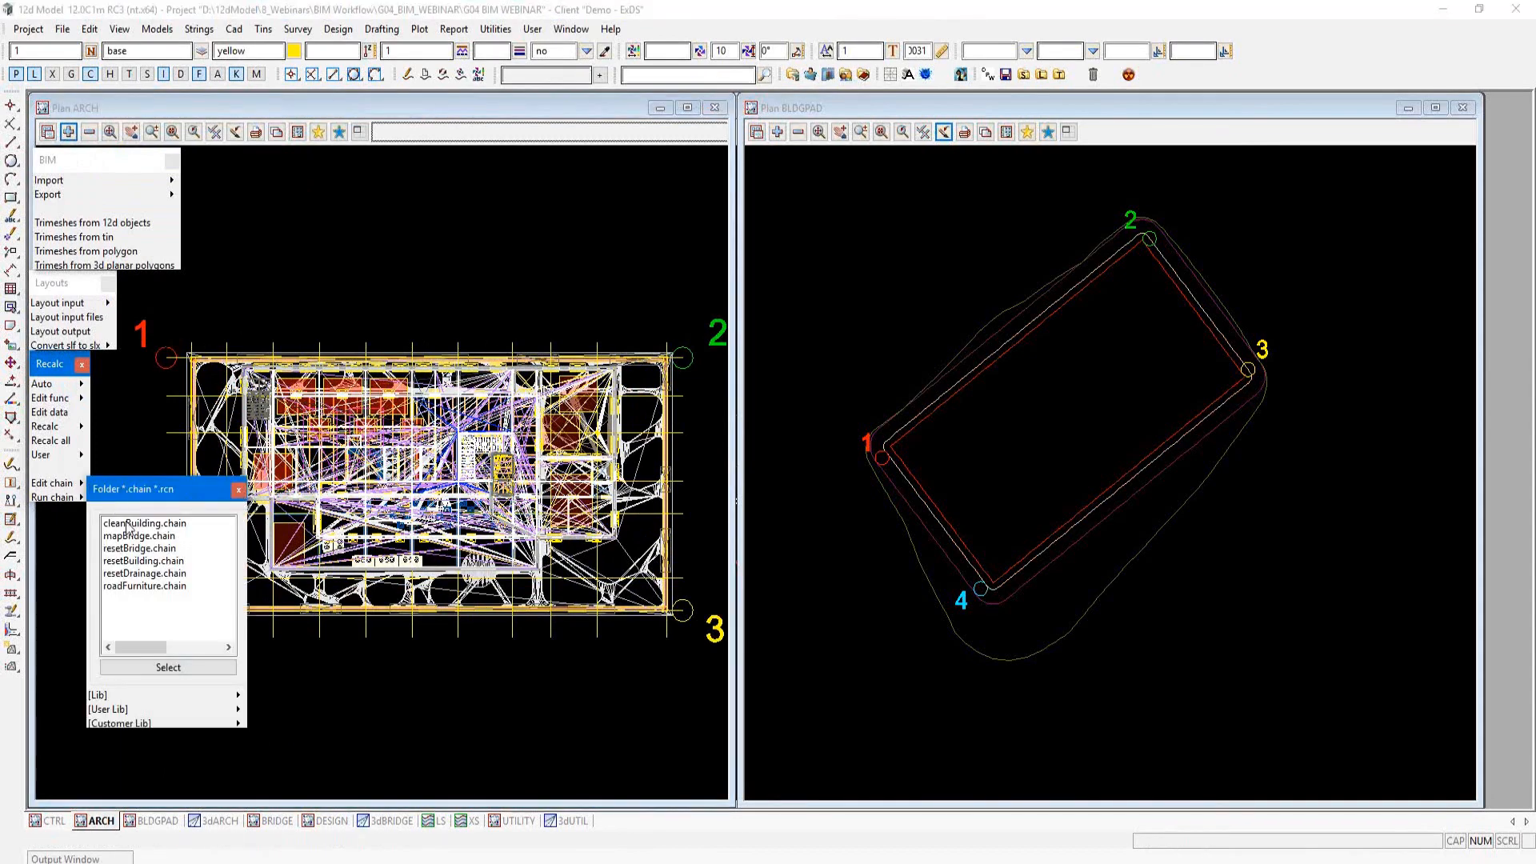
pyautogui.click(127, 524)
pyautogui.click(134, 663)
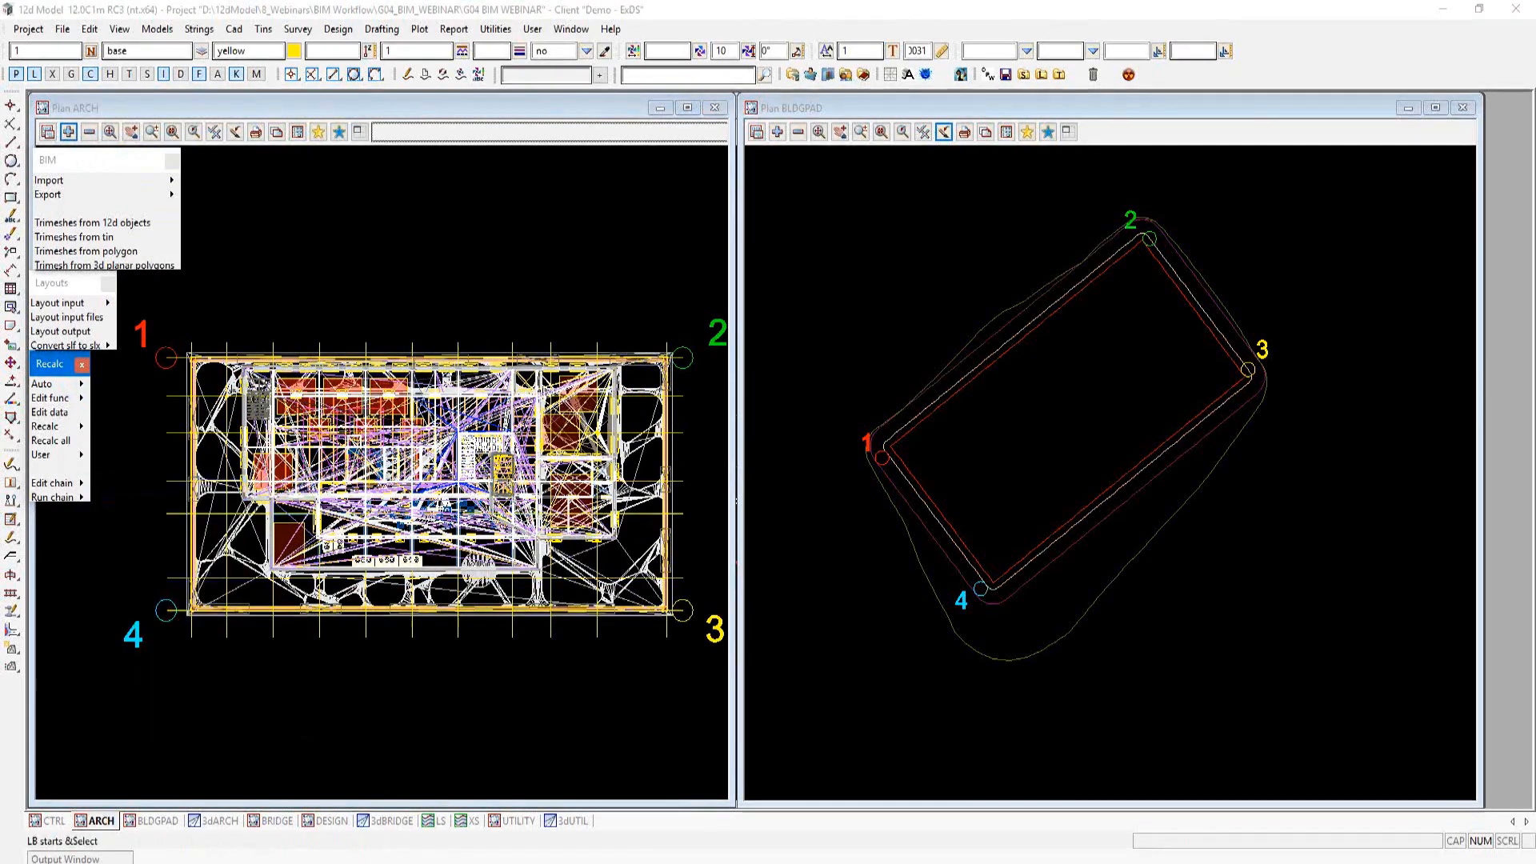
pyautogui.moveTo(488, 336); pyautogui.dragTo(956, 126)
pyautogui.click(735, 354)
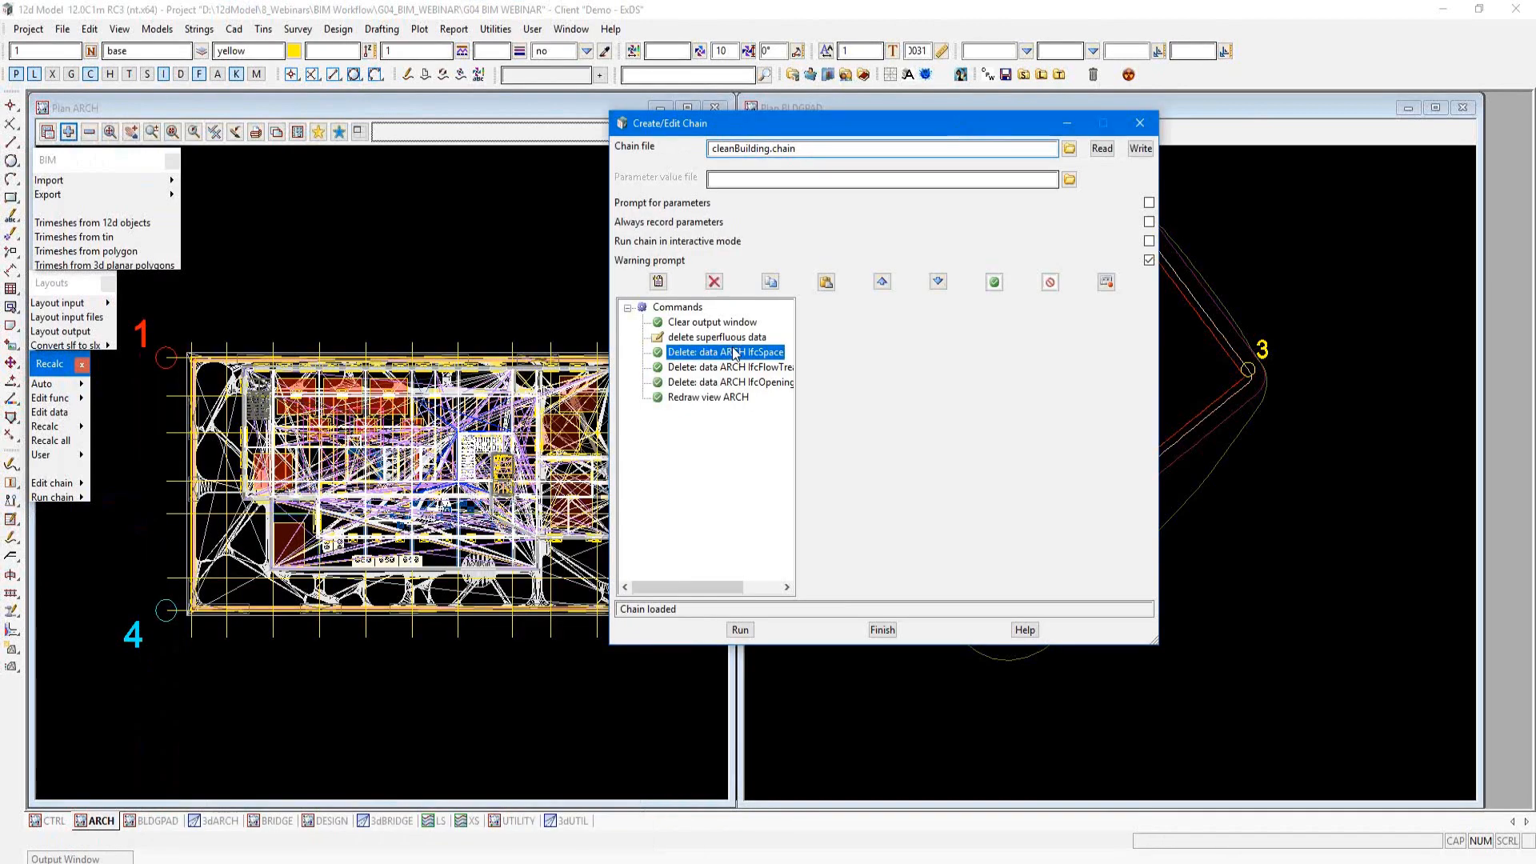
pyautogui.click(740, 367)
pyautogui.click(750, 382)
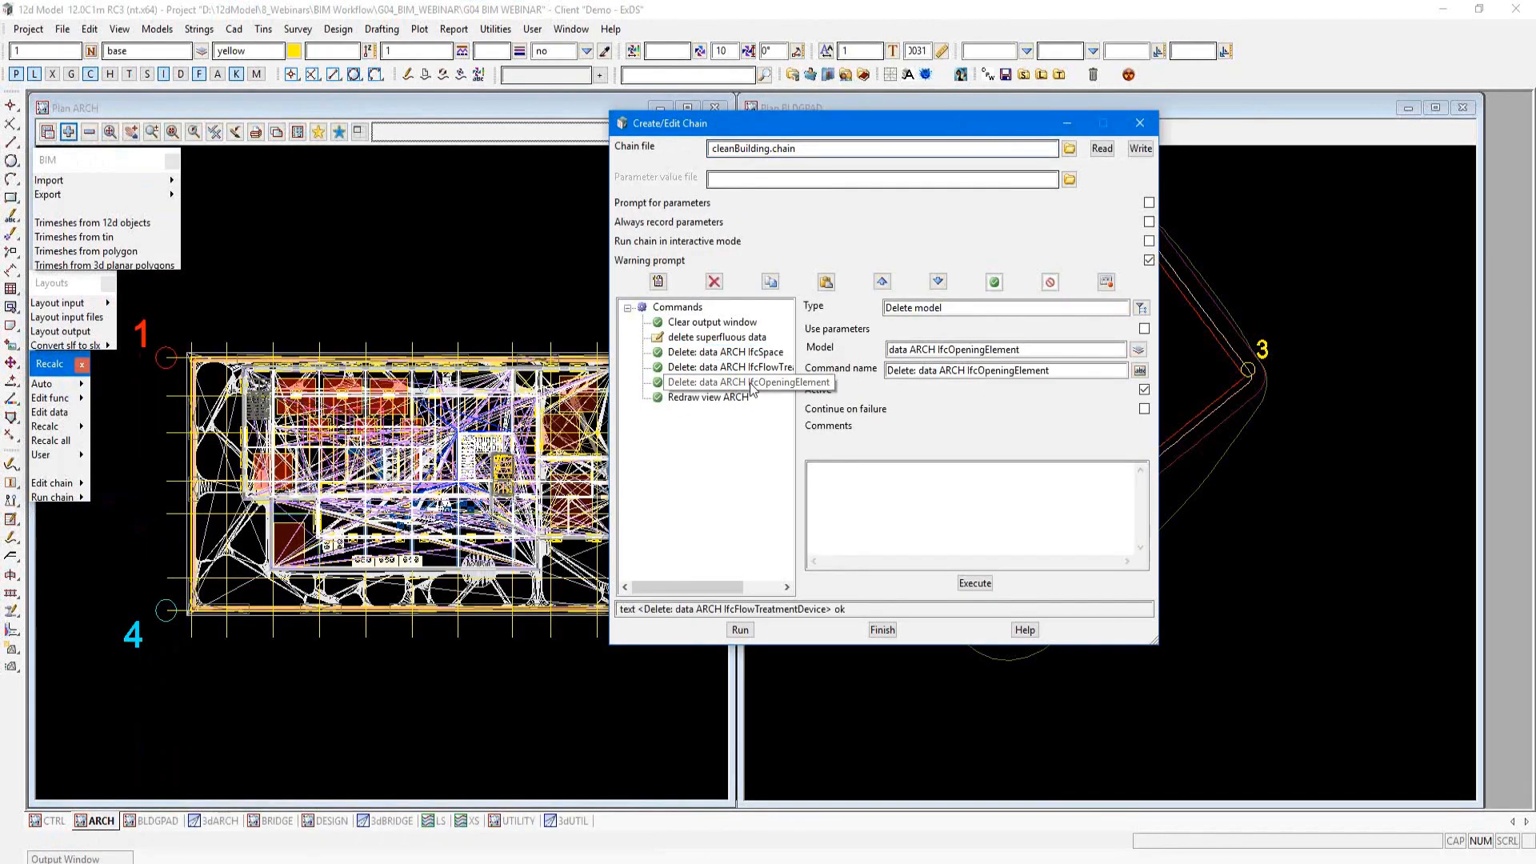
# Step: Run the cleanBuilding chain to delete the superfluous models and close the chain editor without saving
pyautogui.click(738, 630)
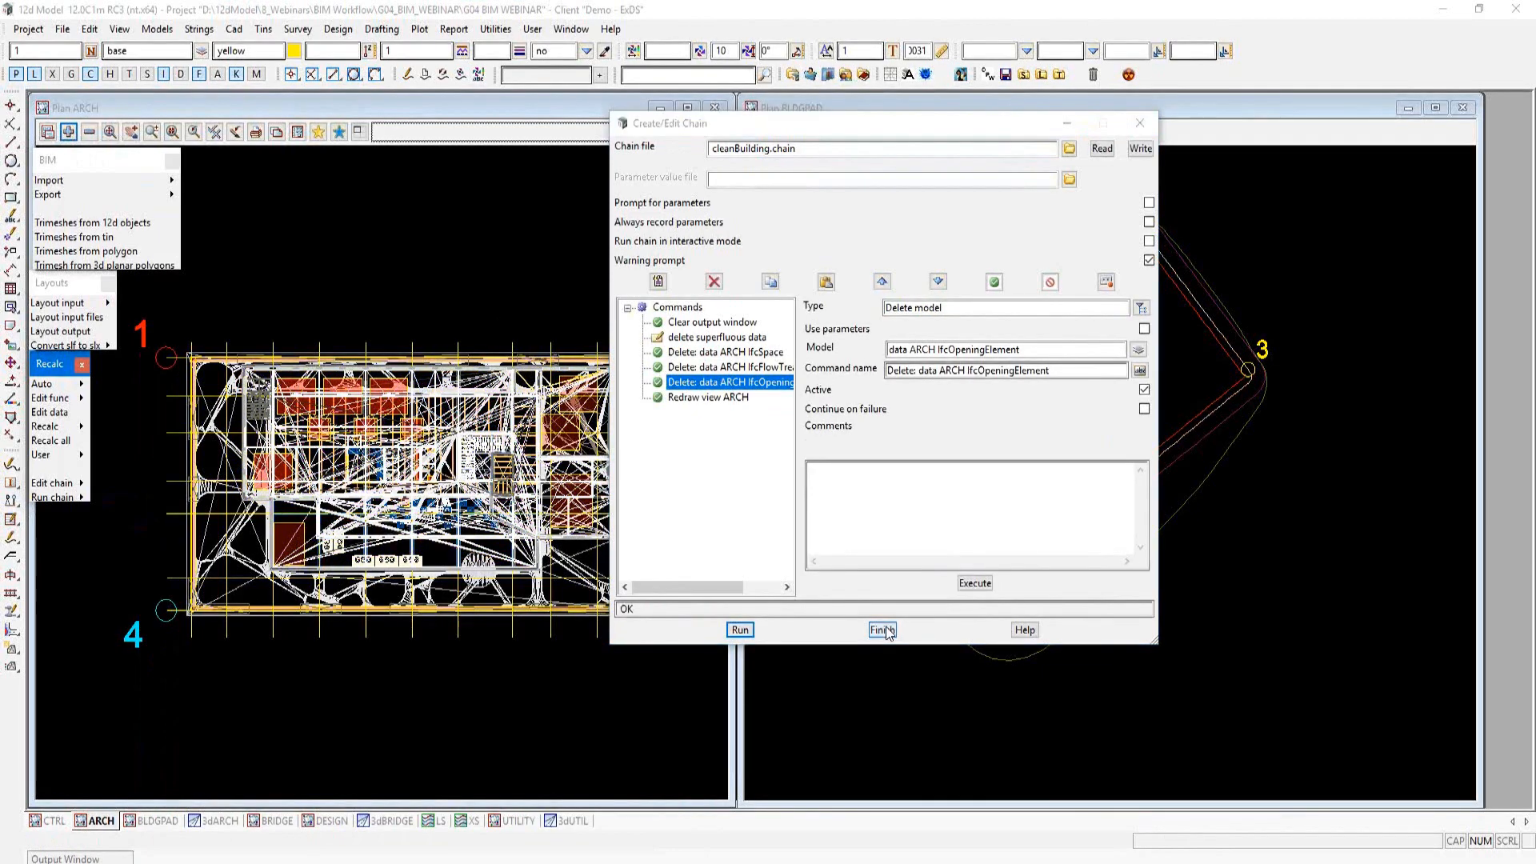
pyautogui.click(884, 631)
pyautogui.click(728, 464)
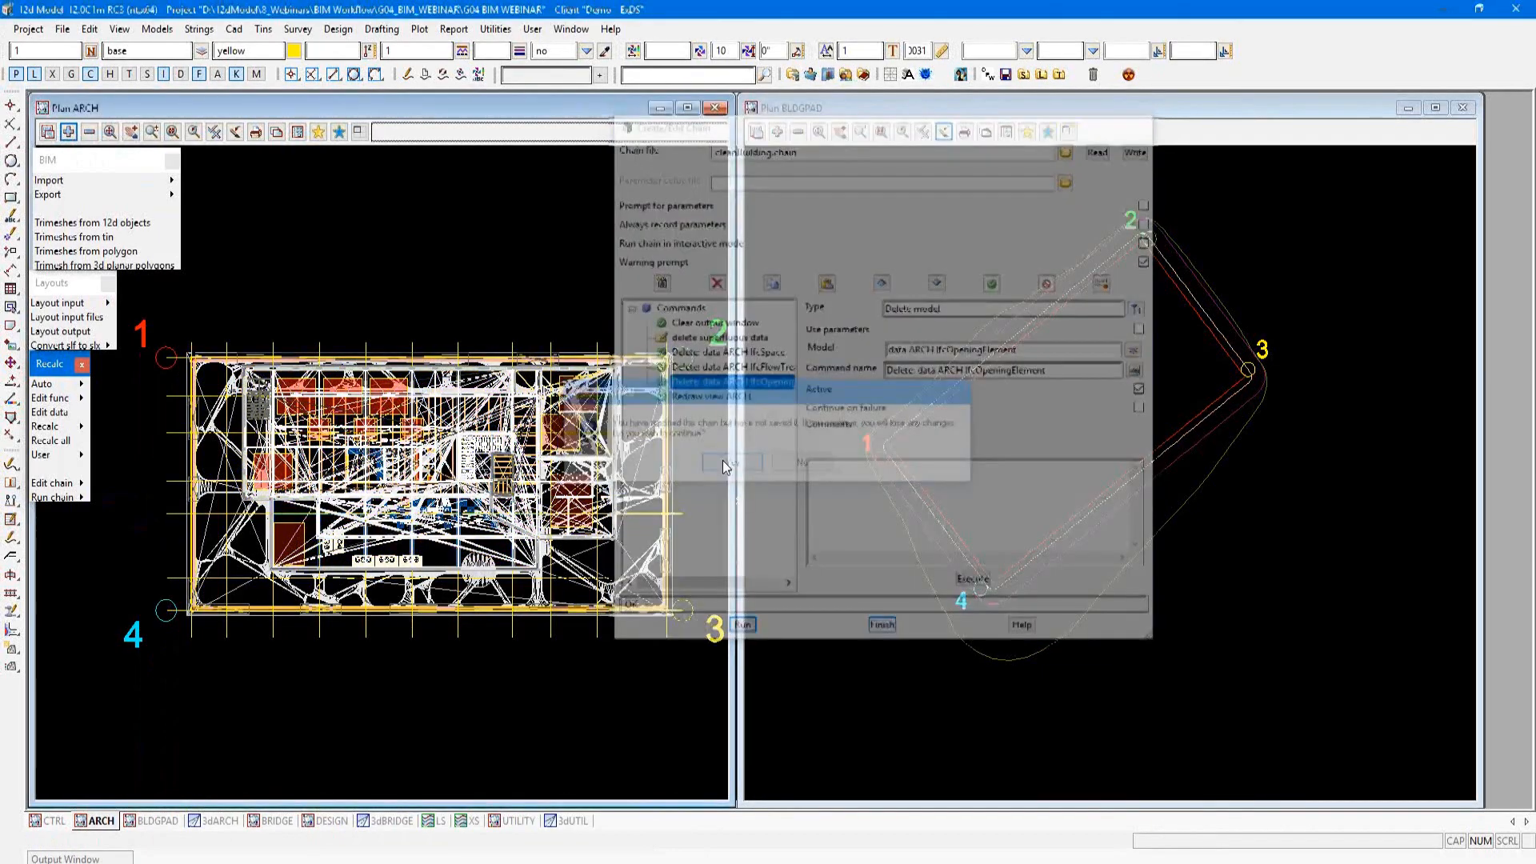
# Step: Add all the remaining data ARCH models, from IfcBeam through IfcWindow, to the BLDGPAD plan view
pyautogui.click(777, 131)
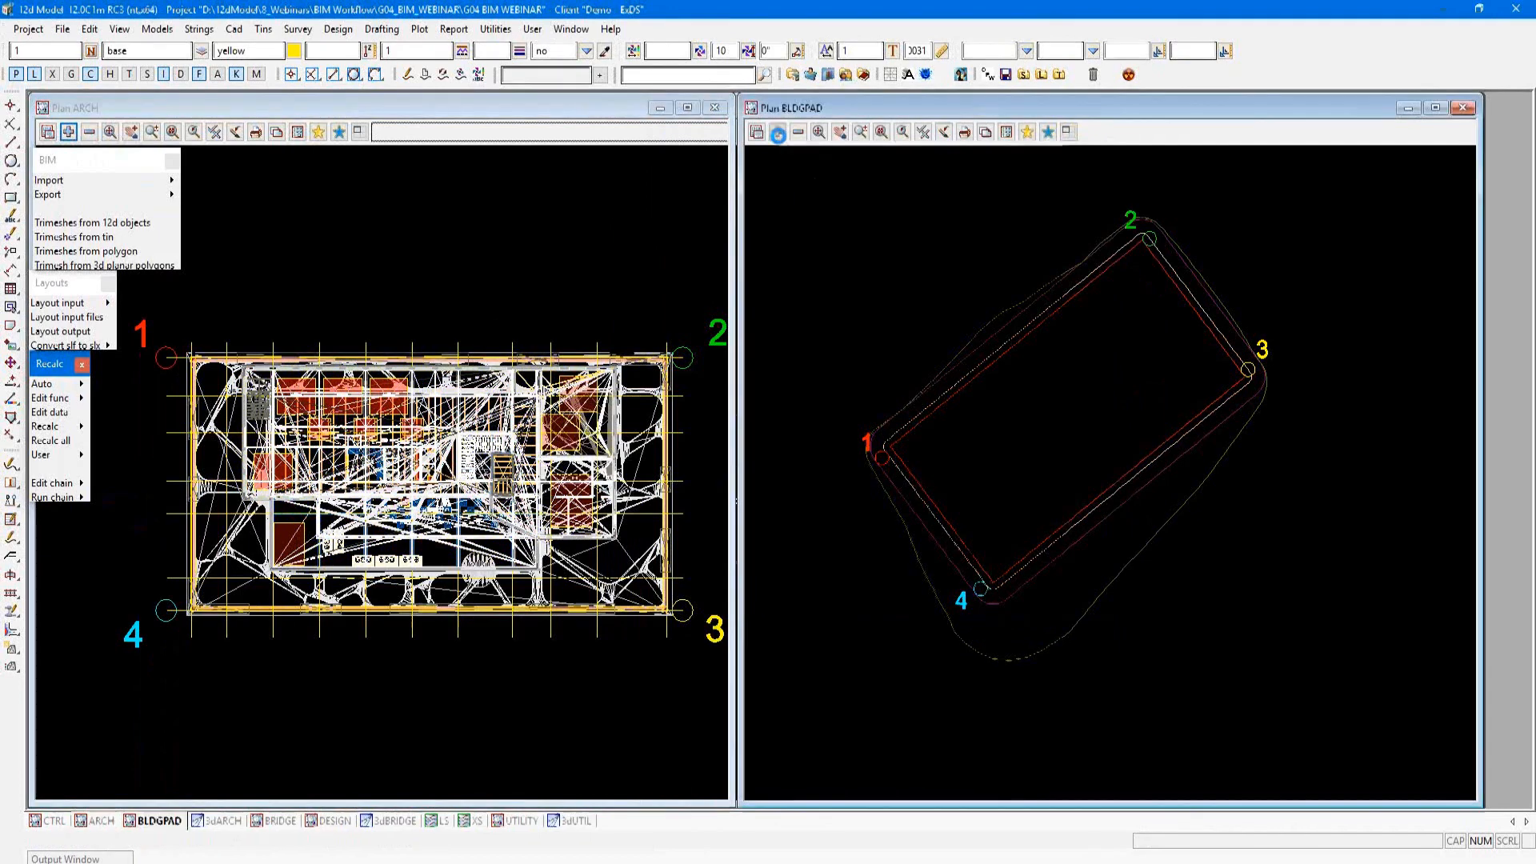
pyautogui.moveTo(1054, 300); pyautogui.dragTo(1049, 456)
pyautogui.click(851, 320)
pyautogui.keyDown('shift'); pyautogui.click(910, 640); pyautogui.keyUp('shift')
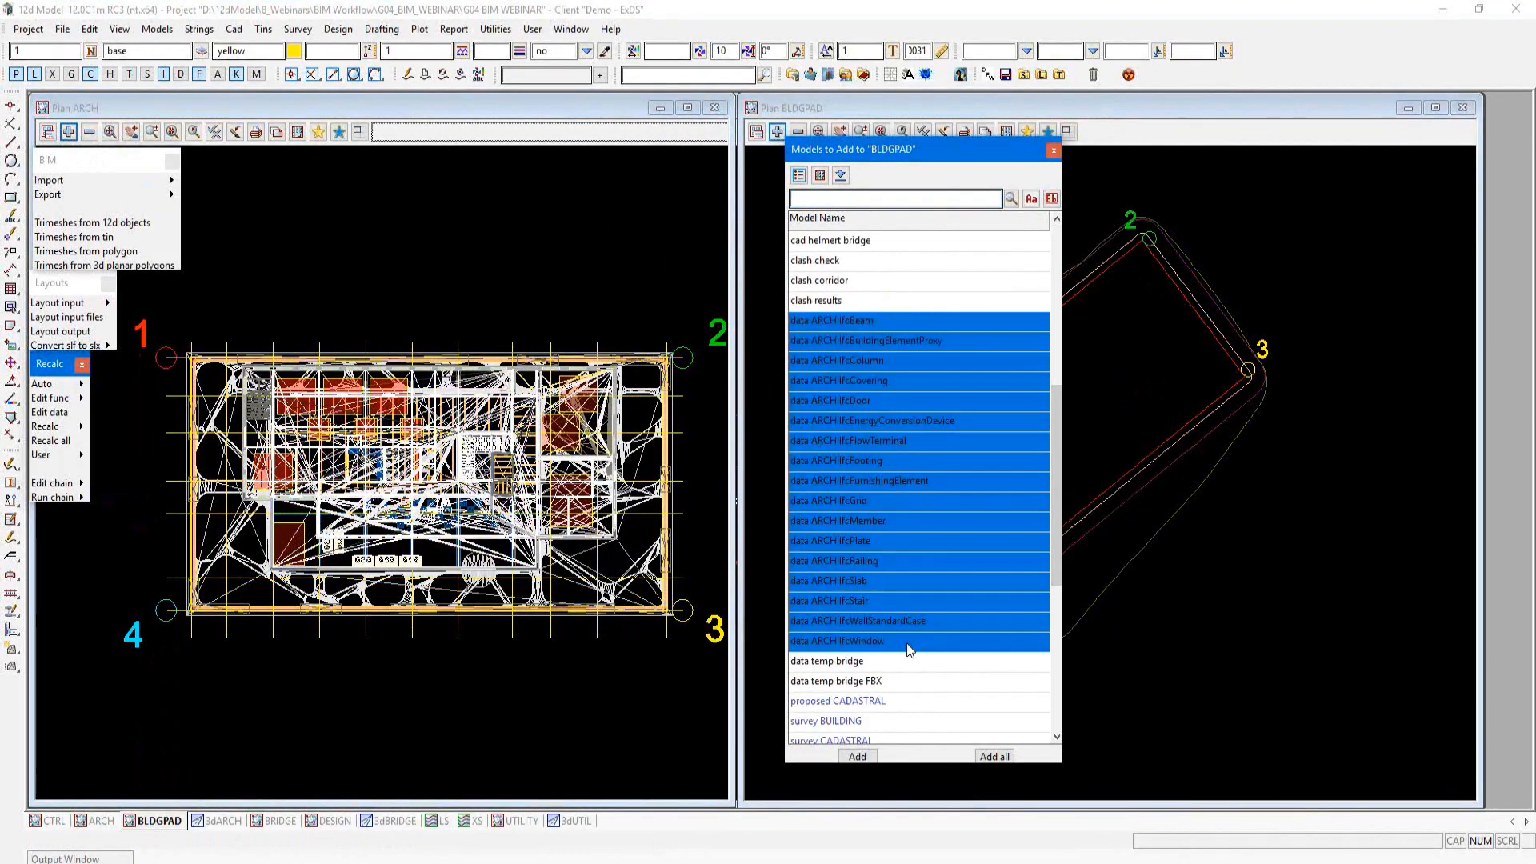
pyautogui.click(857, 756)
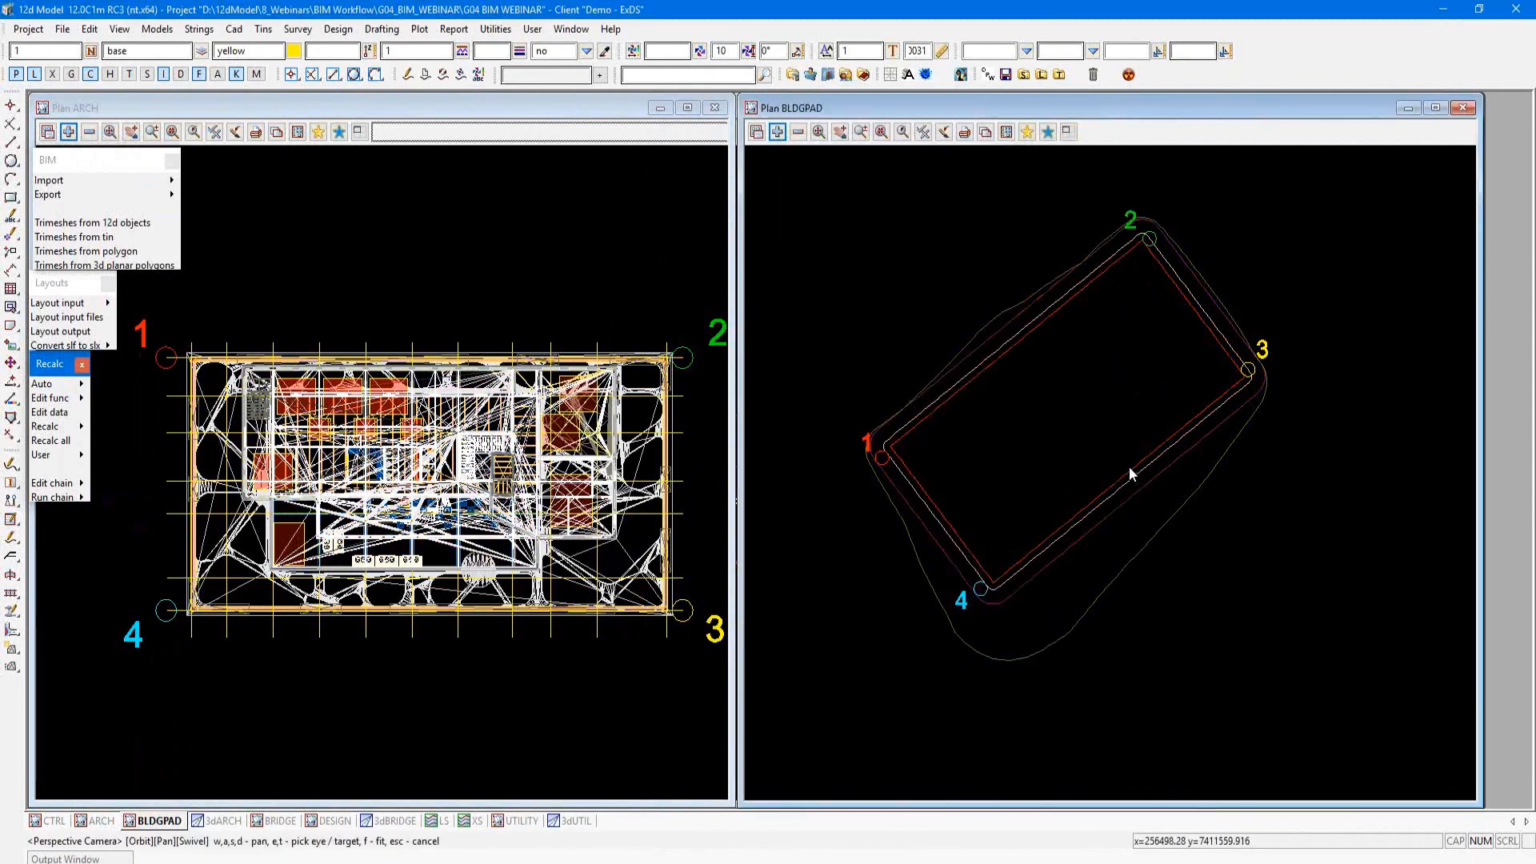
pyautogui.scroll(-1, 1117, 422)
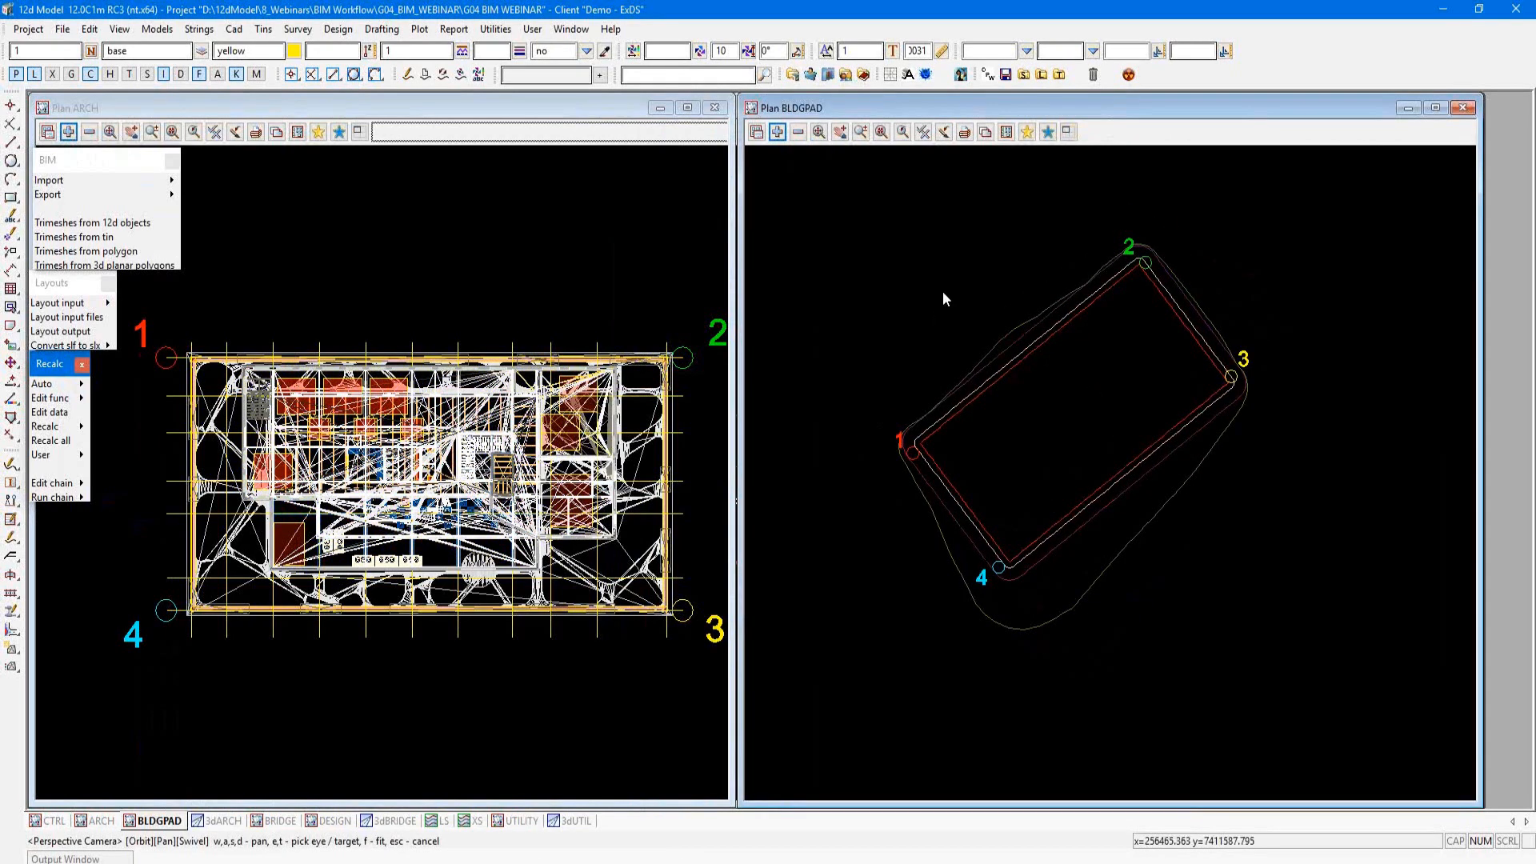
# Step: Open the Helmert 3D utility for transforming the architectural models
pyautogui.click(496, 30)
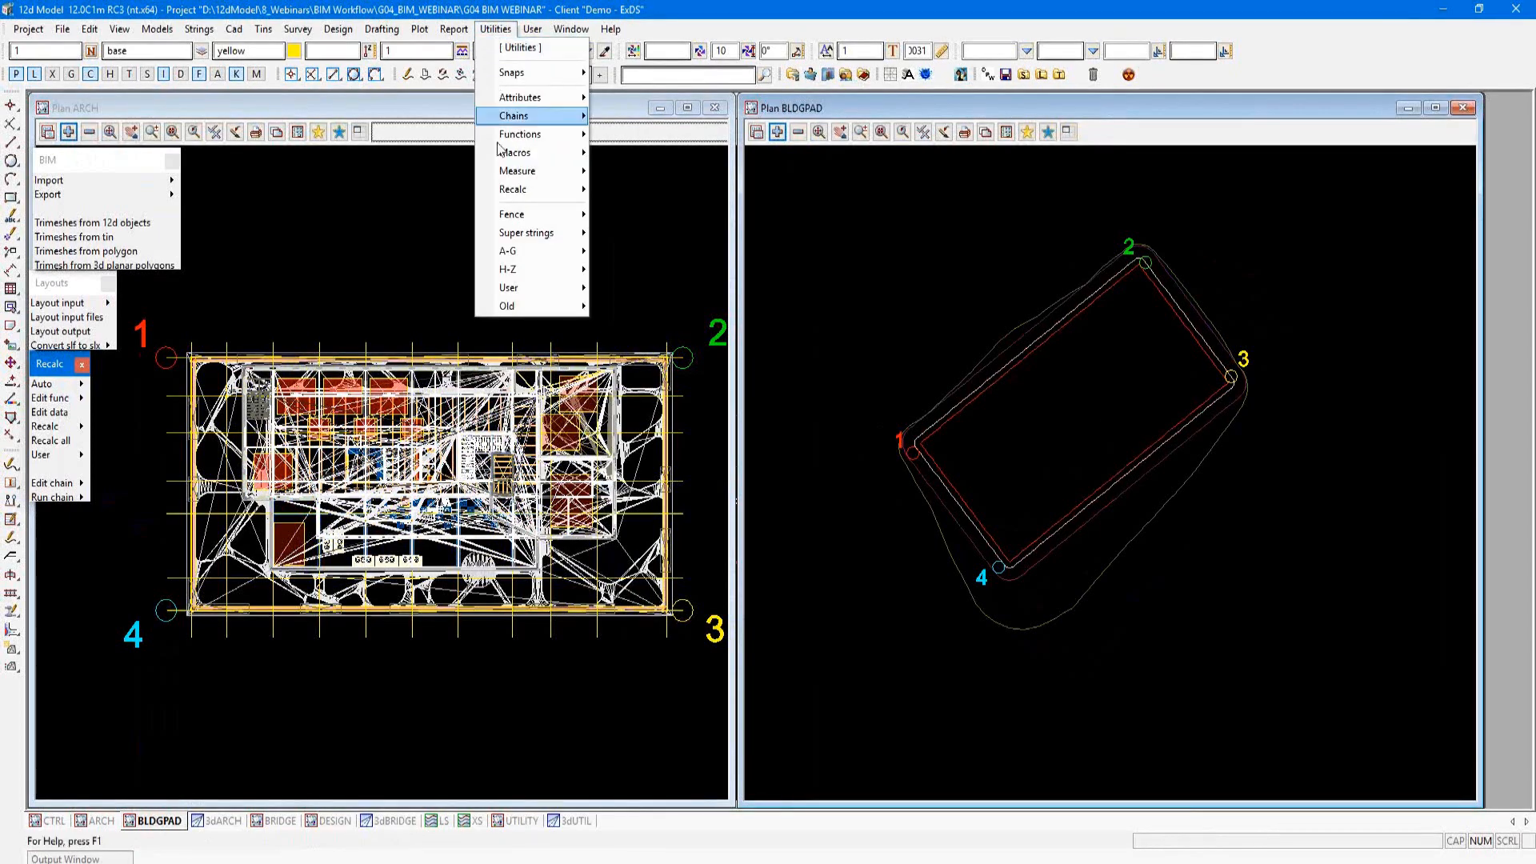
pyautogui.moveTo(549, 272)
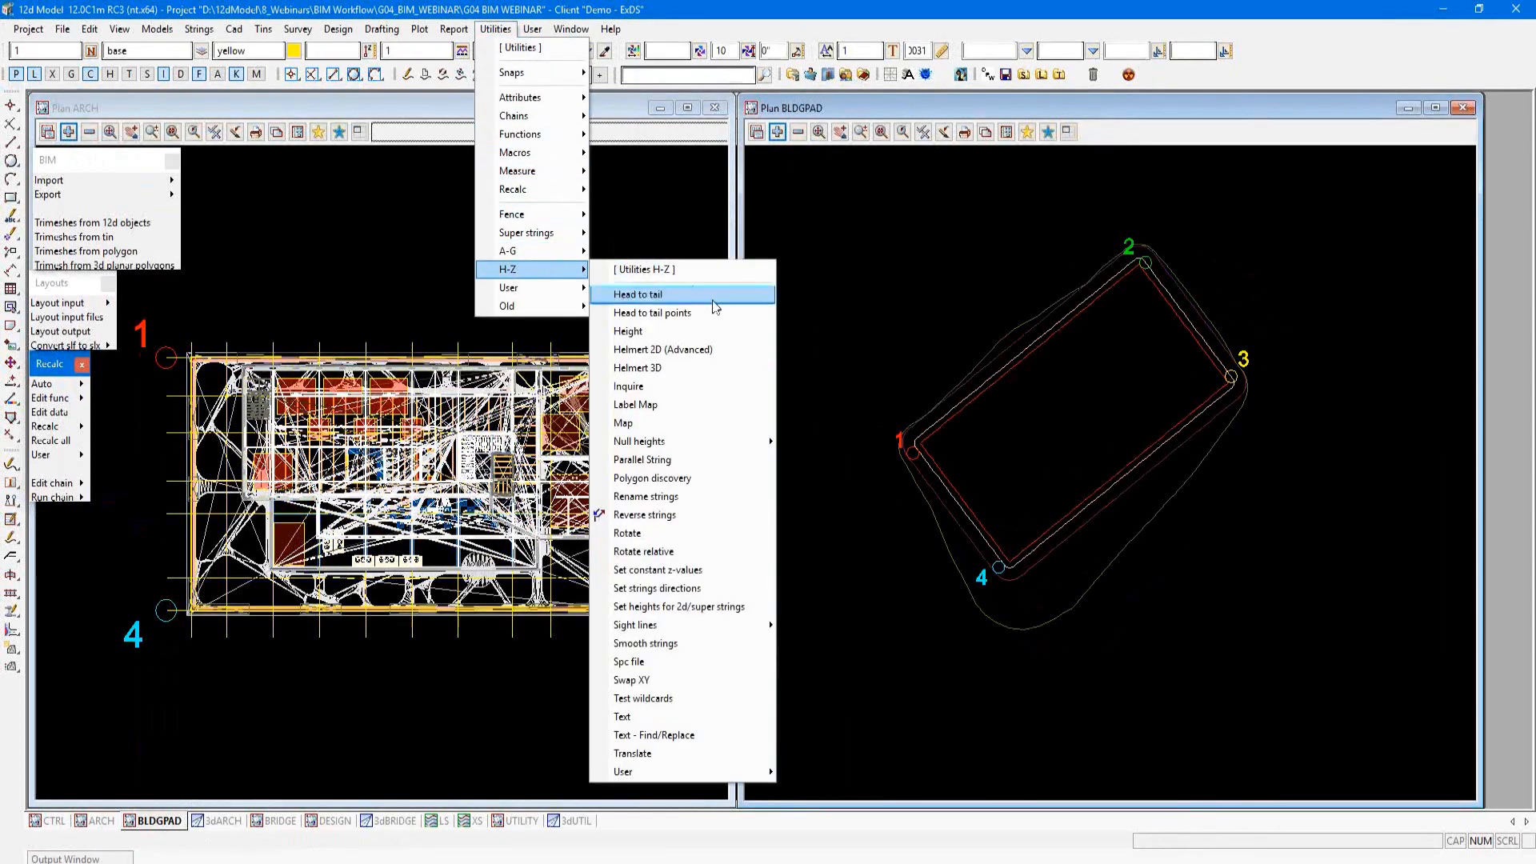
pyautogui.click(719, 366)
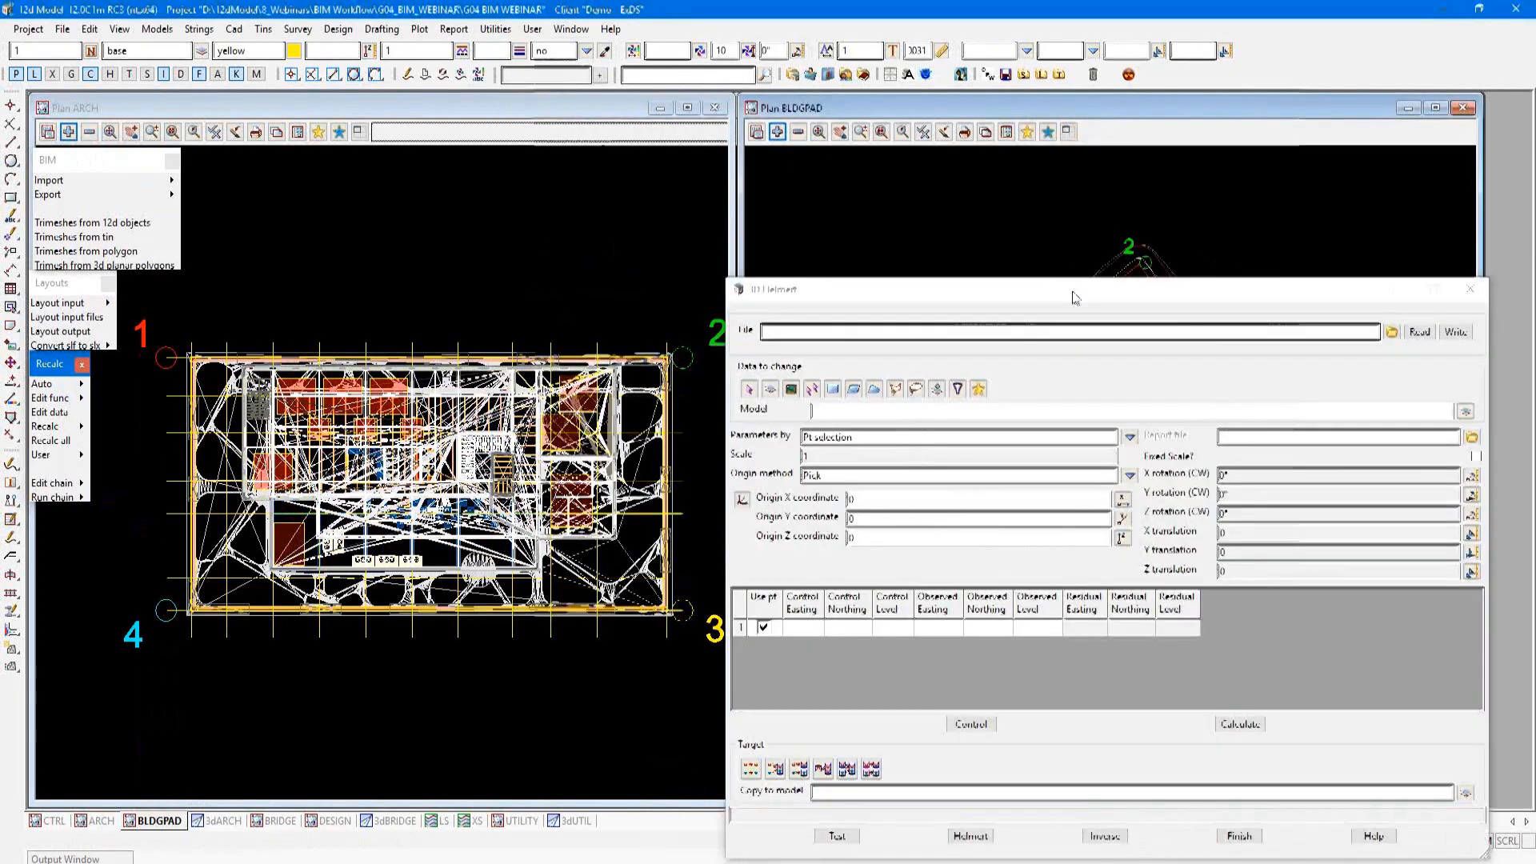
pyautogui.moveTo(1075, 298); pyautogui.dragTo(964, 91)
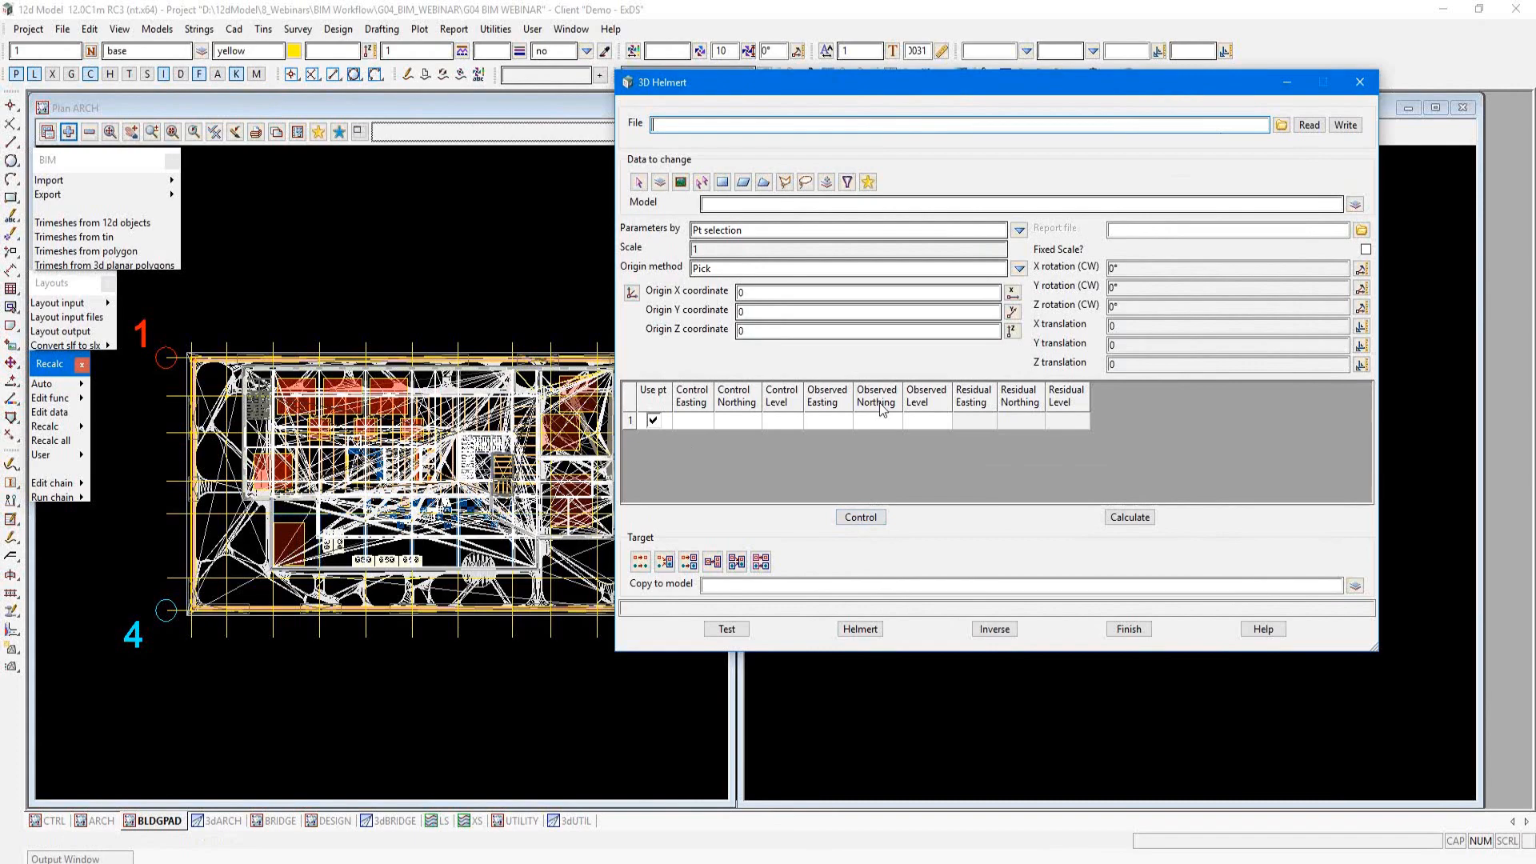
# Step: Pair control corner 1 of the building pad with observed corner 1 in the ARCH plan view
pyautogui.click(853, 519)
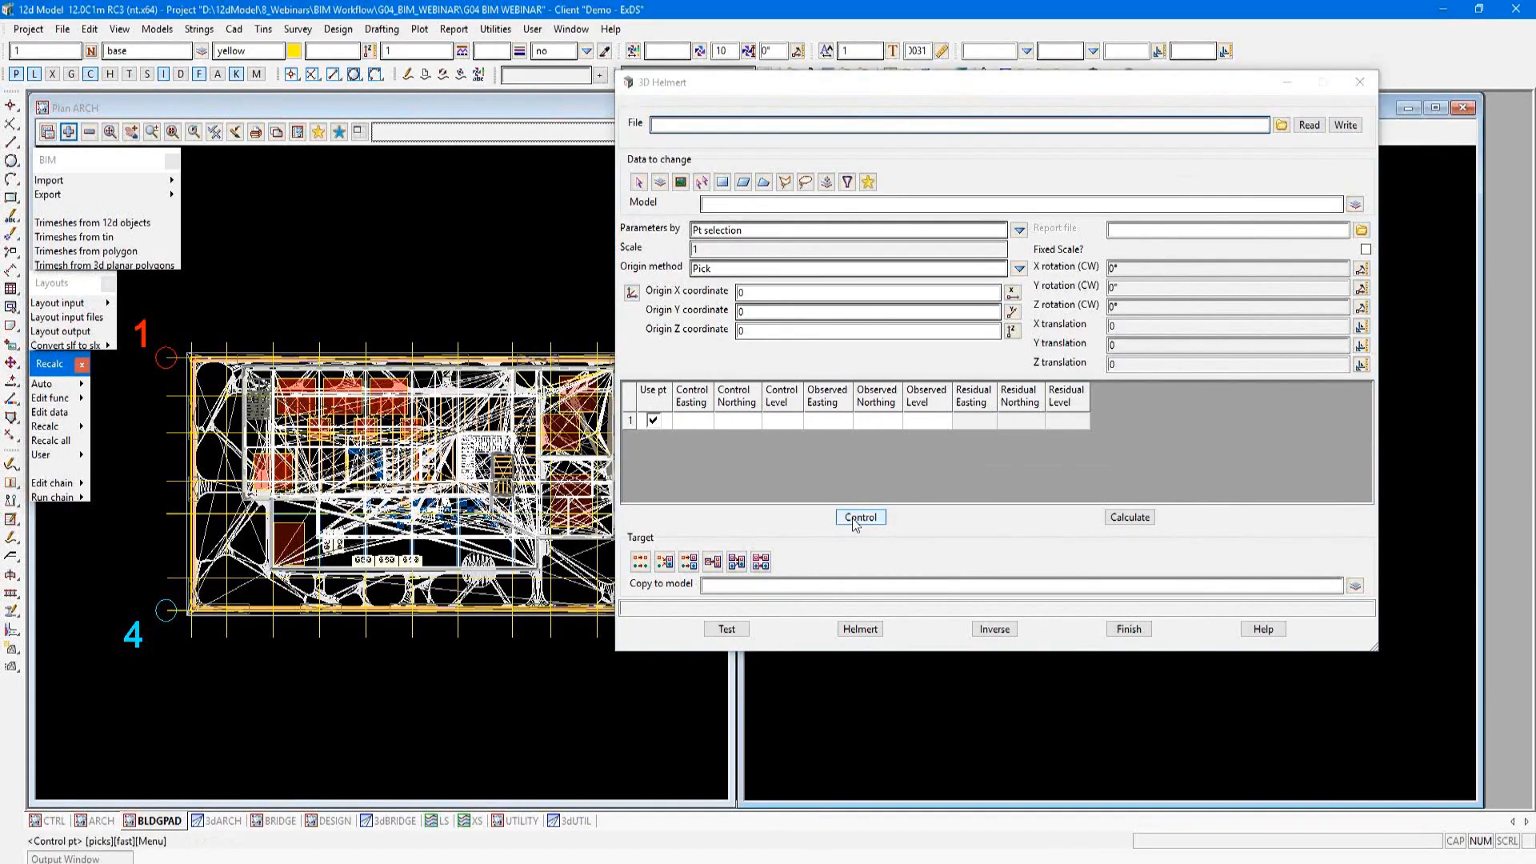
pyautogui.moveTo(1071, 85); pyautogui.dragTo(1153, 636)
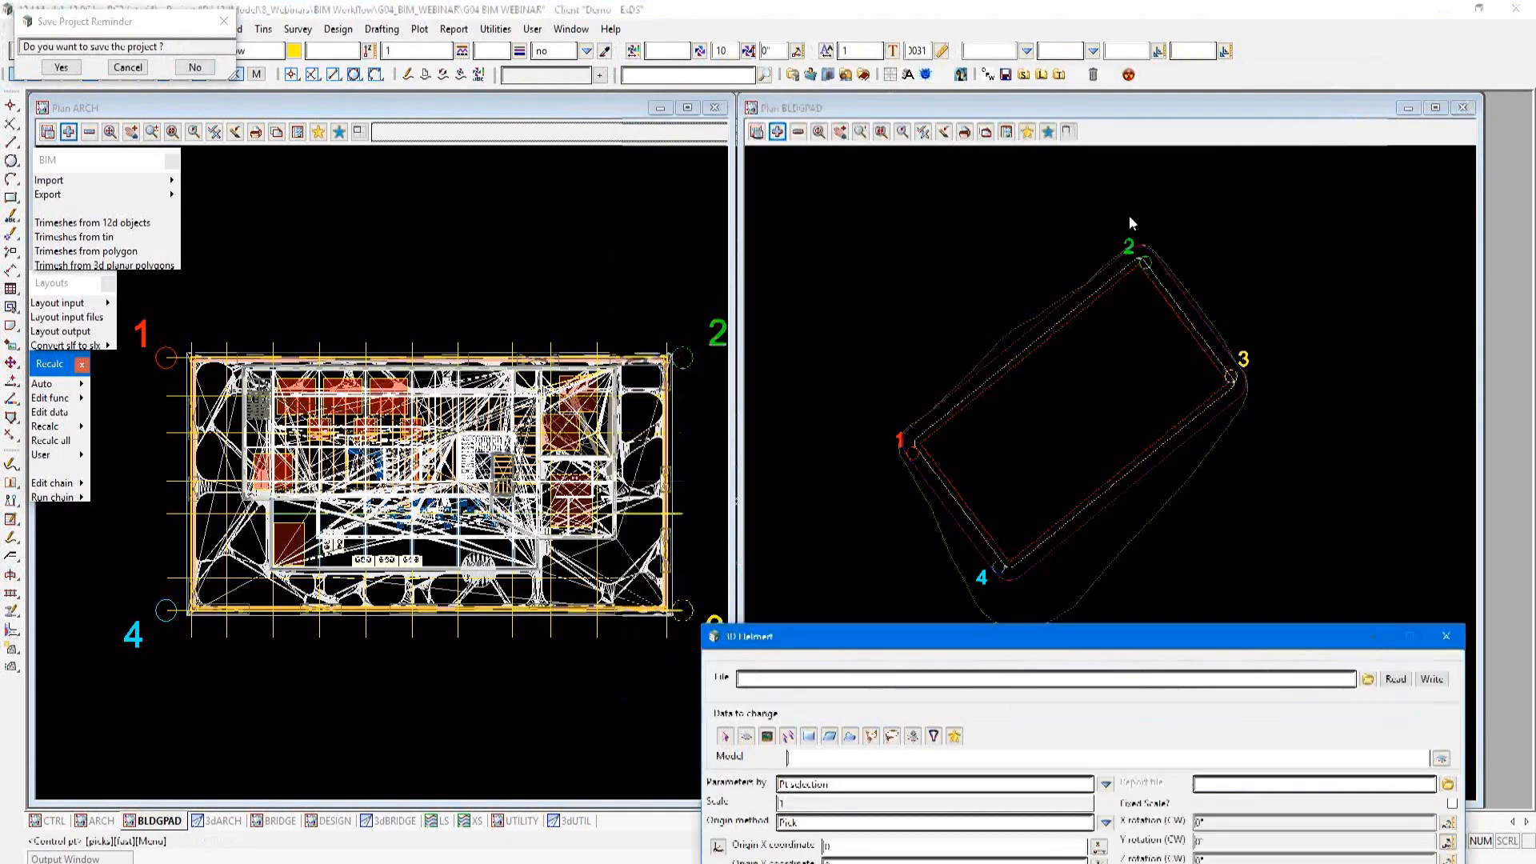
pyautogui.scroll(5, 907, 469)
pyautogui.click(917, 445)
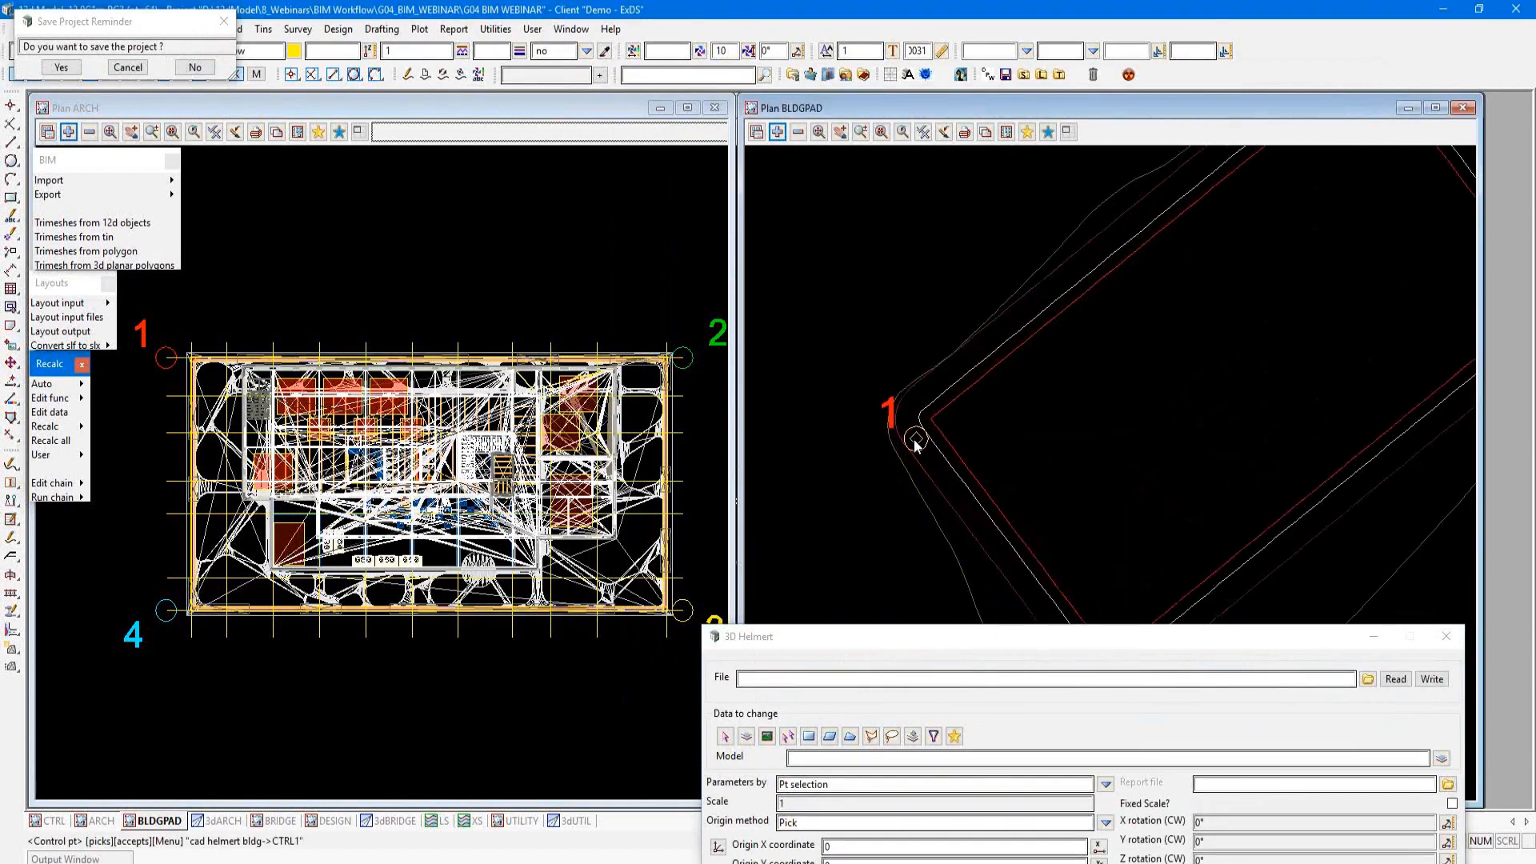
pyautogui.click(167, 364)
pyautogui.click(165, 358)
pyautogui.middleClick(166, 358)
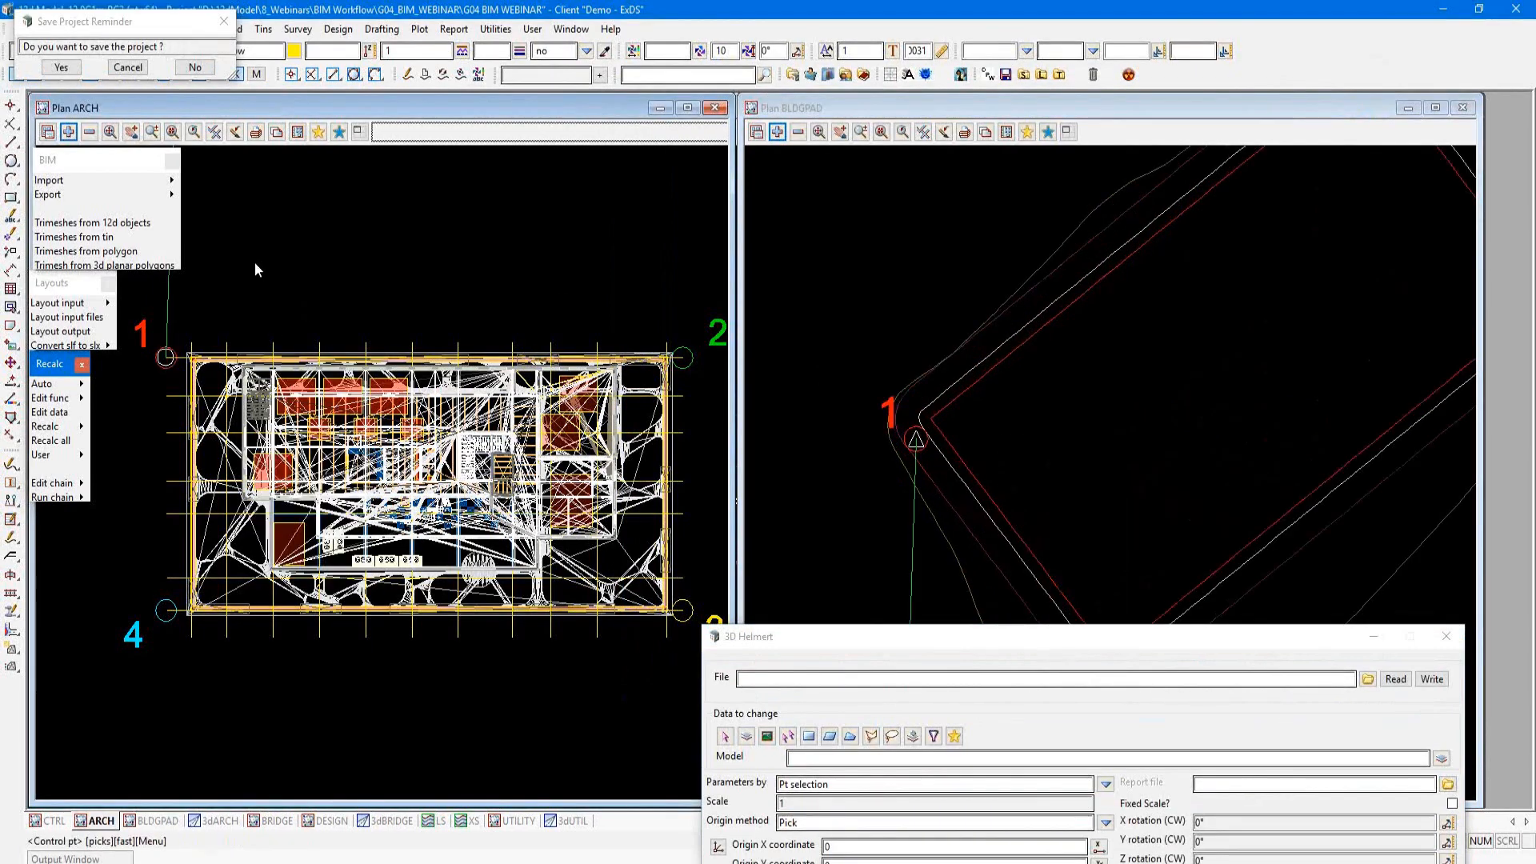
# Step: Pair control corner 2 of the building pad with observed corner 2 in the ARCH plan view
pyautogui.scroll(-2, 823, 406)
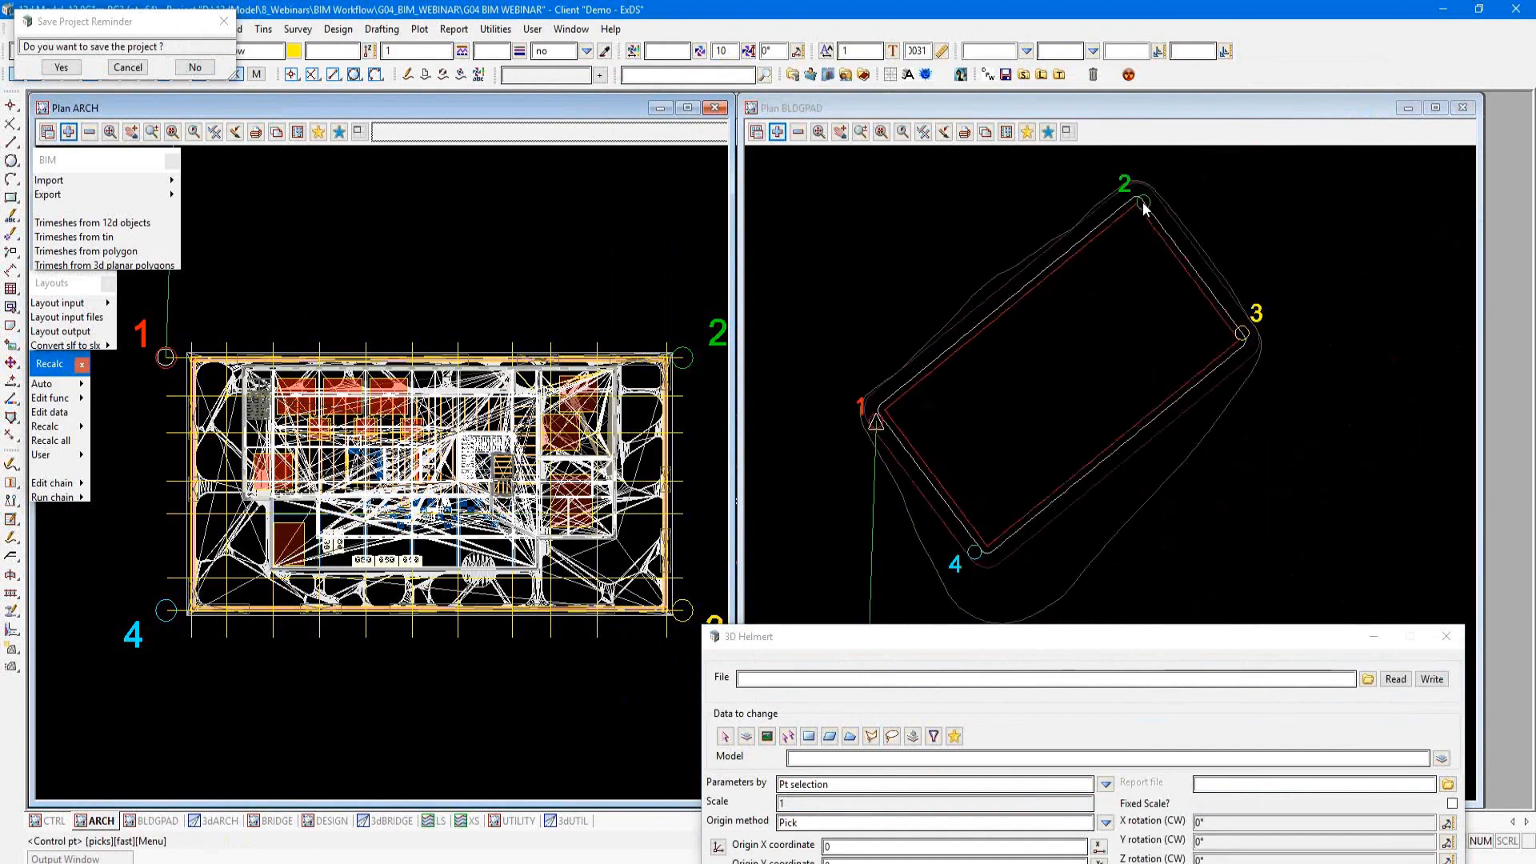
pyautogui.click(1144, 203)
pyautogui.middleClick(1145, 206)
pyautogui.scroll(2, 700, 360)
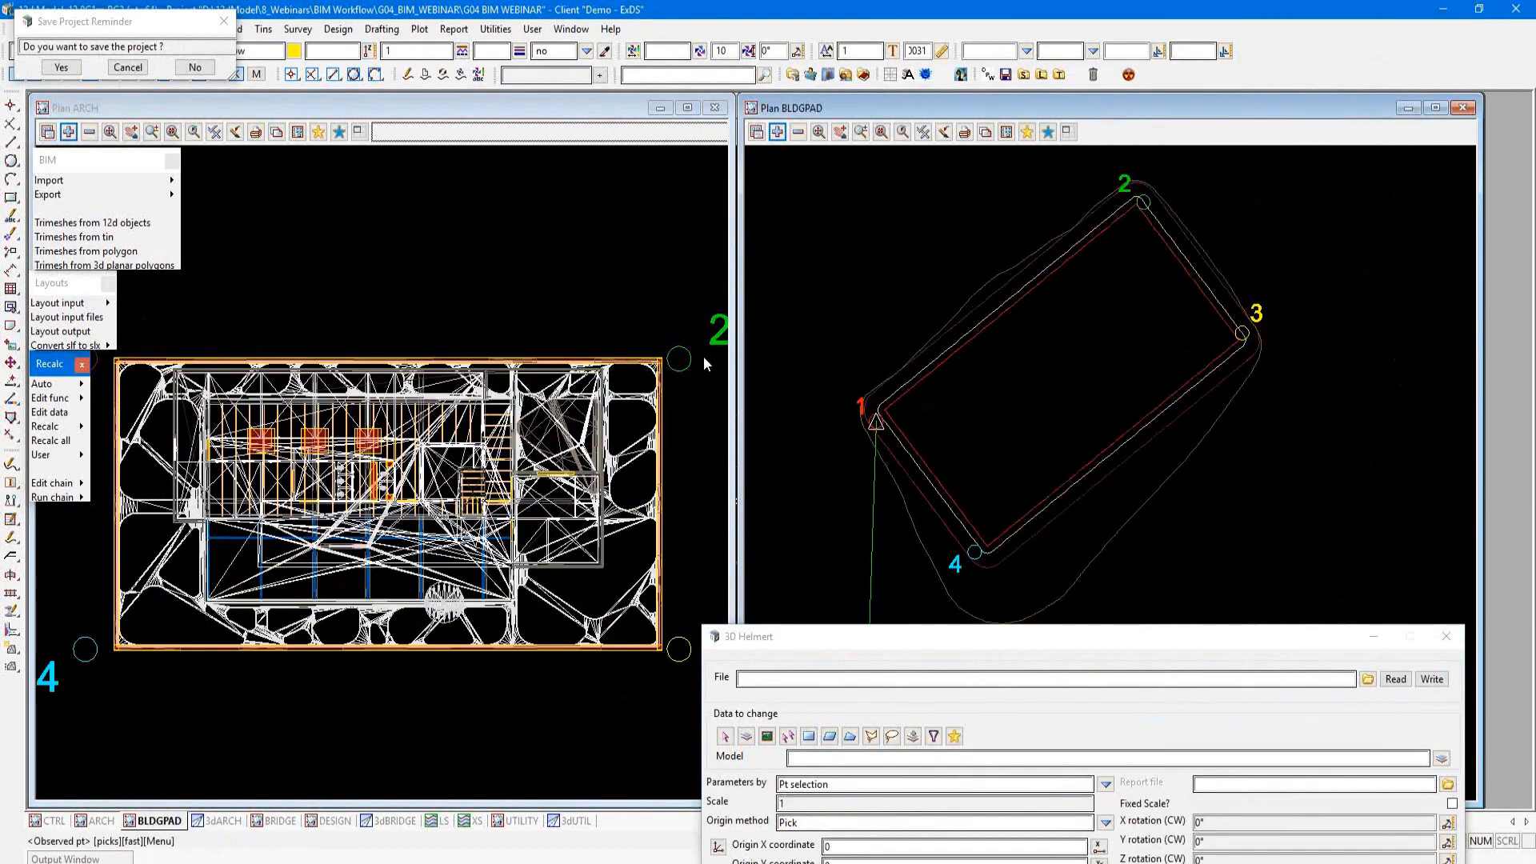
pyautogui.click(675, 360)
pyautogui.middleClick(674, 359)
pyautogui.scroll(-2, 1070, 436)
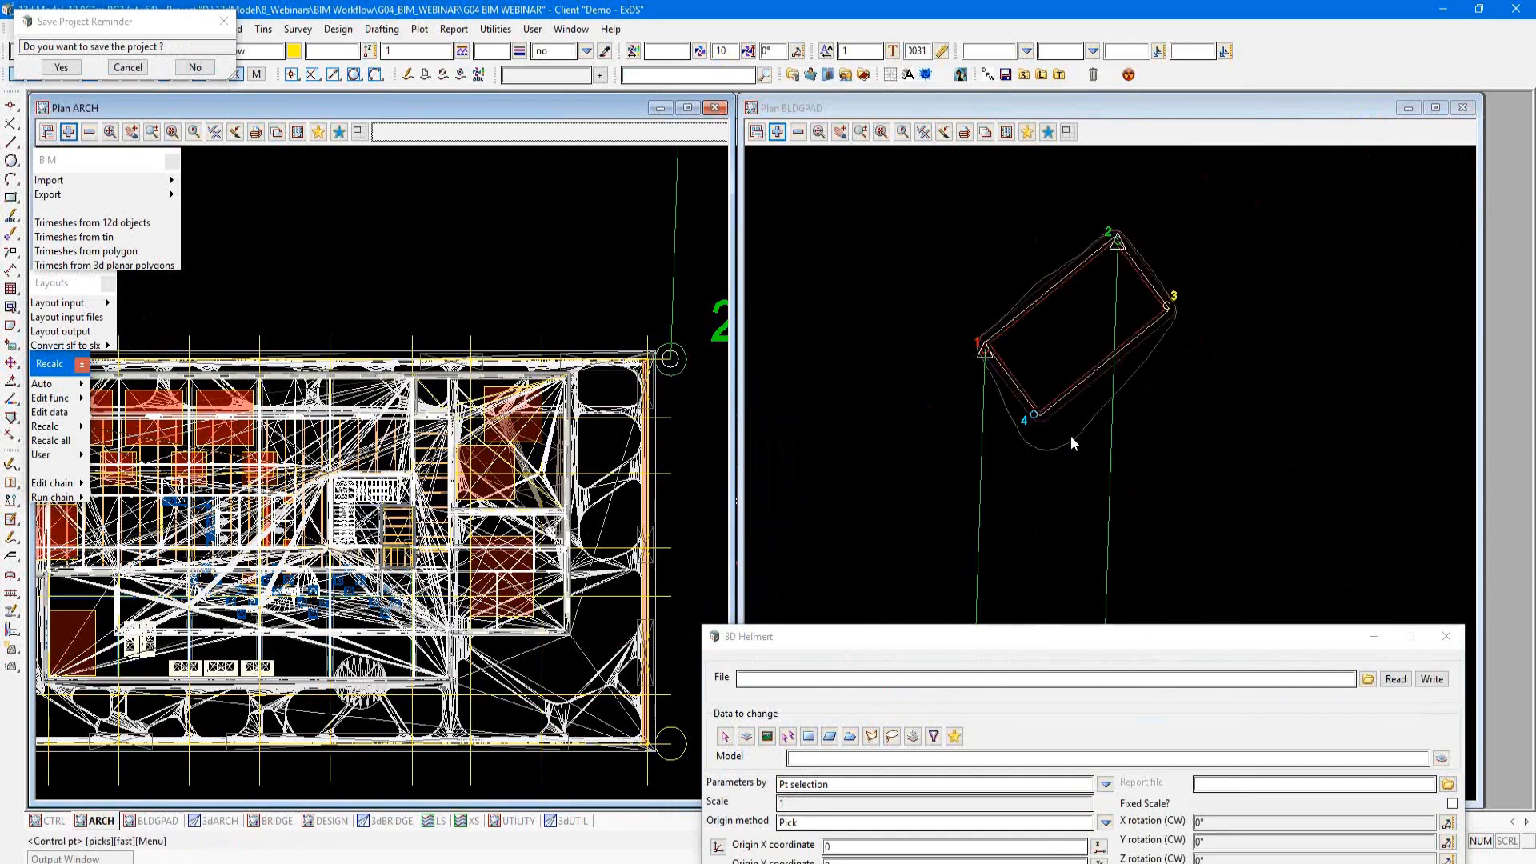
# Step: Load the saved control points from helmert3dBuilding.HEL_3D and calculate the transformation parameters
pyautogui.click(1051, 649)
pyautogui.moveTo(1050, 649); pyautogui.dragTo(1001, 140)
pyautogui.click(1319, 170)
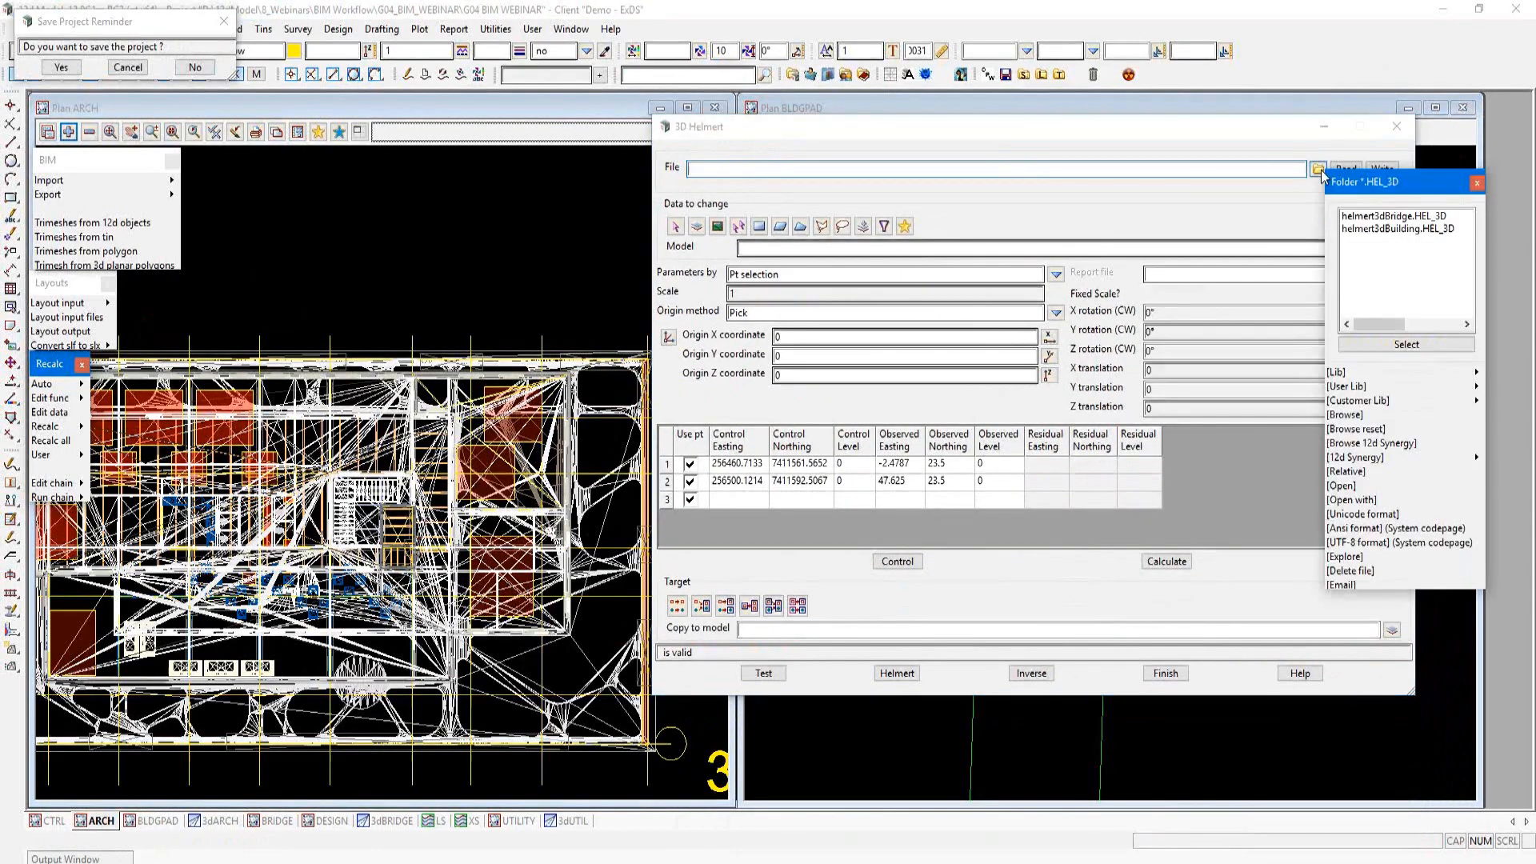
pyautogui.click(1379, 230)
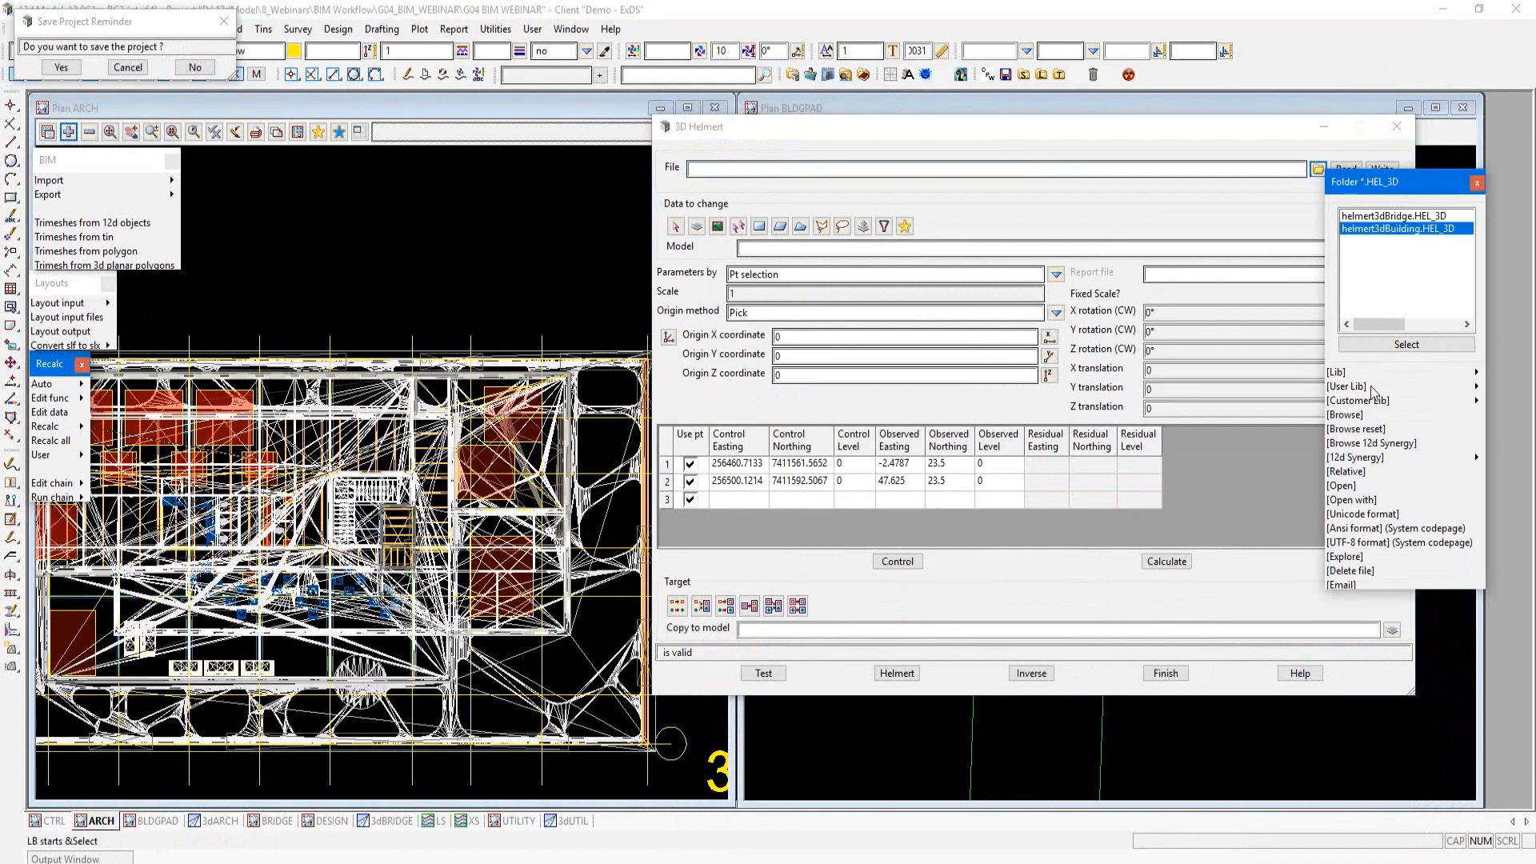
pyautogui.click(1407, 344)
pyautogui.click(1351, 170)
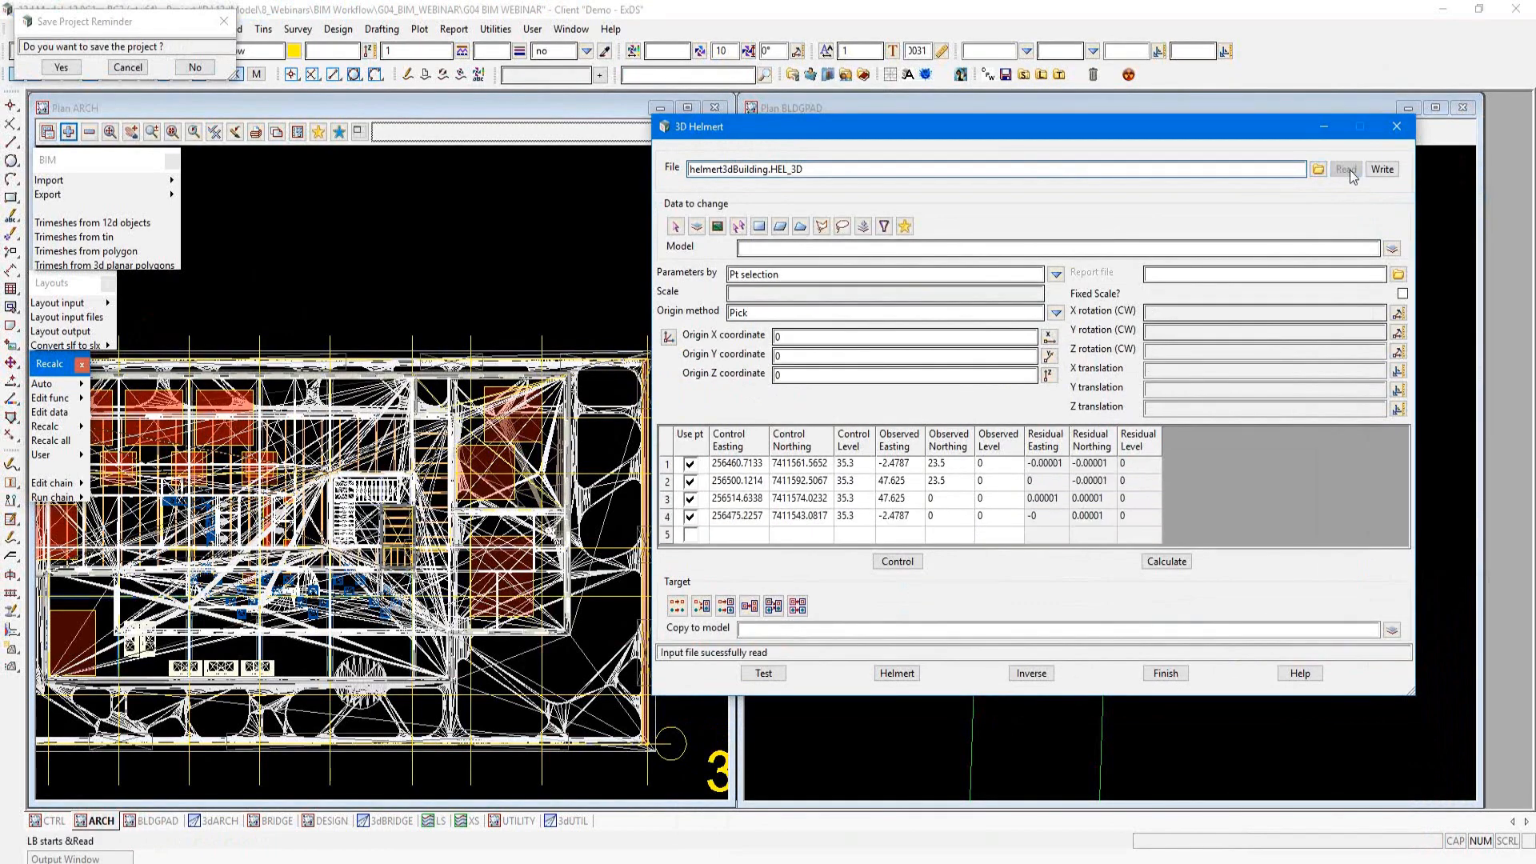
pyautogui.click(1168, 562)
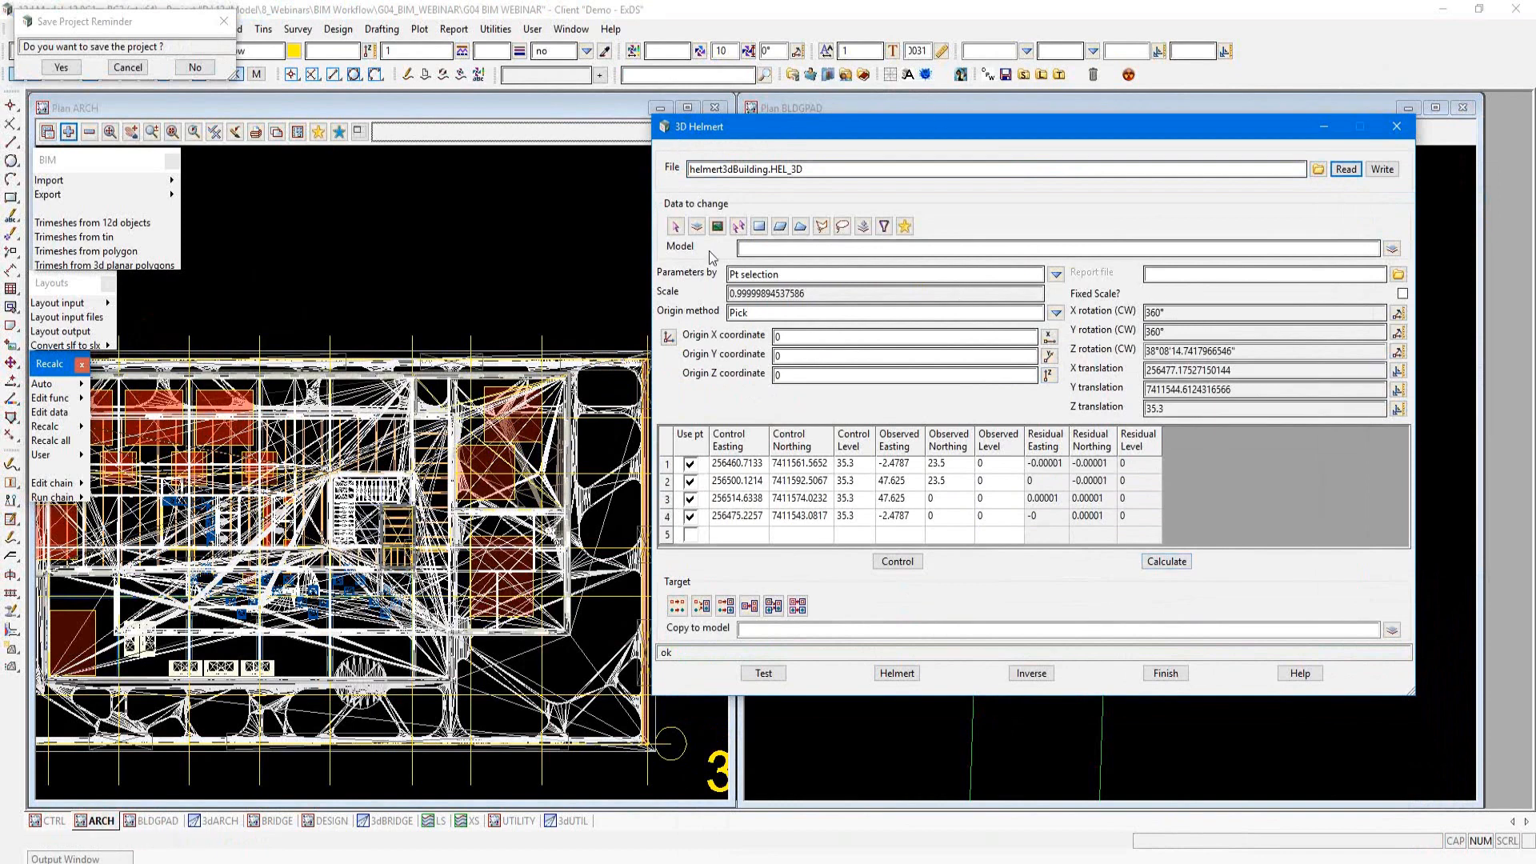
# Step: Switch the data to change to a model list and populate it with the models of the ARCH view
pyautogui.click(863, 225)
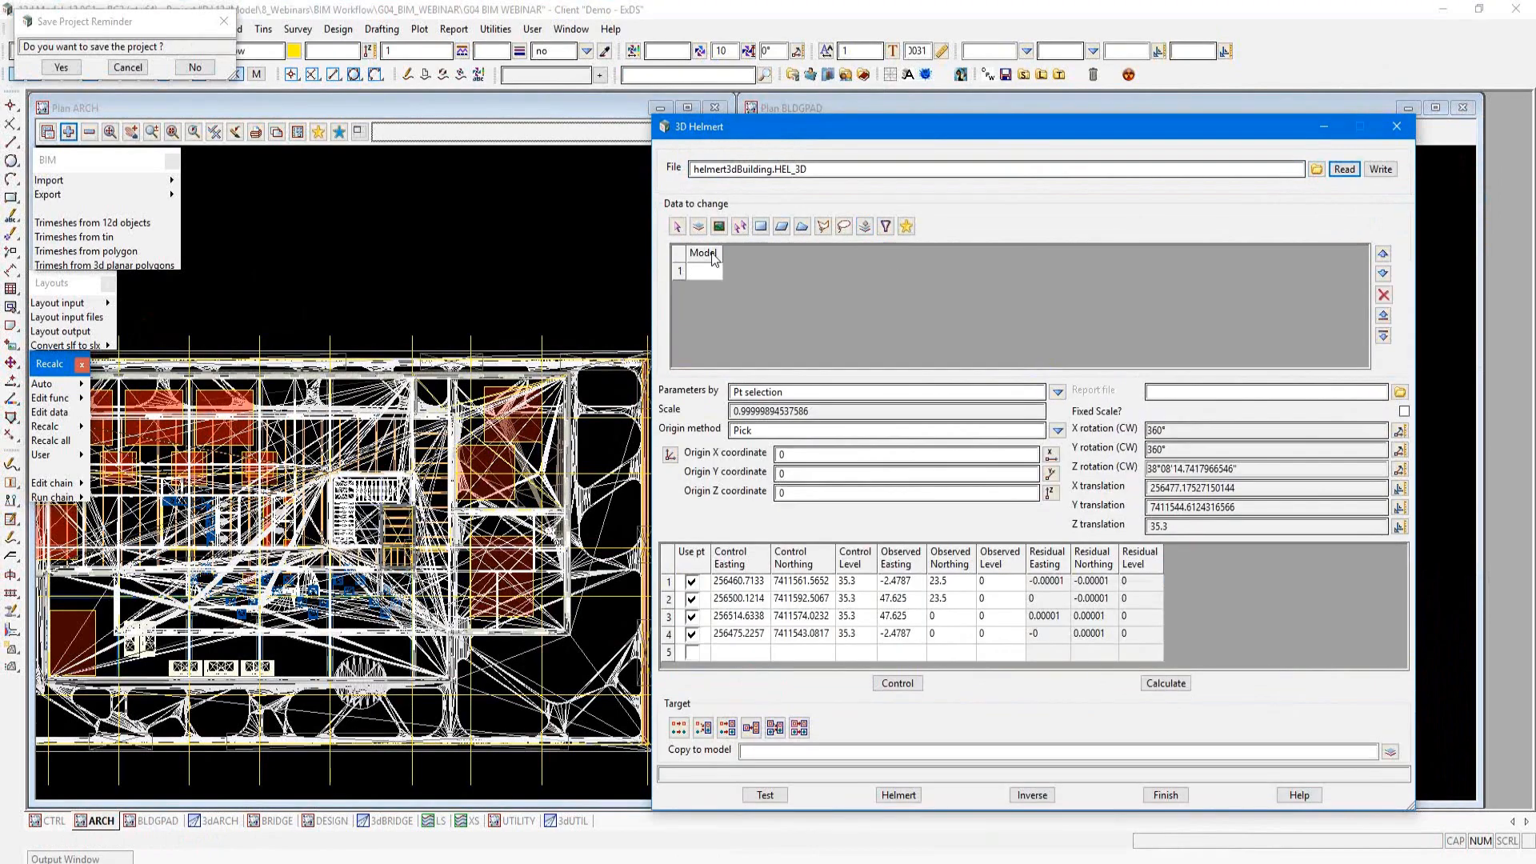
pyautogui.rightClick(714, 261)
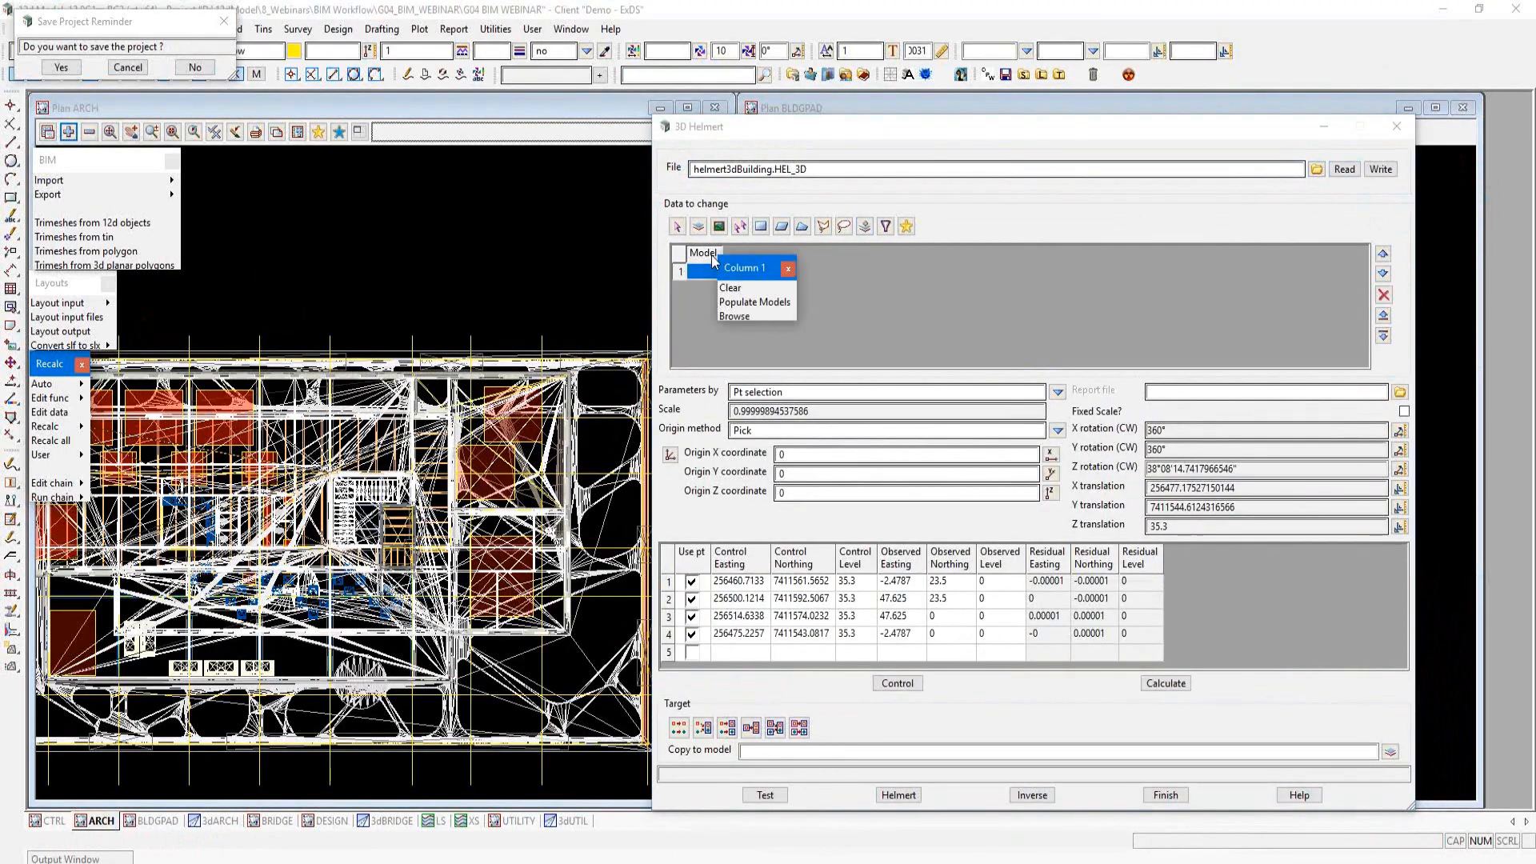
pyautogui.click(770, 302)
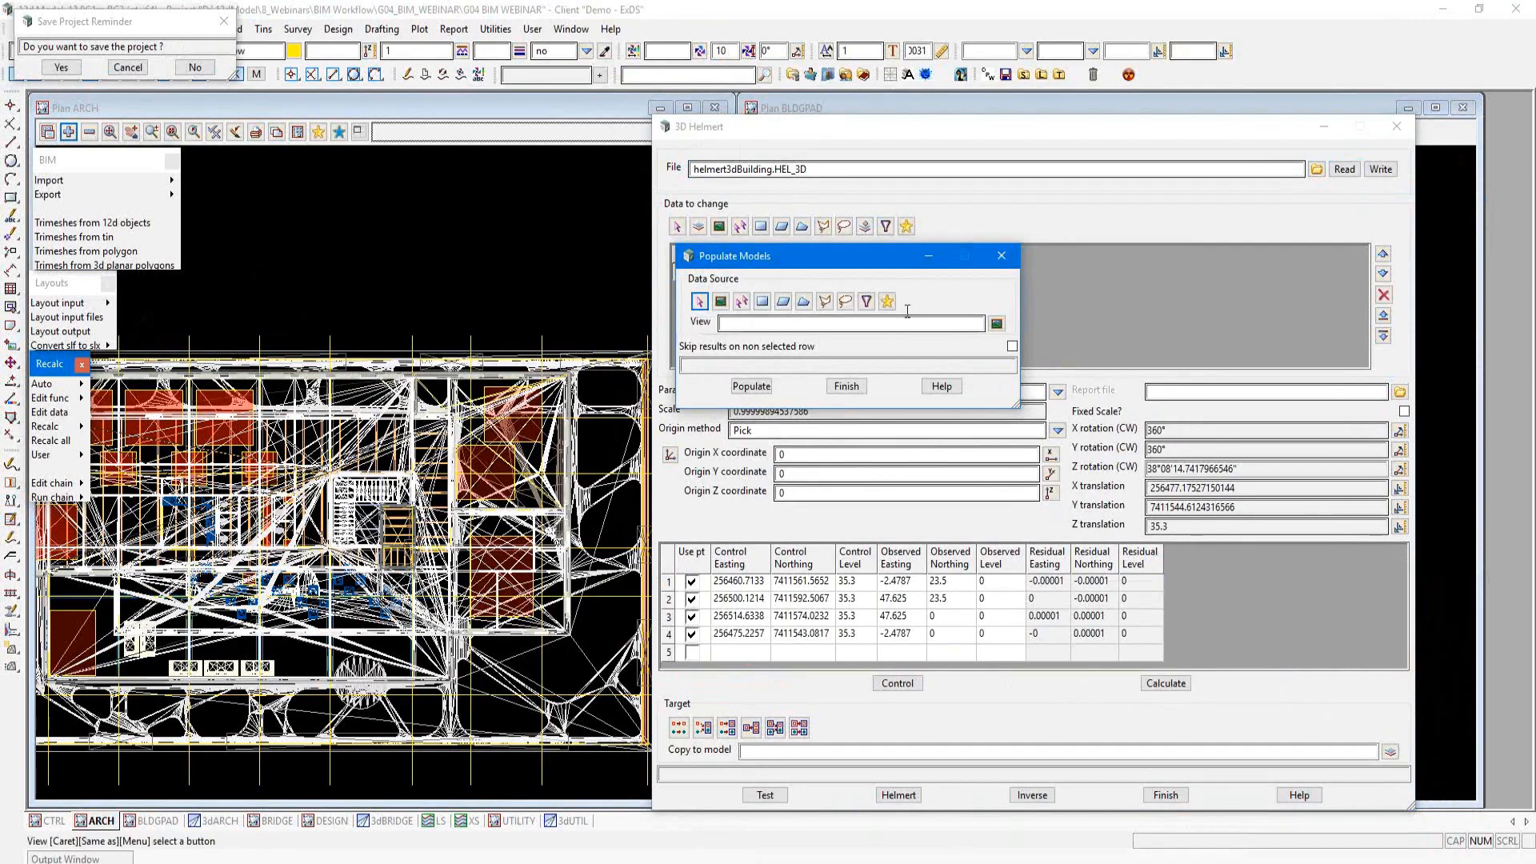
pyautogui.click(997, 323)
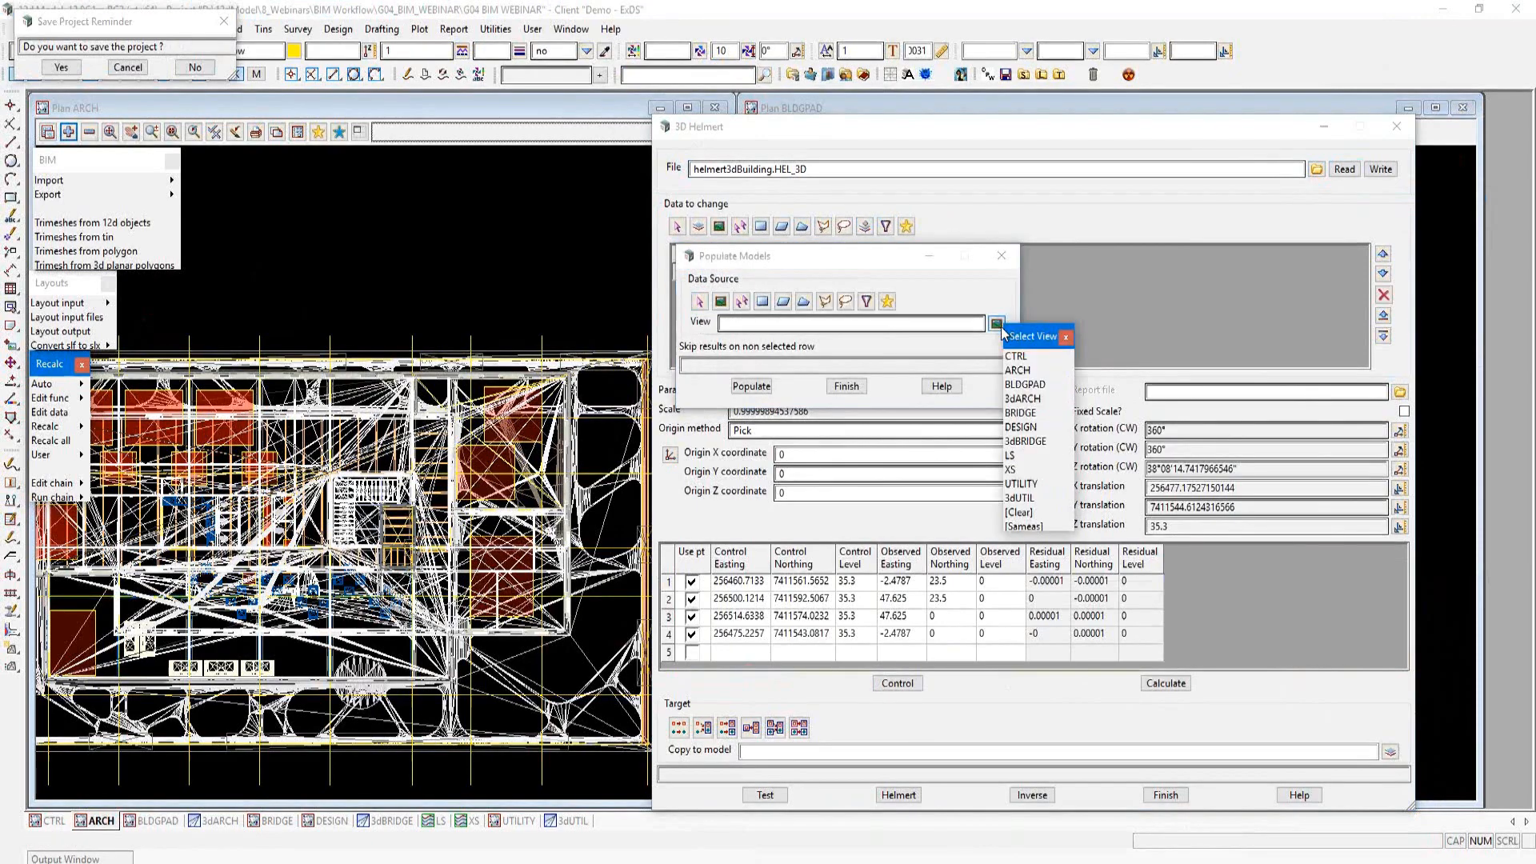
pyautogui.click(1018, 370)
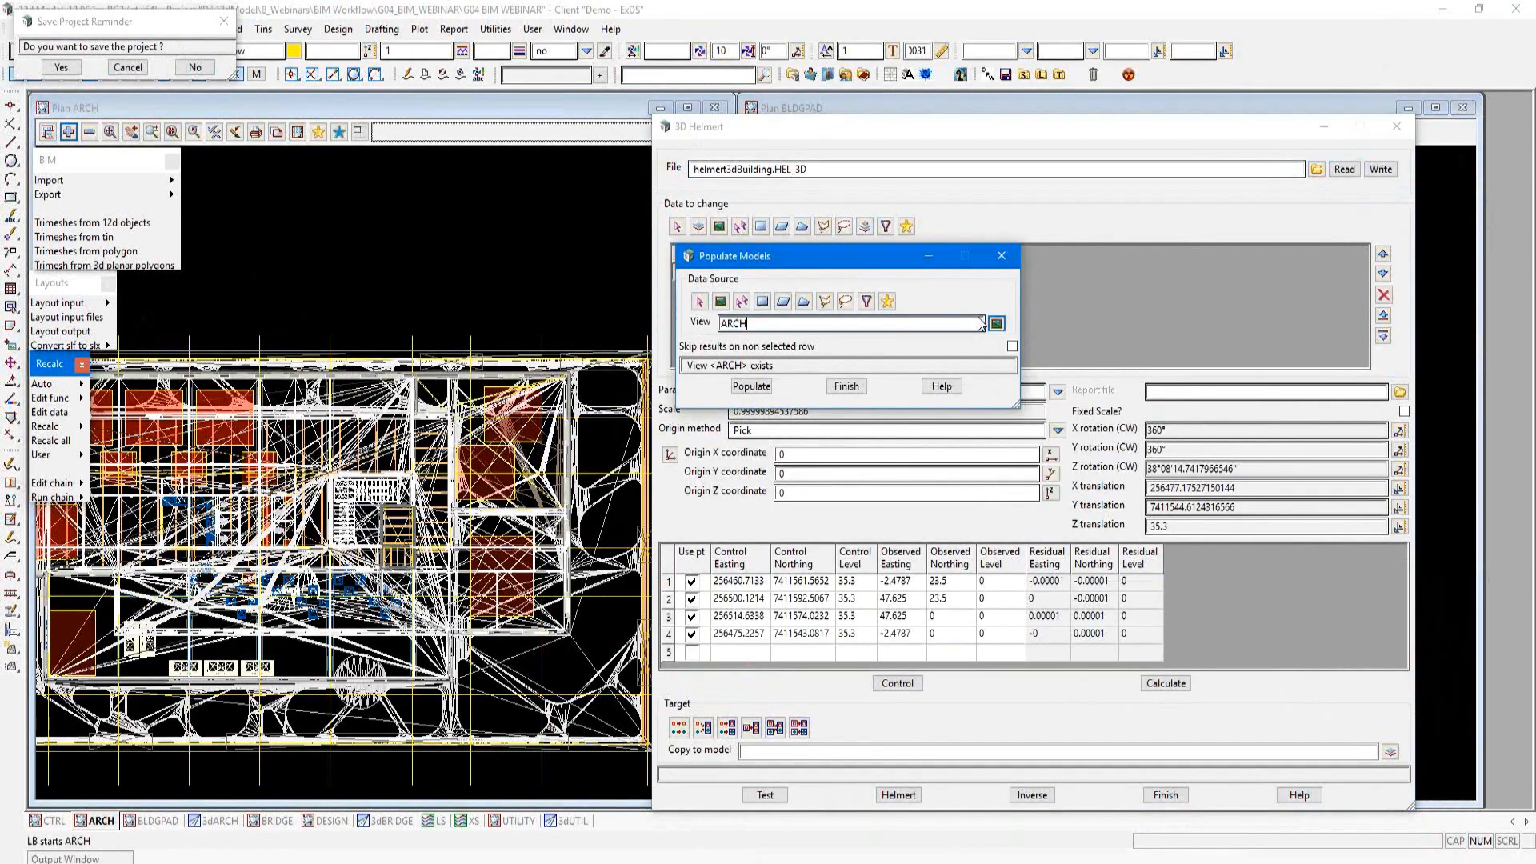
pyautogui.click(845, 386)
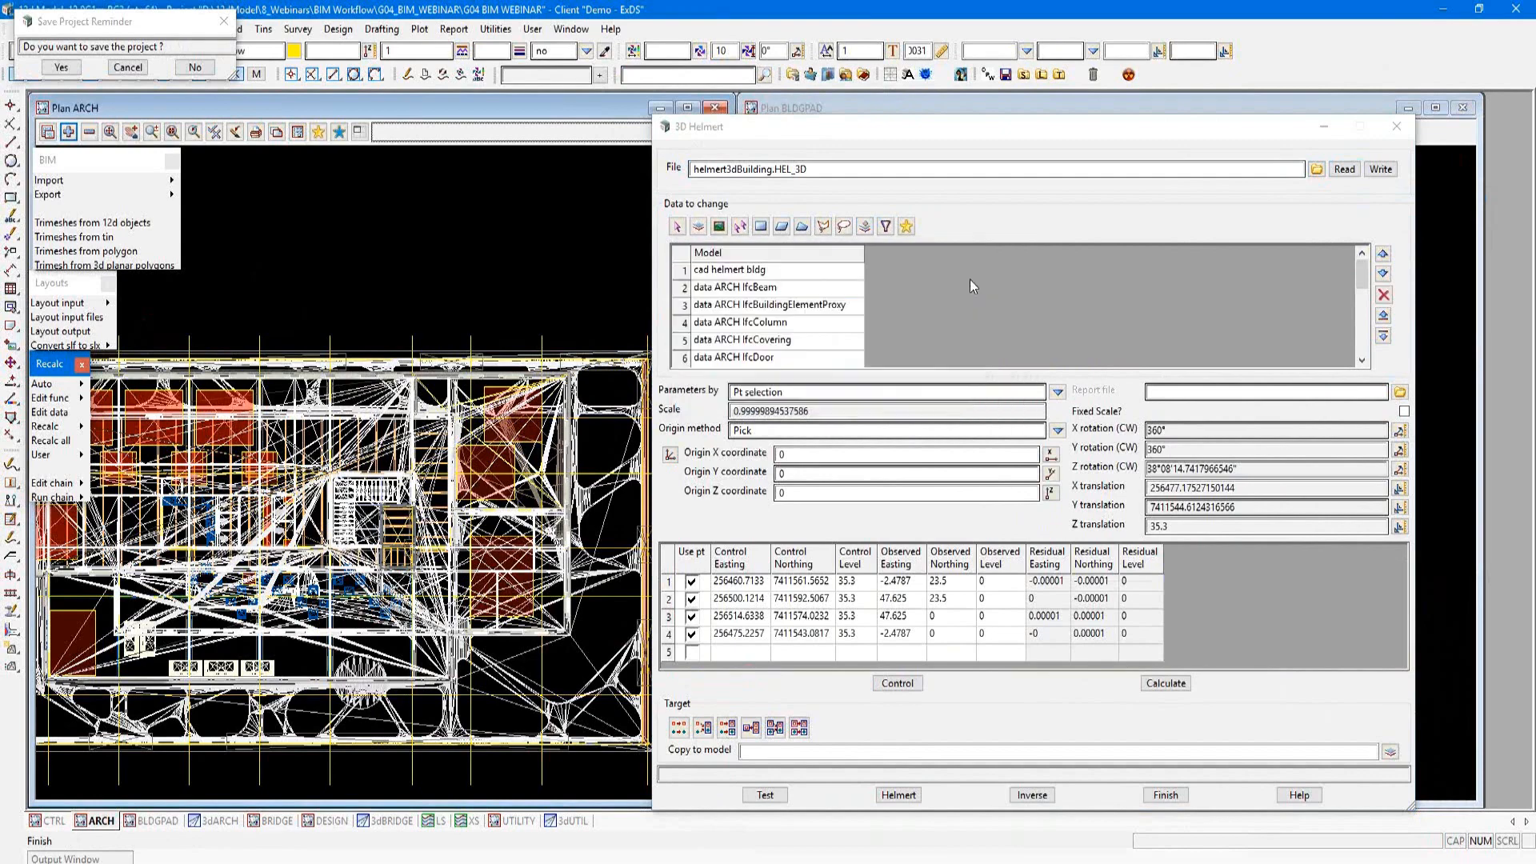
# Step: Delete cad helmert bldg from the list of models to transform and check the remaining data ARCH entries
pyautogui.click(1383, 296)
pyautogui.scroll(-4, 957, 285)
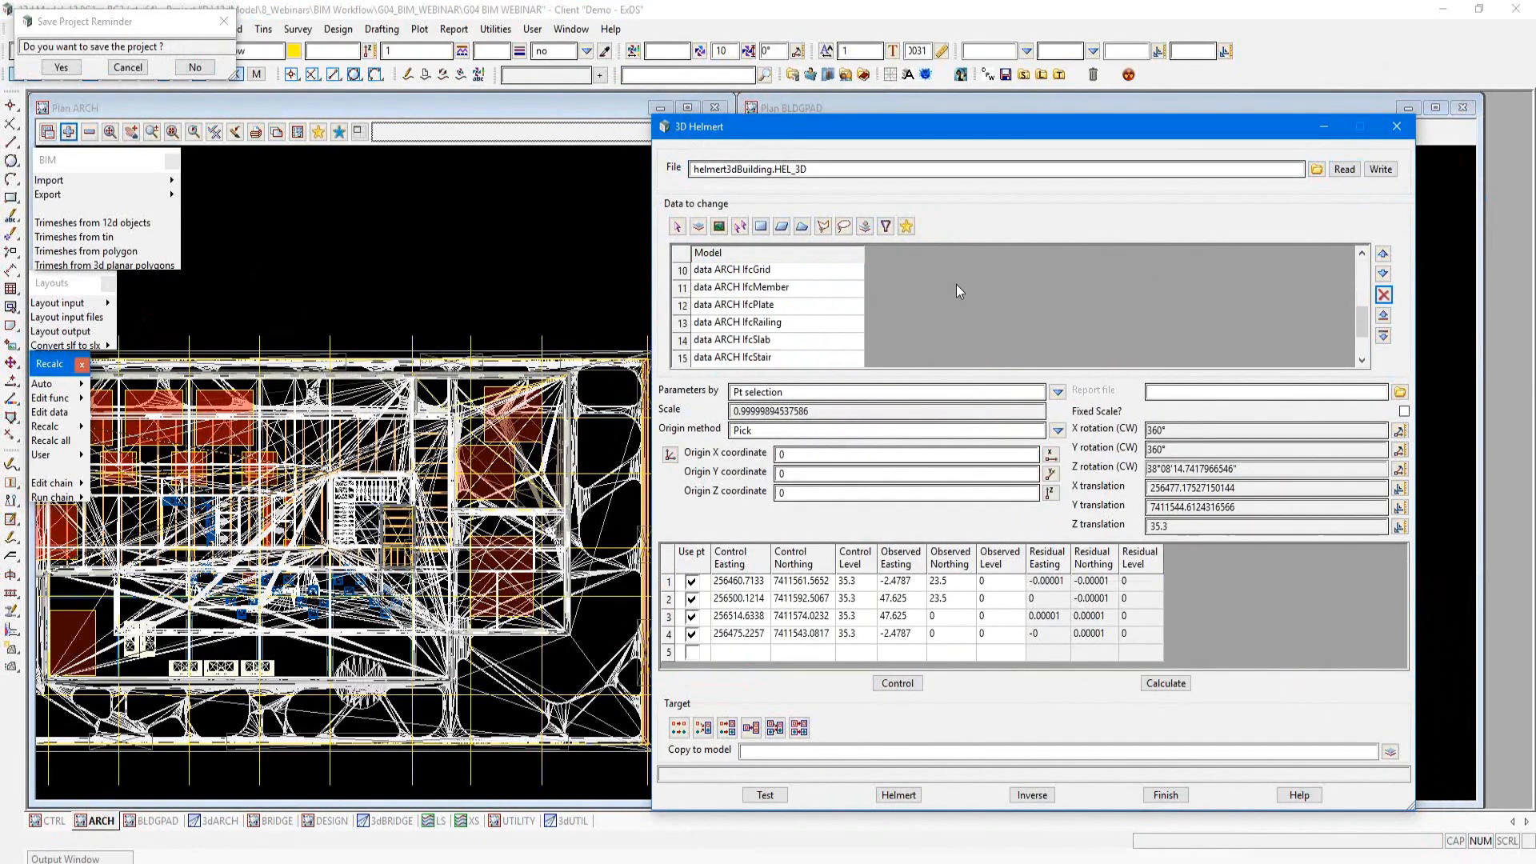
pyautogui.scroll(4, 957, 284)
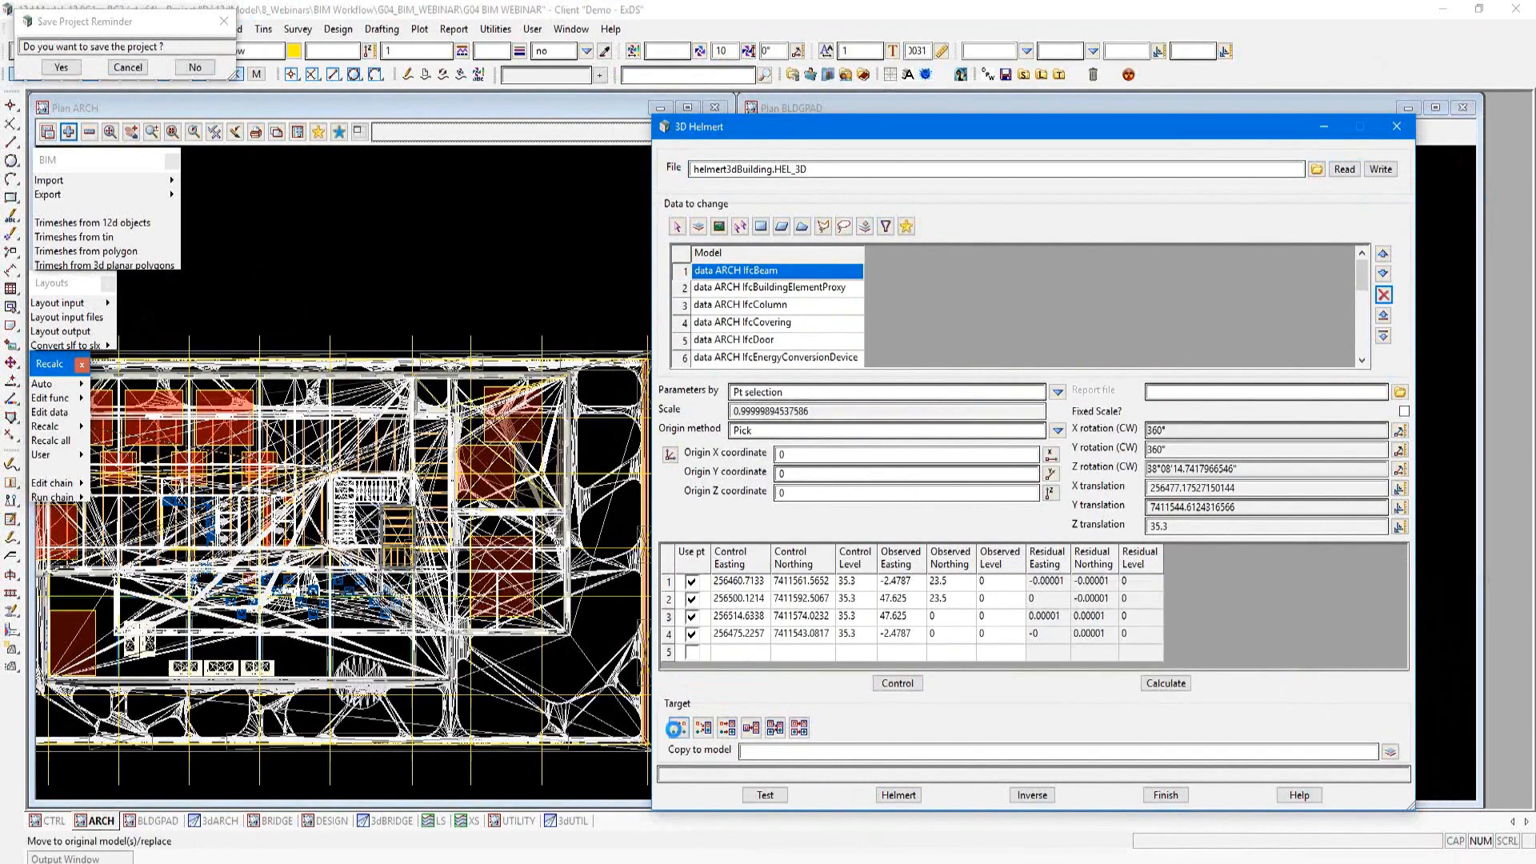
# Step: Run the Helmert transformation on the original models, replacing existing data, then redraw the BLDGPAD view and close the utility
pyautogui.click(676, 728)
pyautogui.moveTo(1176, 131); pyautogui.dragTo(566, 126)
pyautogui.click(249, 783)
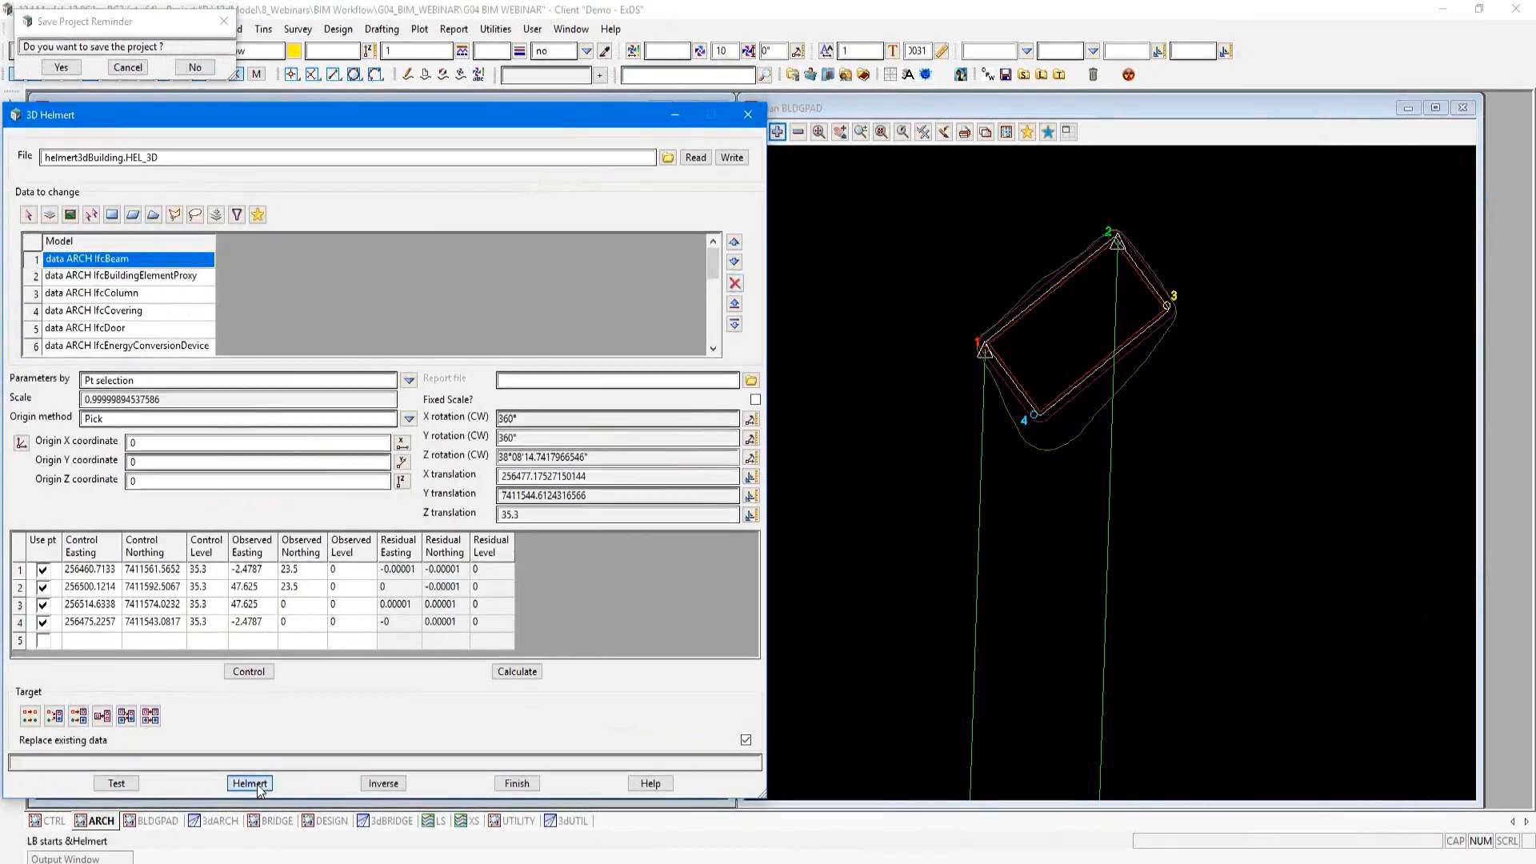
pyautogui.click(945, 135)
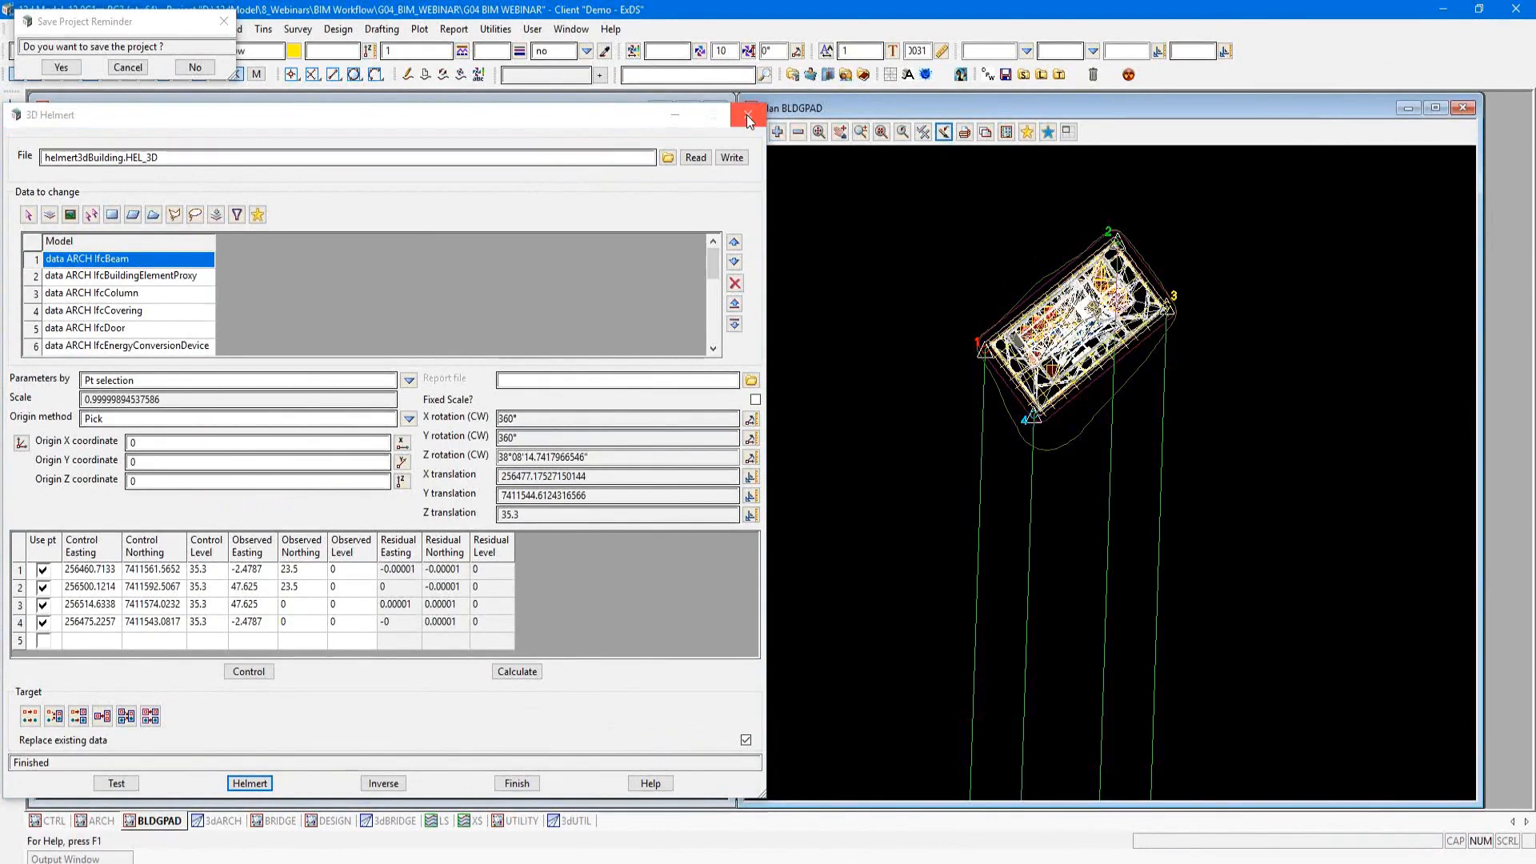
pyautogui.click(748, 118)
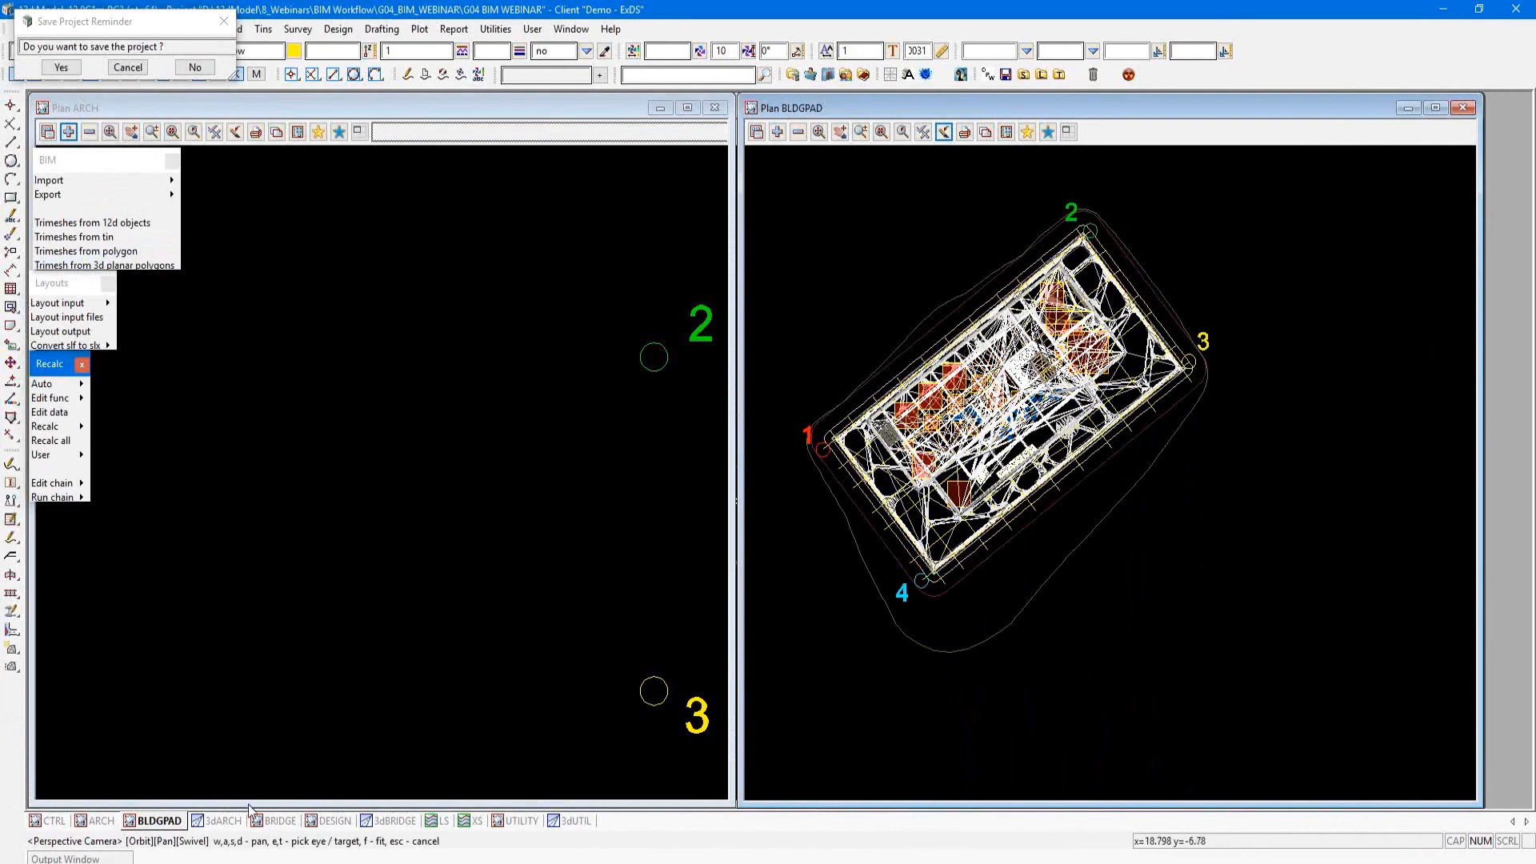
# Step: Add all the data ARCH models, from IfcBeam through IfcWindow, to the 3dARCH perspective view
pyautogui.click(225, 821)
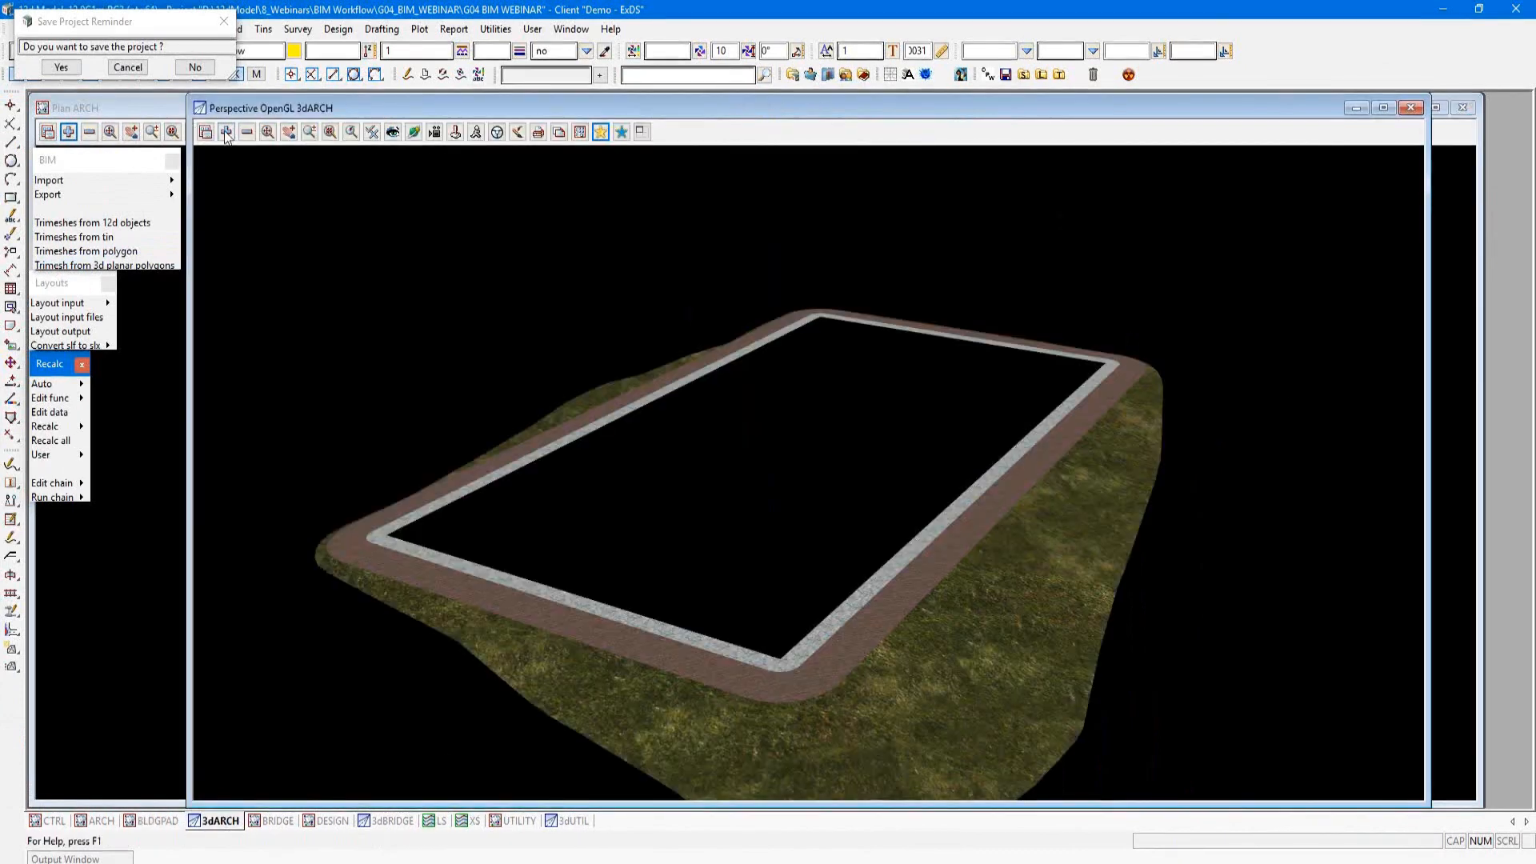
pyautogui.click(226, 133)
pyautogui.moveTo(501, 236); pyautogui.dragTo(494, 417)
pyautogui.click(316, 335)
pyautogui.keyDown('shift'); pyautogui.click(342, 656); pyautogui.keyUp('shift')
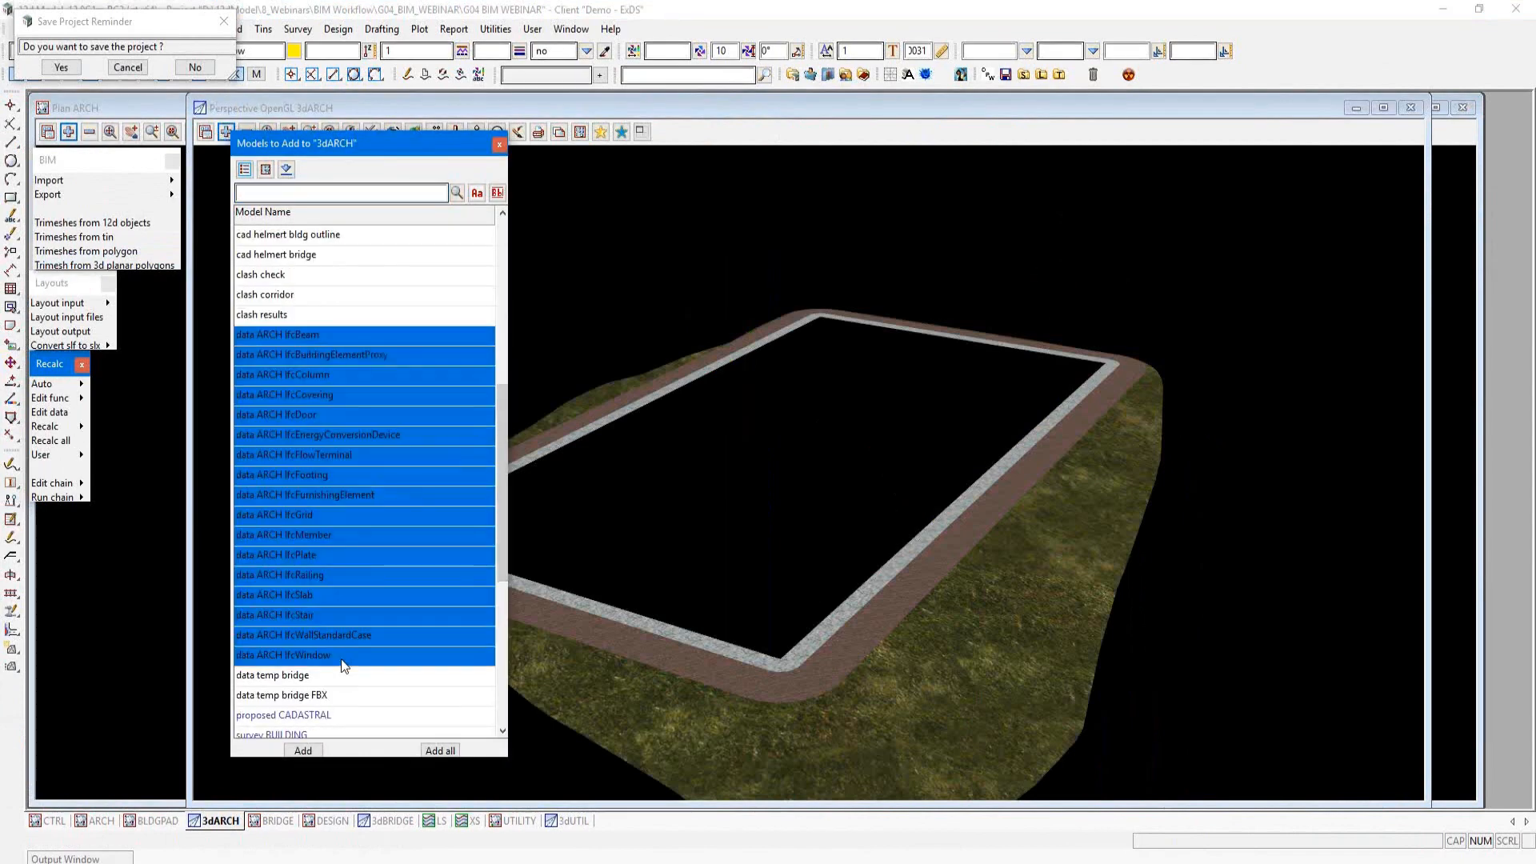
pyautogui.click(302, 751)
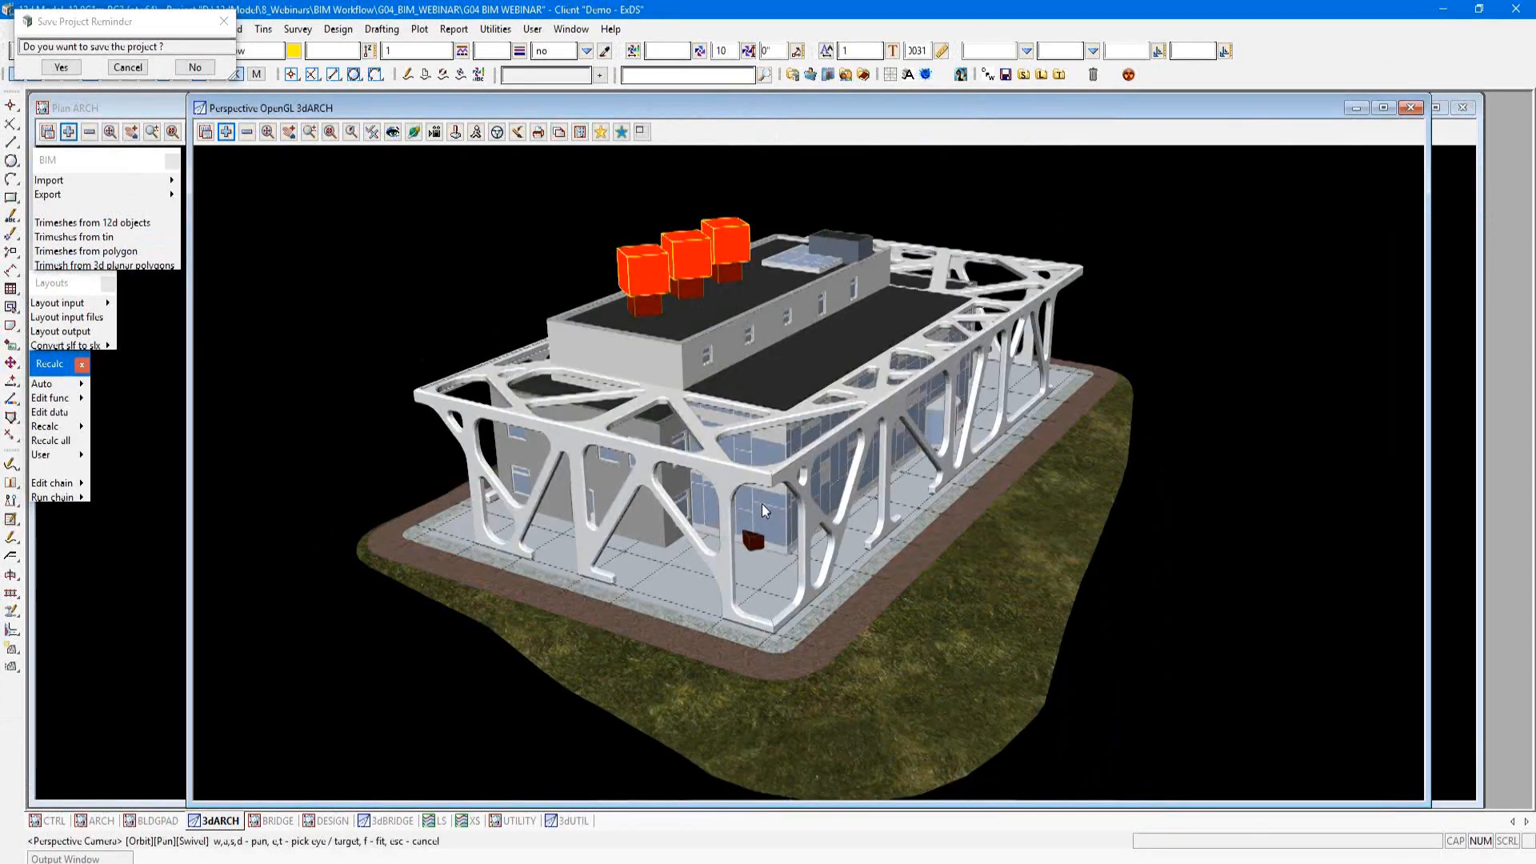
# Step: Remove the data ARCH IfcPlate and data ARCH IfcWindow models from the 3dARCH view
pyautogui.scroll(2, 762, 503)
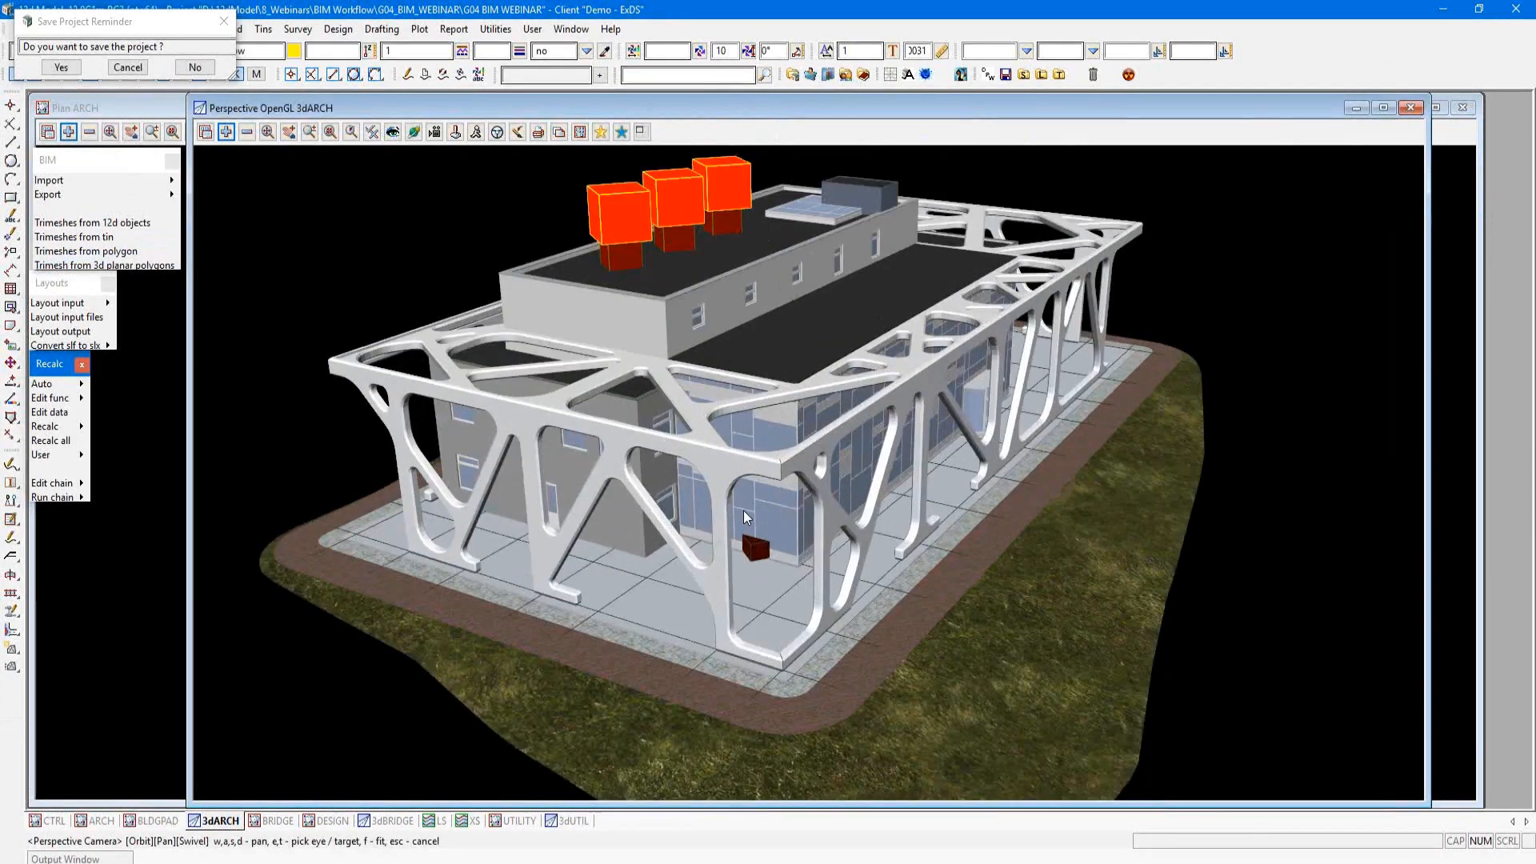
pyautogui.scroll(5, 743, 511)
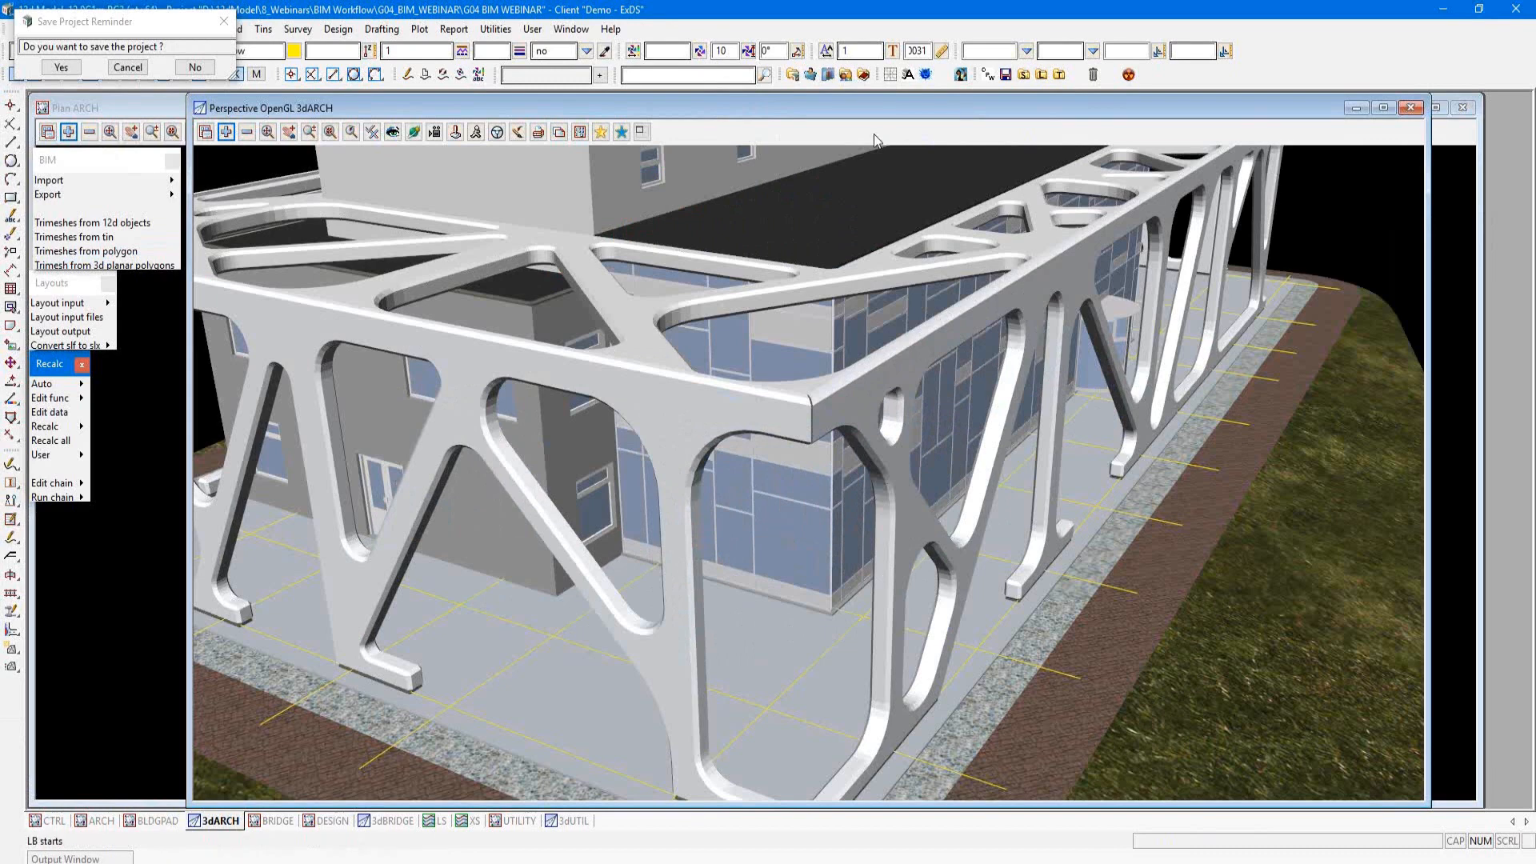
pyautogui.click(247, 131)
pyautogui.click(392, 454)
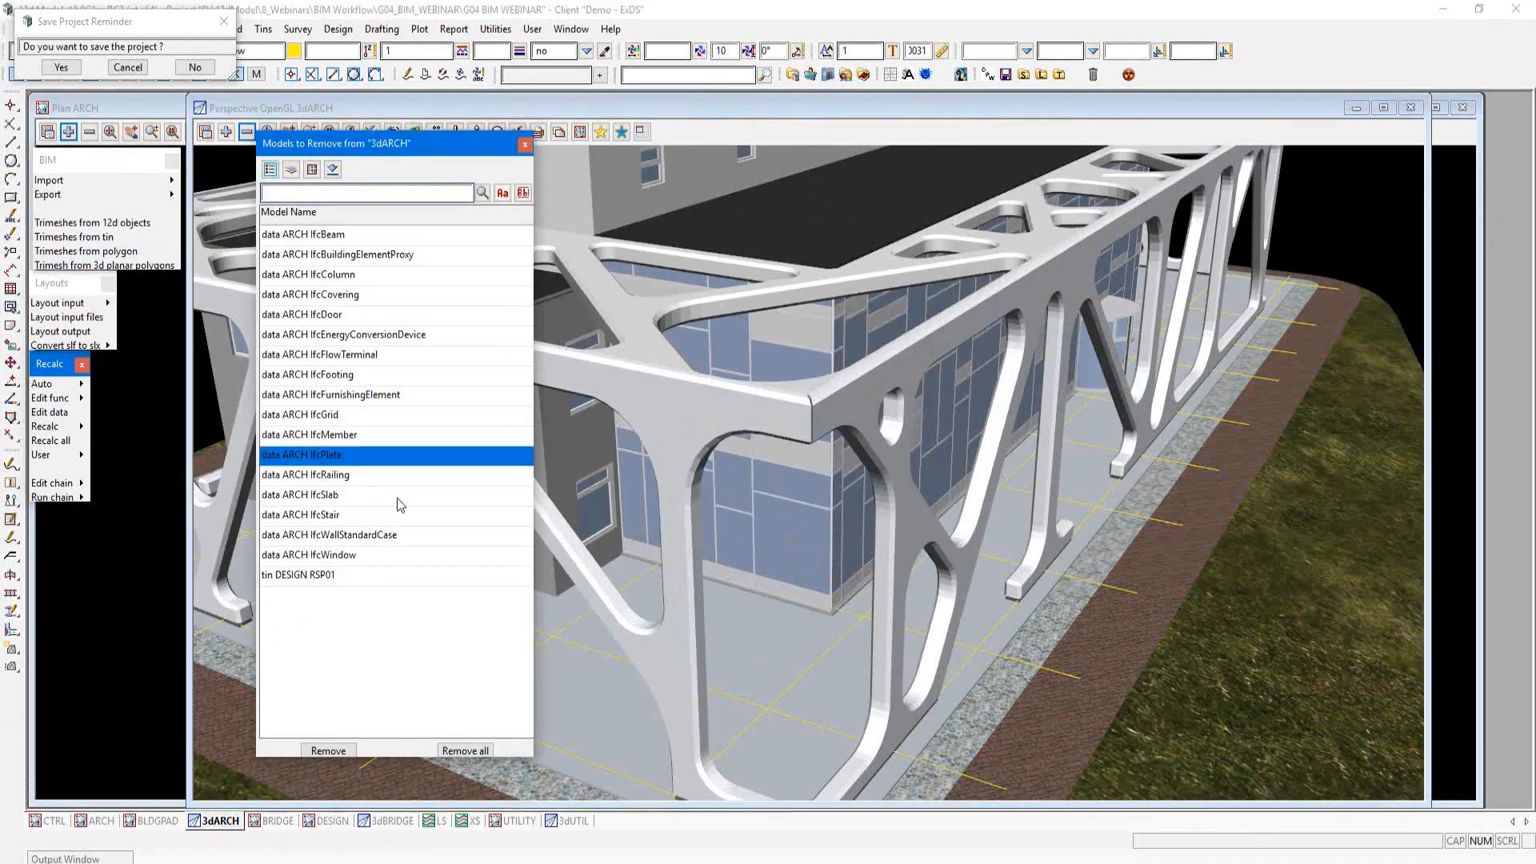
pyautogui.keyDown('shift'); pyautogui.click(378, 555); pyautogui.keyUp('shift')
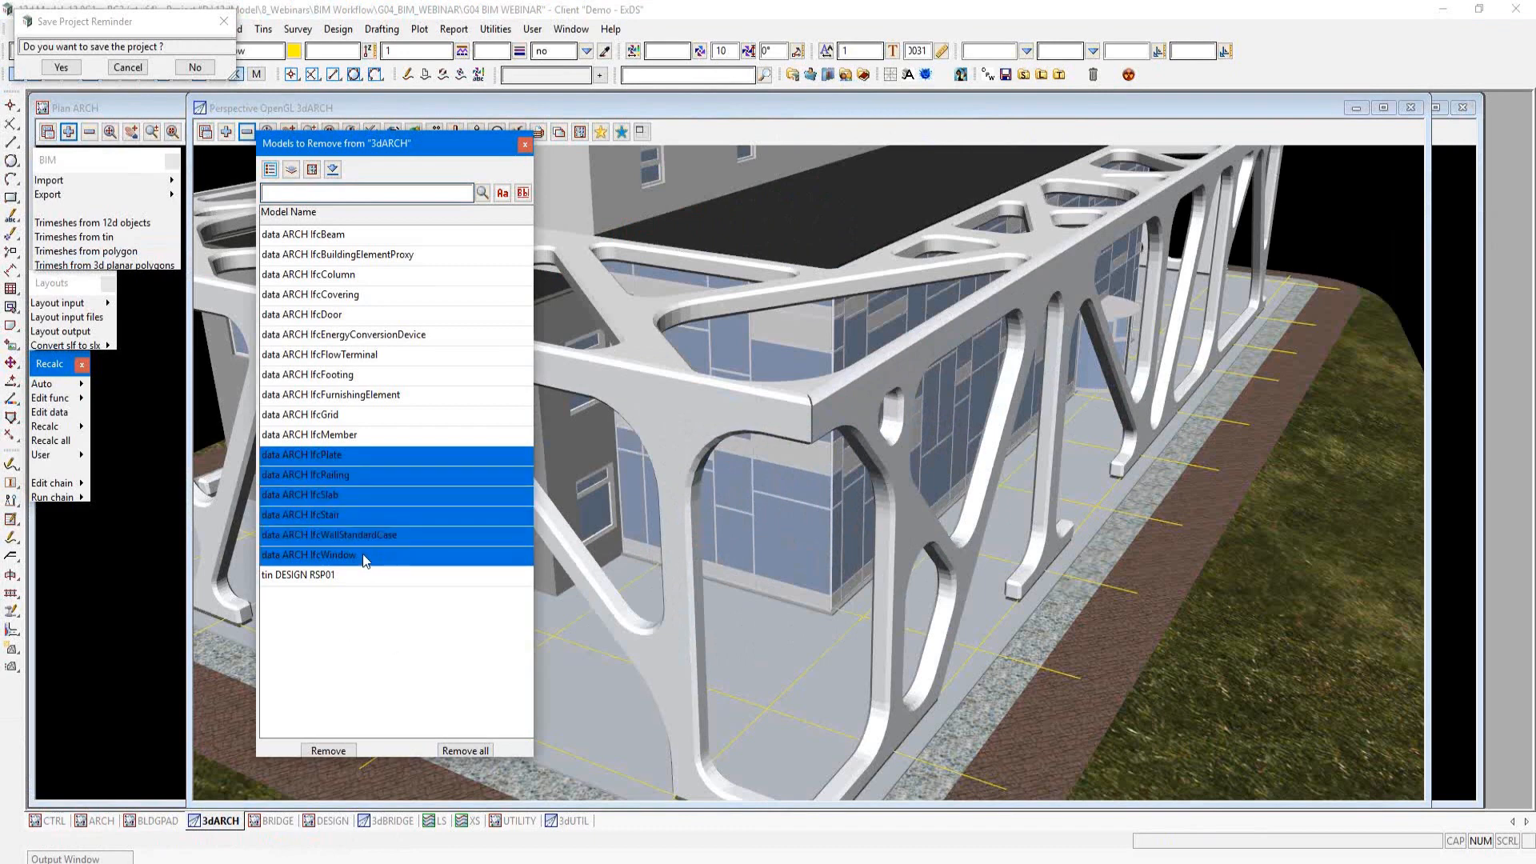
pyautogui.click(377, 555)
pyautogui.keyDown('ctrl'); pyautogui.click(358, 453); pyautogui.keyUp('ctrl')
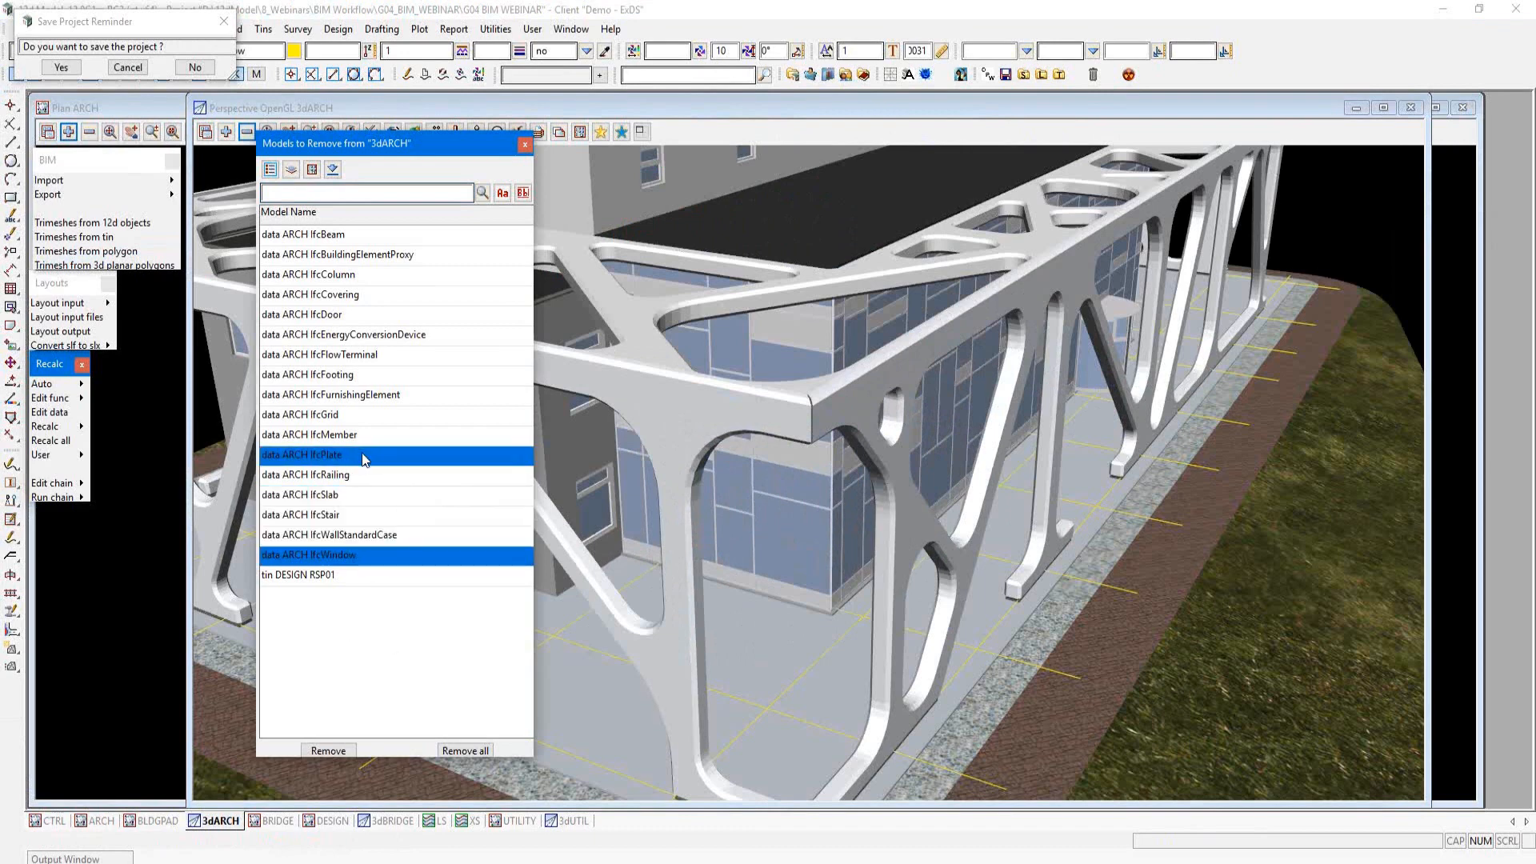
pyautogui.click(325, 750)
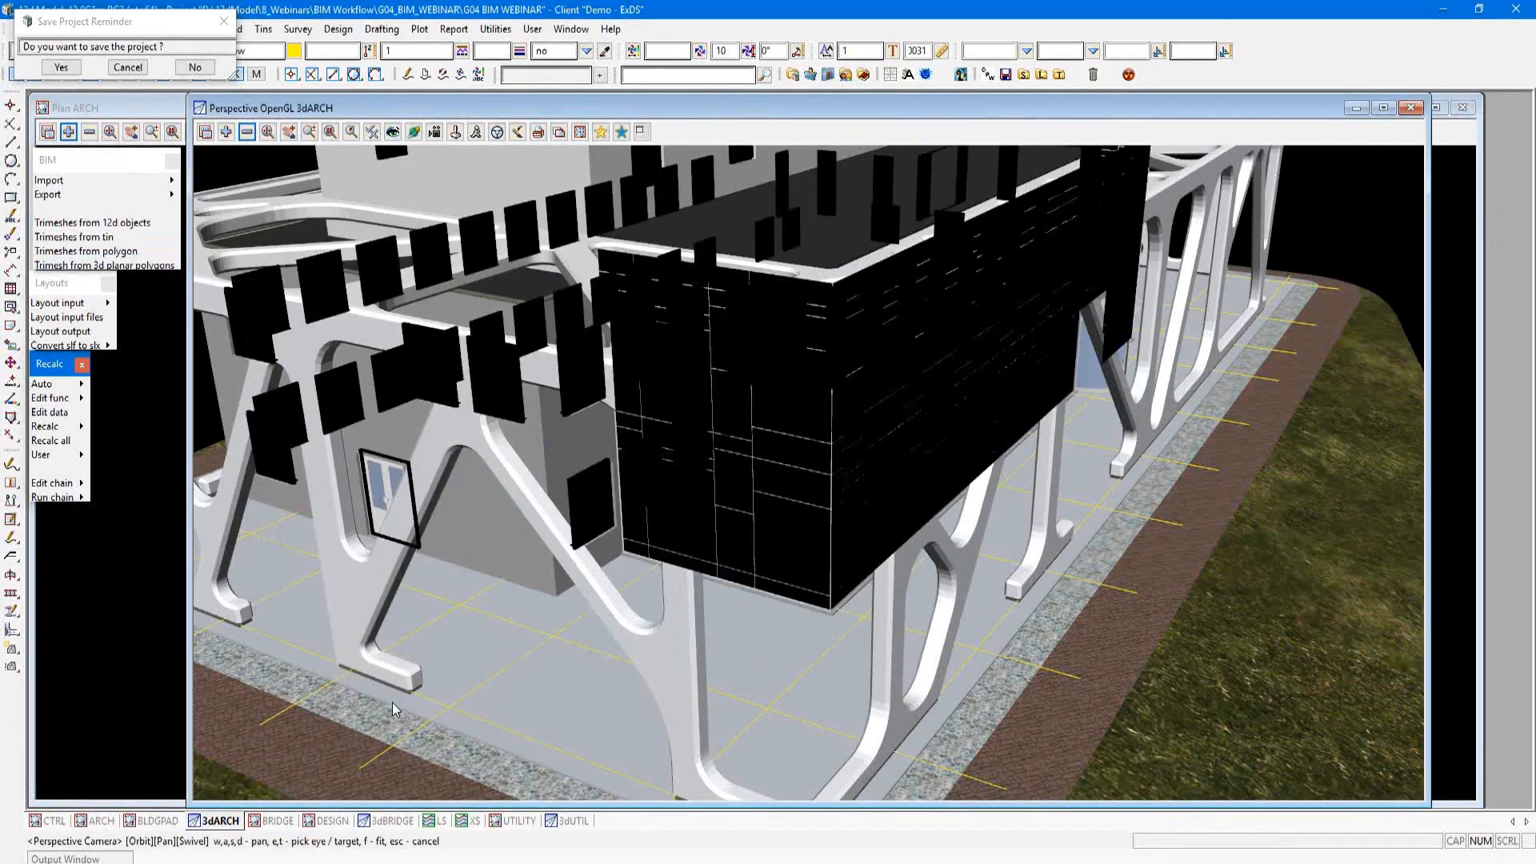
# Step: Dismiss the save project reminder
pyautogui.scroll(1, 698, 550)
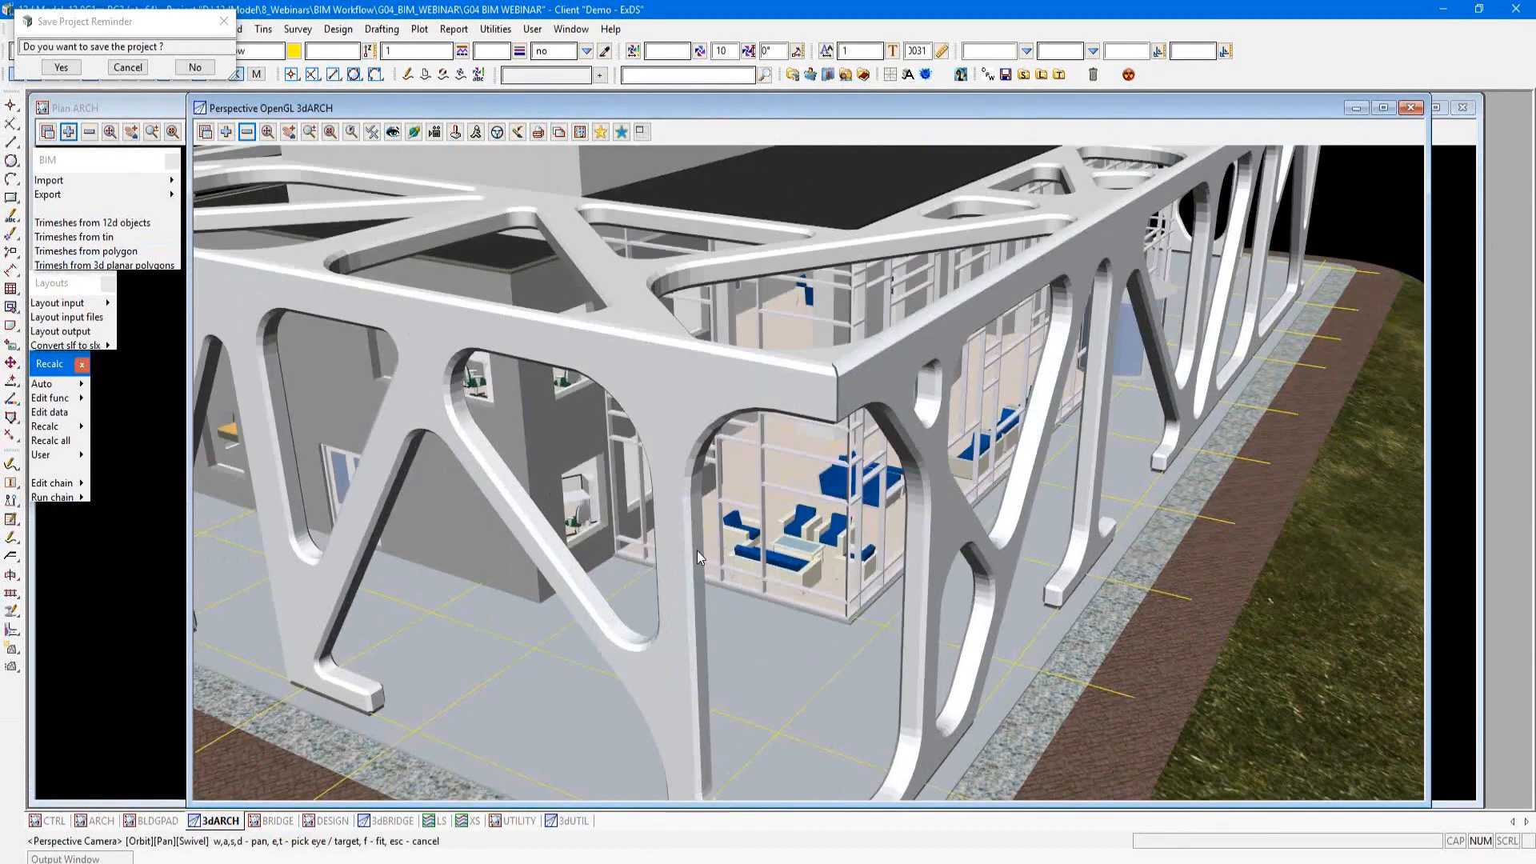
pyautogui.scroll(1, 698, 551)
pyautogui.click(504, 30)
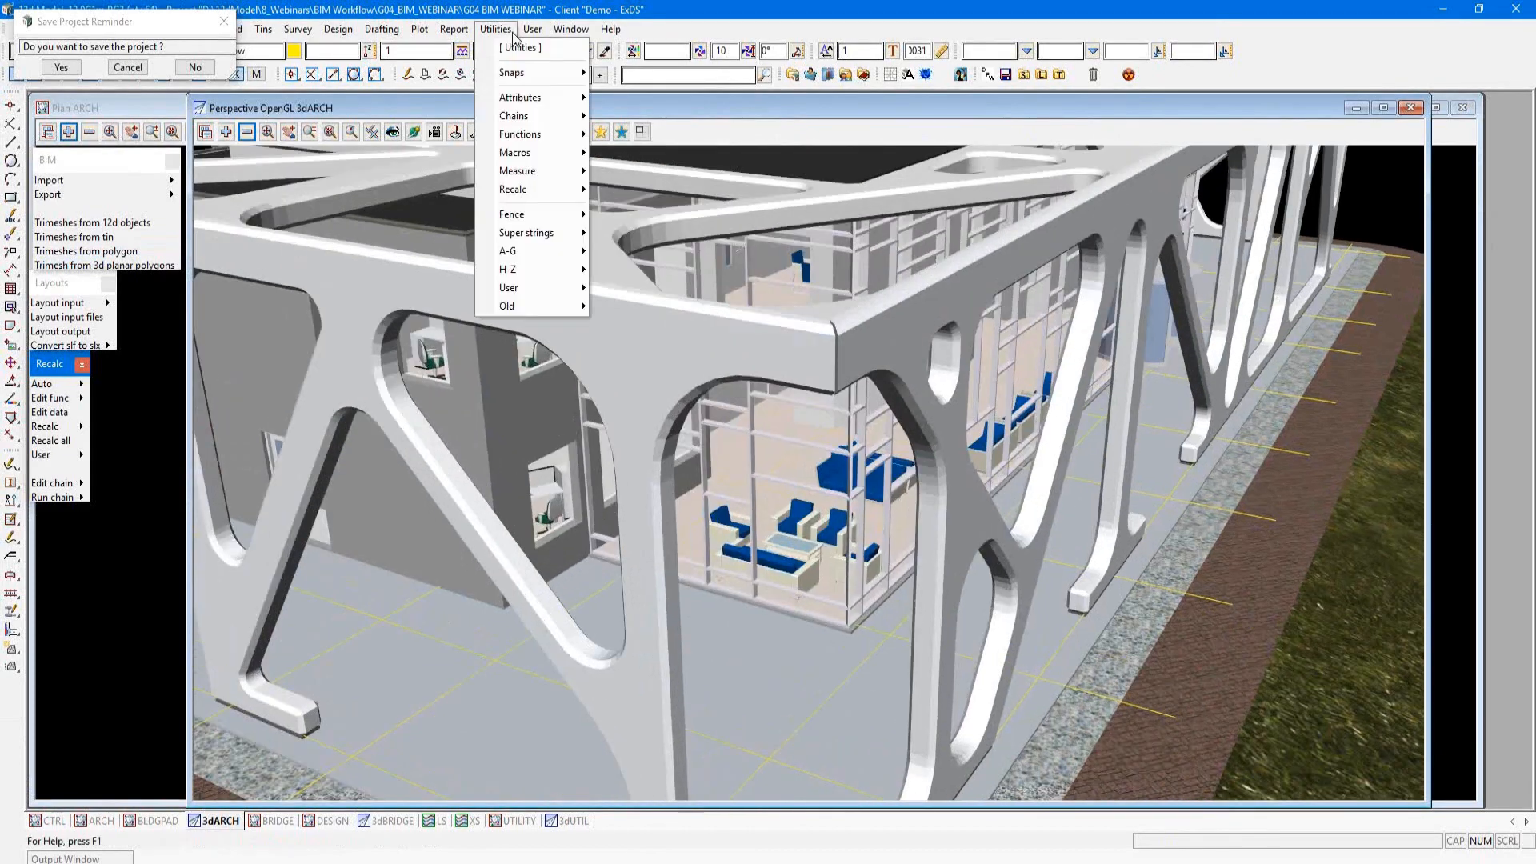
pyautogui.click(225, 21)
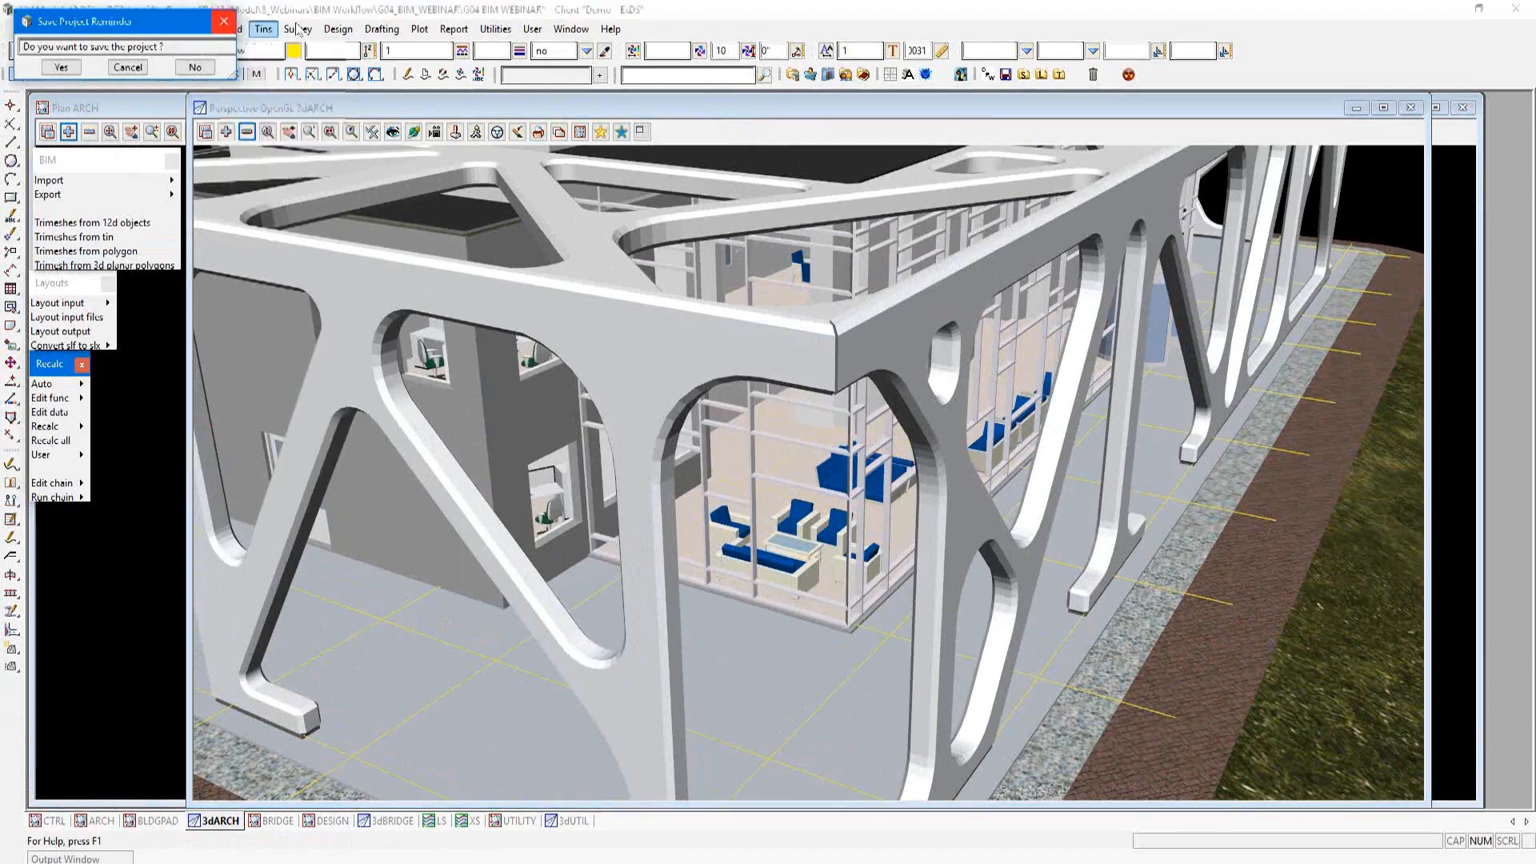
# Step: Start the string attributes inspection and pick the seating furniture behind the glazed corner of the building
pyautogui.click(207, 30)
pyautogui.moveTo(264, 256)
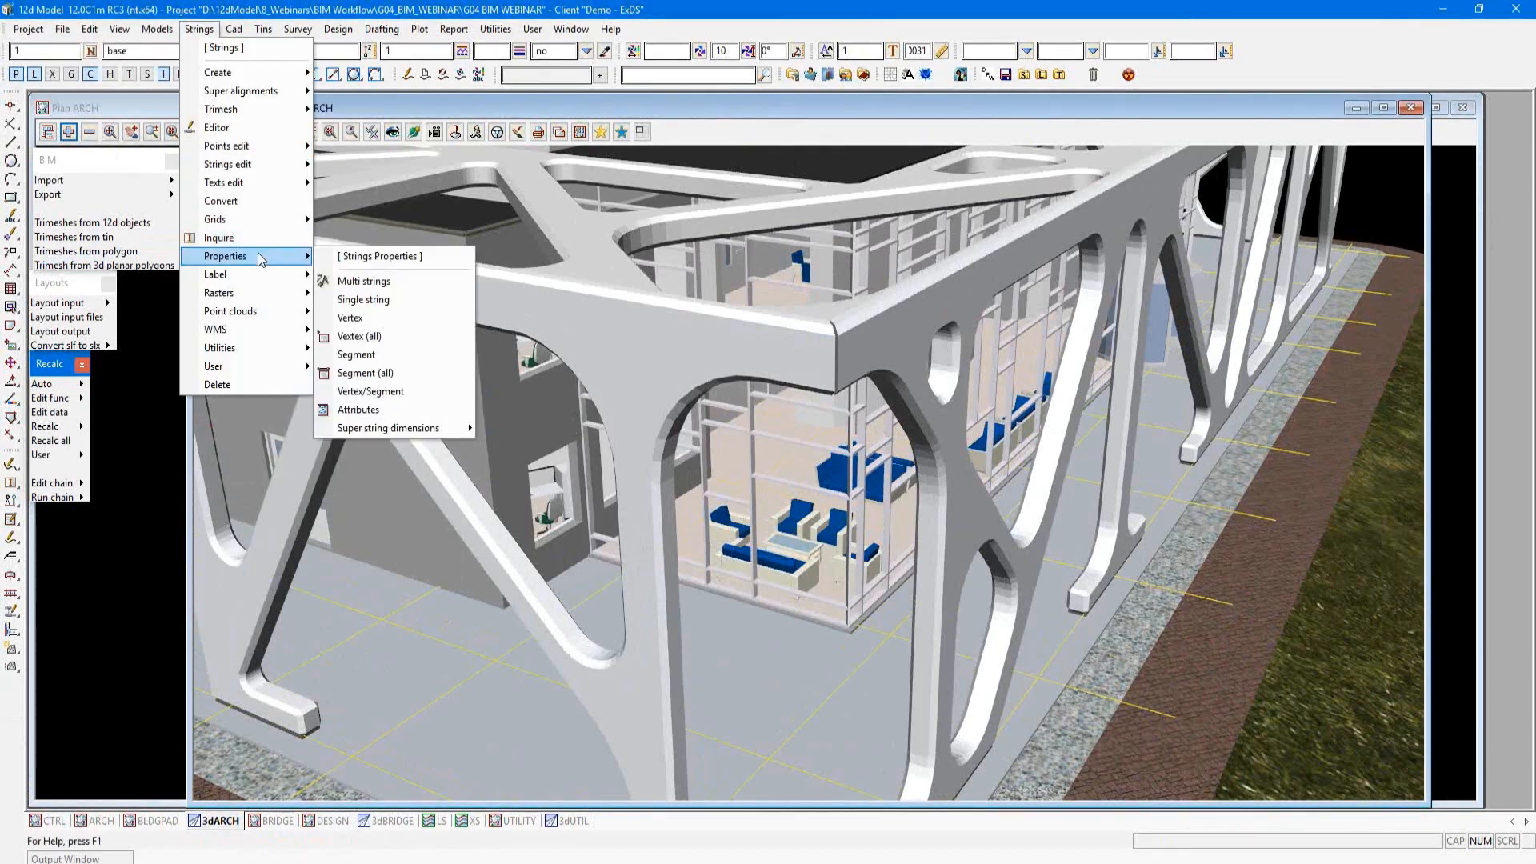
pyautogui.click(413, 415)
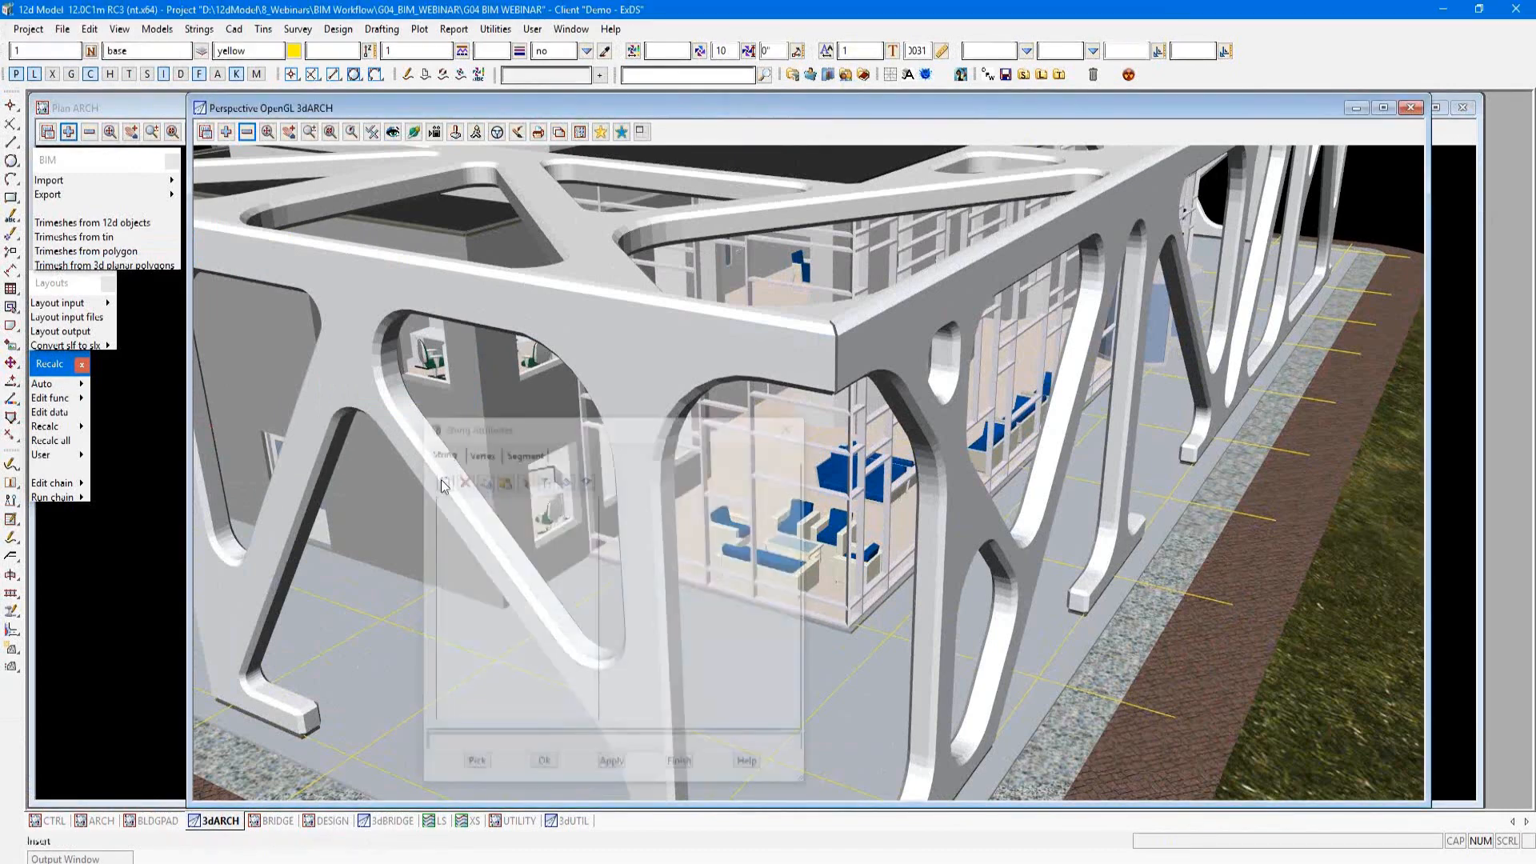
pyautogui.moveTo(472, 425); pyautogui.dragTo(1239, 376)
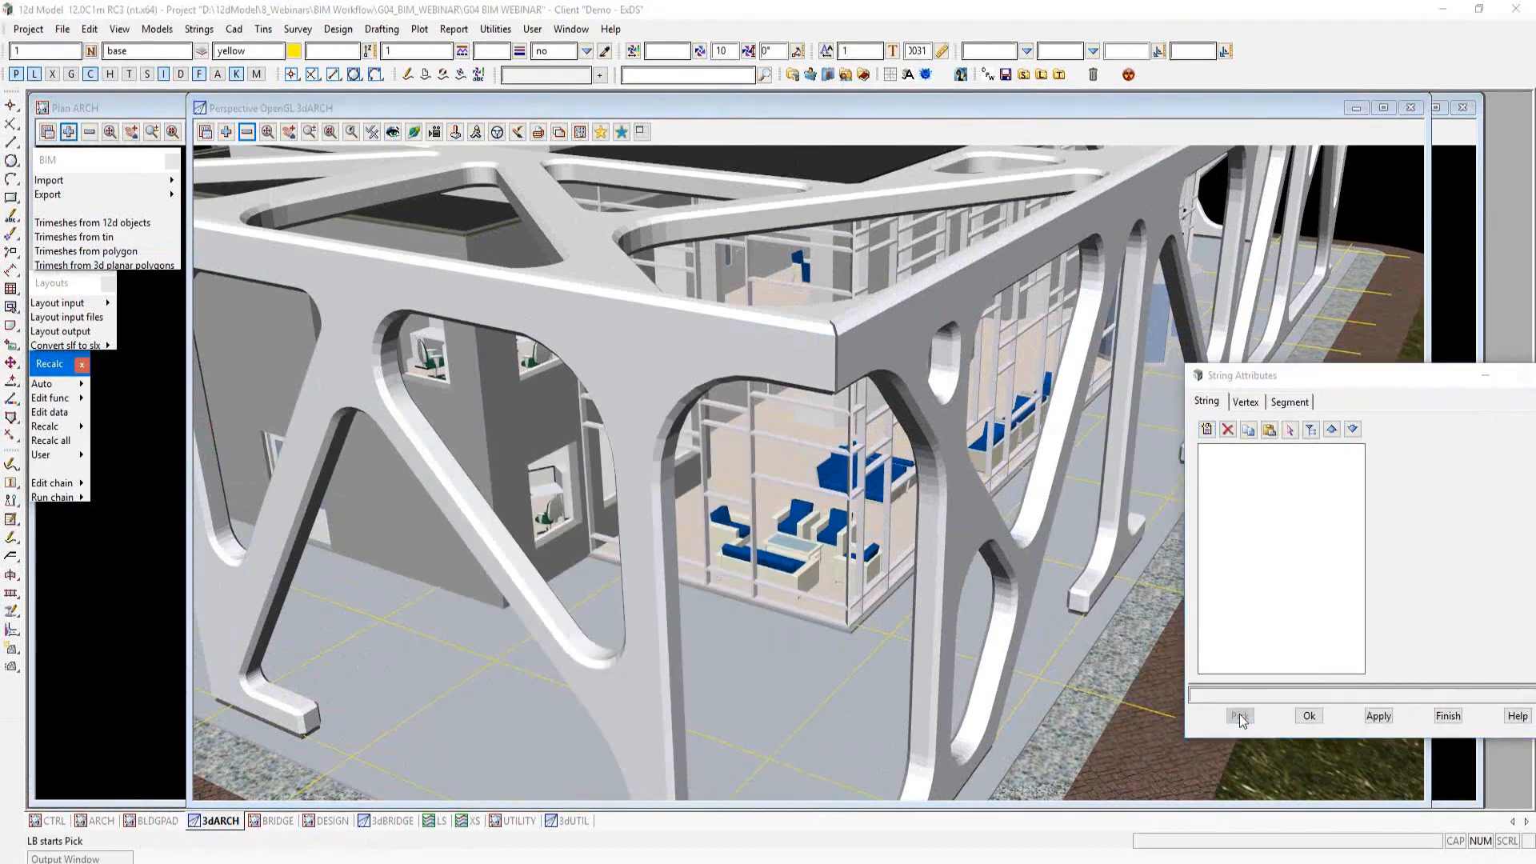
pyautogui.click(796, 534)
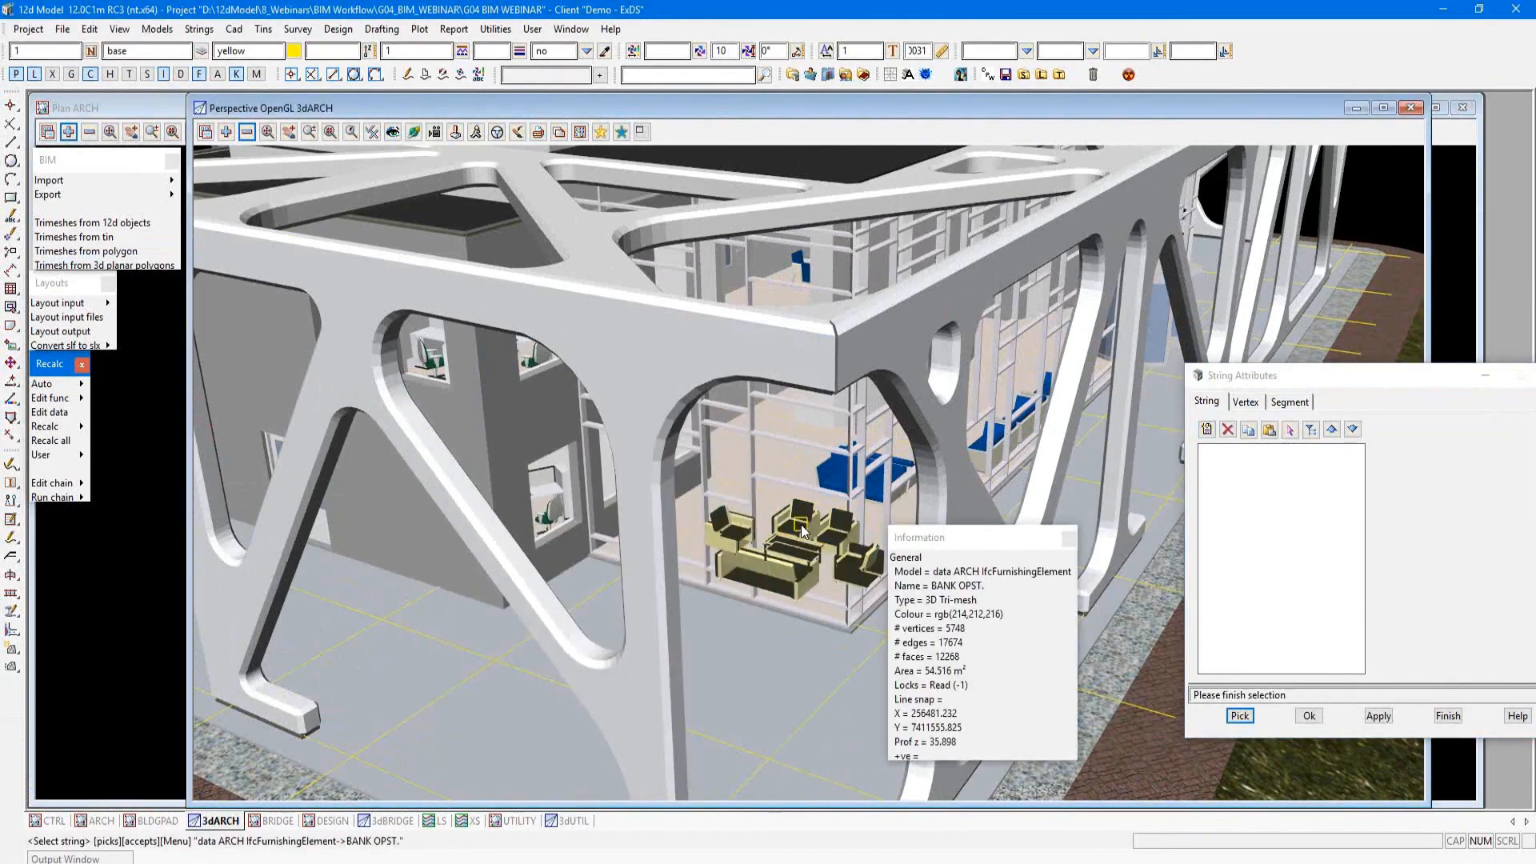
# Step: Examine the furniture's IFC attribute group, including its Entity and Name entries
pyautogui.moveTo(1269, 375); pyautogui.dragTo(834, 128)
pyautogui.click(792, 223)
pyautogui.moveTo(750, 489); pyautogui.dragTo(543, 604)
pyautogui.click(1014, 224)
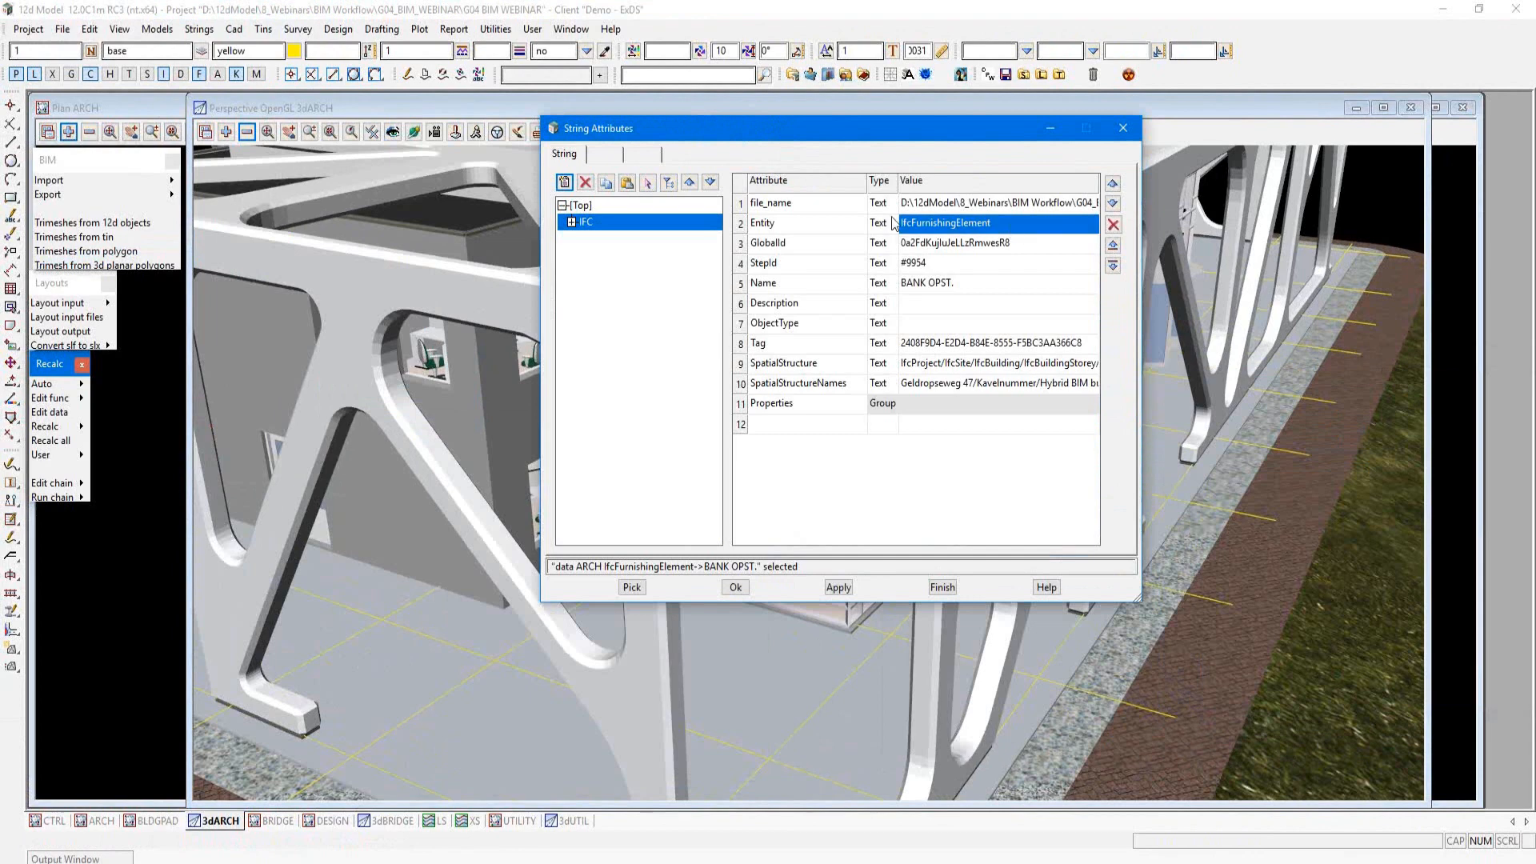
pyautogui.click(995, 283)
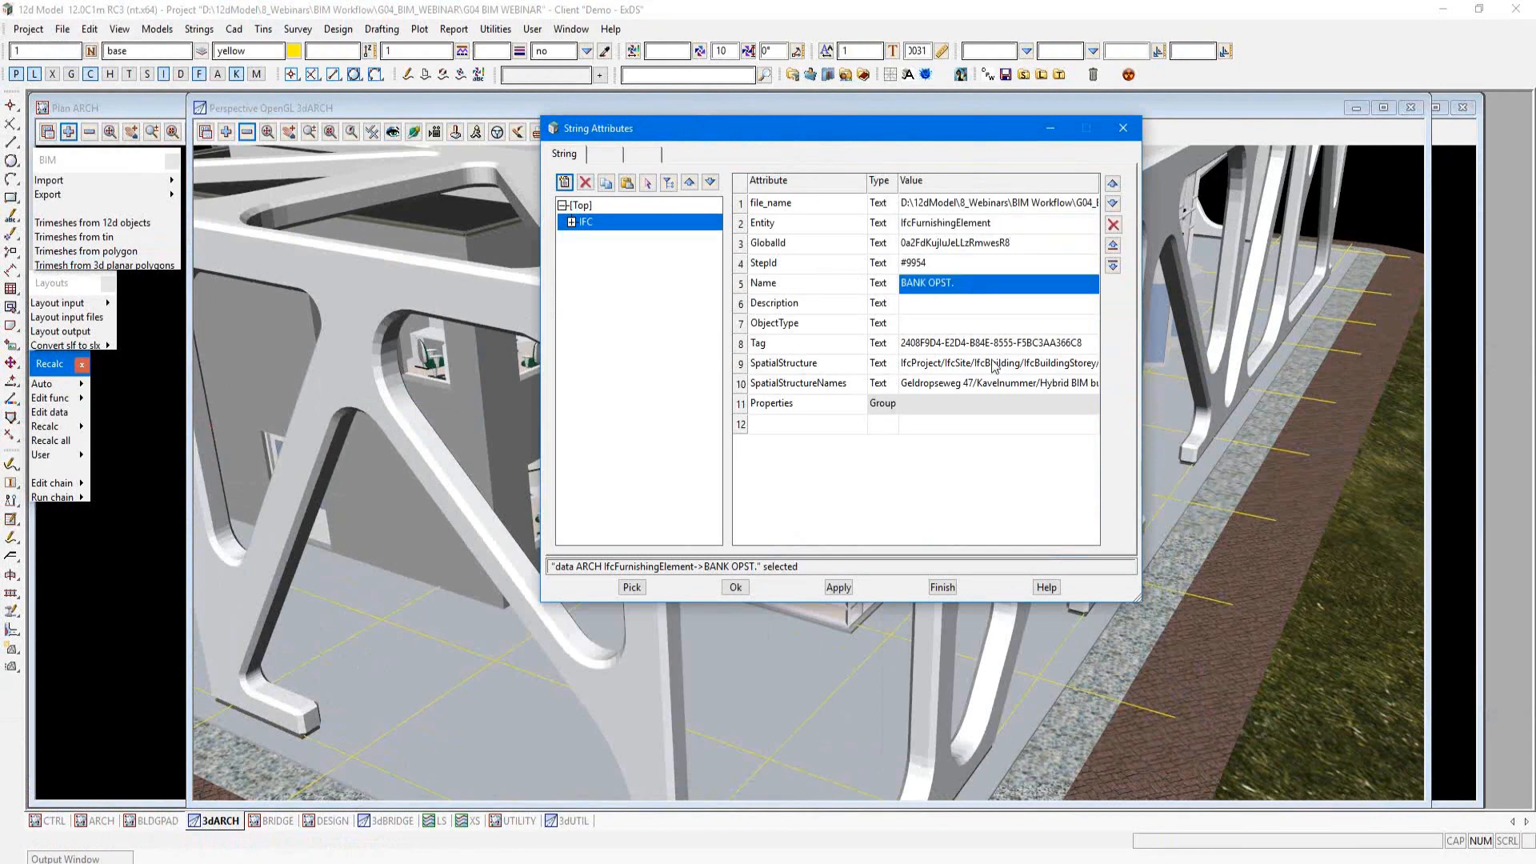
# Step: Review the furniture's Pset_QuantityTakeOff and AC_Pset_RenovationAndPhasing property groups, then return to its IFC attributes and uncover the model
pyautogui.moveTo(1139, 599); pyautogui.dragTo(1189, 645)
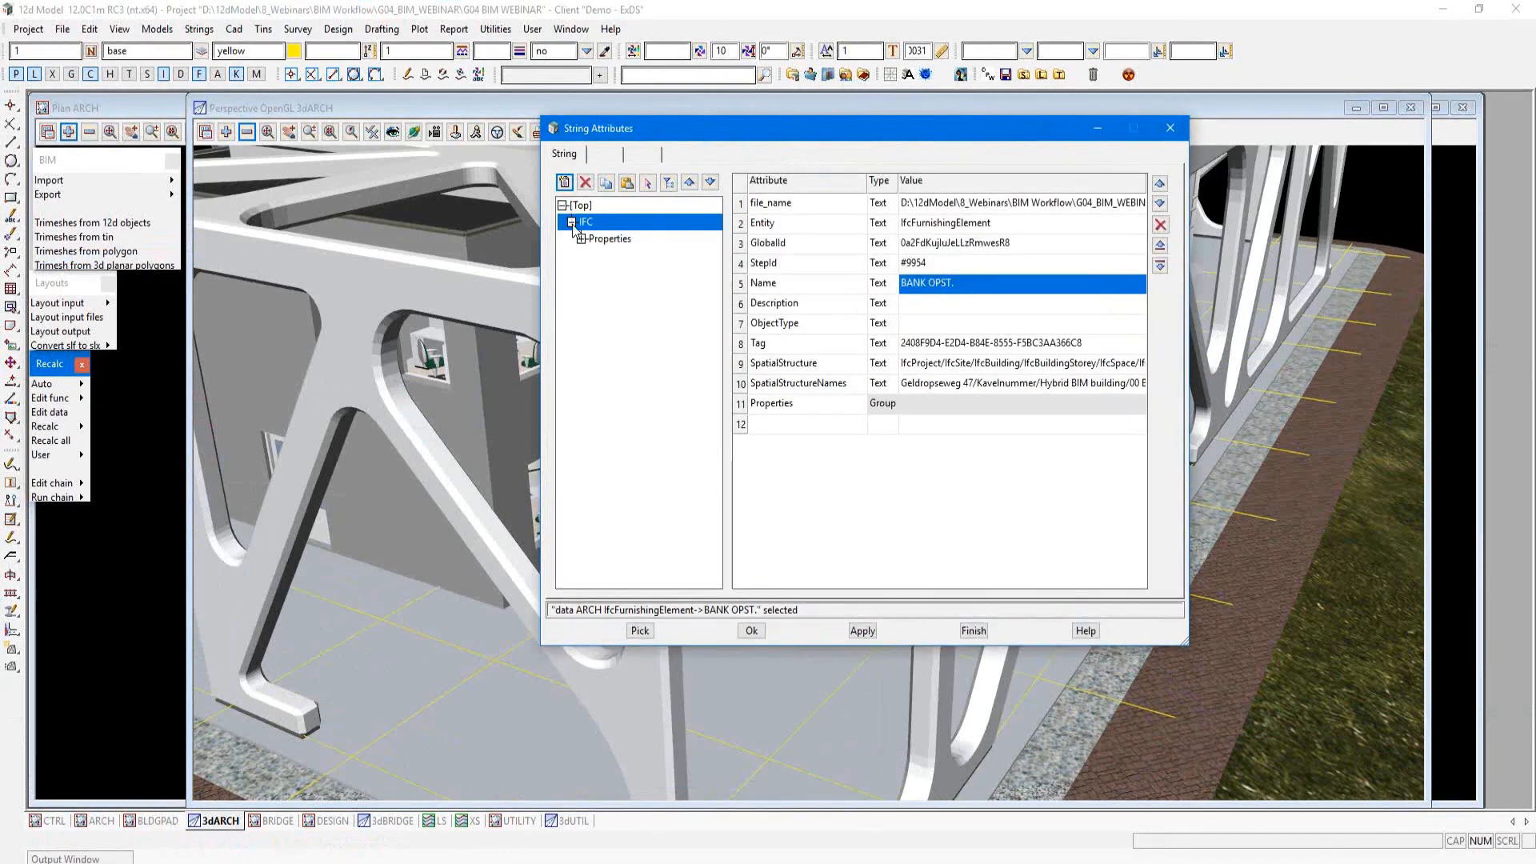
pyautogui.click(652, 239)
pyautogui.click(581, 238)
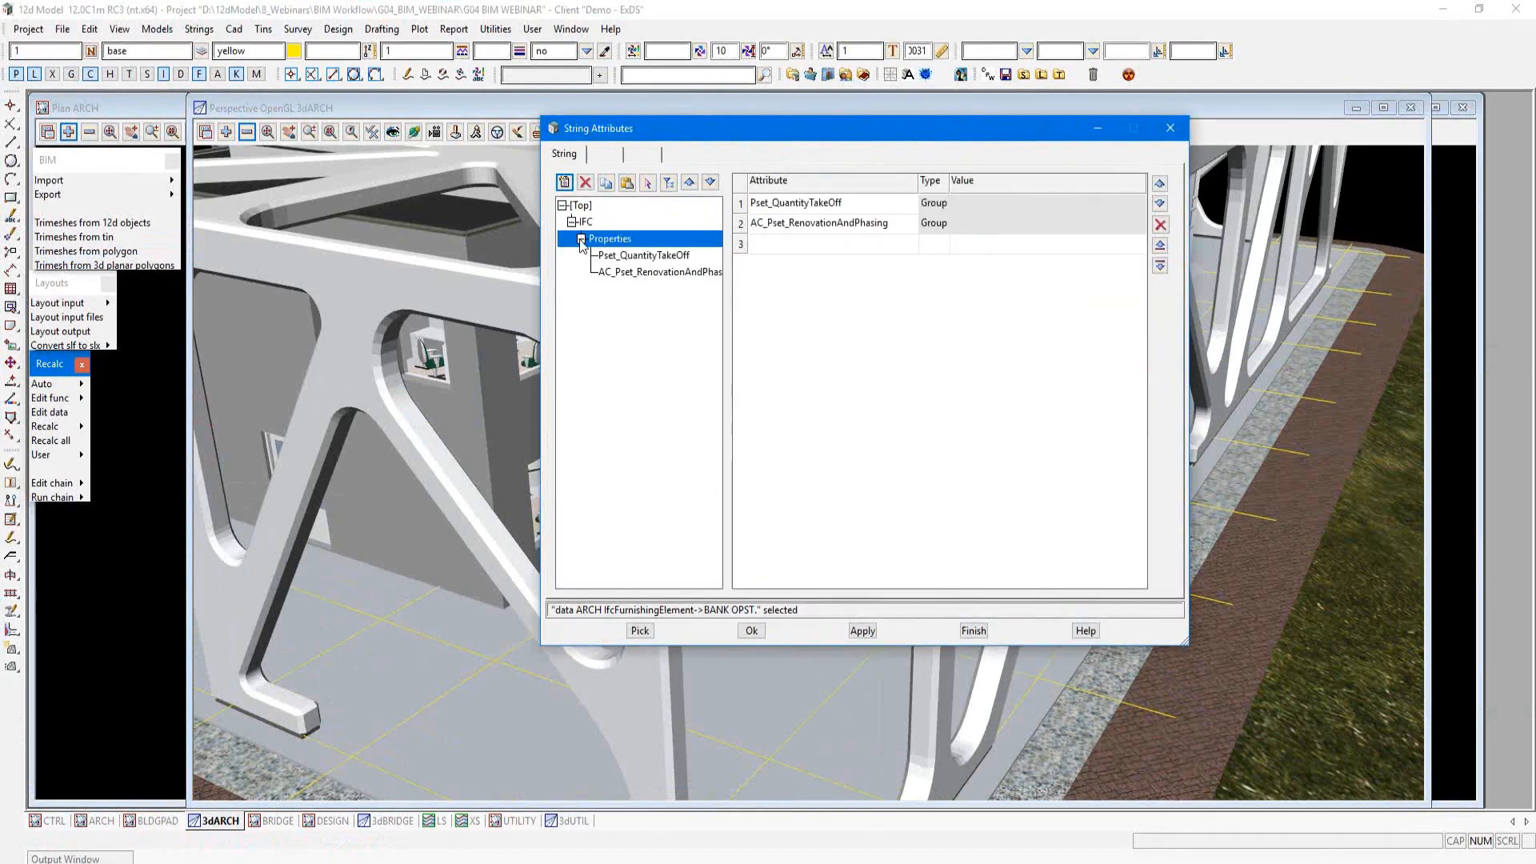
pyautogui.click(652, 256)
pyautogui.click(672, 272)
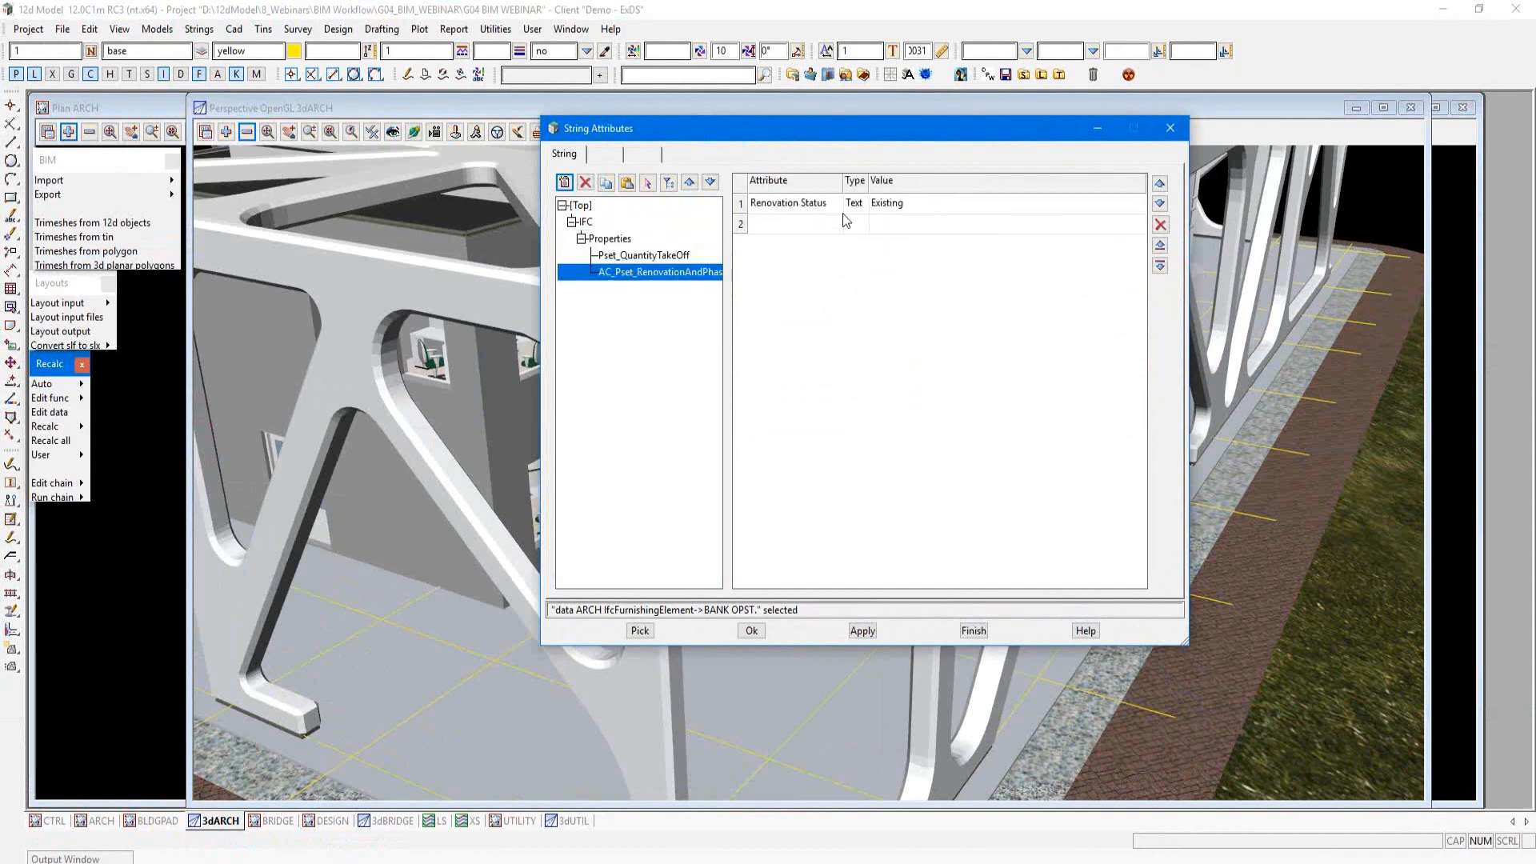
pyautogui.click(586, 222)
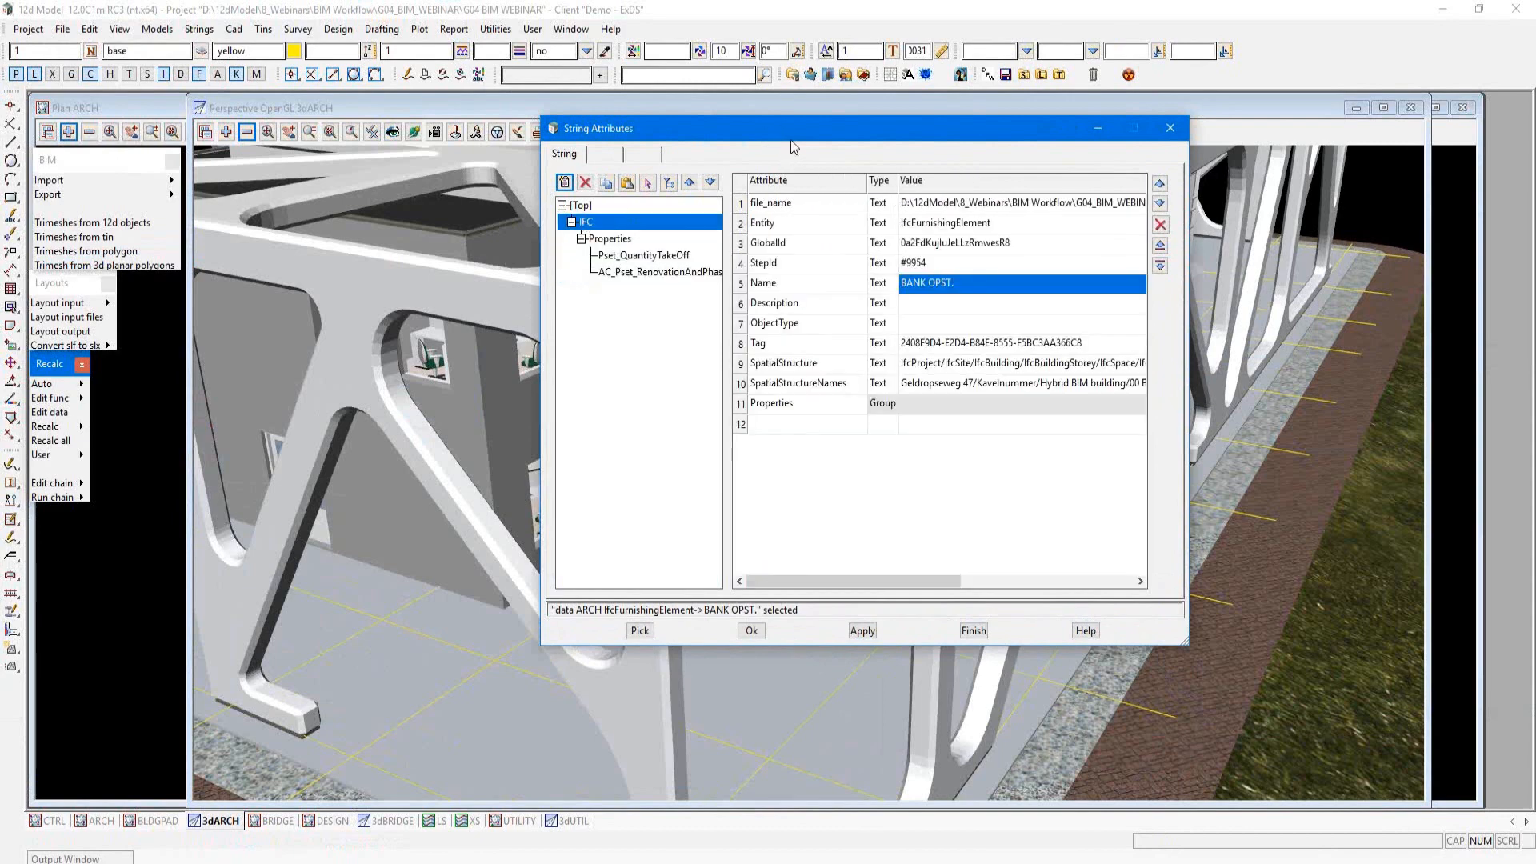
pyautogui.moveTo(791, 138); pyautogui.dragTo(1120, 286)
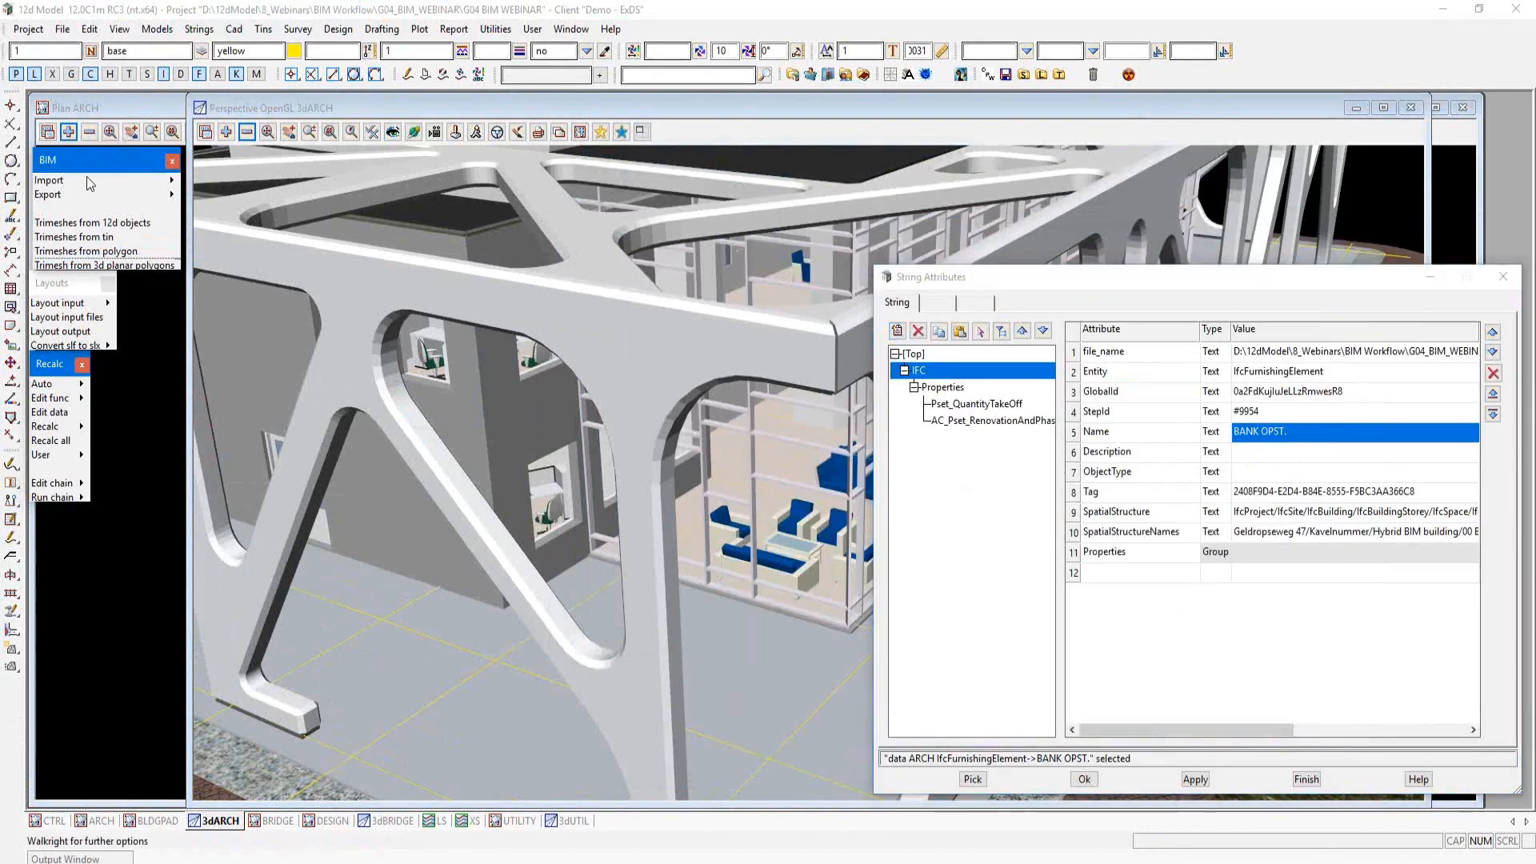
# Step: Open the IFC properties of the same seating furniture and enlarge the properties window
pyautogui.click(173, 182)
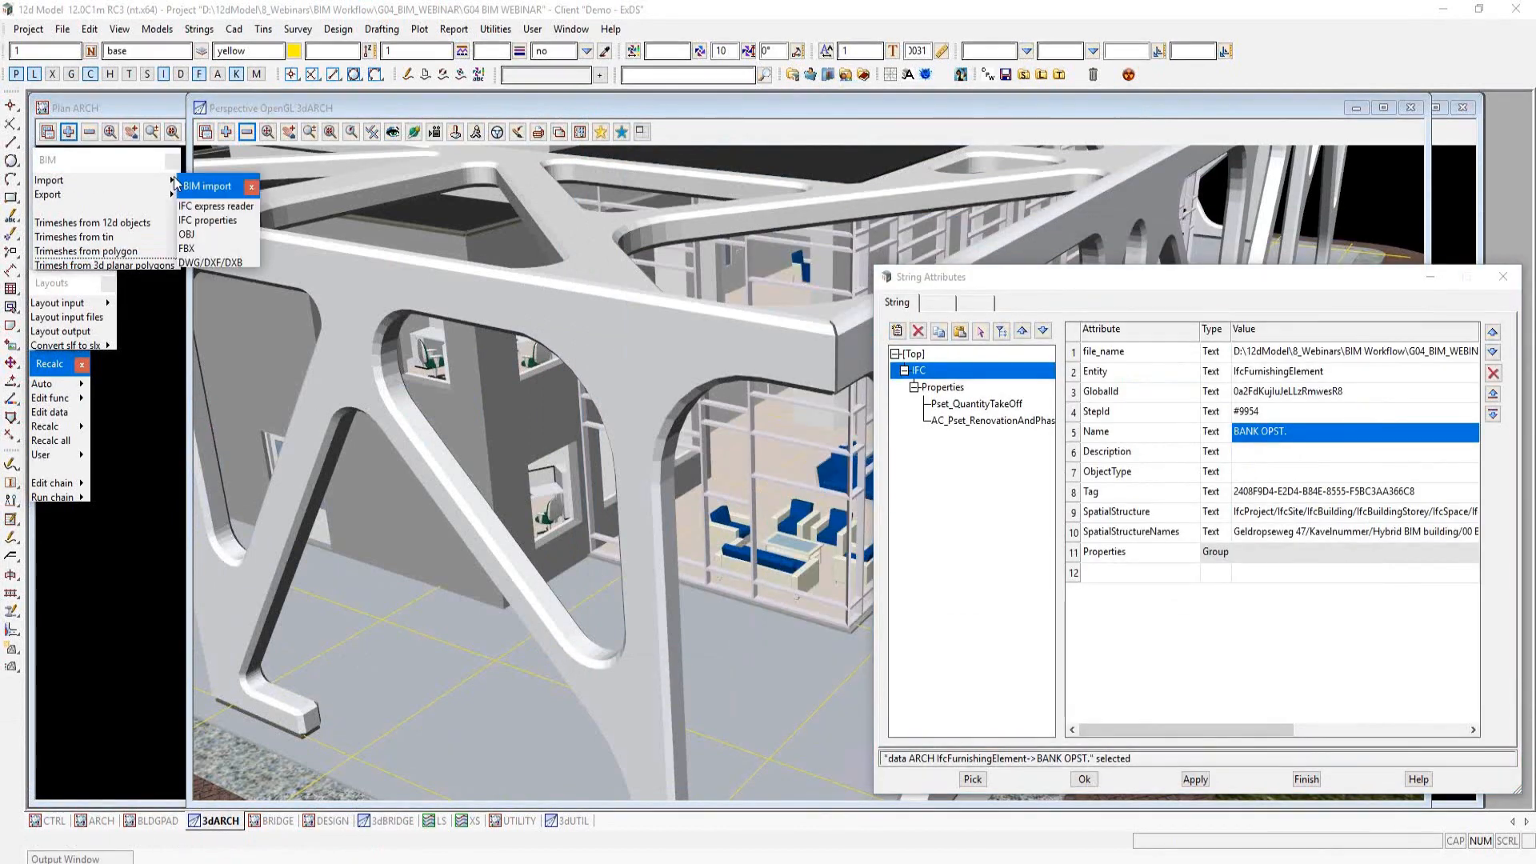
pyautogui.click(221, 226)
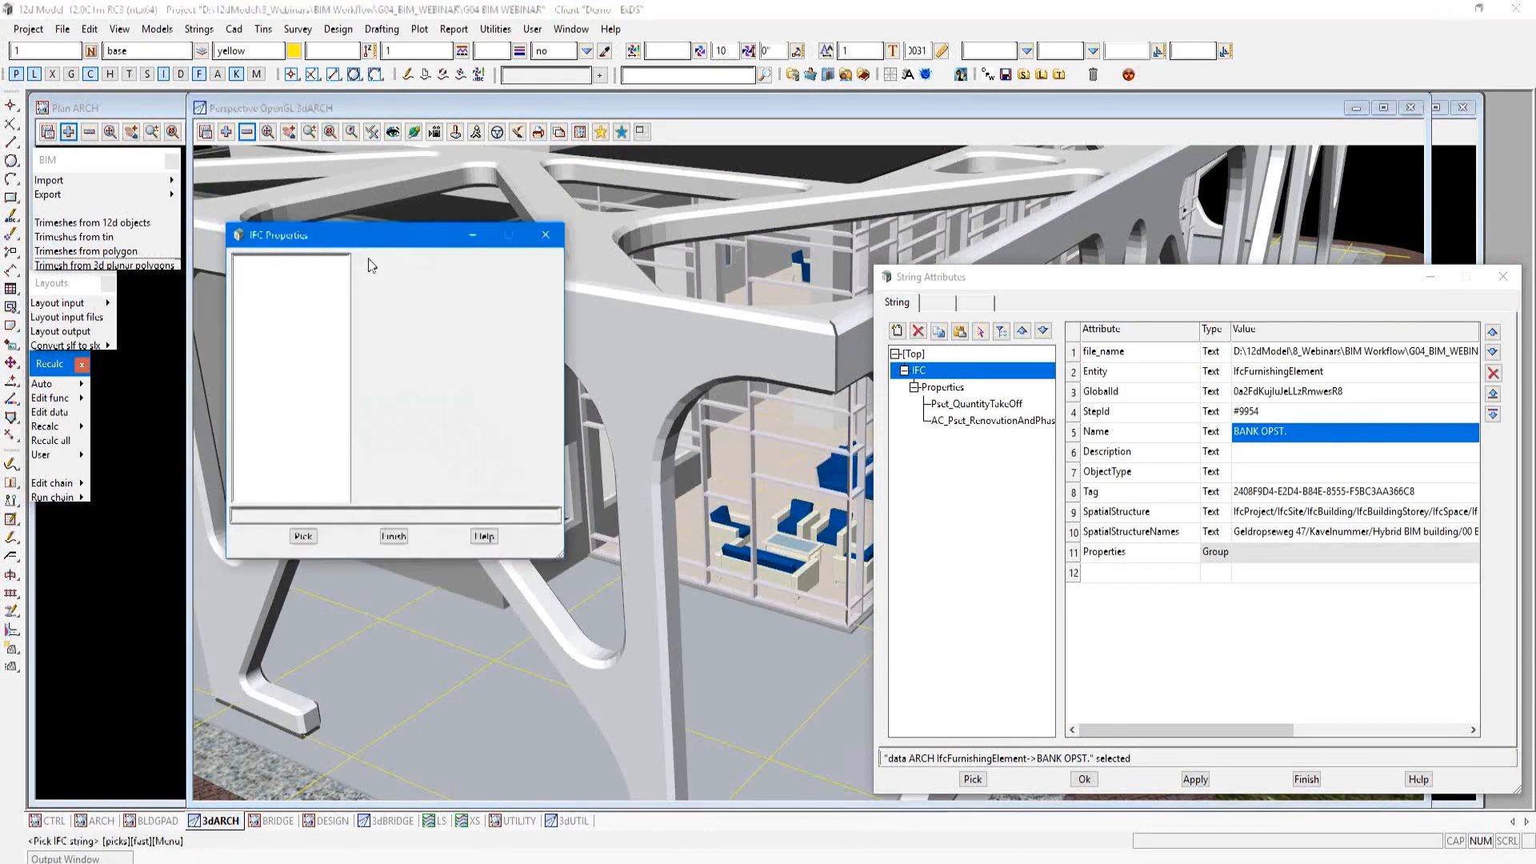
pyautogui.click(805, 548)
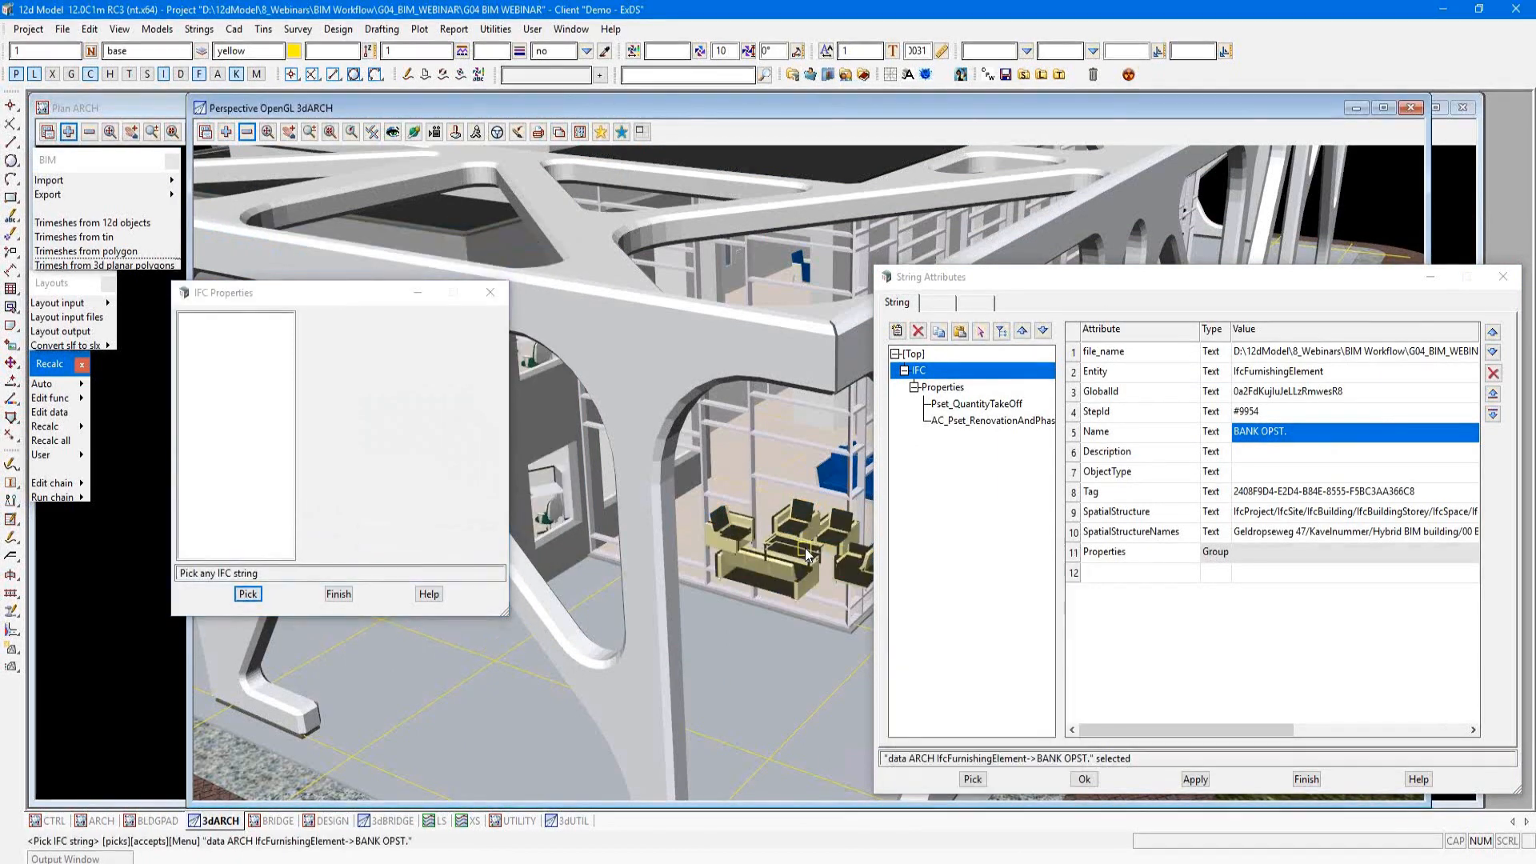
pyautogui.middleClick(805, 548)
pyautogui.moveTo(363, 292); pyautogui.dragTo(391, 36)
pyautogui.moveTo(797, 392); pyautogui.dragTo(1410, 812)
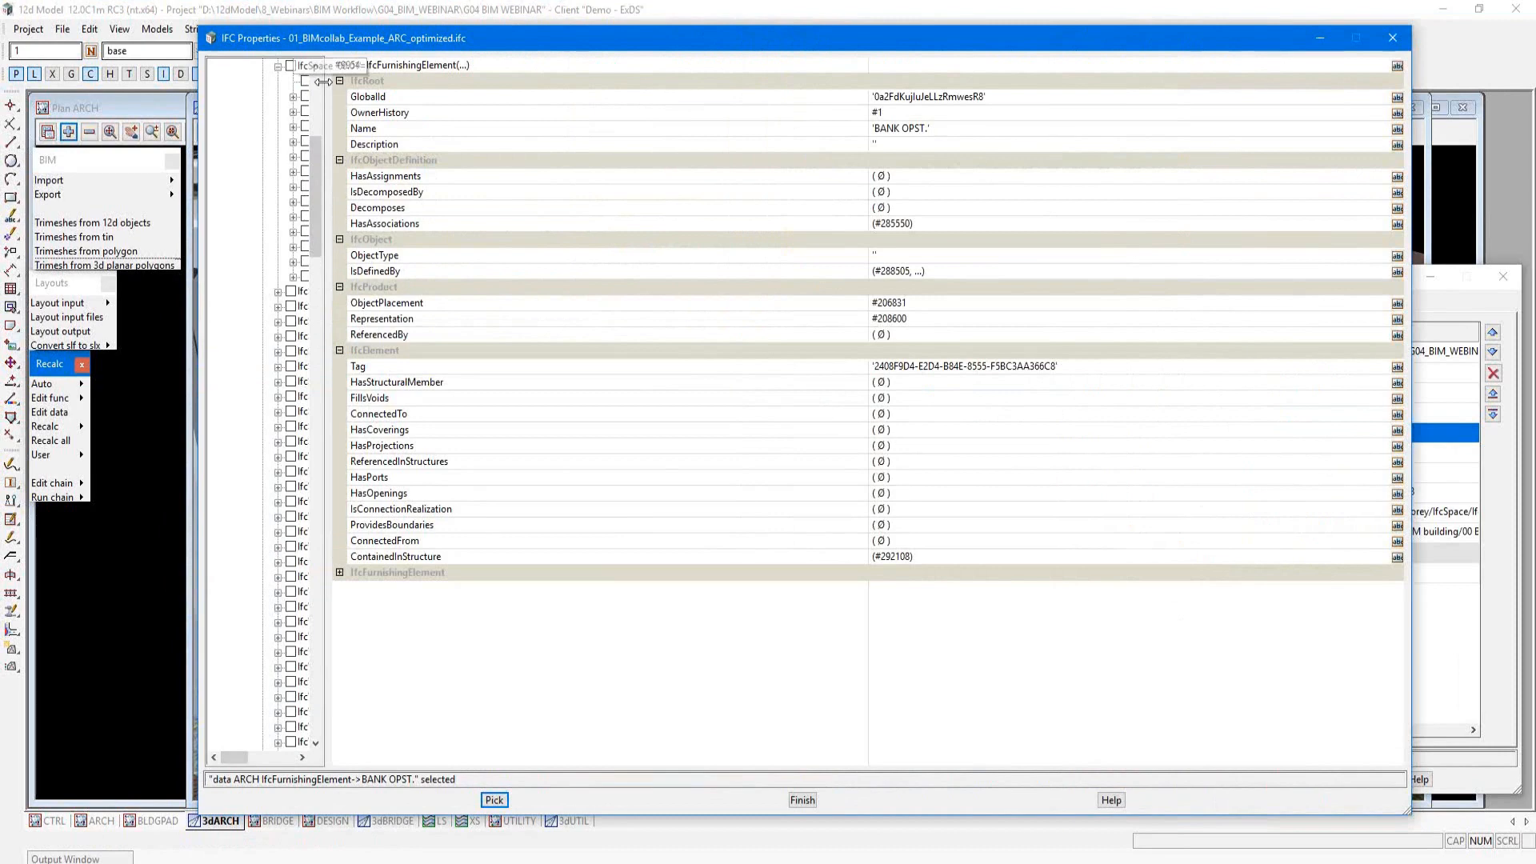
# Step: Widen the IFC element tree and examine the BANK OPST. and BALIEMEUBEL furnishings and the sanitary flow terminal in IfcSpace 00.07
pyautogui.moveTo(324, 81); pyautogui.dragTo(614, 134)
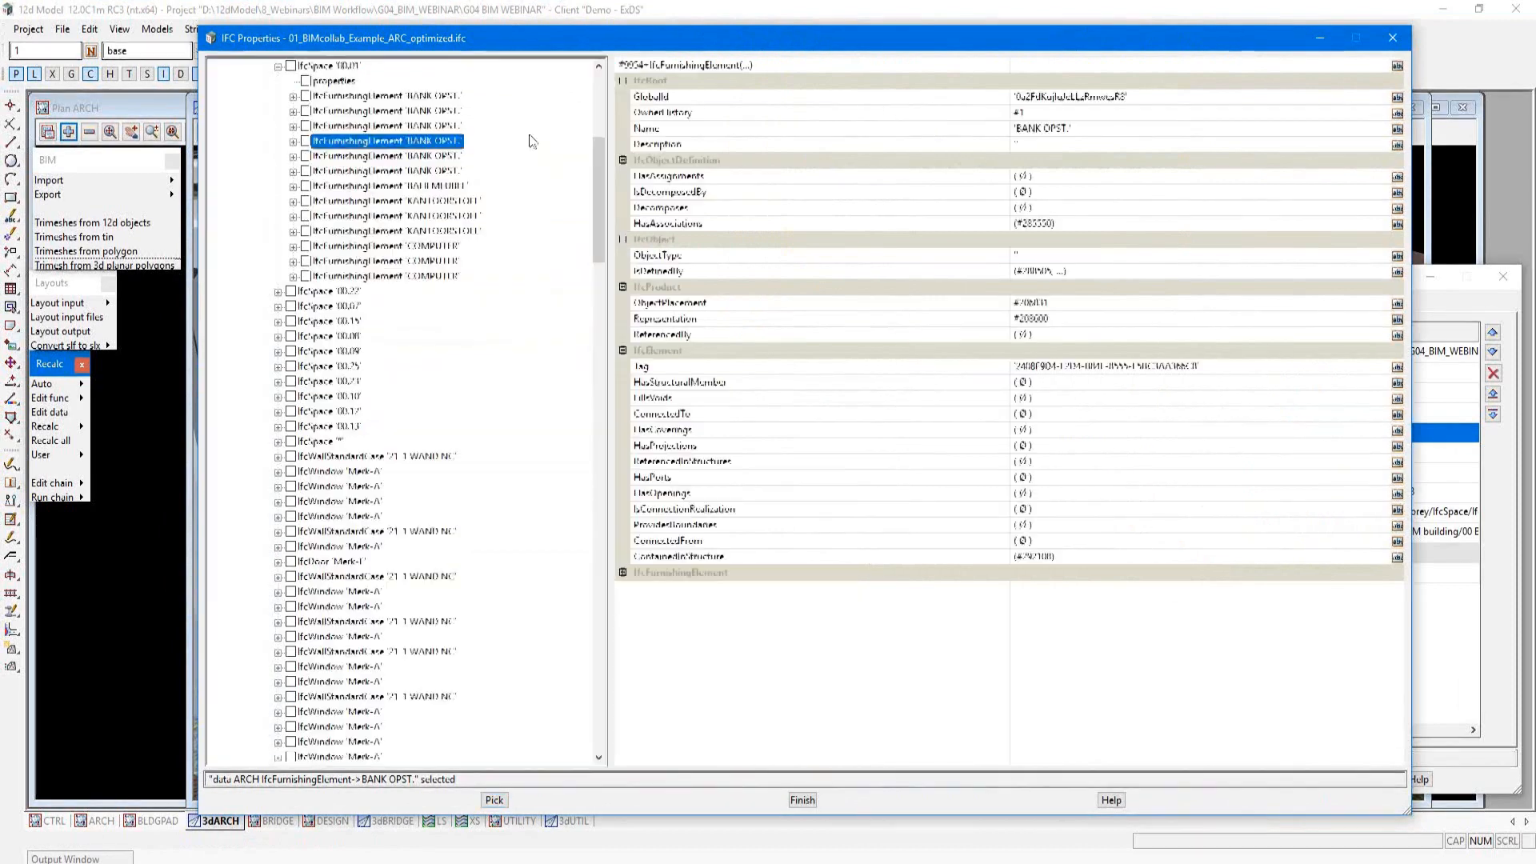
pyautogui.click(433, 157)
pyautogui.click(439, 172)
pyautogui.click(450, 188)
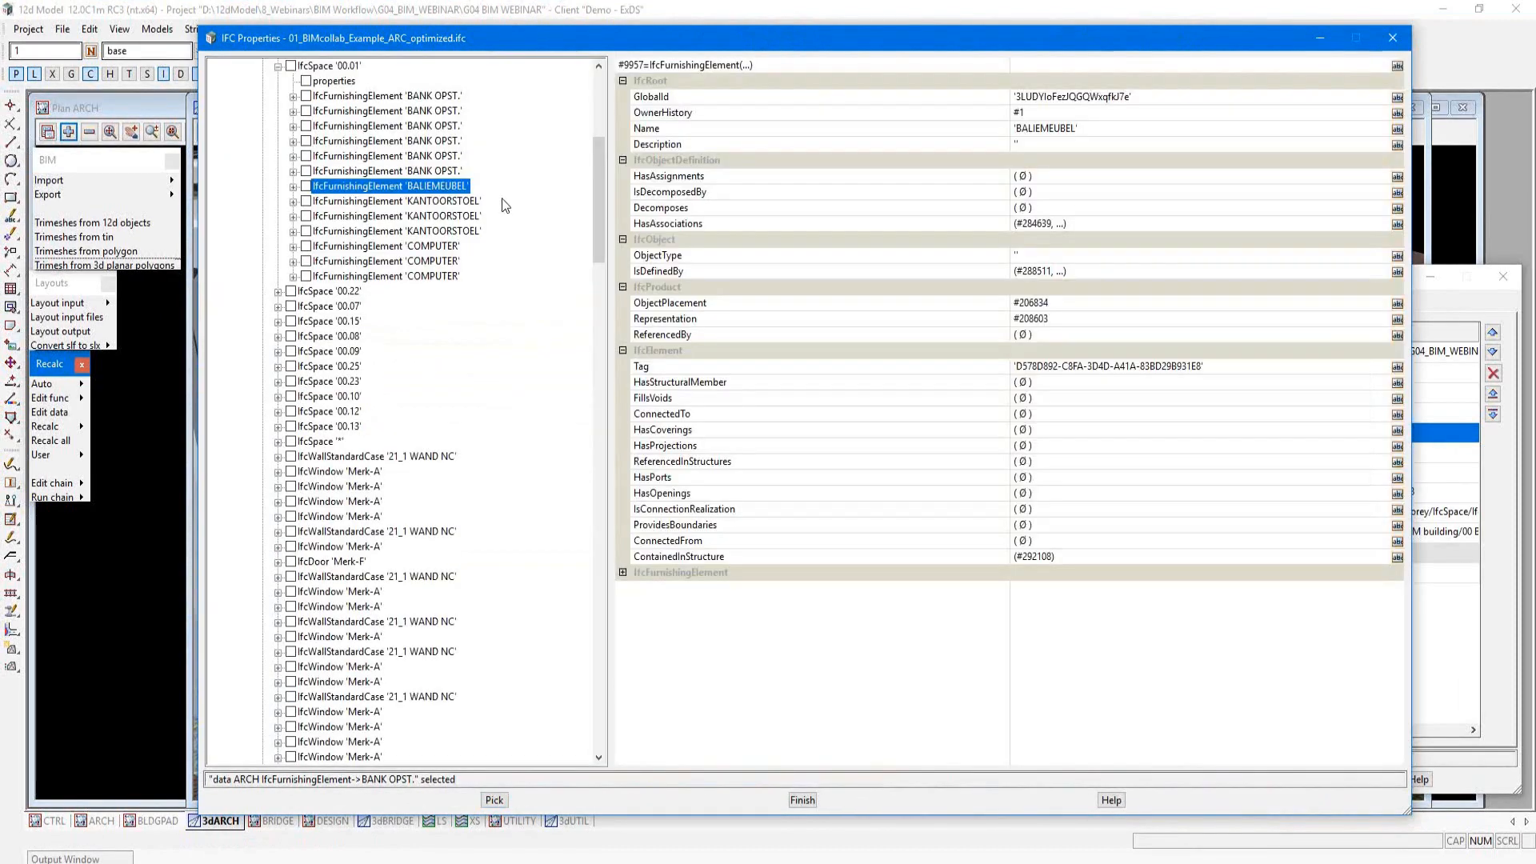
pyautogui.click(278, 308)
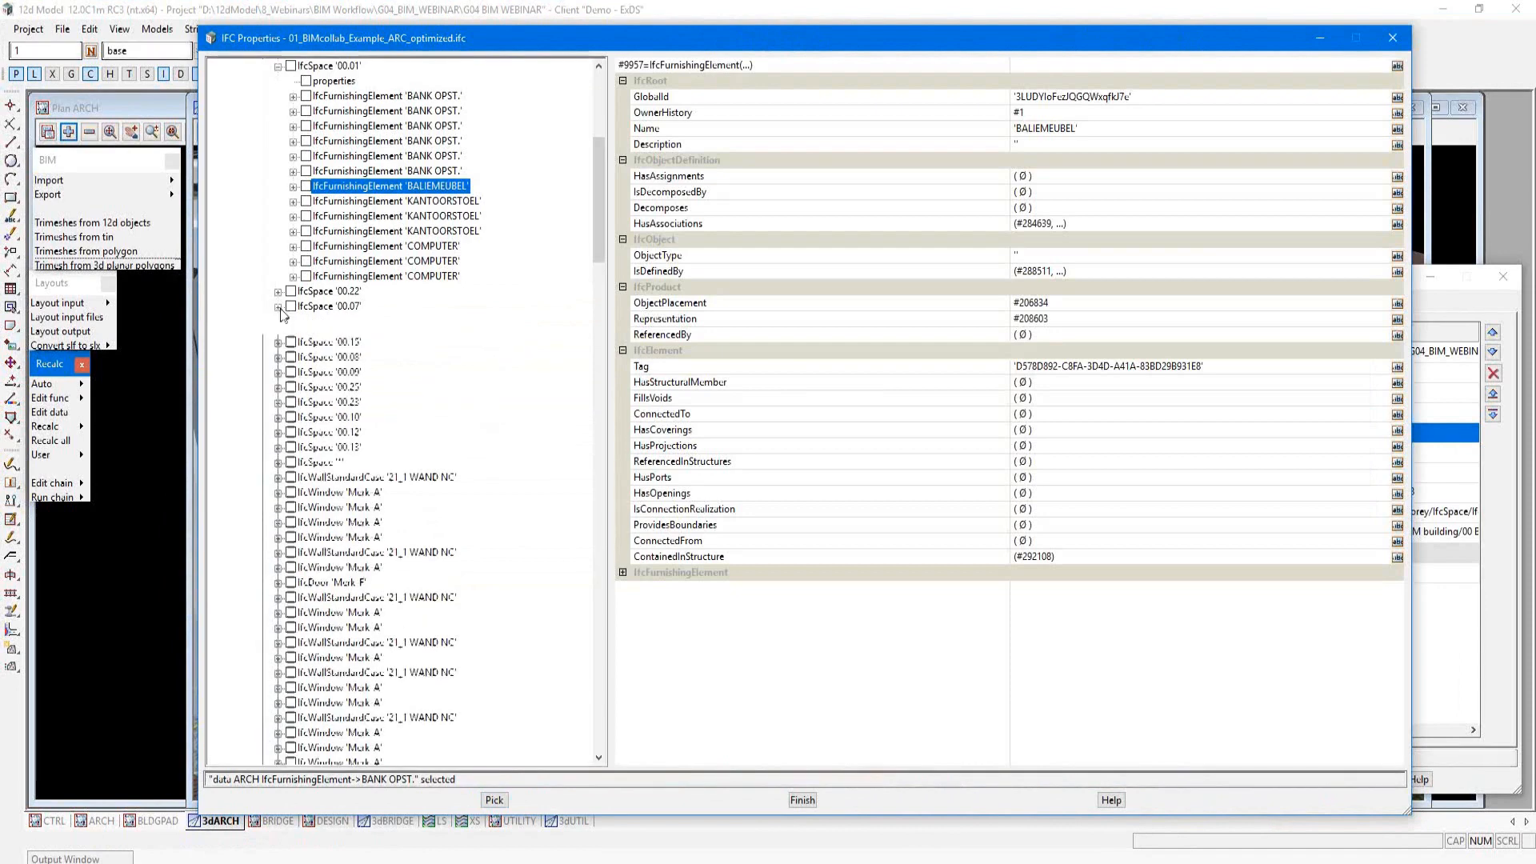
pyautogui.click(395, 353)
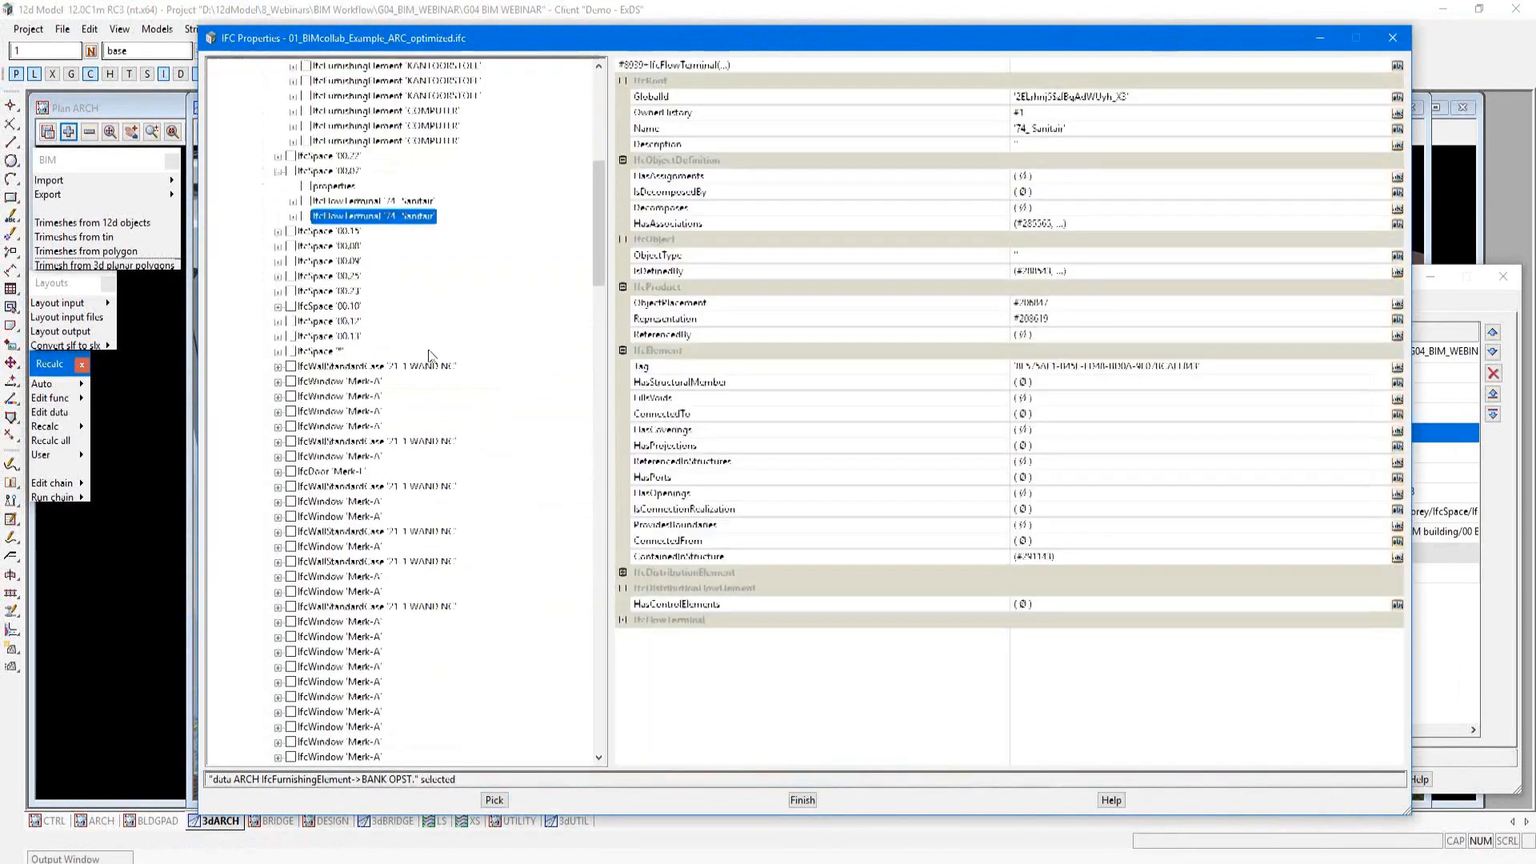
# Step: Inspect the property sets and base quantities of the IfcDoor 'Merk 00.02s'
pyautogui.scroll(-8, 429, 356)
pyautogui.doubleClick(350, 458)
pyautogui.click(346, 473)
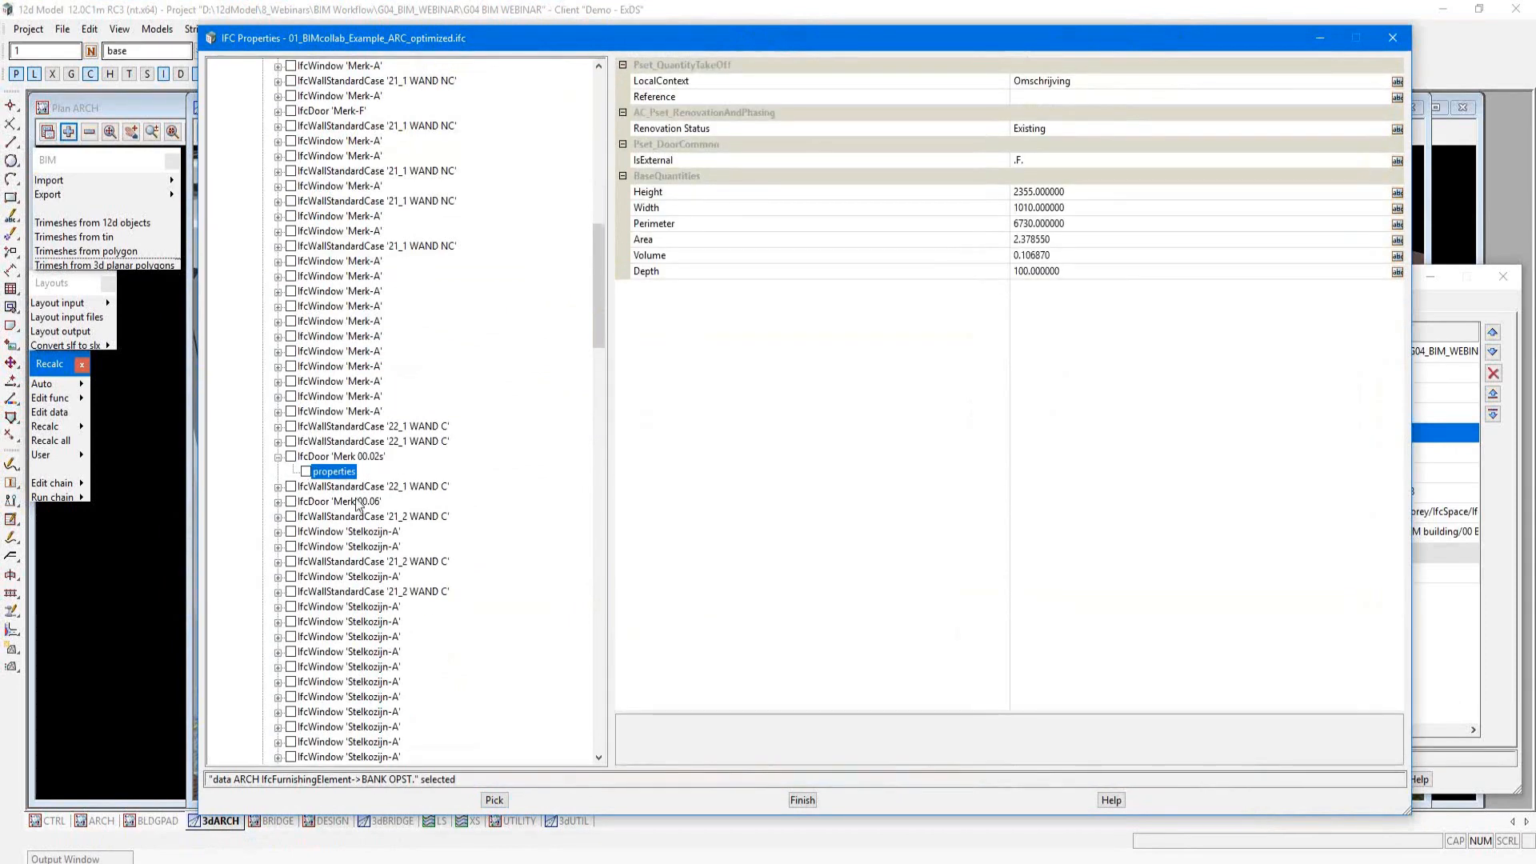
# Step: Examine the building storeys 01 verdieping, 03 Dak and 02 verdieping in the IFC tree, then close the IFC properties
pyautogui.scroll(-2, 358, 504)
pyautogui.scroll(-20, 362, 509)
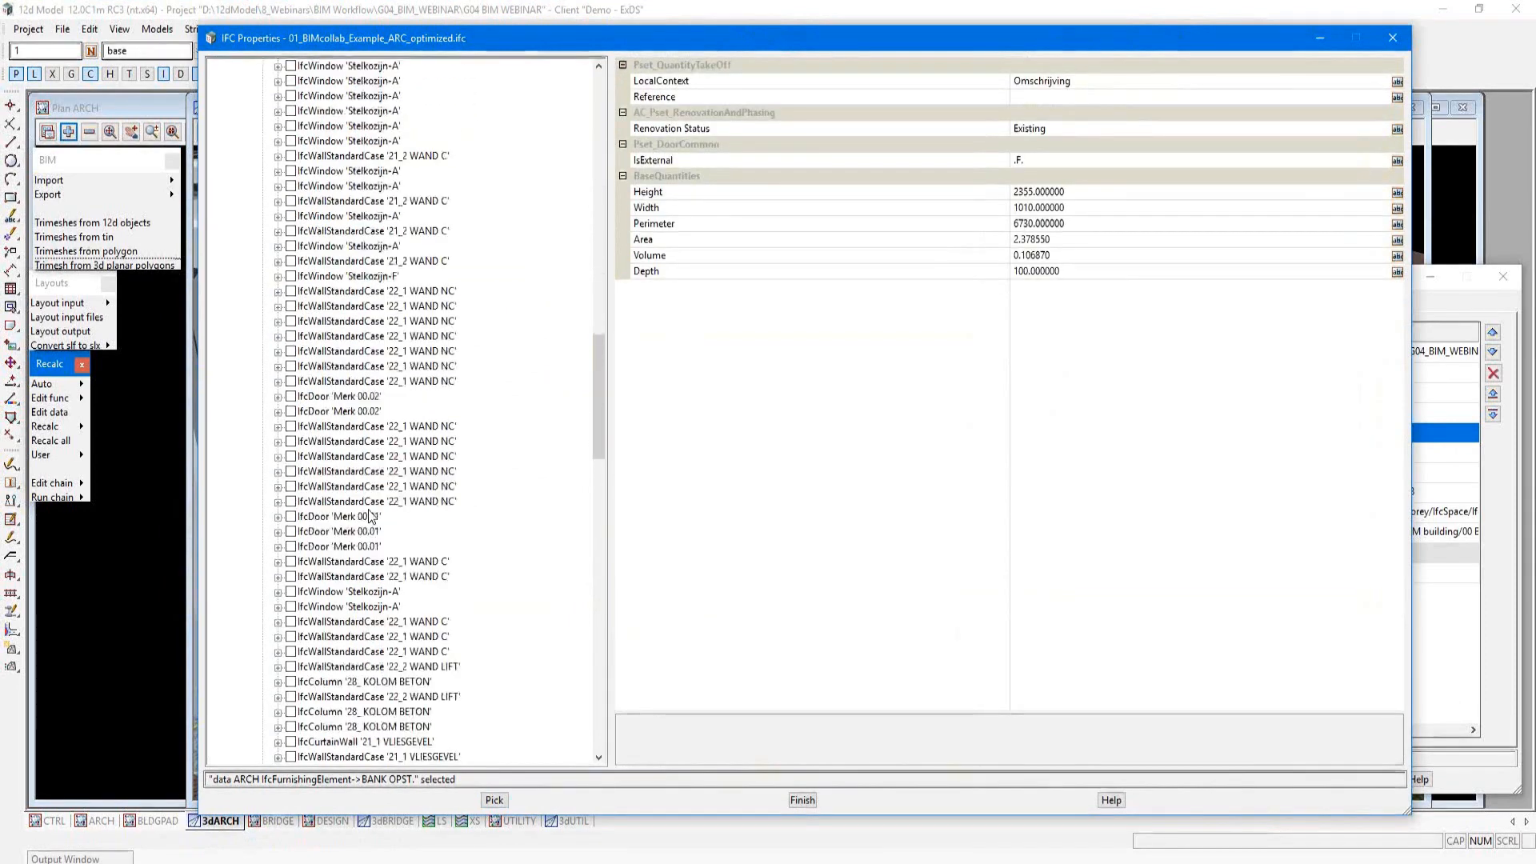
pyautogui.scroll(-13, 370, 516)
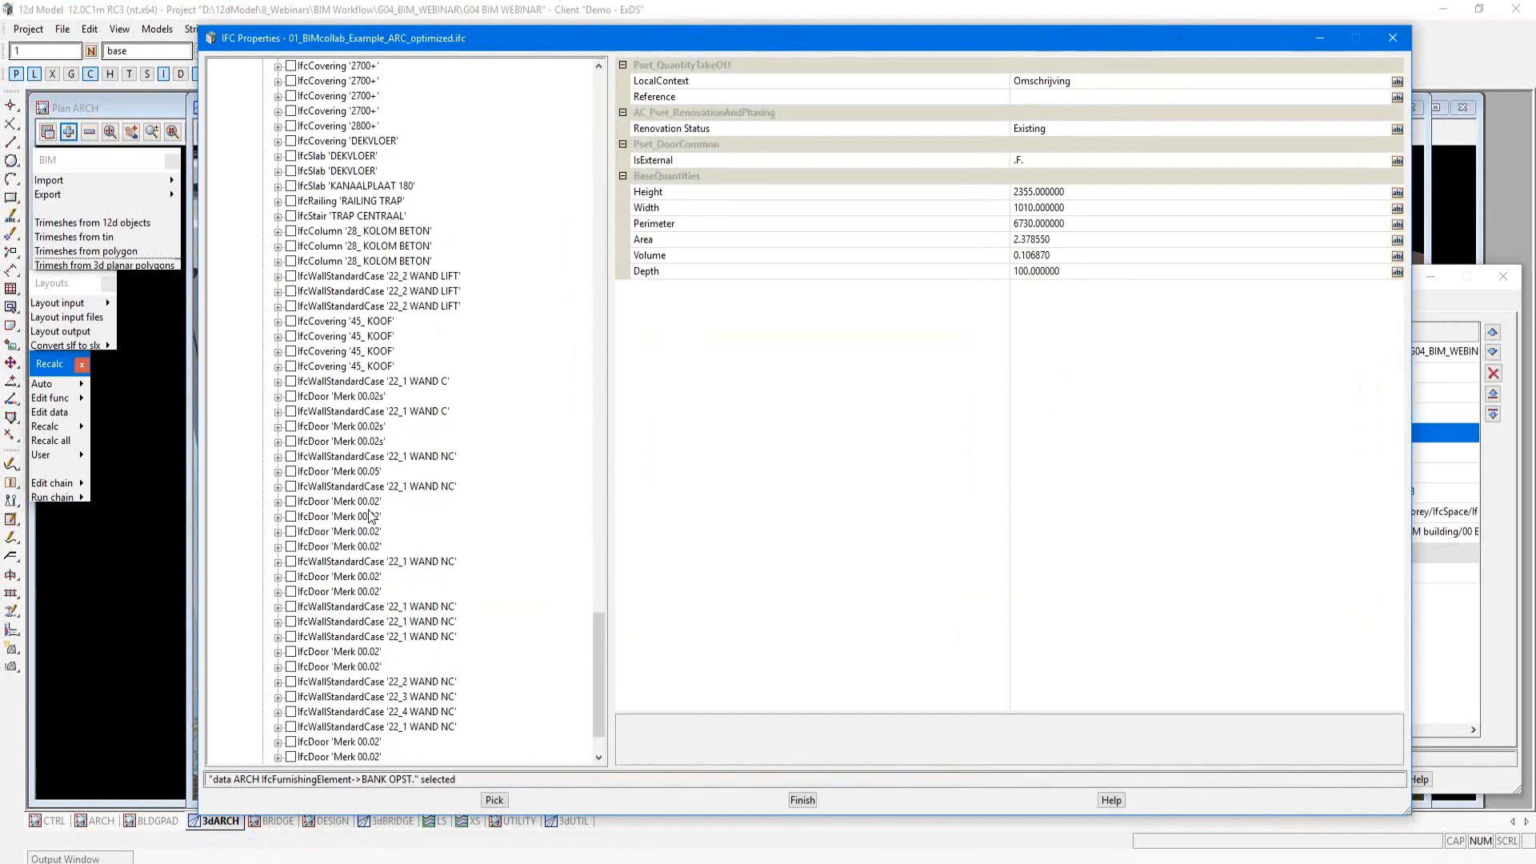
pyautogui.scroll(-2, 372, 516)
pyautogui.click(365, 728)
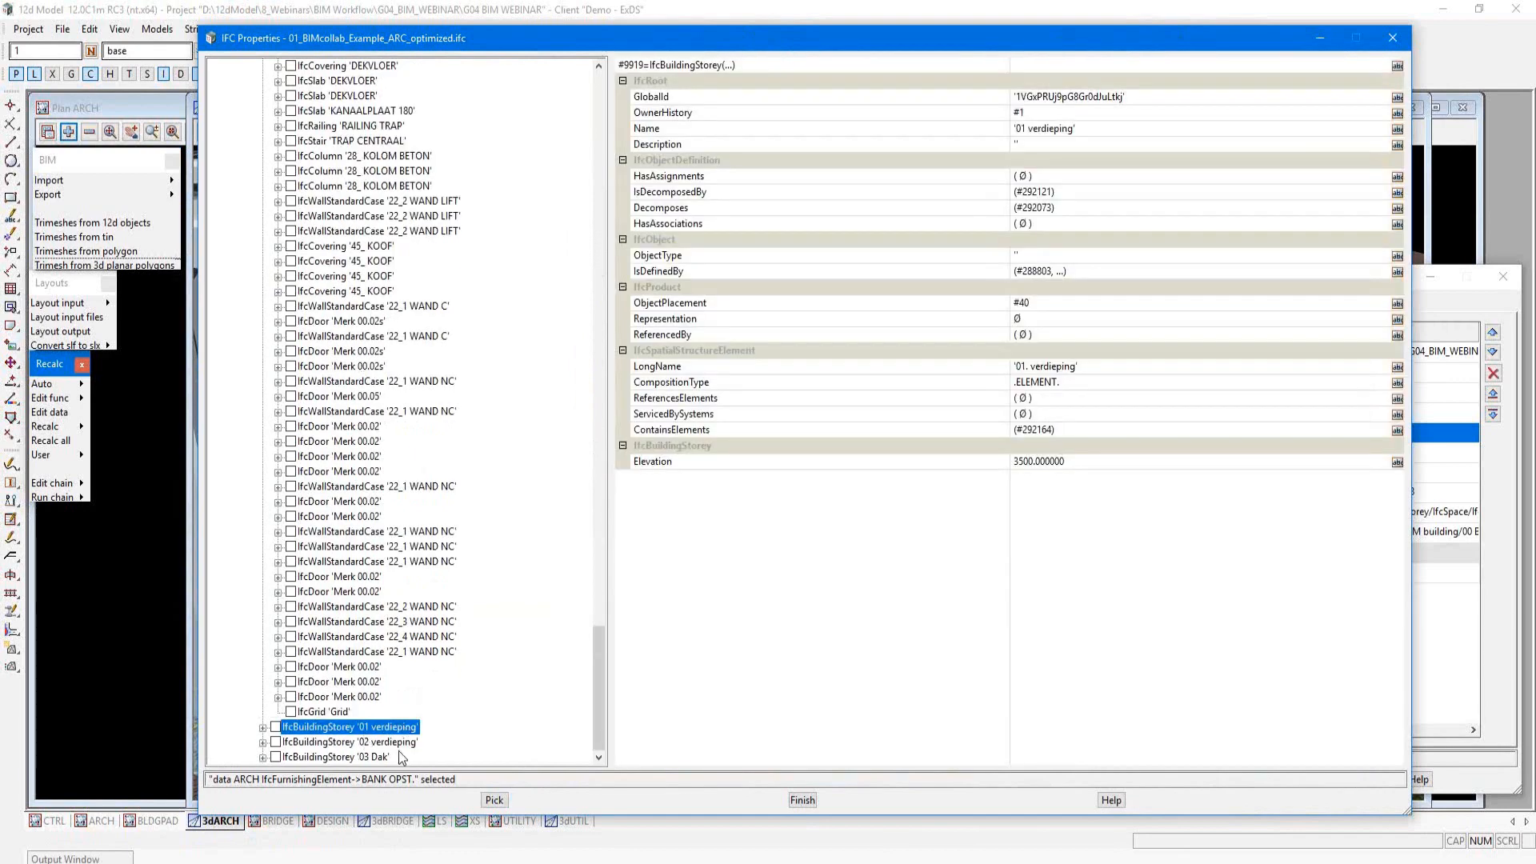
pyautogui.click(401, 758)
pyautogui.click(393, 744)
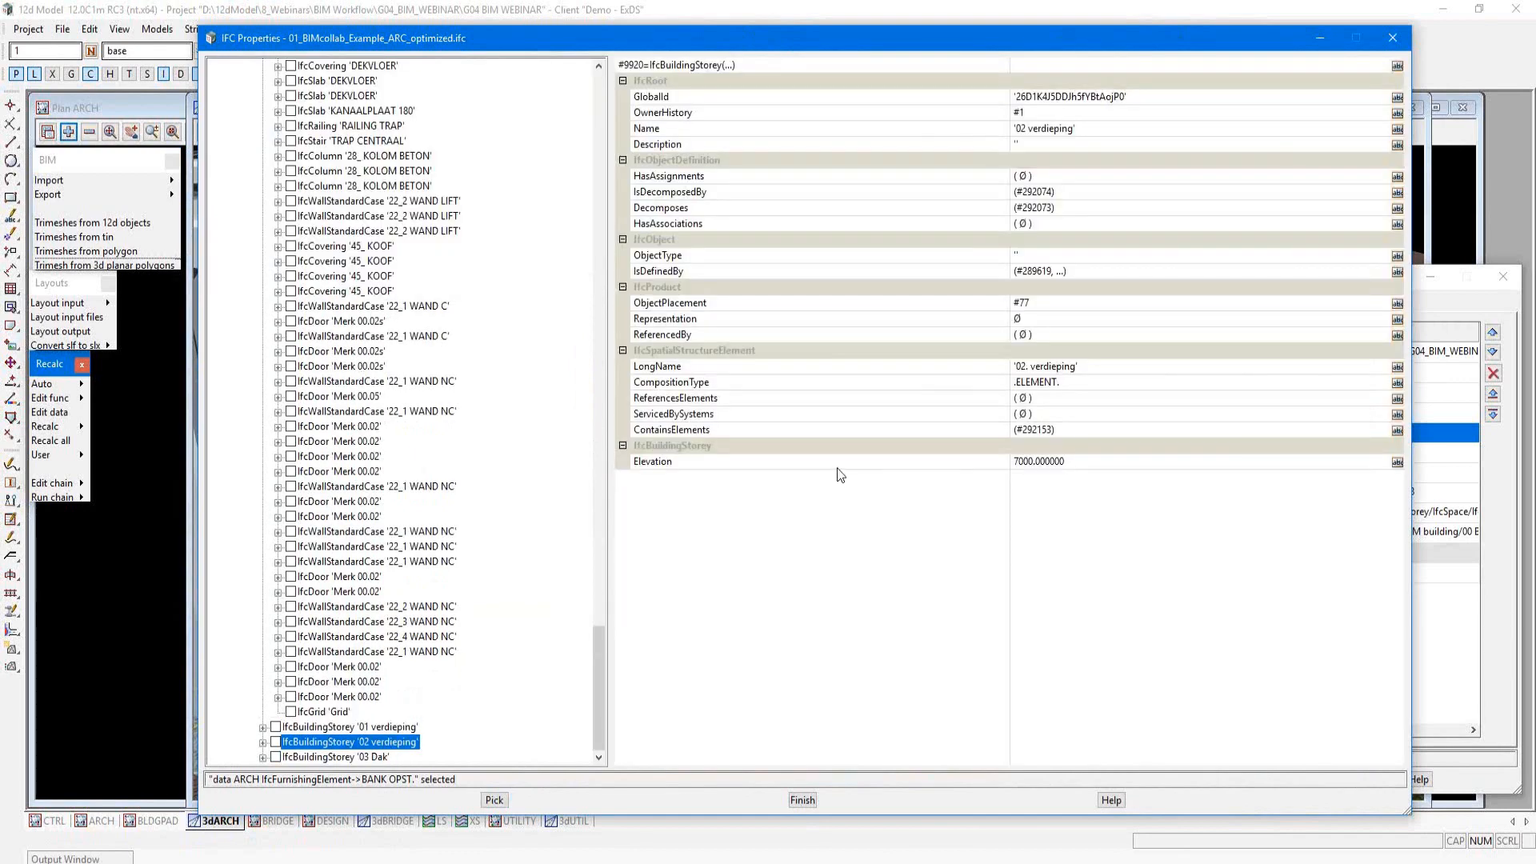
pyautogui.click(1388, 39)
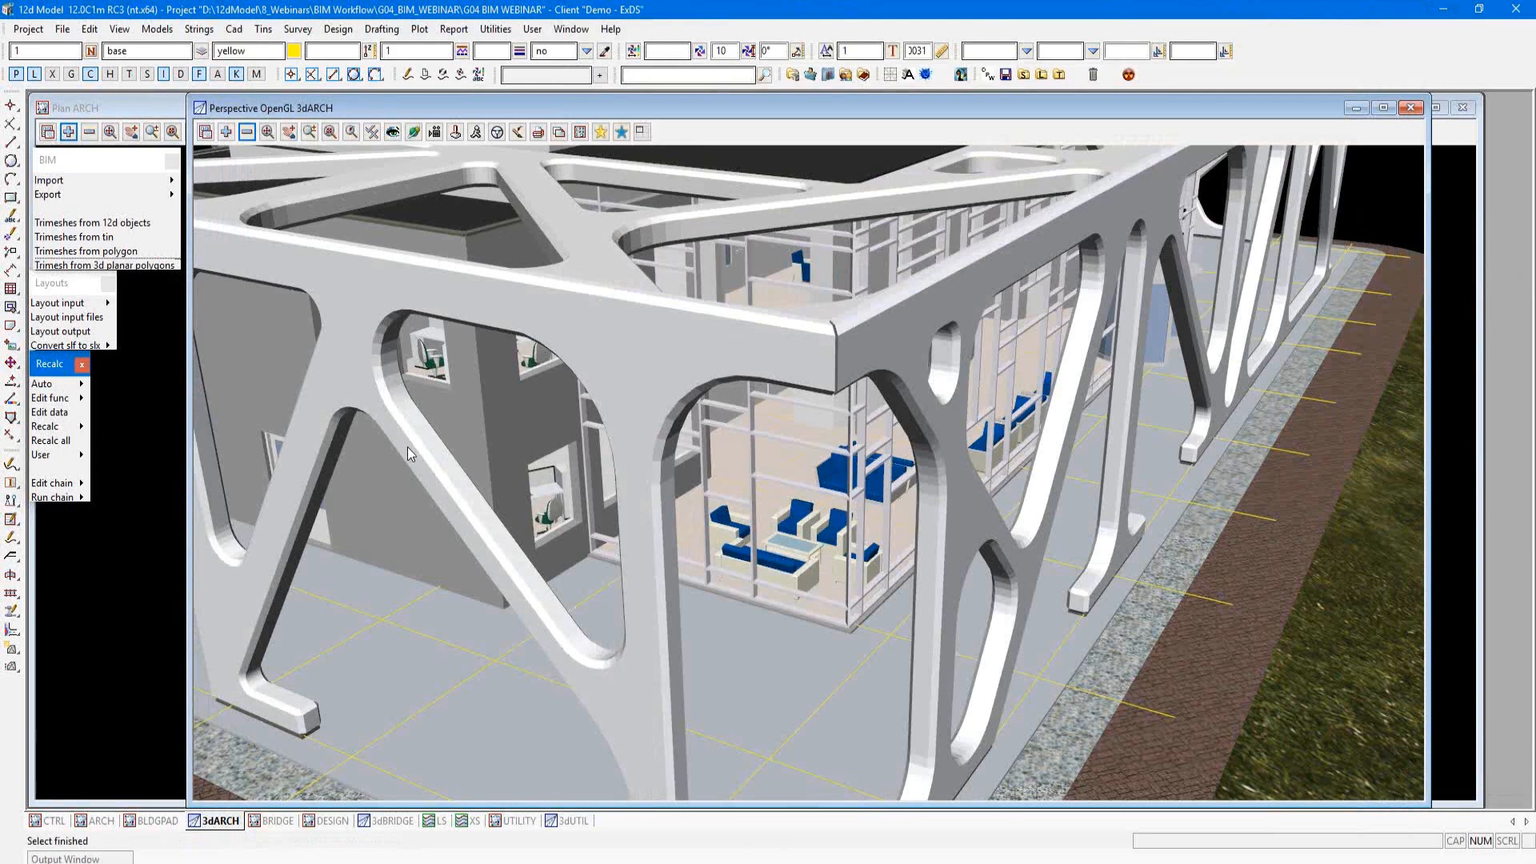
pyautogui.moveTo(408, 448); pyautogui.dragTo(331, 478, button='middle')
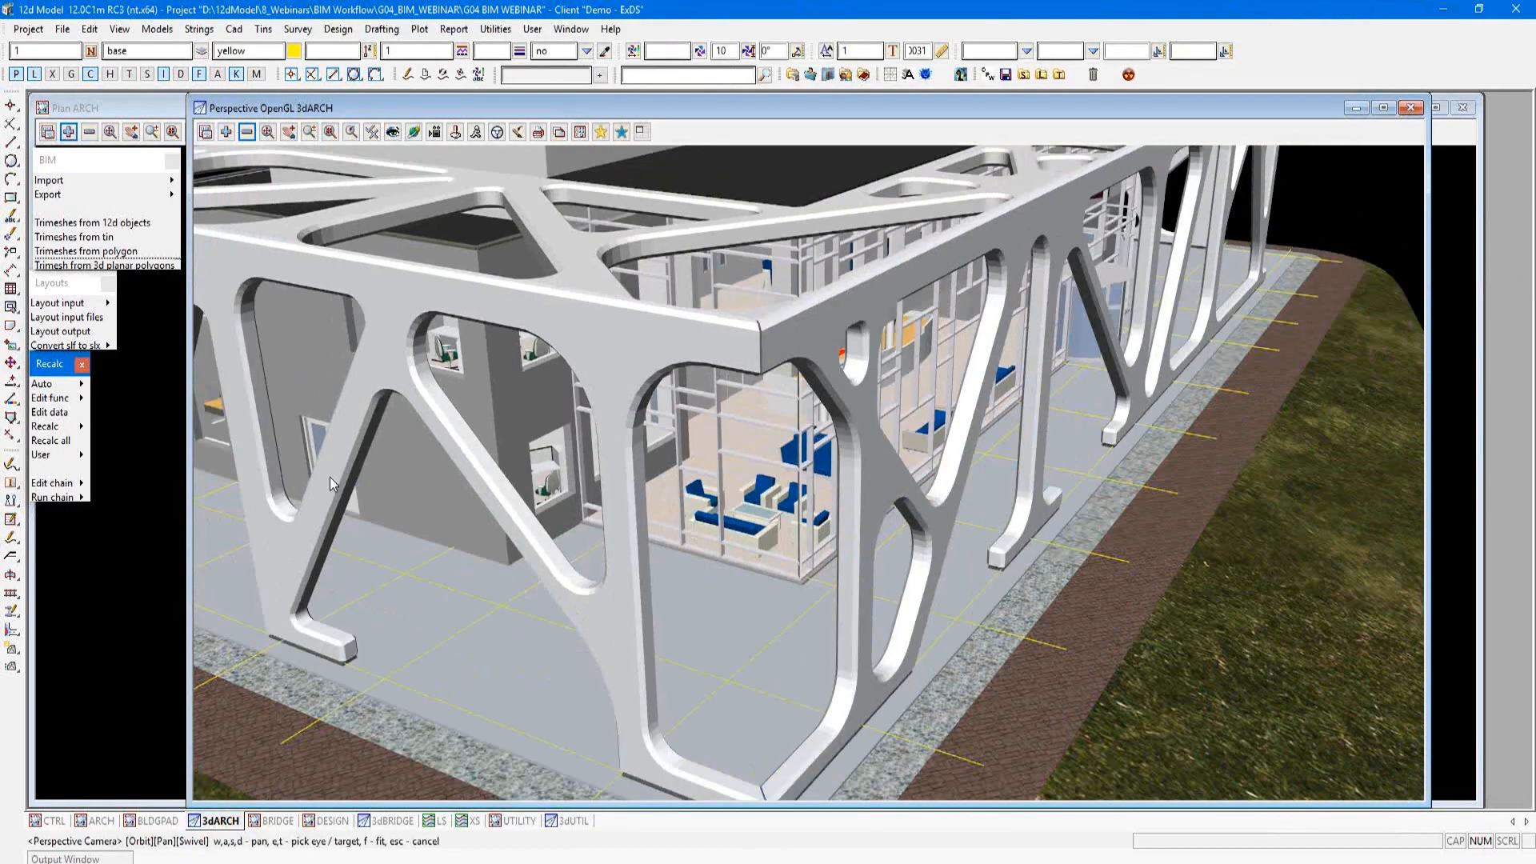
pyautogui.click(600, 133)
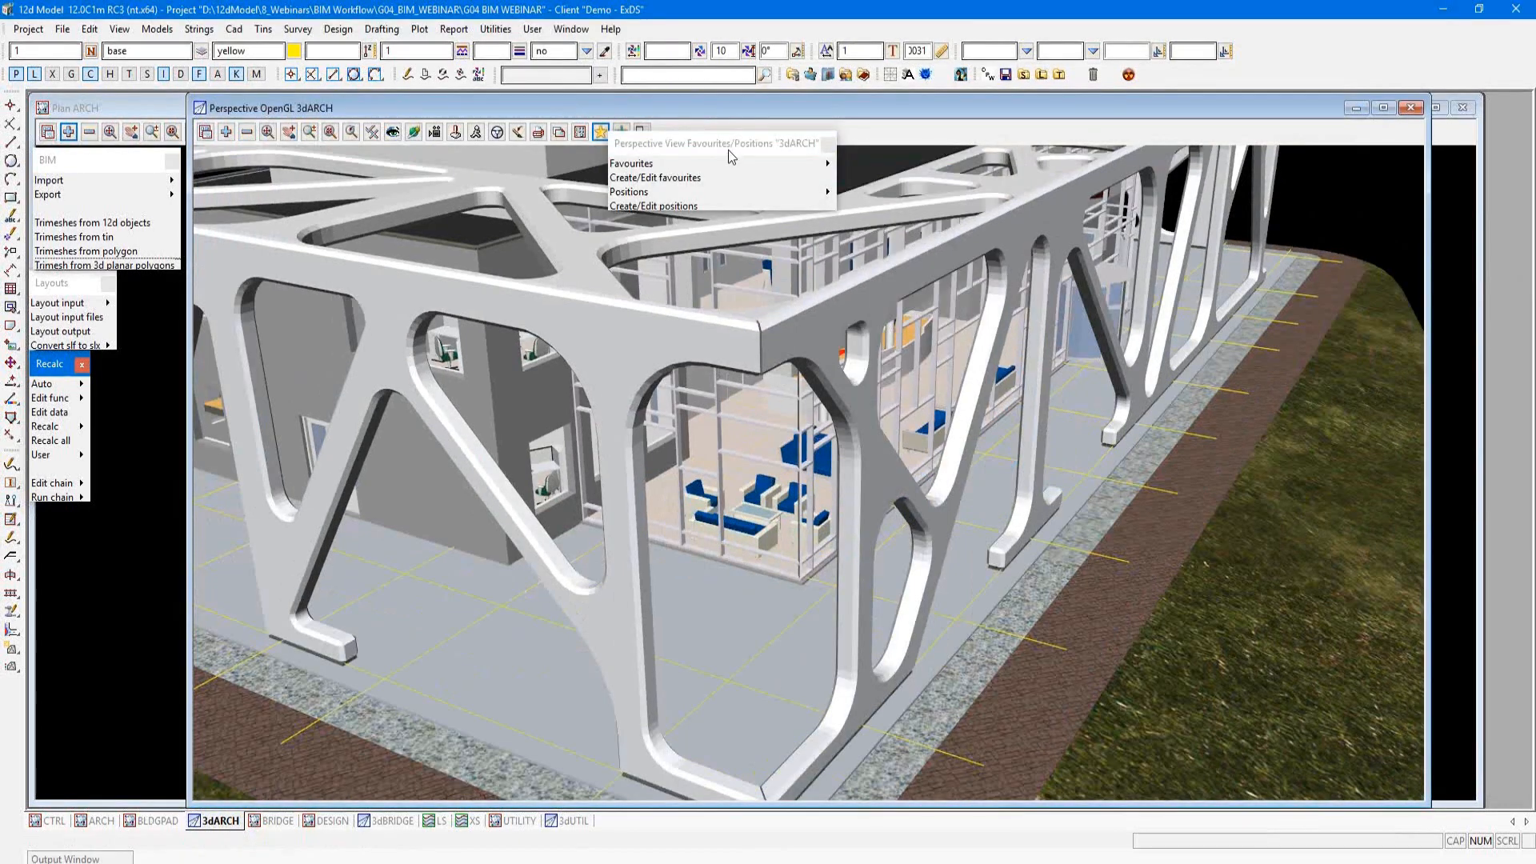
pyautogui.click(728, 149)
pyautogui.click(830, 149)
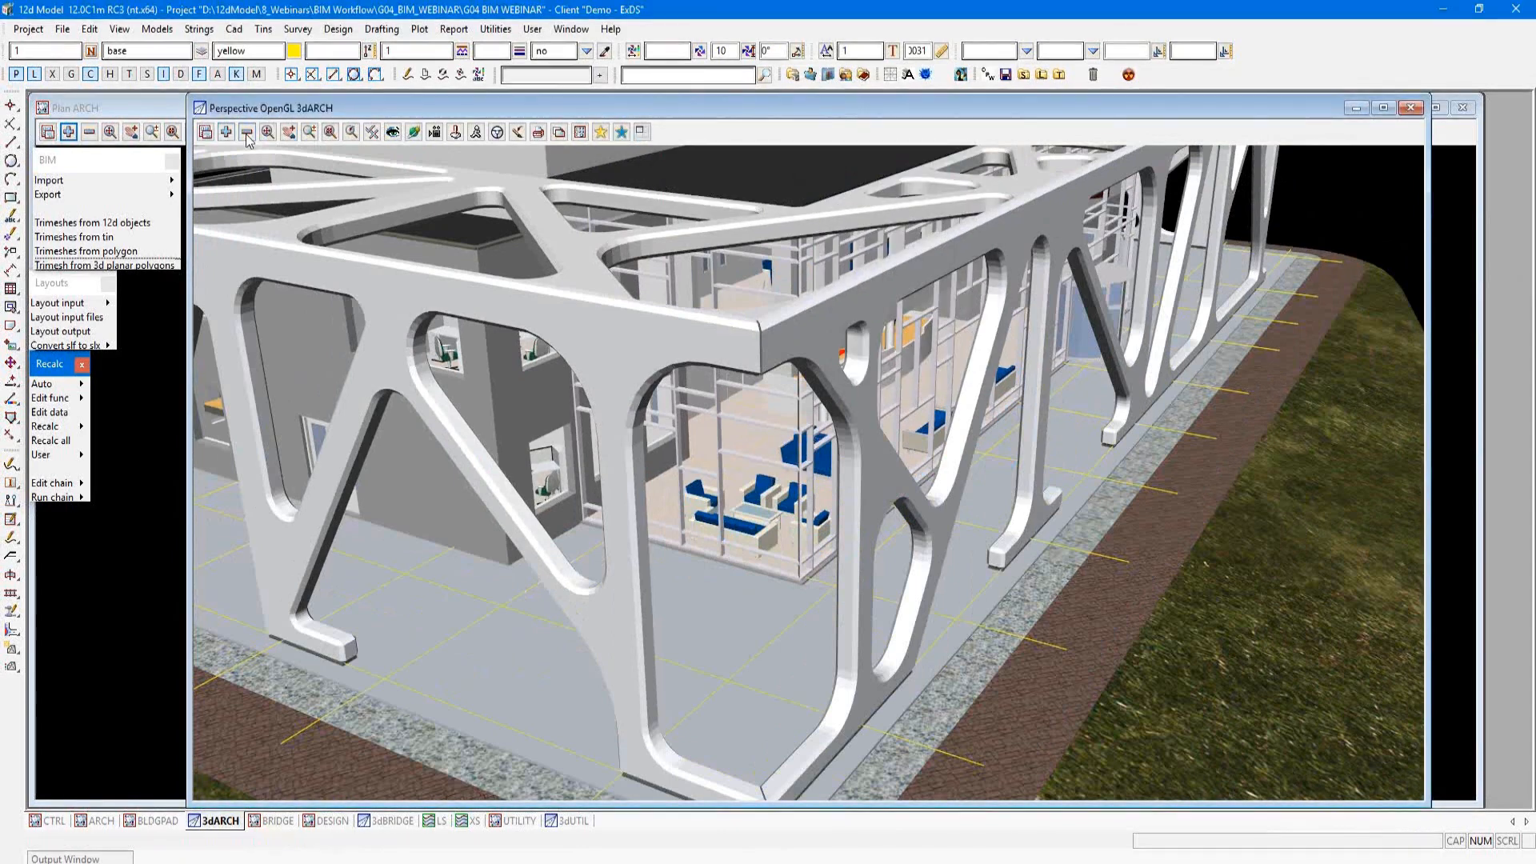
# Step: Remove every model except data ARCH IfcFooting from the 3dARCH view
pyautogui.click(247, 132)
pyautogui.moveTo(344, 252); pyautogui.dragTo(367, 544)
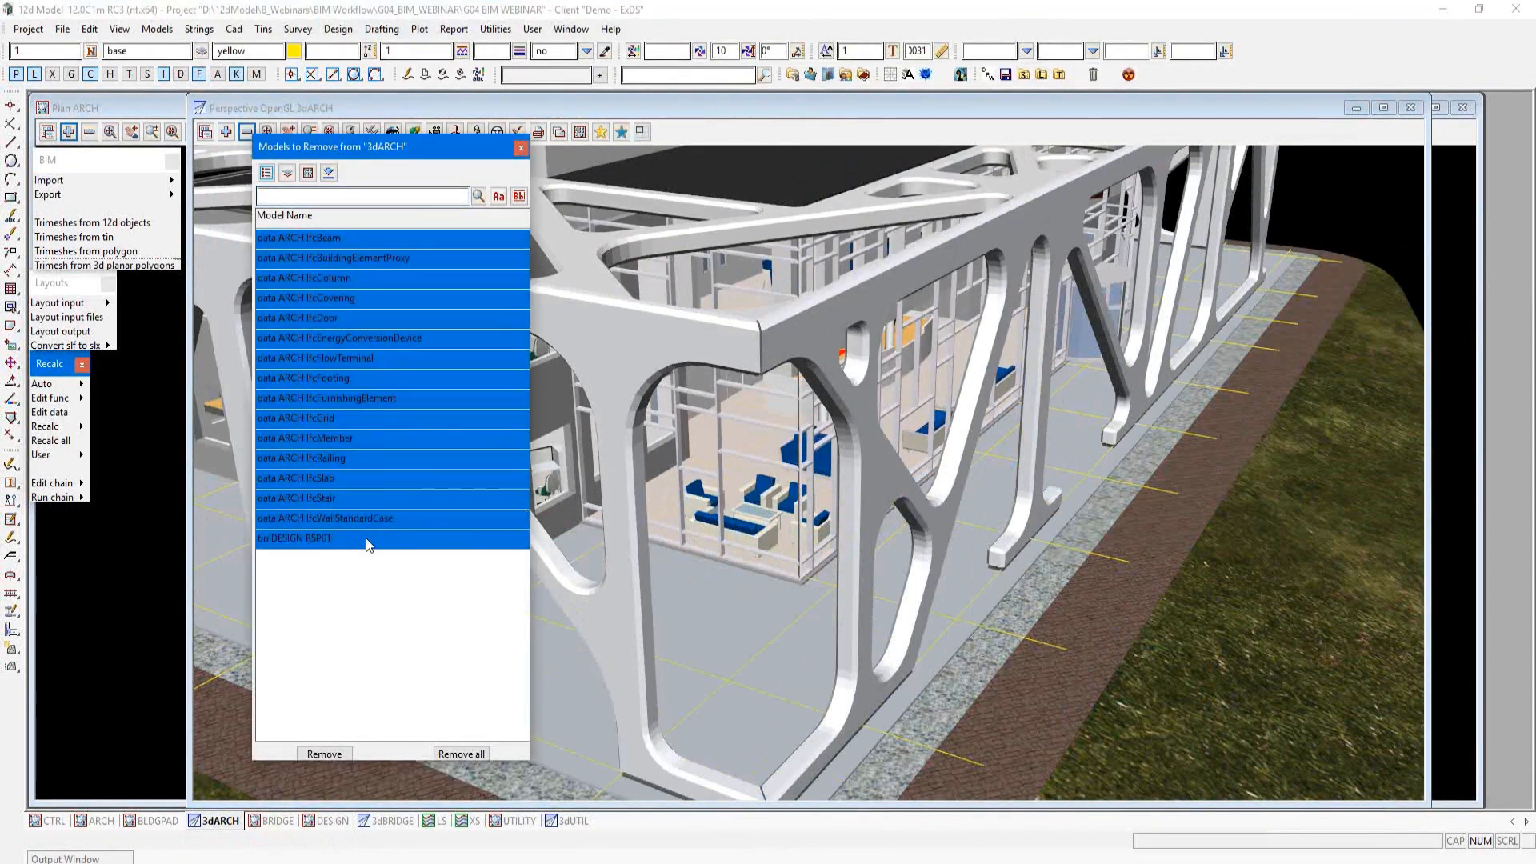
pyautogui.keyDown('ctrl'); pyautogui.click(355, 378); pyautogui.keyUp('ctrl')
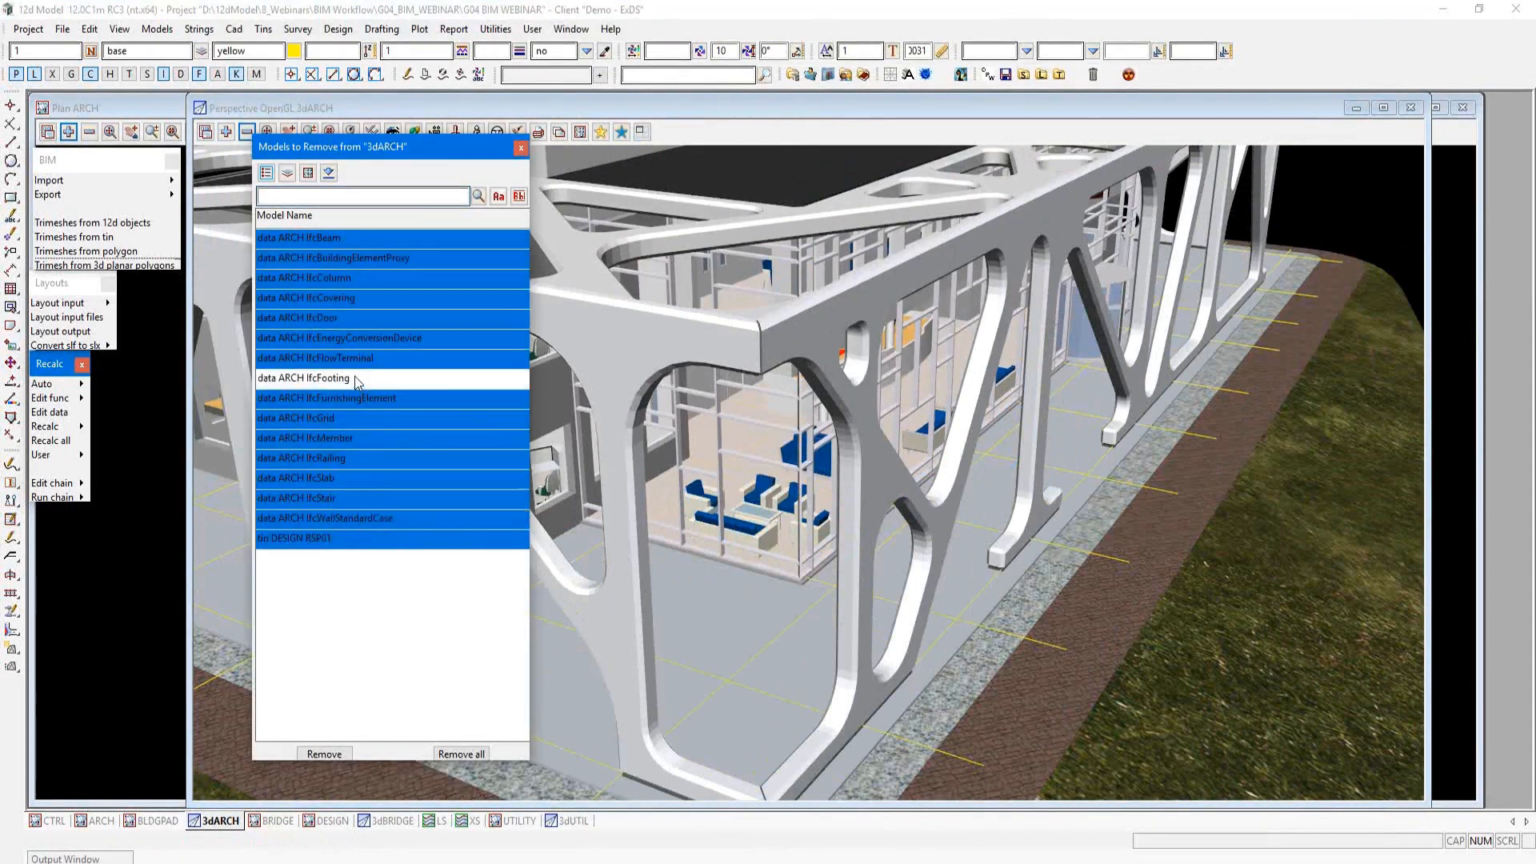
pyautogui.click(320, 754)
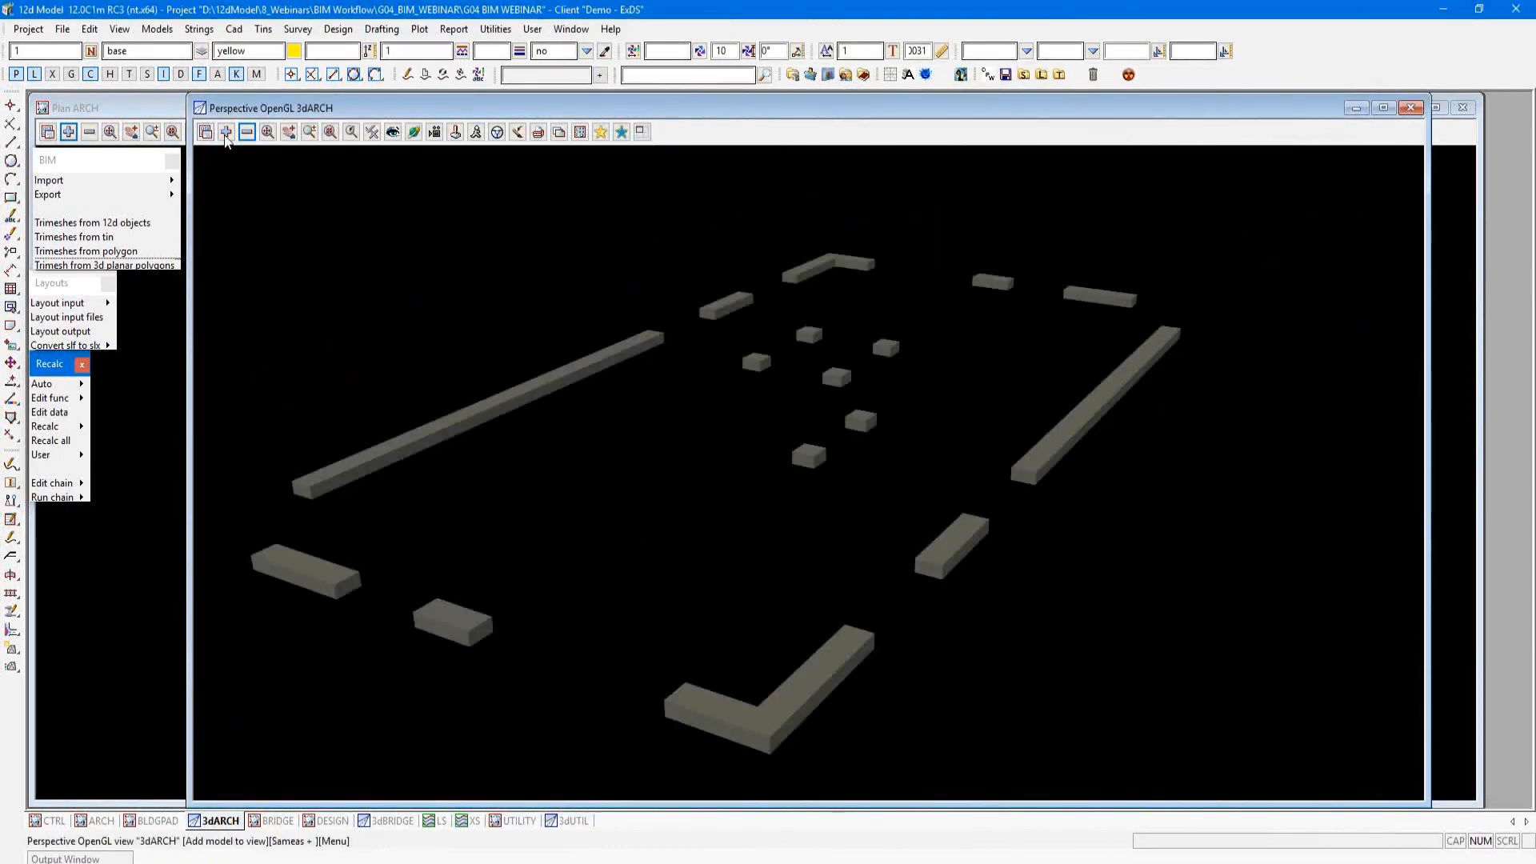
# Step: Add the utility models UT COMMS, UT ELECT and UT WATER to the 3dARCH view
pyautogui.click(227, 133)
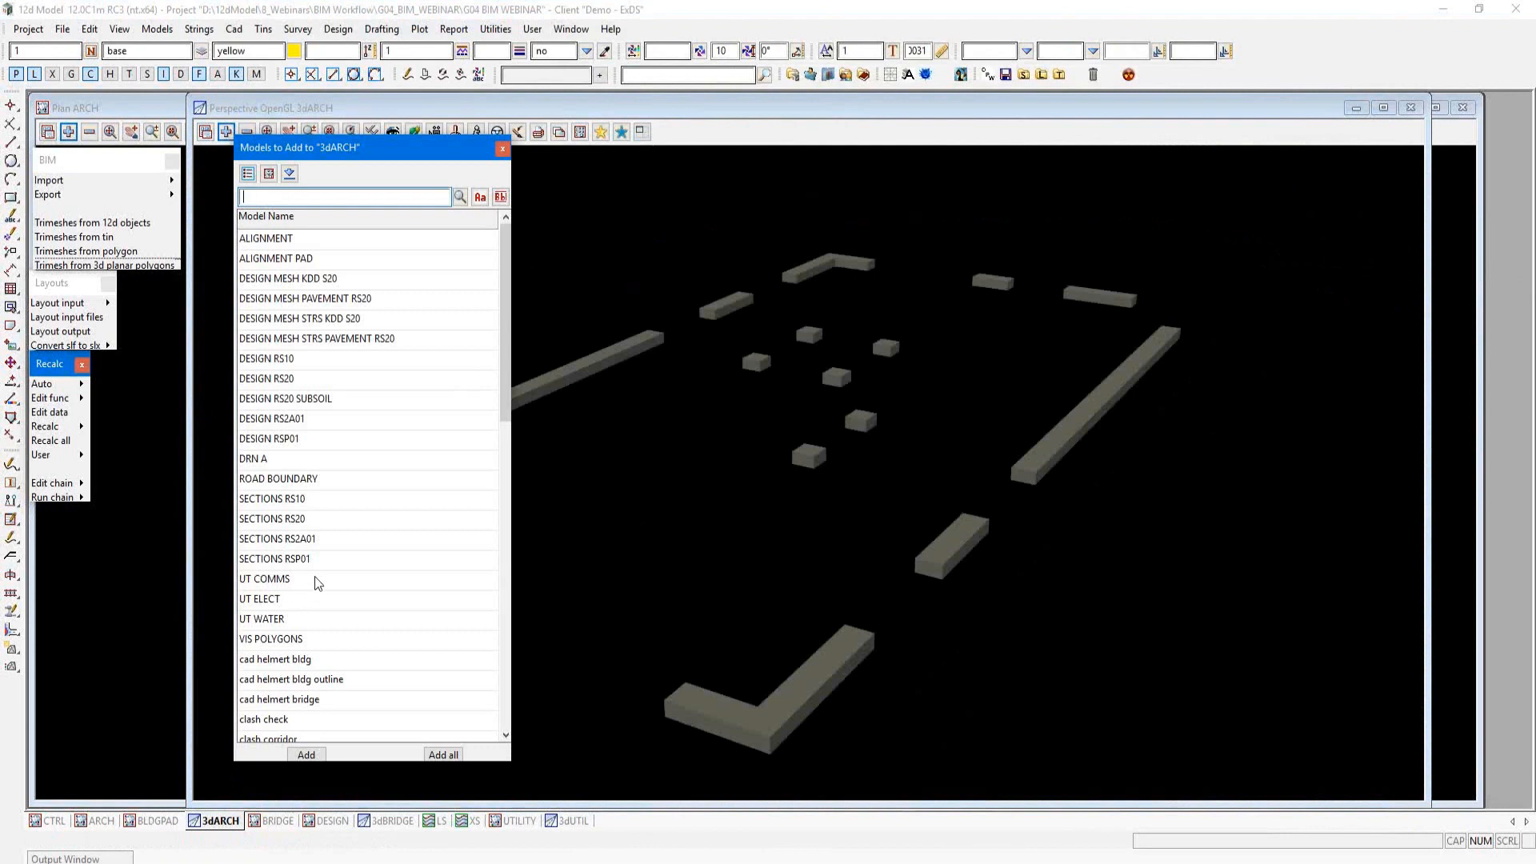
pyautogui.moveTo(317, 579); pyautogui.dragTo(312, 620)
pyautogui.click(306, 754)
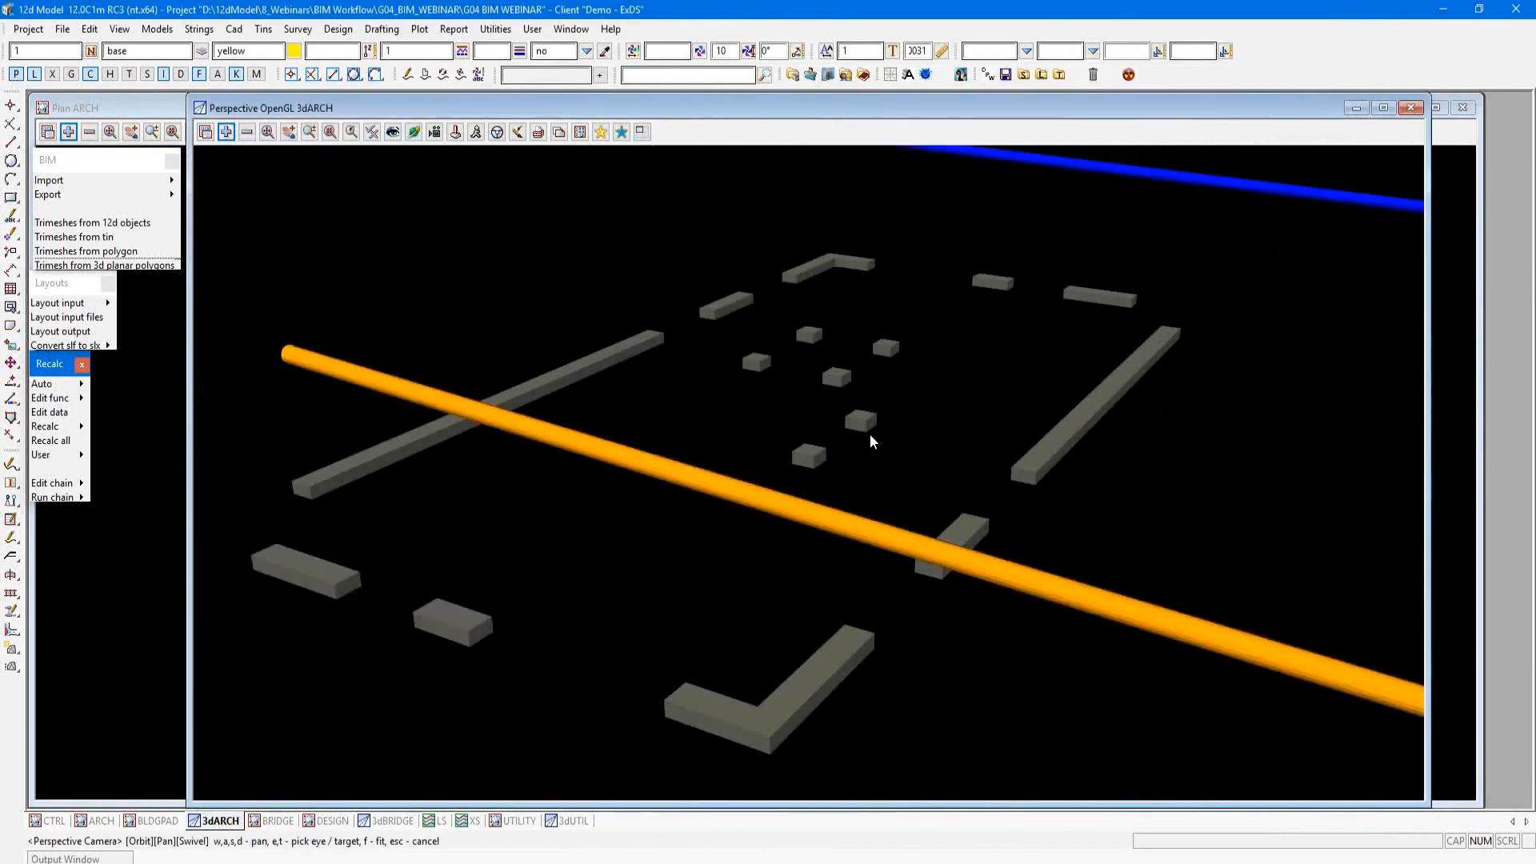
pyautogui.scroll(-5, 871, 434)
pyautogui.scroll(-3, 870, 433)
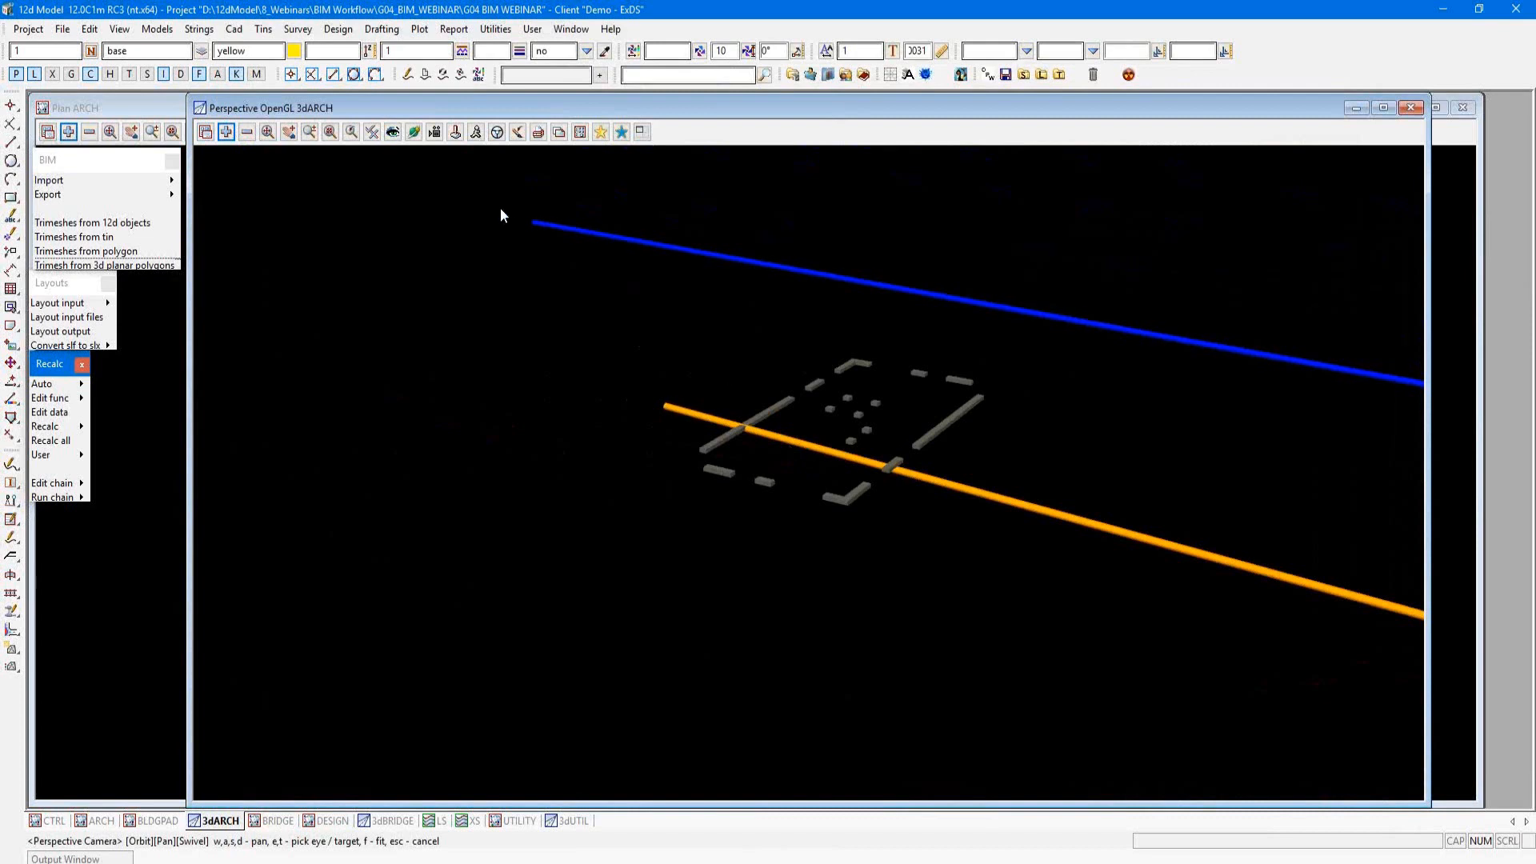
# Step: Open the Service Clash Rules from the Clash Detection tools and place them clear of the tool list
pyautogui.click(337, 32)
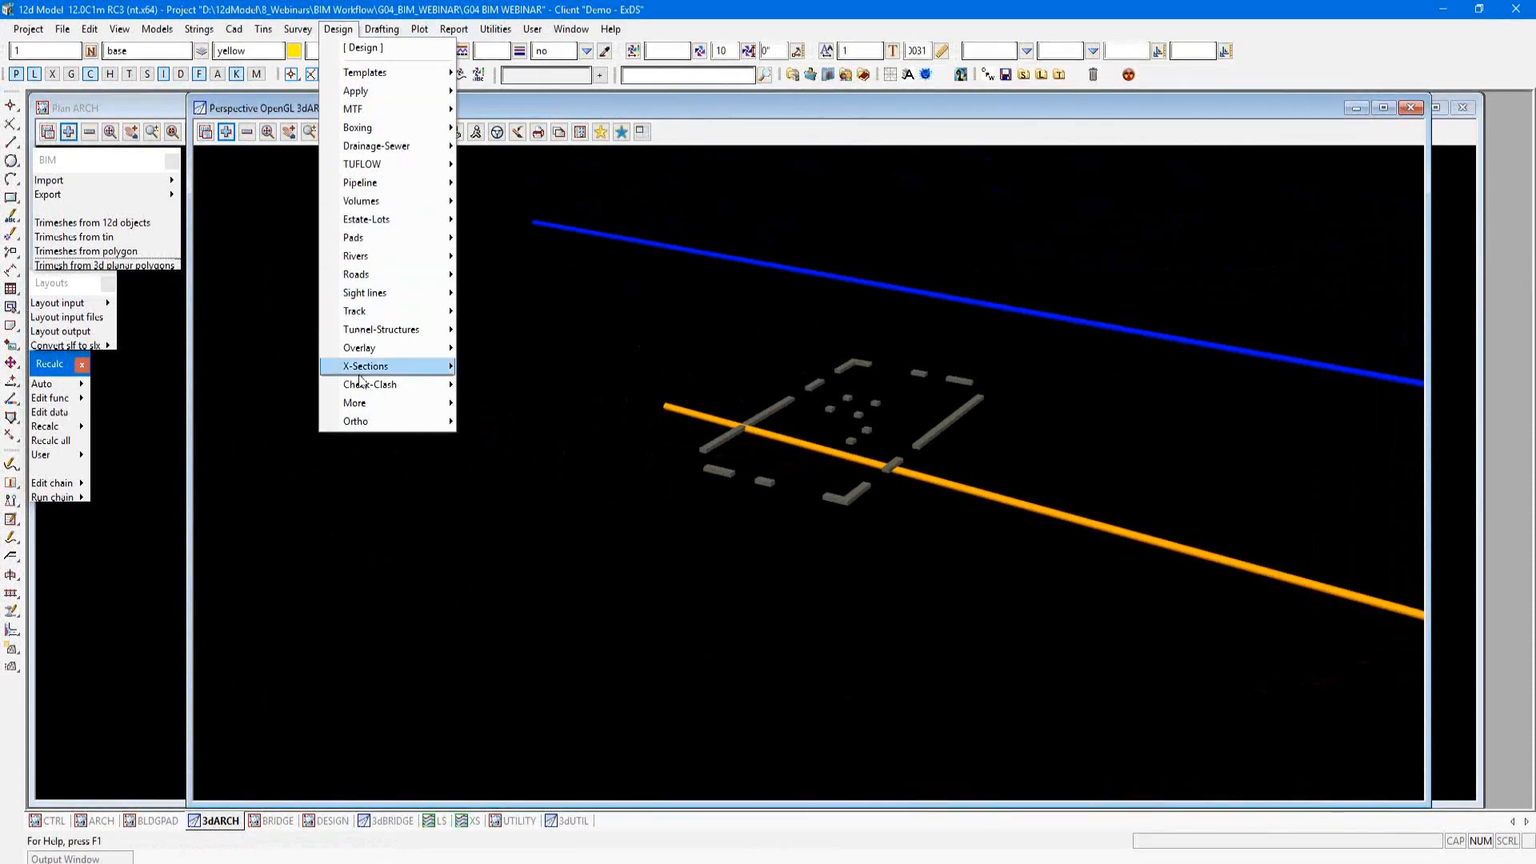
pyautogui.moveTo(375, 387)
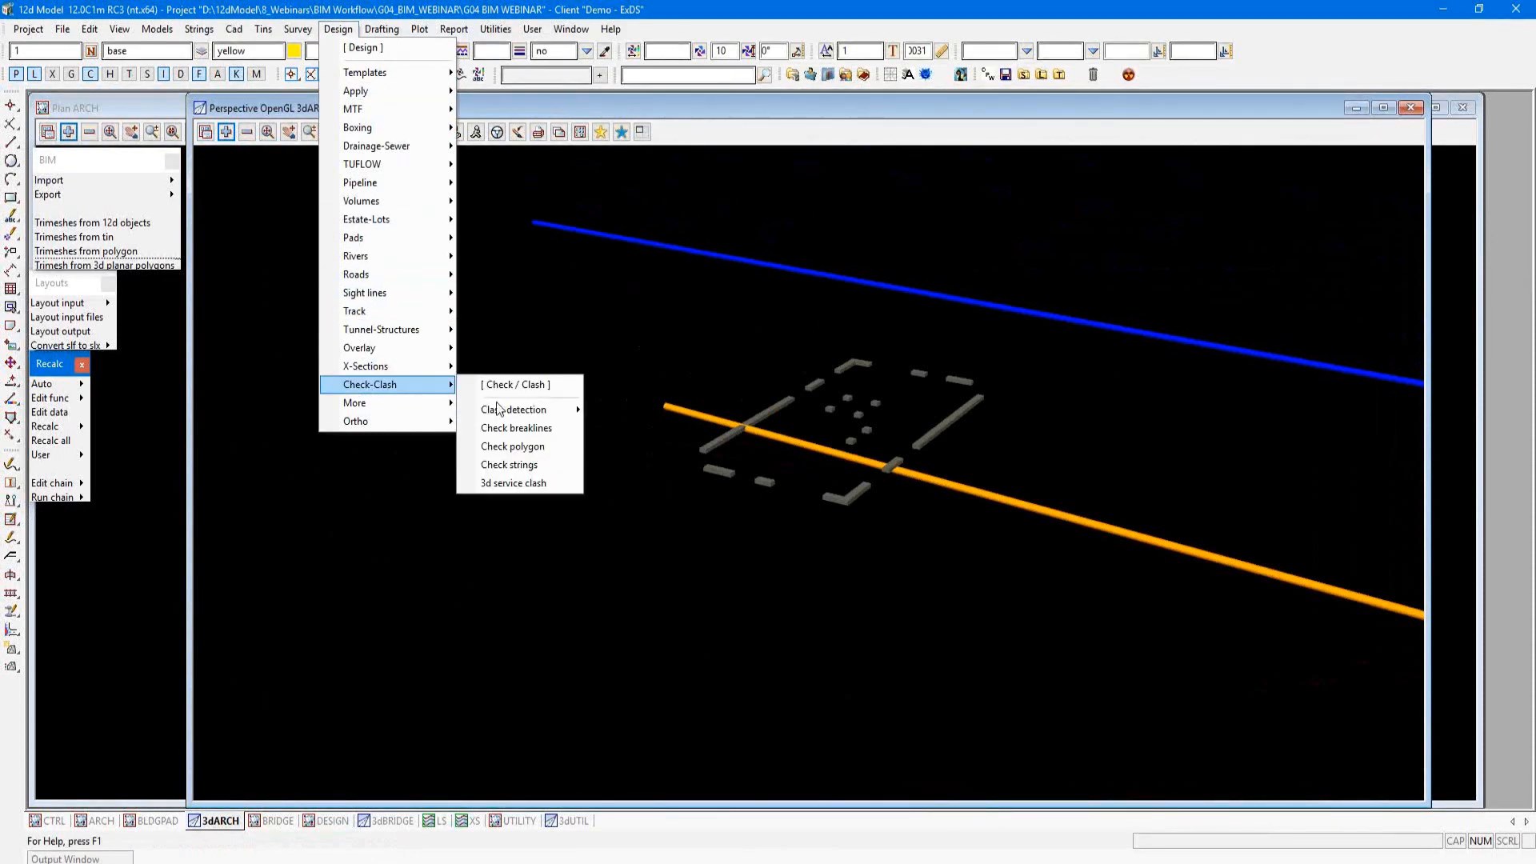
pyautogui.moveTo(502, 409)
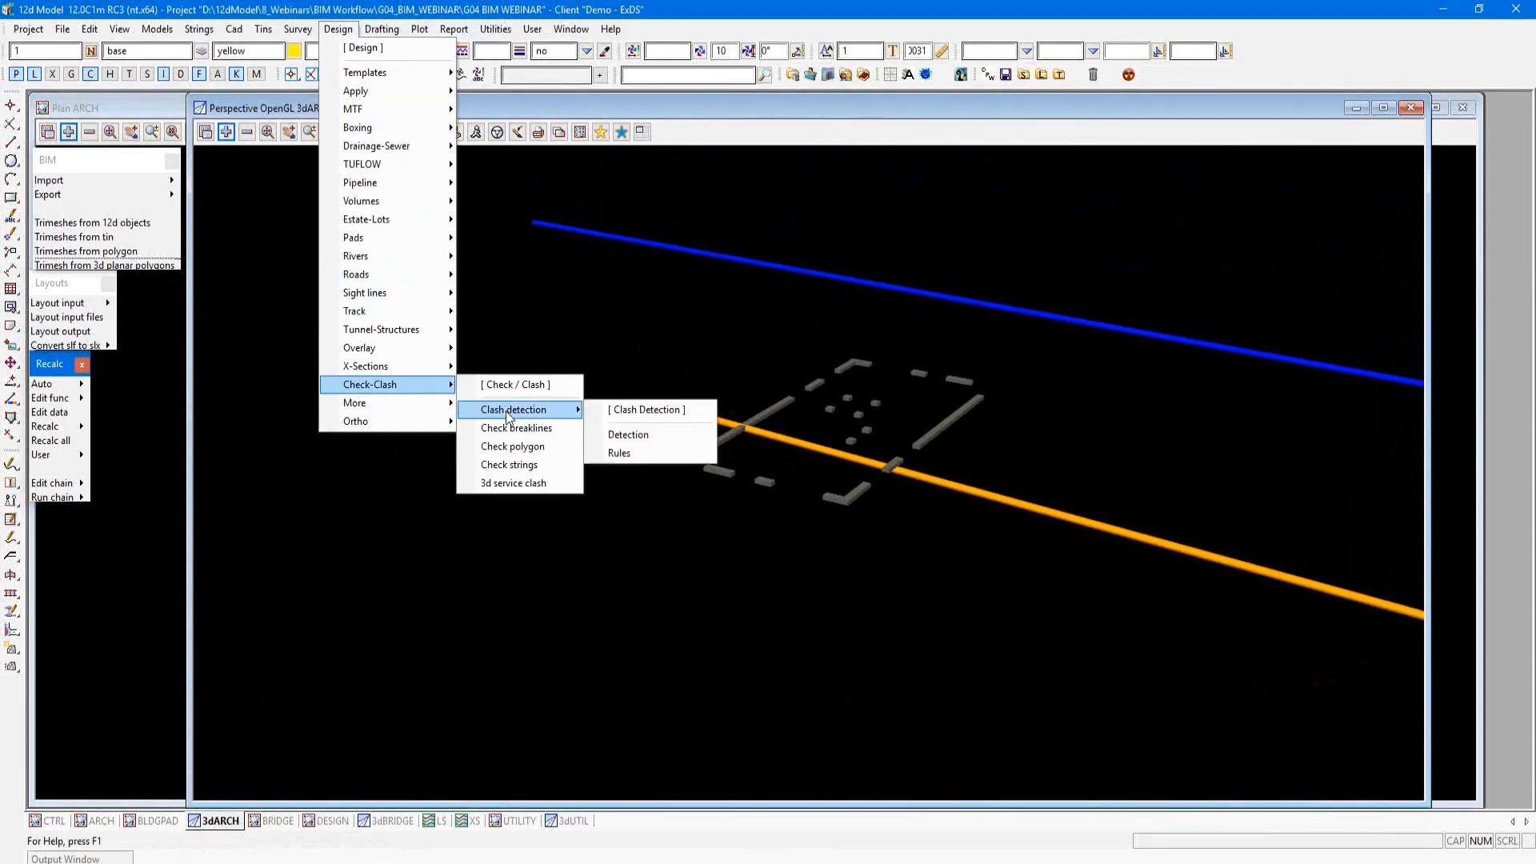
pyautogui.click(646, 415)
pyautogui.moveTo(682, 421); pyautogui.dragTo(274, 177)
pyautogui.click(256, 204)
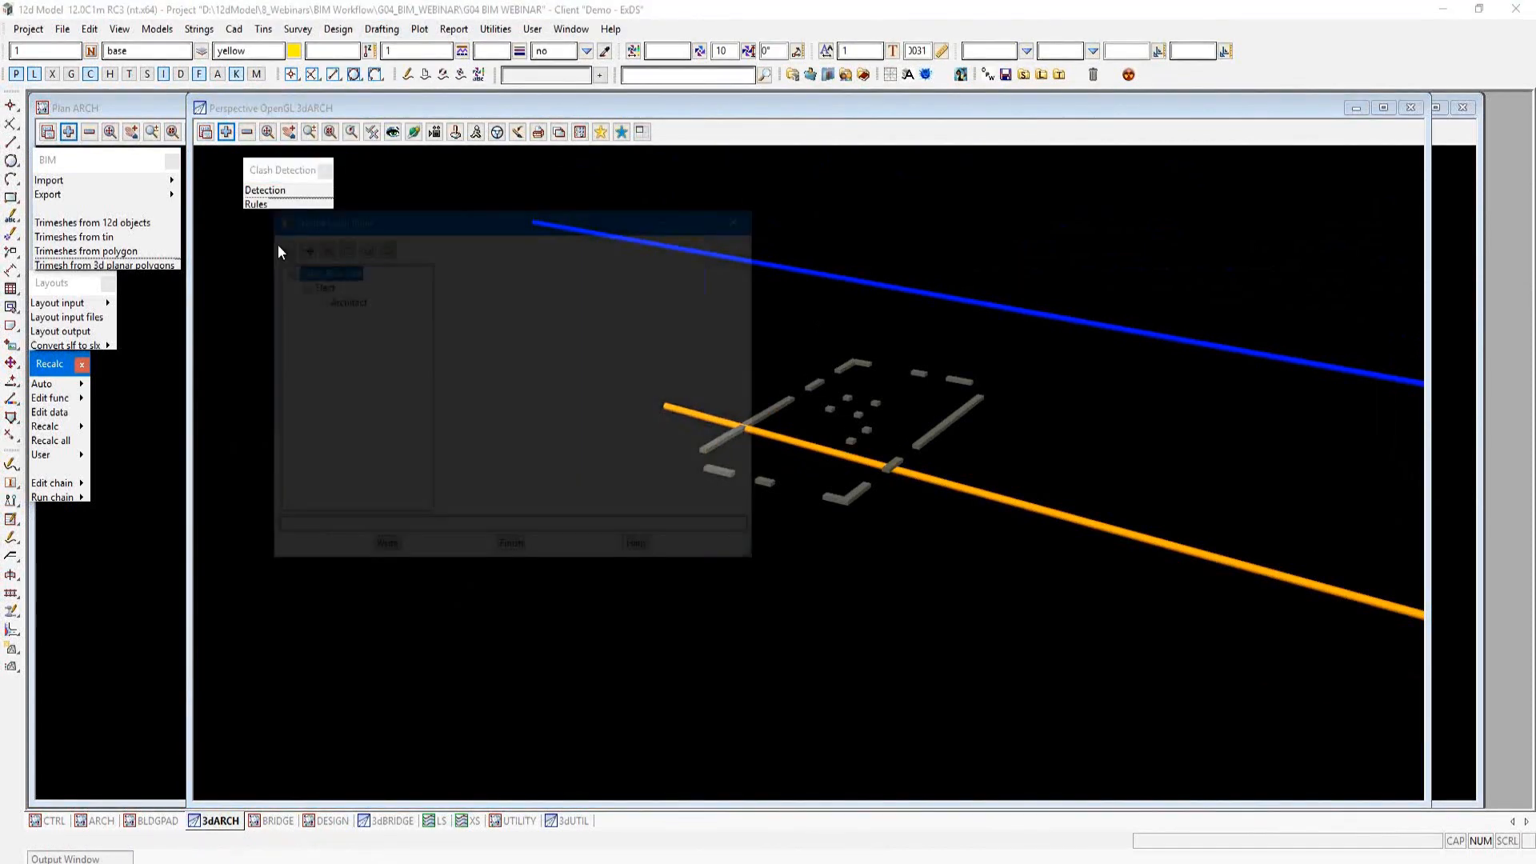
pyautogui.moveTo(428, 237); pyautogui.dragTo(484, 232)
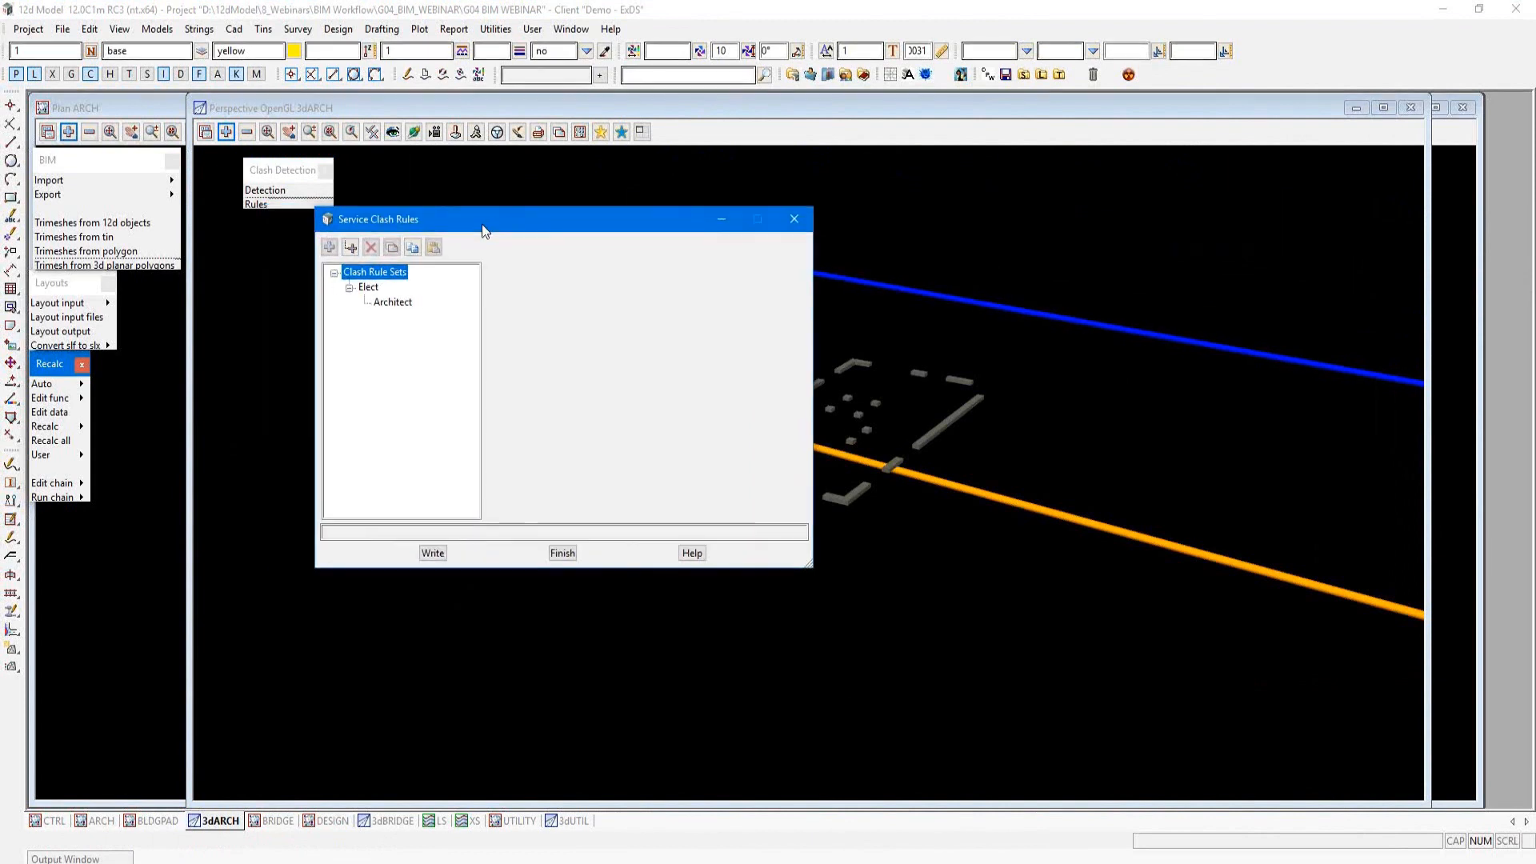
# Step: Examine the models to check, models to check against and horizontal clearance of the Architect rule in the Elect set, then close the rules
pyautogui.click(364, 288)
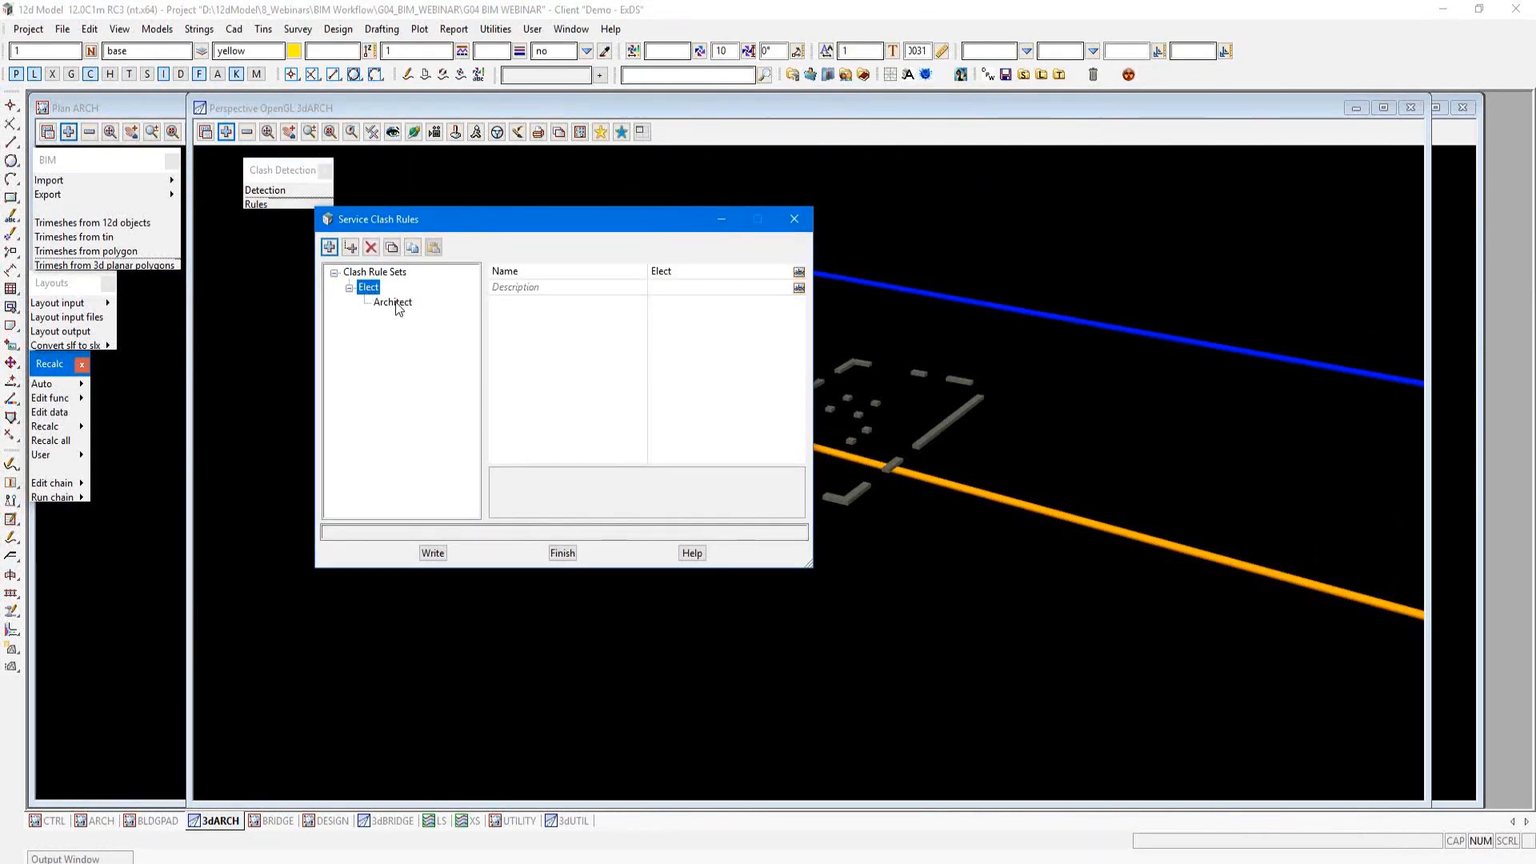
pyautogui.click(394, 302)
pyautogui.click(709, 303)
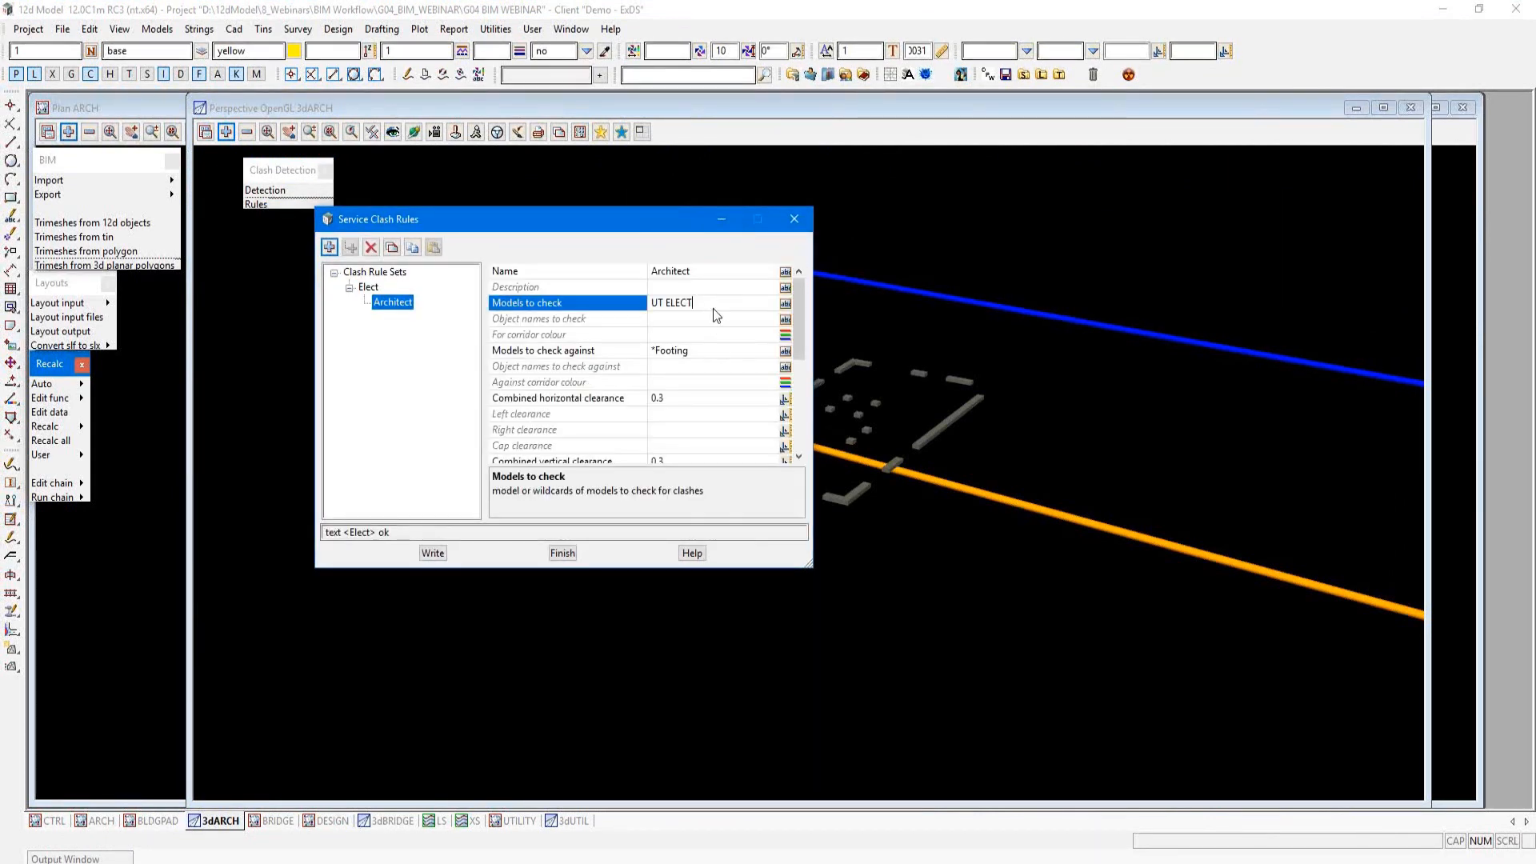
pyautogui.click(706, 350)
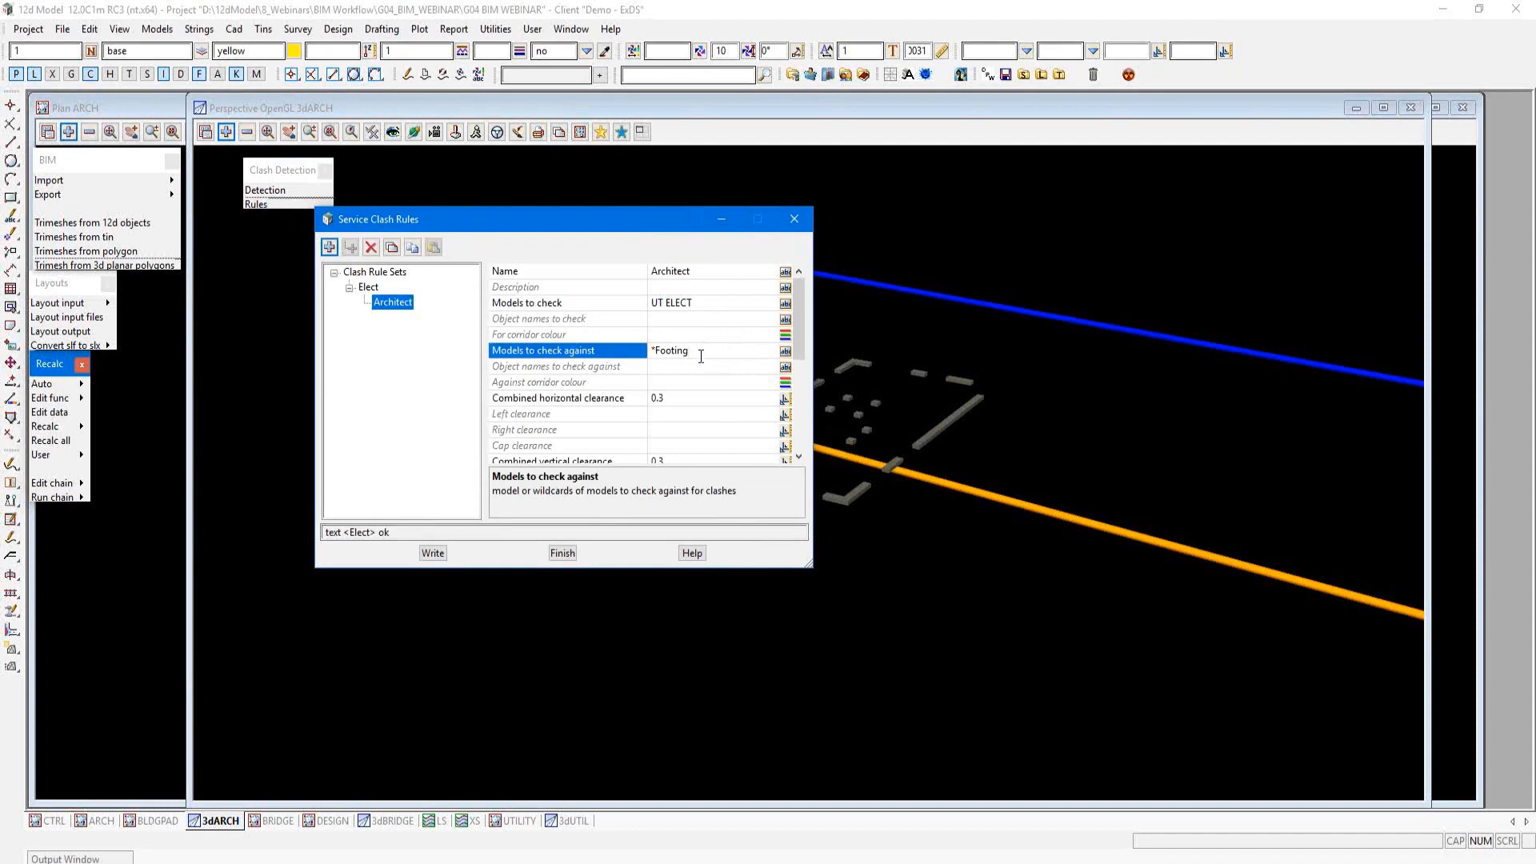
pyautogui.click(690, 400)
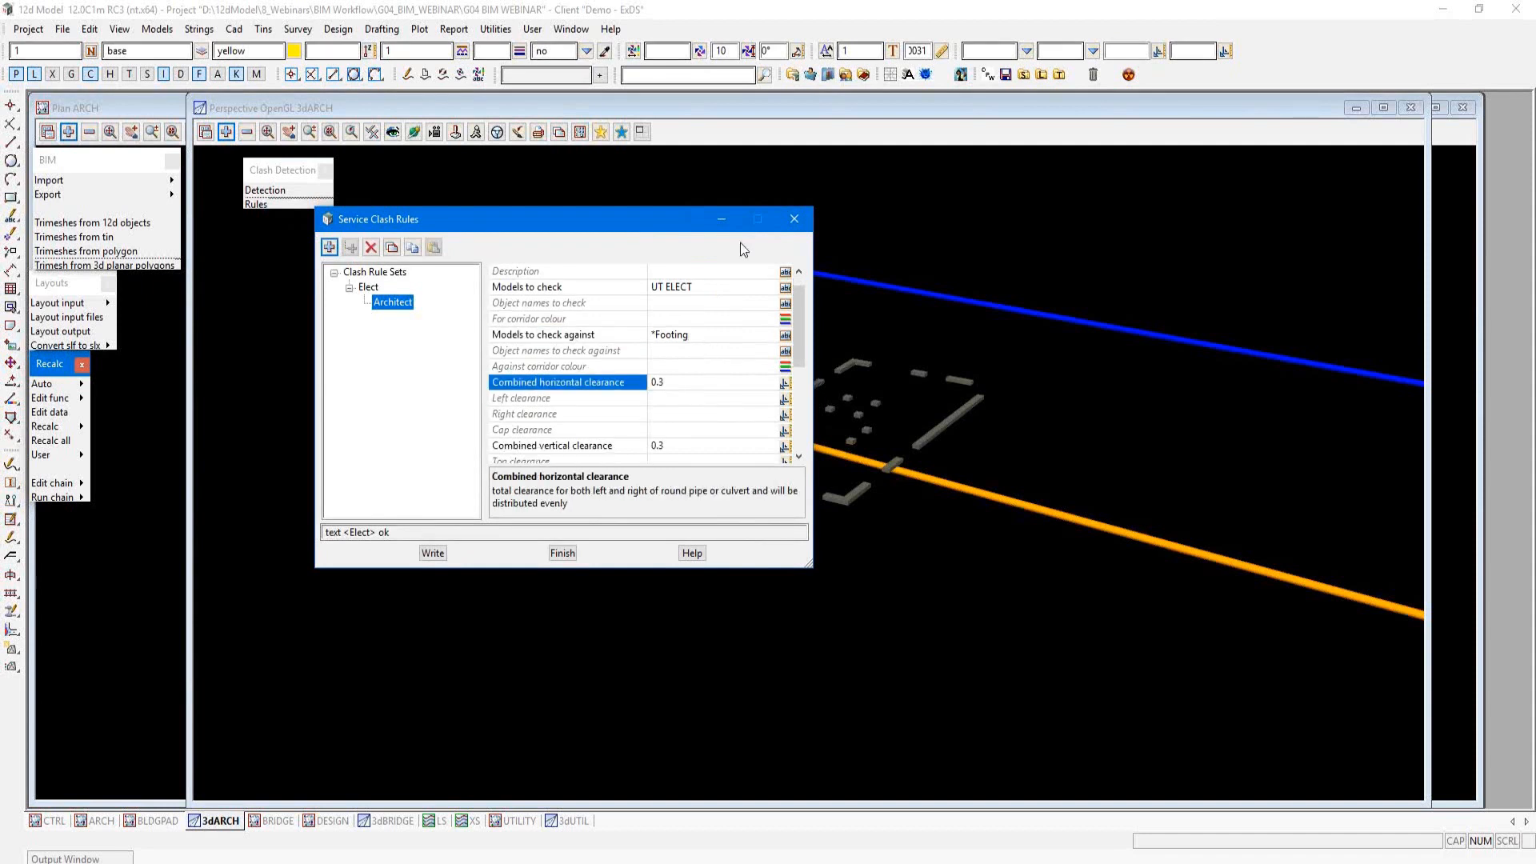
pyautogui.click(793, 221)
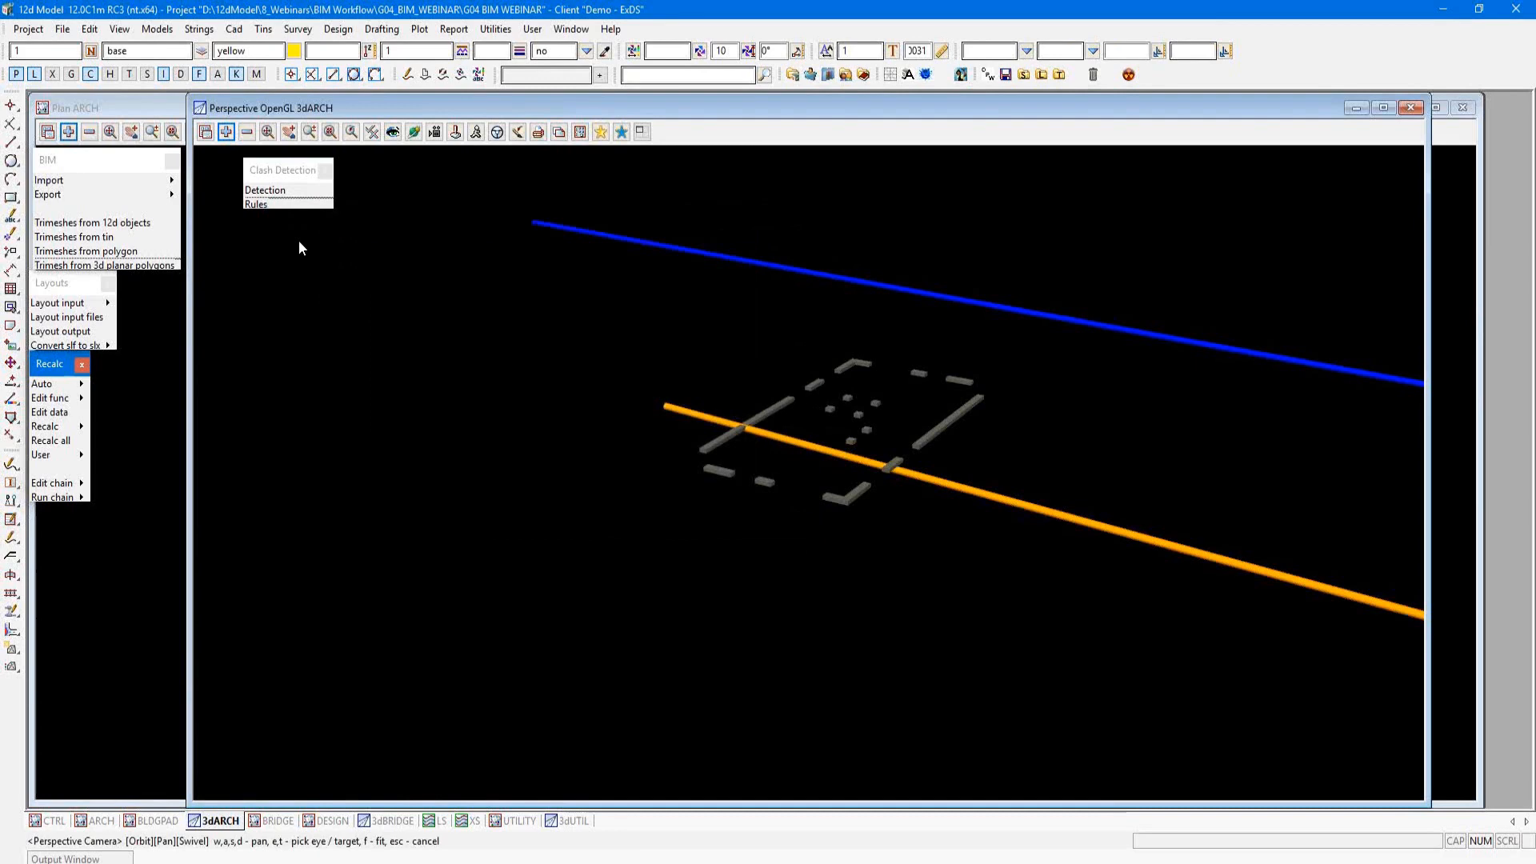
pyautogui.click(262, 193)
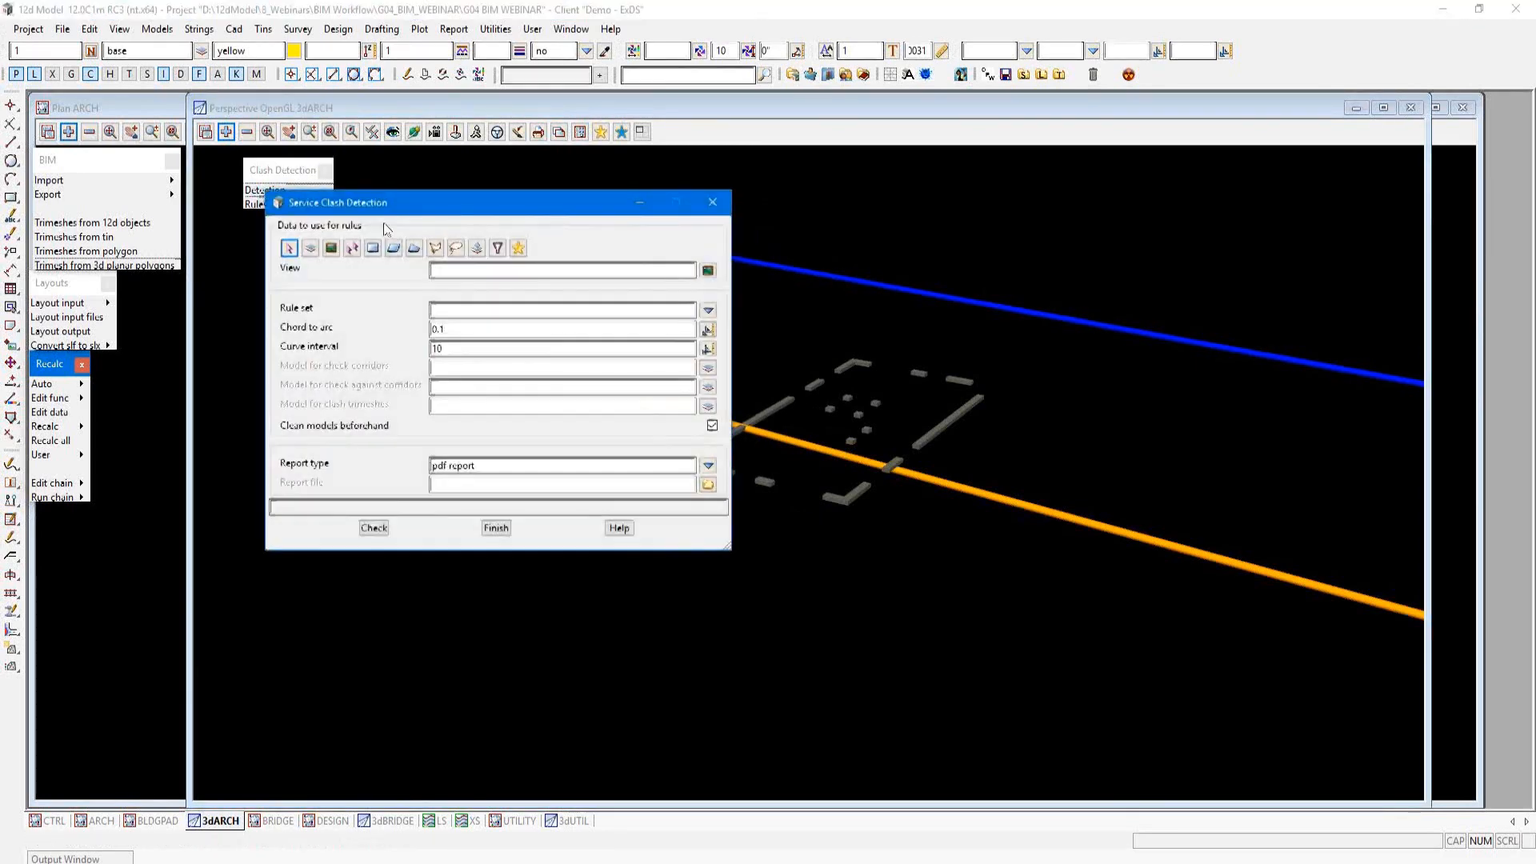
pyautogui.moveTo(424, 203); pyautogui.dragTo(510, 193)
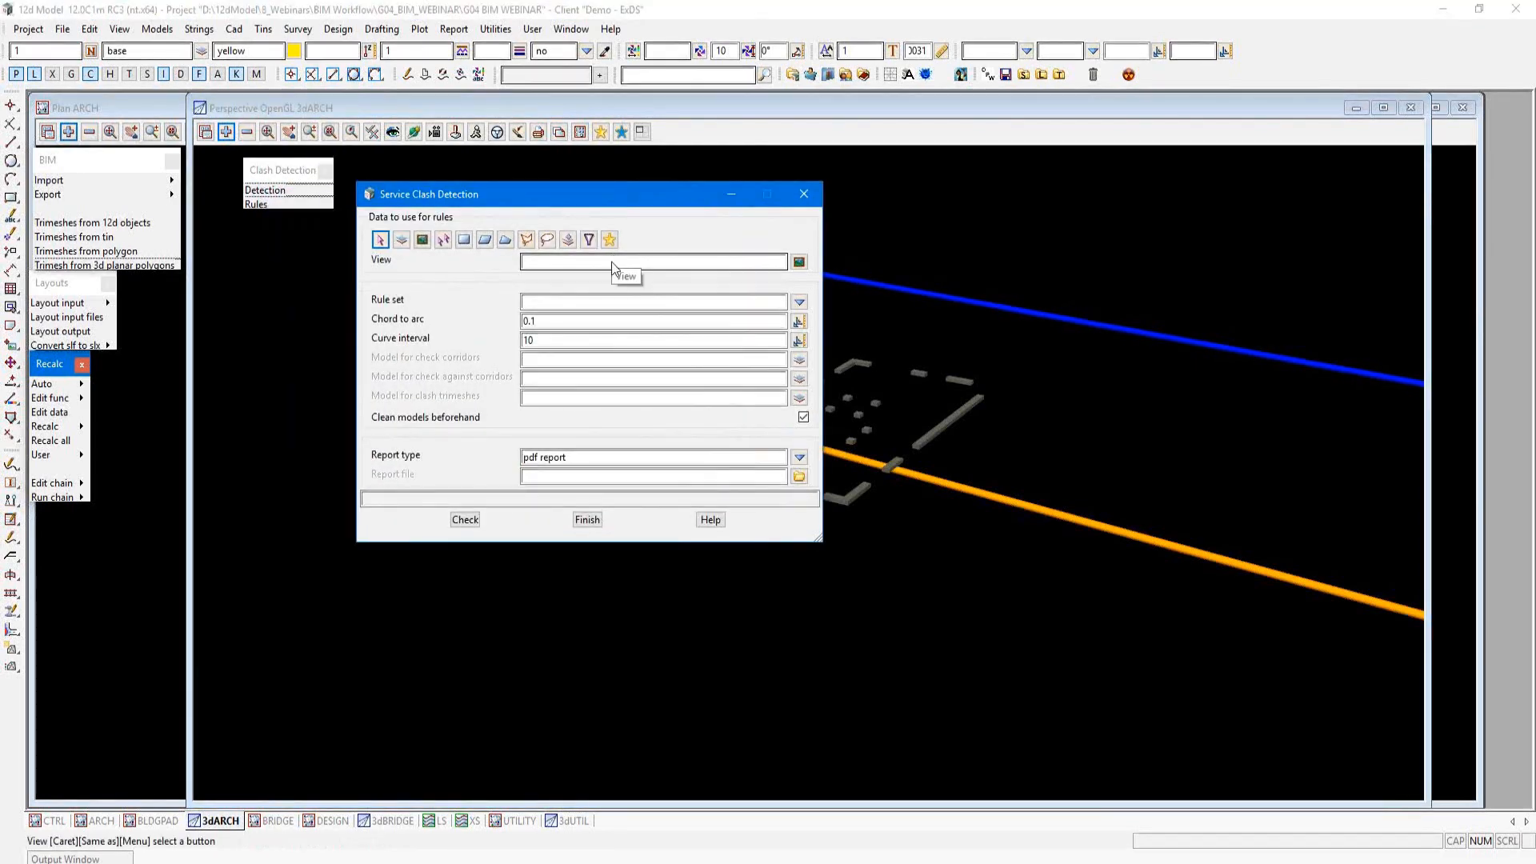
pyautogui.click(799, 302)
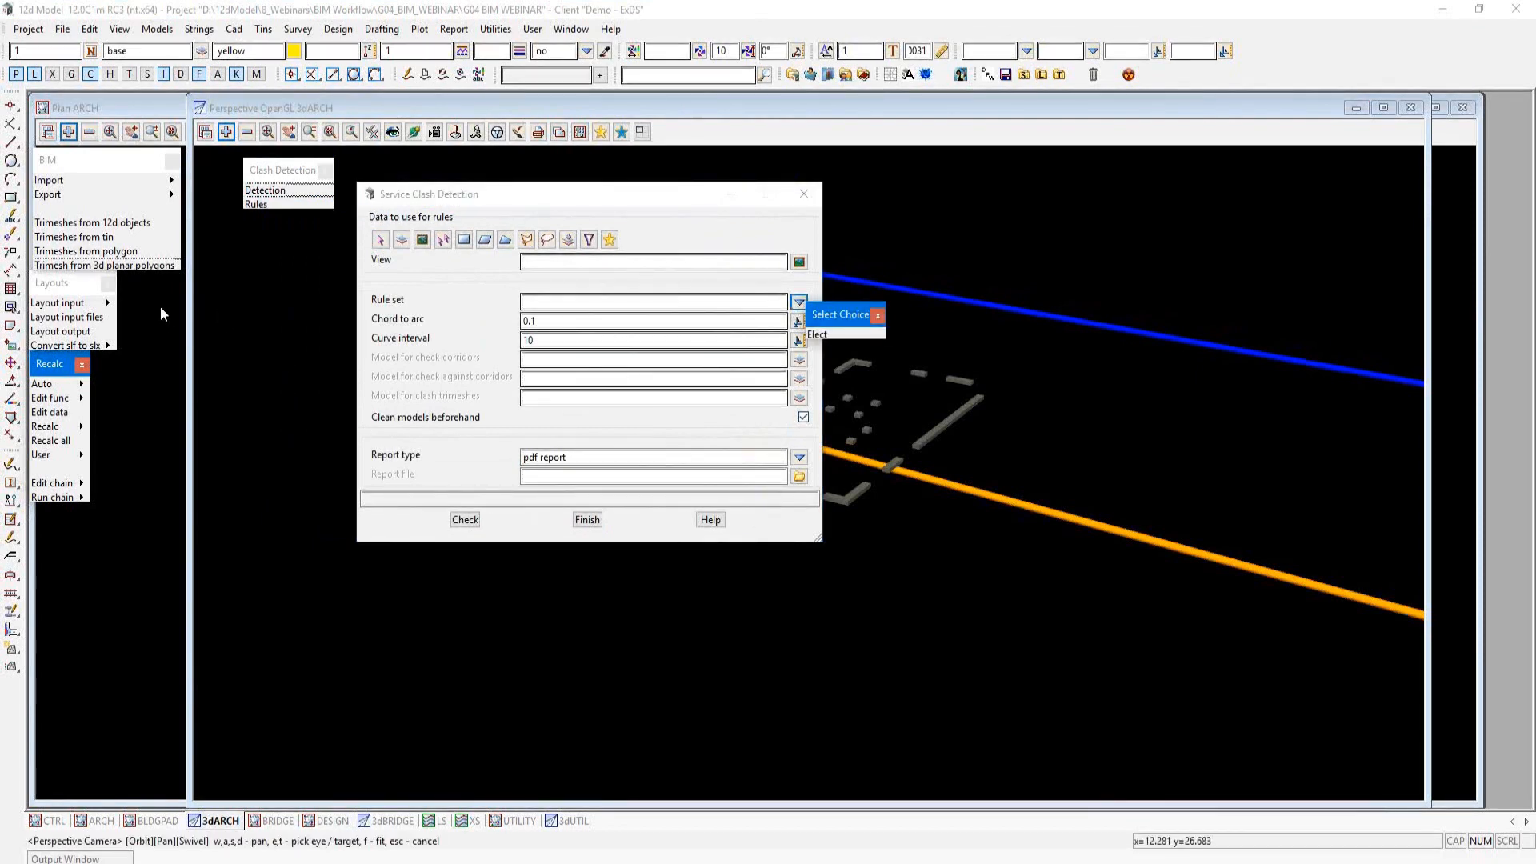
# Step: Load the saved layout Clash_Detection.slx for Service Clash Detection and close the blank detection dialog
pyautogui.click(107, 303)
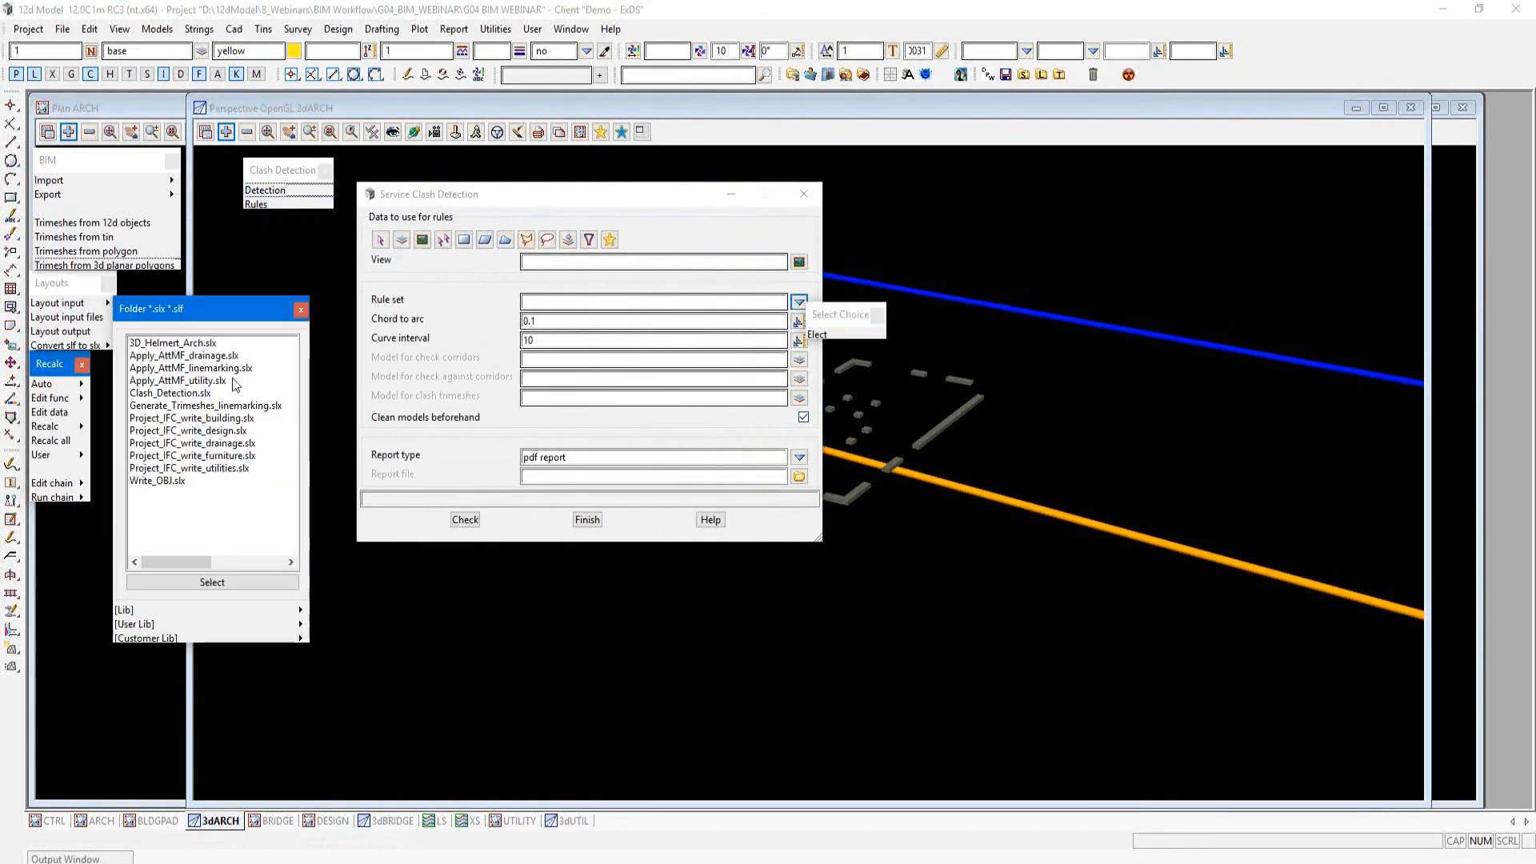
pyautogui.click(168, 393)
pyautogui.click(212, 581)
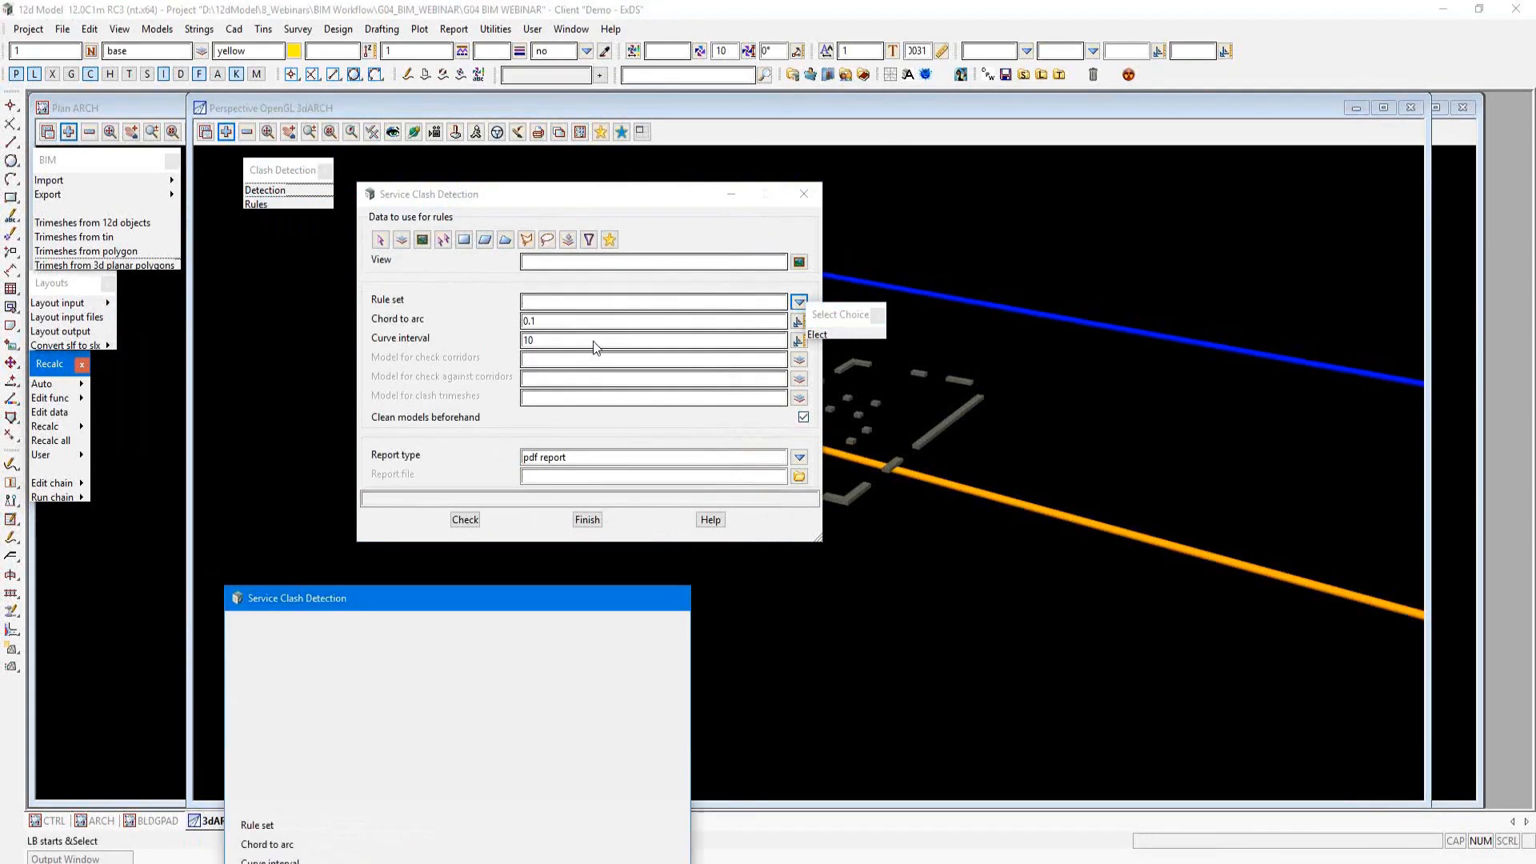
pyautogui.click(371, 195)
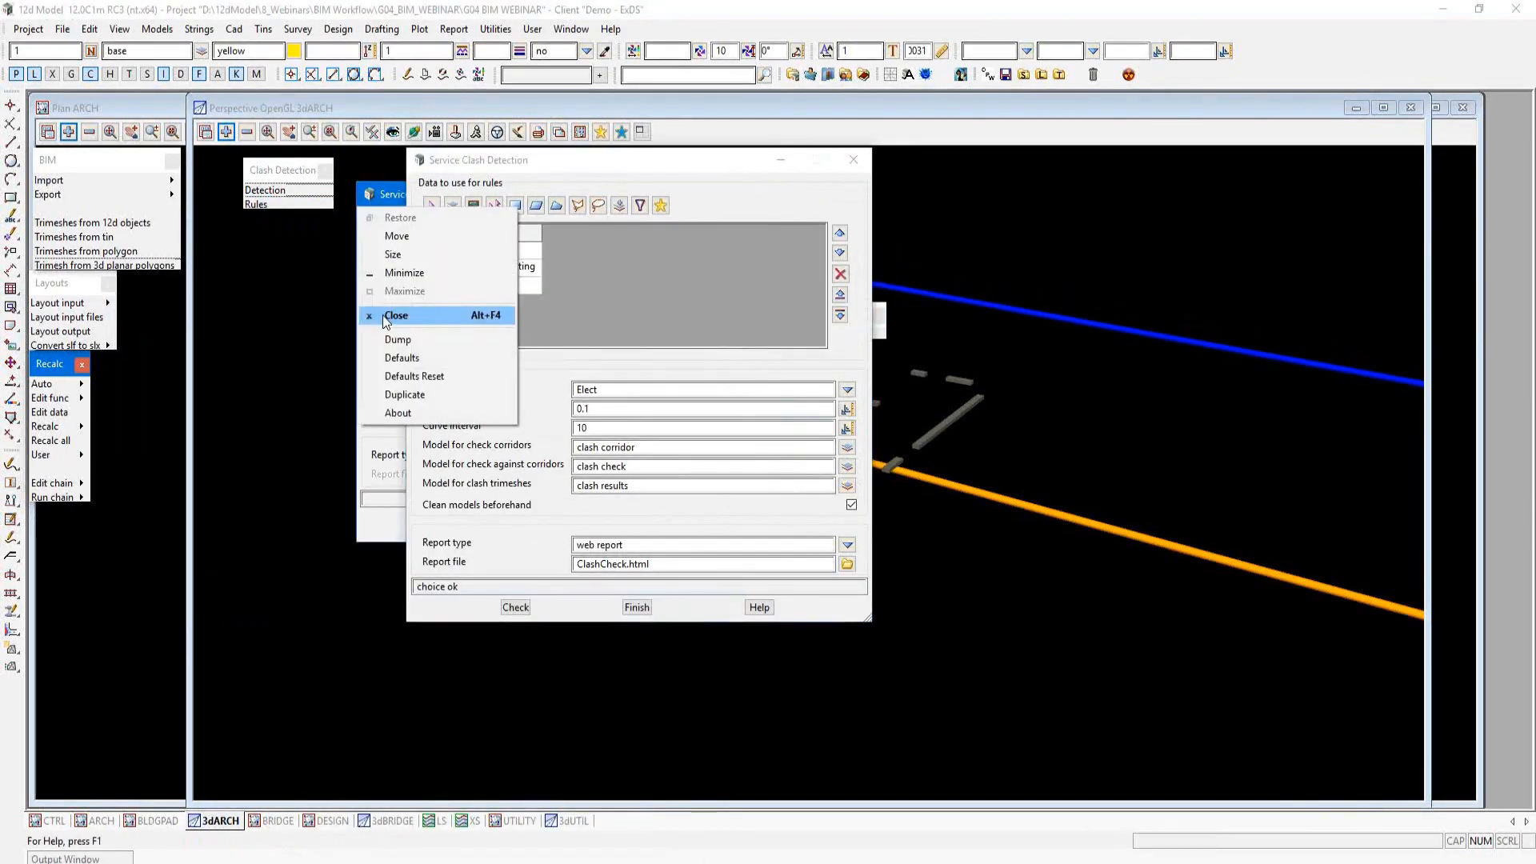
pyautogui.click(388, 316)
pyautogui.moveTo(578, 164); pyautogui.dragTo(908, 188)
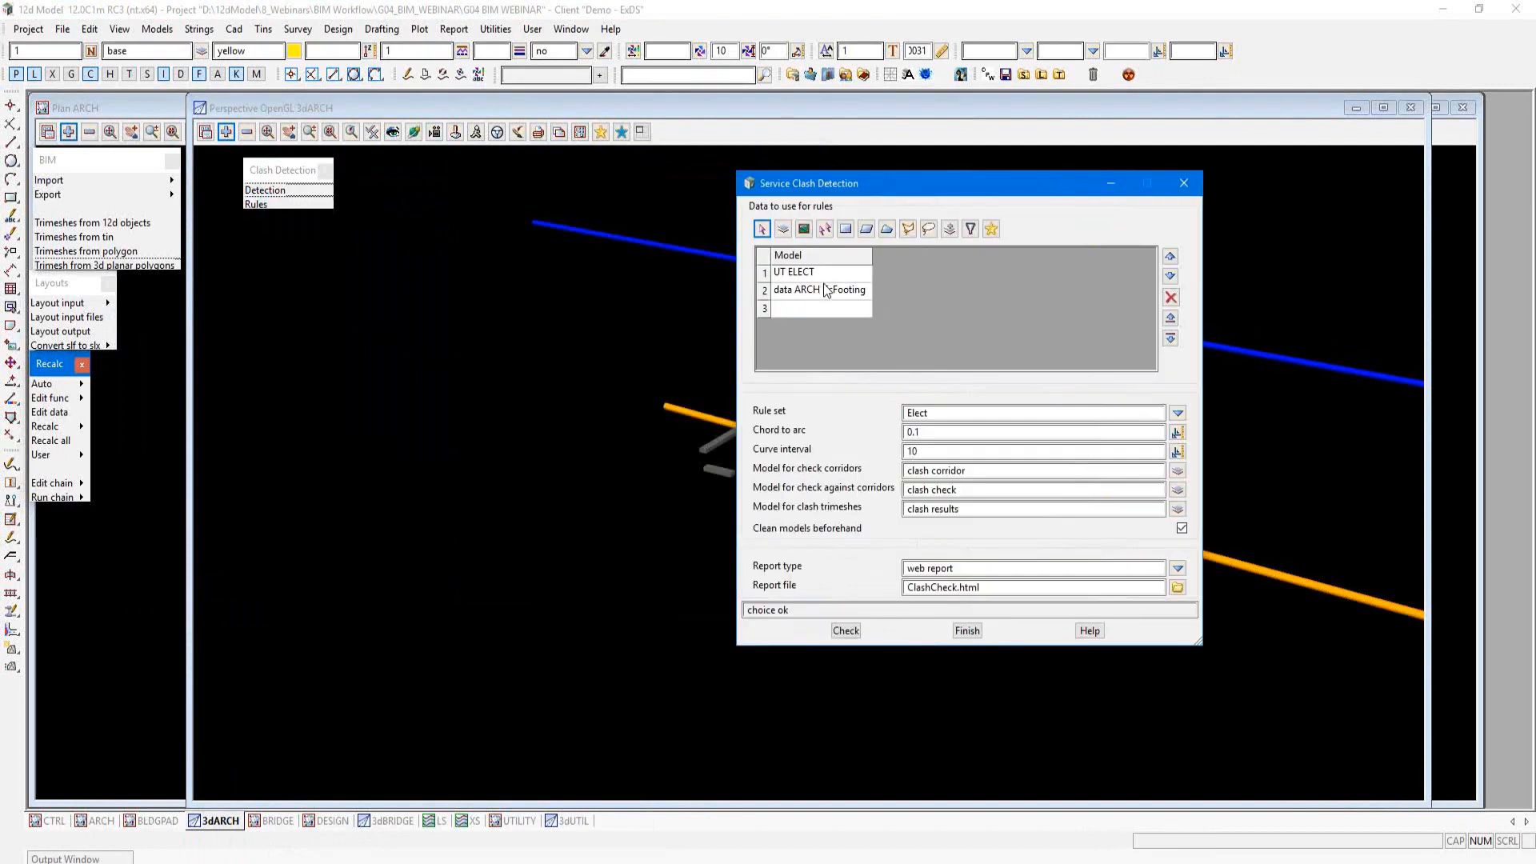
# Step: Review the detection settings and run the clash check on UT ELECT and data ARCH IfcFooting with rule set Elect and web report ClashCheck.html
pyautogui.click(802, 278)
pyautogui.click(808, 295)
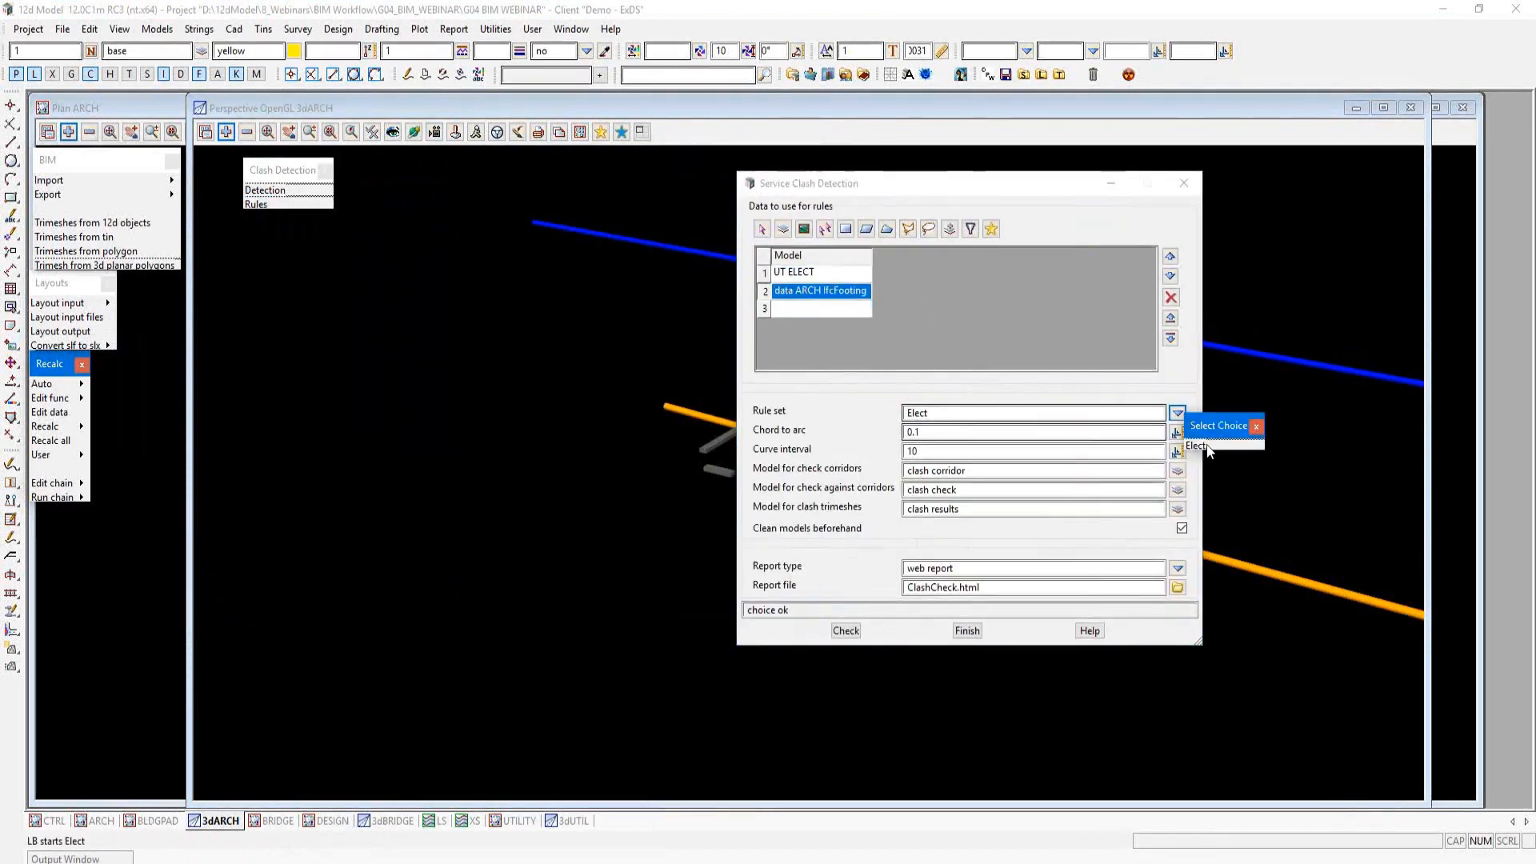
pyautogui.click(996, 422)
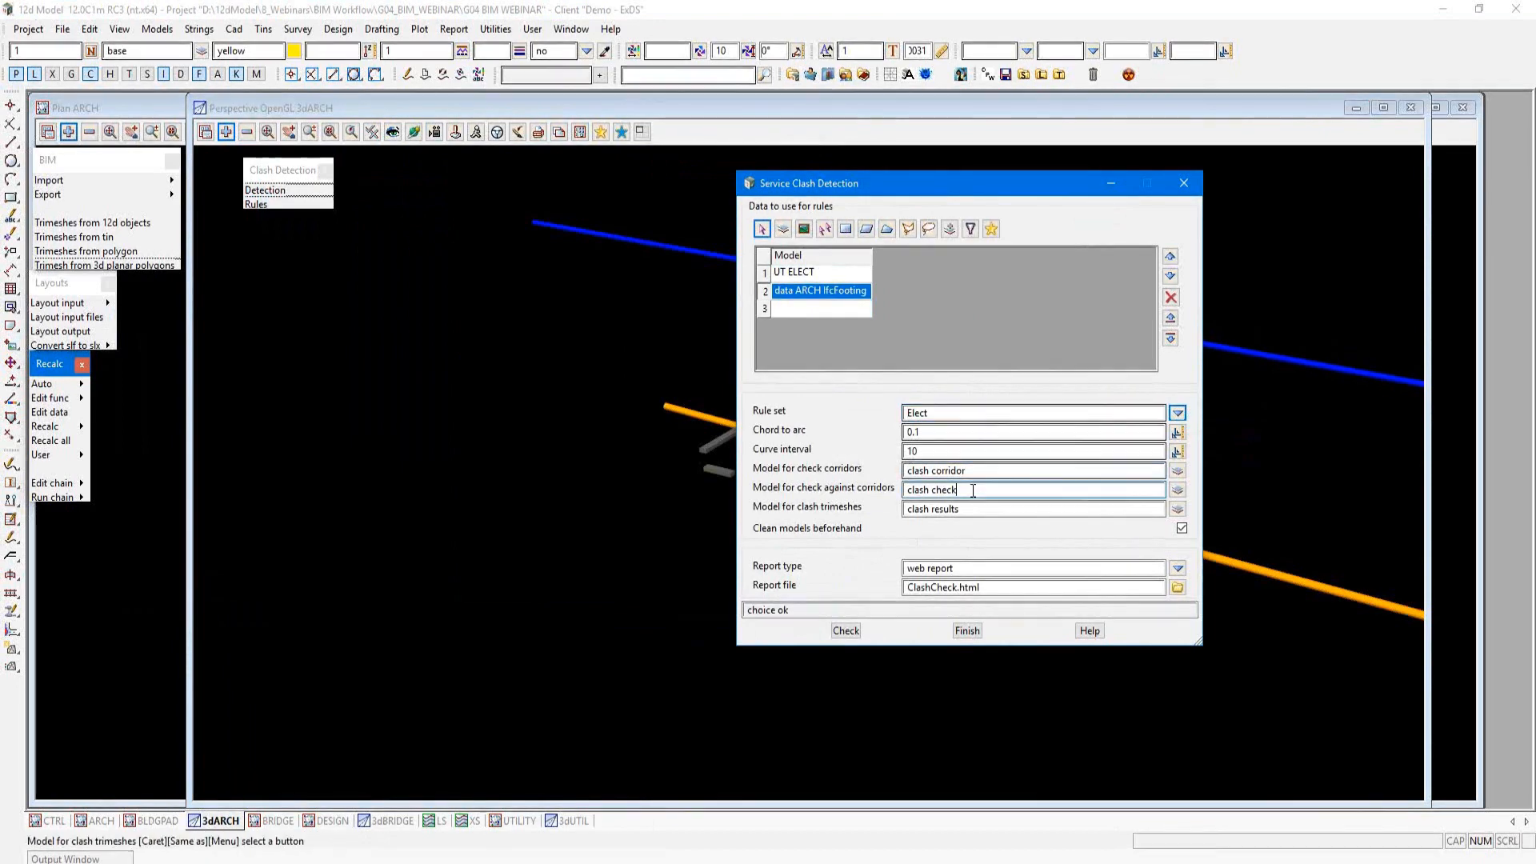
pyautogui.click(995, 506)
pyautogui.click(992, 568)
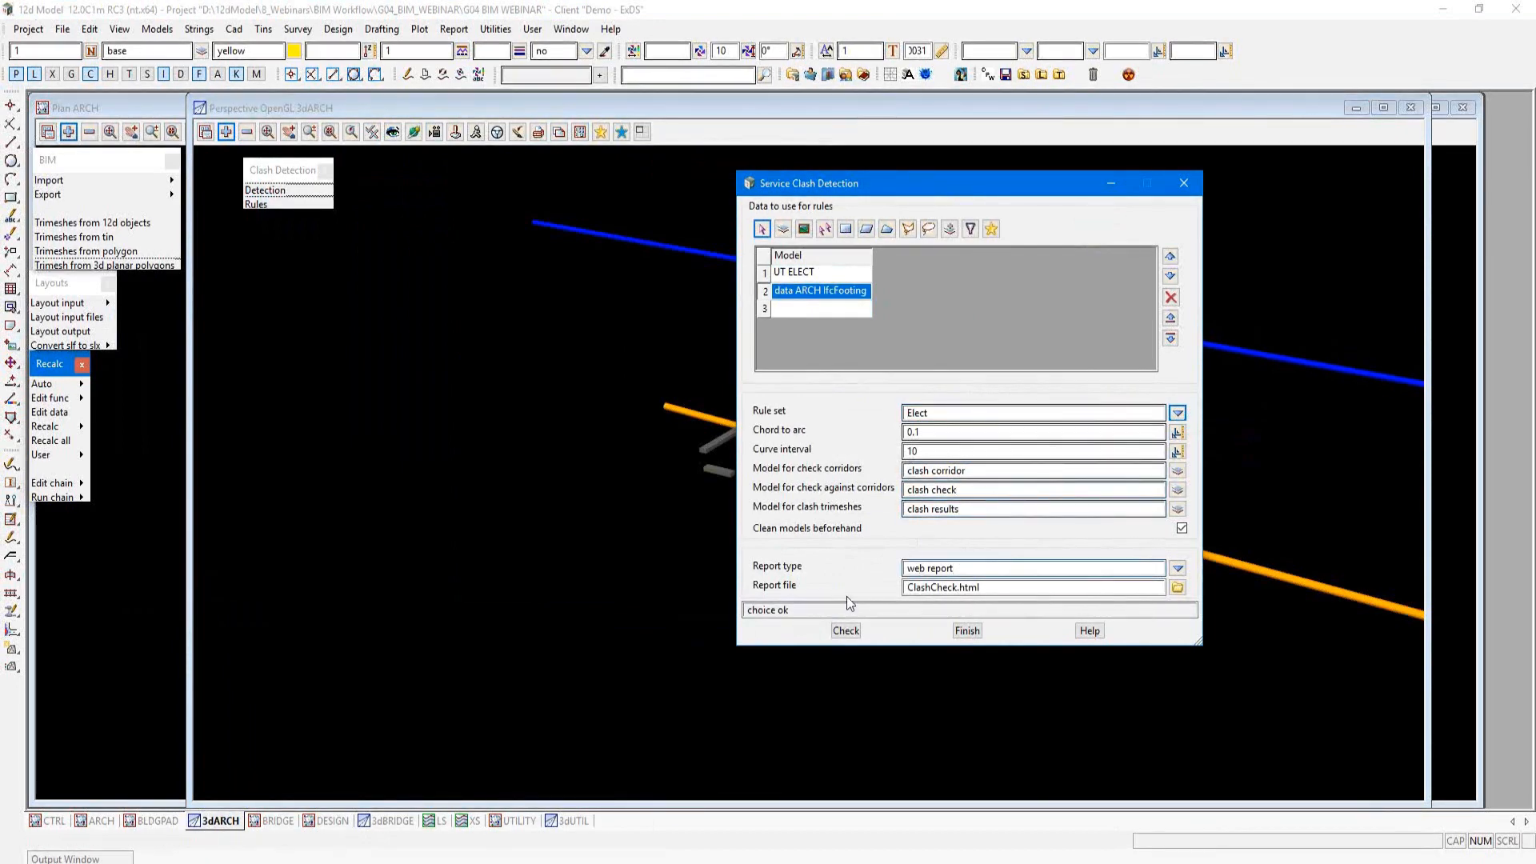
pyautogui.click(844, 633)
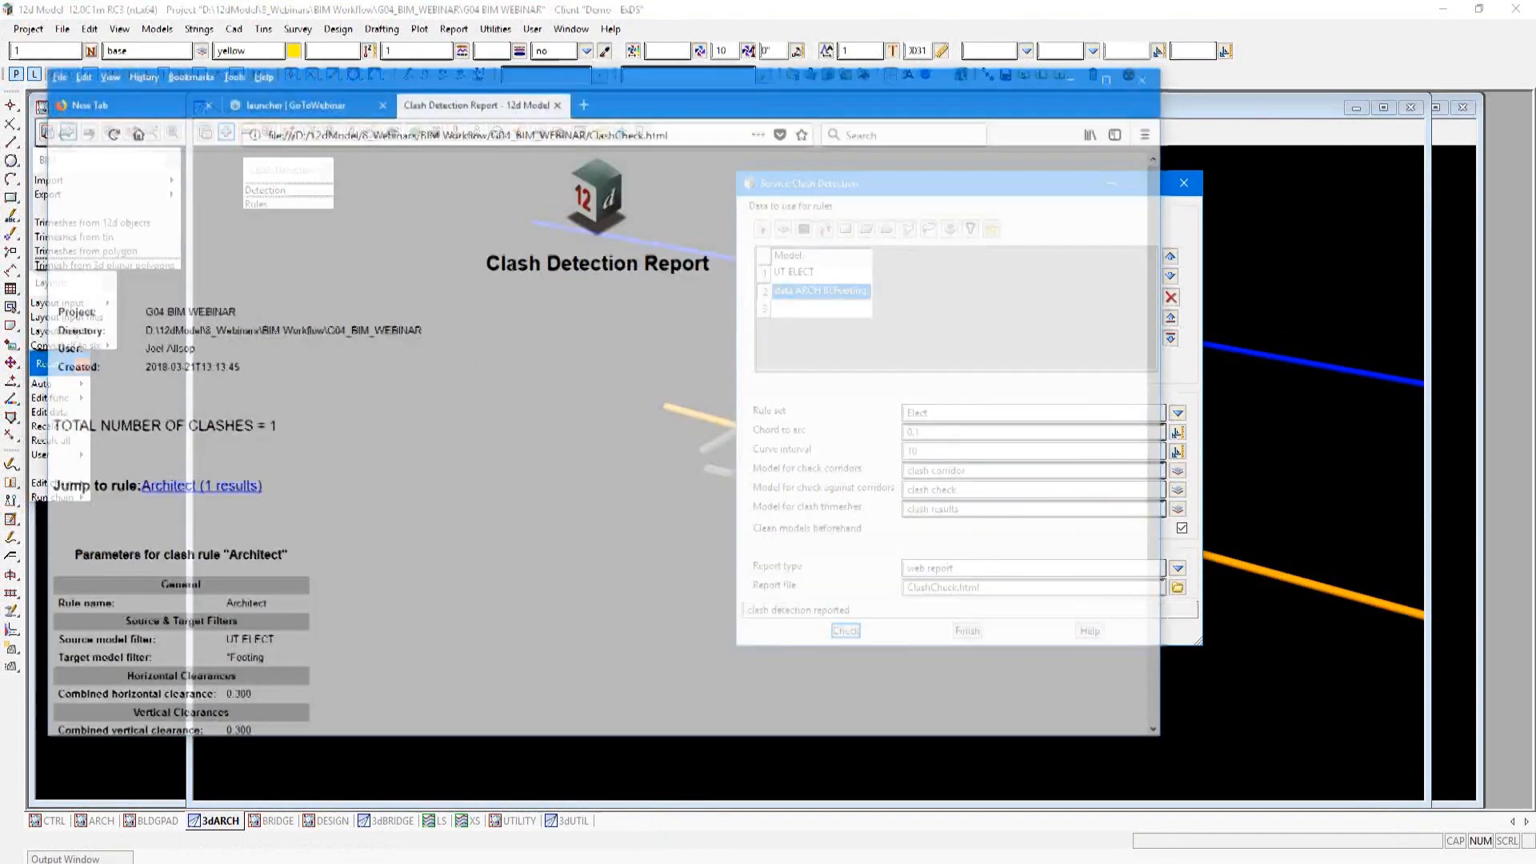
# Step: Read the parameters and clash location table in the Clash Detection Report, then put the report away and close Service Clash Detection
pyautogui.scroll(-3, 536, 305)
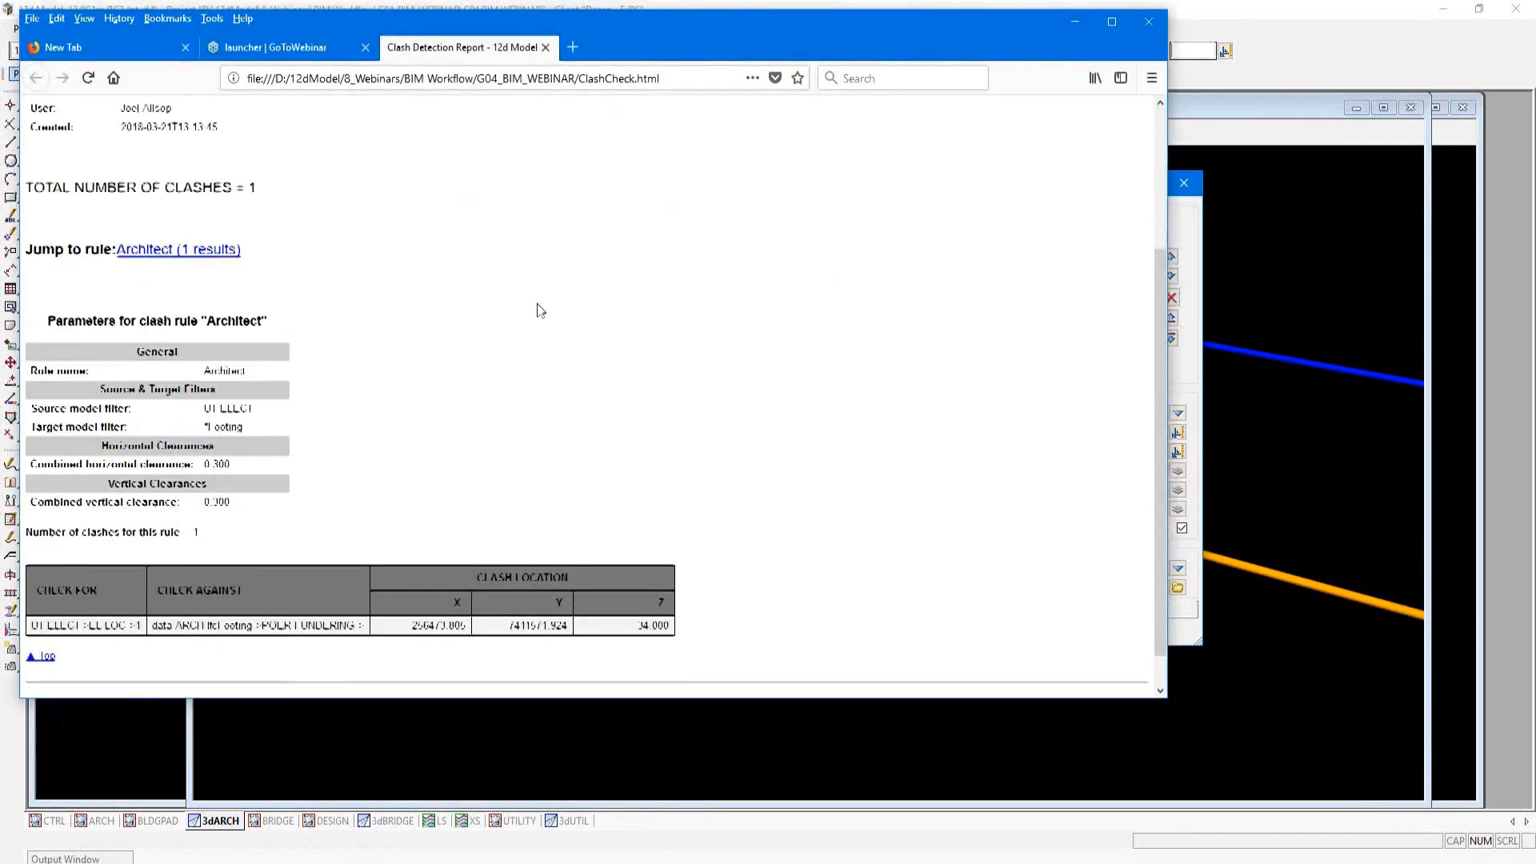
pyautogui.moveTo(60, 588); pyautogui.dragTo(225, 590)
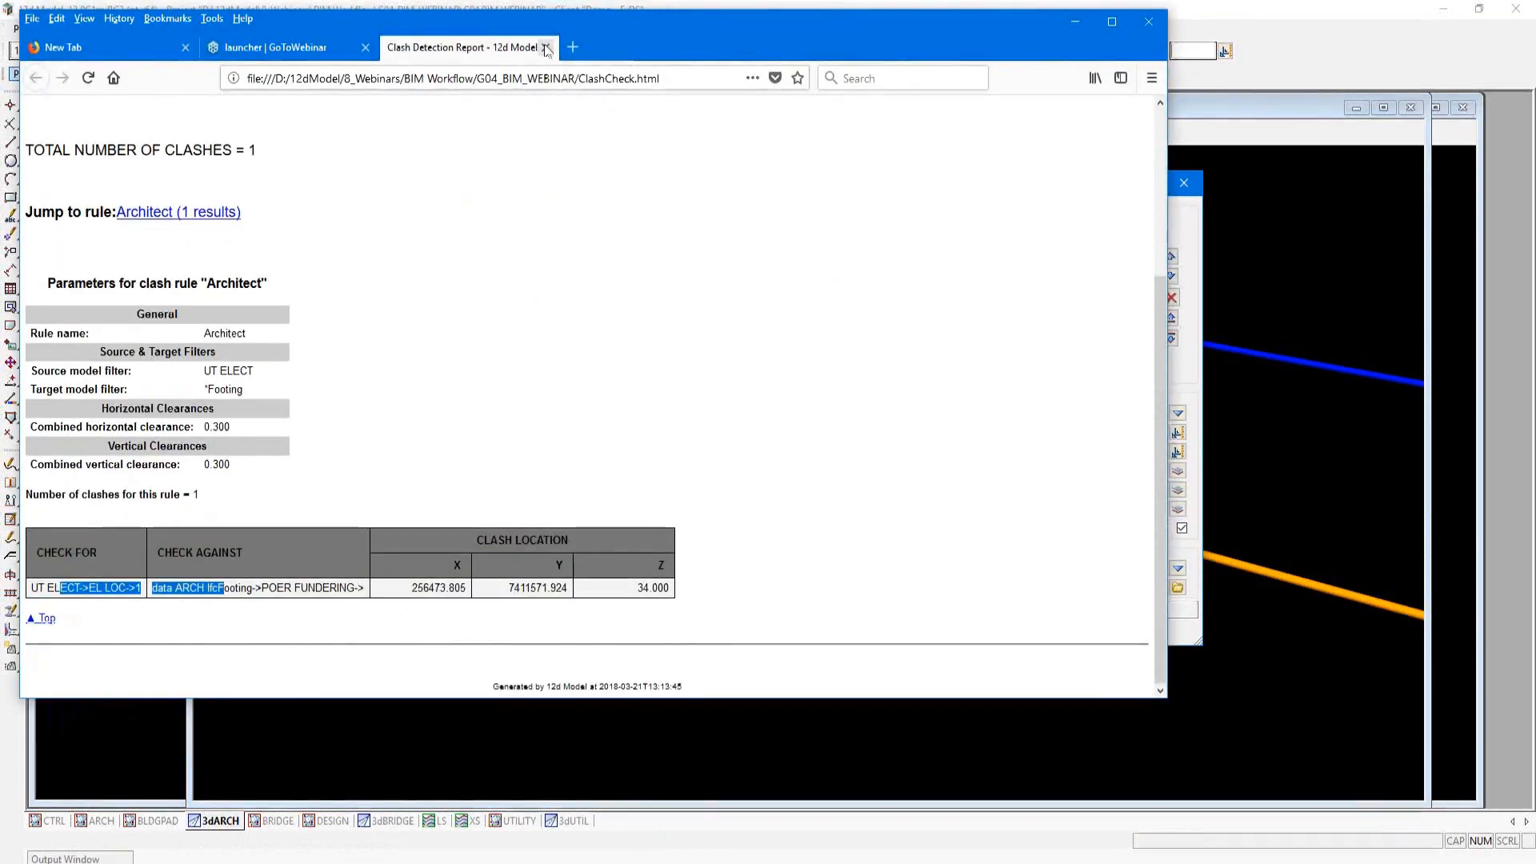
pyautogui.click(1077, 26)
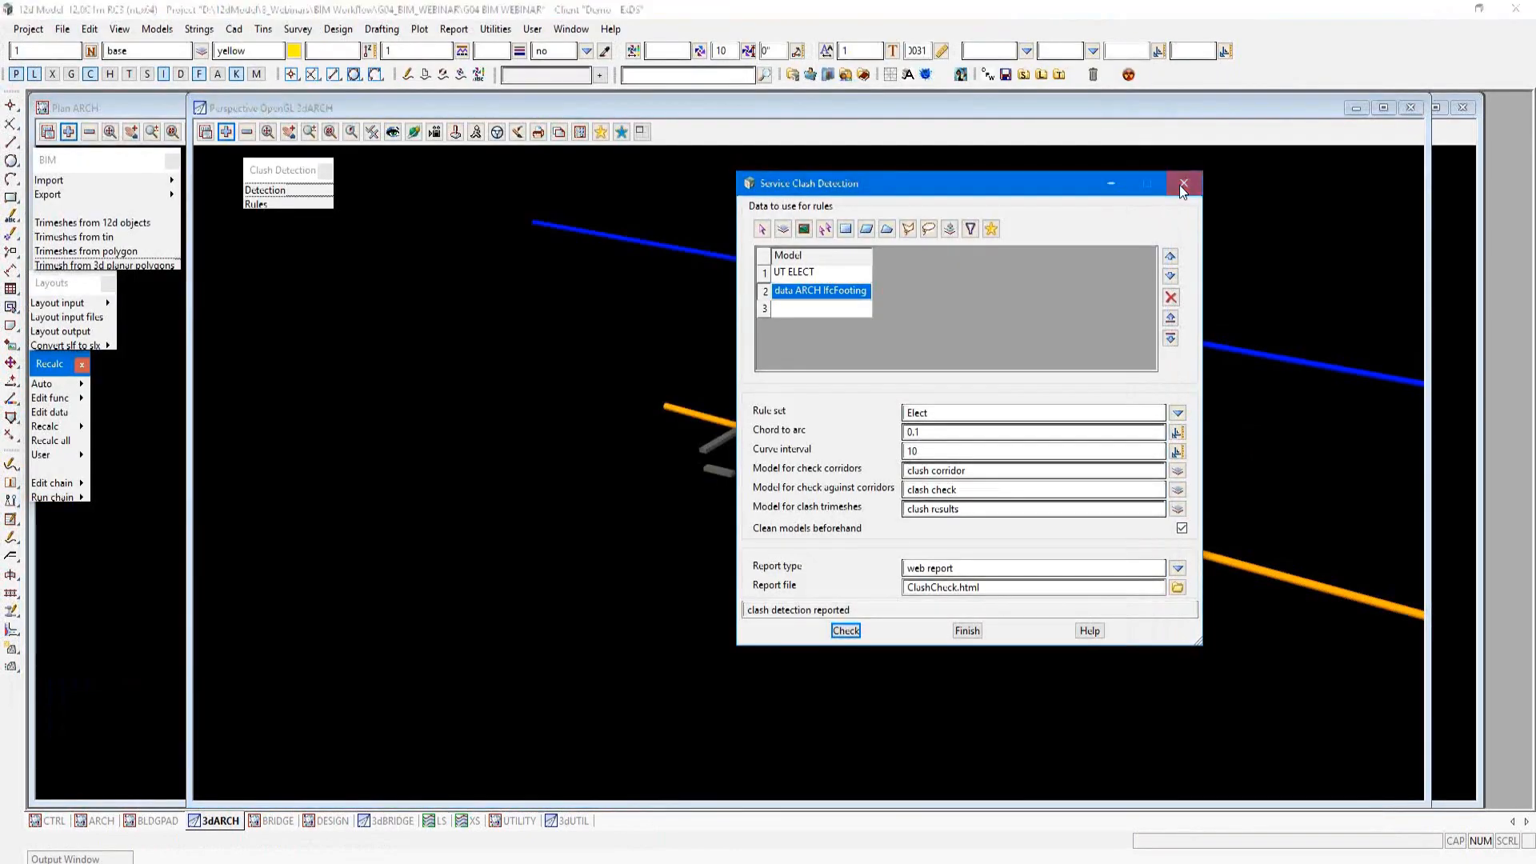
pyautogui.click(1180, 185)
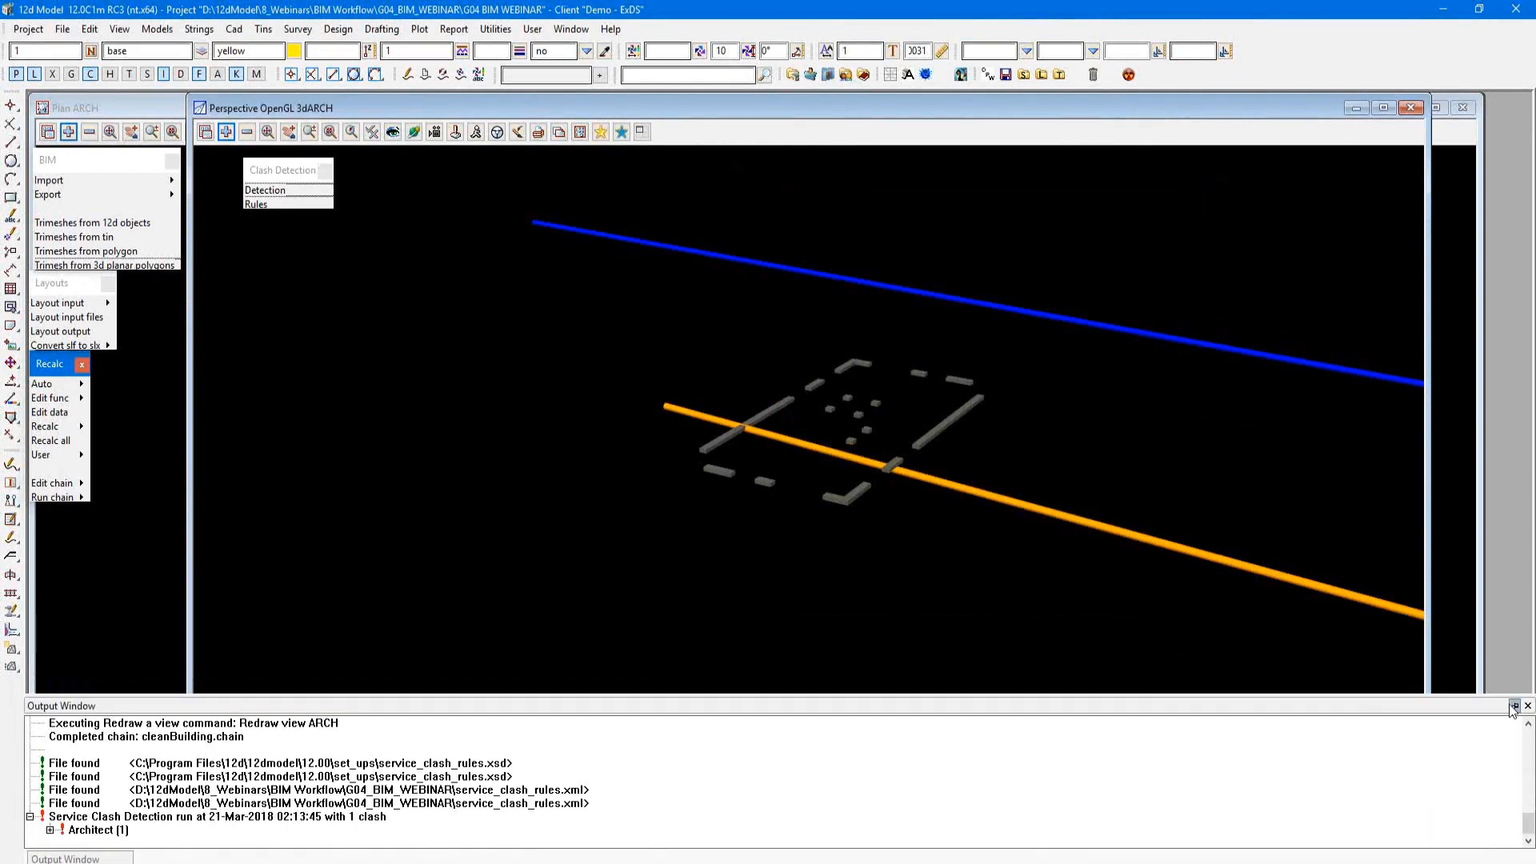
# Step: Locate the Architect rule's clash from the Output Window in the 3dARCH view and examine the area in the BLDGPAD plan
pyautogui.click(50, 833)
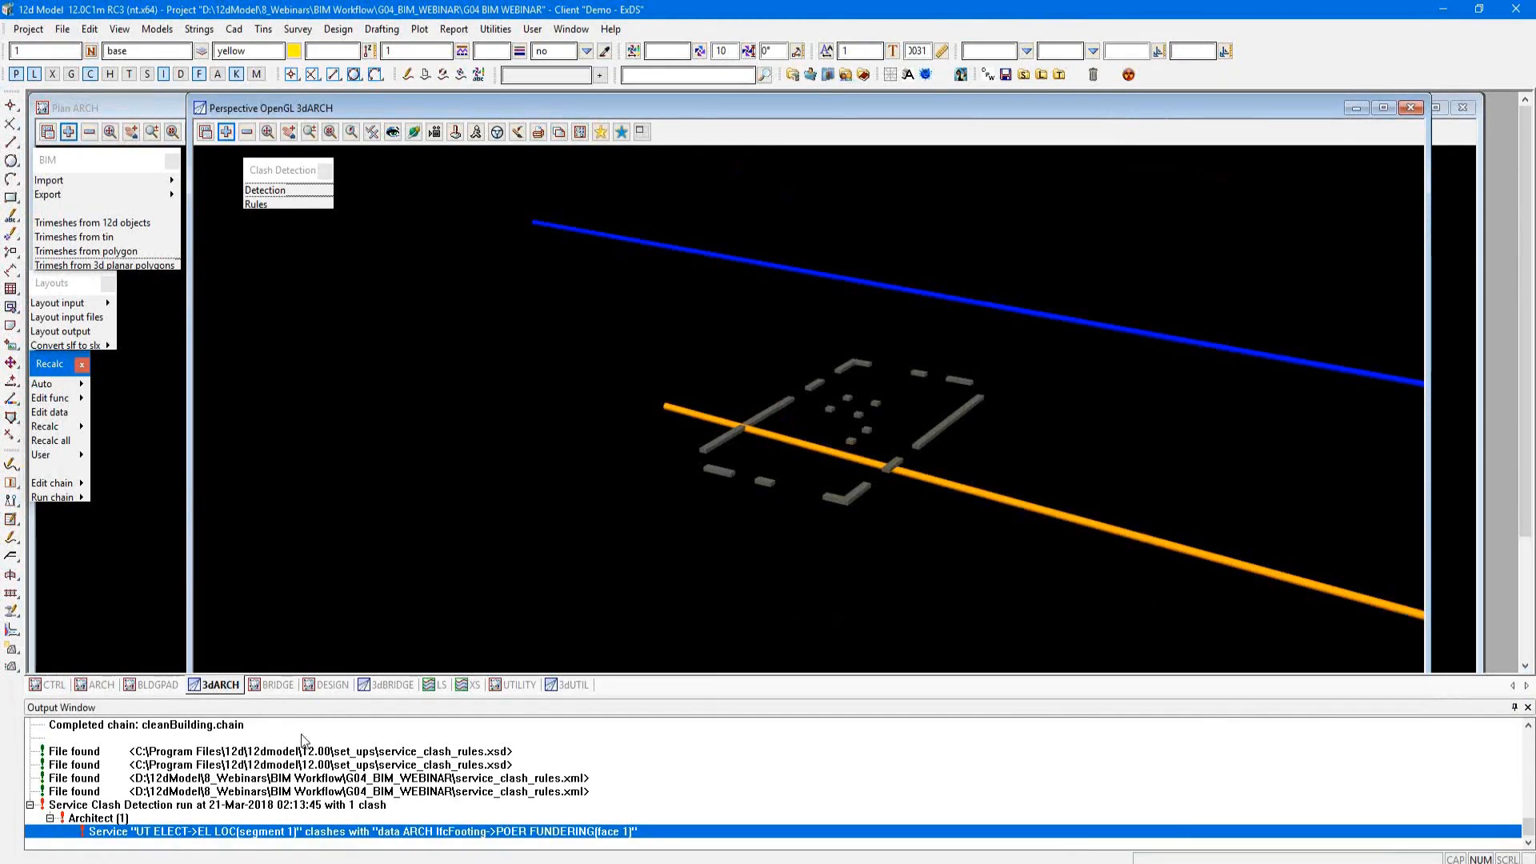
pyautogui.doubleClick(245, 833)
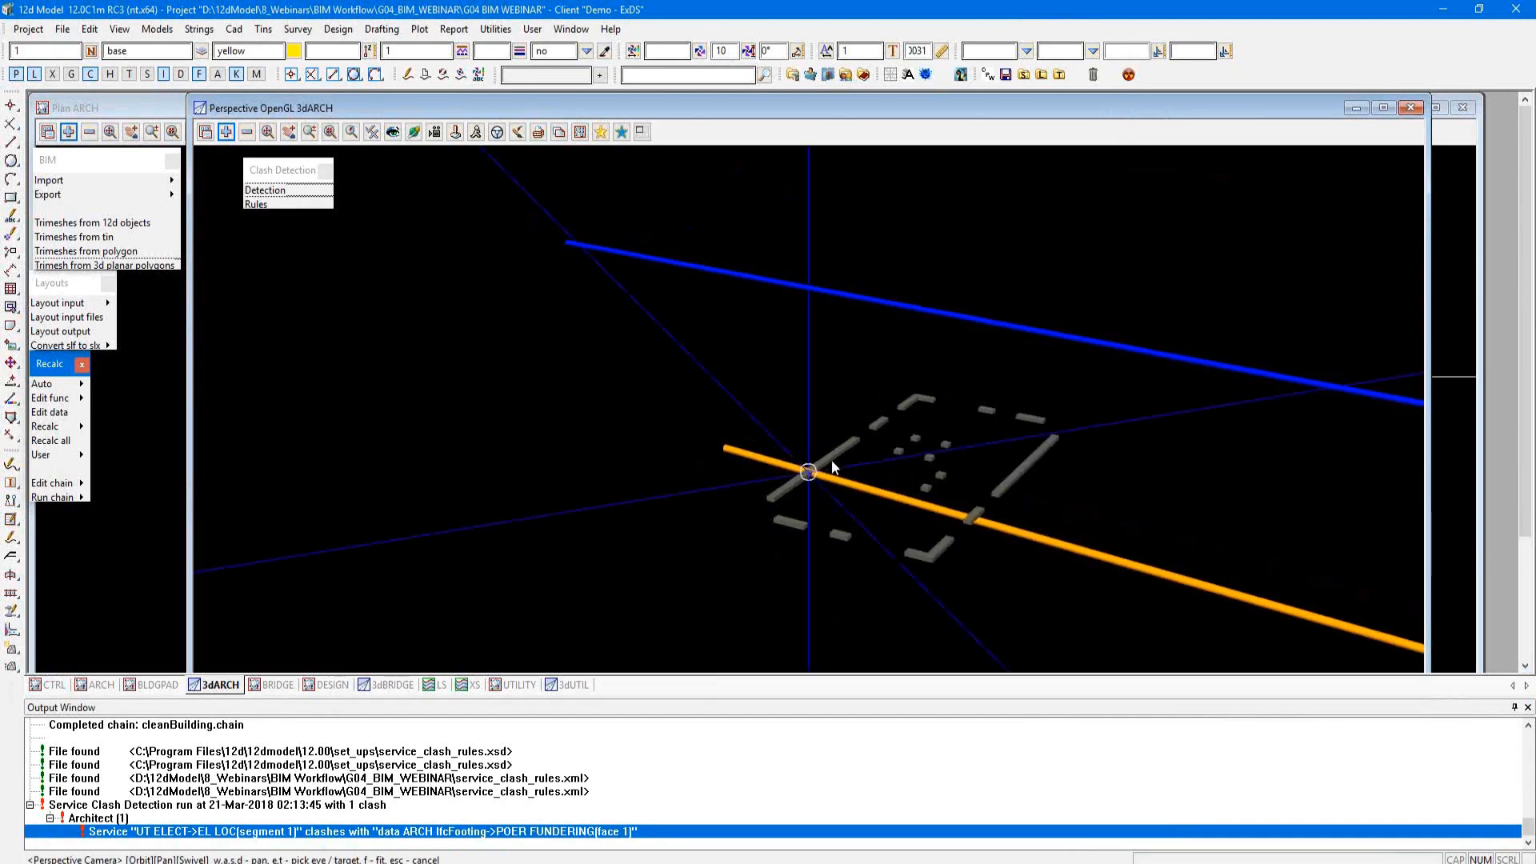
pyautogui.click(104, 688)
pyautogui.click(159, 688)
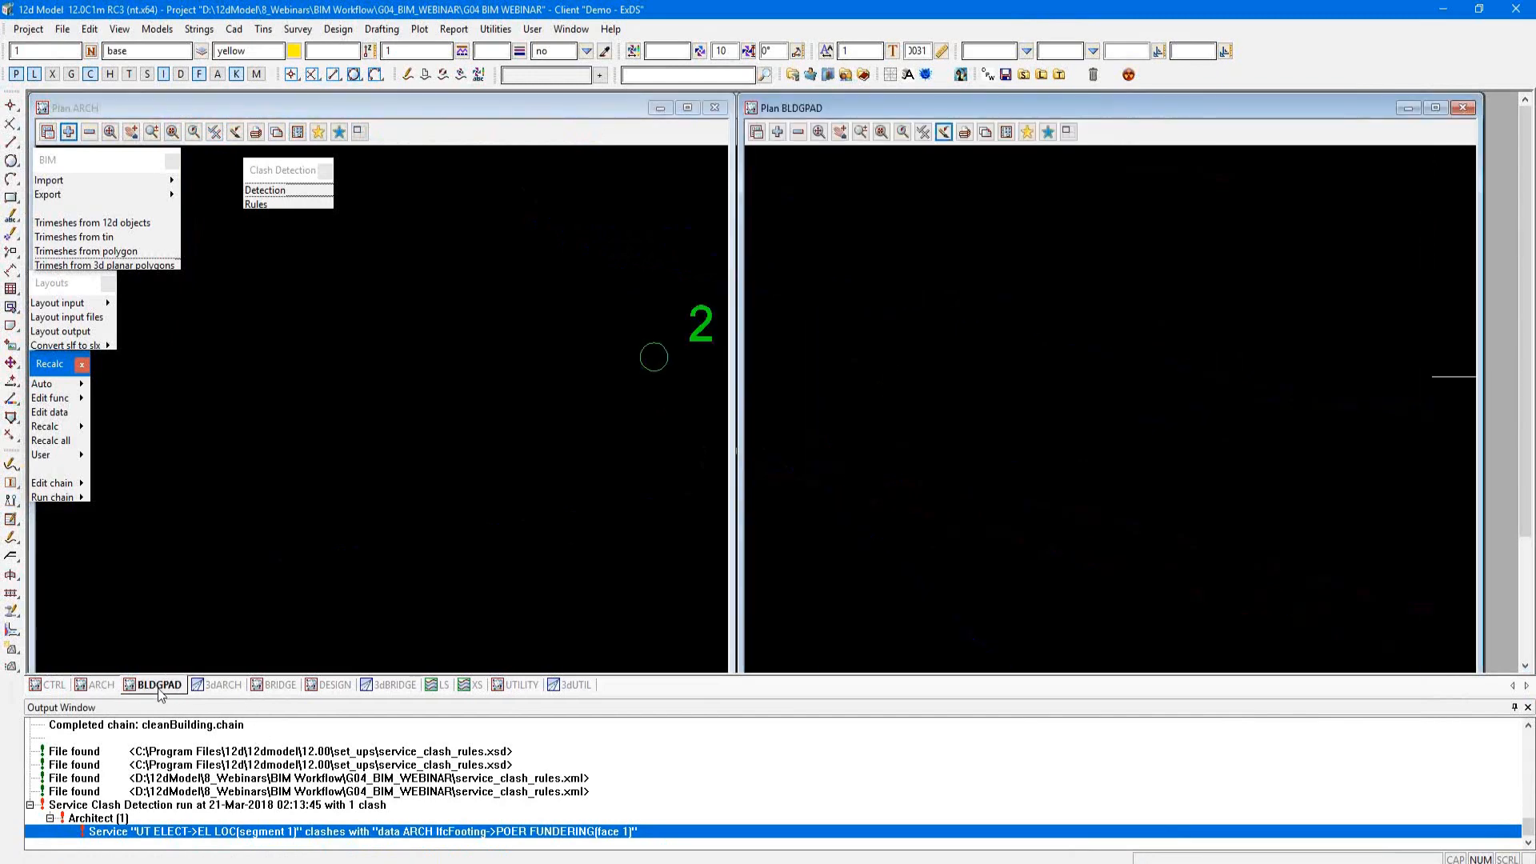
pyautogui.scroll(3, 901, 367)
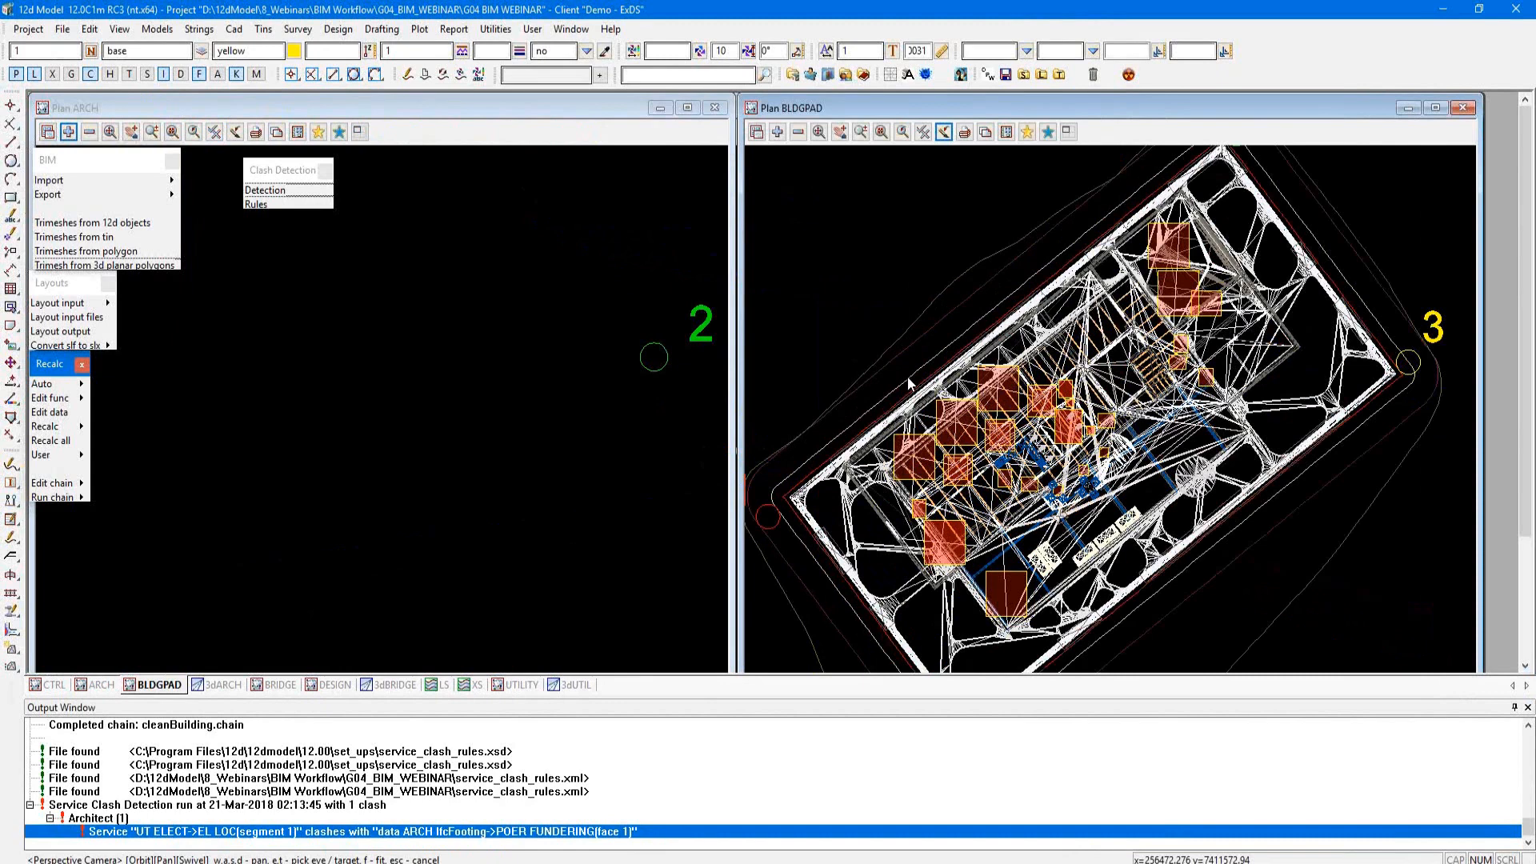
pyautogui.scroll(2, 910, 384)
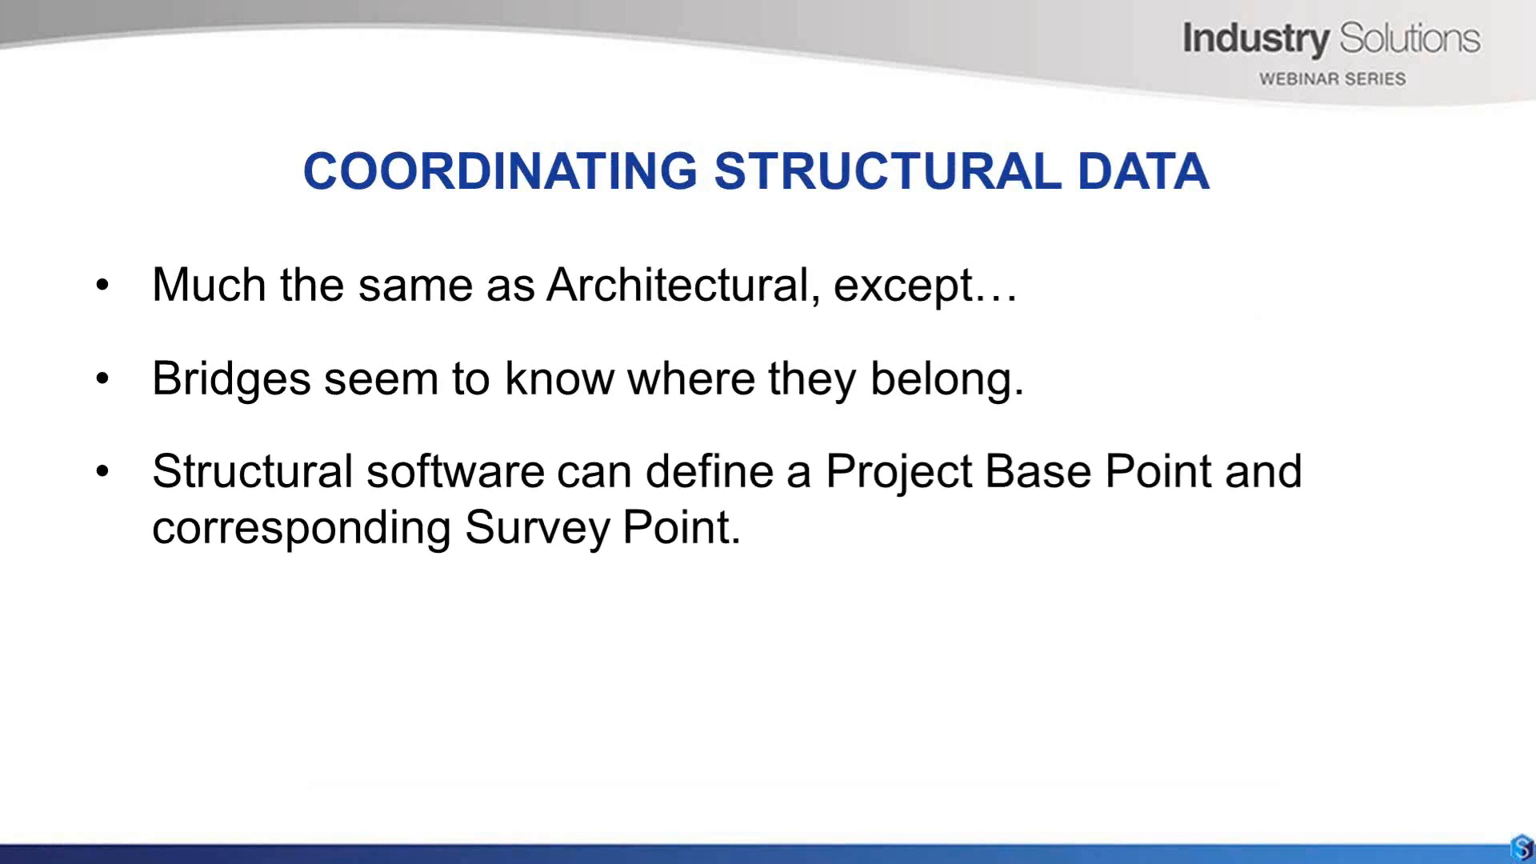
pyautogui.press('Right')
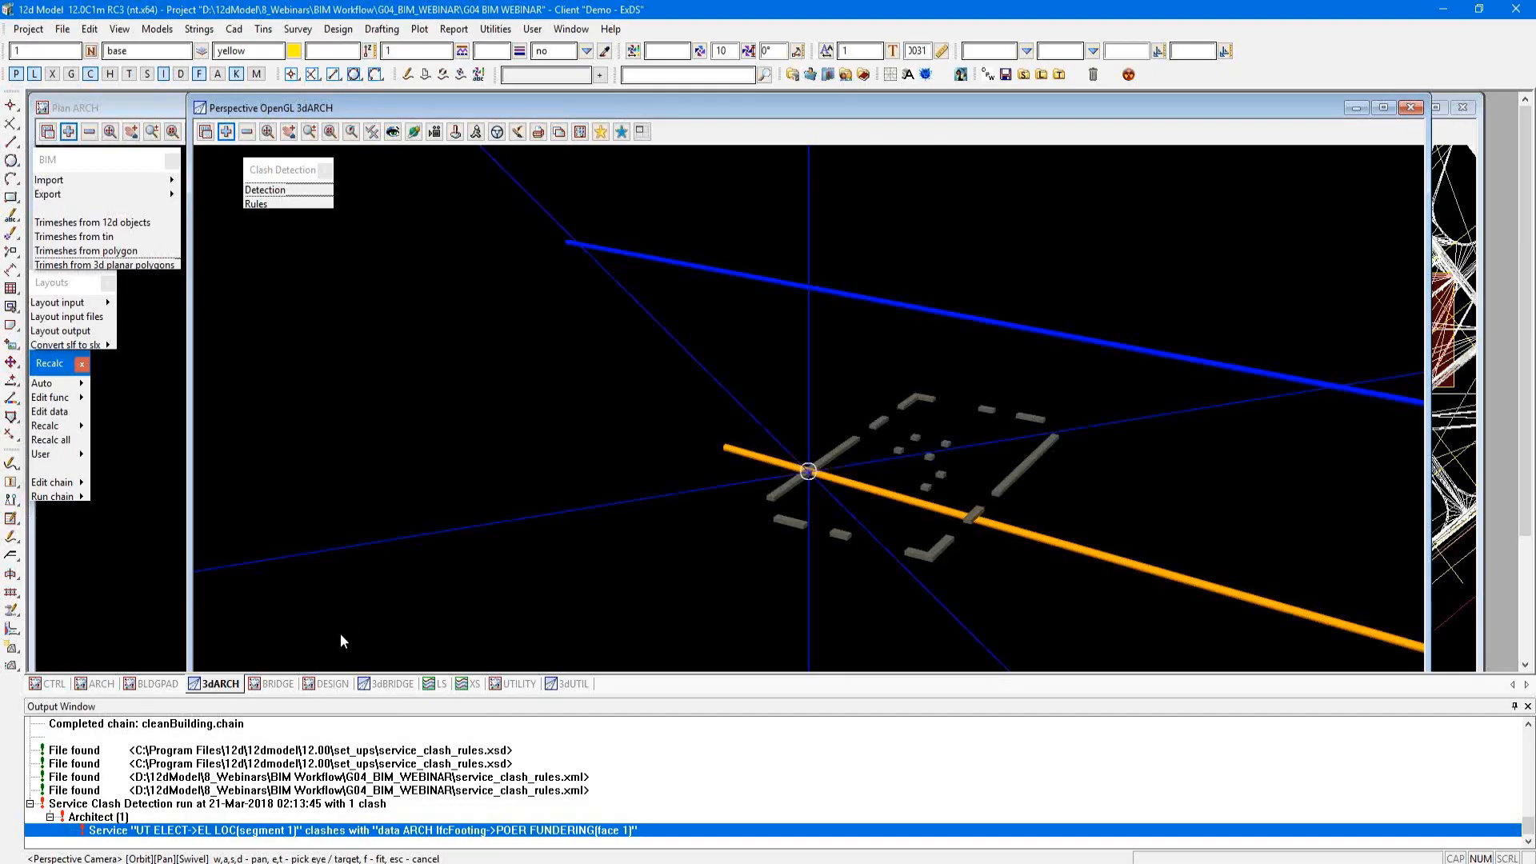
# Step: Bring up the BRIDGE and DESIGN plan views, widen DESIGN around the road crossing, and close the Clash Detection menu
pyautogui.click(276, 685)
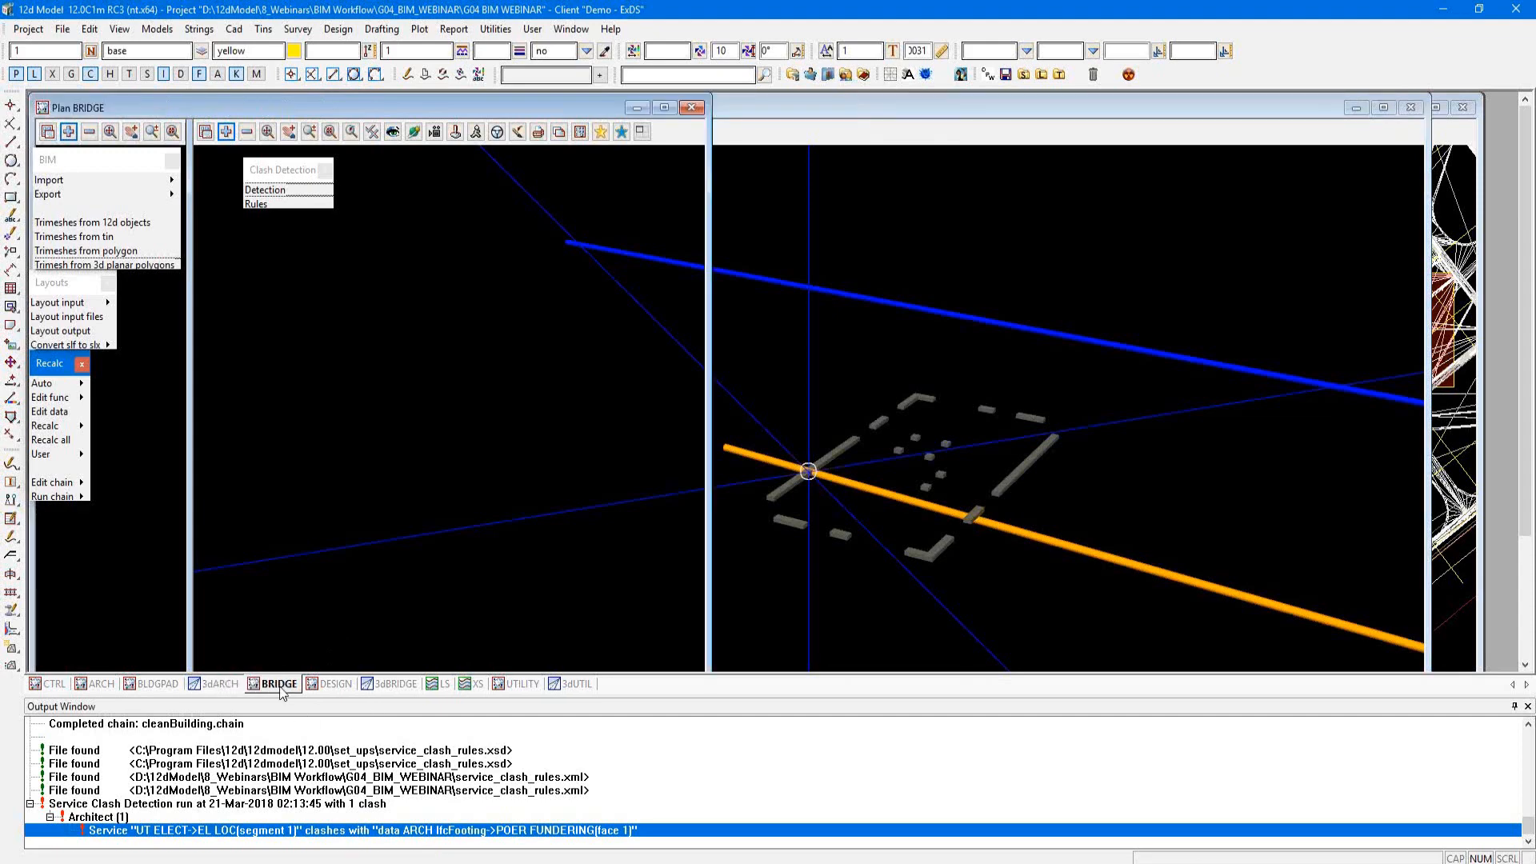
pyautogui.click(335, 685)
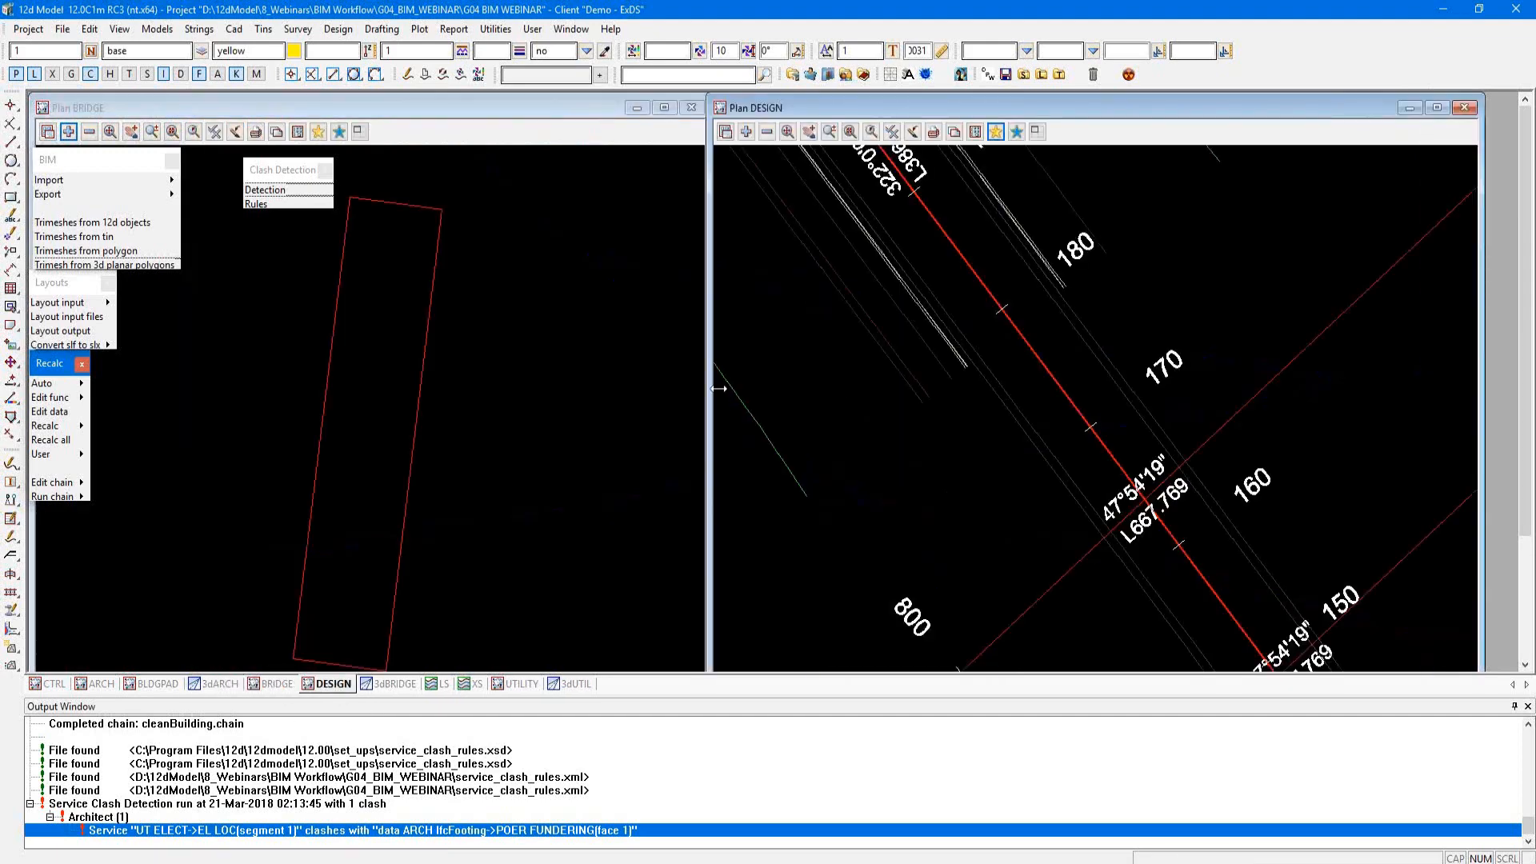
pyautogui.moveTo(709, 377); pyautogui.dragTo(232, 360)
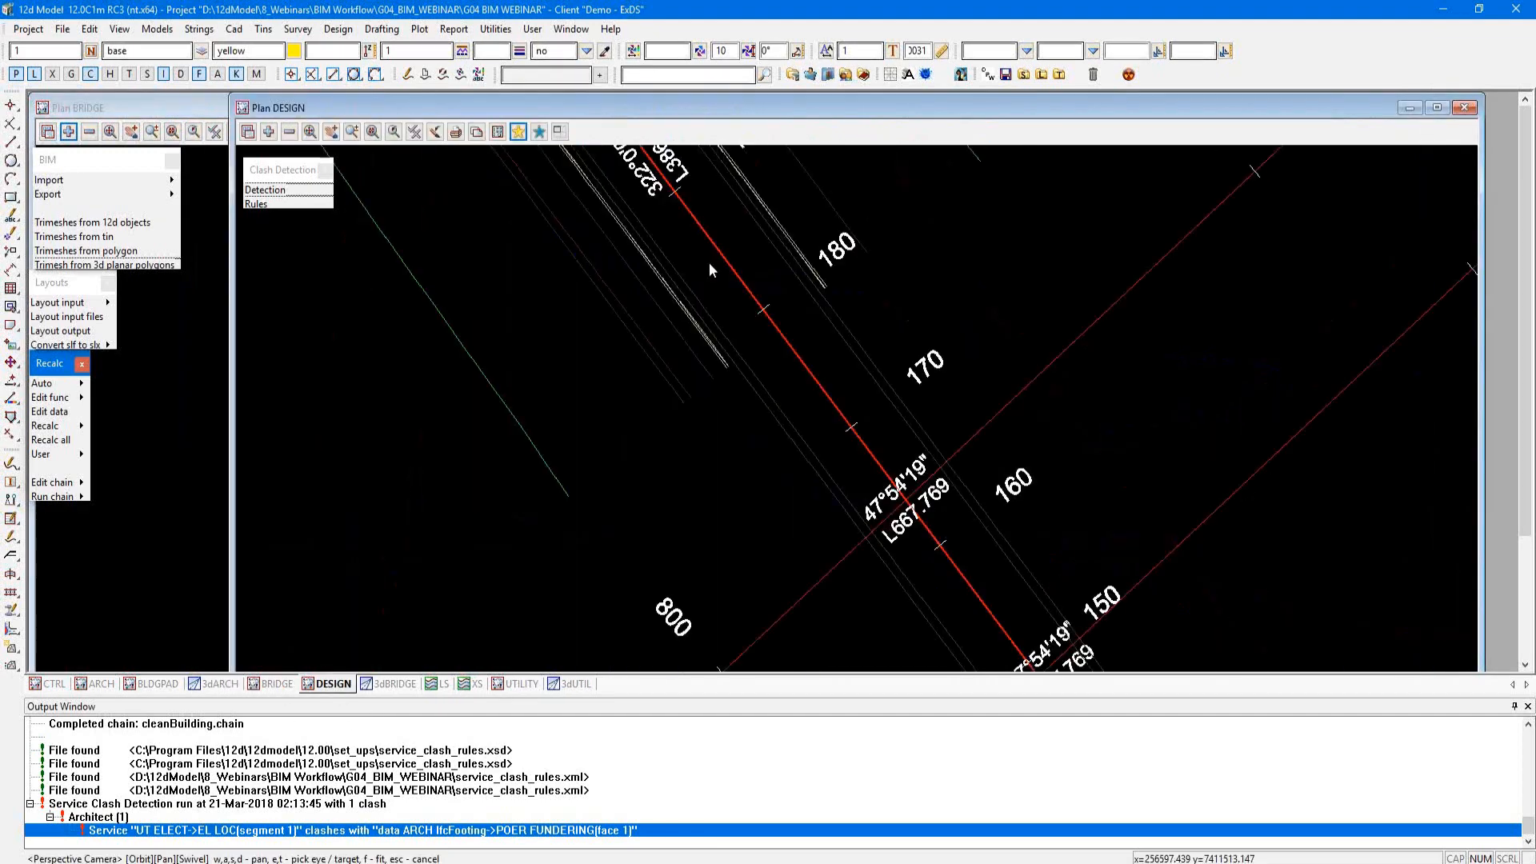
pyautogui.scroll(-2, 709, 264)
pyautogui.scroll(-1, 709, 262)
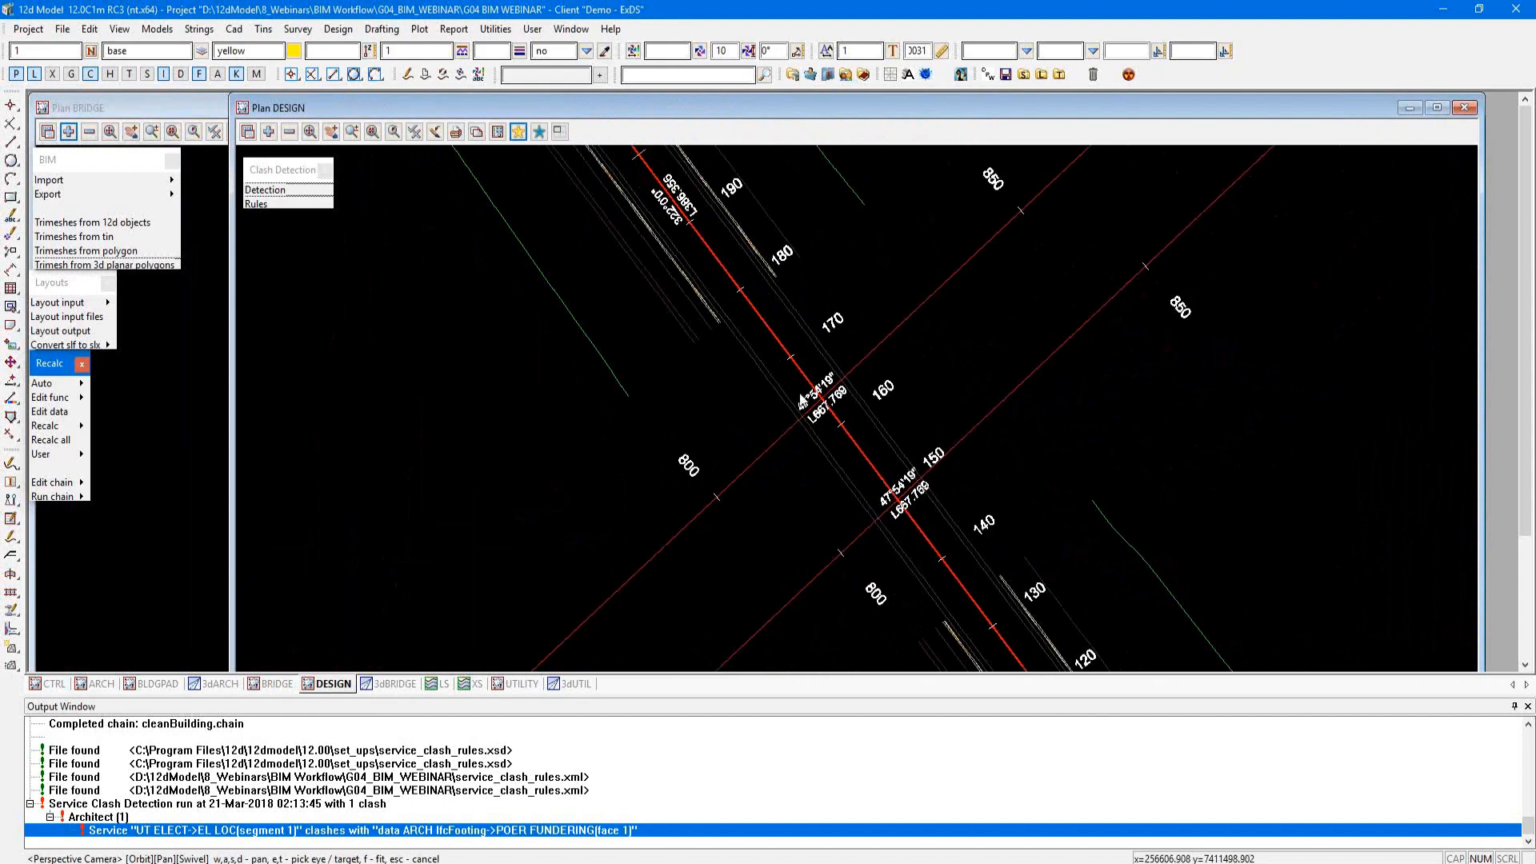
pyautogui.click(326, 171)
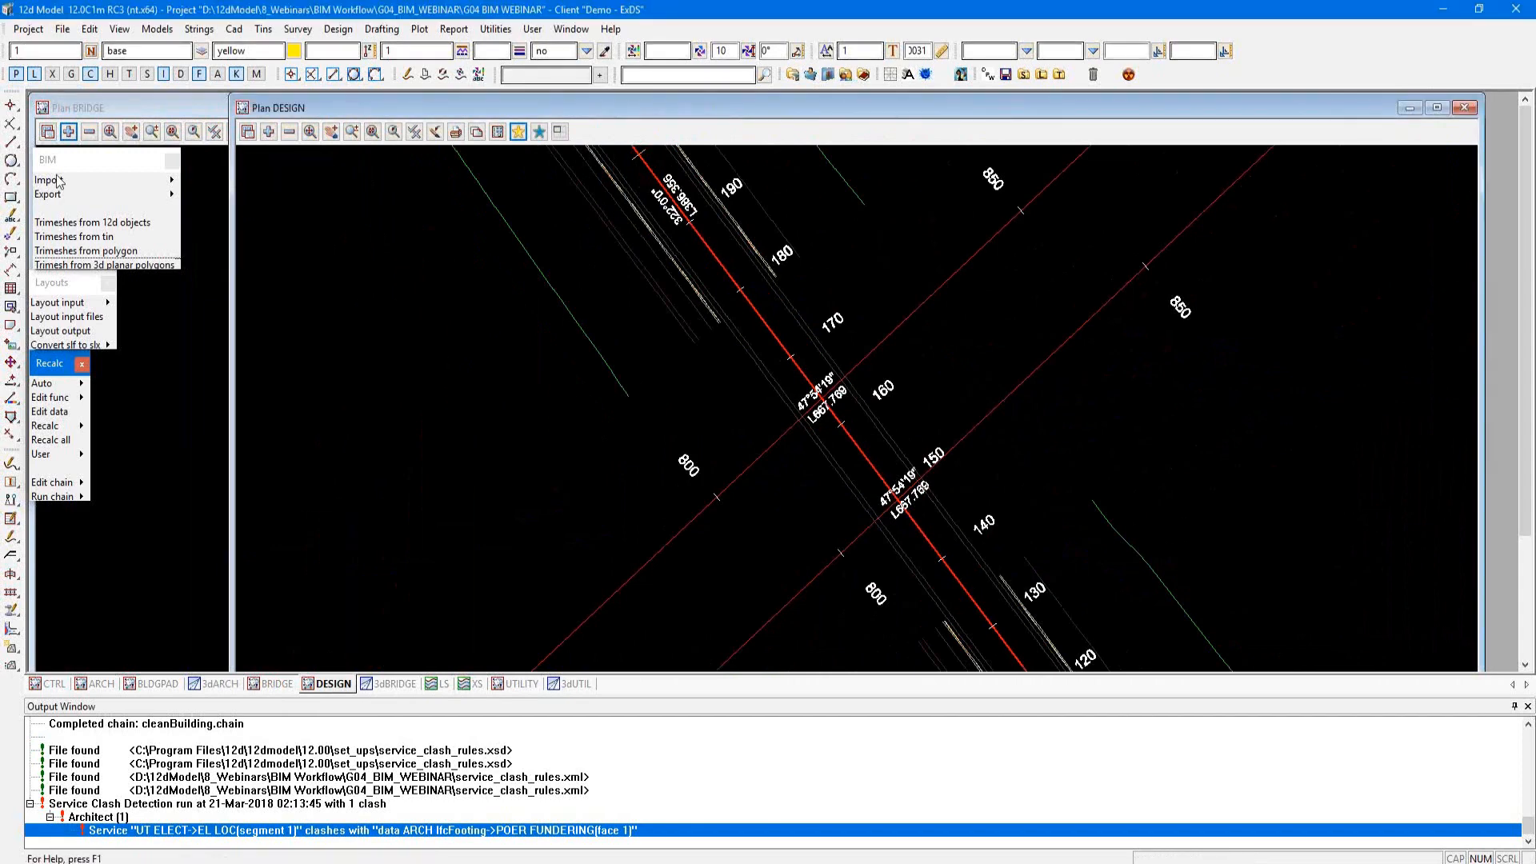
# Step: Start an IFC import with the IFC Express Reader and select Bridge.ifc from the project's data folder
pyautogui.click(171, 183)
pyautogui.click(213, 206)
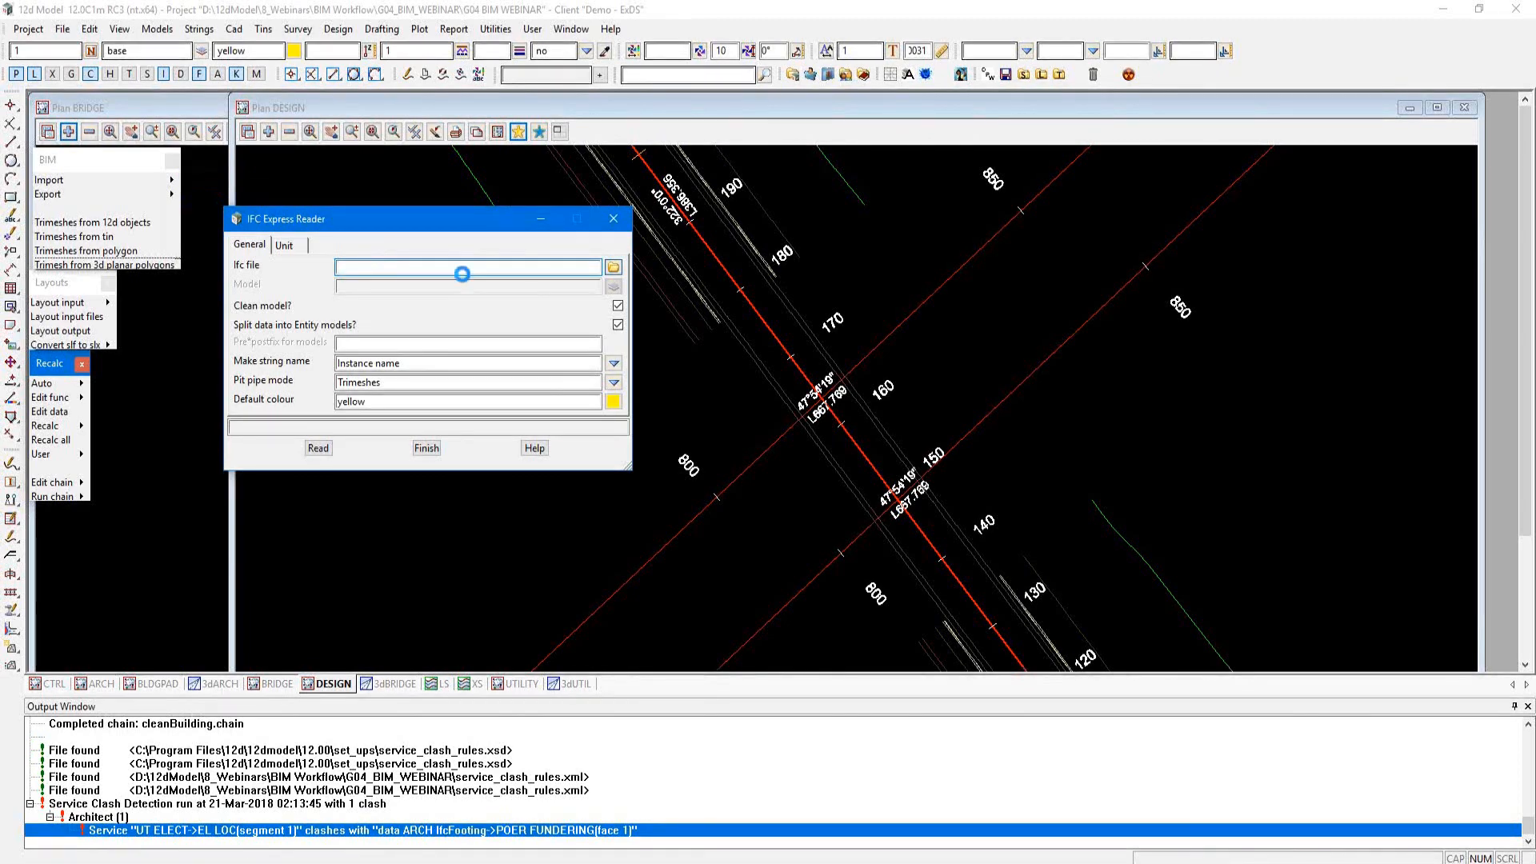
pyautogui.click(614, 266)
pyautogui.click(641, 513)
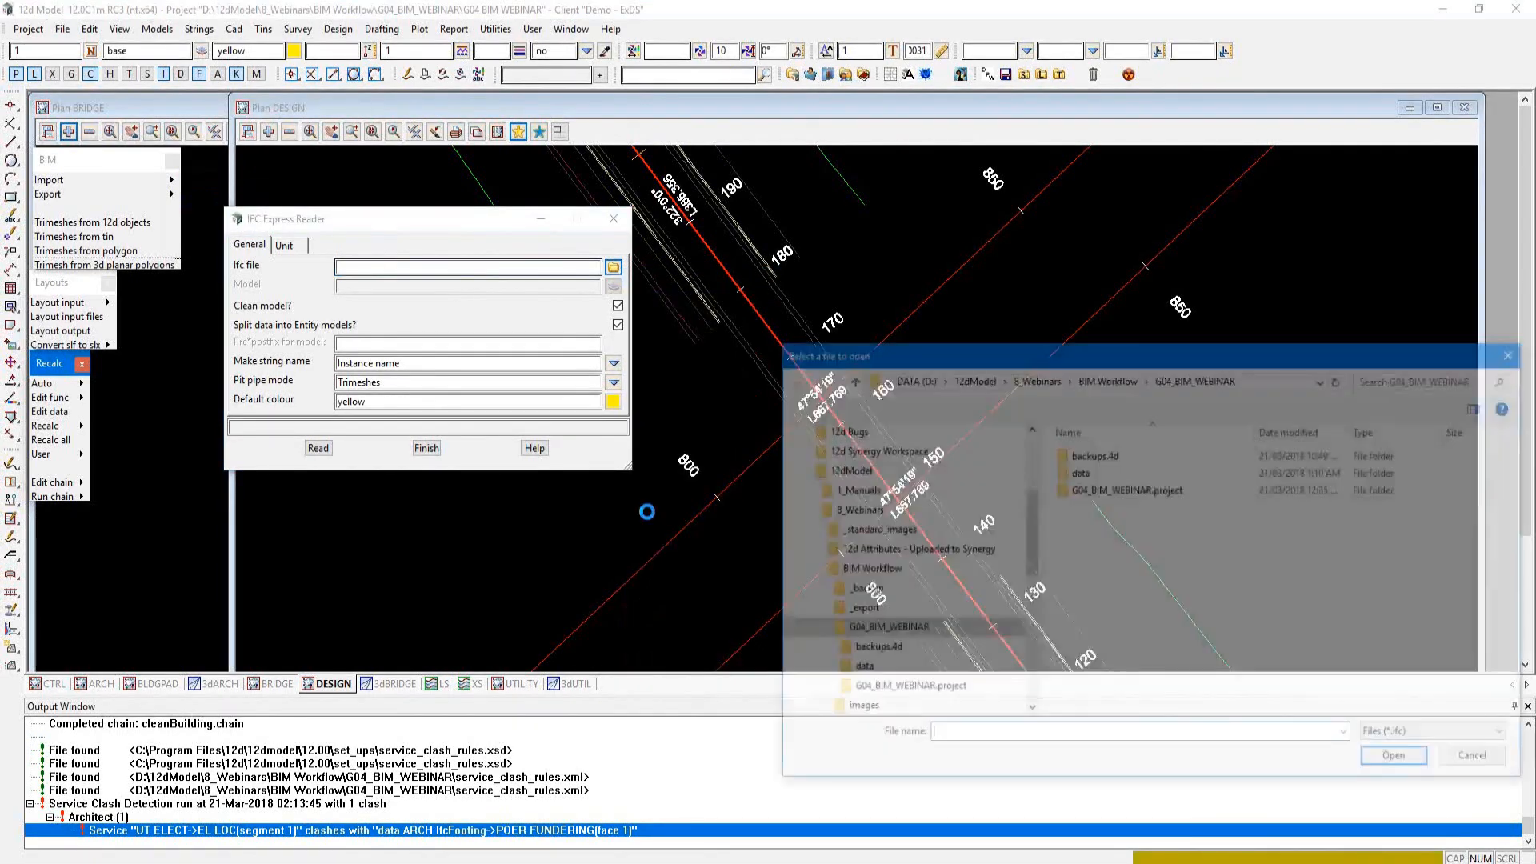
pyautogui.click(1091, 472)
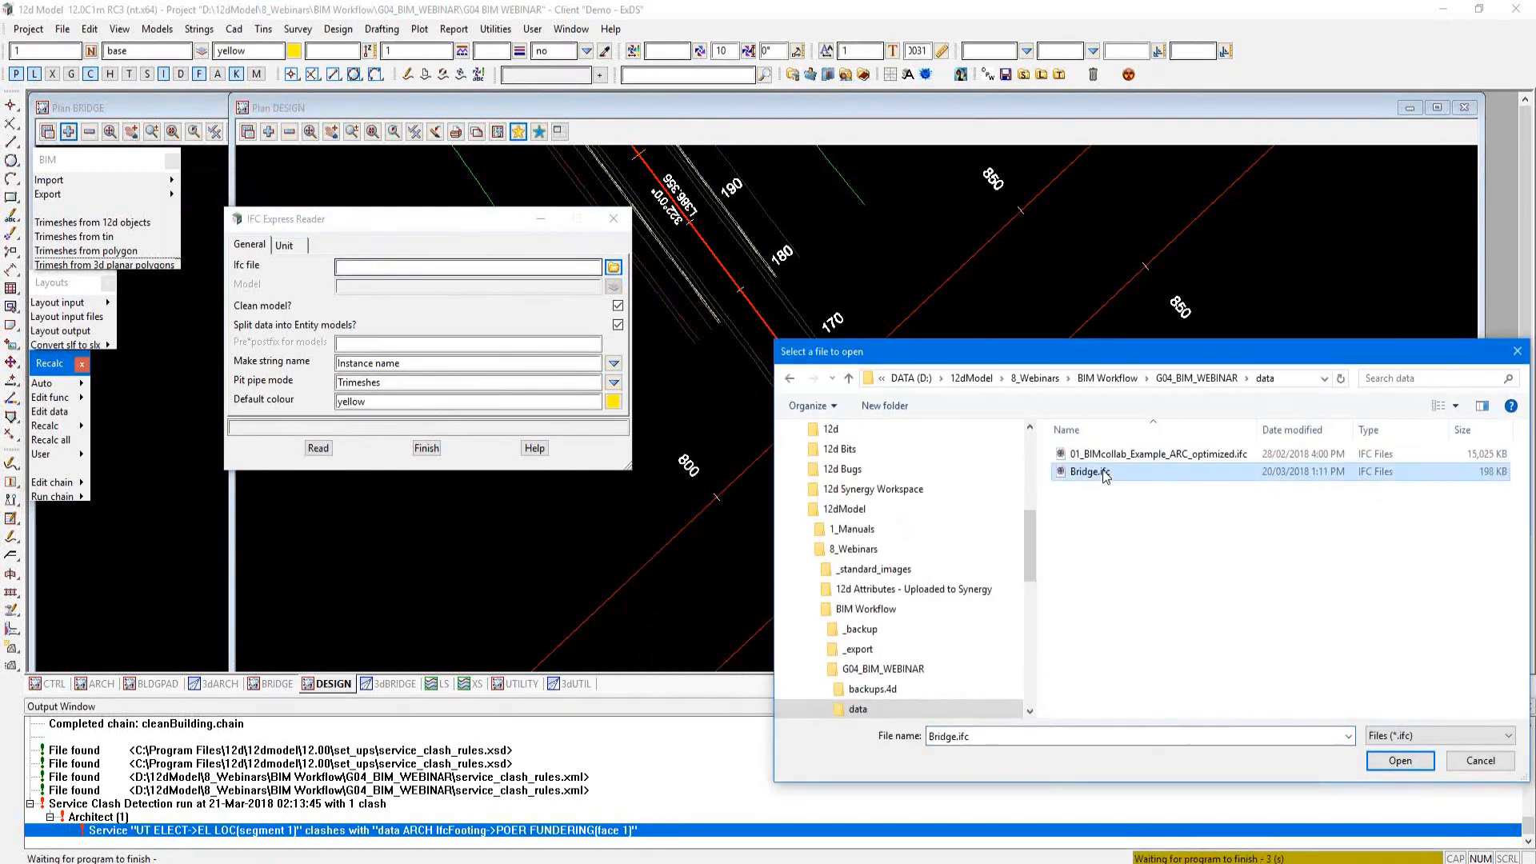
pyautogui.click(1398, 761)
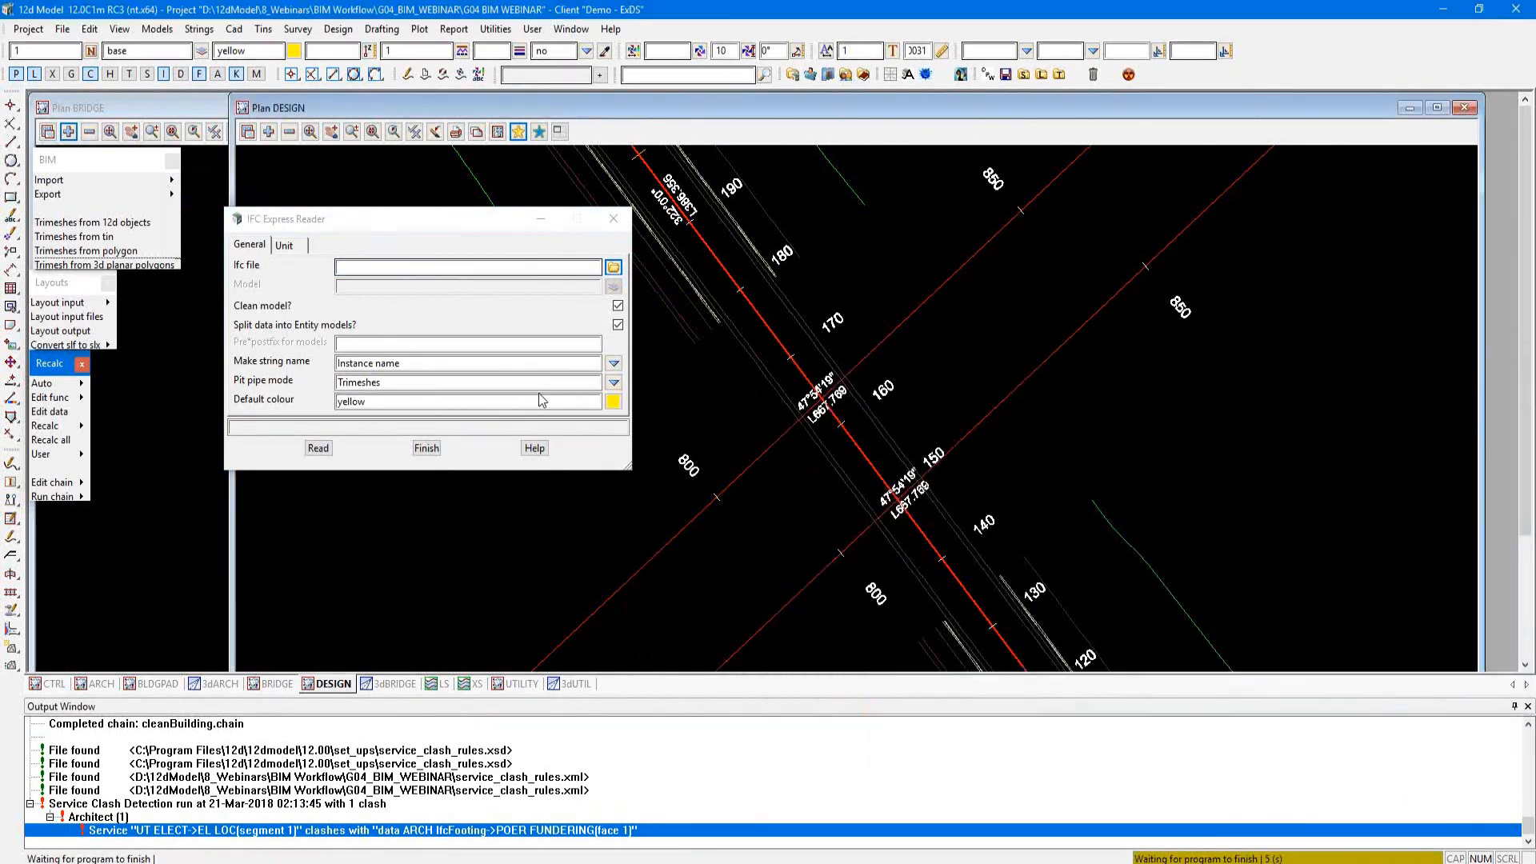
pyautogui.moveTo(405, 221); pyautogui.dragTo(381, 135)
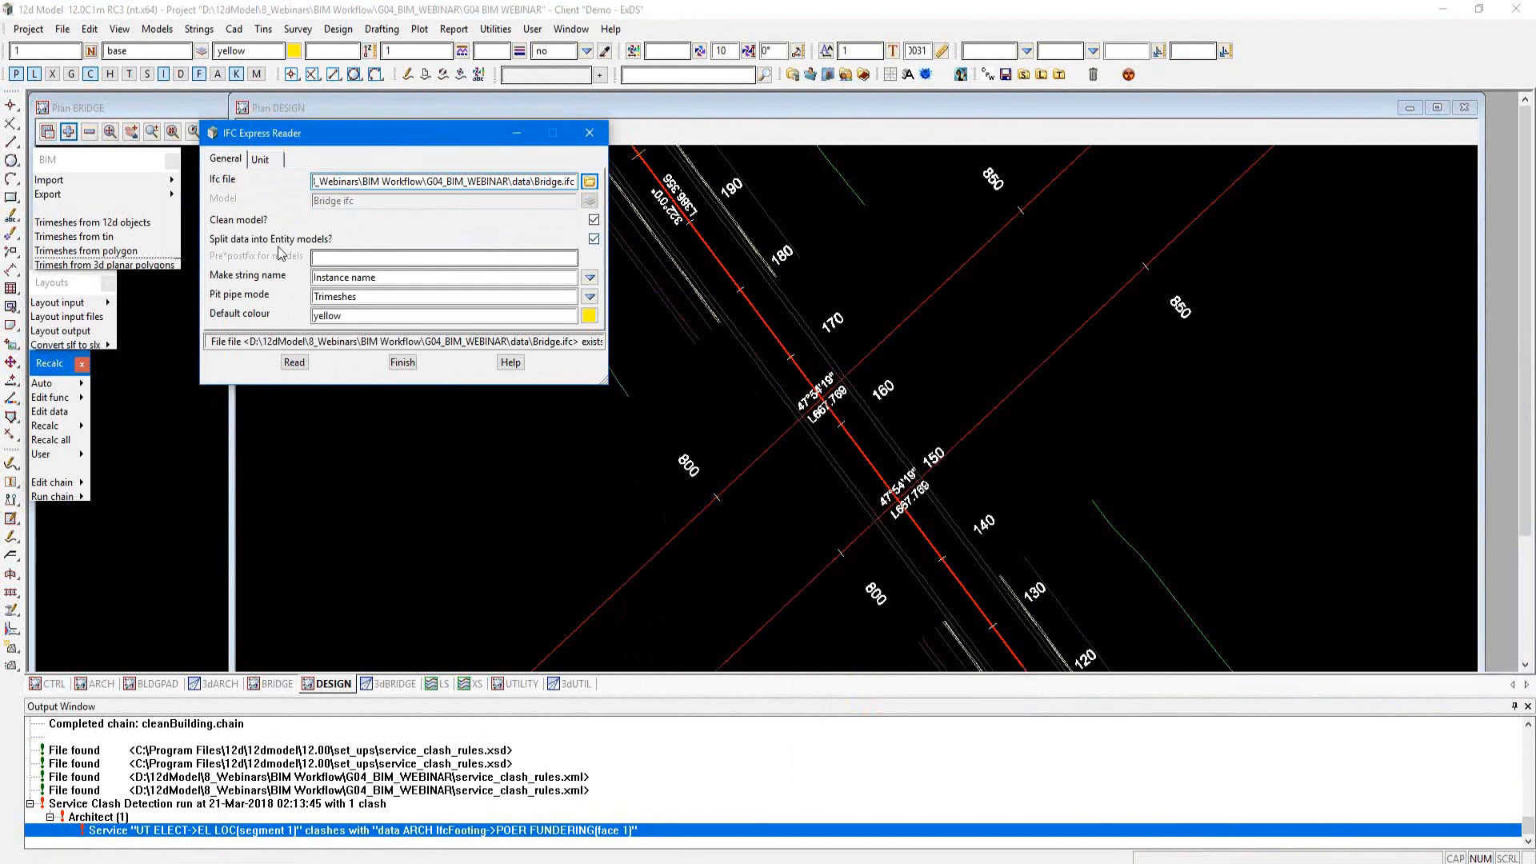
# Step: Turn off splitting into entity models, name the target model BRIDGE, read the IFC file and finish the reader
pyautogui.click(594, 239)
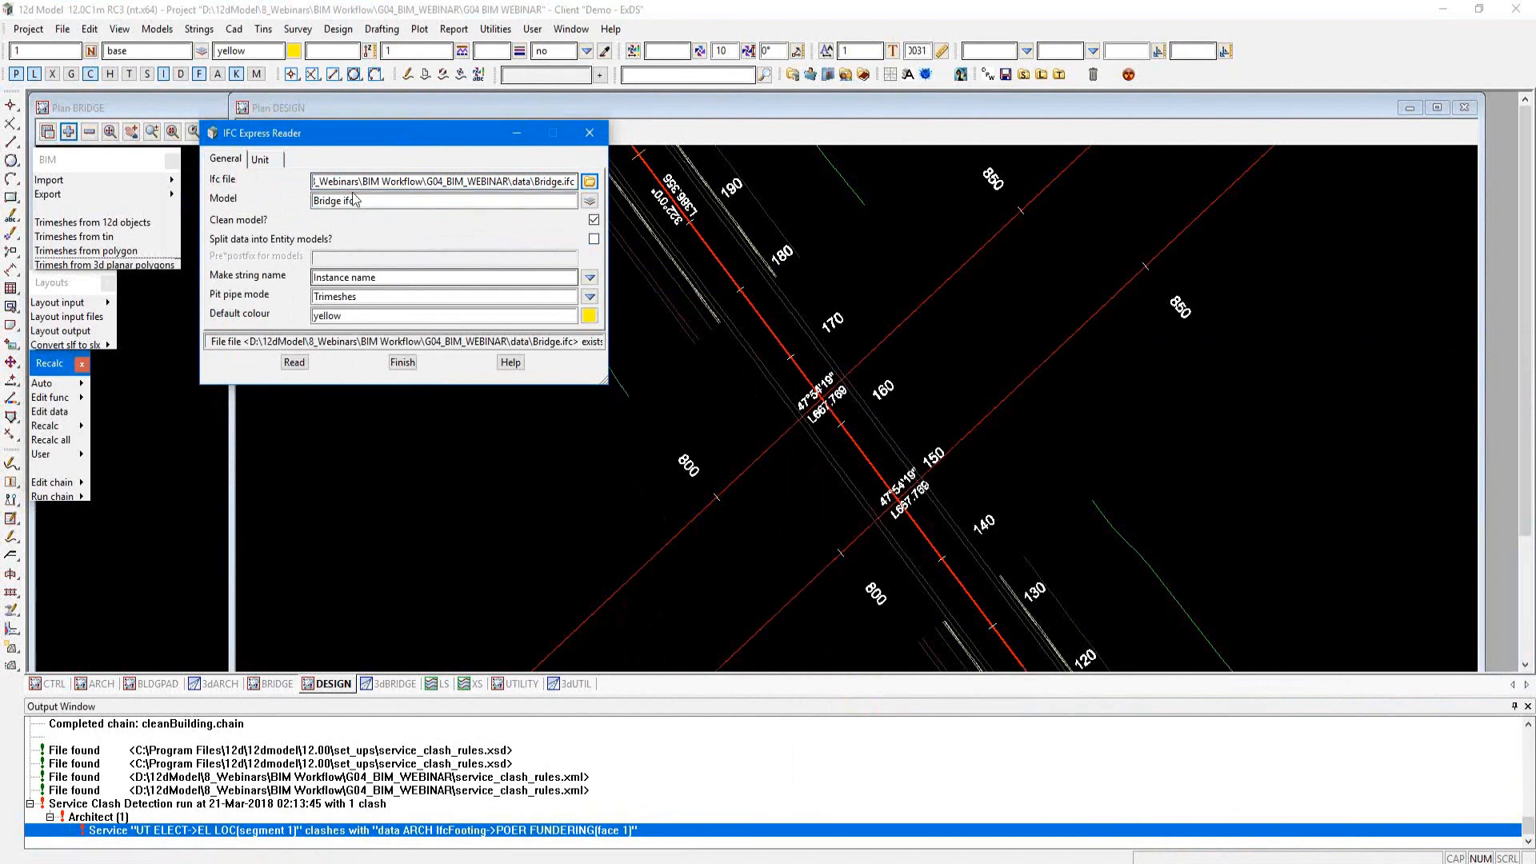
pyautogui.moveTo(355, 201); pyautogui.dragTo(236, 193)
pyautogui.write('temp')
pyautogui.press('BackSpace')
pyautogui.press('BackSpace')
pyautogui.press('BackSpace')
pyautogui.write('BRIDGE')
pyautogui.press('Return')
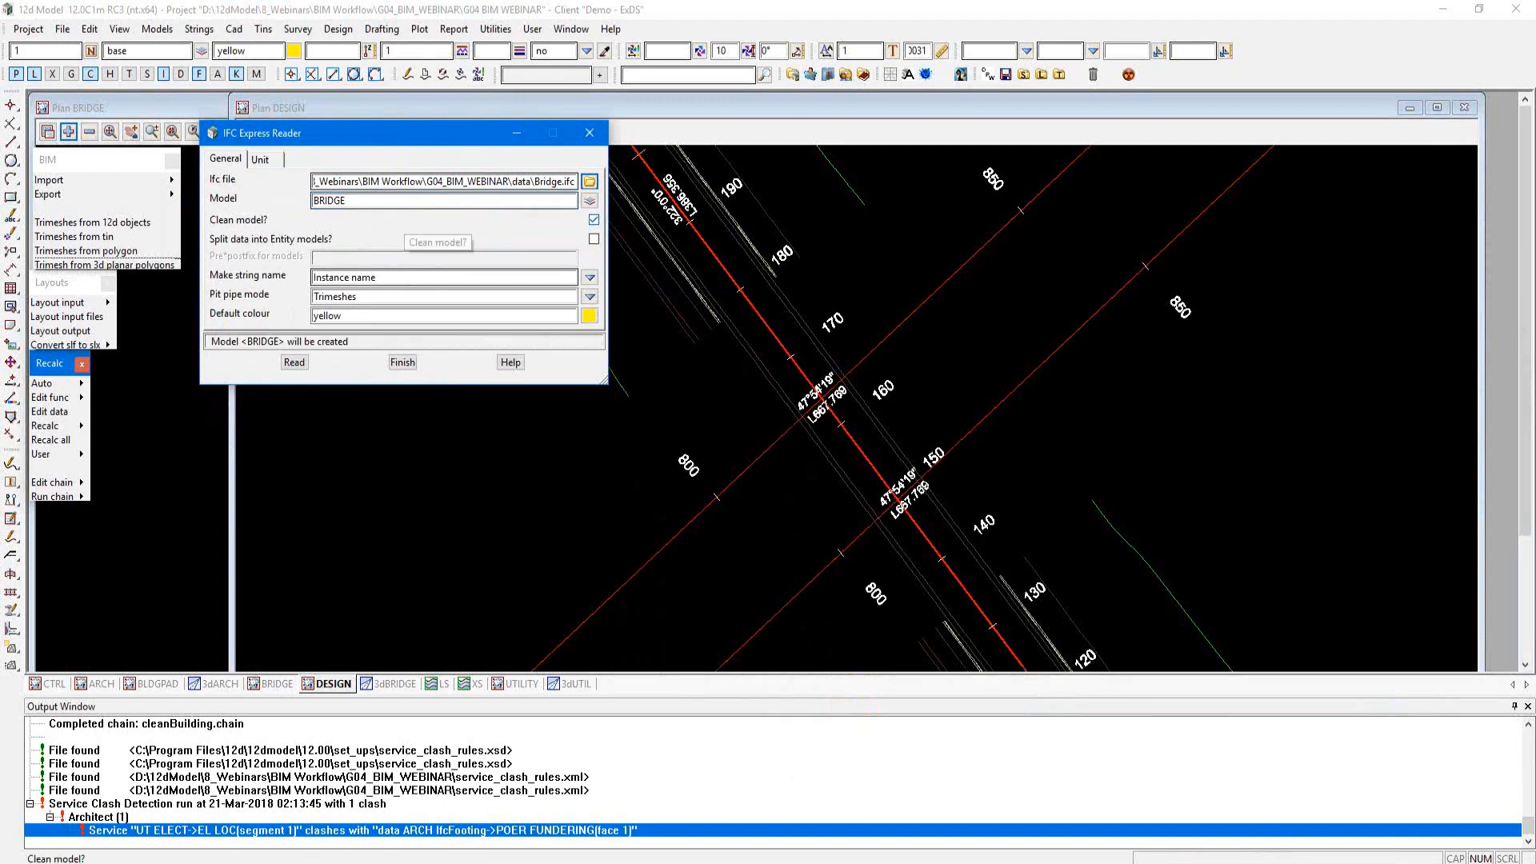
pyautogui.click(294, 362)
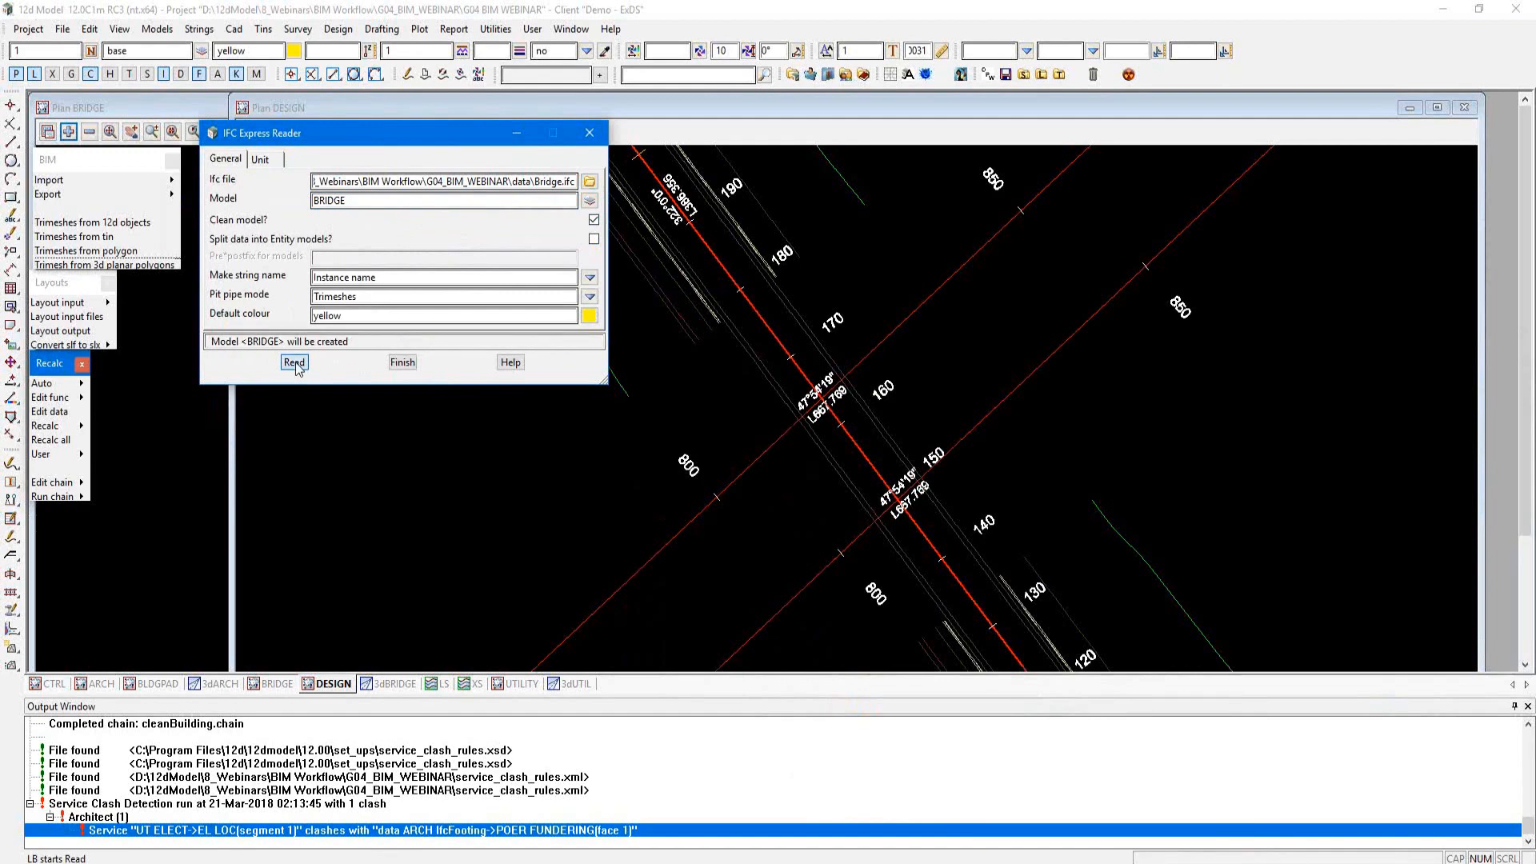
pyautogui.click(402, 363)
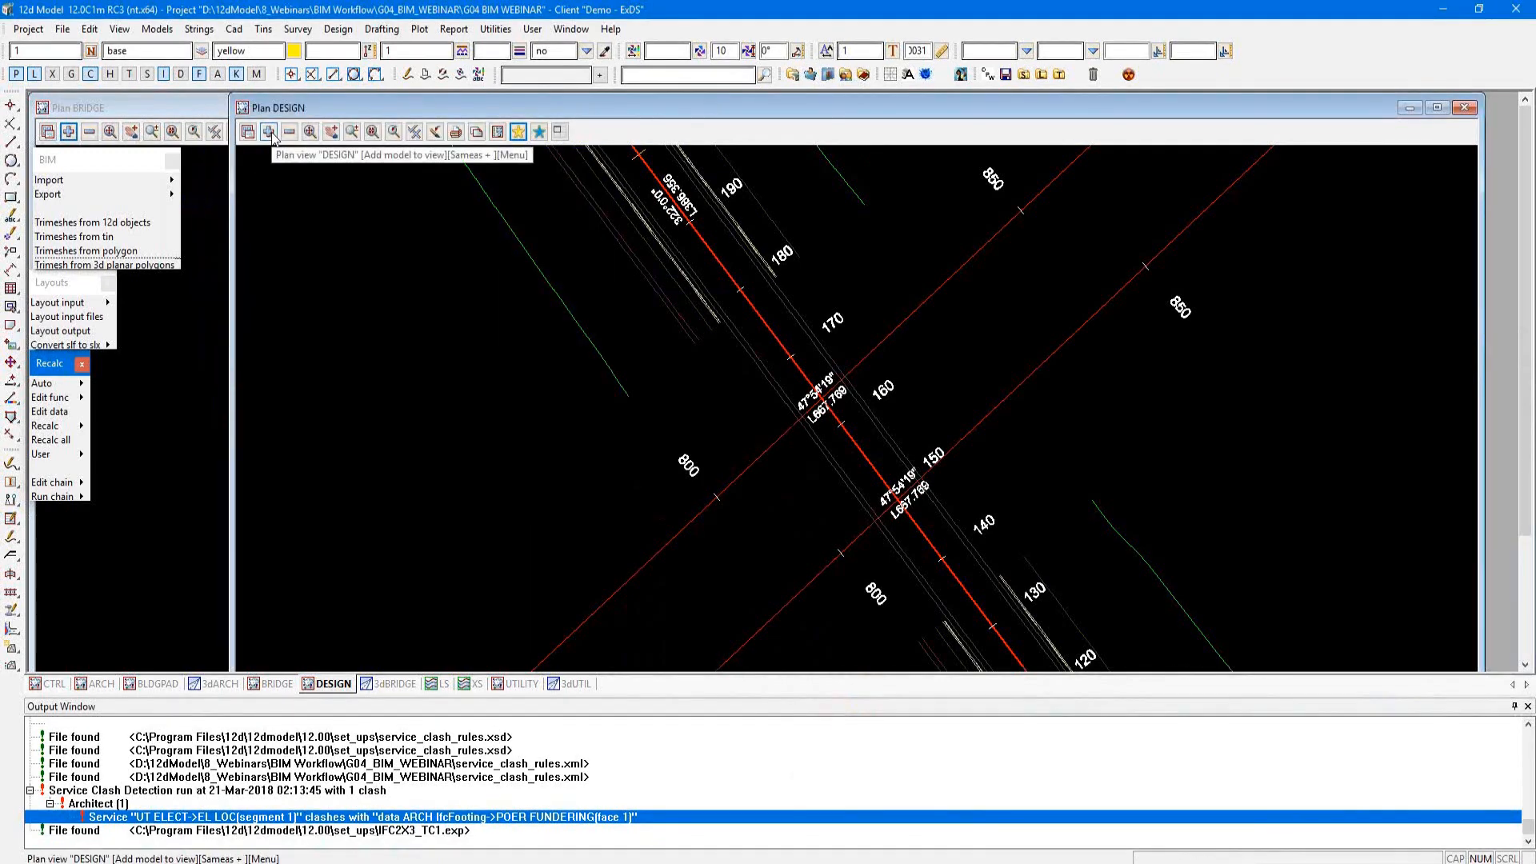
# Step: Add the BRIDGE model to the DESIGN plan view
pyautogui.click(271, 132)
pyautogui.write('B*')
pyautogui.click(327, 237)
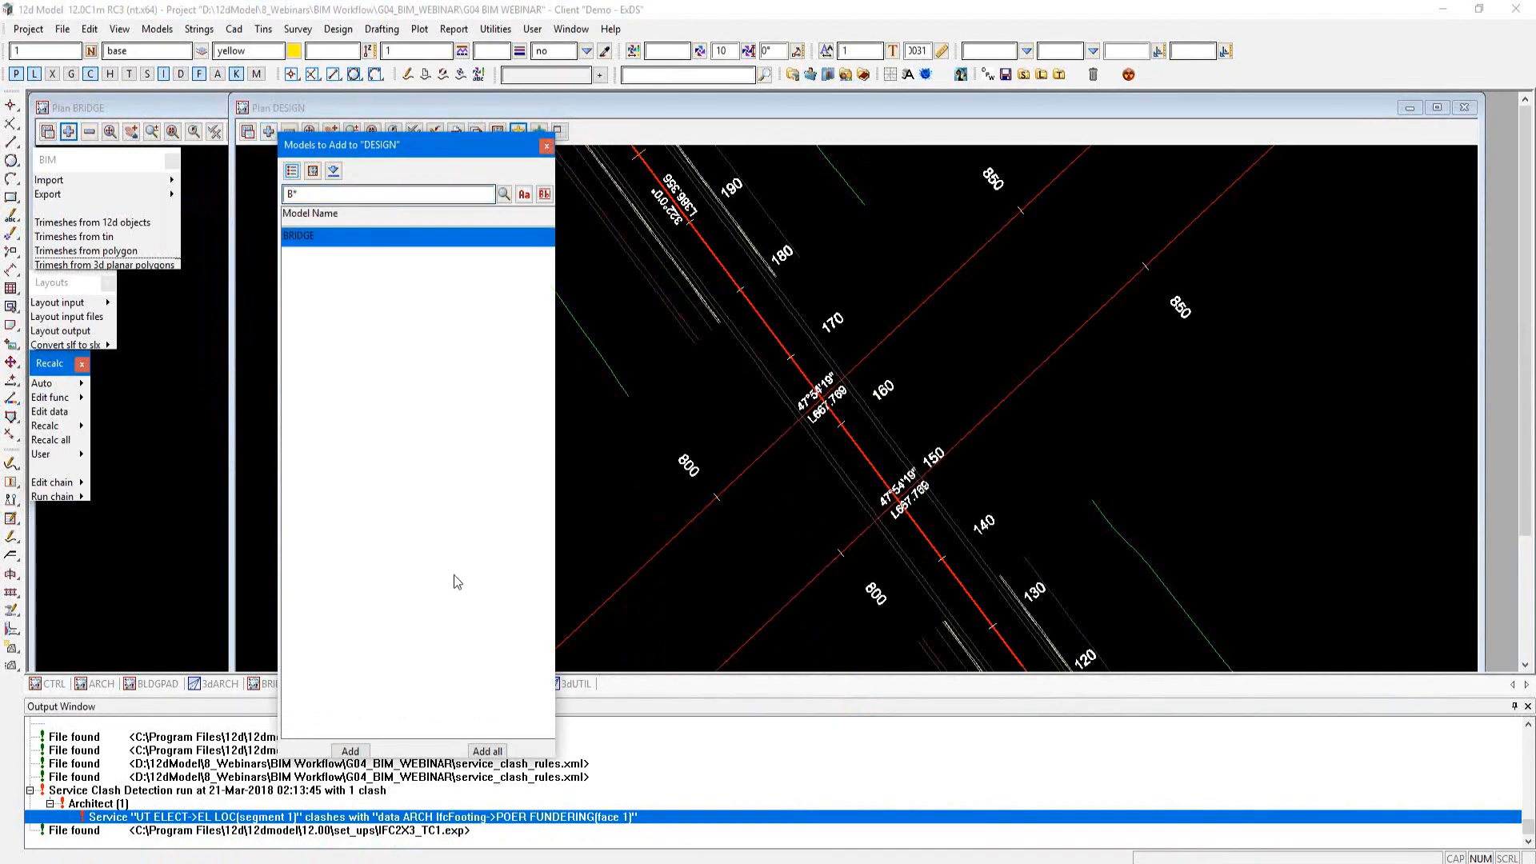
pyautogui.click(357, 750)
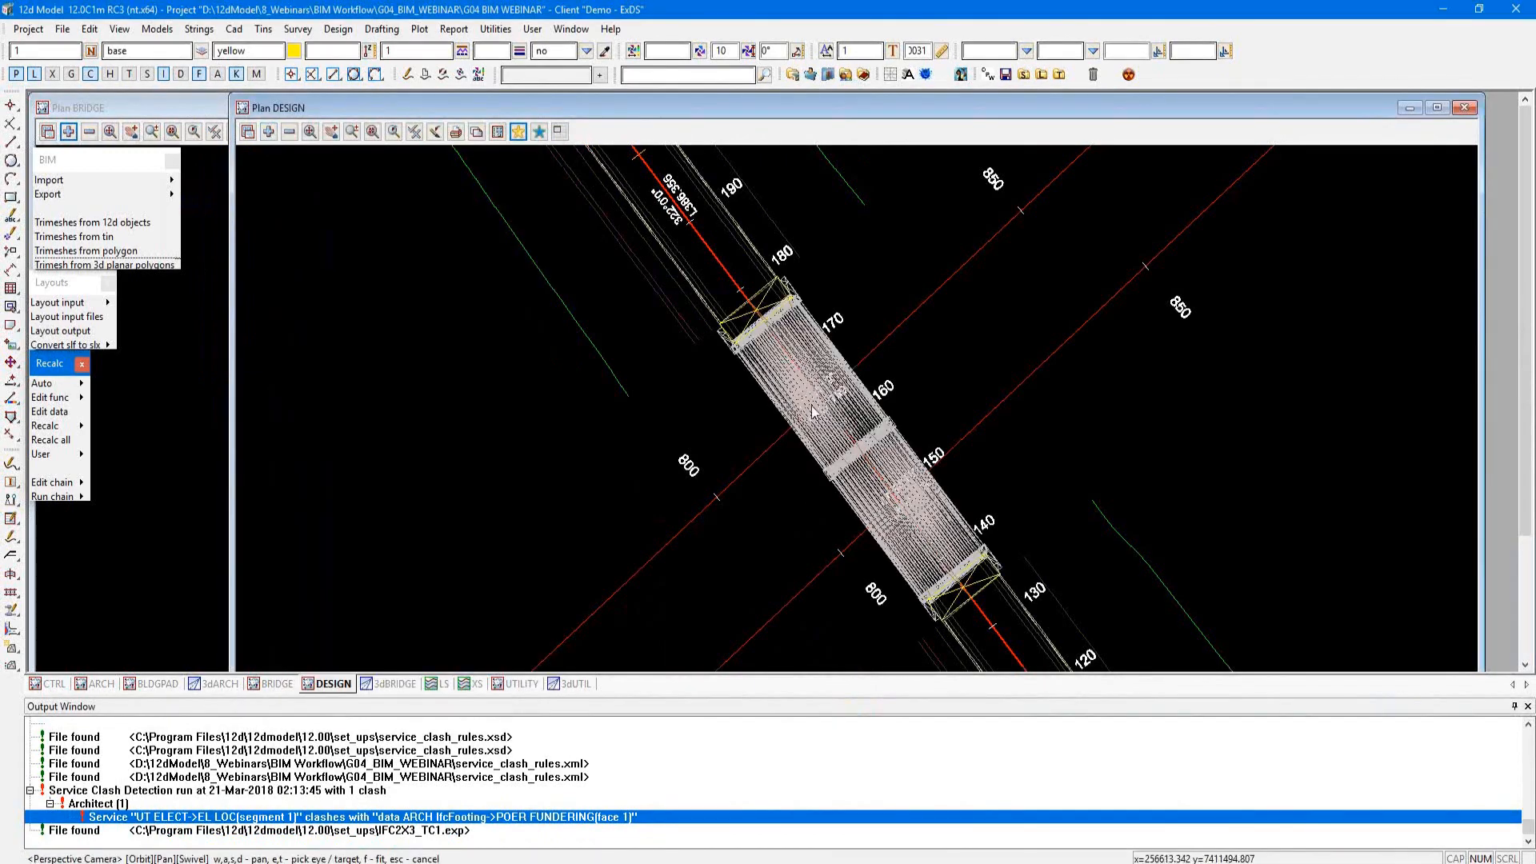
pyautogui.scroll(-1, 712, 349)
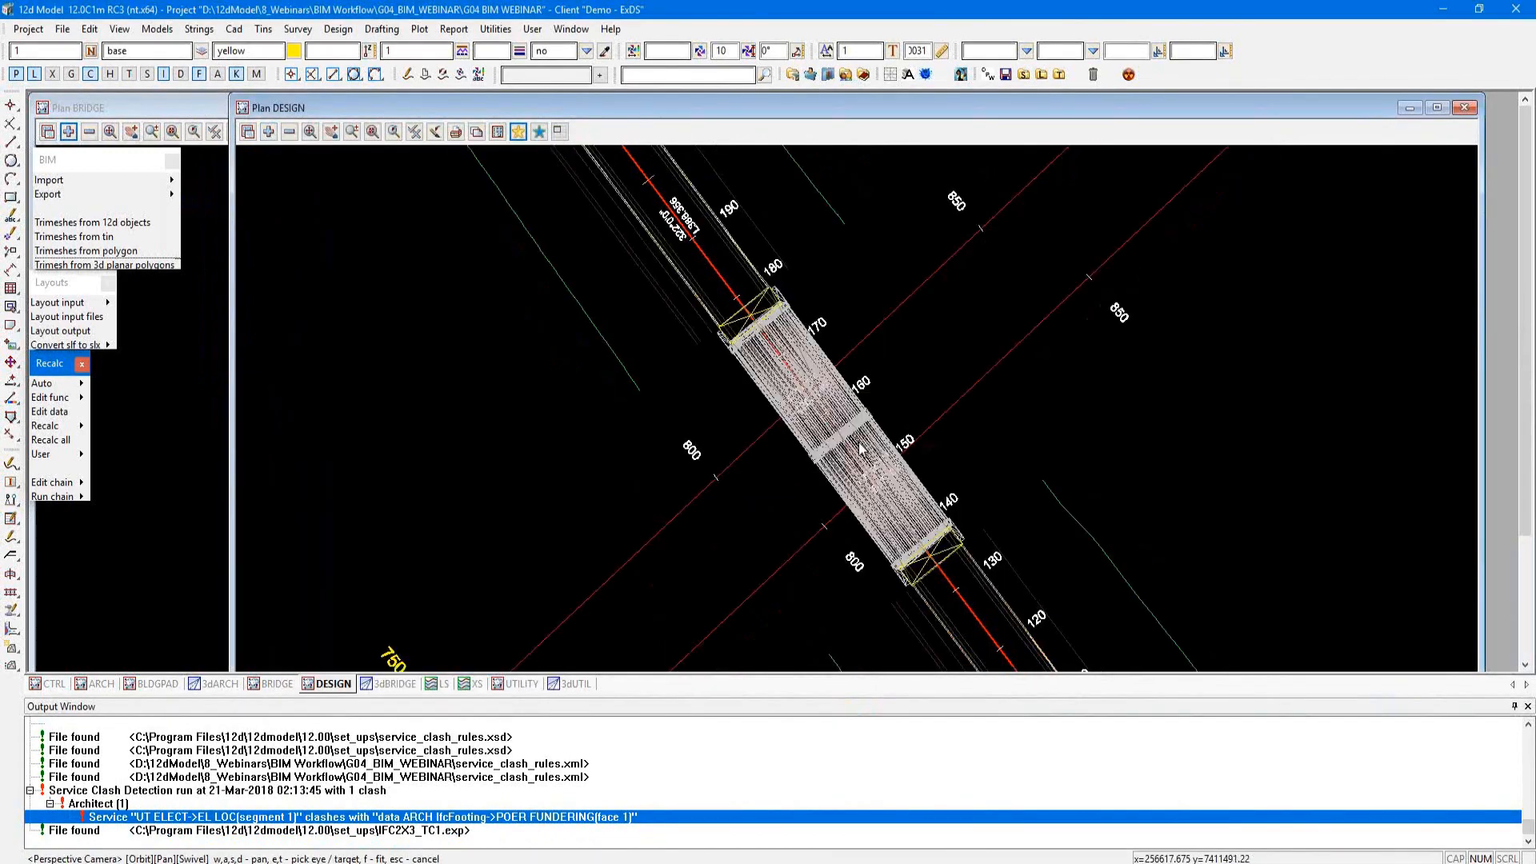
# Step: Add the BRIDGE model to the 3dBRIDGE perspective view
pyautogui.click(384, 686)
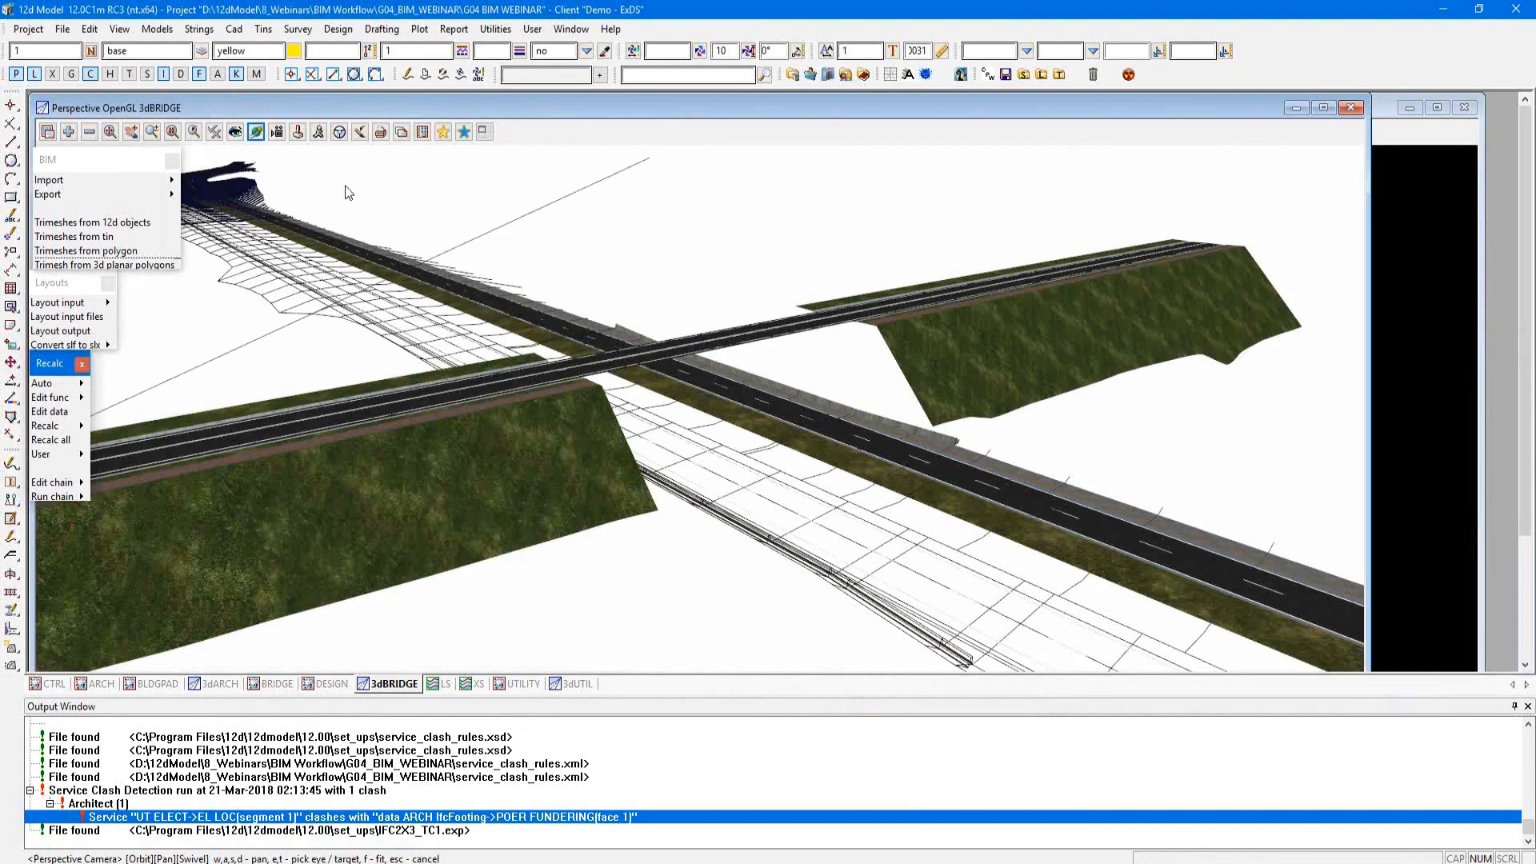
pyautogui.click(68, 133)
pyautogui.click(136, 231)
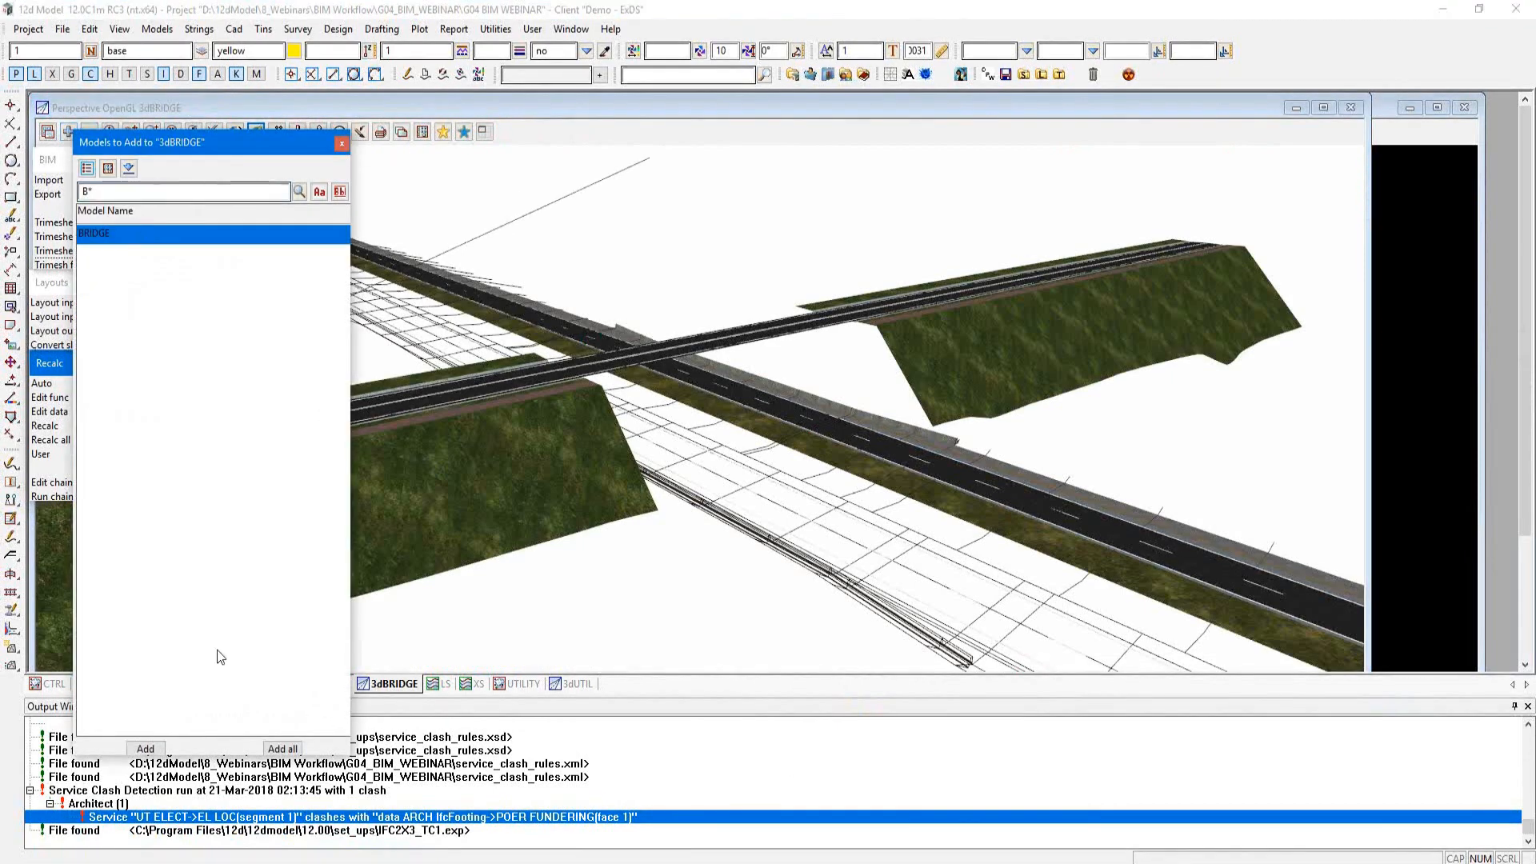
pyautogui.click(145, 749)
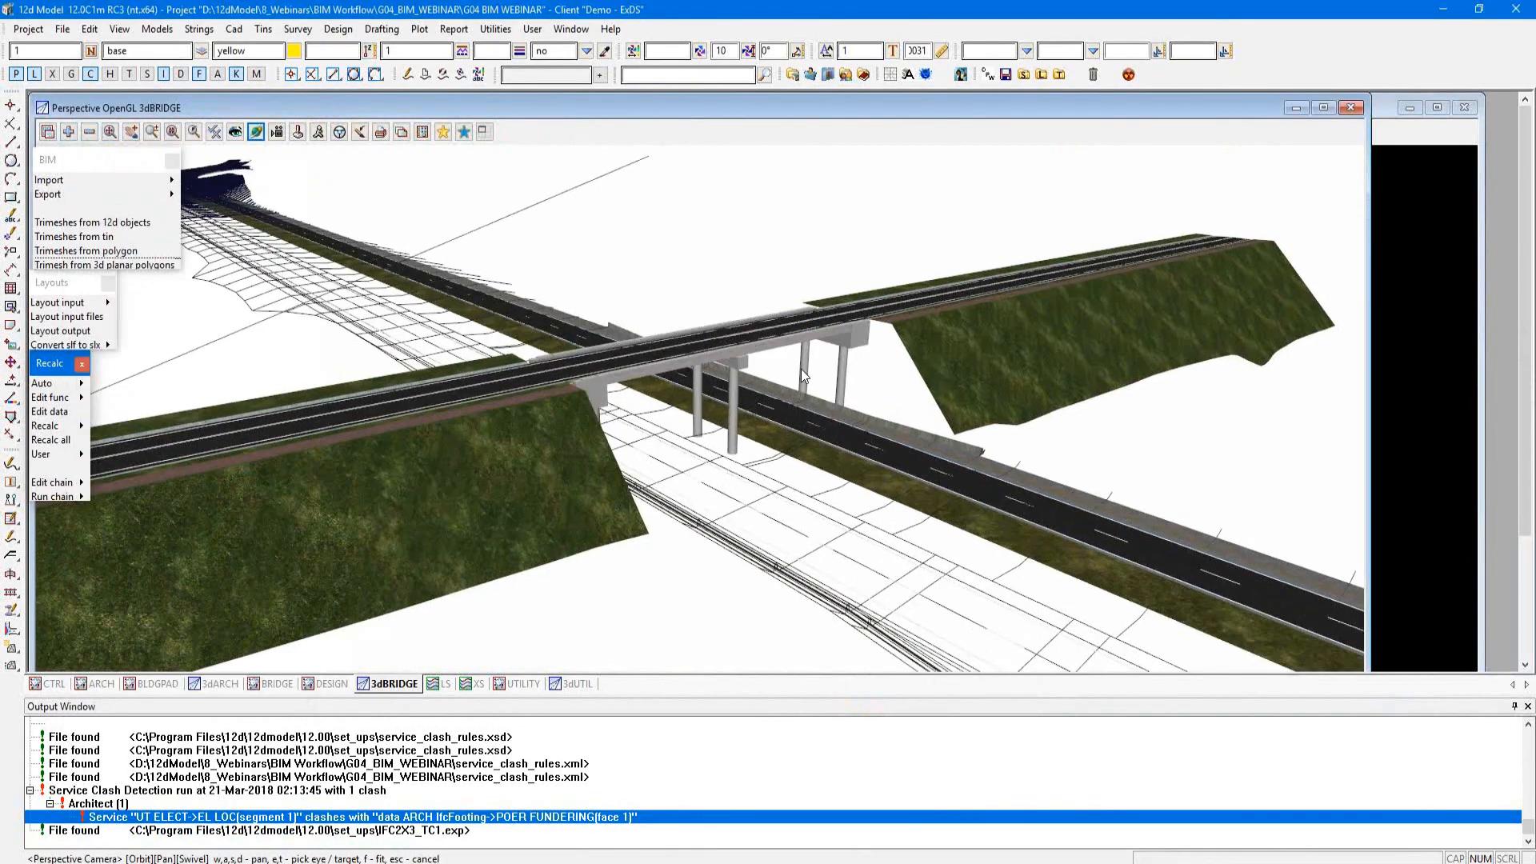
# Step: Bring up the XS section view, enlarge it upward and add the BRIDGE model to it
pyautogui.click(477, 686)
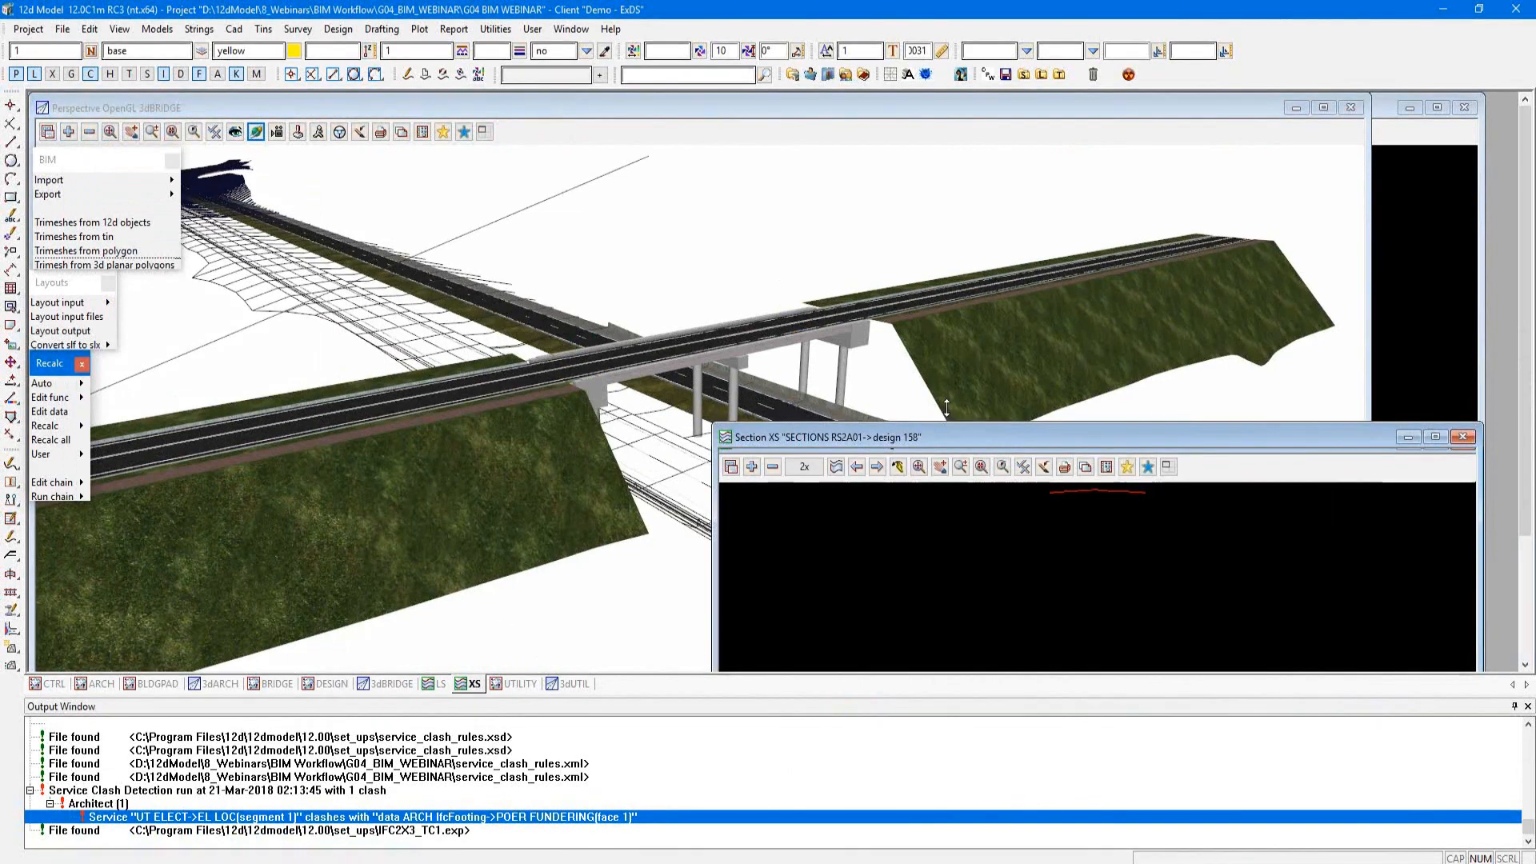
pyautogui.moveTo(916, 344); pyautogui.dragTo(916, 273)
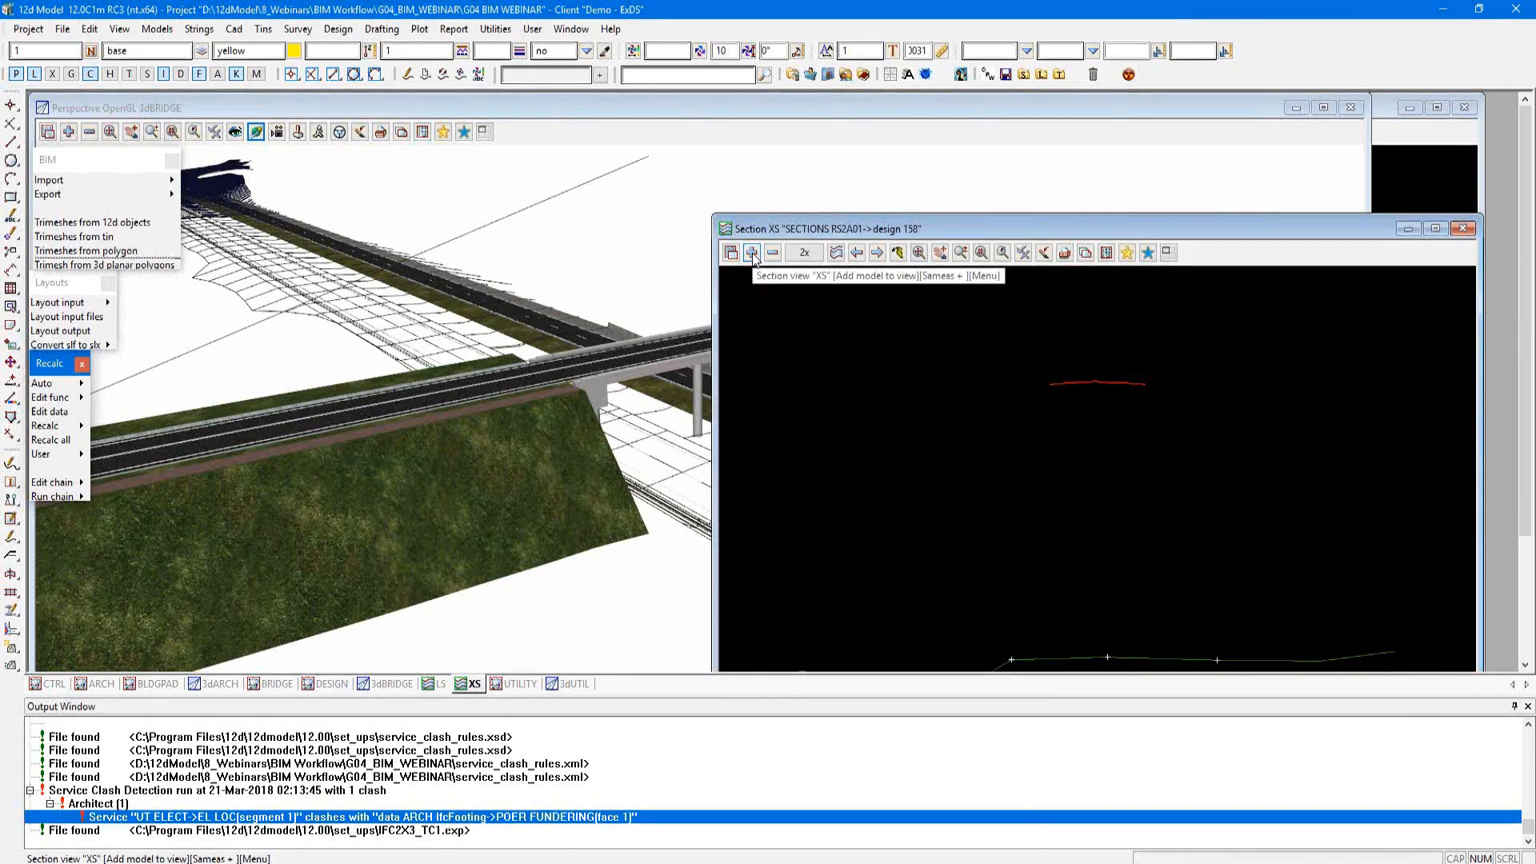
pyautogui.click(752, 252)
pyautogui.click(825, 338)
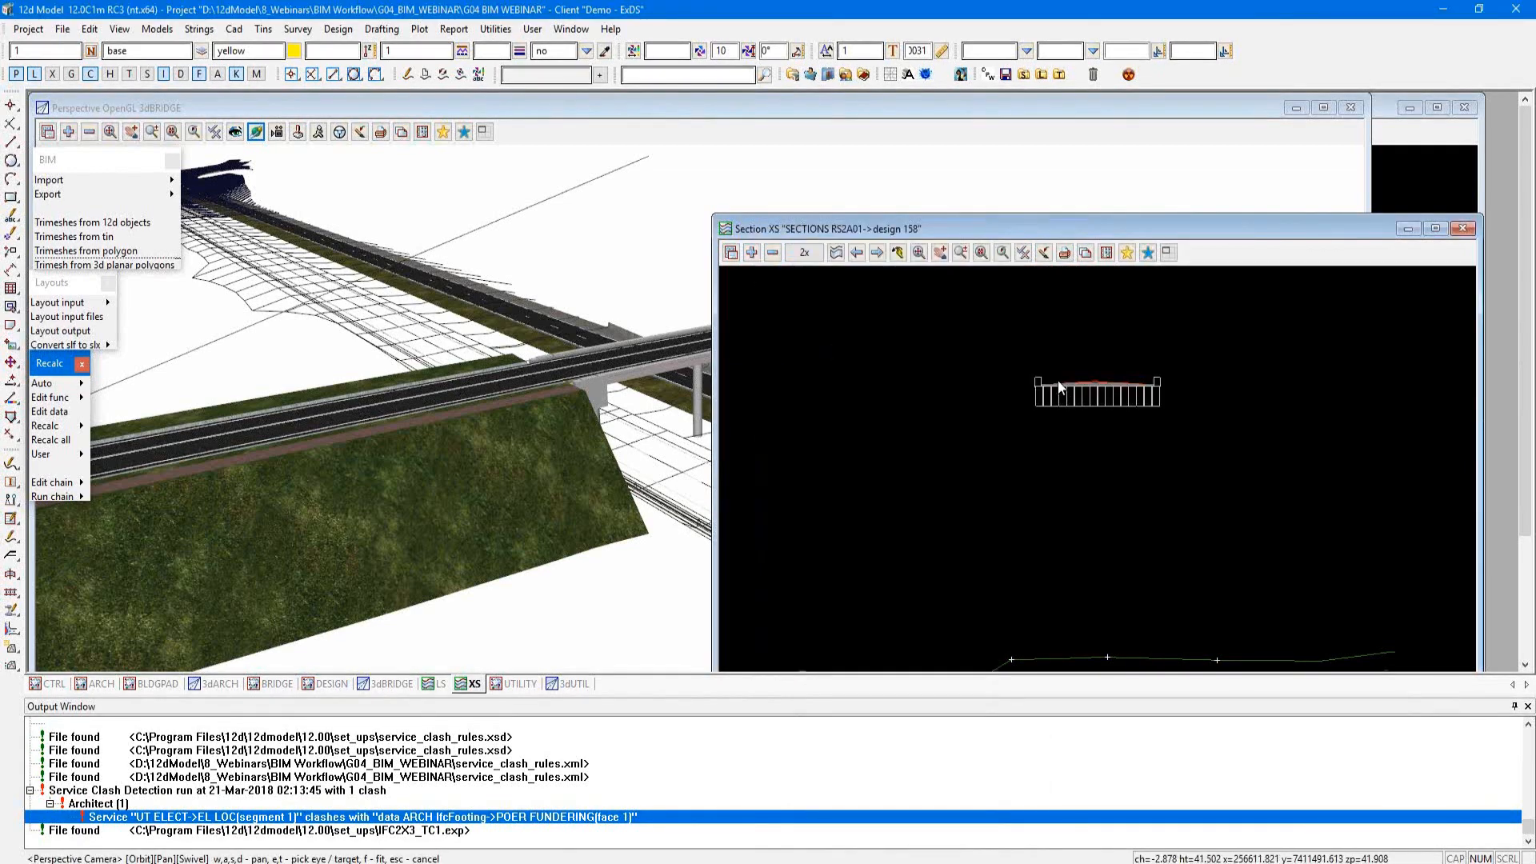
# Step: Profile the SECTIONS RS2A01 model strings in the XS view and step back through the bridge sections to chainage 148
pyautogui.click(836, 253)
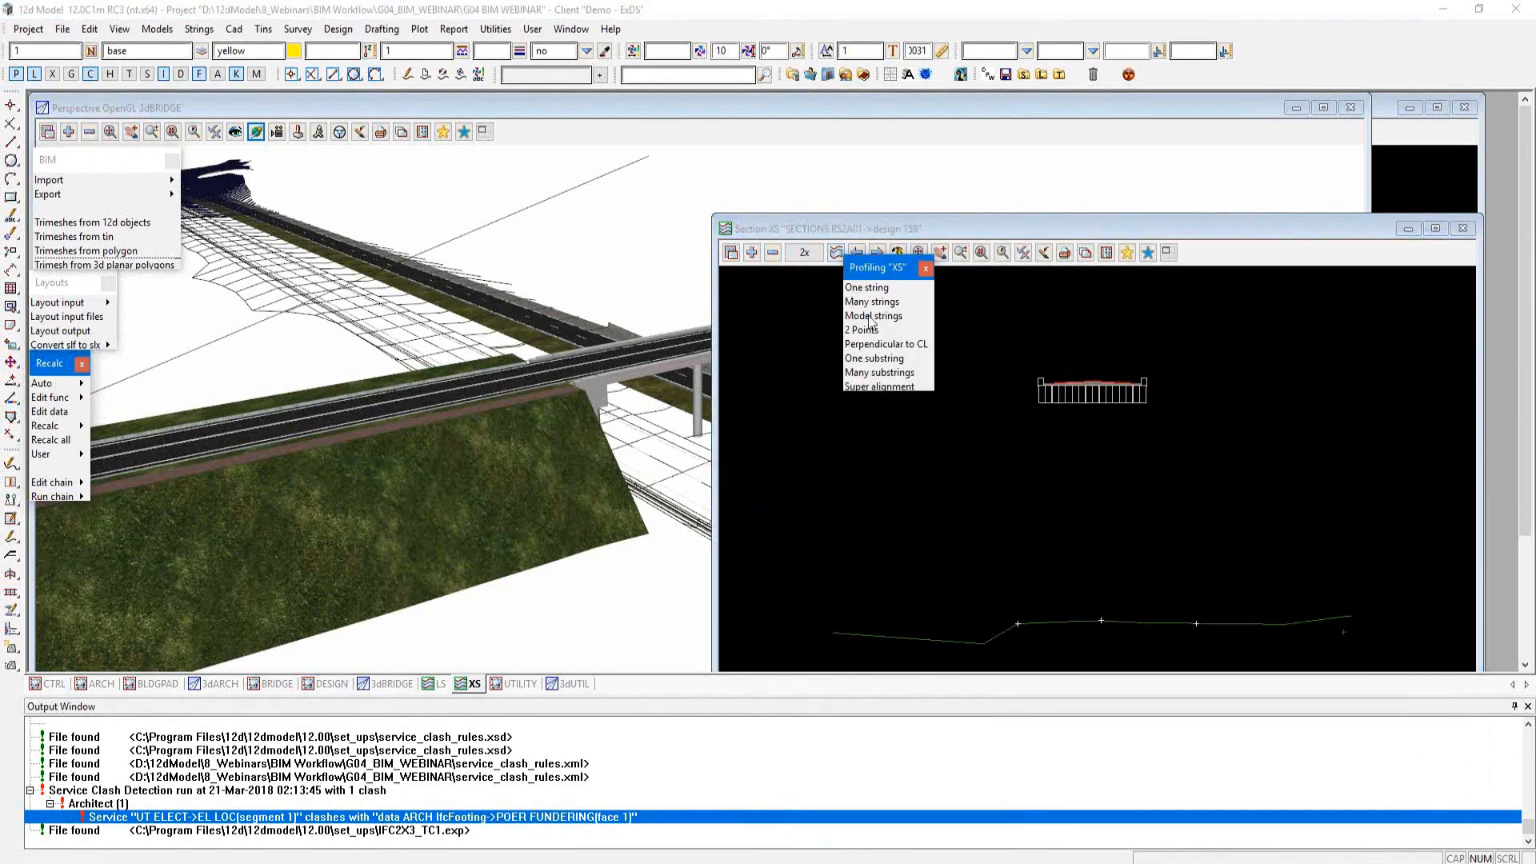
pyautogui.click(871, 323)
pyautogui.moveTo(1120, 329); pyautogui.dragTo(1355, 95)
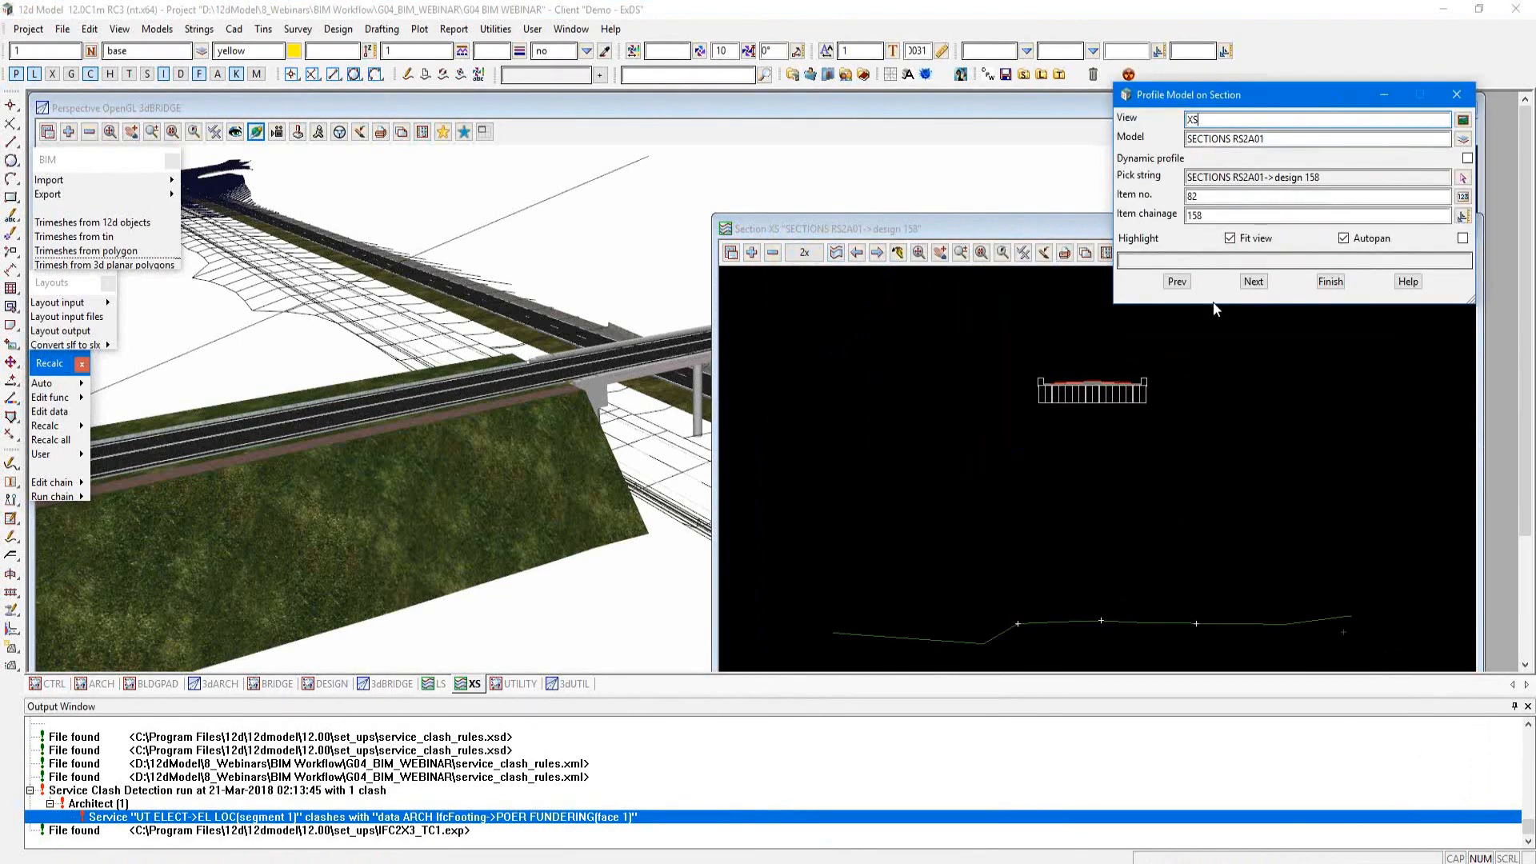
pyautogui.click(1177, 281)
pyautogui.click(1177, 282)
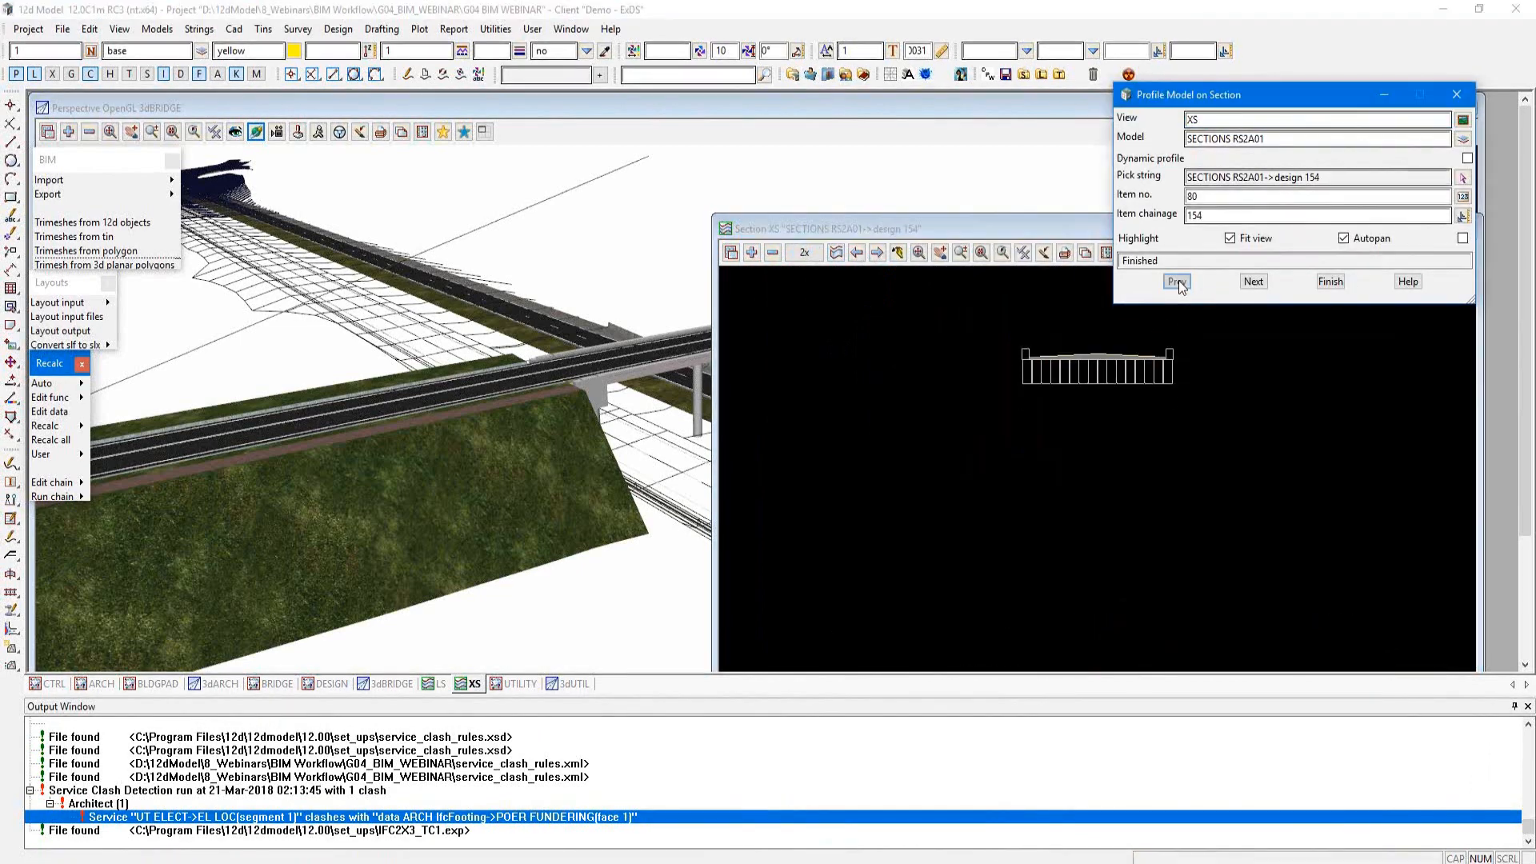
pyautogui.click(1177, 282)
pyautogui.click(1177, 282)
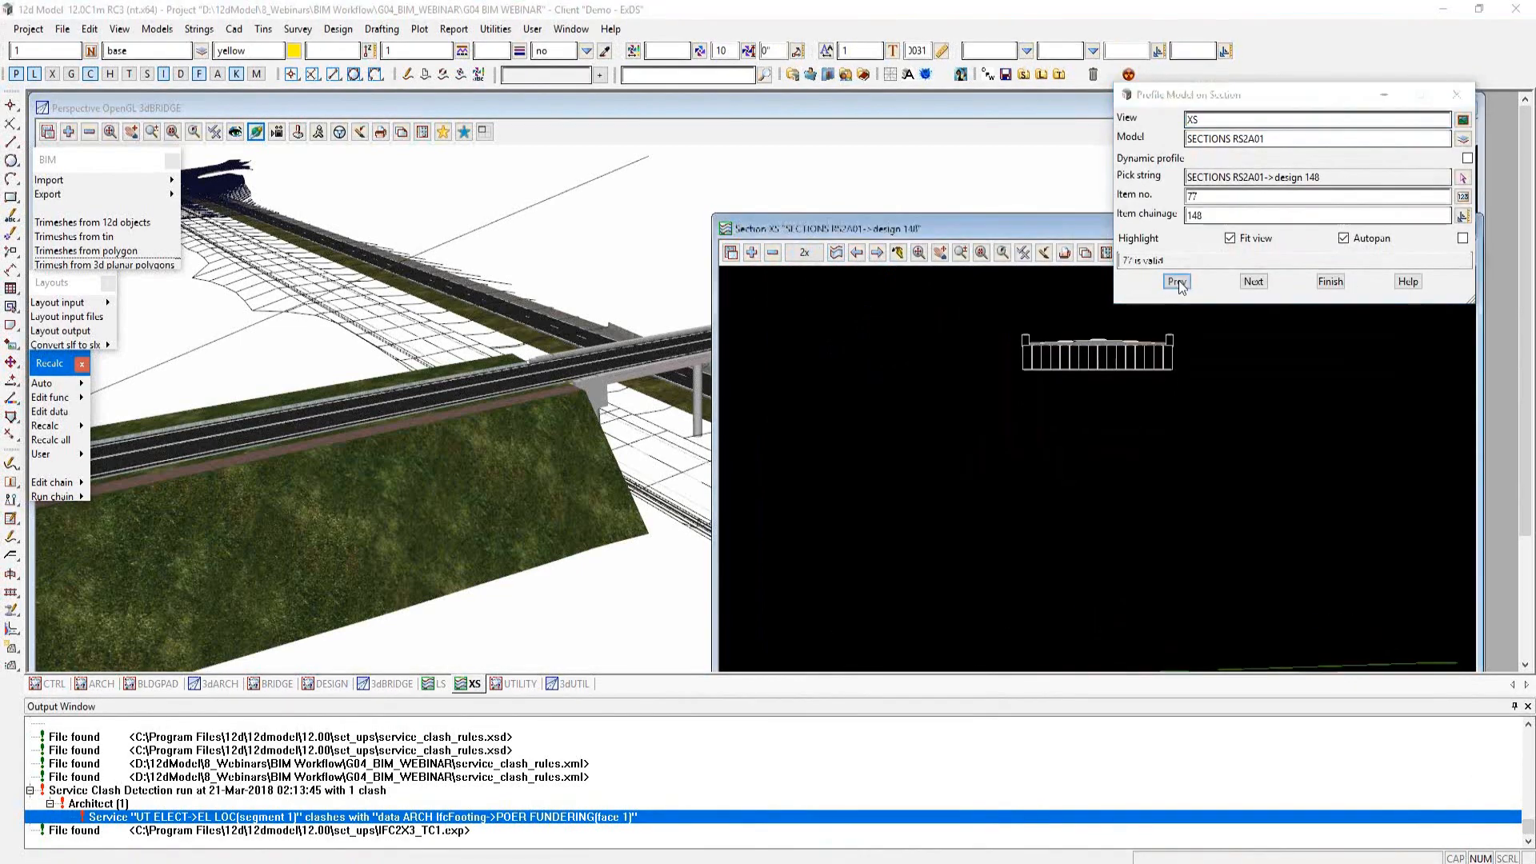
# Step: Step the profile forward through the bridge sections to chainage 162 and close Profile Model on Section
pyautogui.click(1254, 282)
pyautogui.click(1254, 281)
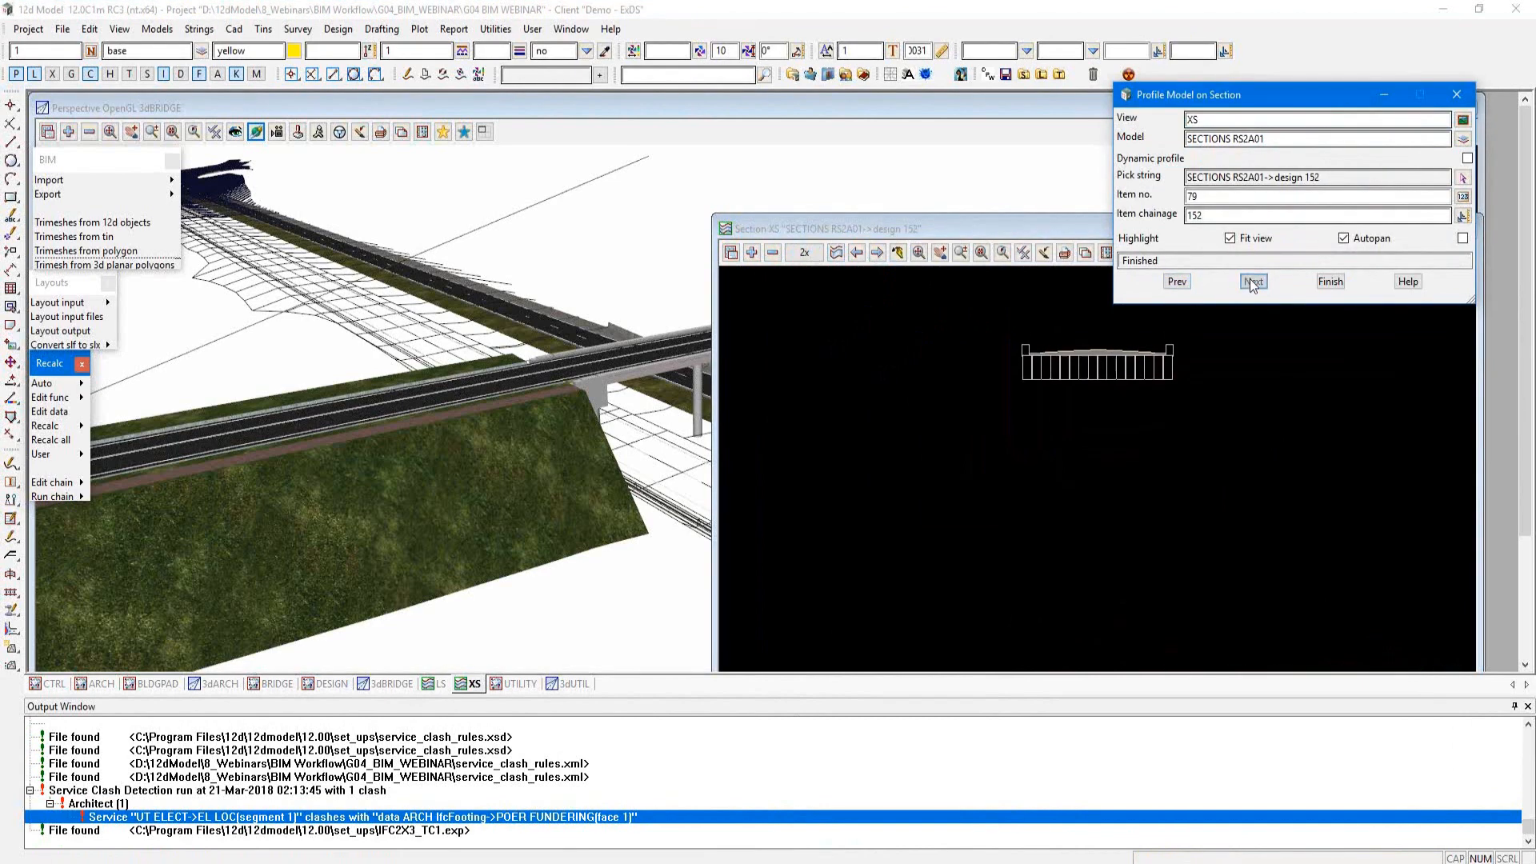
pyautogui.click(1254, 282)
pyautogui.click(1254, 282)
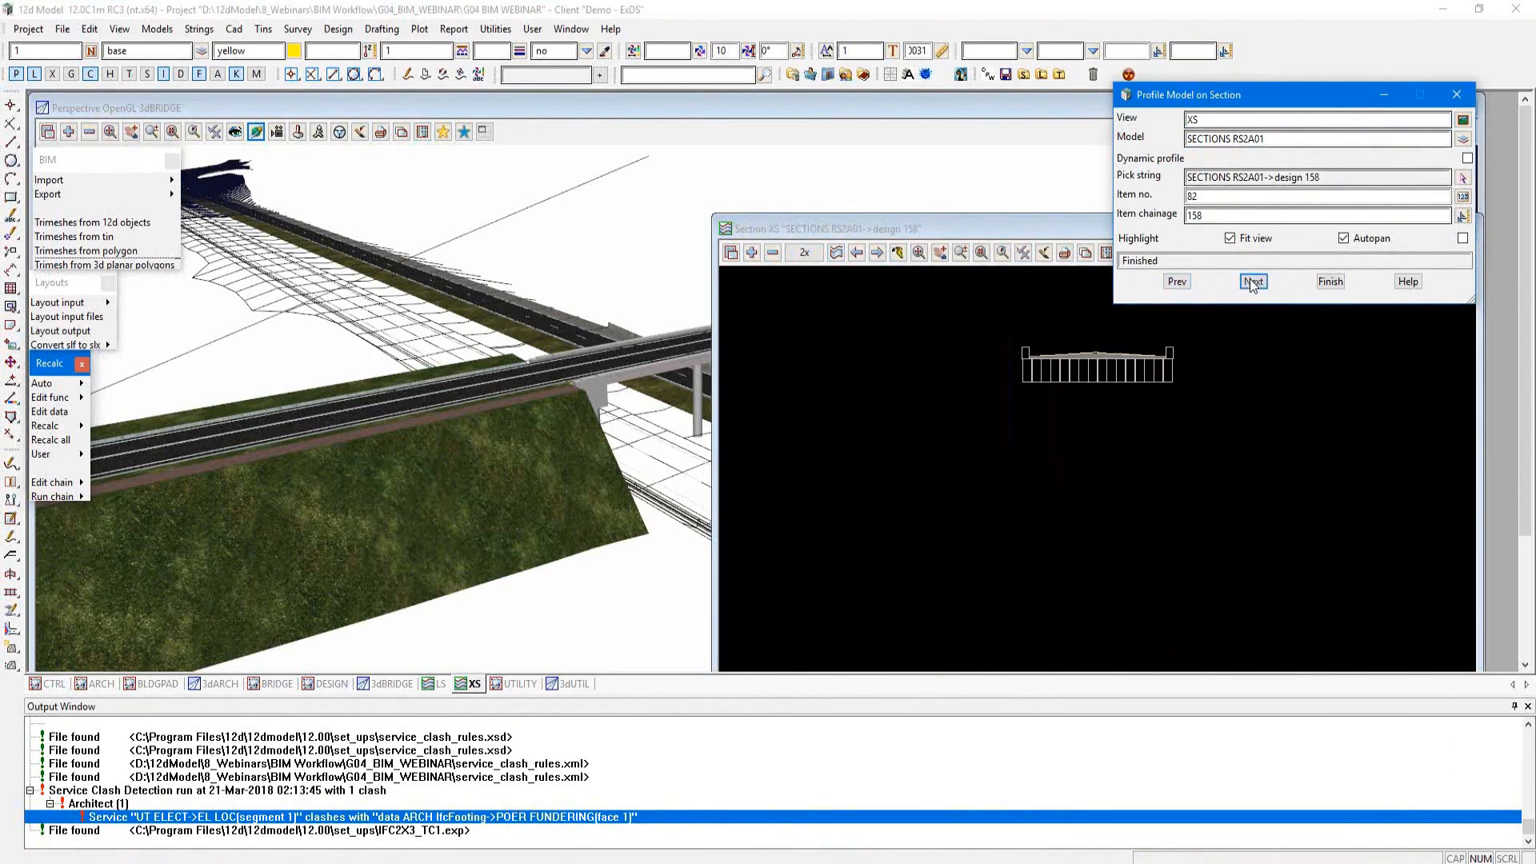
pyautogui.click(1254, 282)
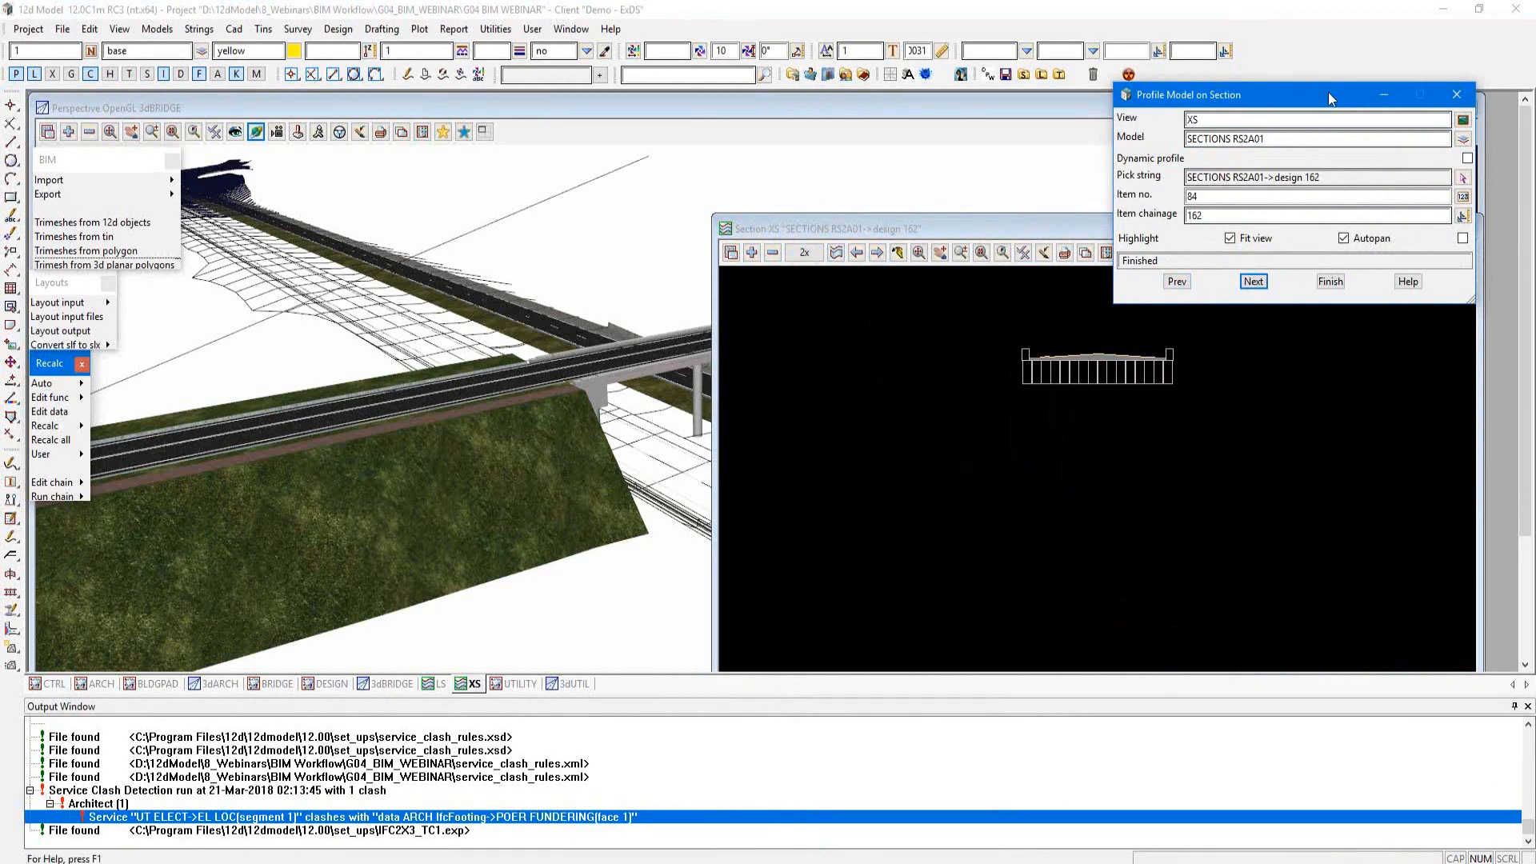
pyautogui.click(1464, 98)
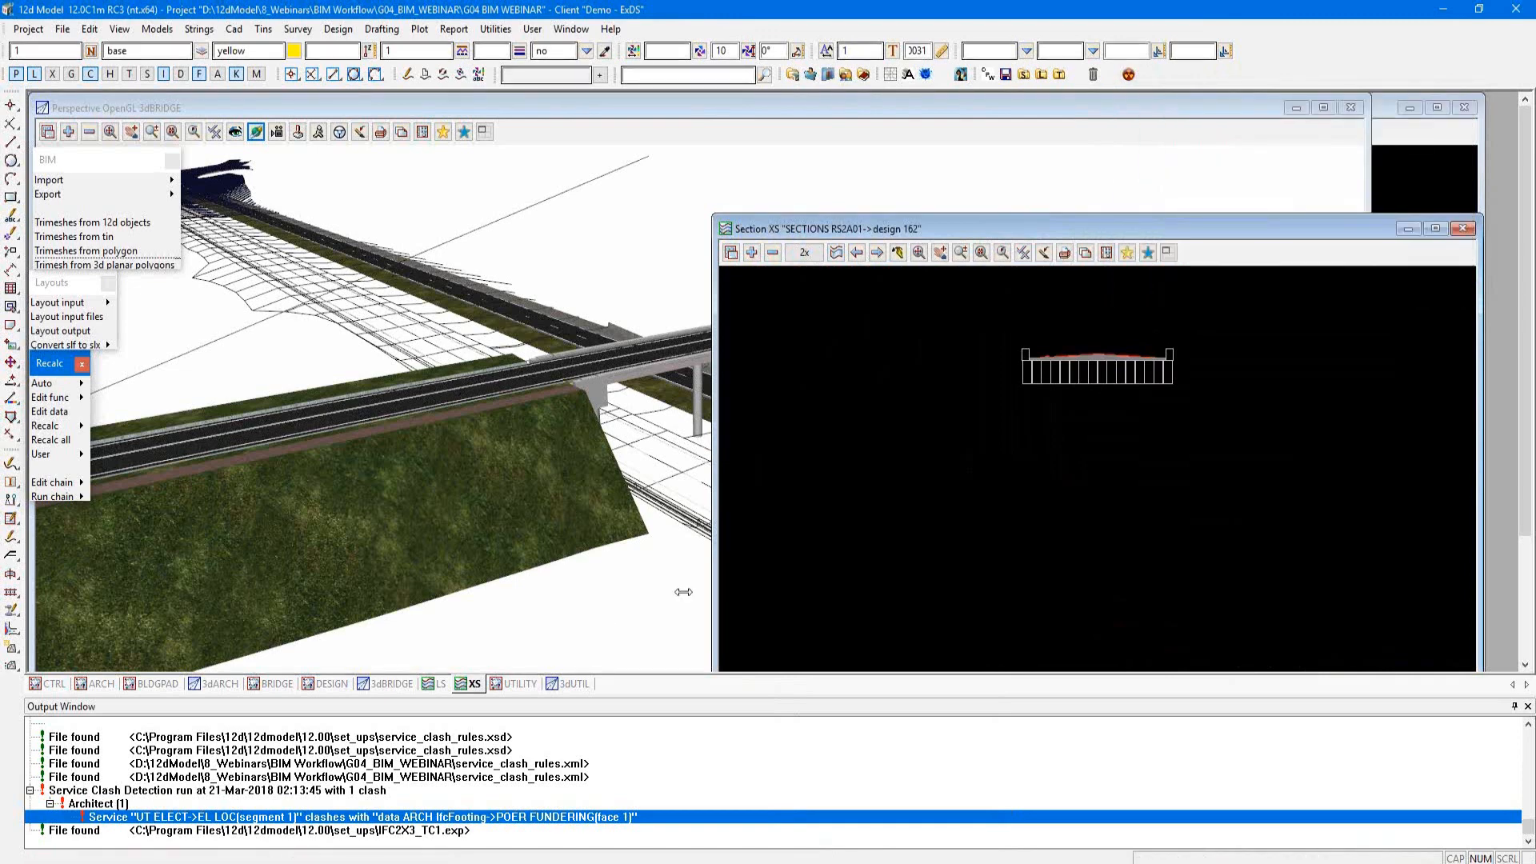
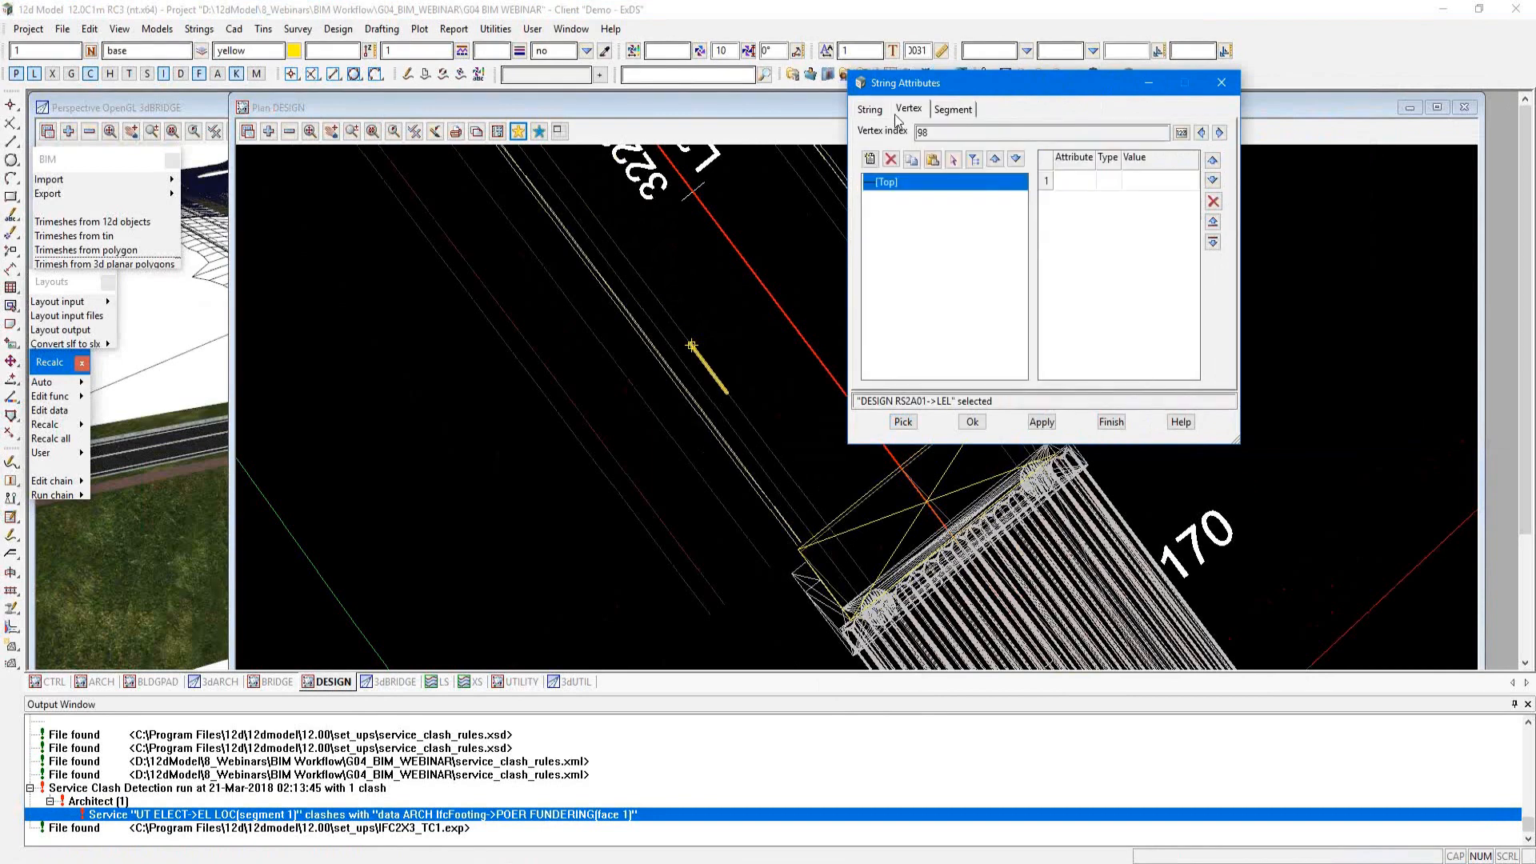
# Step: Check the string-level attributes of the LEL string in the DESIGN plan view and run a String Inquire on it
pyautogui.click(874, 111)
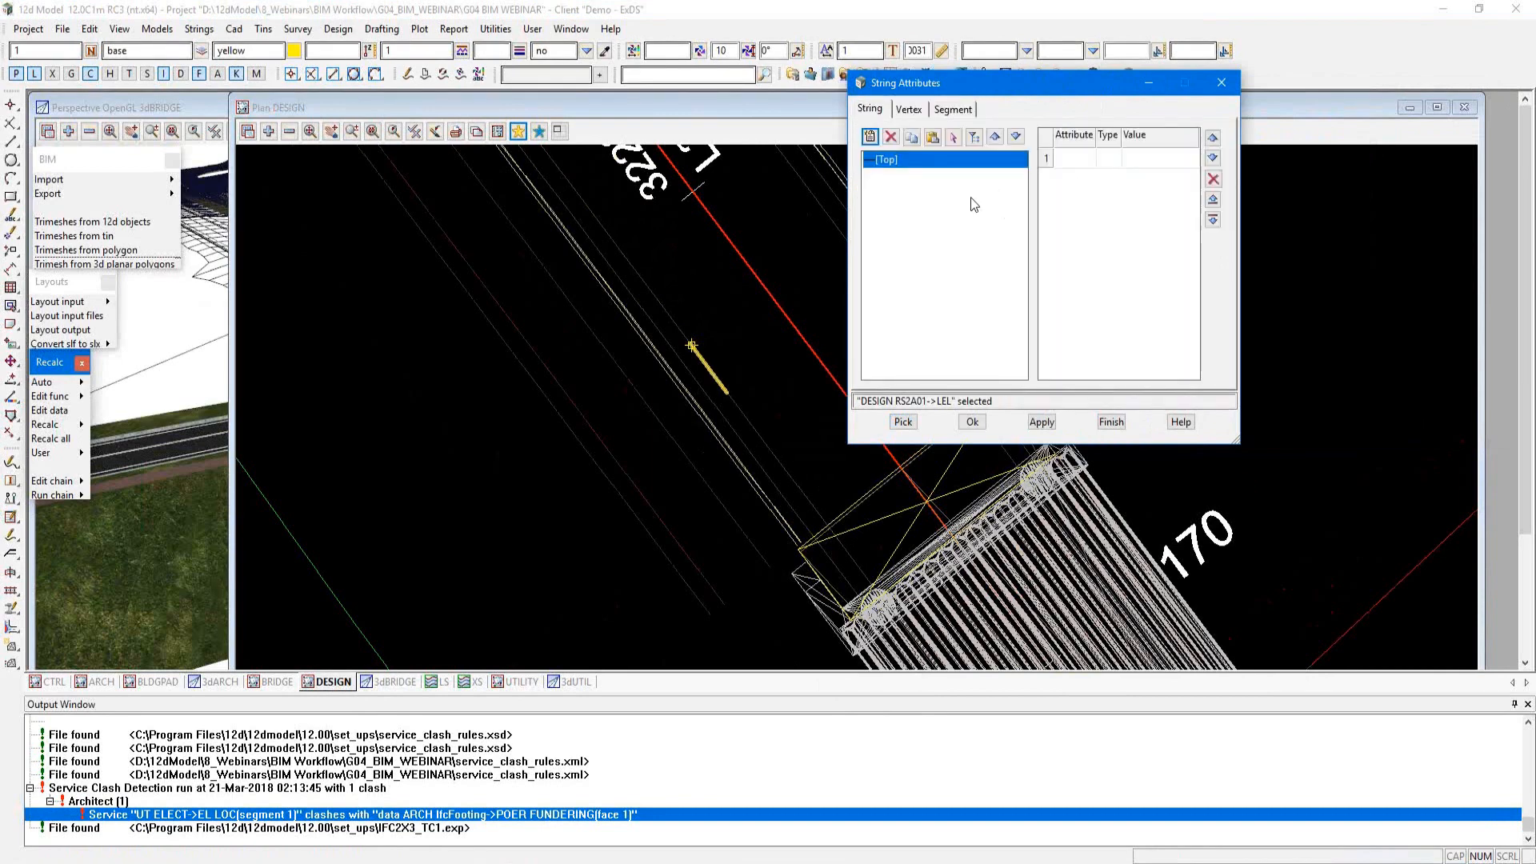
pyautogui.moveTo(1034, 87); pyautogui.dragTo(1222, 202)
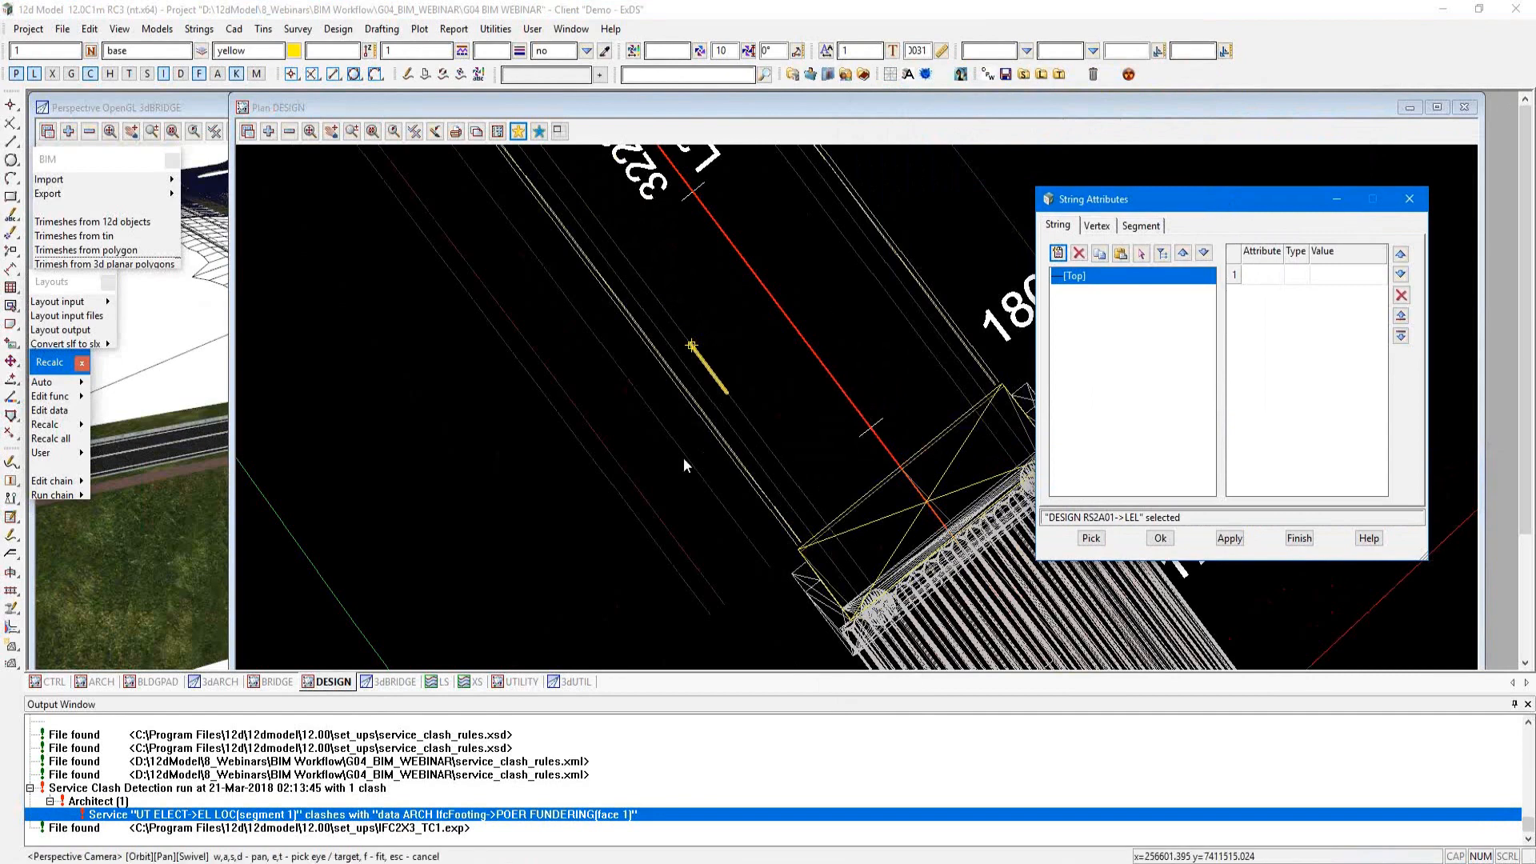
pyautogui.click(701, 398)
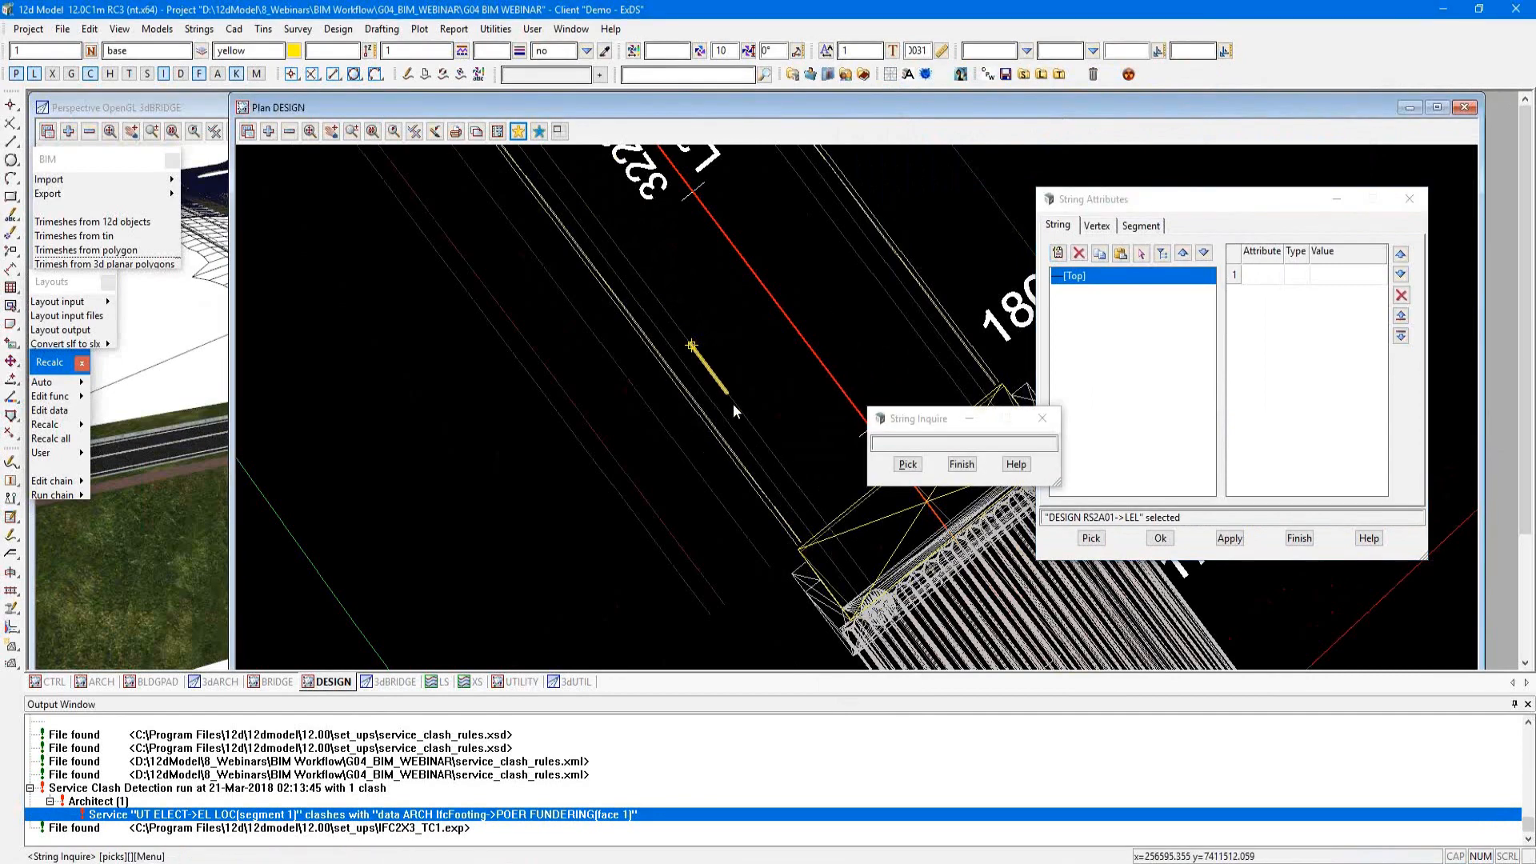
pyautogui.click(733, 407)
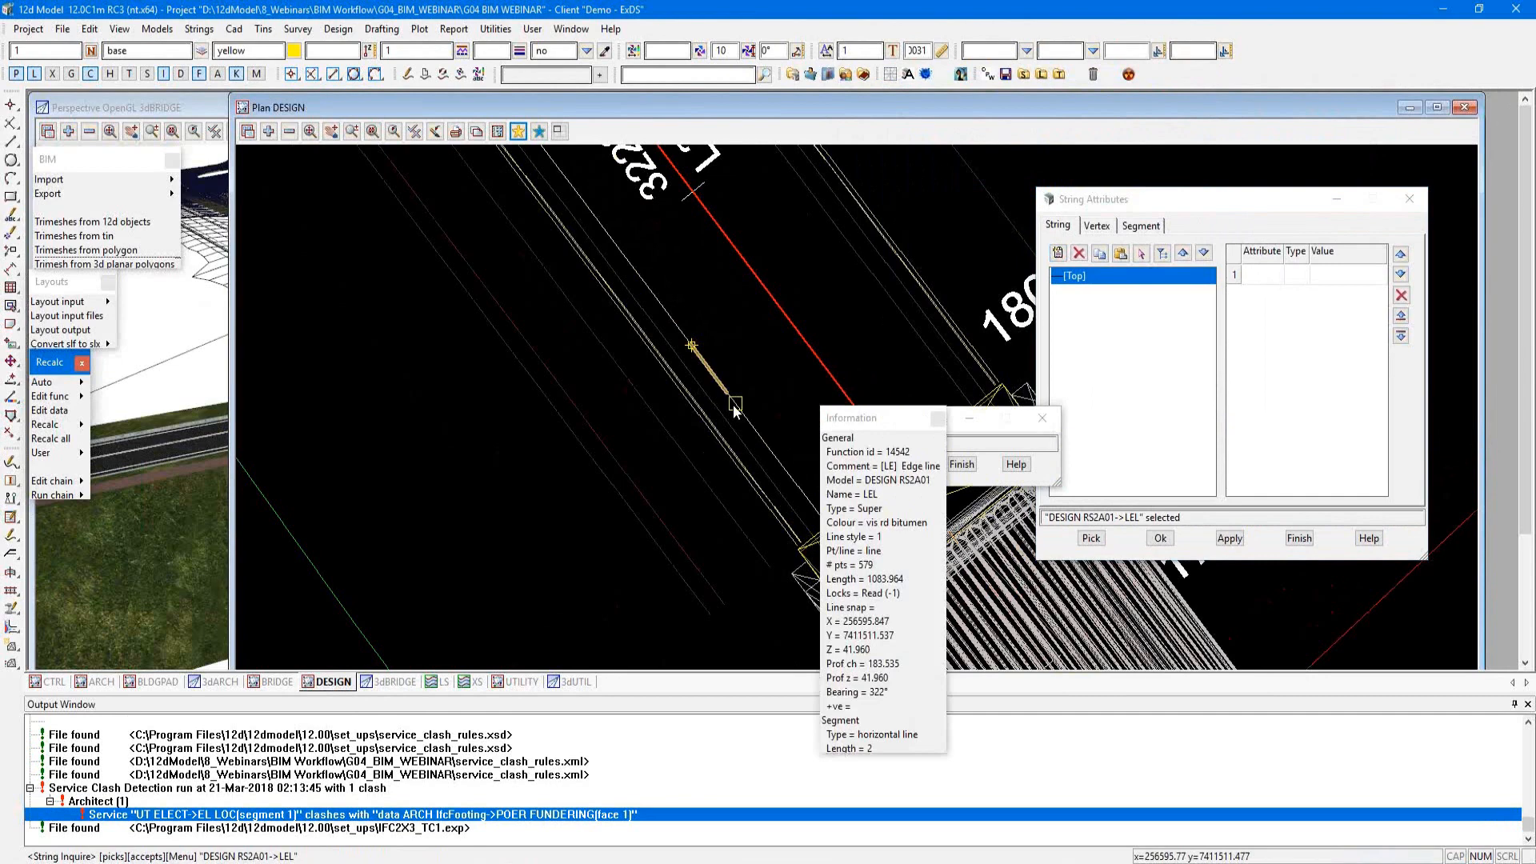
pyautogui.rightClick(765, 323)
pyautogui.click(792, 608)
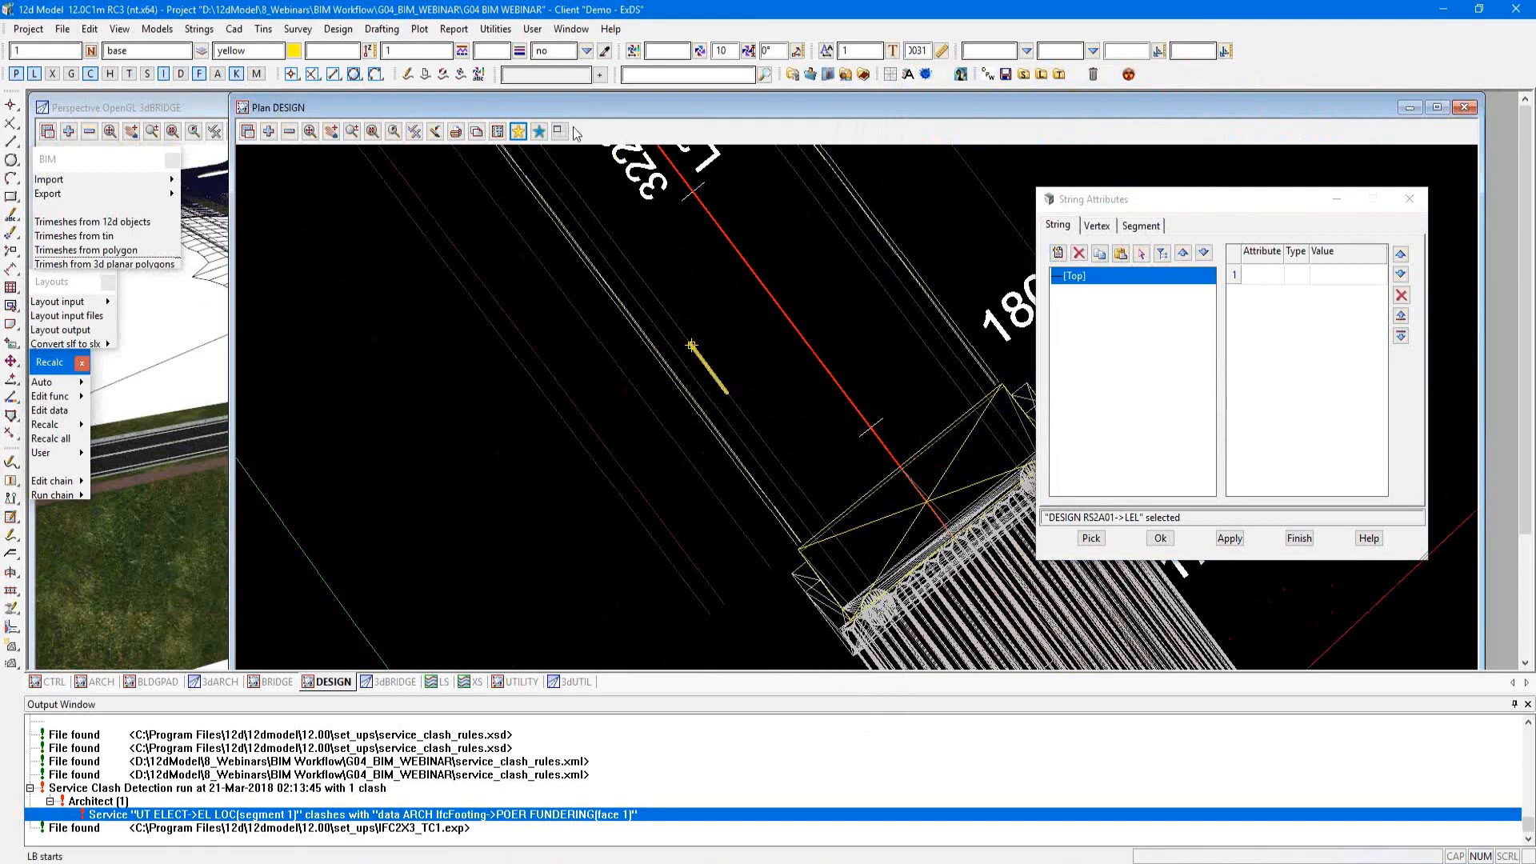
# Step: Bring up the Attributes Edits tools and park them over the DESIGN plan view
pyautogui.click(488, 30)
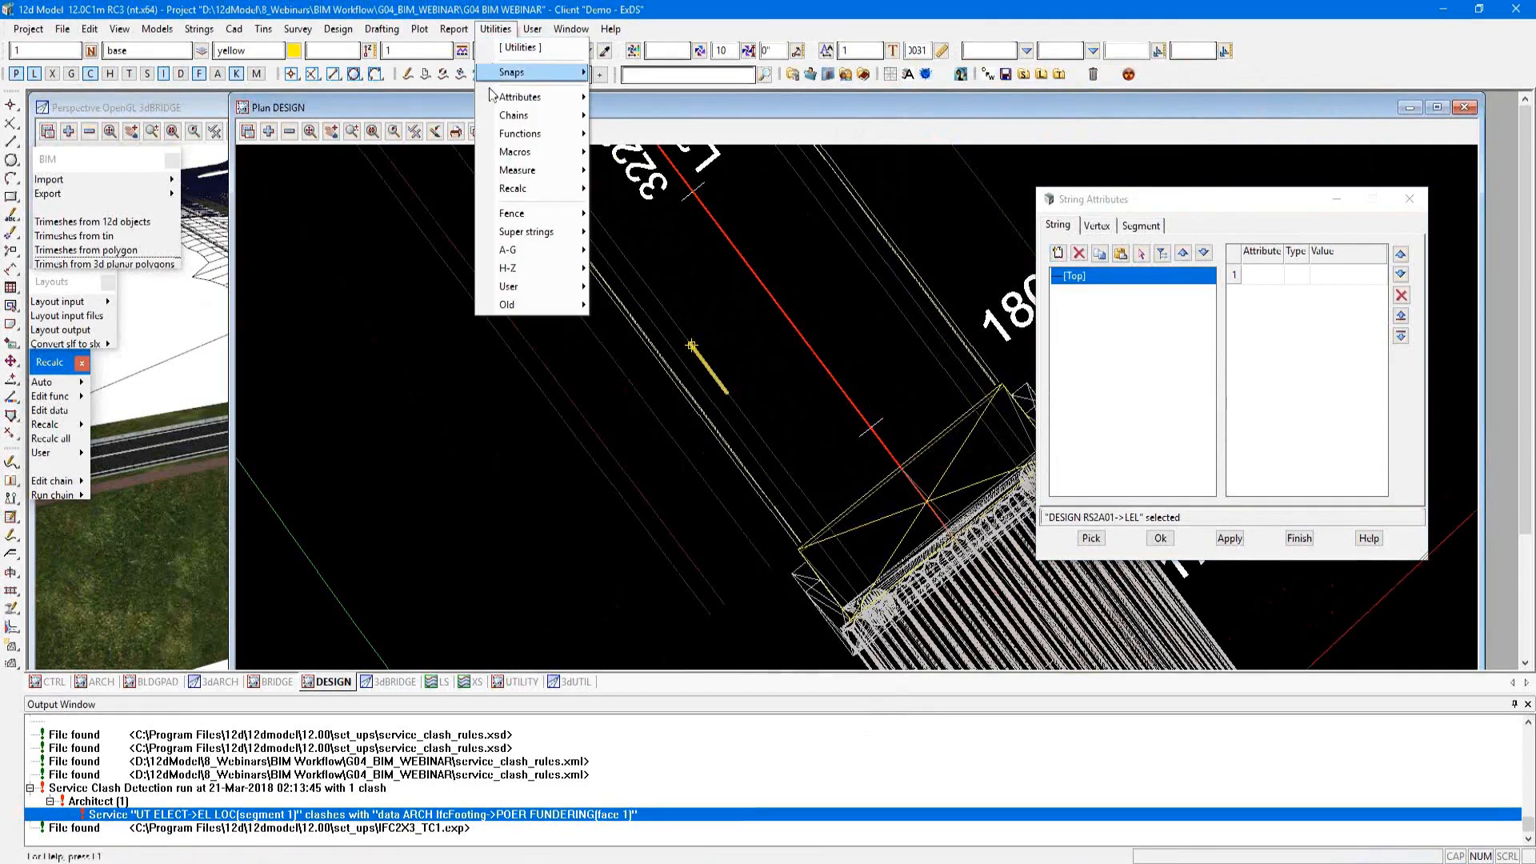
pyautogui.moveTo(528, 97)
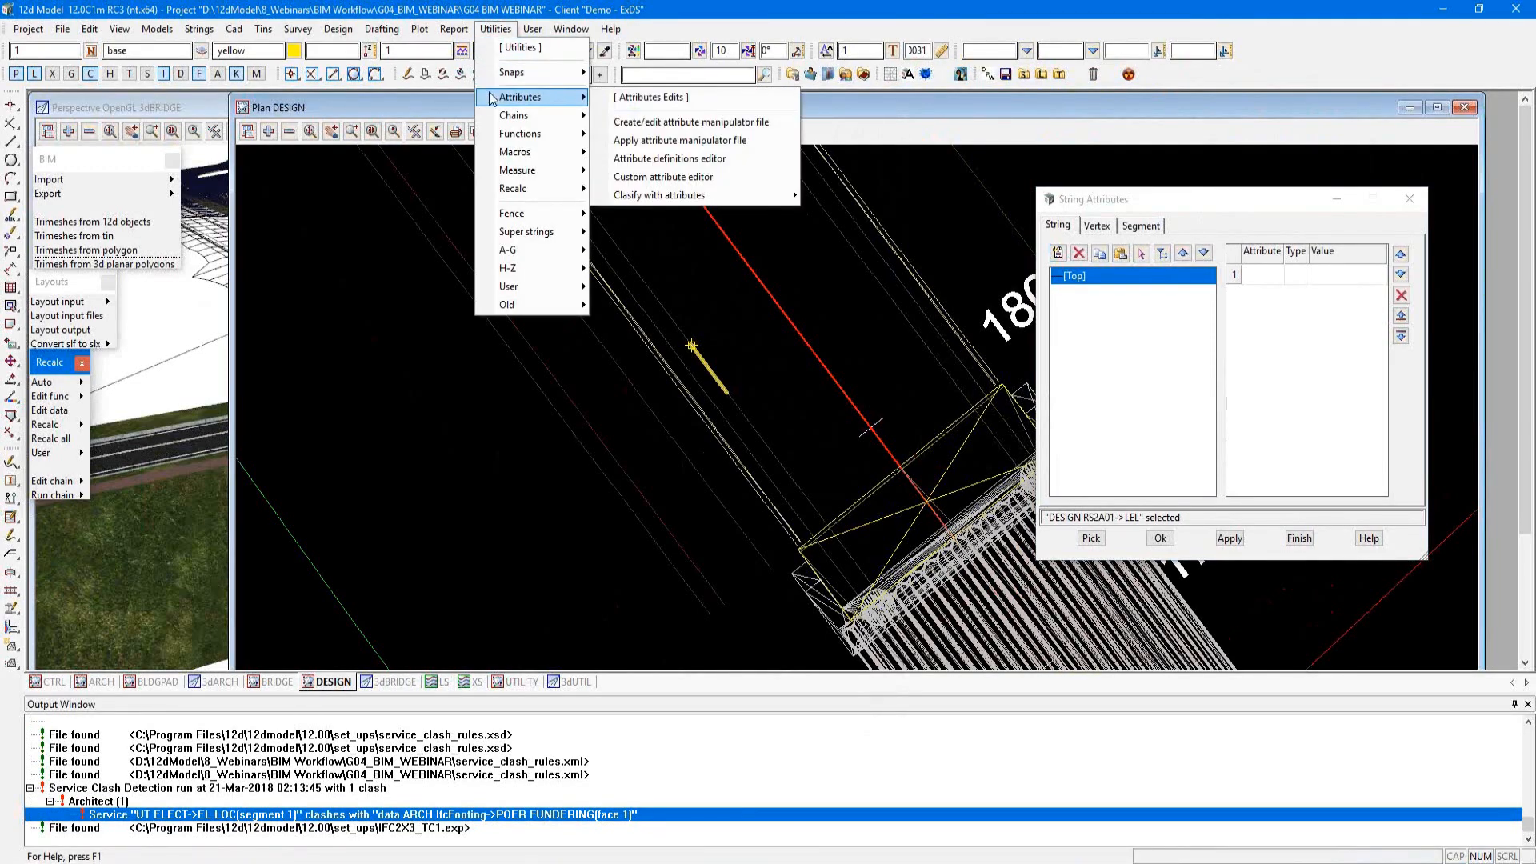
pyautogui.click(661, 97)
pyautogui.moveTo(719, 110); pyautogui.dragTo(325, 161)
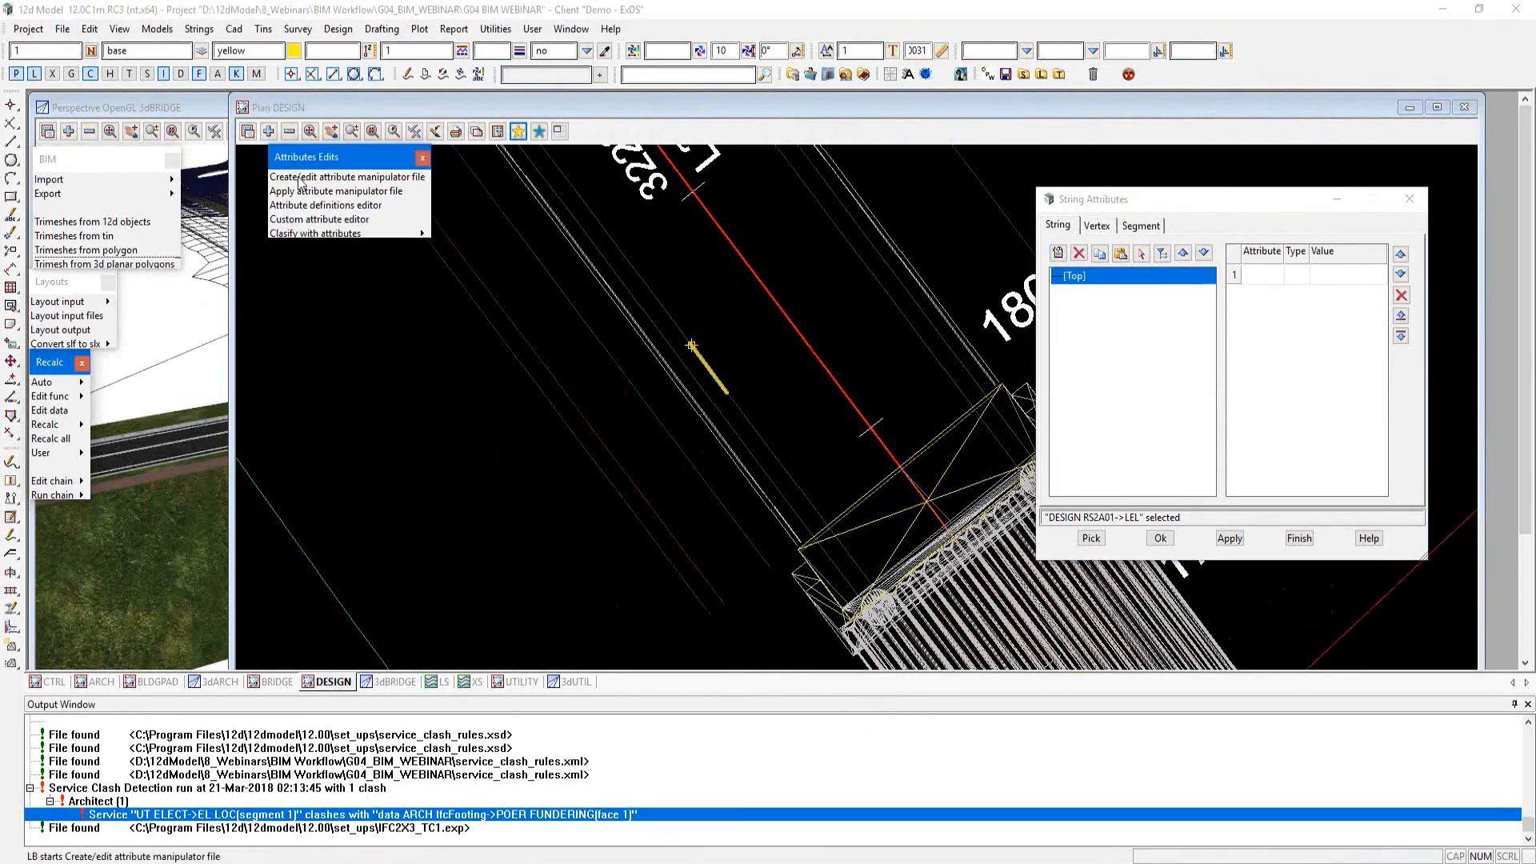
# Step: Read linemarking.12dattmf into Create/Edit Attribute Manipulator File and widen the window to show the full rule names
pyautogui.click(362, 178)
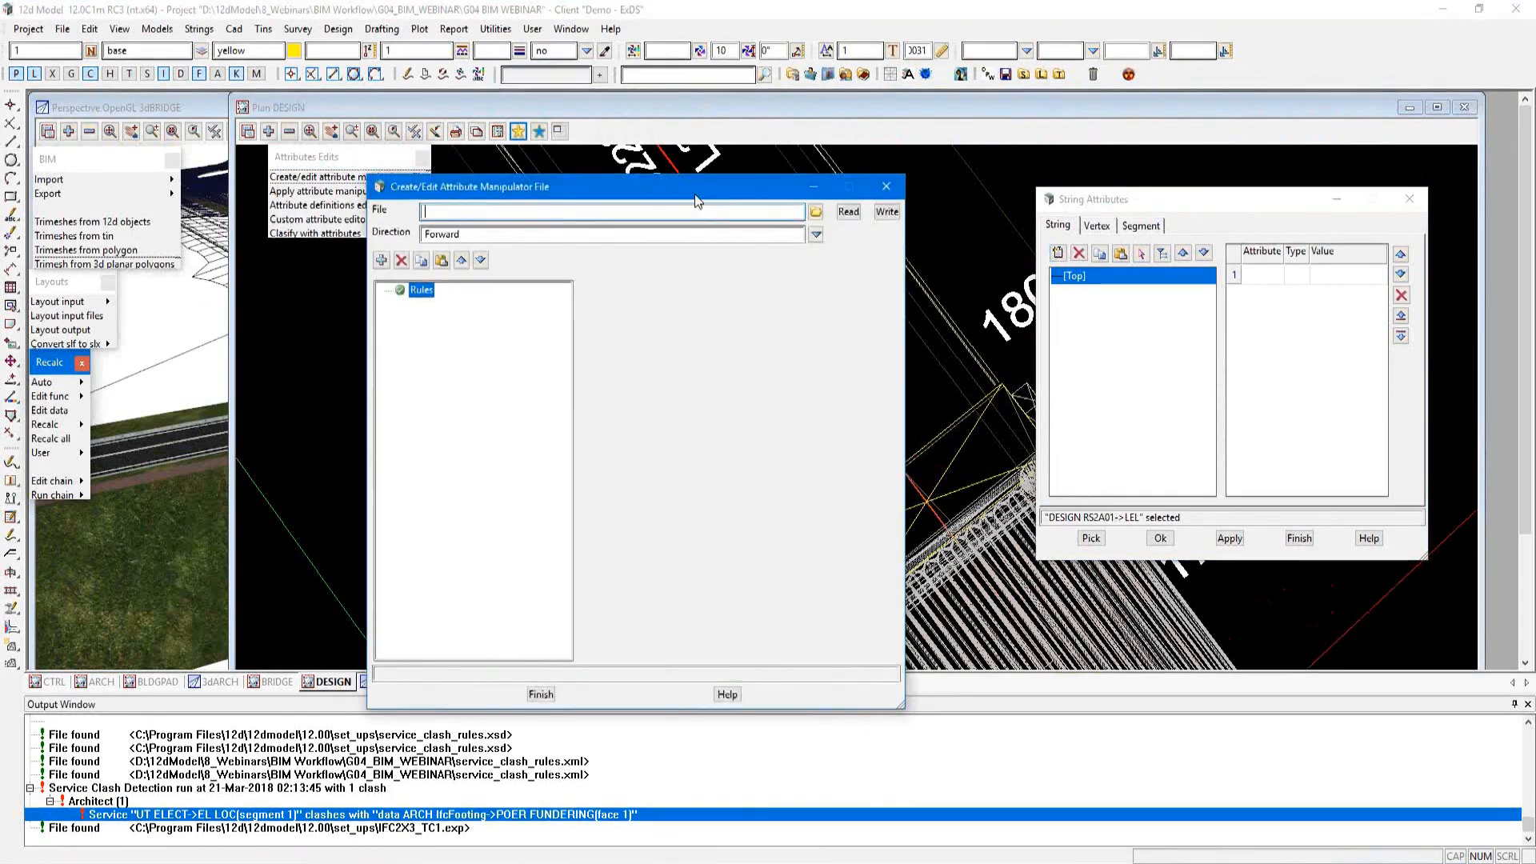
pyautogui.moveTo(695, 195); pyautogui.dragTo(857, 147)
pyautogui.click(979, 165)
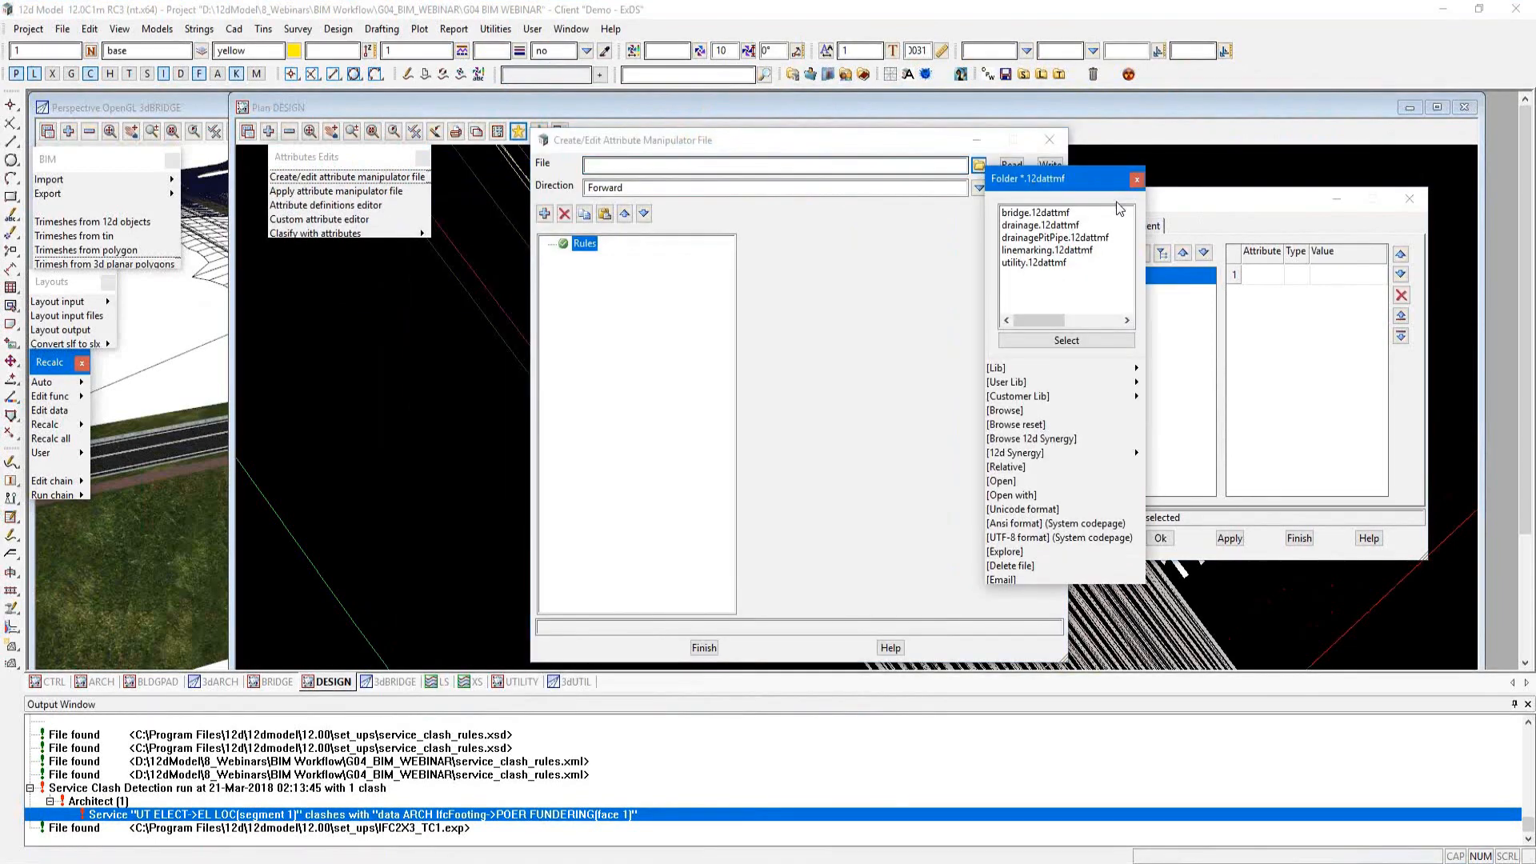
pyautogui.doubleClick(1048, 250)
pyautogui.click(1012, 166)
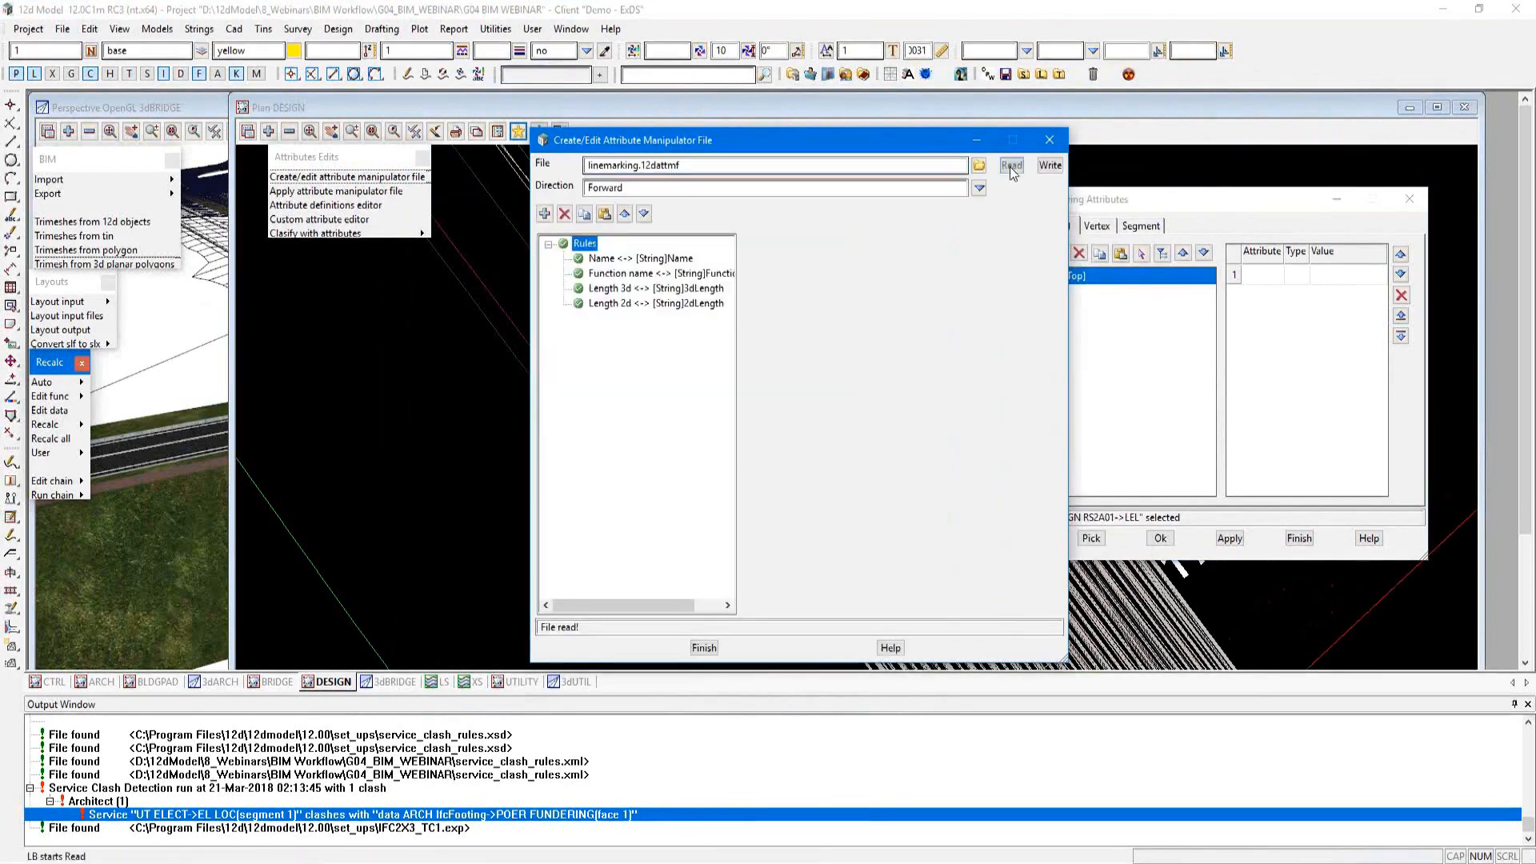
pyautogui.moveTo(733, 319); pyautogui.dragTo(820, 319)
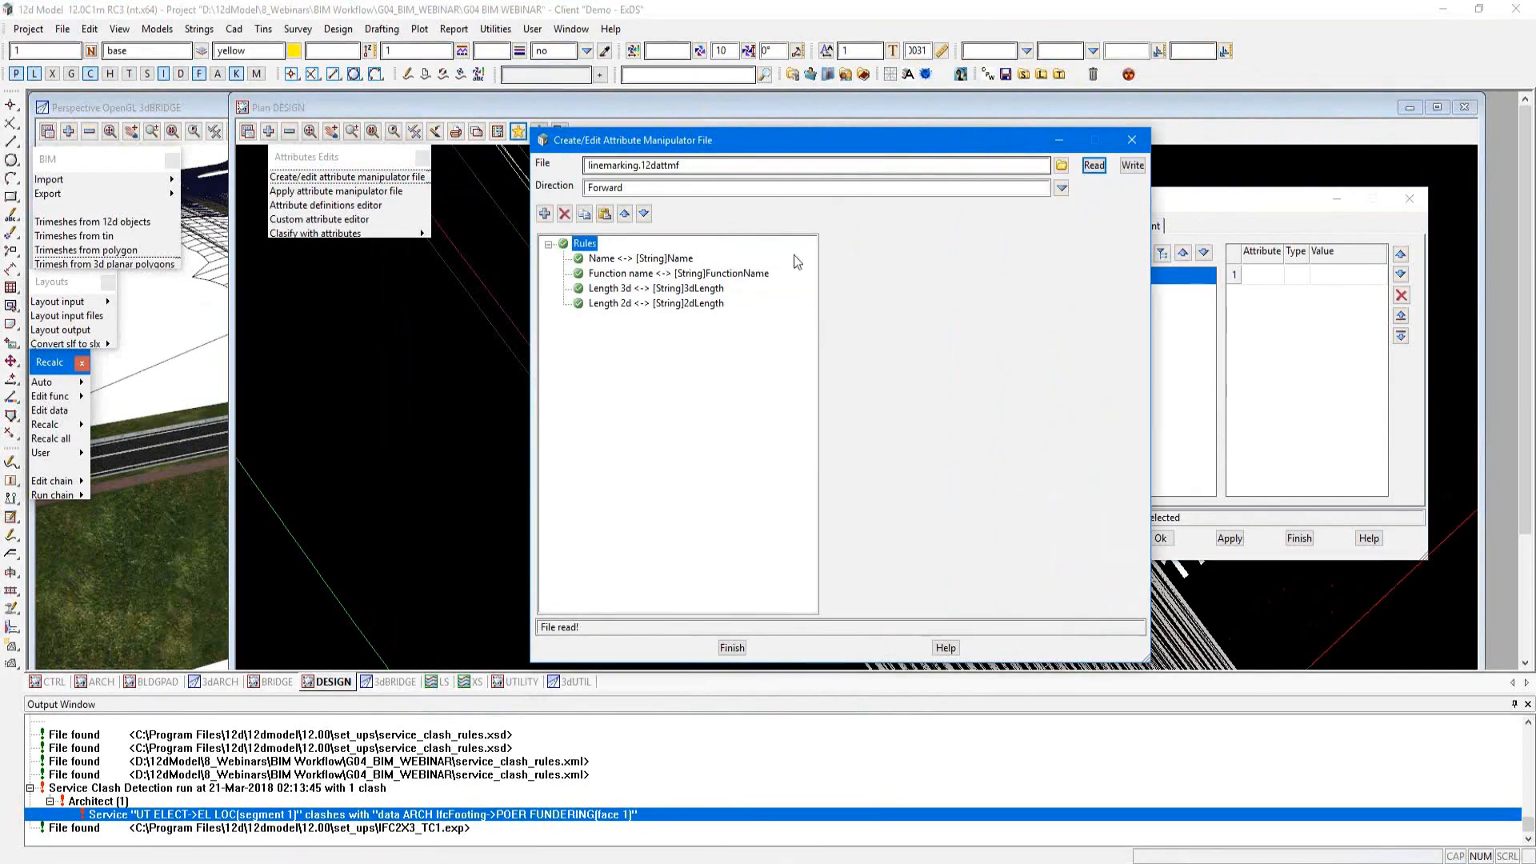
# Step: Examine the Name, Function name, Length 3d and Length 2d mapping rules and close the attribute manipulator editor
pyautogui.click(669, 259)
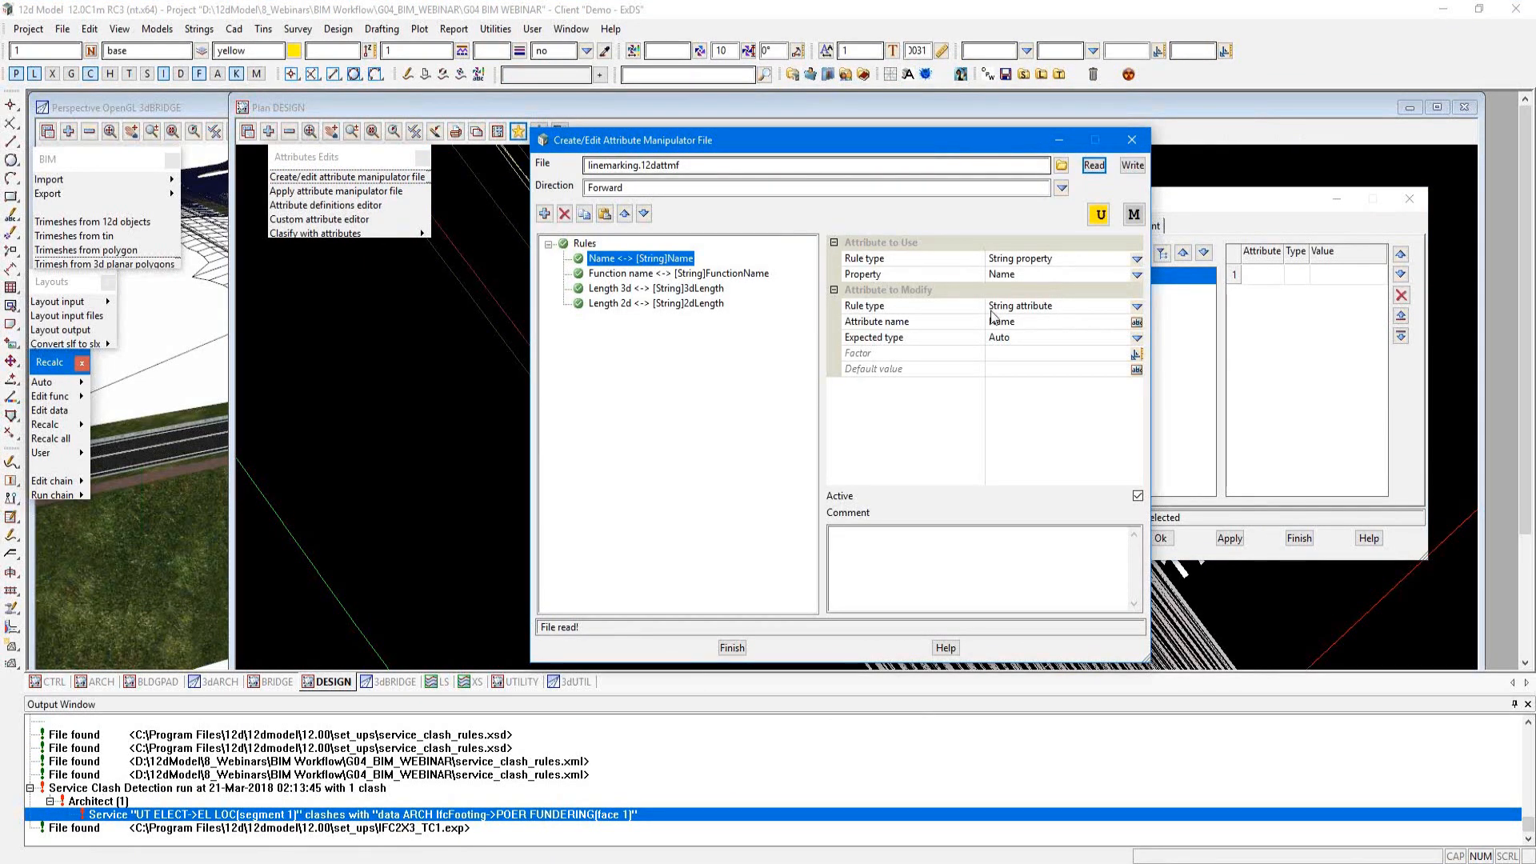
pyautogui.click(744, 274)
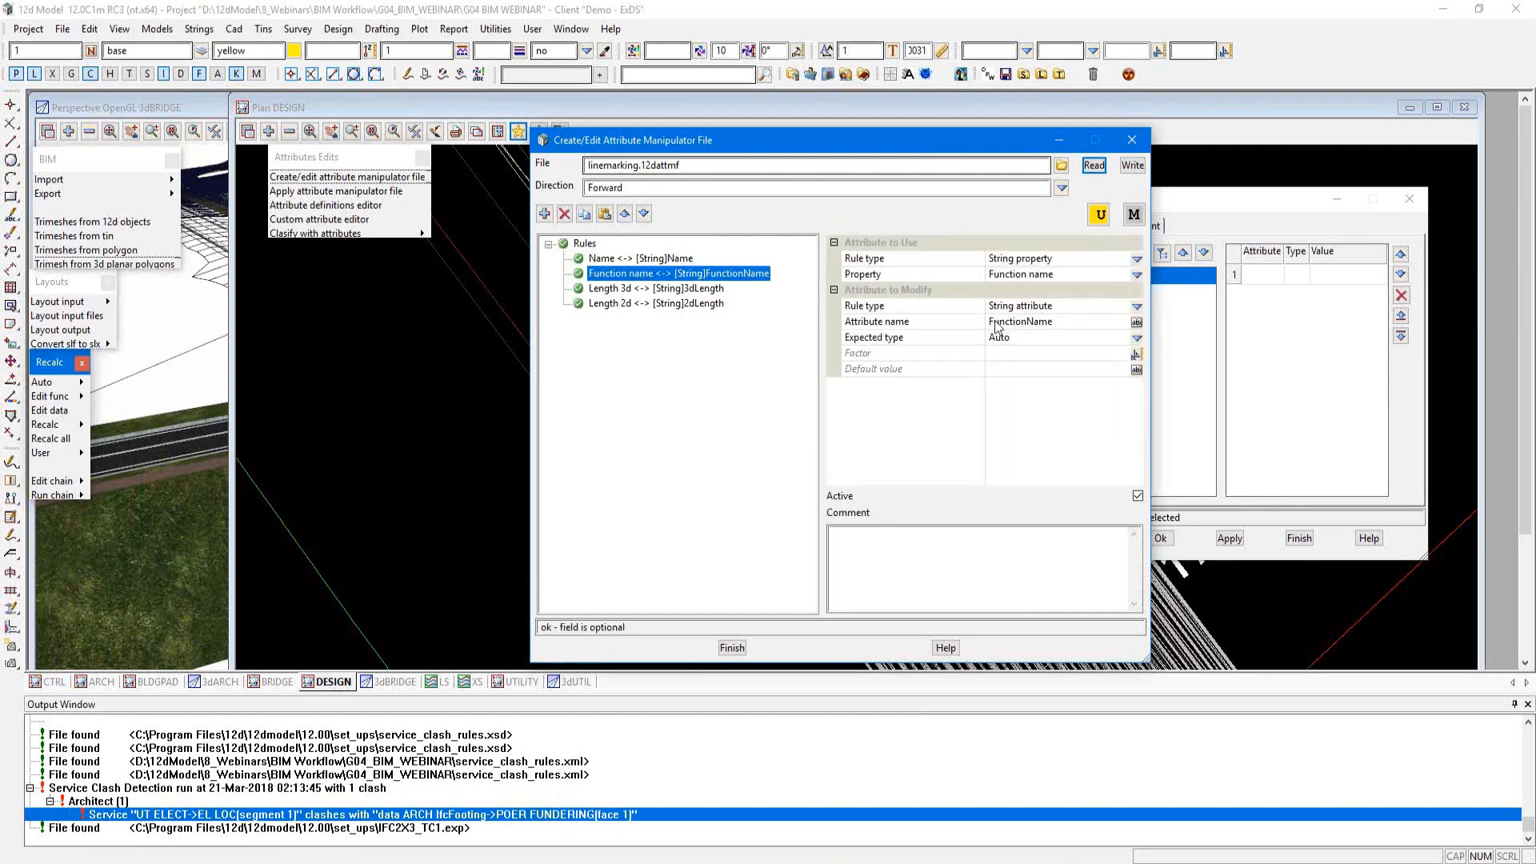
pyautogui.click(708, 290)
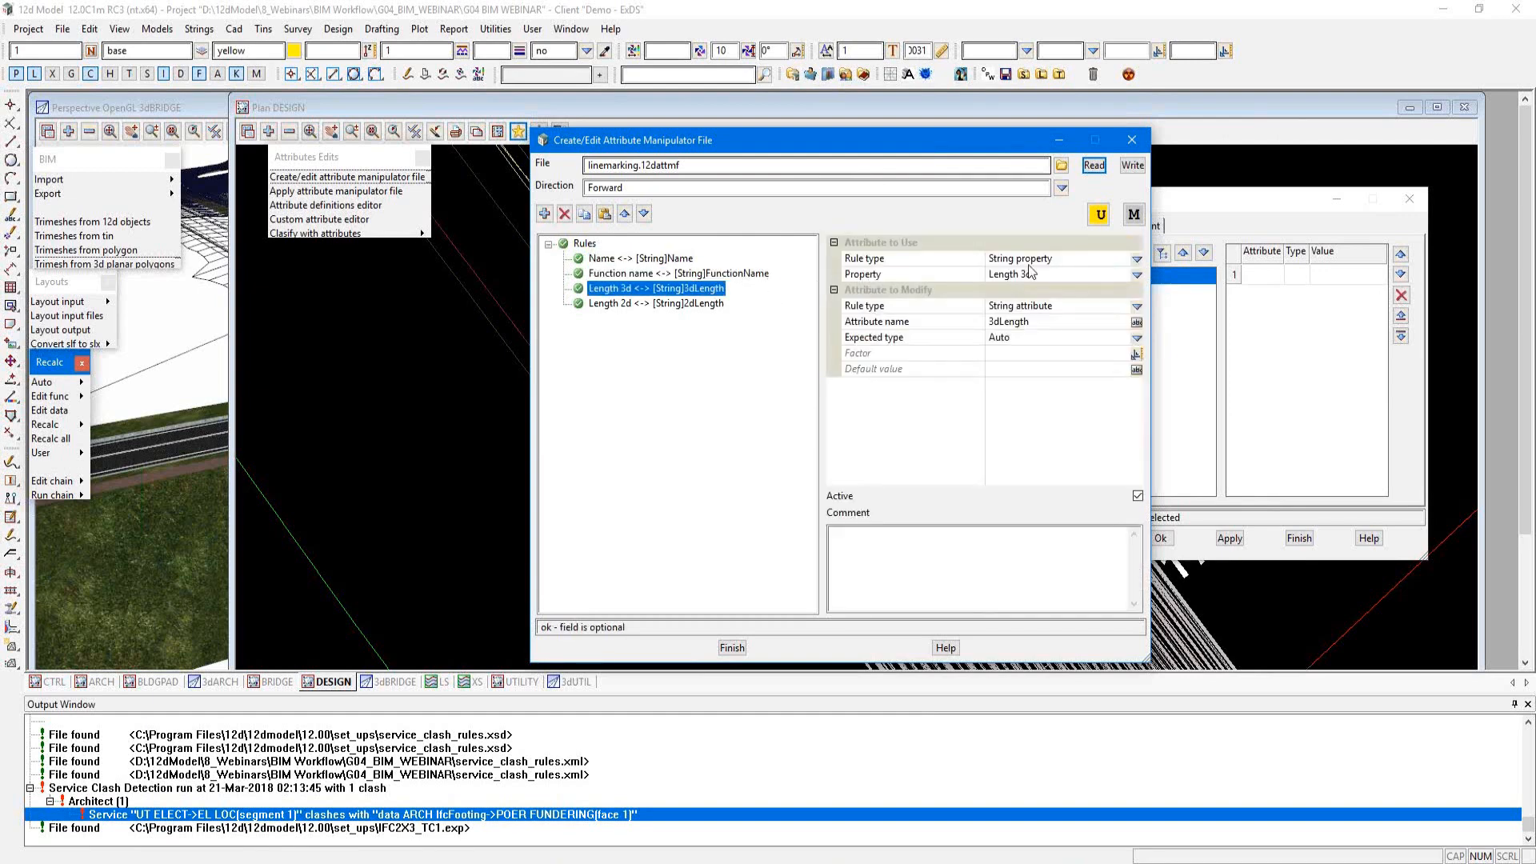
pyautogui.click(698, 303)
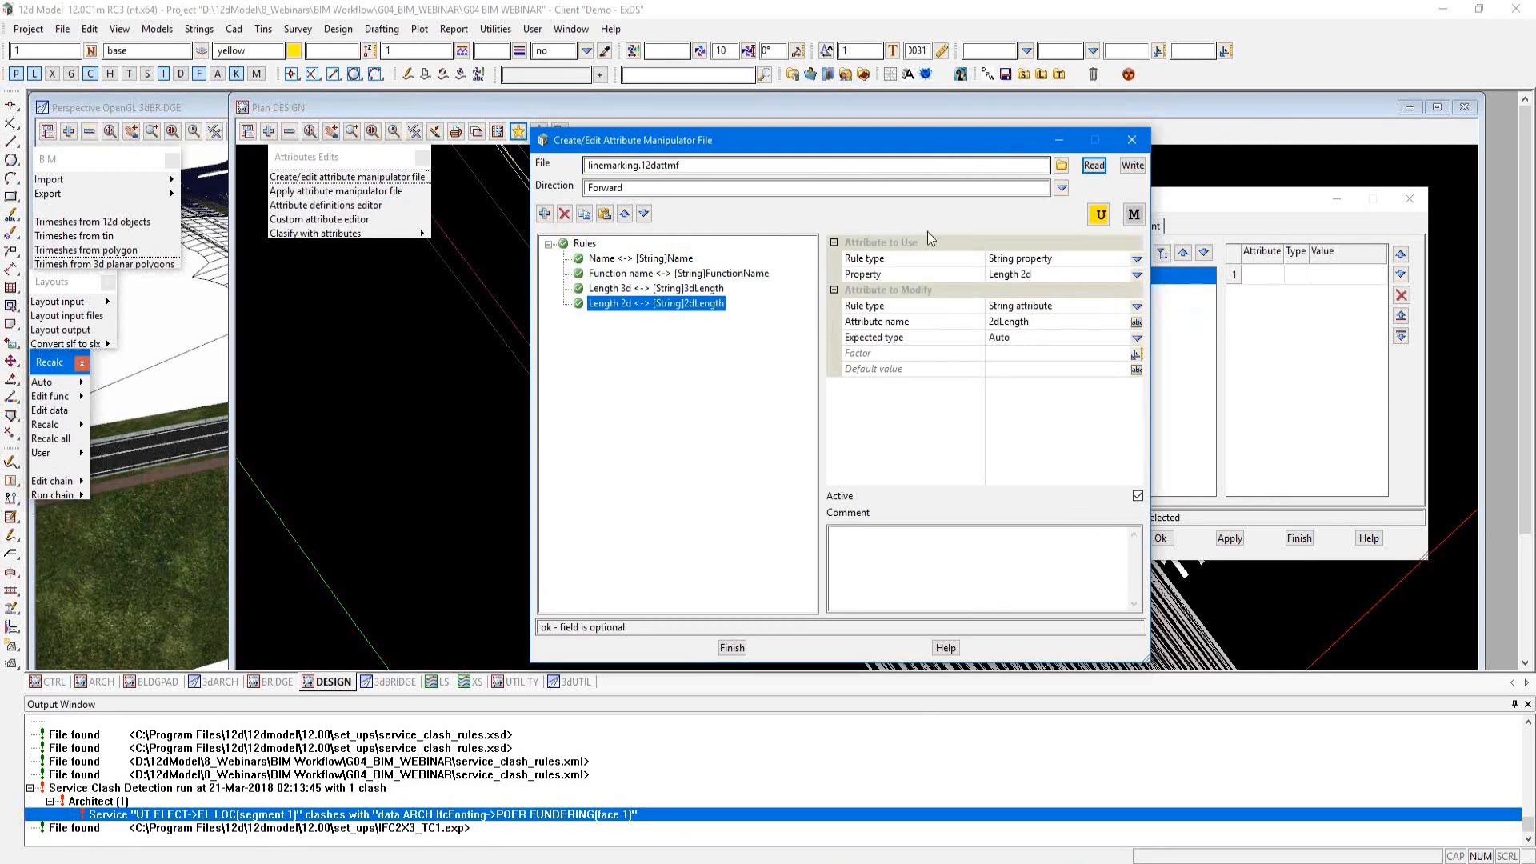
pyautogui.click(1123, 146)
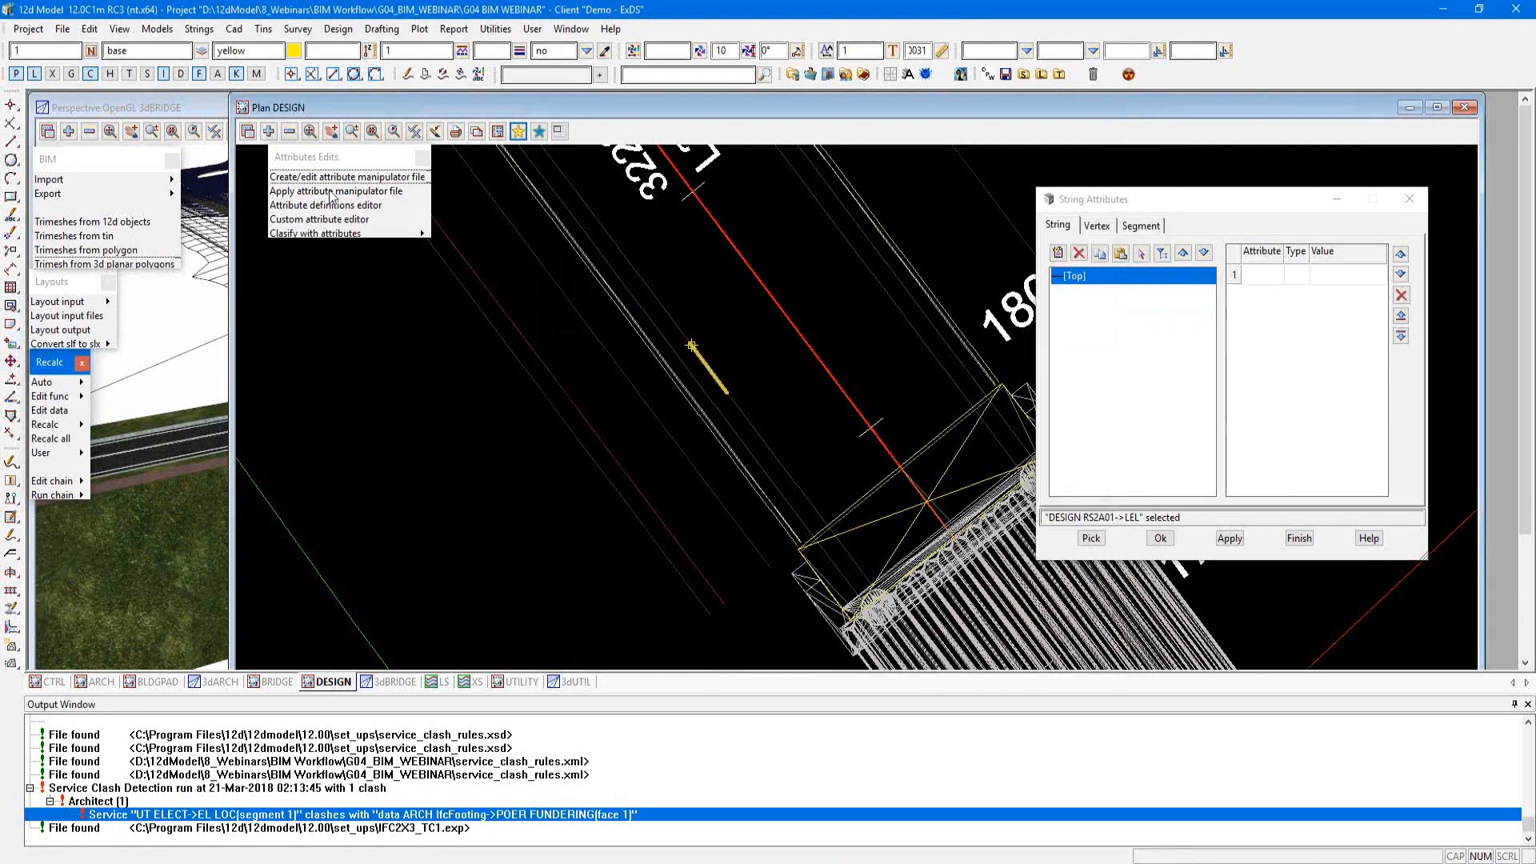
# Step: Open Apply Attribute Manipulator File and load the saved Apply_AttMF_linemarking.slx layout
pyautogui.click(332, 191)
pyautogui.moveTo(438, 207); pyautogui.dragTo(801, 168)
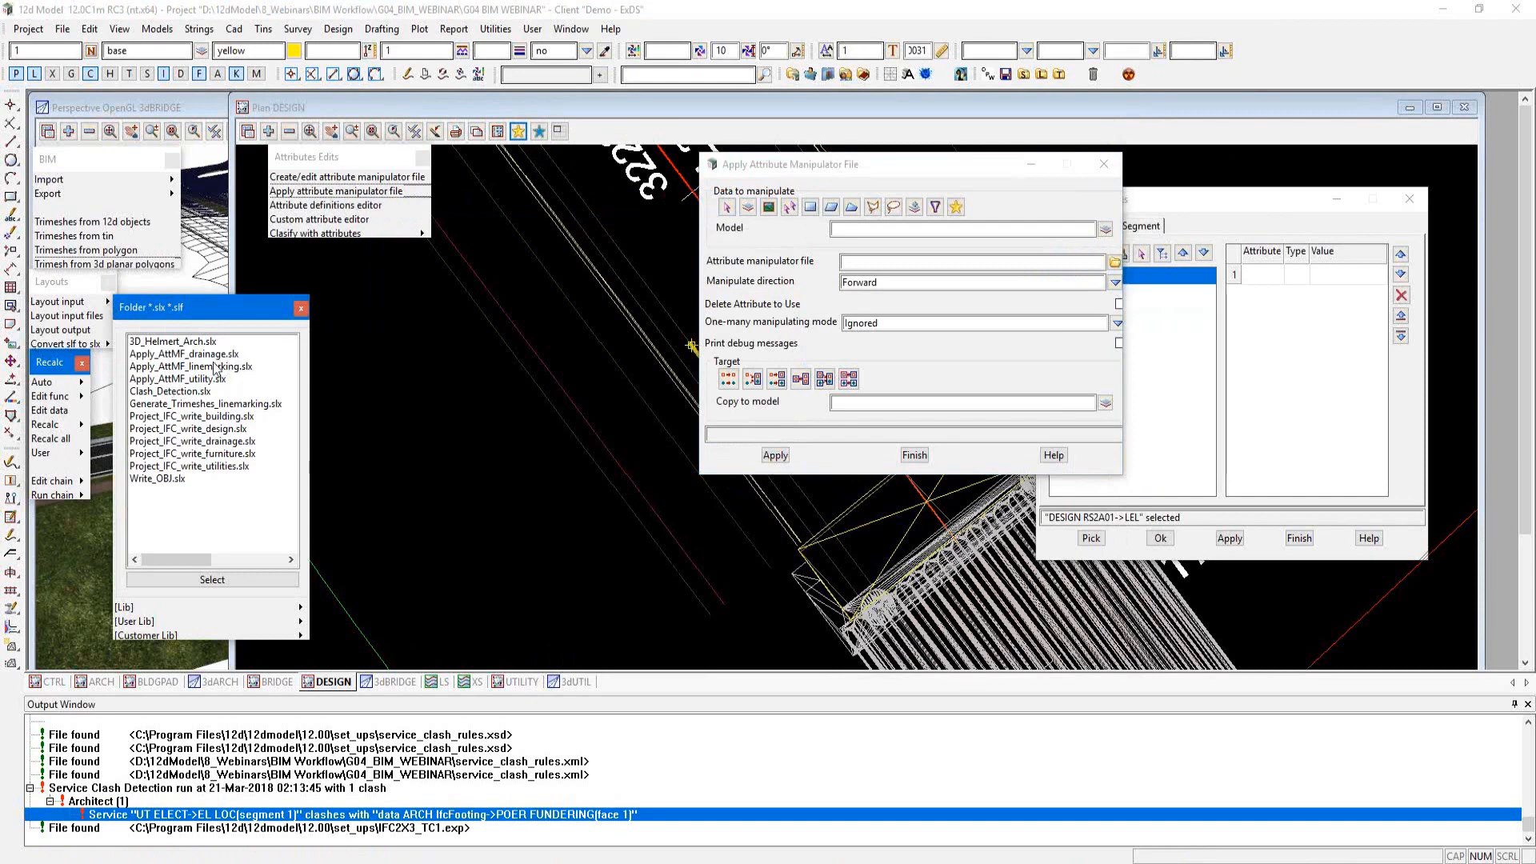
pyautogui.click(213, 366)
pyautogui.click(212, 580)
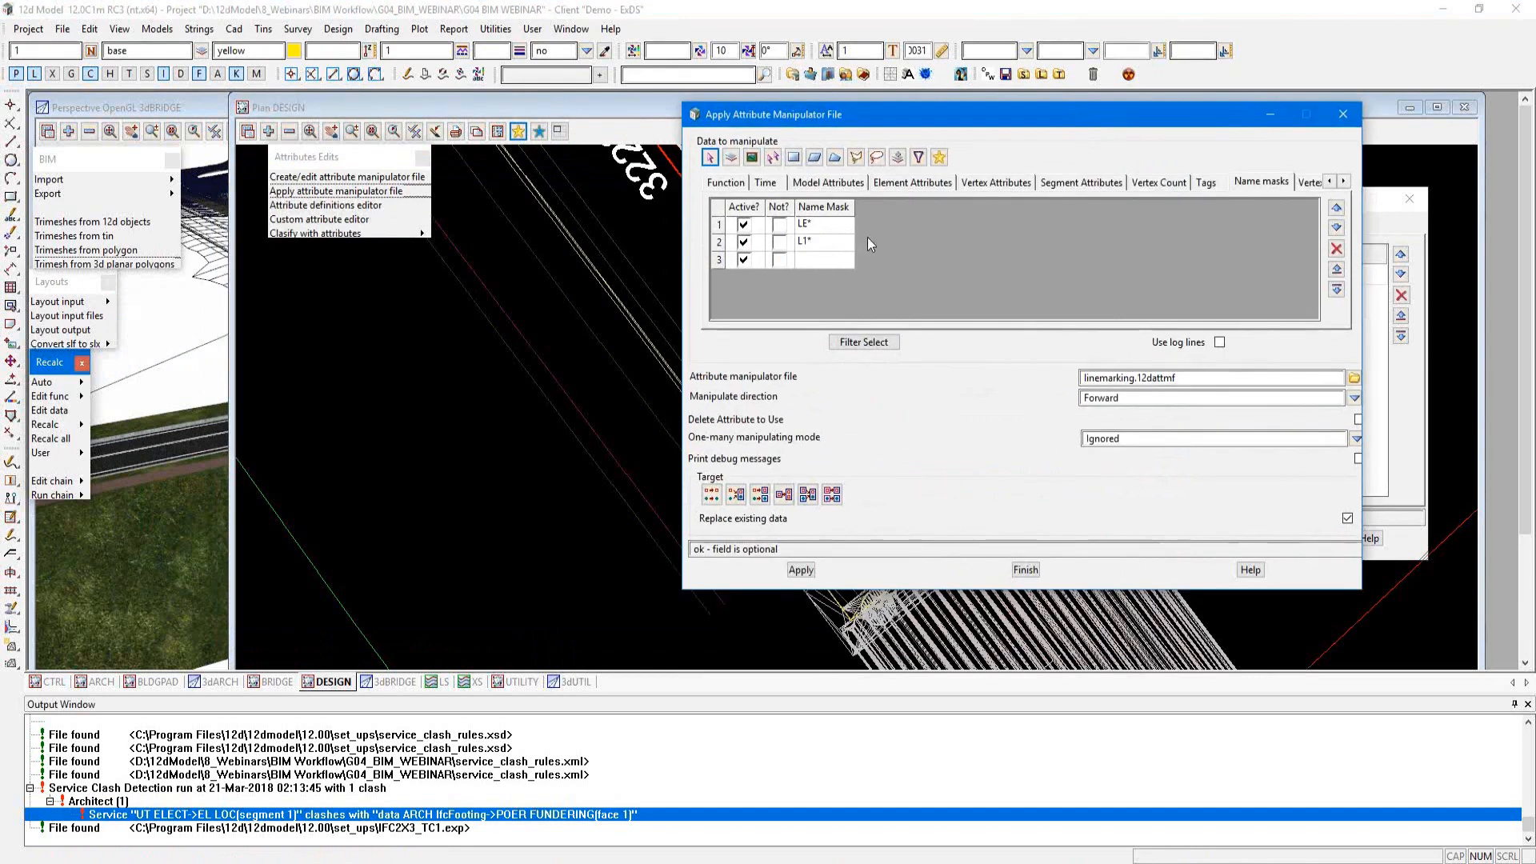
# Step: Review the LE* and L1* name masks, apply the linemarking.12dattmf manipulator file to the matching strings and finish
pyautogui.click(830, 227)
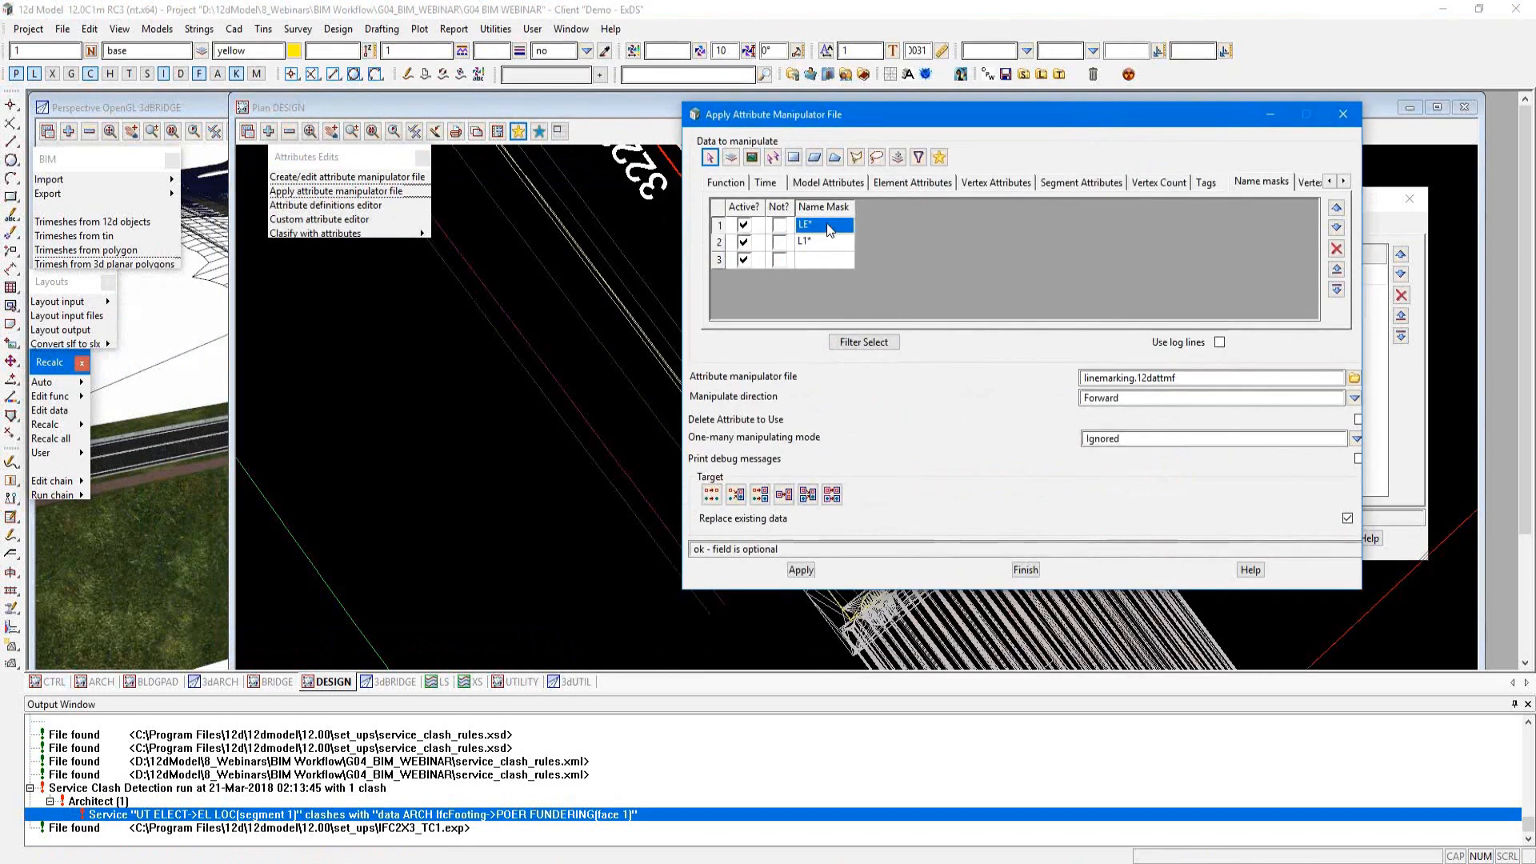
pyautogui.click(816, 242)
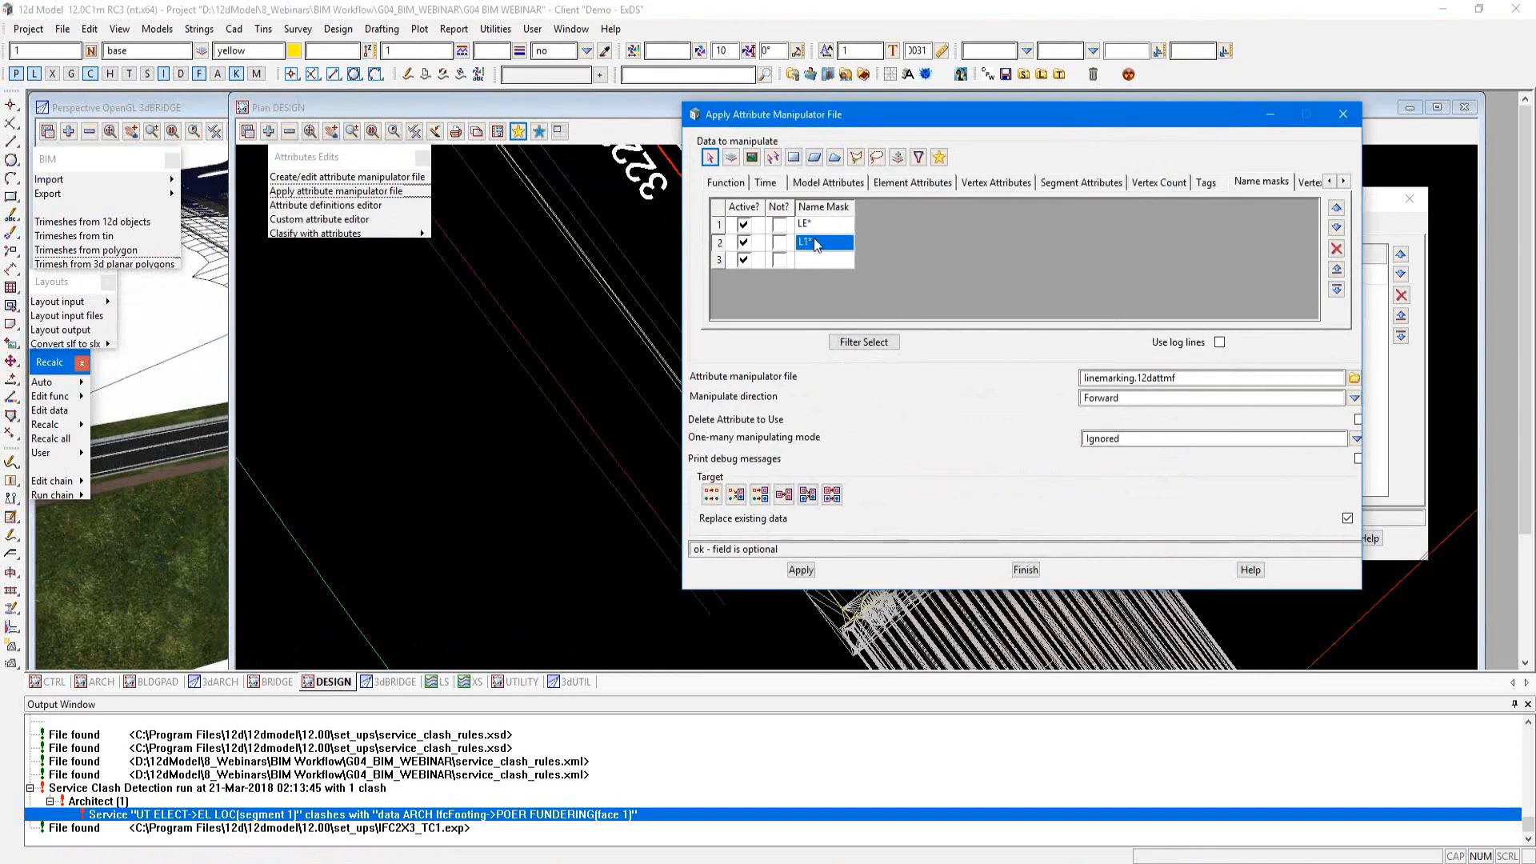
pyautogui.click(1109, 377)
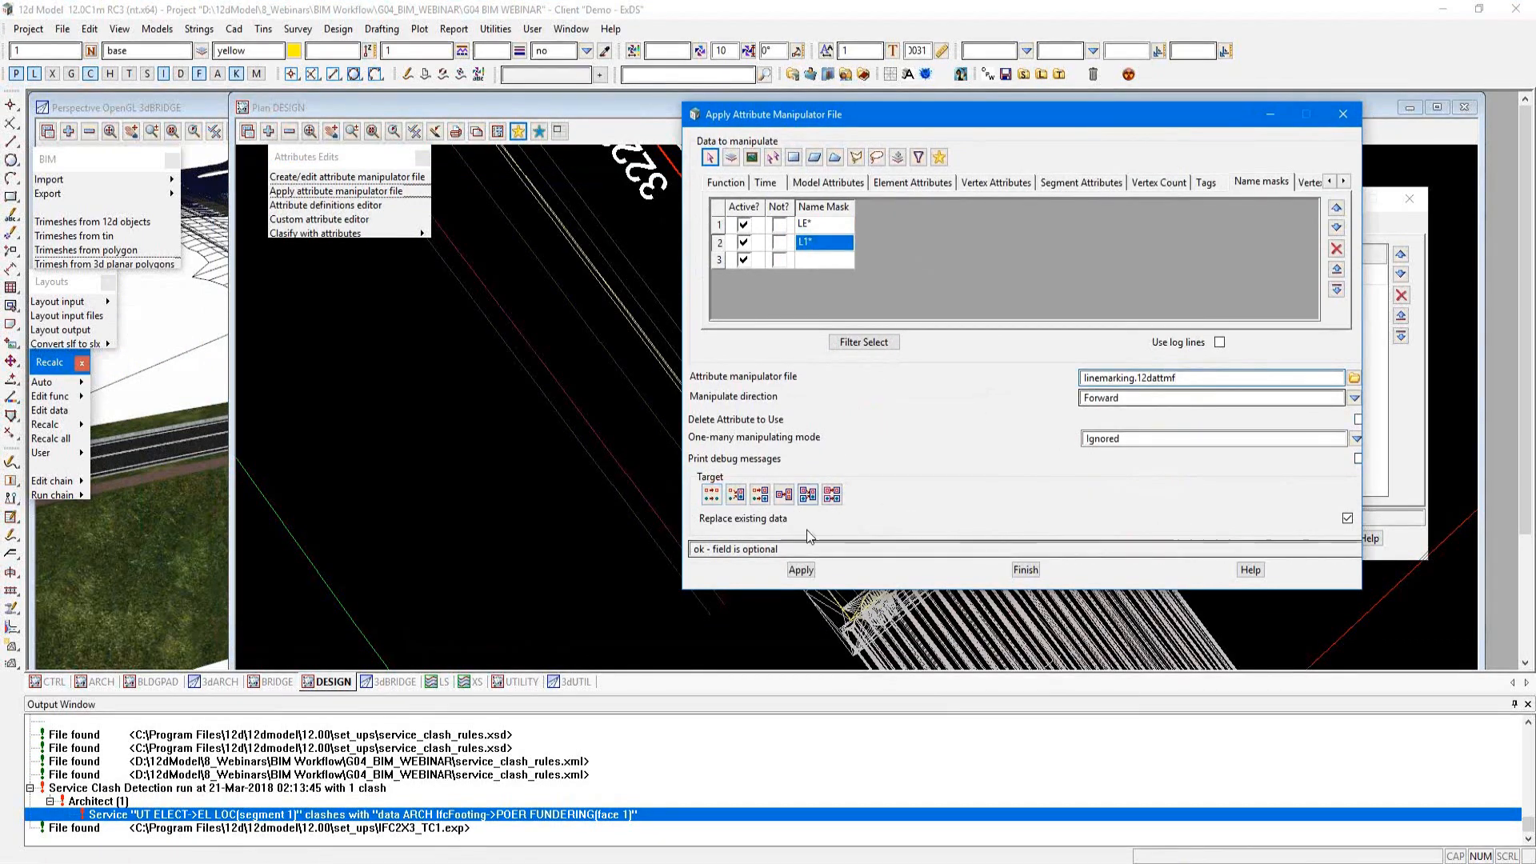
pyautogui.click(797, 569)
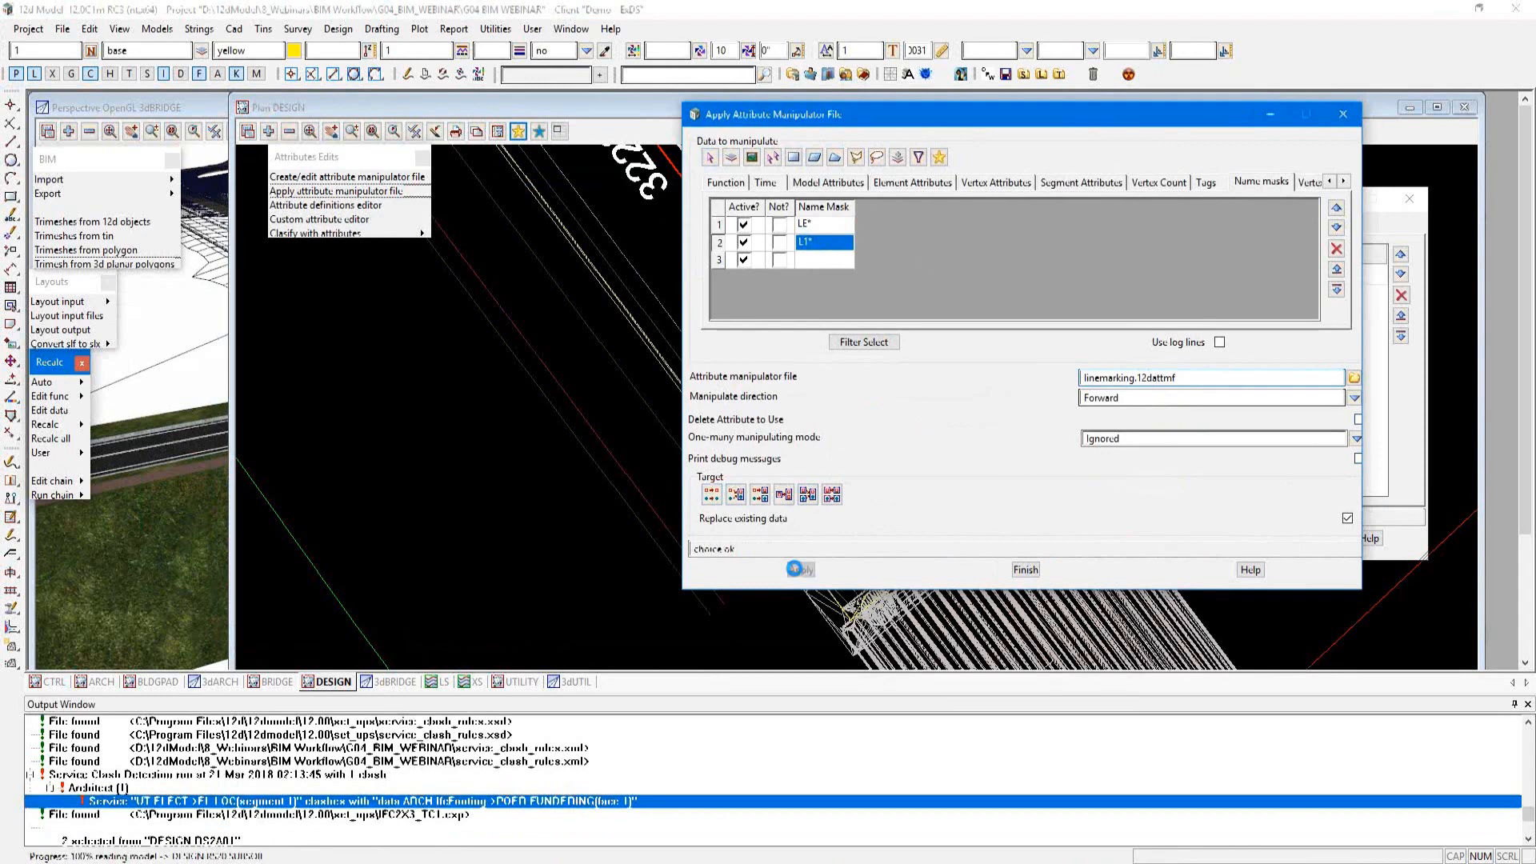
pyautogui.click(1025, 570)
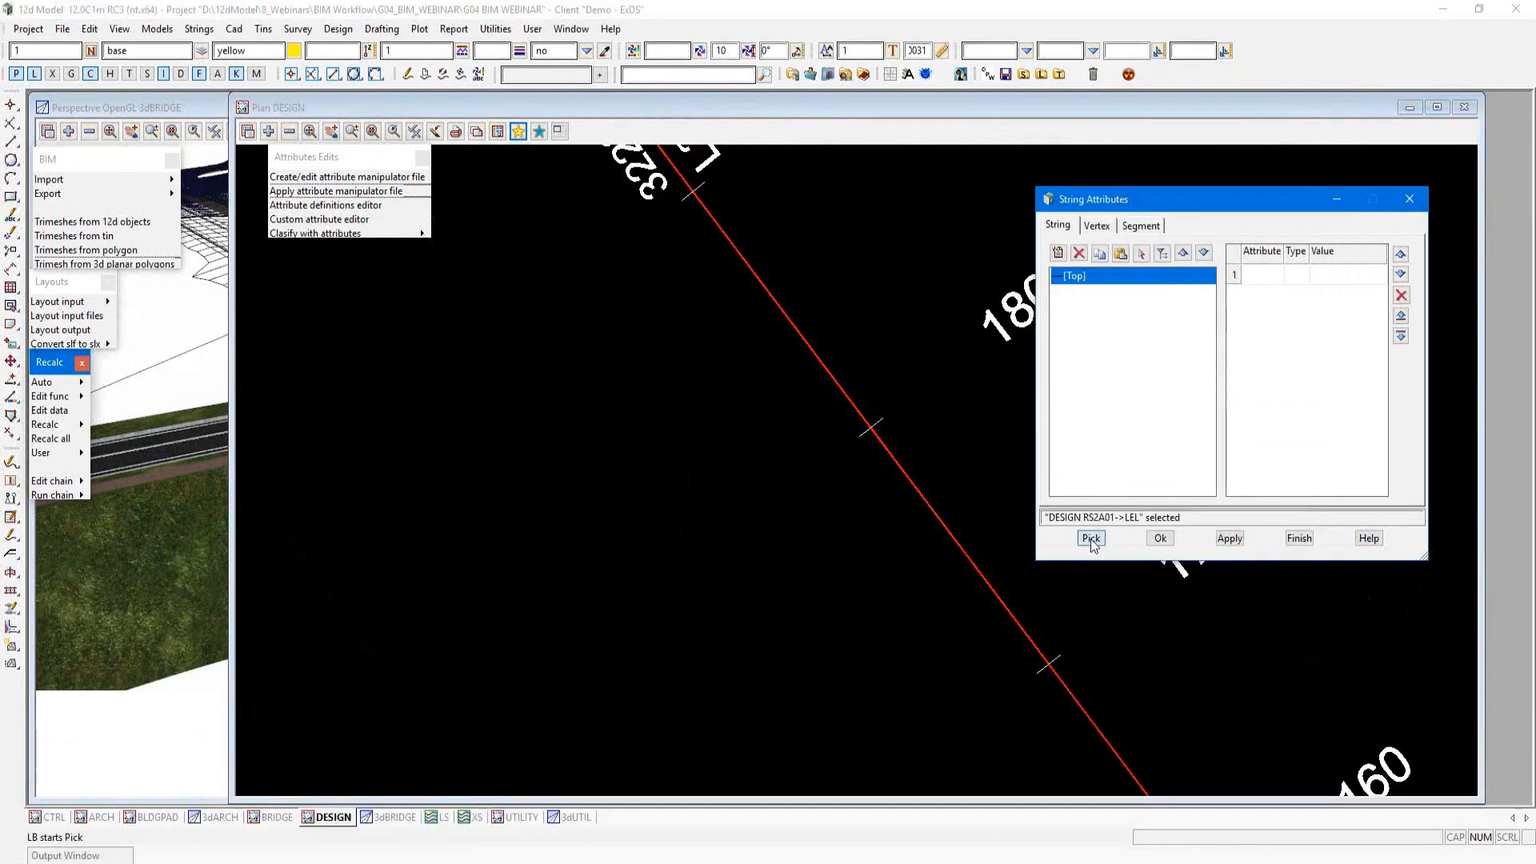
# Step: Pick the LEL string again, examine its Name, 3dLength and 2dLength attributes and close String Attributes
pyautogui.click(1091, 540)
pyautogui.click(742, 411)
pyautogui.middleClick(743, 412)
pyautogui.moveTo(1297, 200); pyautogui.dragTo(1080, 134)
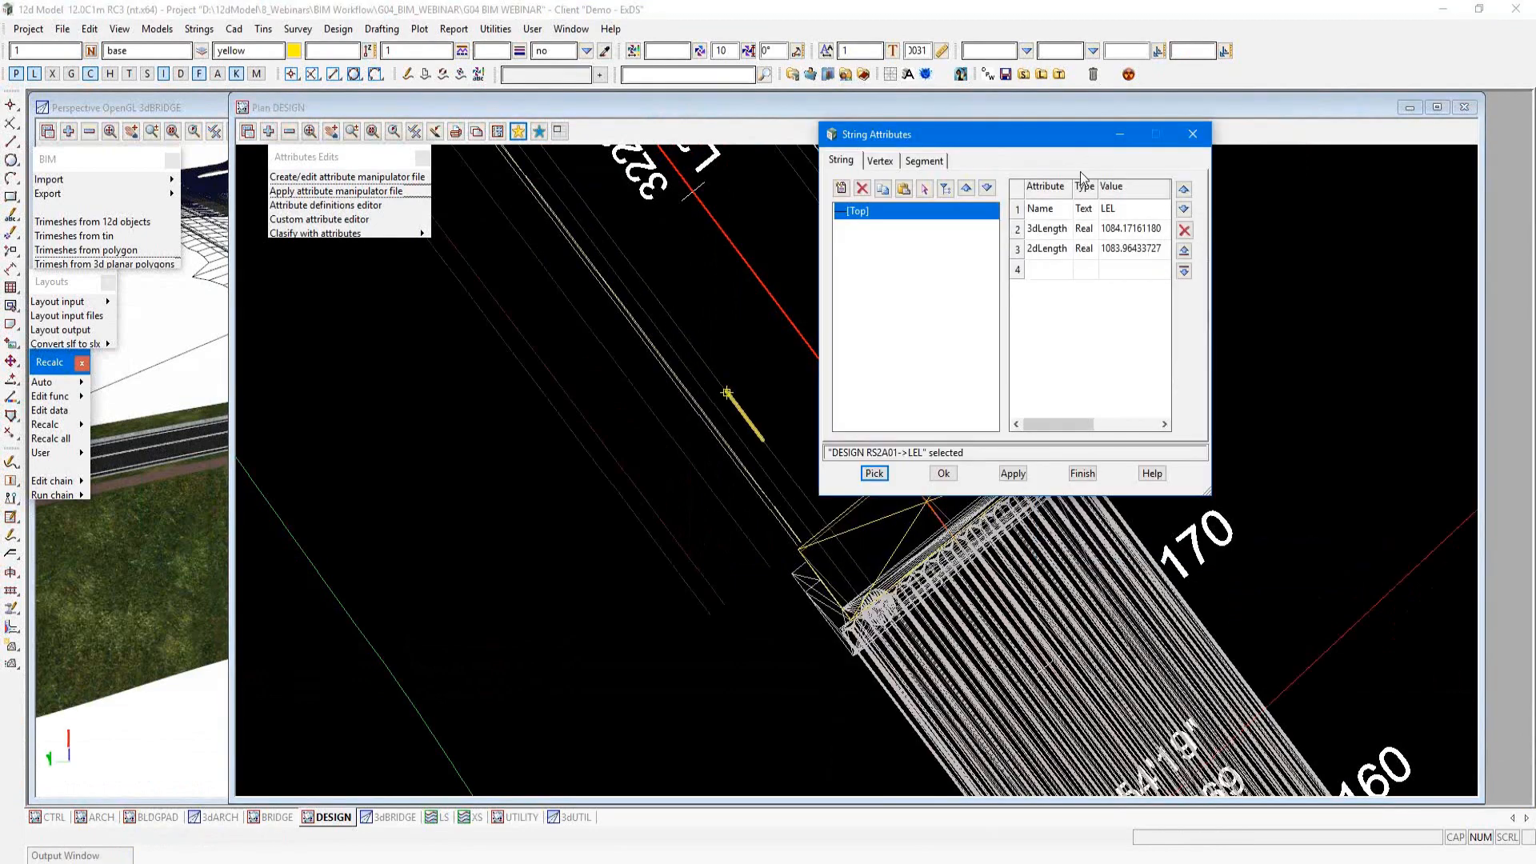
pyautogui.moveTo(1228, 308); pyautogui.dragTo(1357, 308)
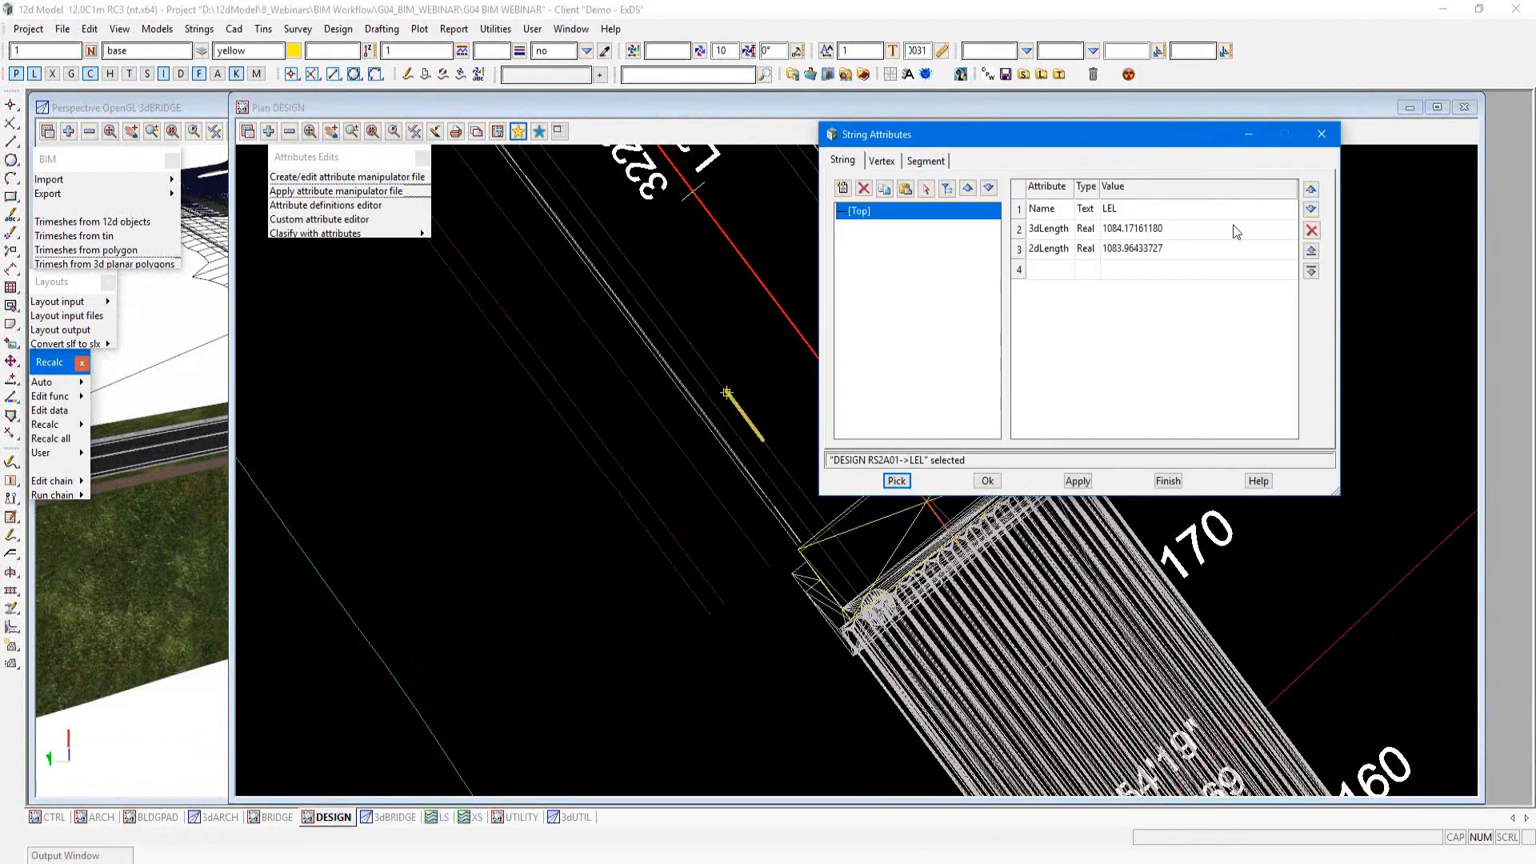
pyautogui.click(1056, 214)
pyautogui.click(1038, 231)
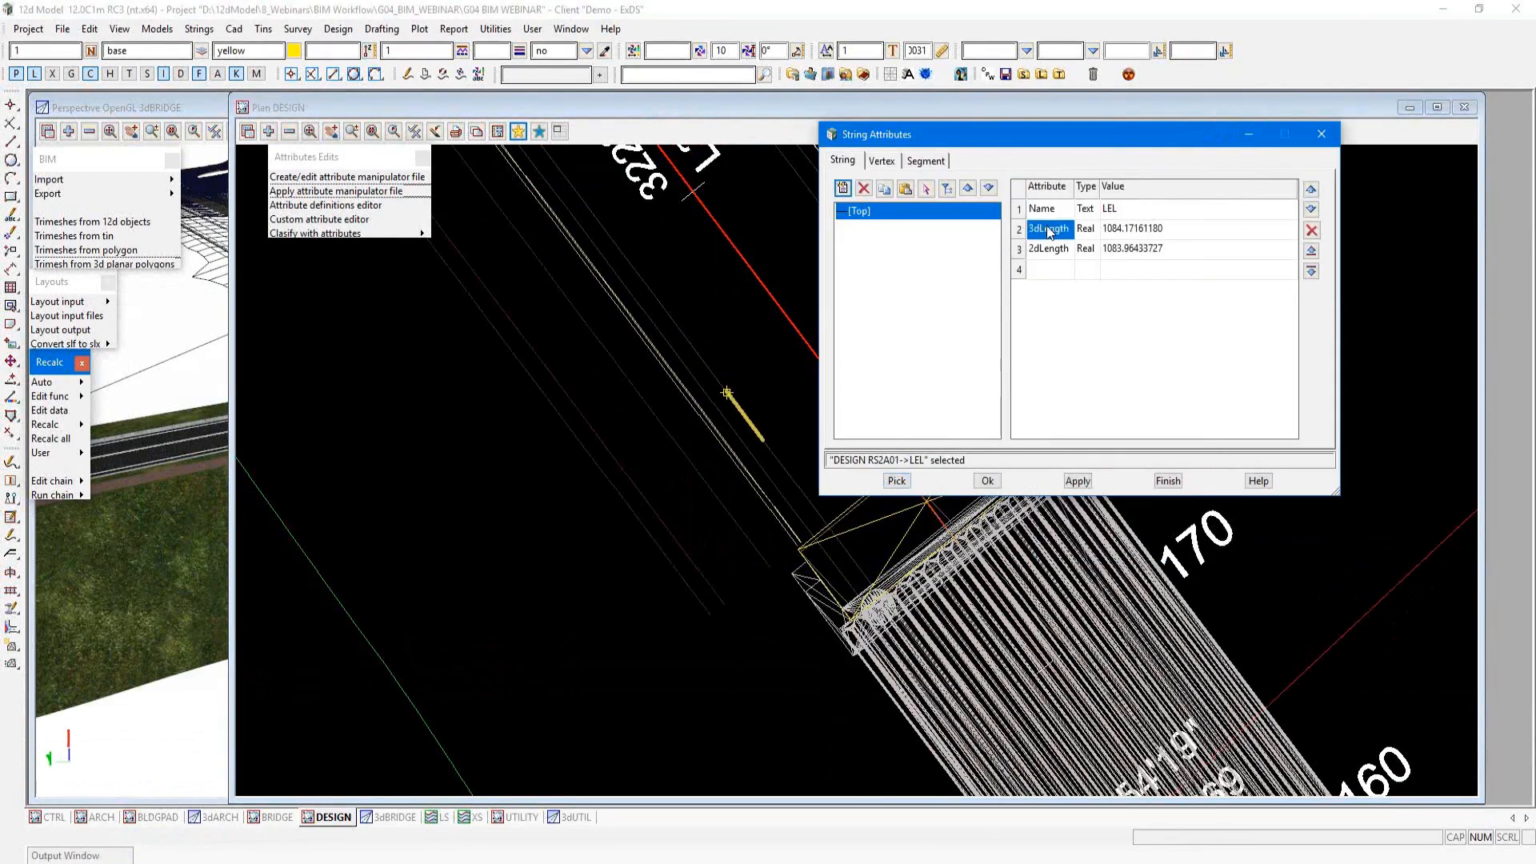
pyautogui.click(1045, 250)
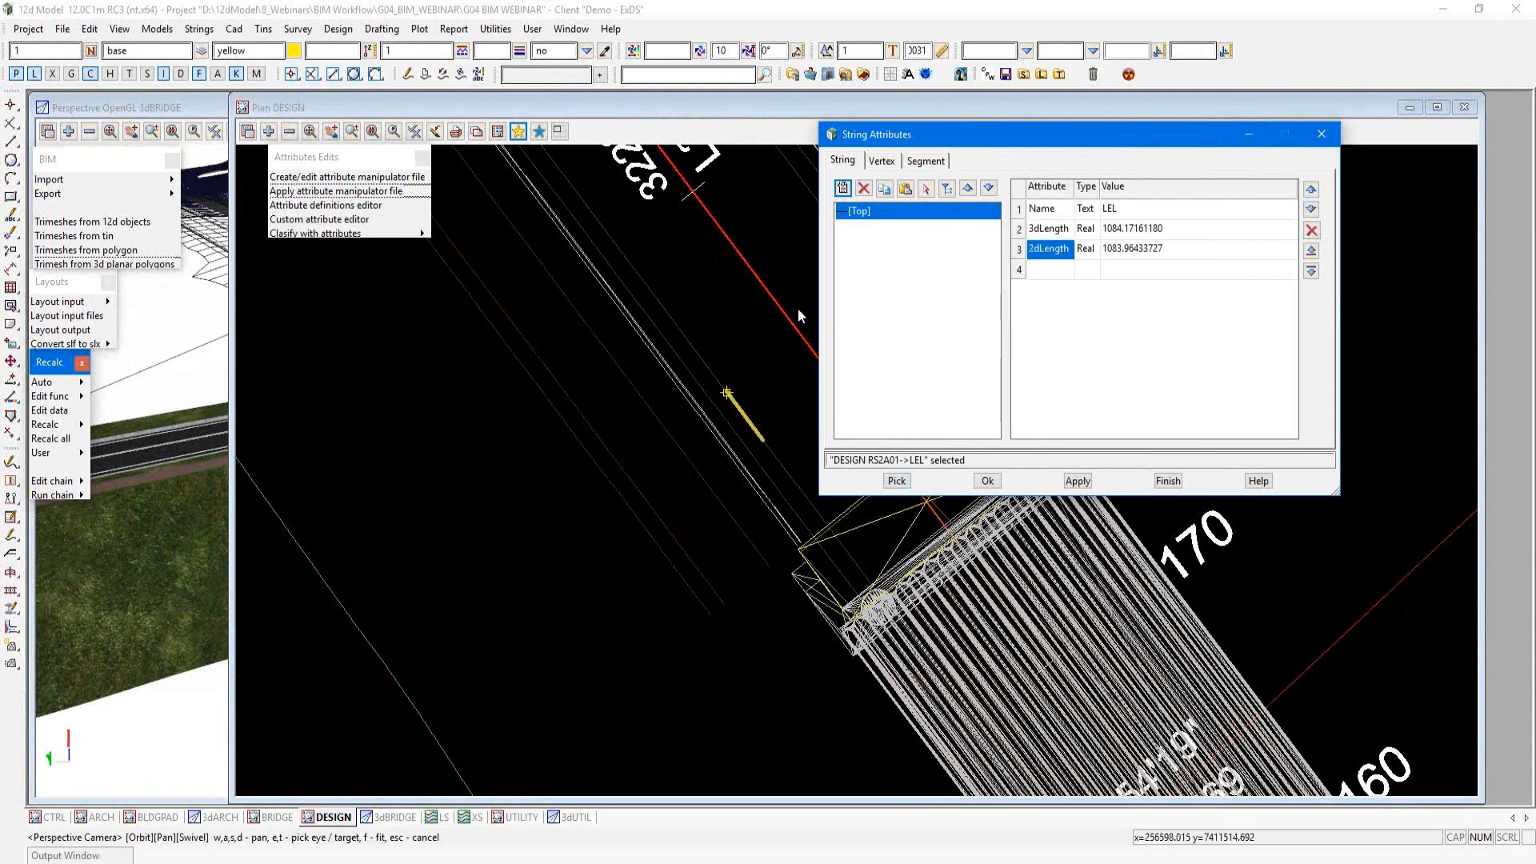
pyautogui.click(1333, 134)
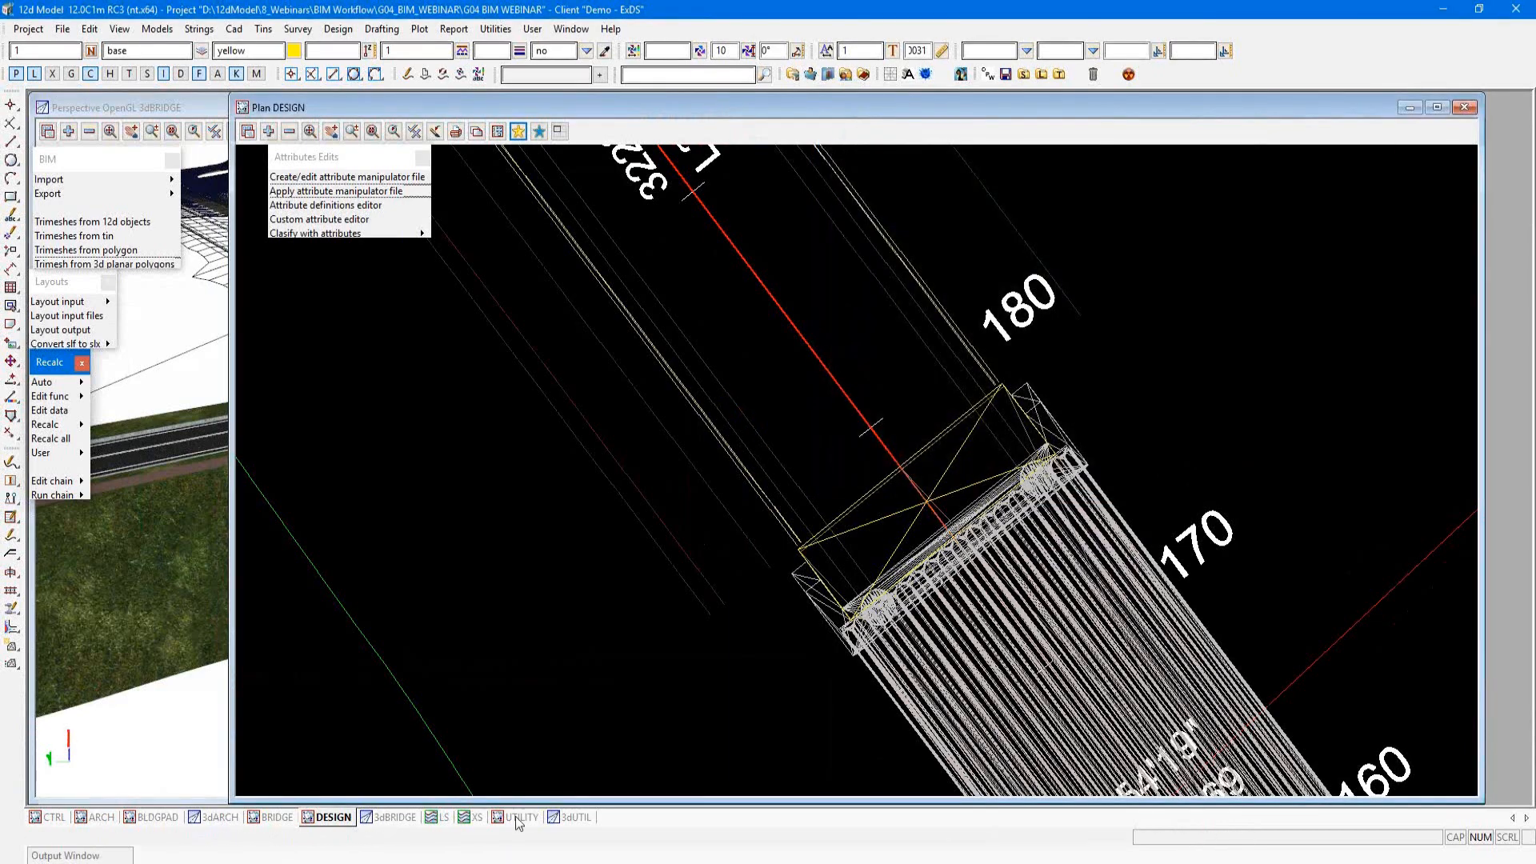
# Step: Bring up the UTILITY plan and 3dUTIL perspective views and examine the drainage and utility strings around the pit junction
pyautogui.click(517, 817)
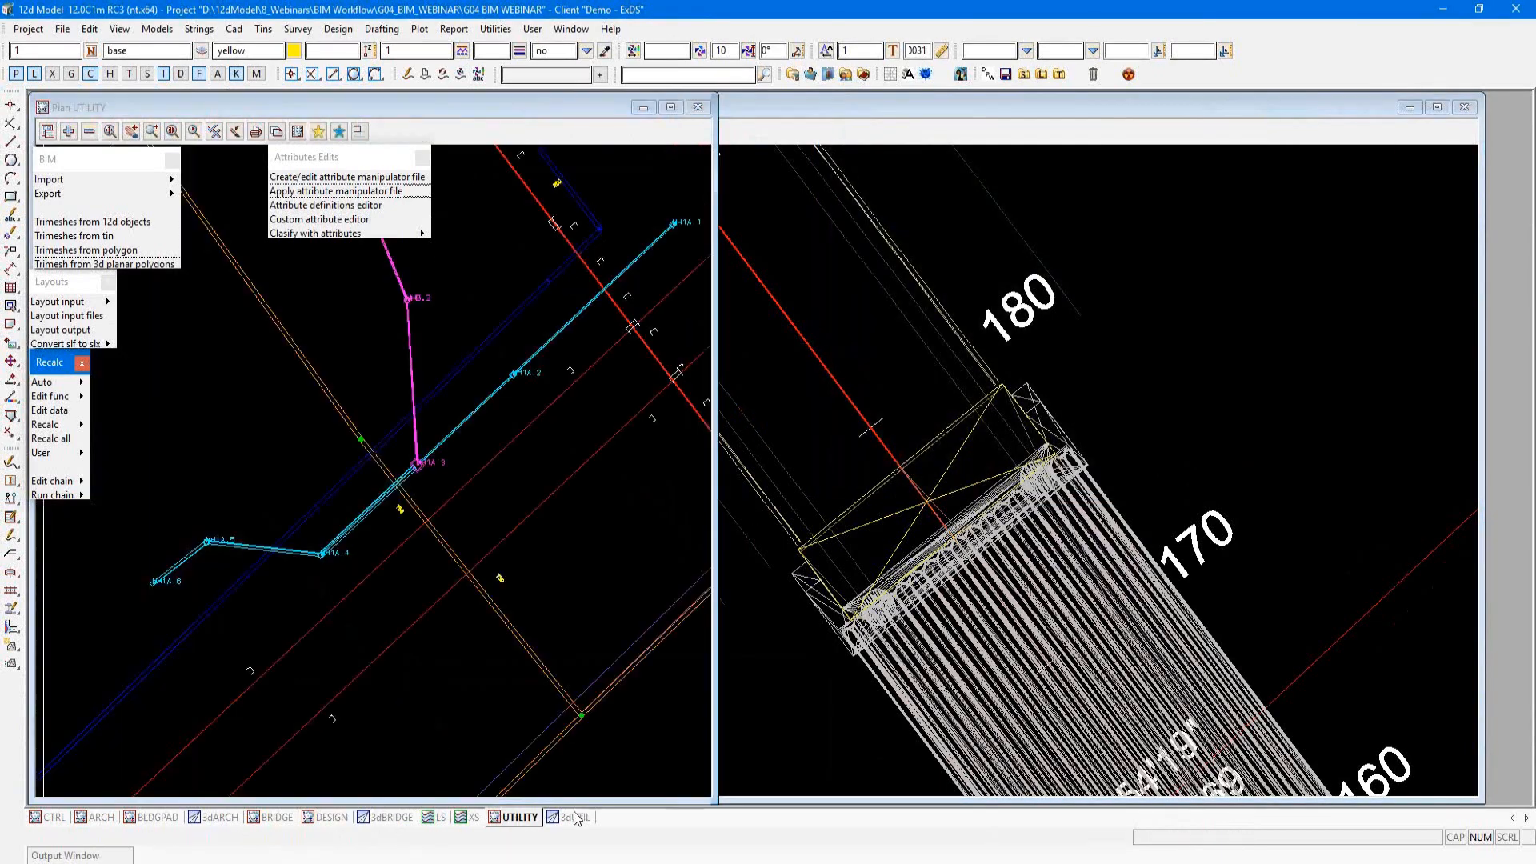
pyautogui.click(576, 817)
pyautogui.scroll(-2, 636, 473)
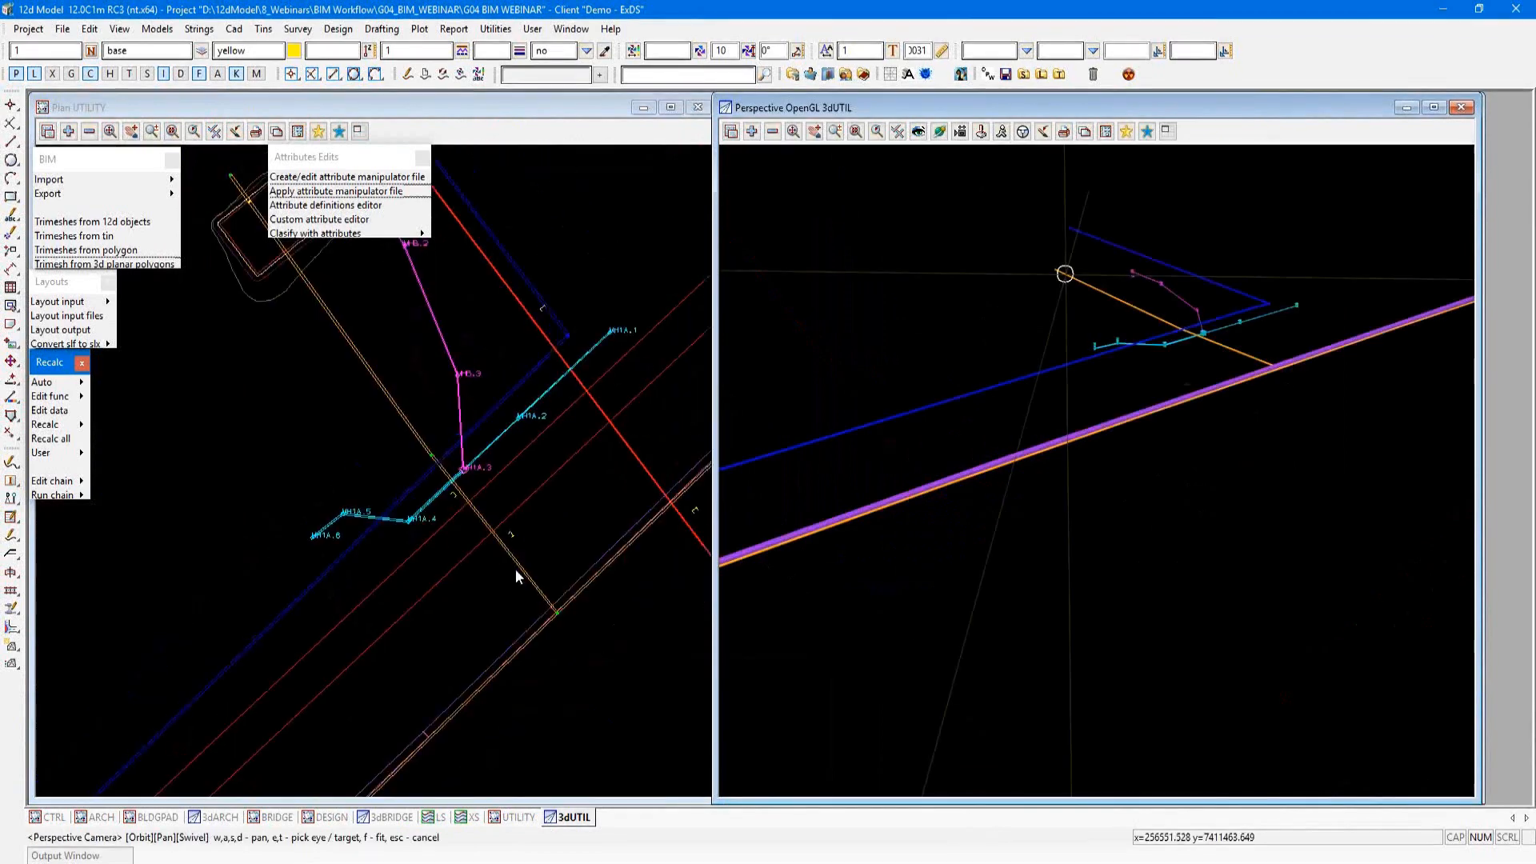
pyautogui.scroll(2, 516, 569)
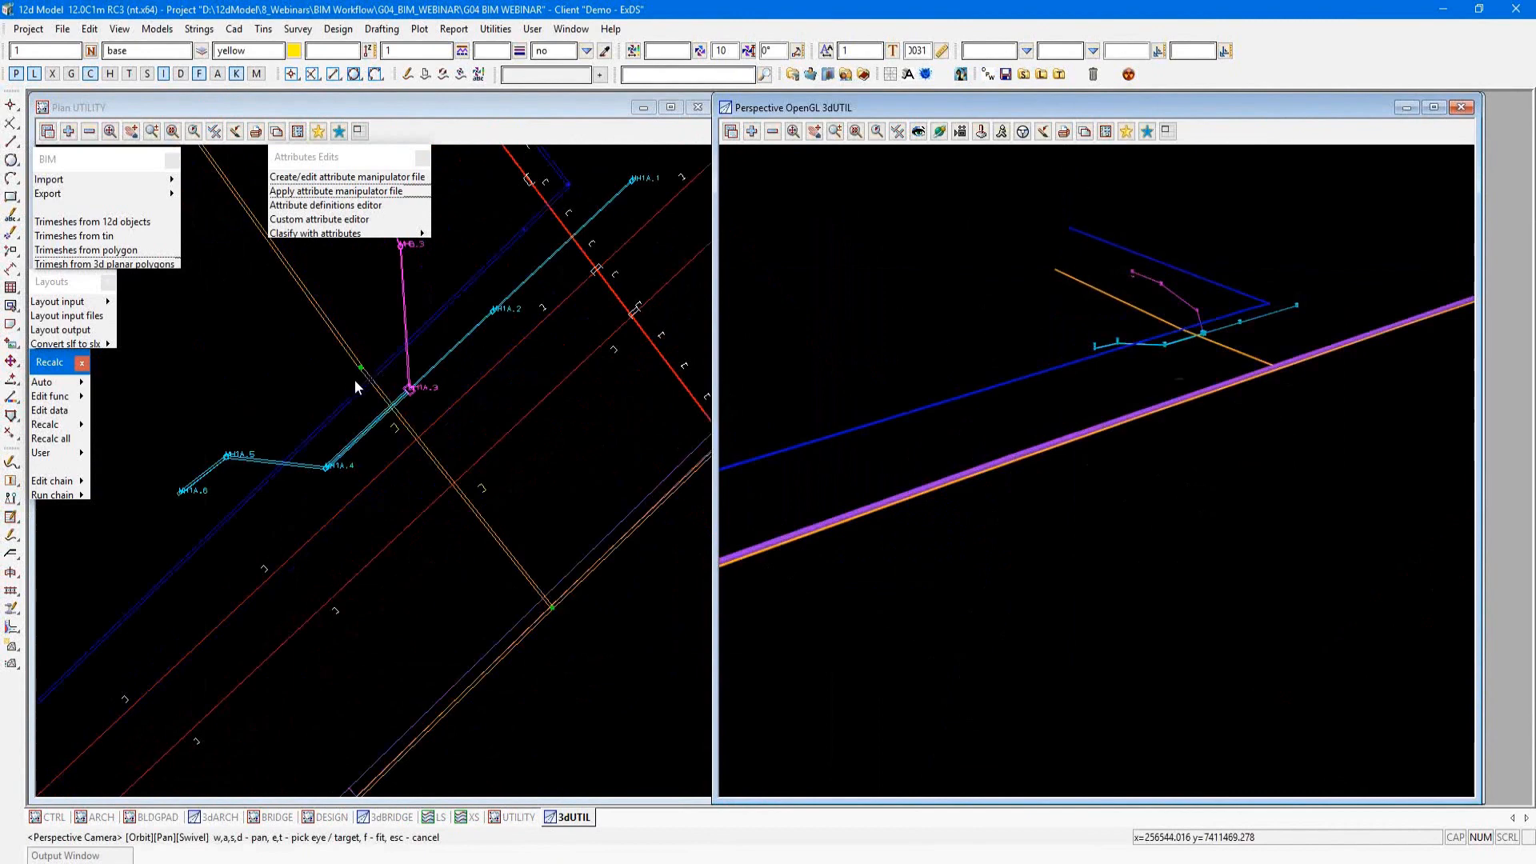
pyautogui.scroll(1, 459, 295)
pyautogui.scroll(1, 400, 499)
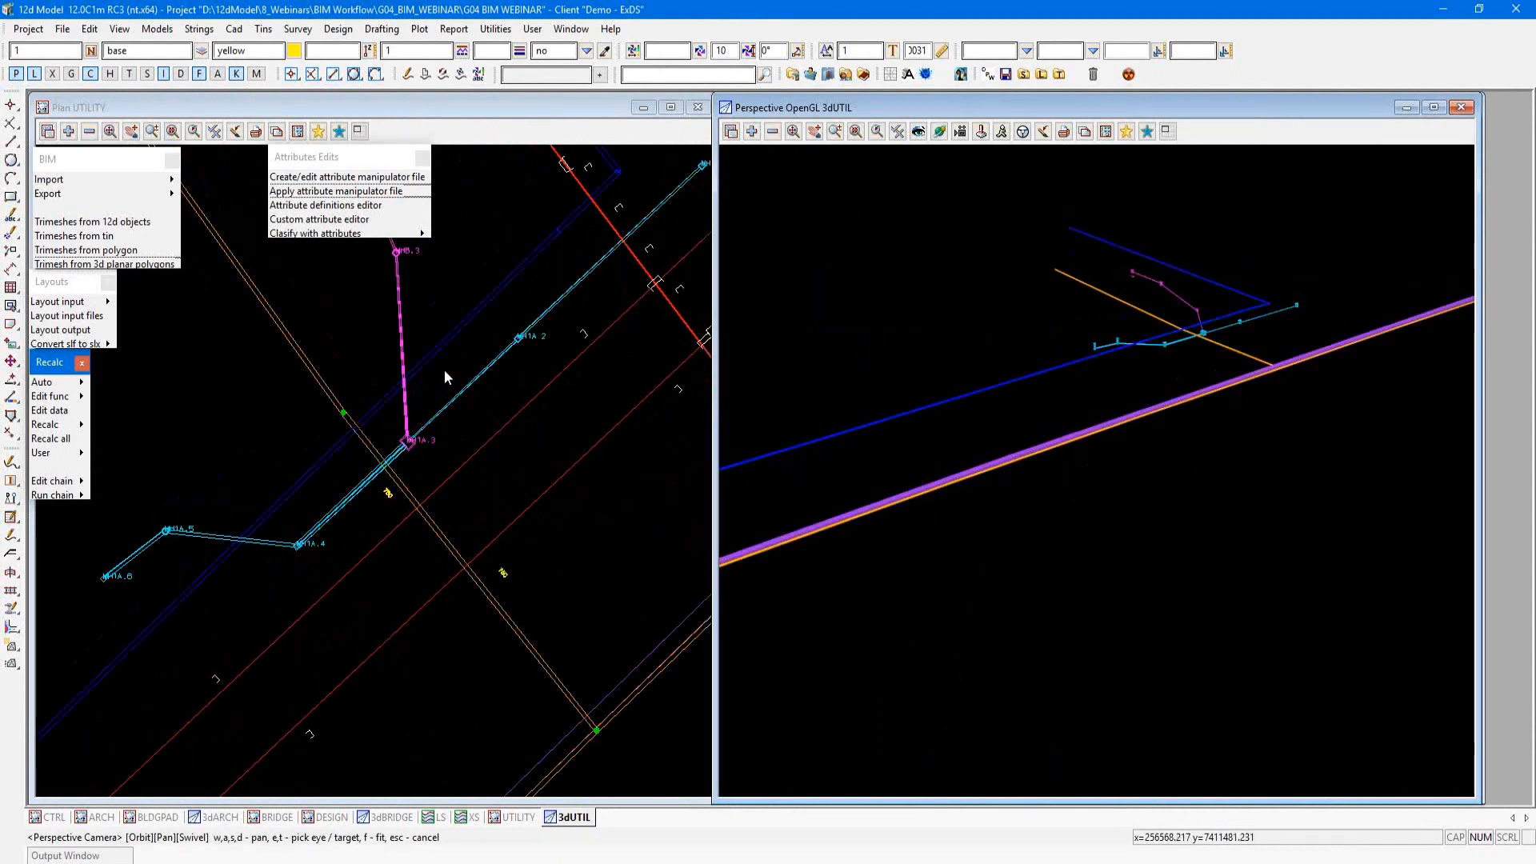
# Step: Open Create/Edit Attribute Manipulator File and read in the utility.12dattmf file
pyautogui.click(380, 177)
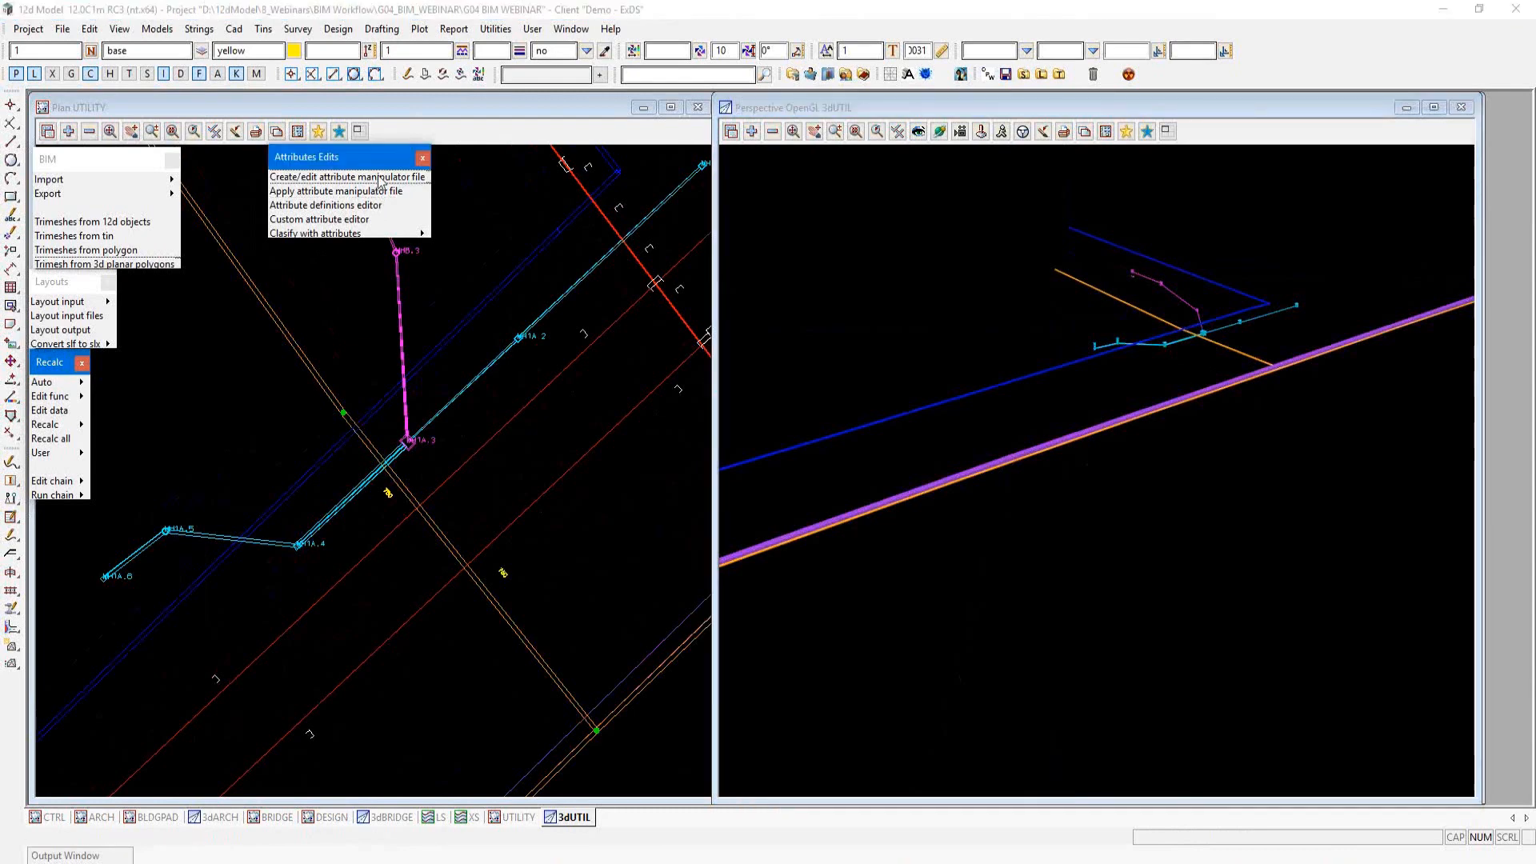
pyautogui.moveTo(703, 179); pyautogui.dragTo(823, 143)
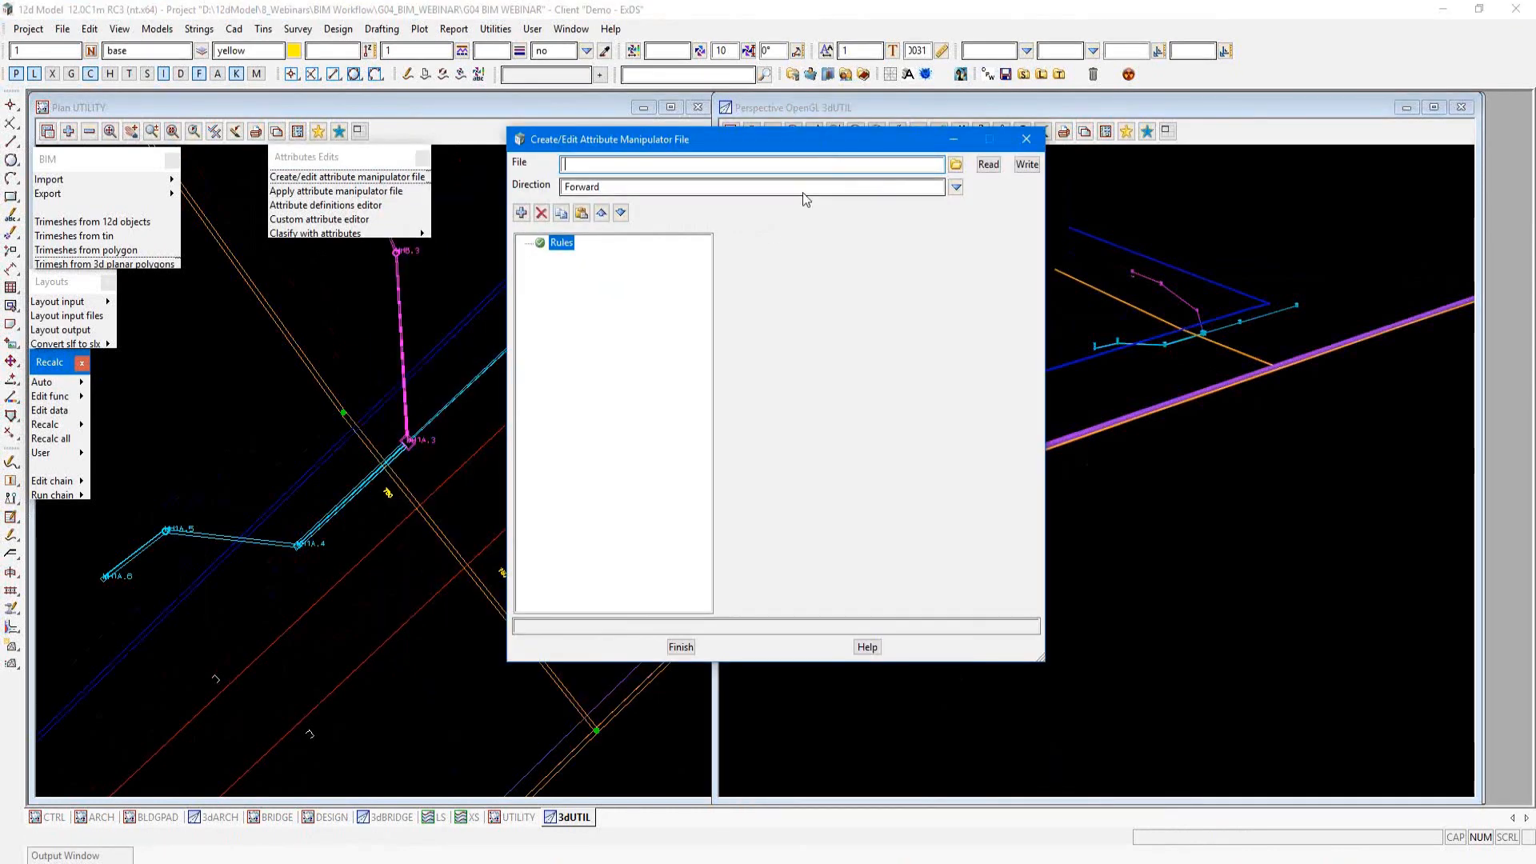
pyautogui.click(955, 164)
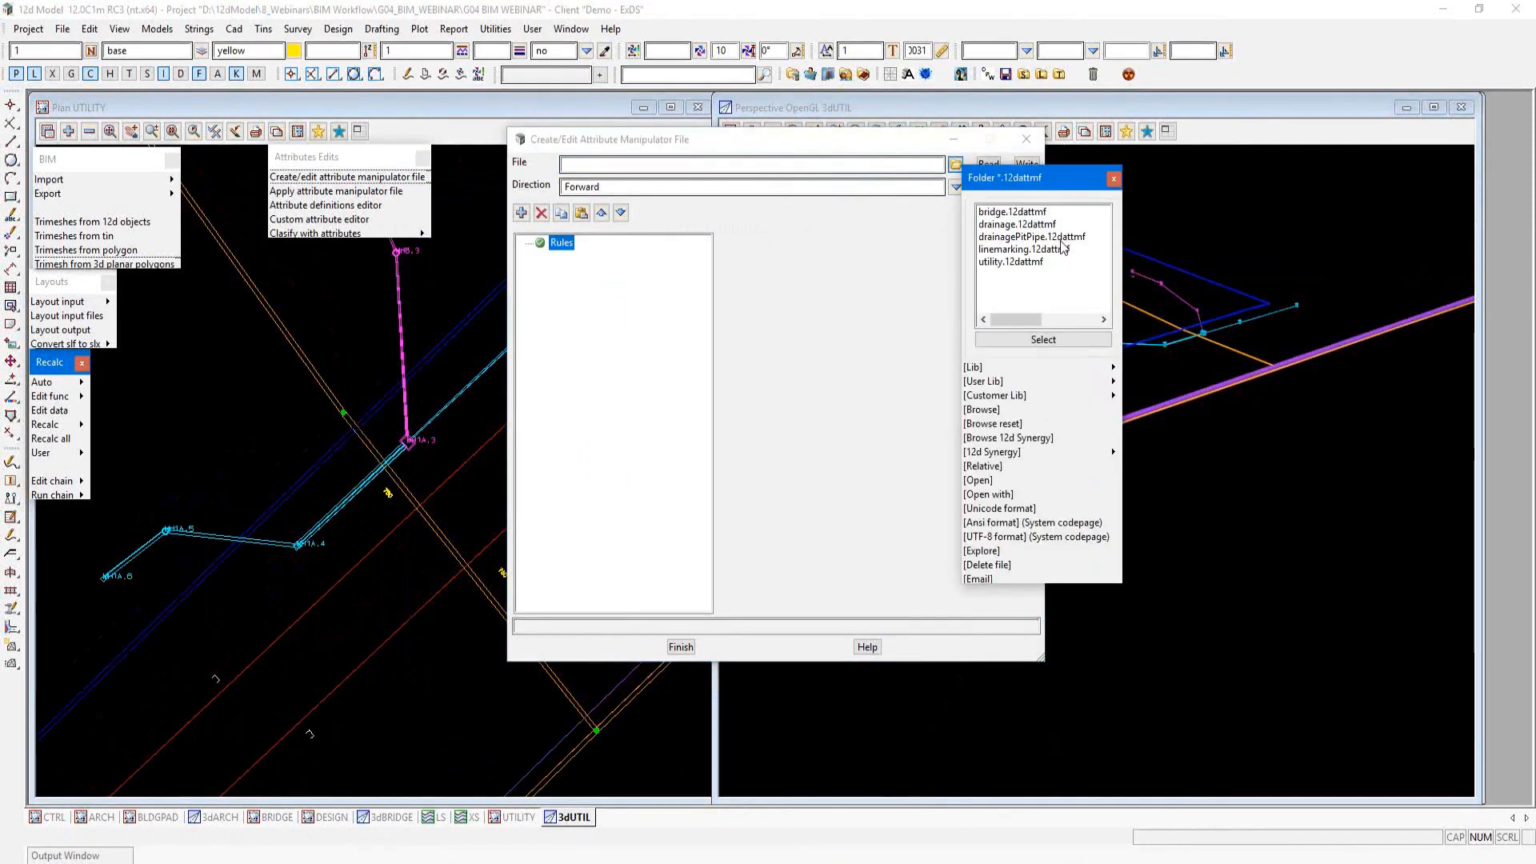
pyautogui.click(1013, 262)
pyautogui.doubleClick(1011, 262)
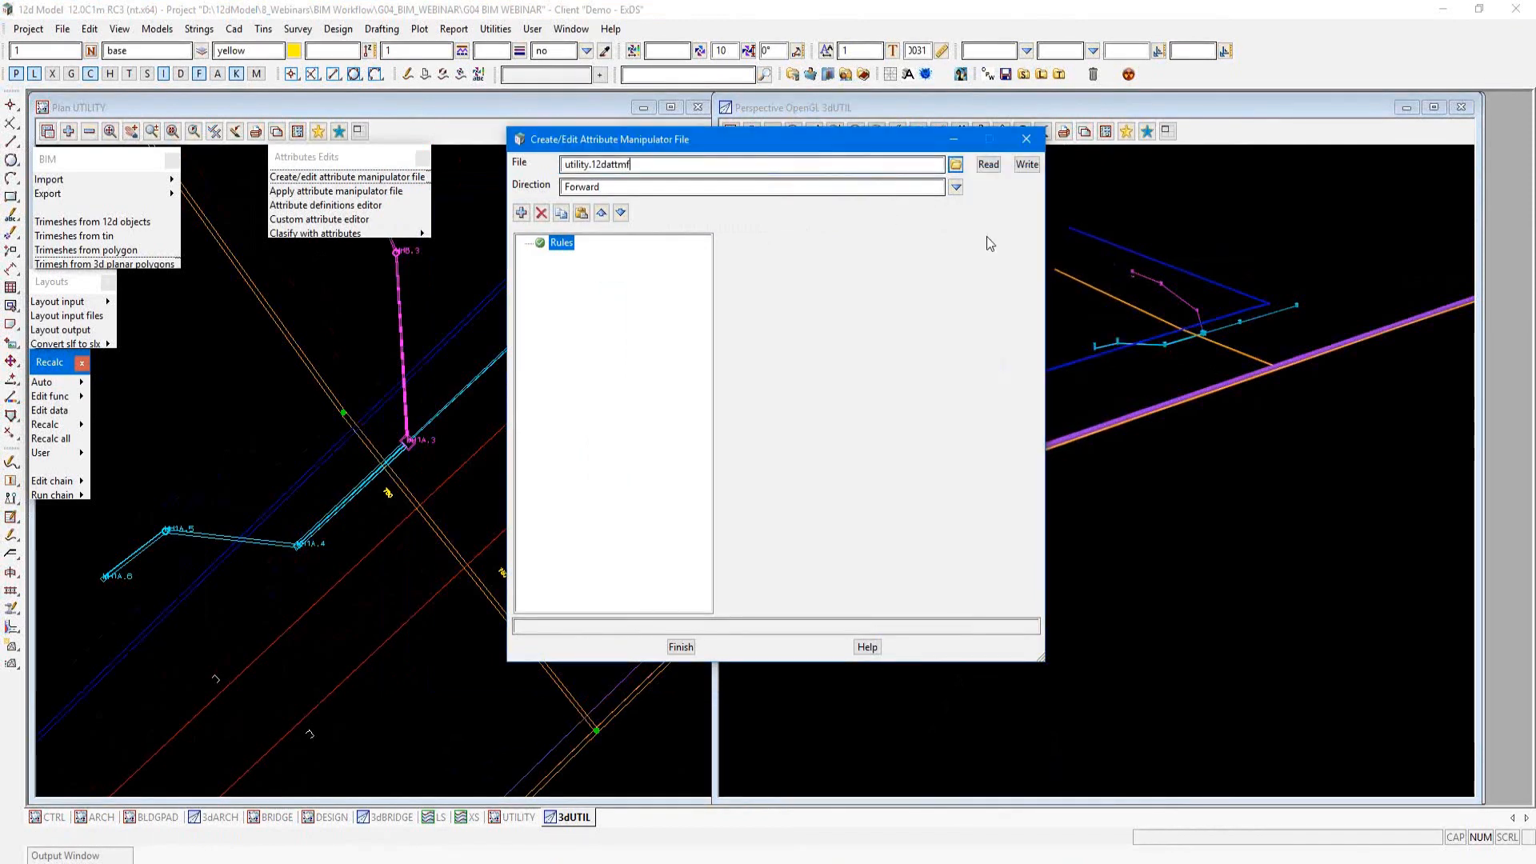
pyautogui.click(989, 164)
# Step: Examine the rule that maps the segment Length 2d property to the utility/Design/segLength string attribute, including its index
pyautogui.moveTo(713, 292); pyautogui.dragTo(857, 295)
pyautogui.click(636, 257)
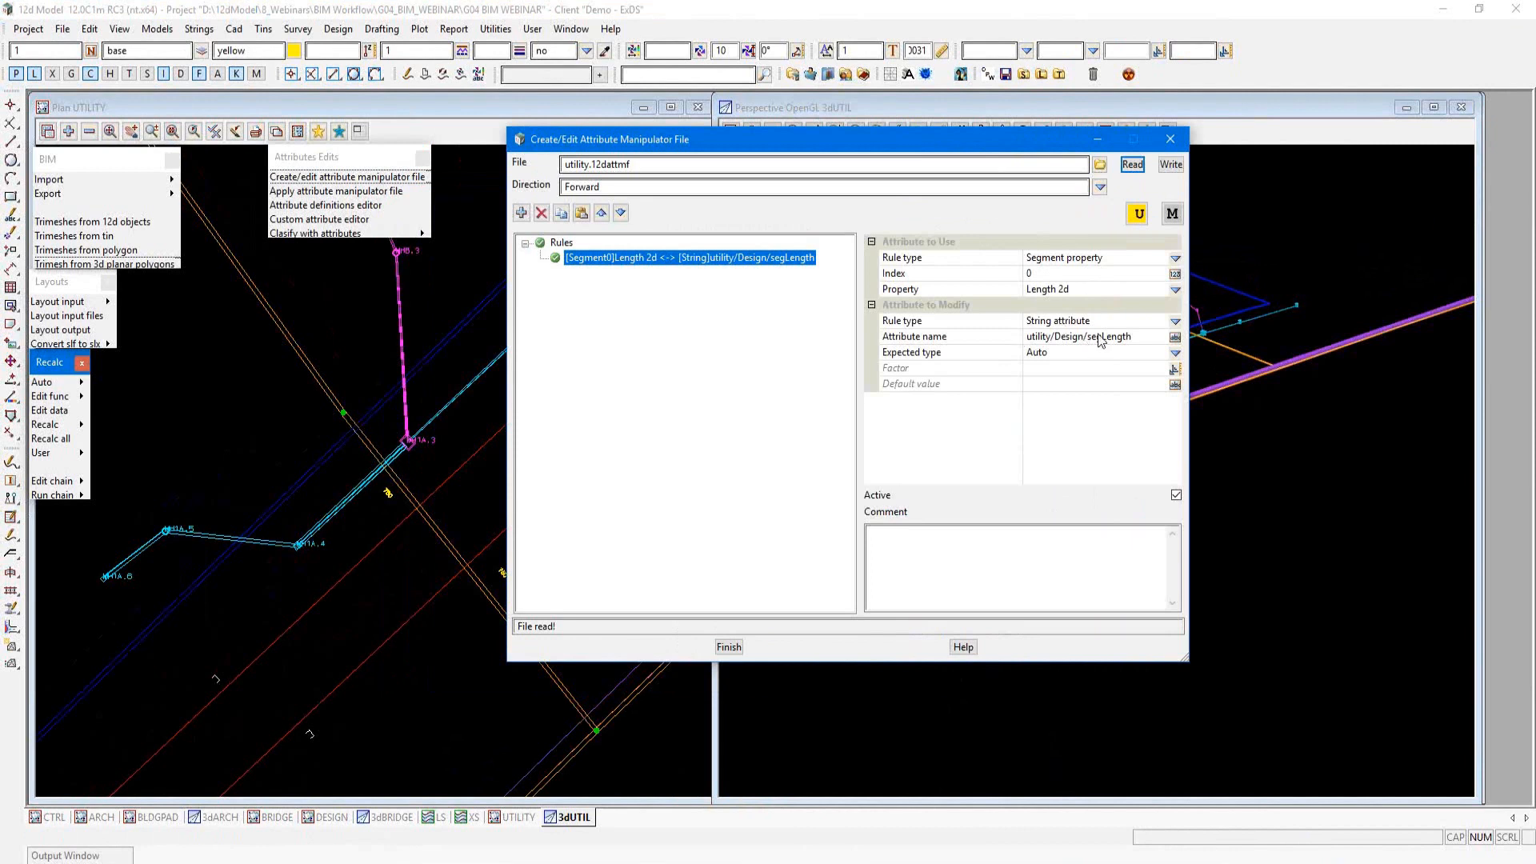
pyautogui.click(1050, 273)
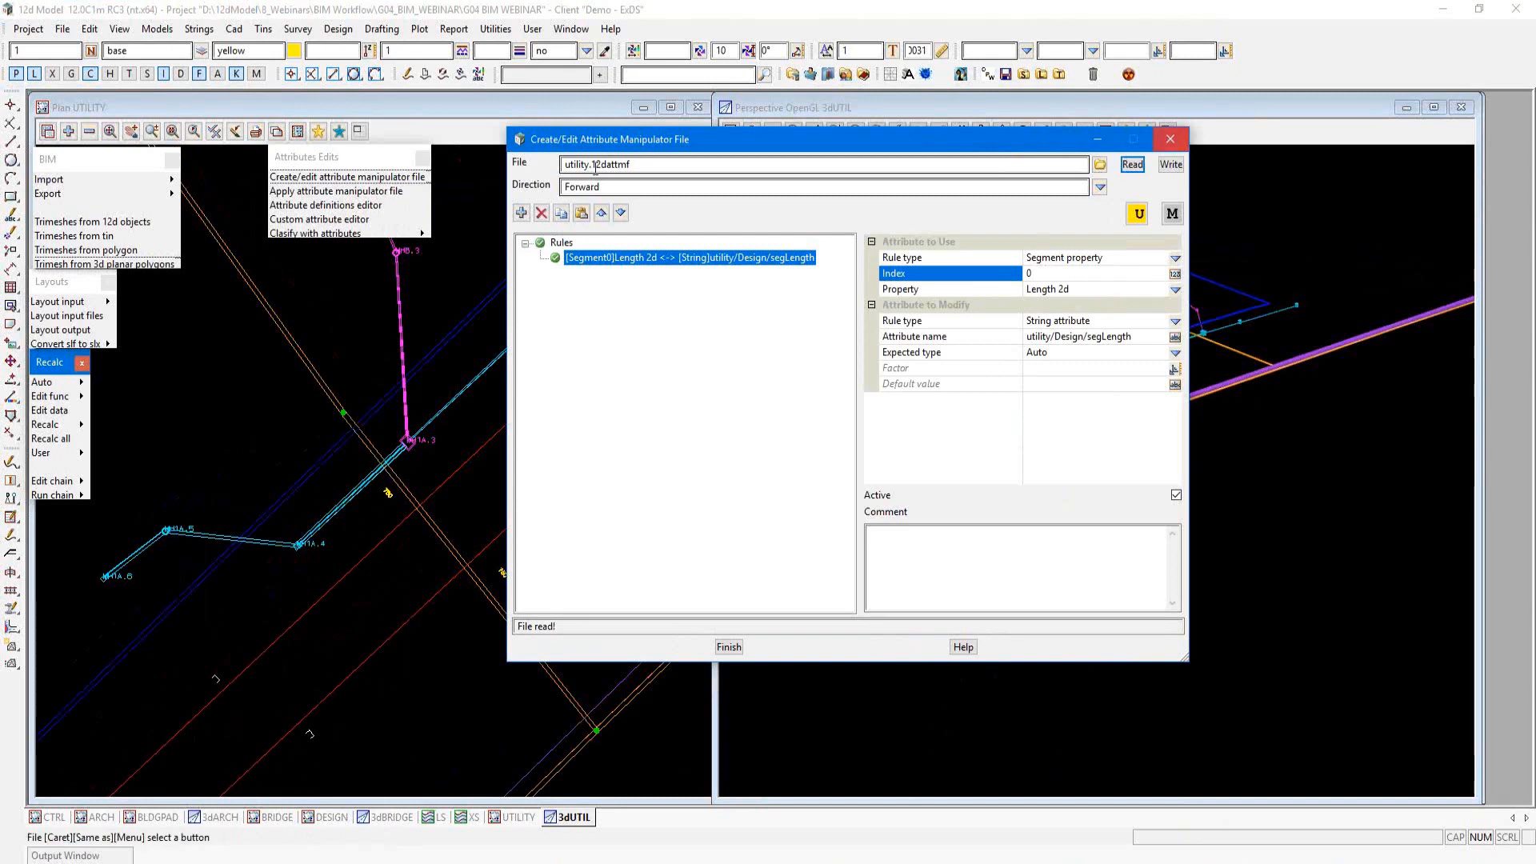
# Step: Load the saved Apply_AttMF_utility.slx layout to open a prefilled Apply Attribute Manipulator File dialog
pyautogui.click(336, 192)
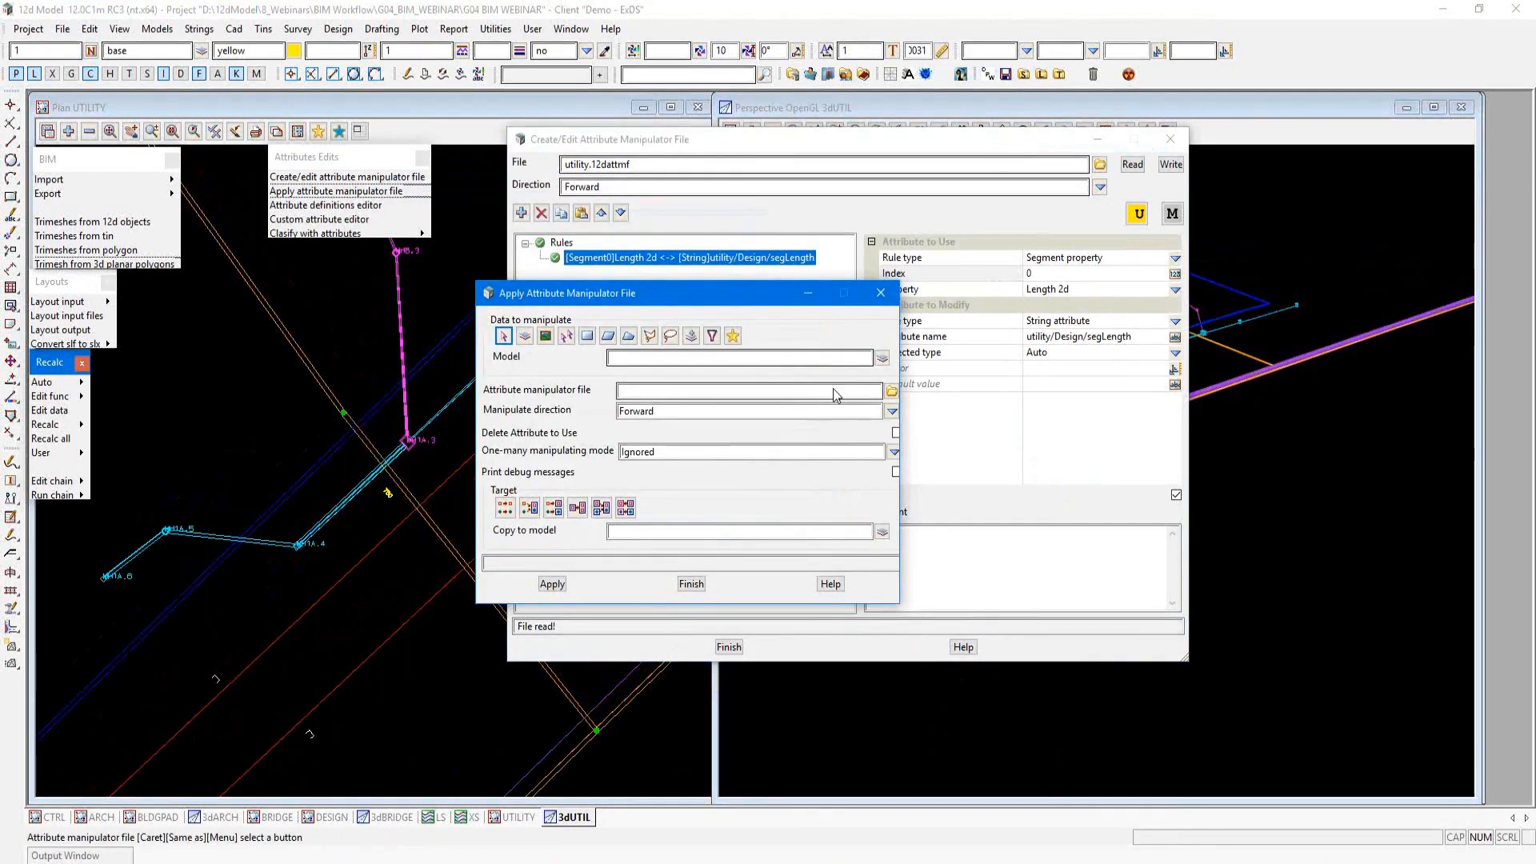
pyautogui.click(881, 292)
pyautogui.moveTo(107, 297)
pyautogui.click(178, 378)
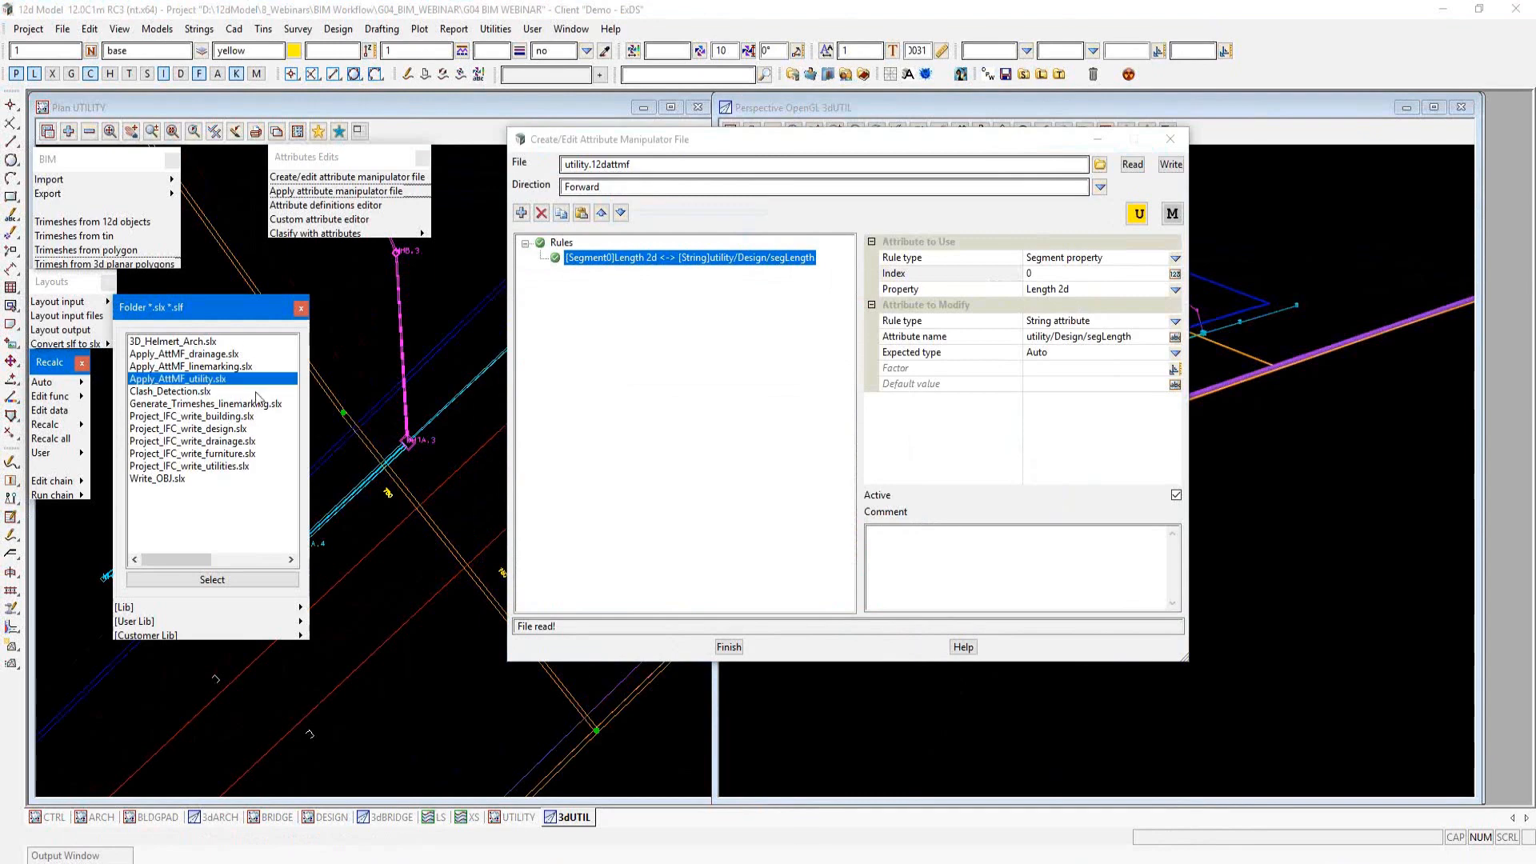
pyautogui.click(212, 580)
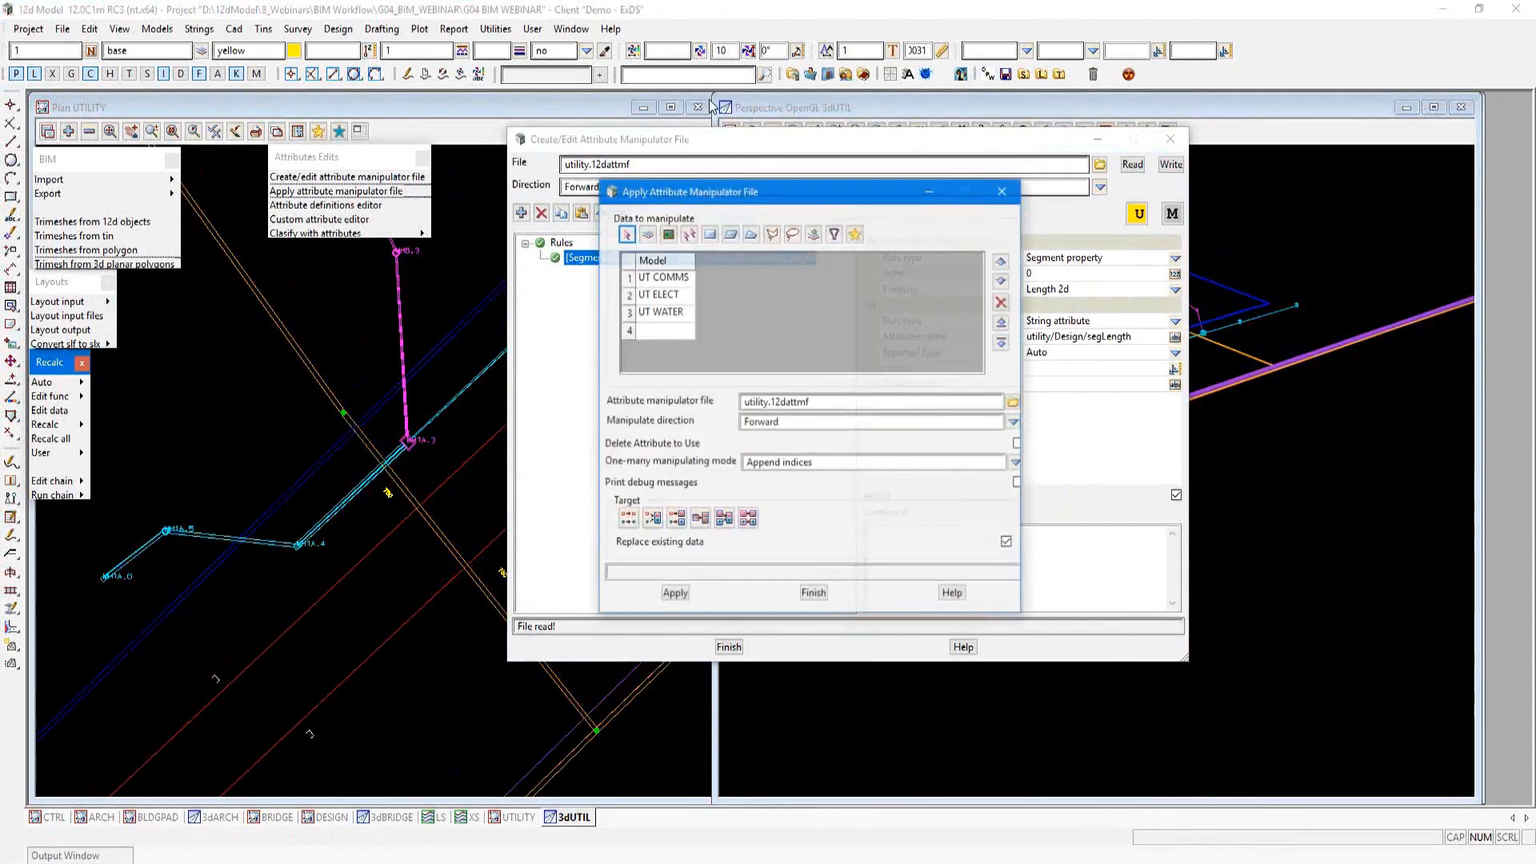
# Step: Apply utility.12dattmf to the UT COMMS, UT ELECT and UT WATER models with one-many mode Append indices, and close both manipulator dialogs
pyautogui.click(613, 310)
pyautogui.click(614, 328)
pyautogui.click(613, 345)
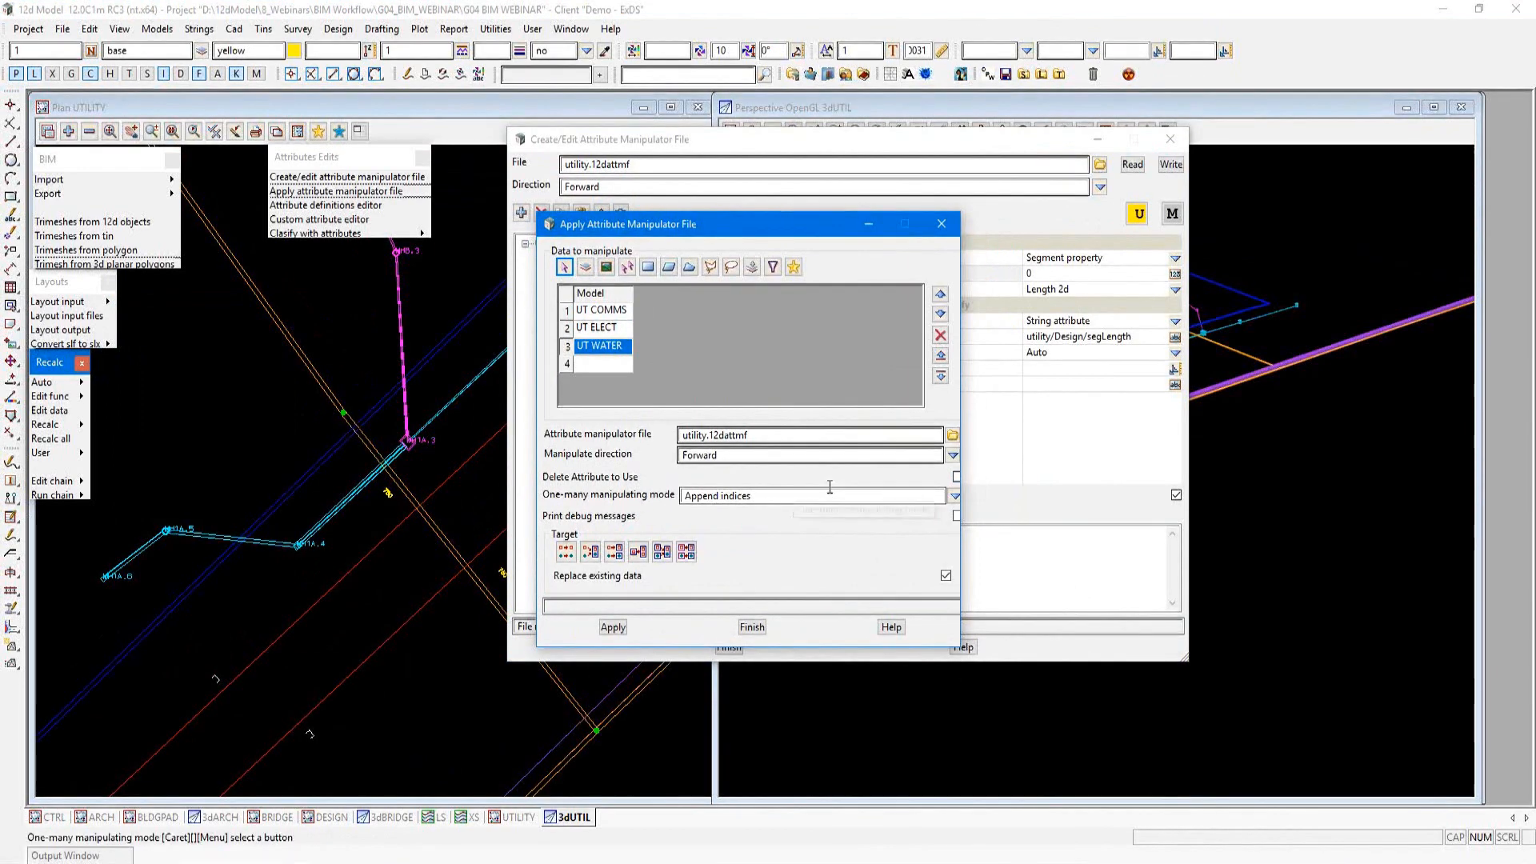
pyautogui.click(954, 496)
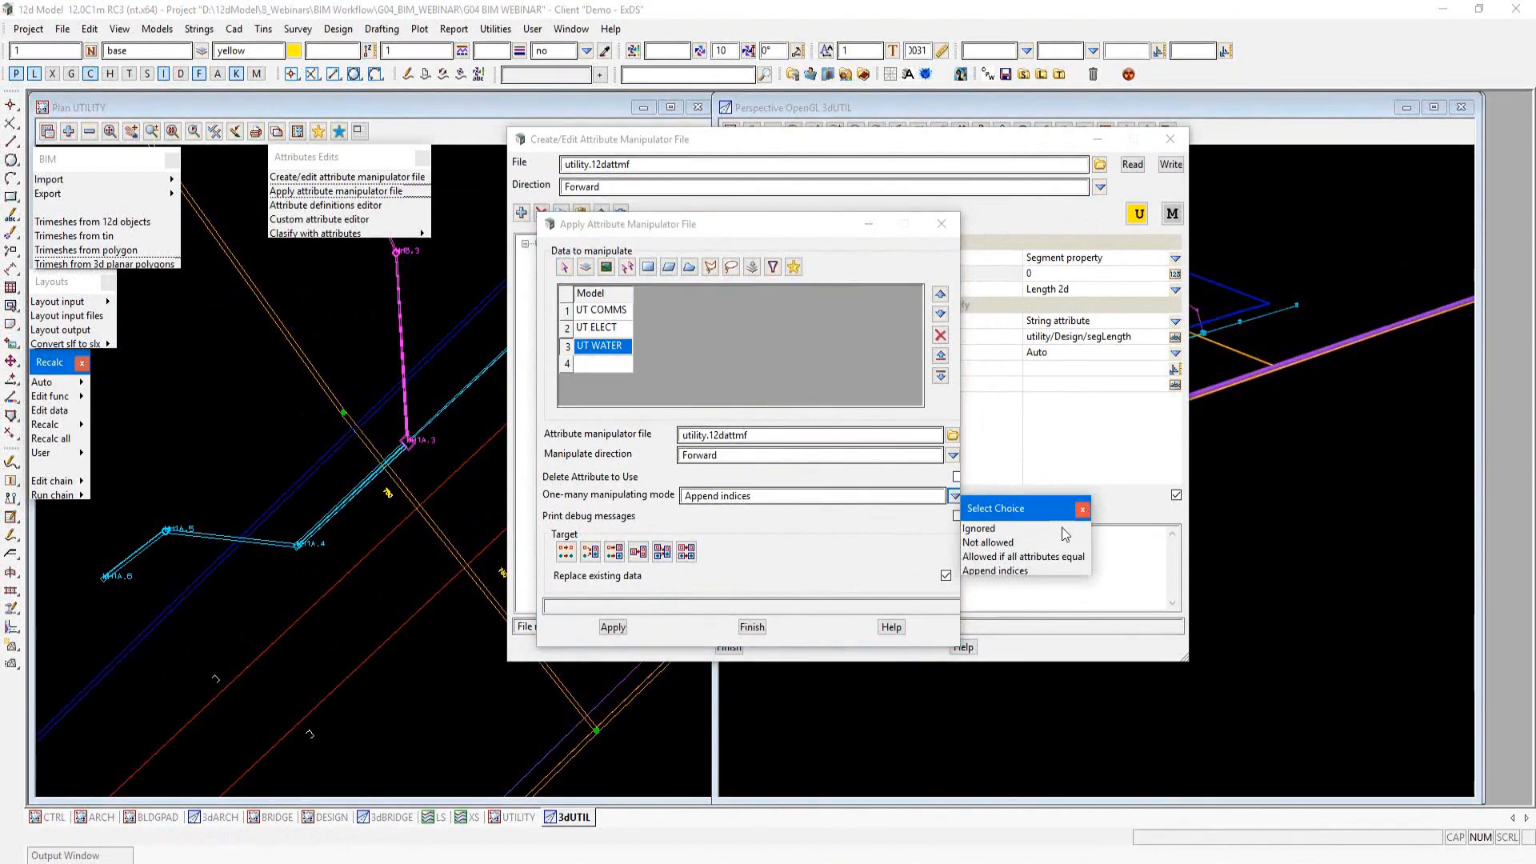
pyautogui.click(988, 572)
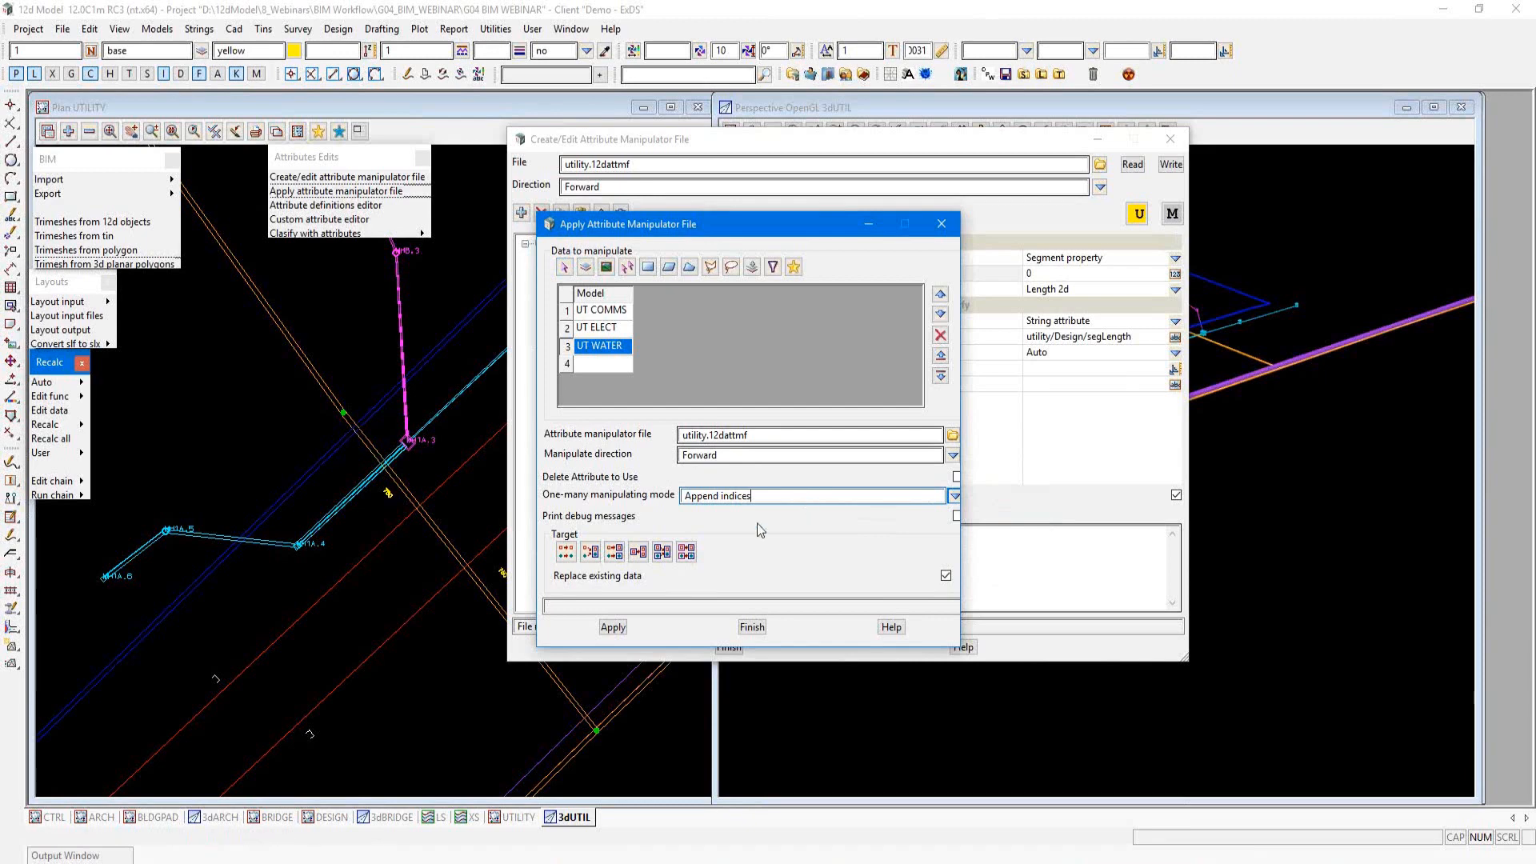
pyautogui.click(609, 627)
pyautogui.click(752, 627)
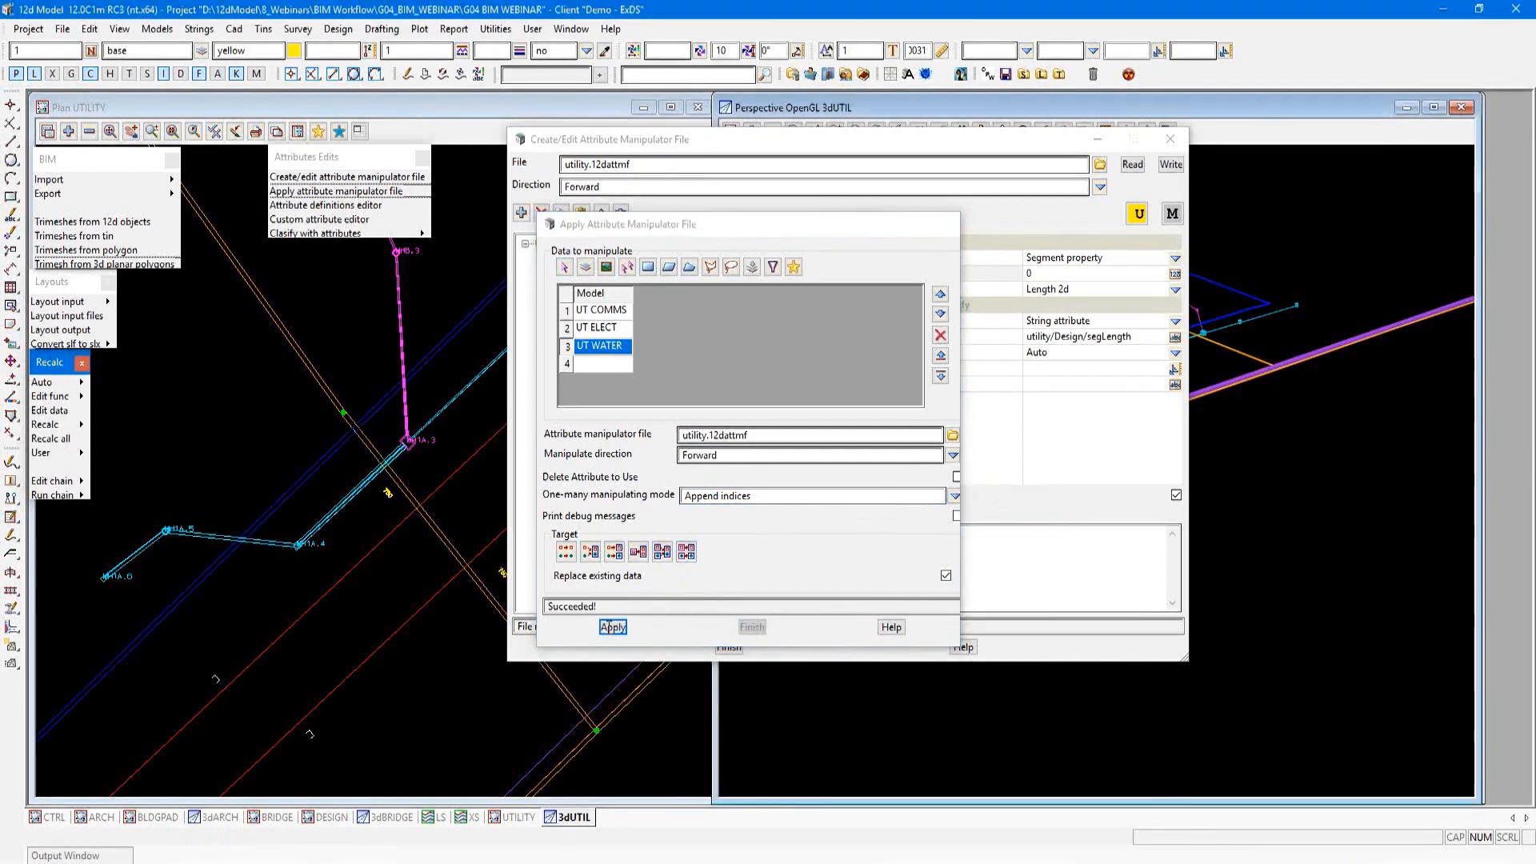
pyautogui.click(1169, 145)
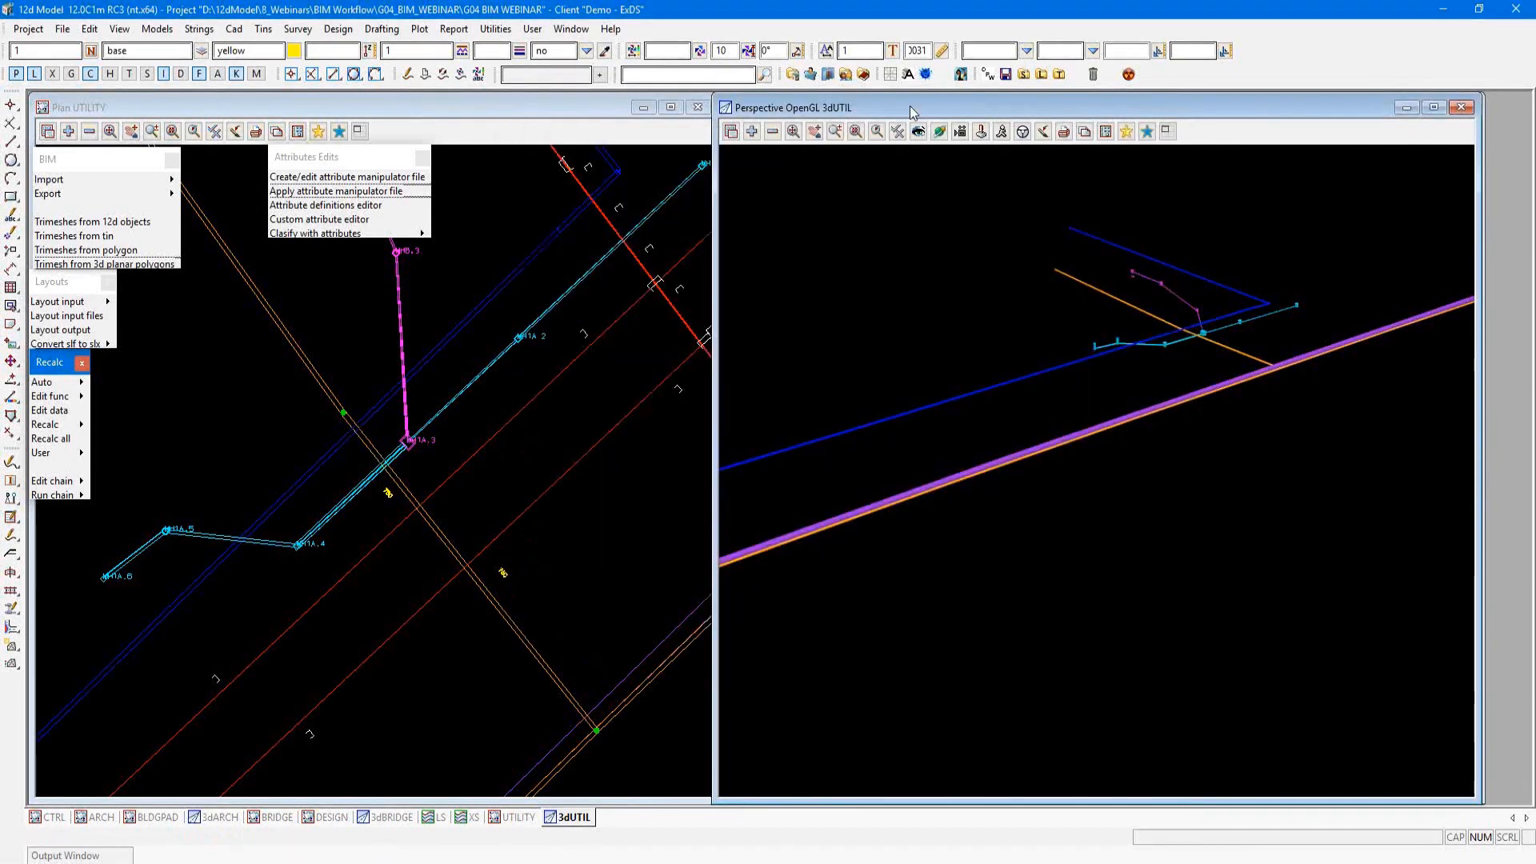
# Step: Open String Attributes and pick the blue UT WATER string in the UTILITY plan view
pyautogui.click(201, 31)
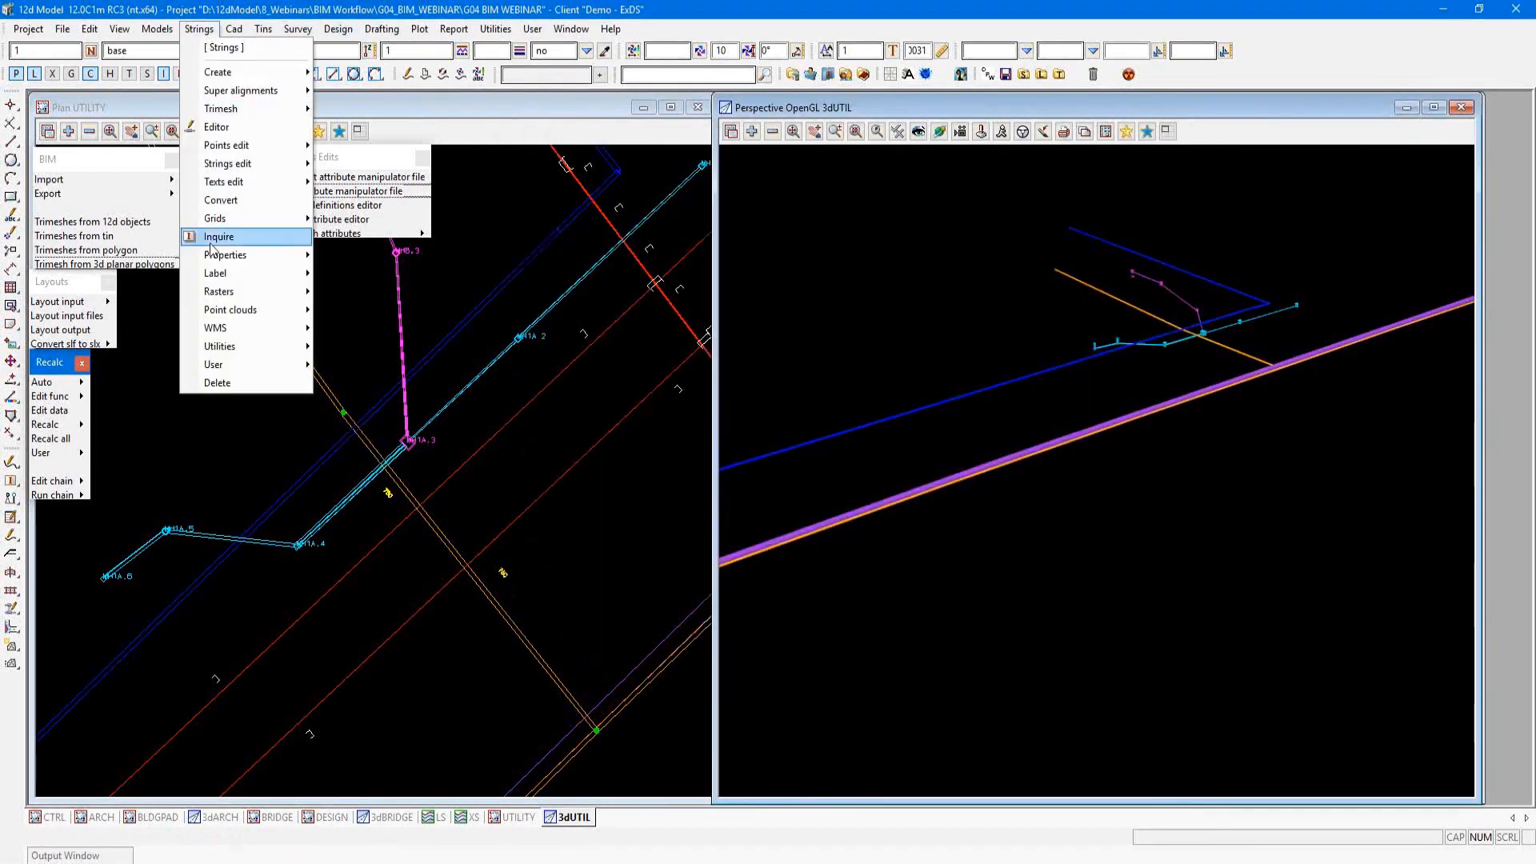
pyautogui.moveTo(240, 255)
pyautogui.click(398, 410)
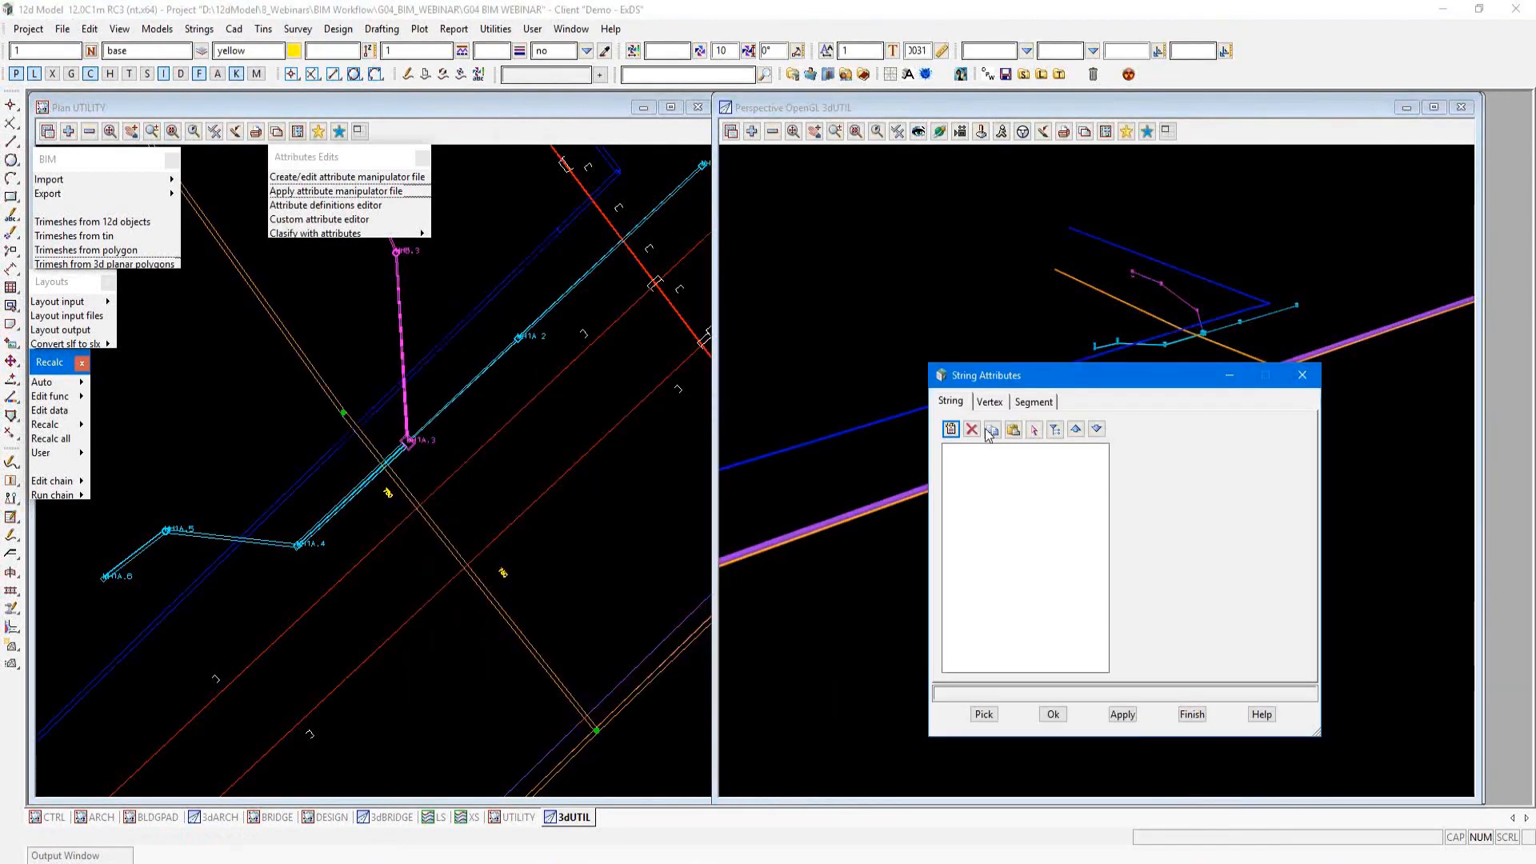
pyautogui.click(984, 714)
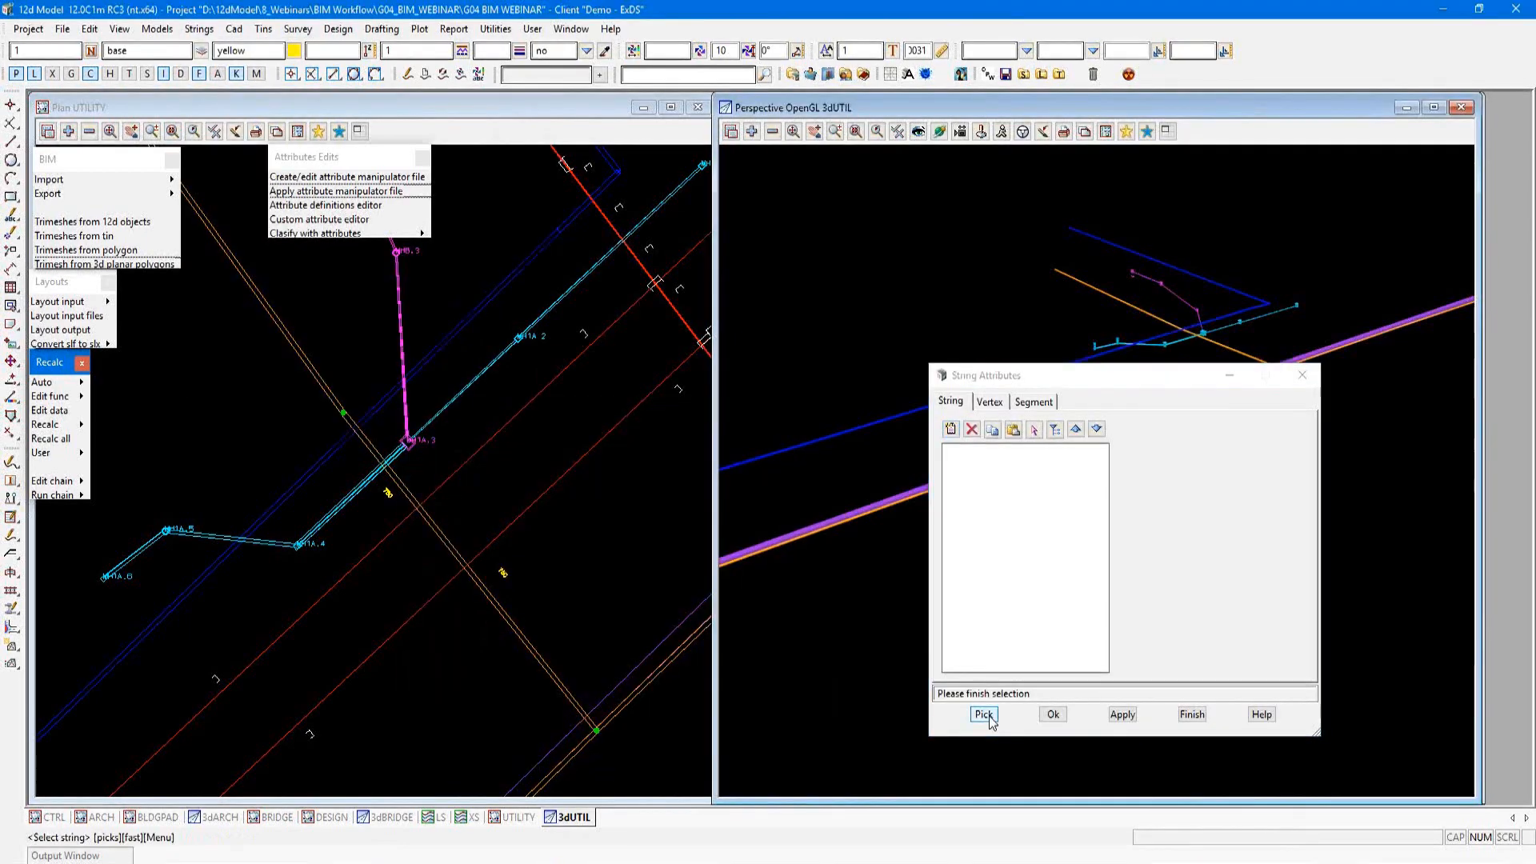
pyautogui.click(453, 339)
# Step: Examine the segment length attributes in the water string's utility/Design group, widening the dialog to show the full values
pyautogui.moveTo(1072, 376); pyautogui.dragTo(932, 325)
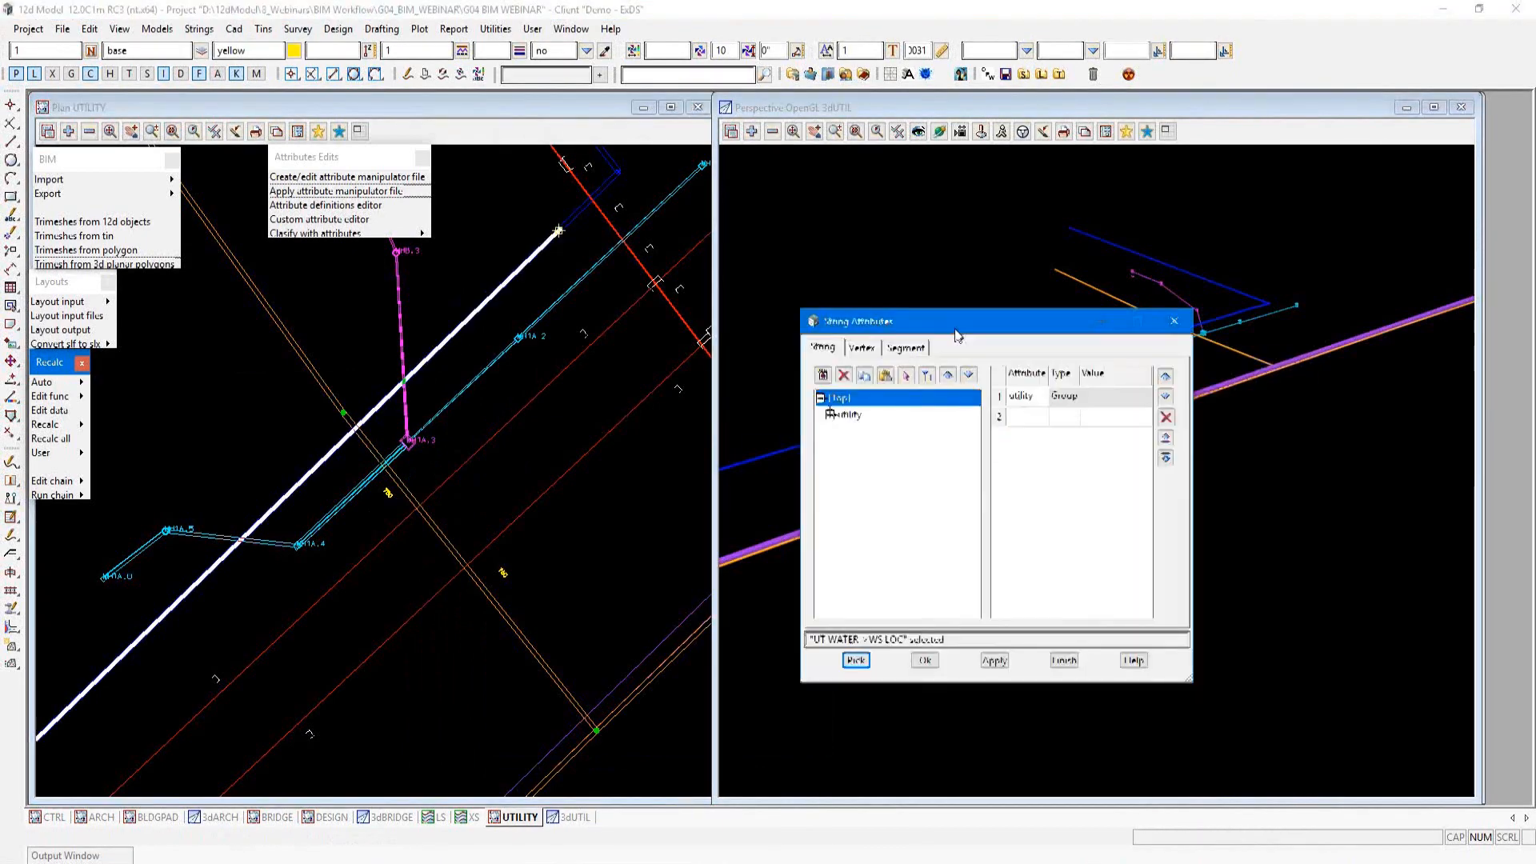
pyautogui.click(811, 411)
pyautogui.click(843, 445)
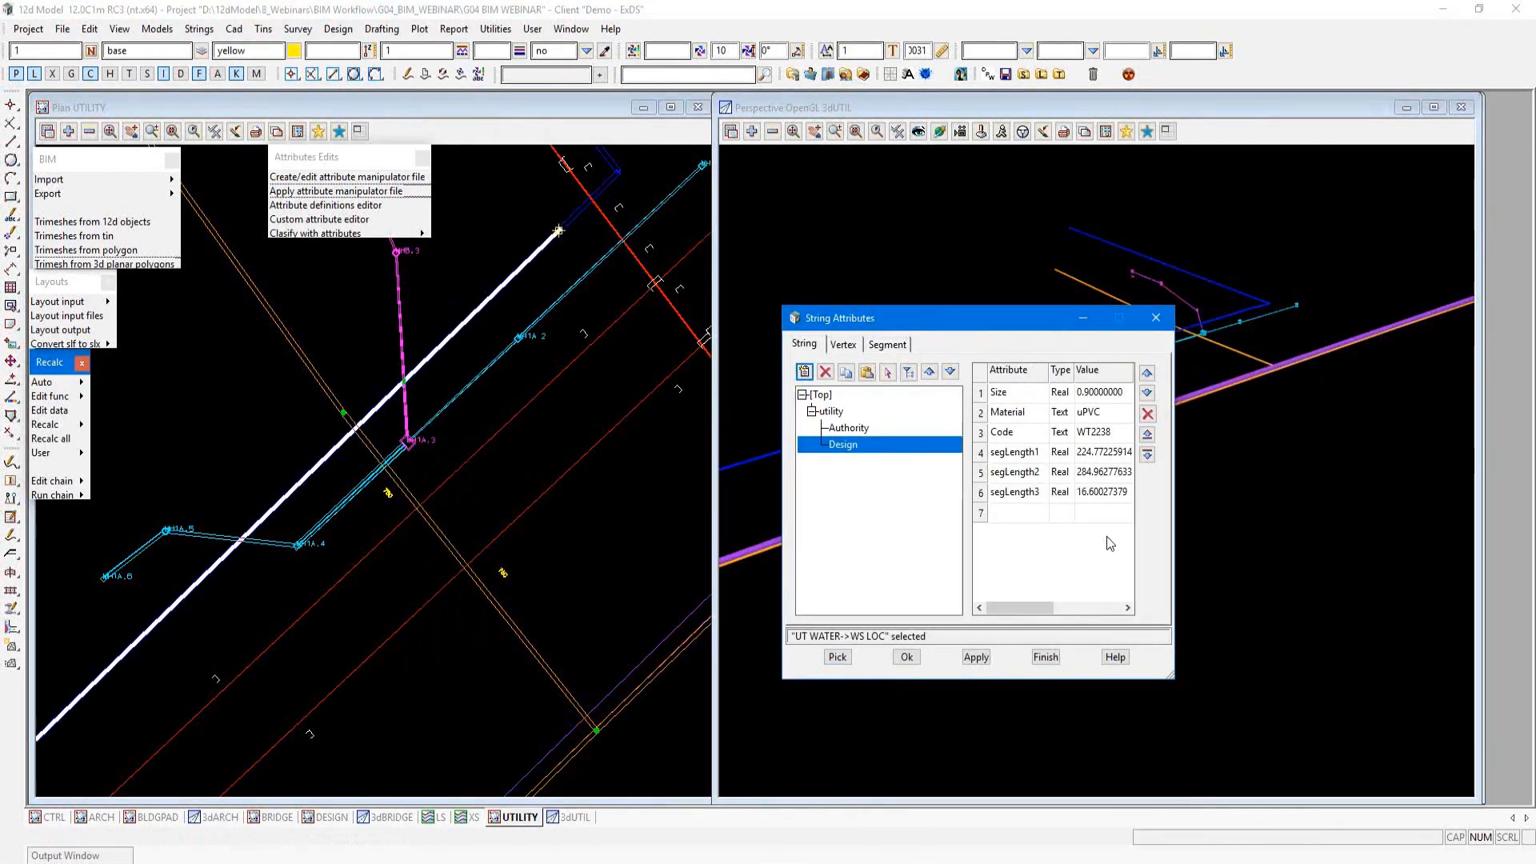
pyautogui.moveTo(1173, 544); pyautogui.dragTo(1343, 544)
pyautogui.click(1041, 453)
pyautogui.click(1035, 472)
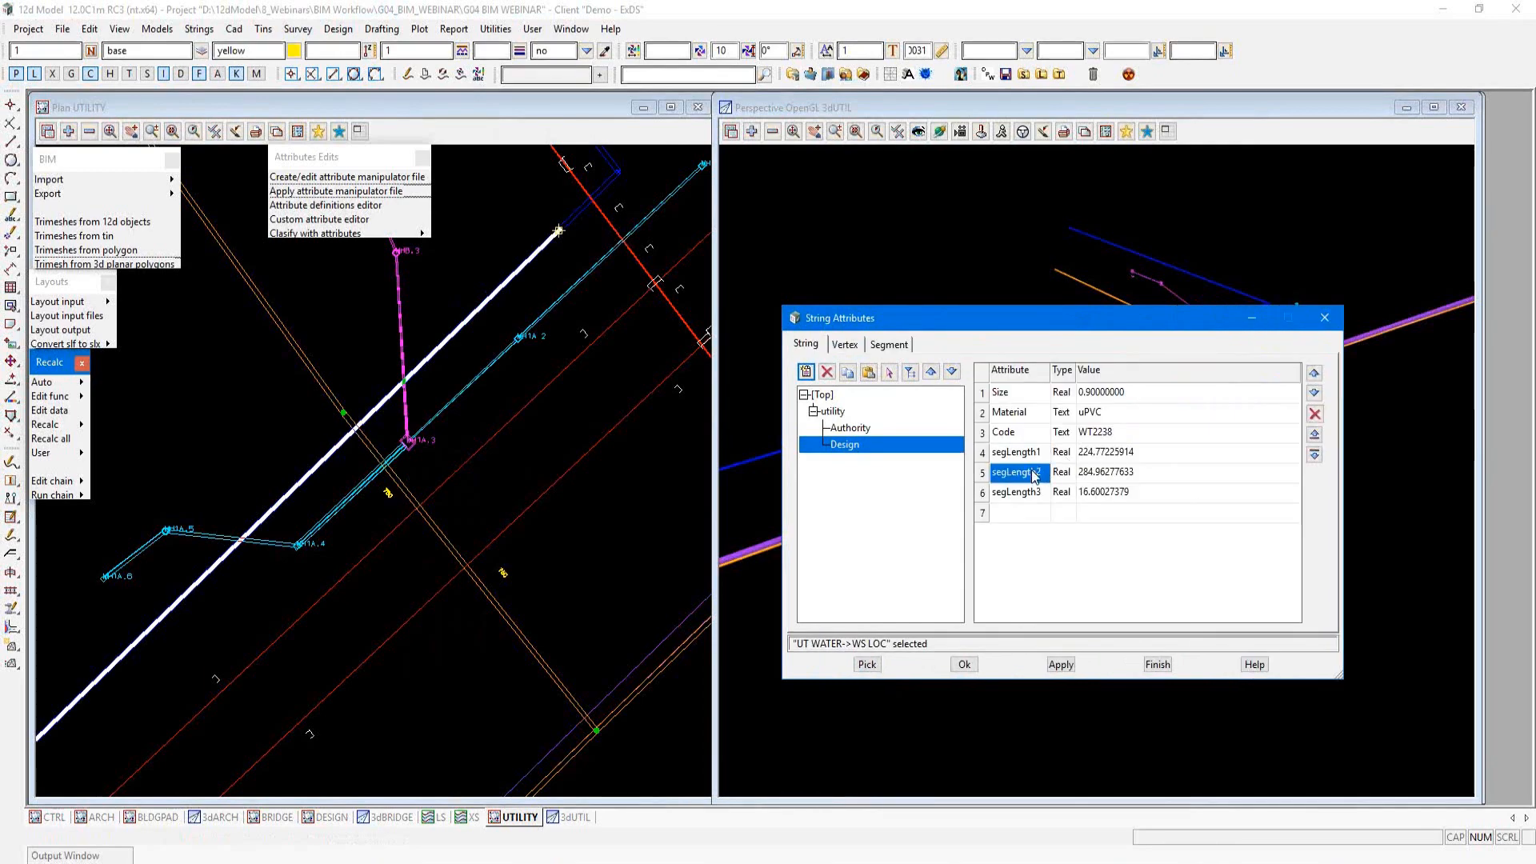
pyautogui.click(1036, 492)
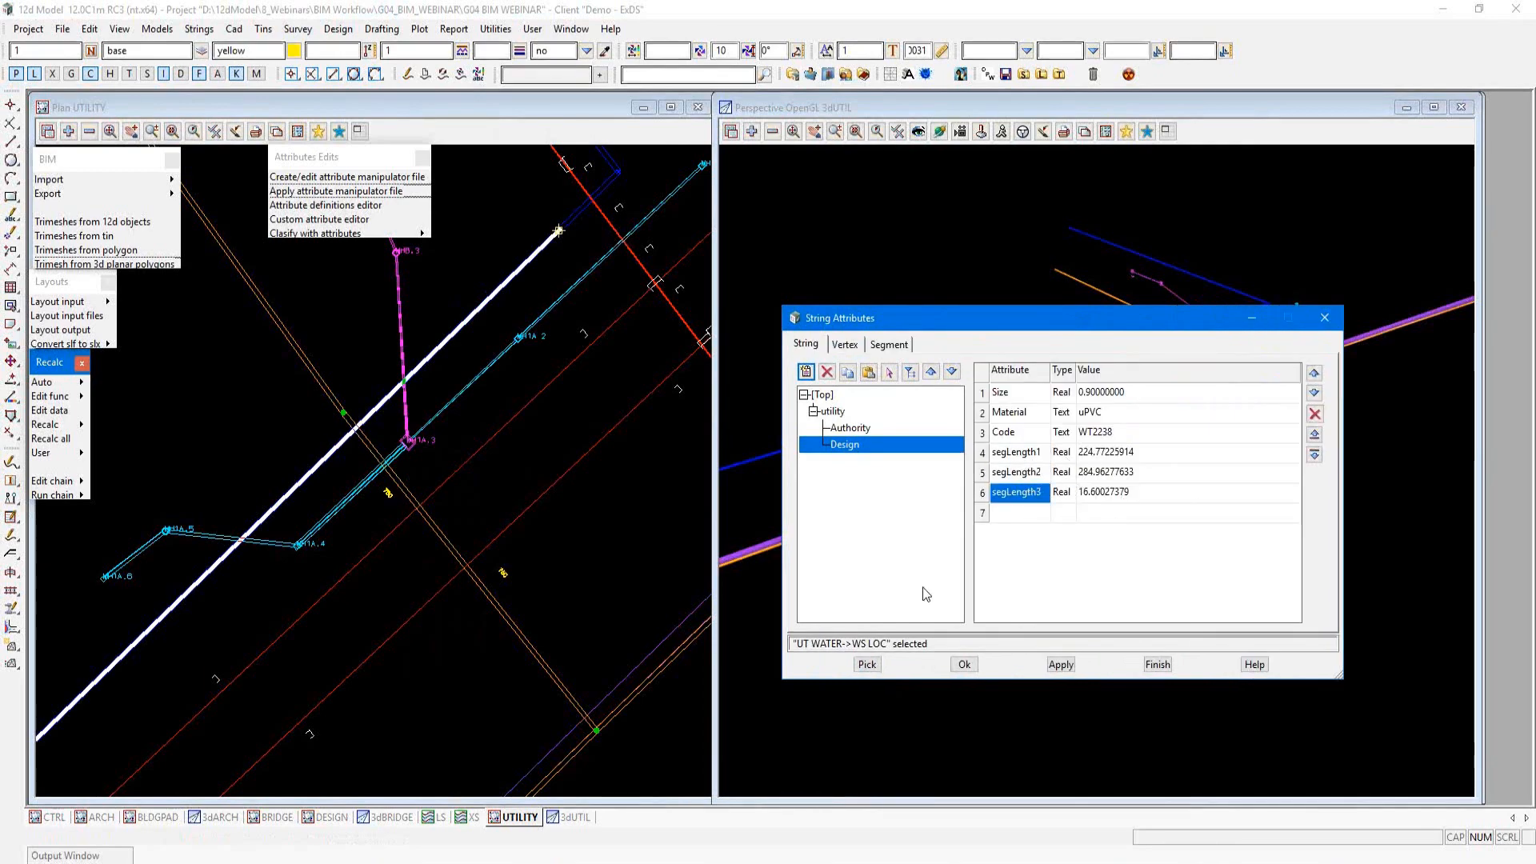
# Step: Pick the UT ELECT string in plan and examine all the segment length attributes in its utility/Design group
pyautogui.click(867, 664)
pyautogui.click(654, 684)
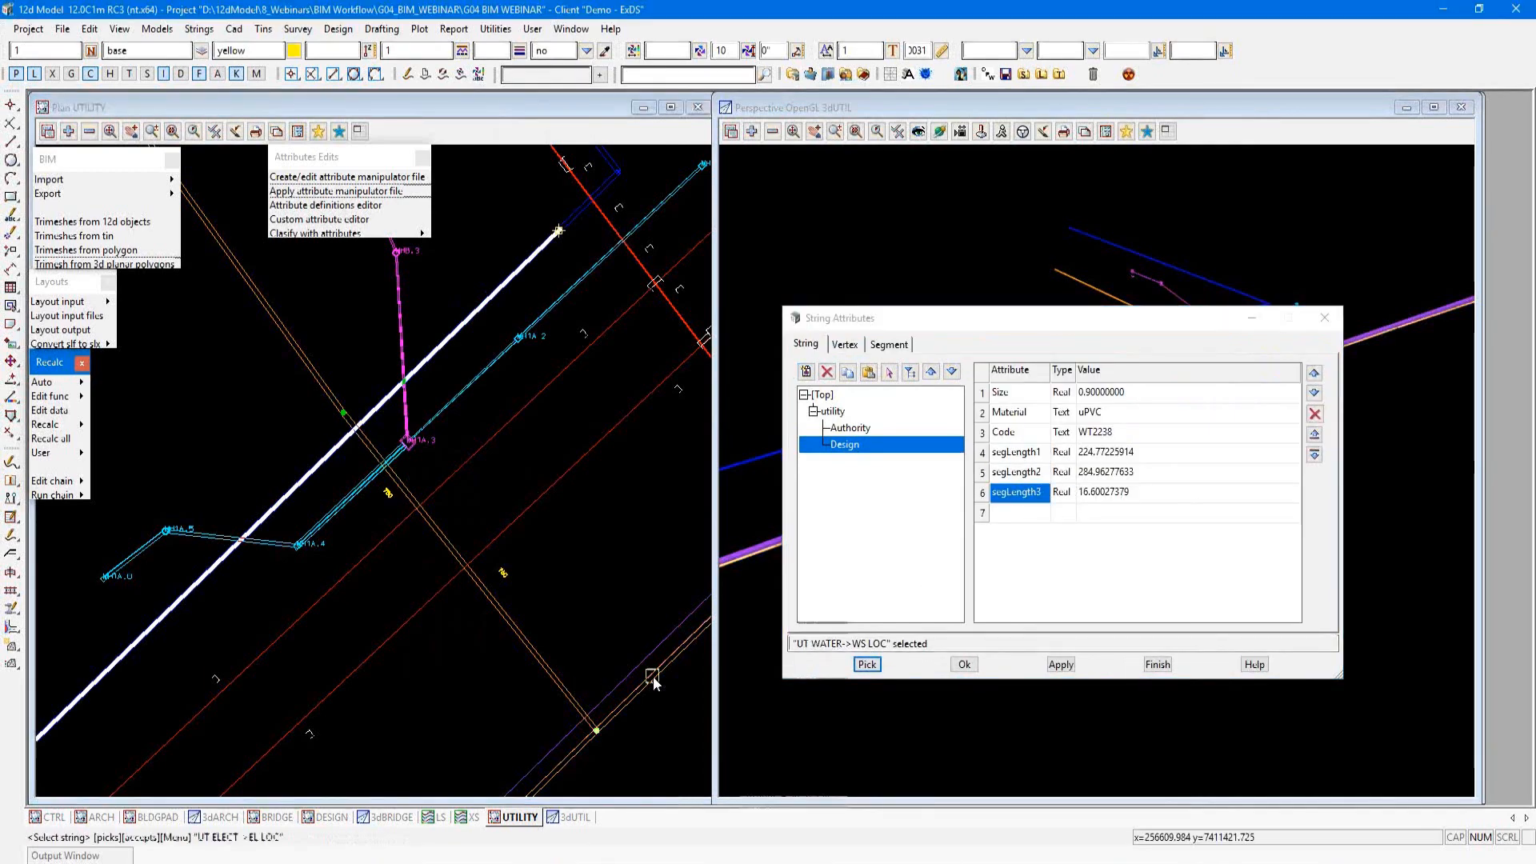
pyautogui.click(813, 411)
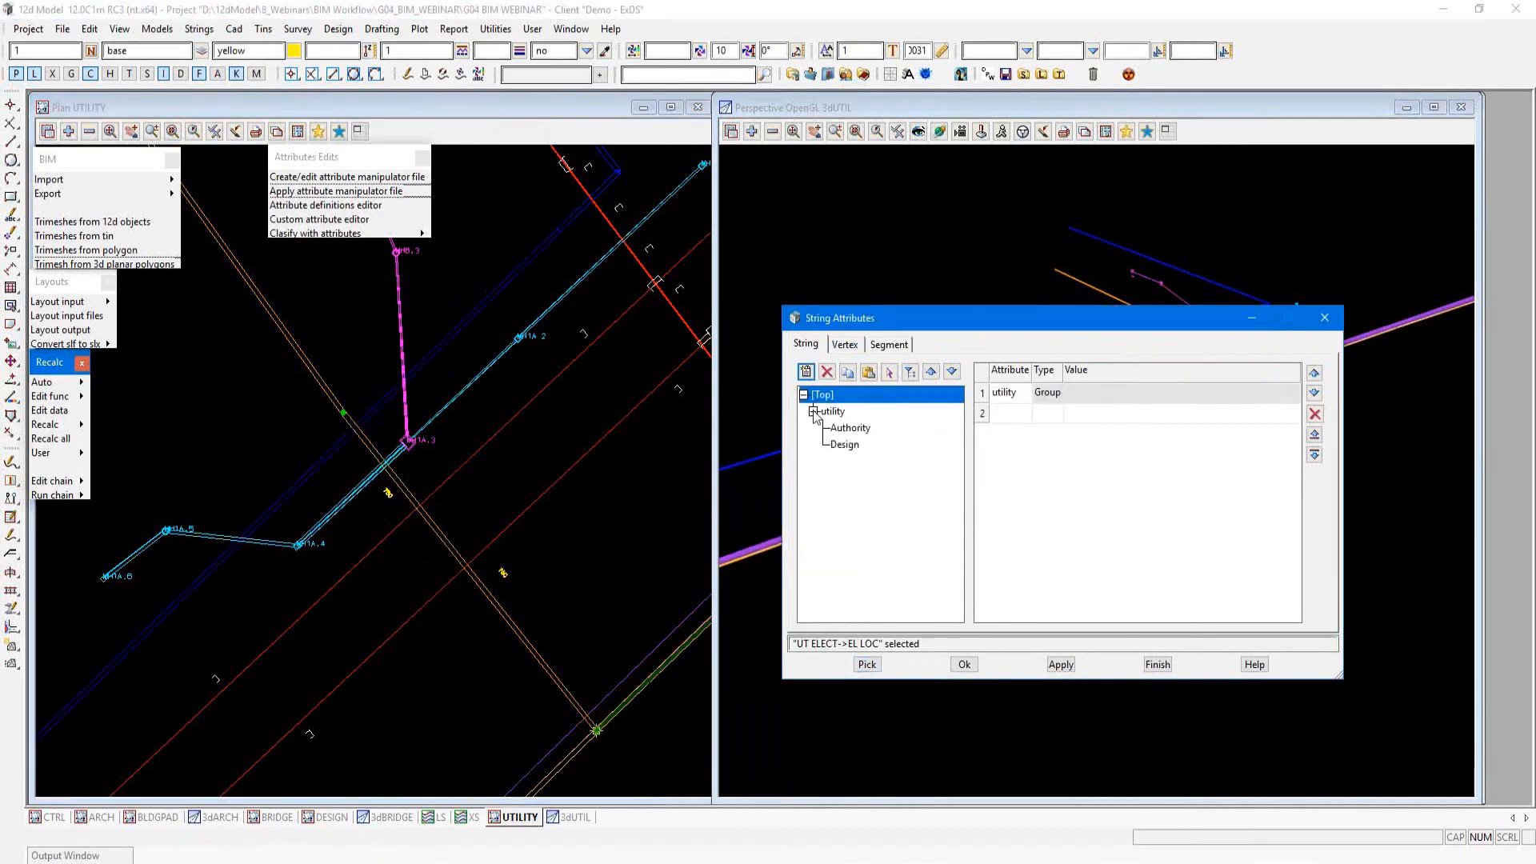
pyautogui.click(844, 444)
pyautogui.click(1040, 456)
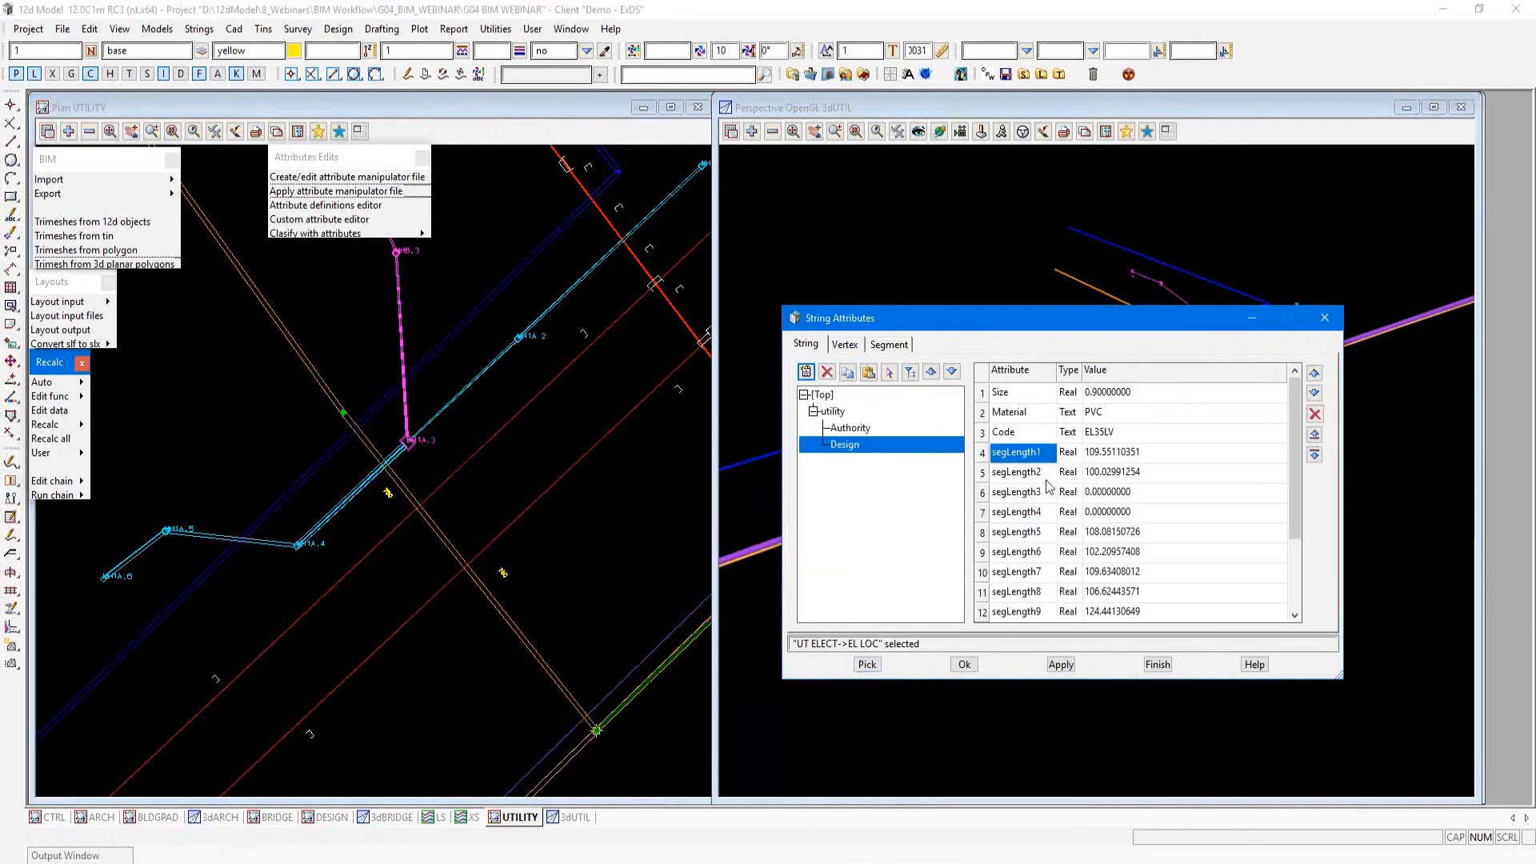
pyautogui.scroll(-3, 1050, 512)
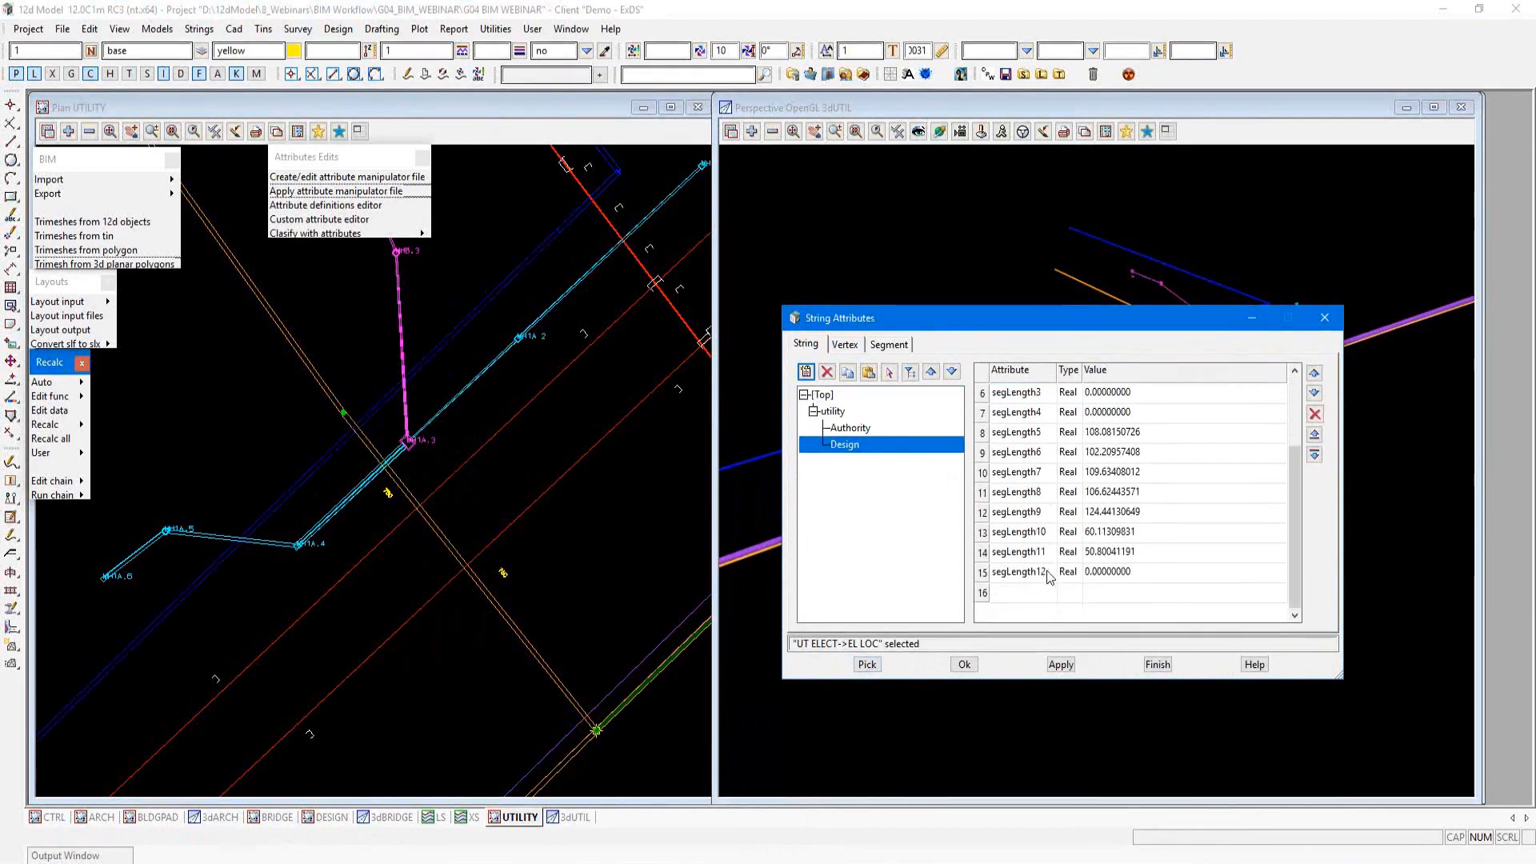
pyautogui.scroll(2, 1040, 553)
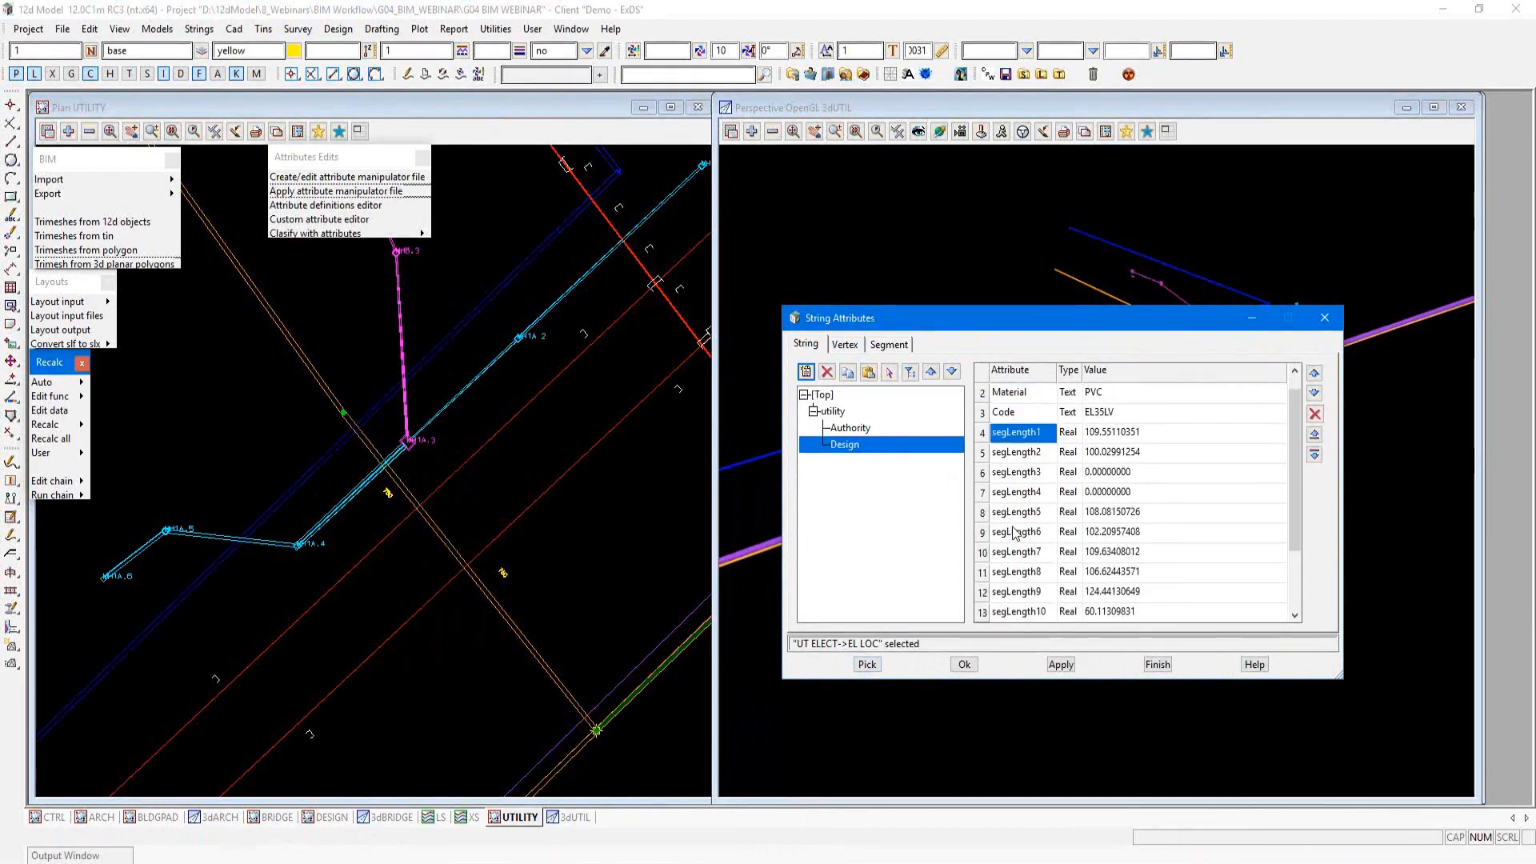
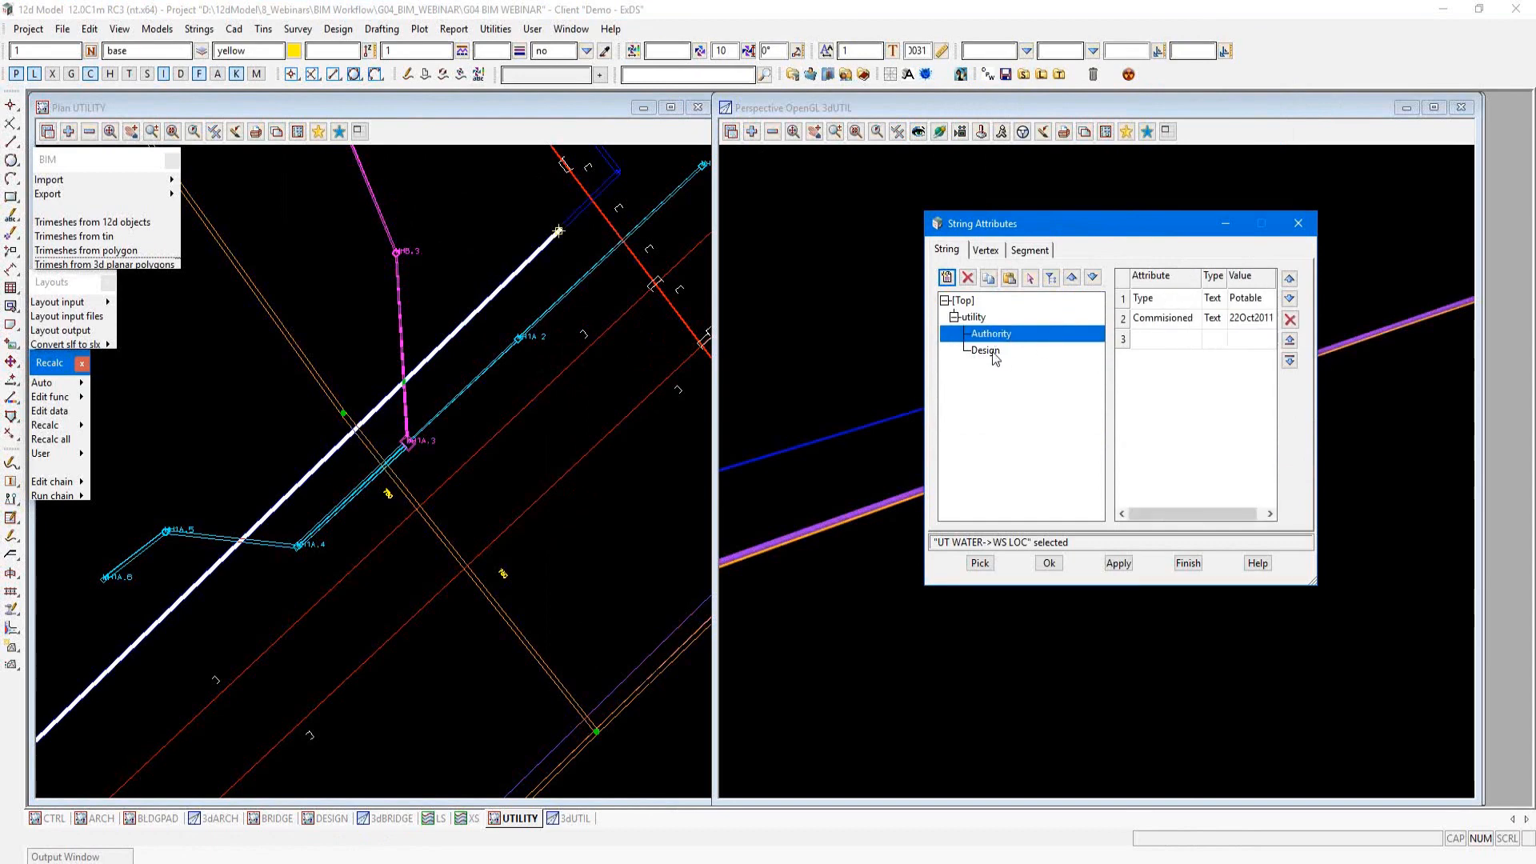
# Step: Examine the UT WATER string's utility/Design attributes and pick the UT COMMS string in the UTILITY plan view
pyautogui.click(989, 350)
pyautogui.moveTo(1031, 224); pyautogui.dragTo(1084, 219)
pyautogui.click(1033, 558)
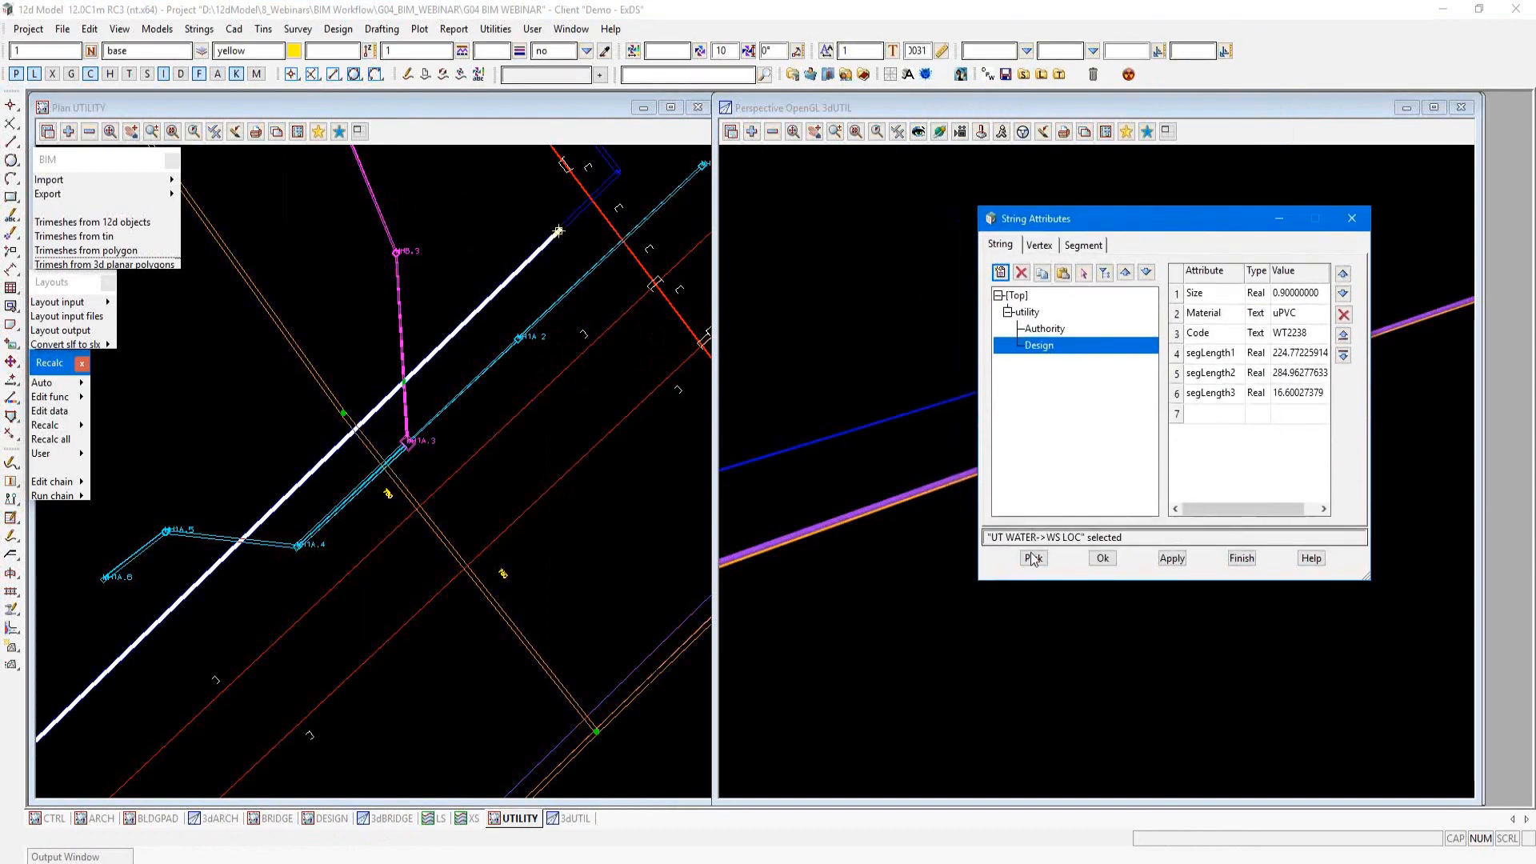
pyautogui.click(668, 650)
pyautogui.middleClick(665, 645)
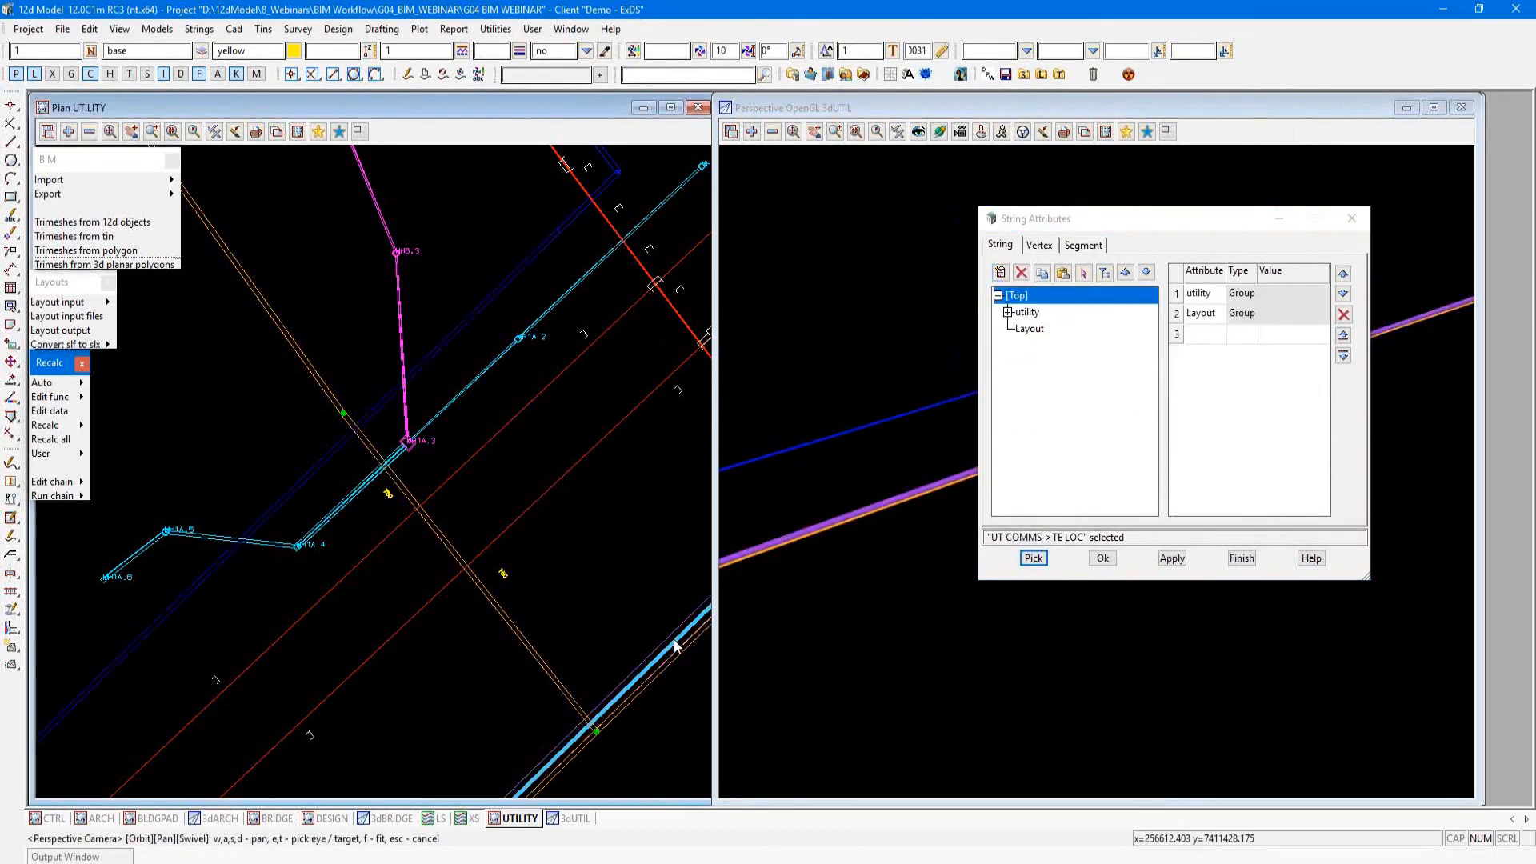
# Step: Examine the UT COMMS string's utility group and its separate Layout group, keeping the attributes dialog clear of the plan view
pyautogui.click(1028, 317)
pyautogui.click(1009, 313)
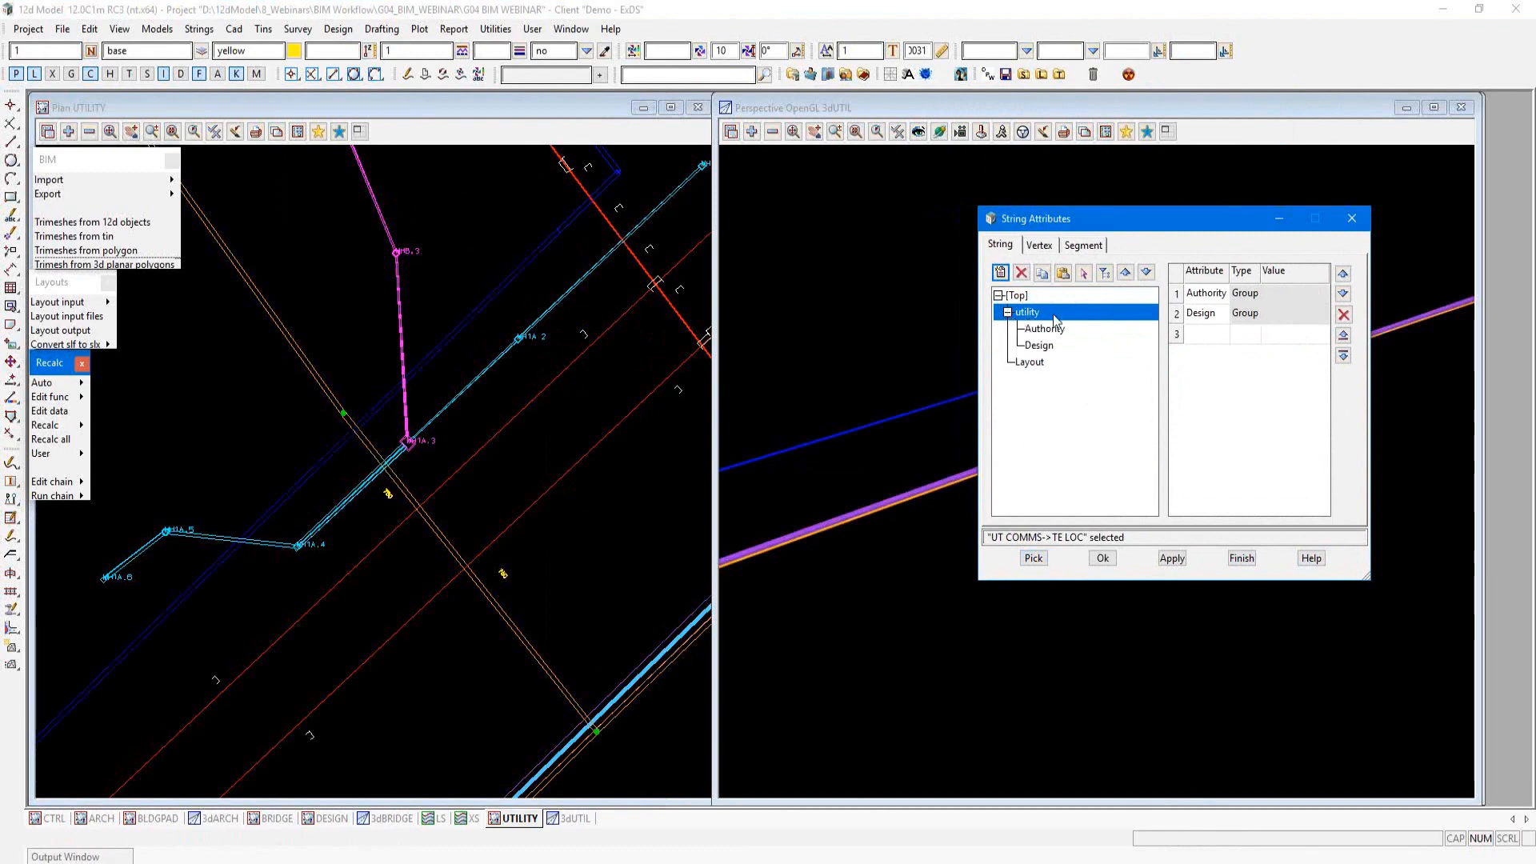
pyautogui.click(1034, 364)
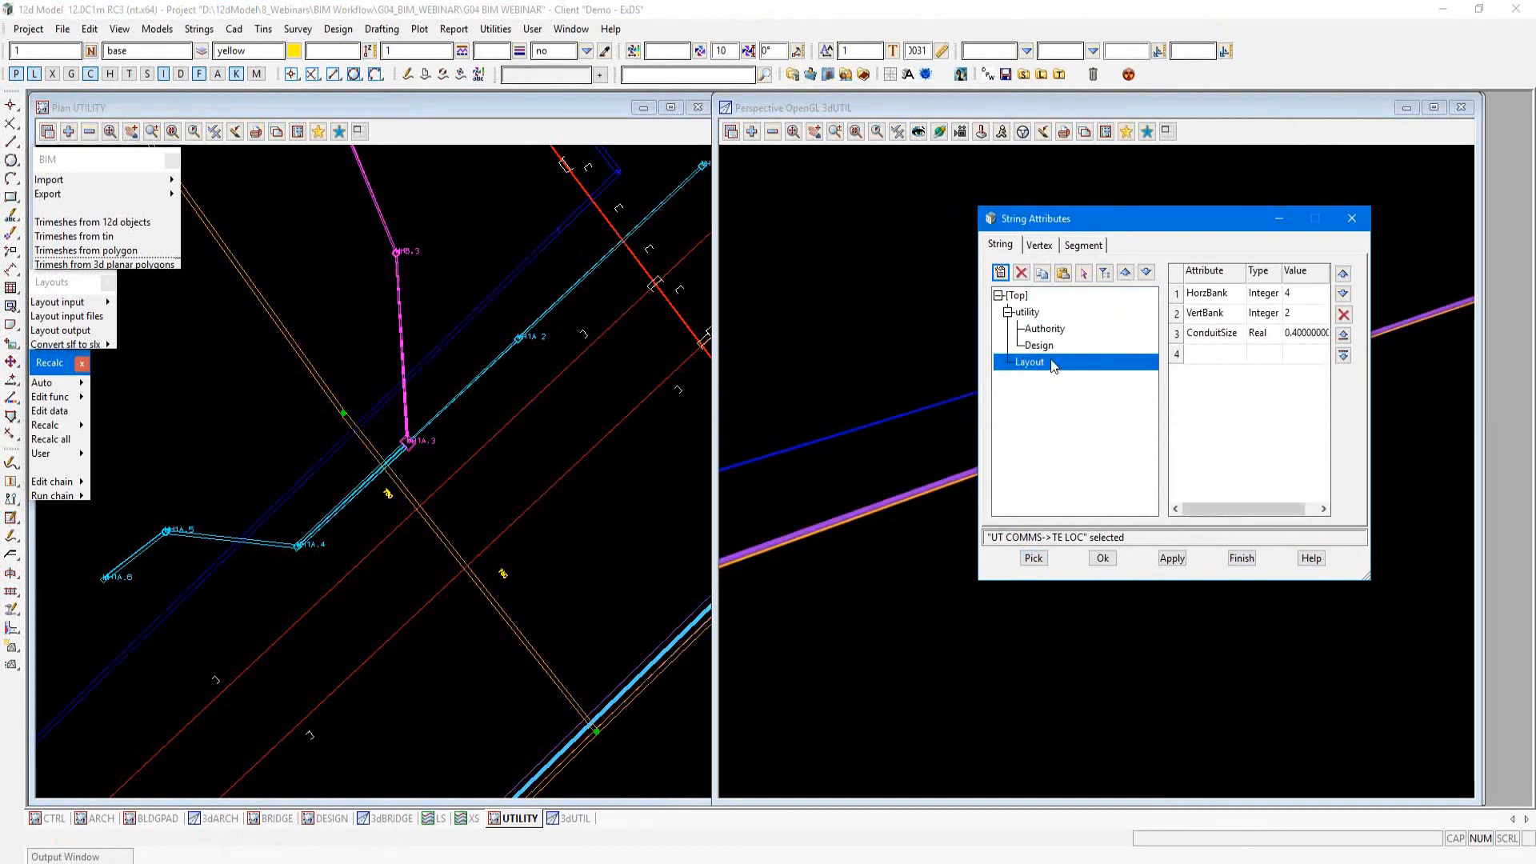
pyautogui.moveTo(1137, 227); pyautogui.dragTo(1188, 361)
pyautogui.click(1079, 453)
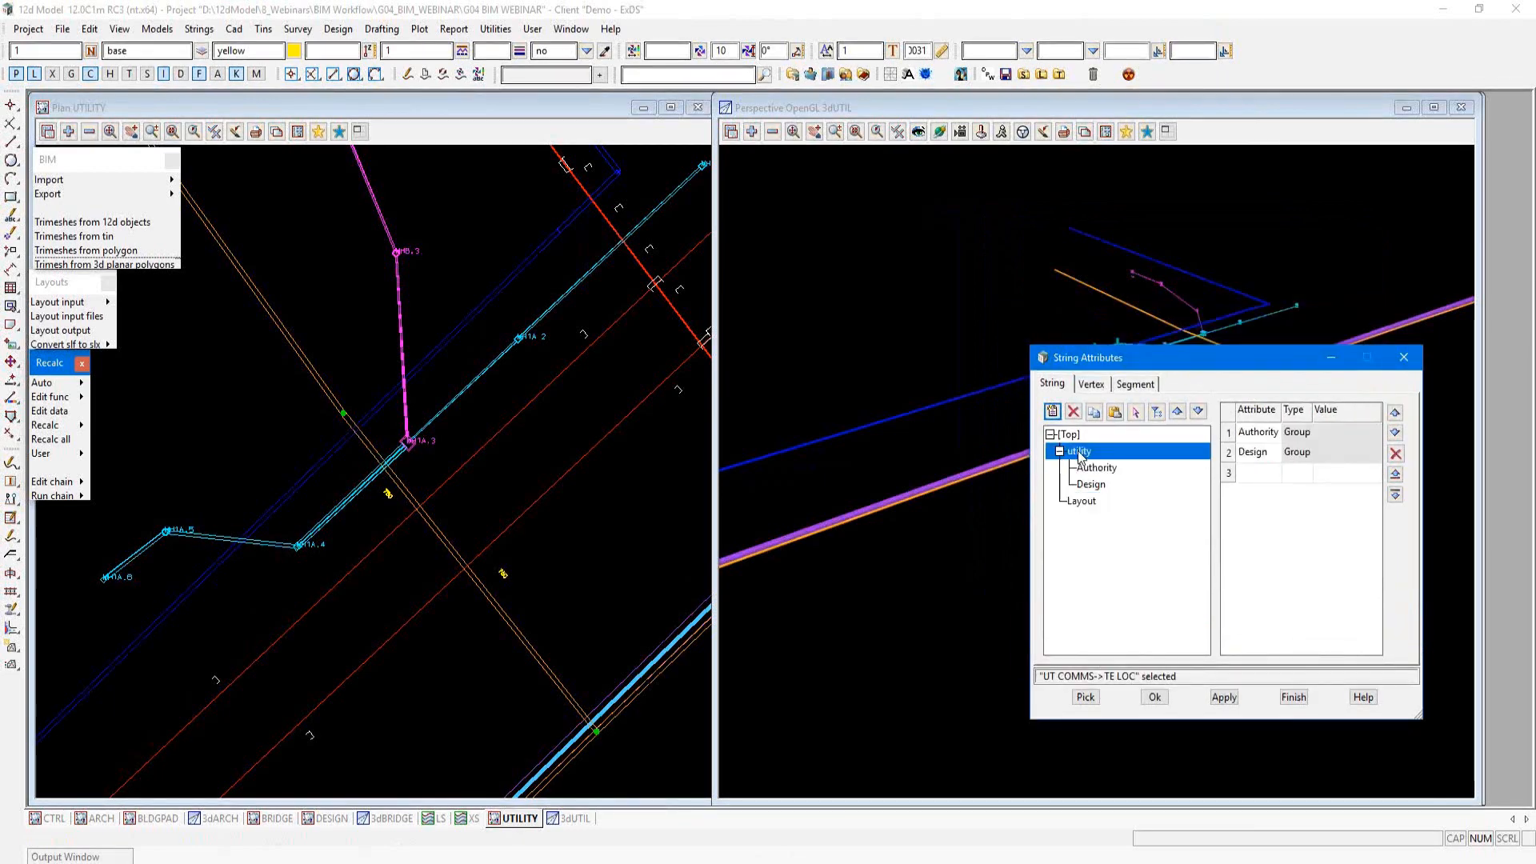
pyautogui.click(1082, 502)
pyautogui.click(1079, 453)
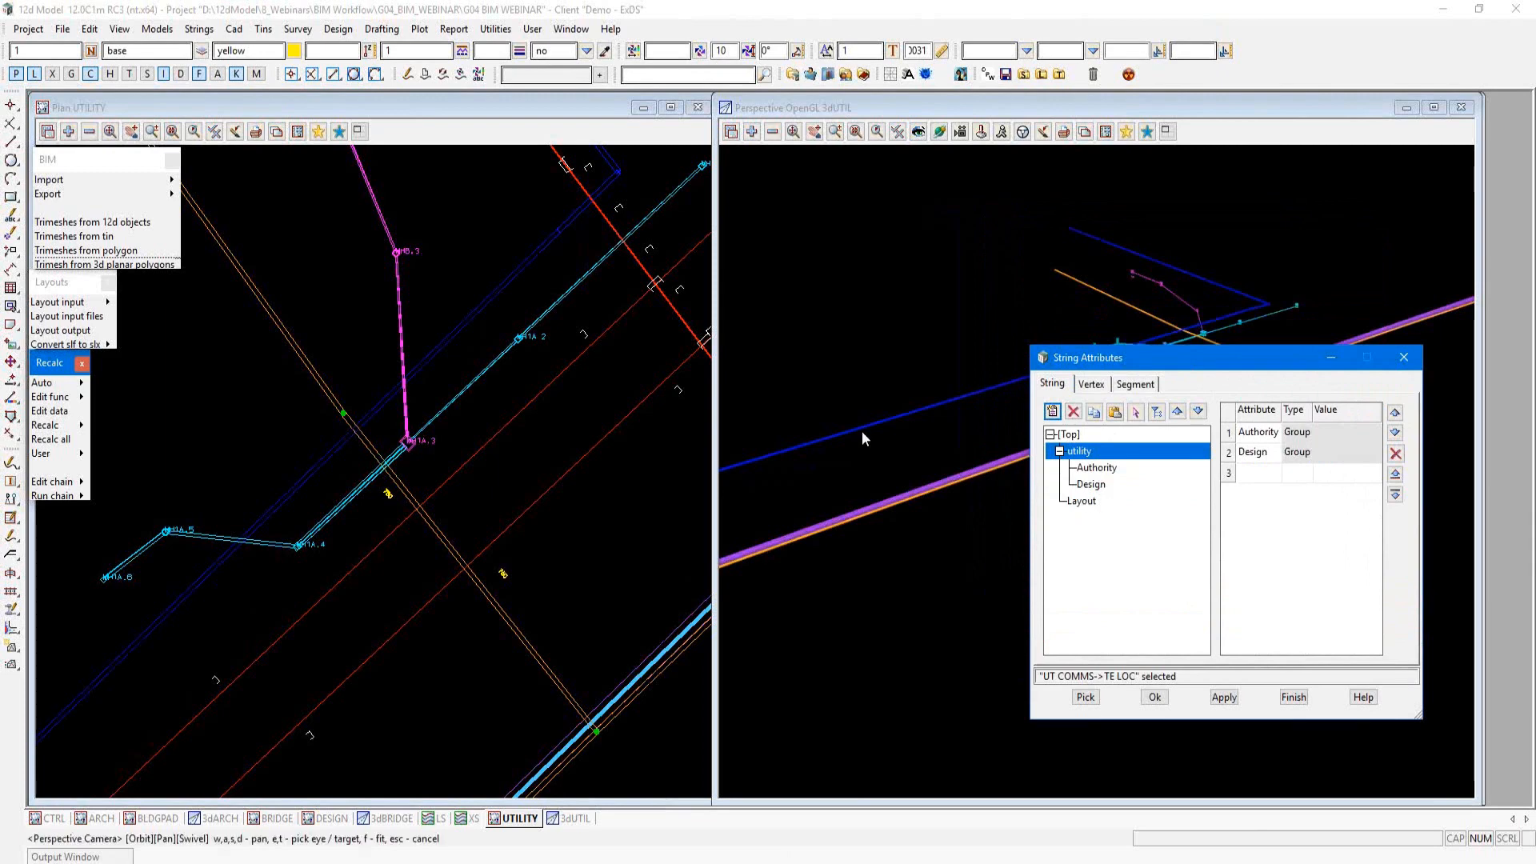
# Step: Open the IFC Express Writer for BIM export and close the String Attributes dialog
pyautogui.click(342, 457)
pyautogui.scroll(3, 328, 480)
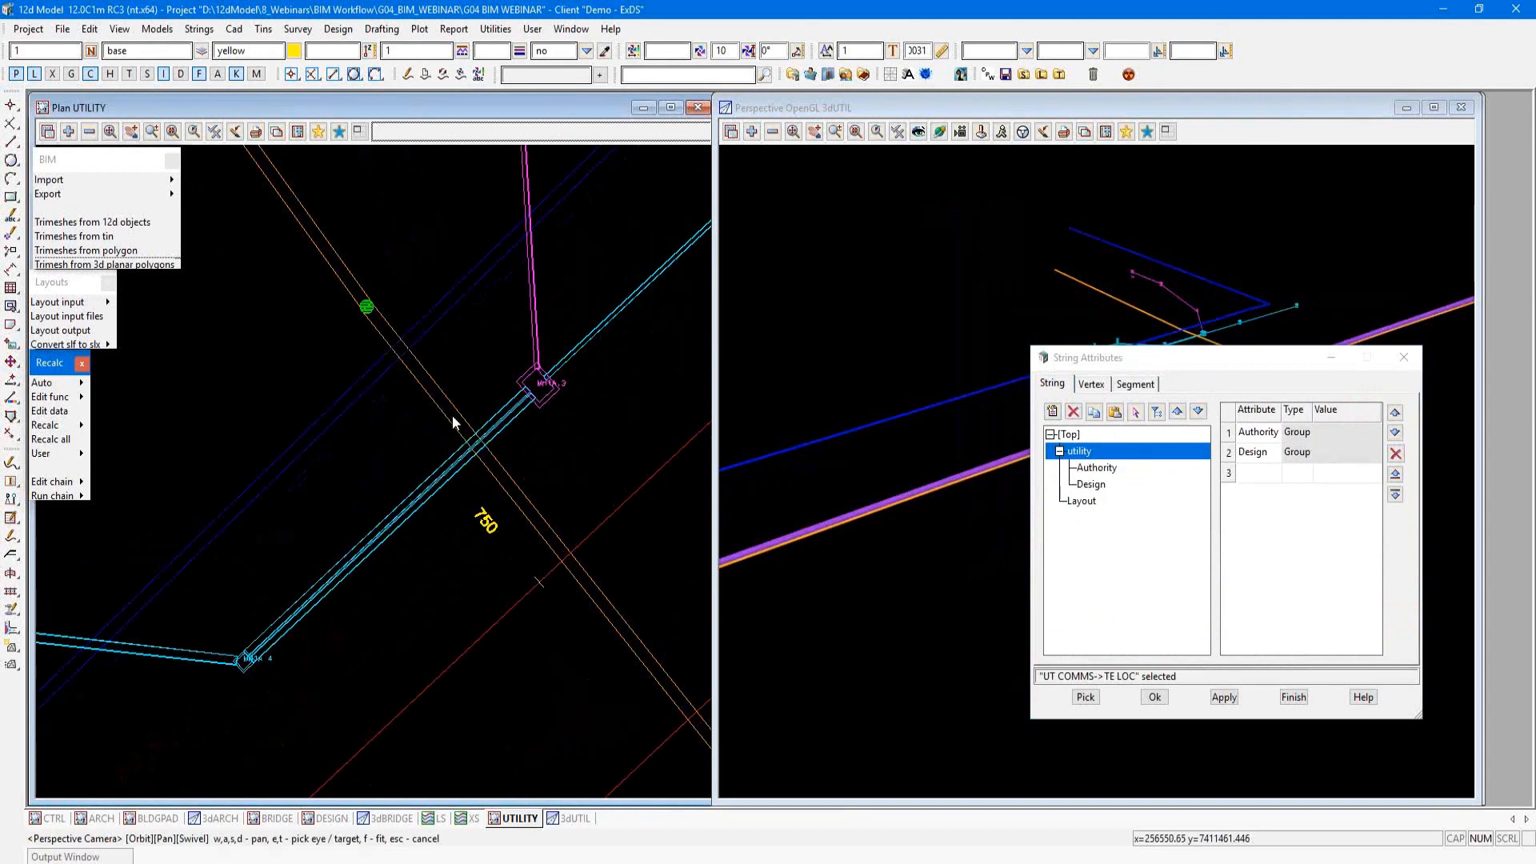
pyautogui.click(170, 194)
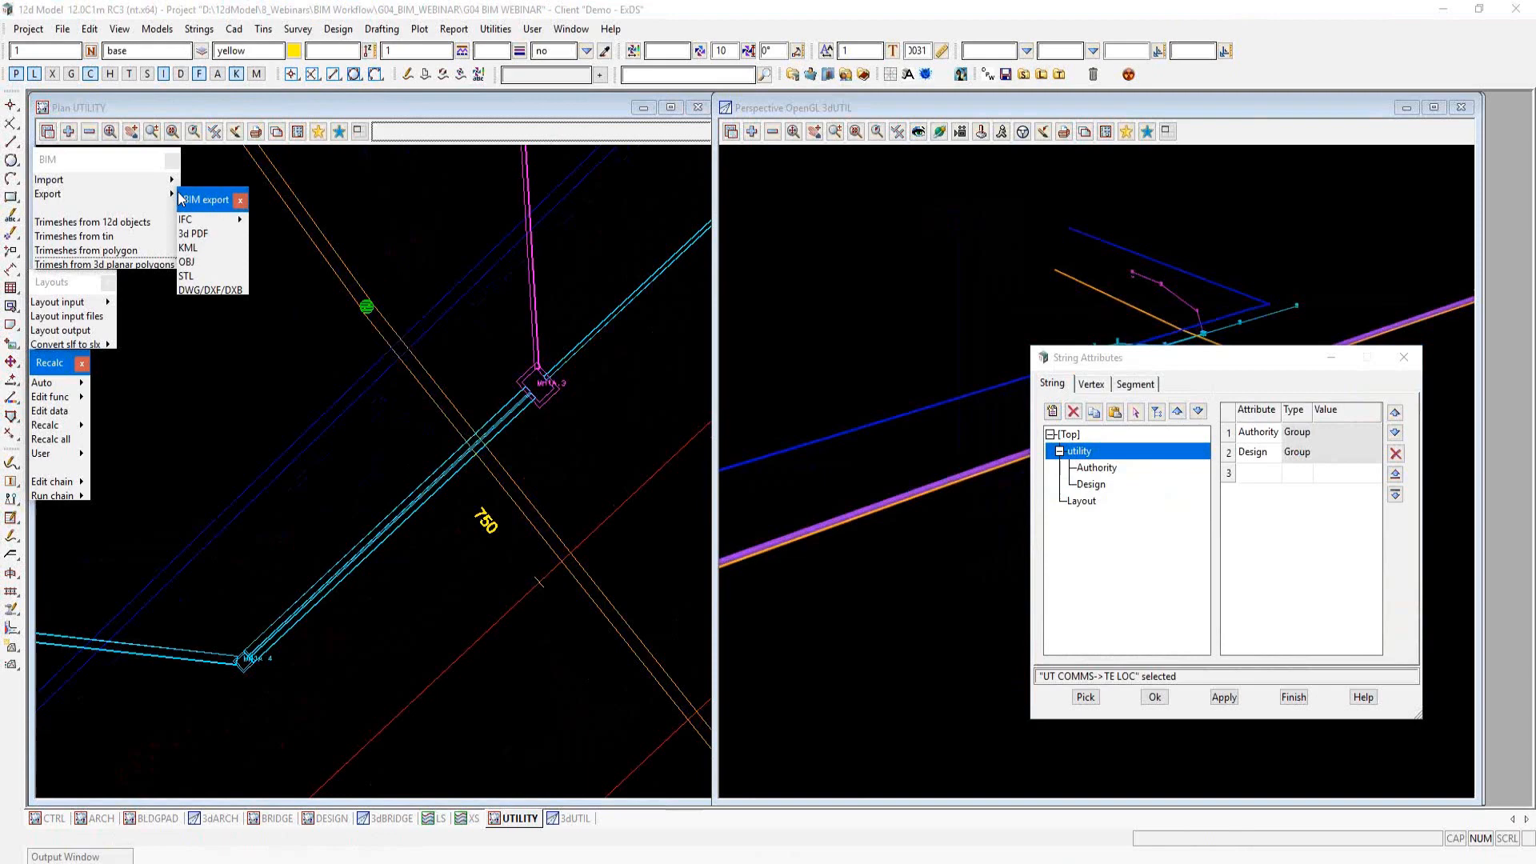
pyautogui.click(216, 221)
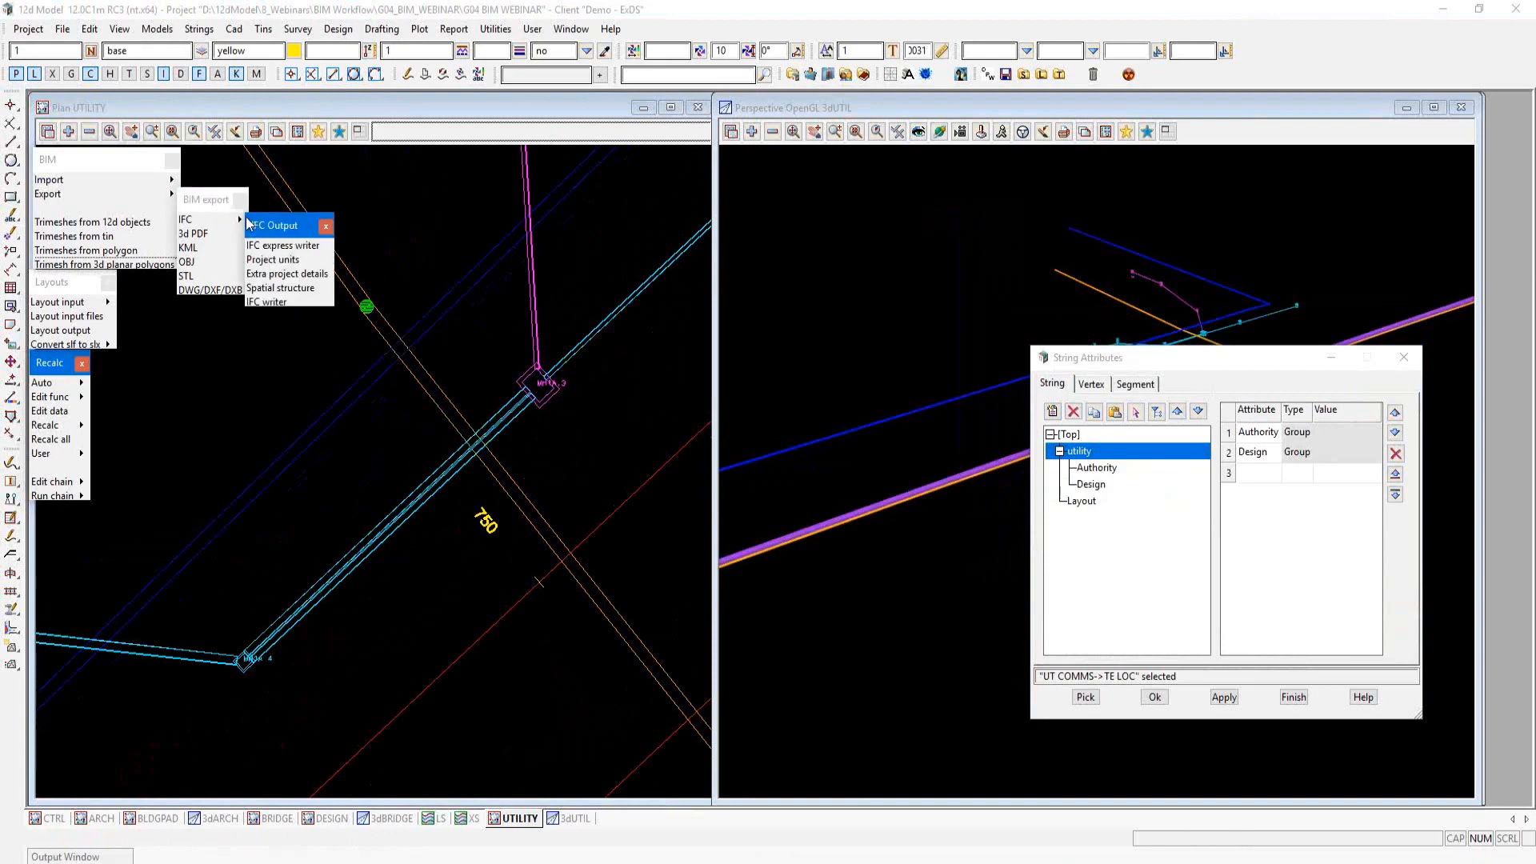
pyautogui.click(286, 246)
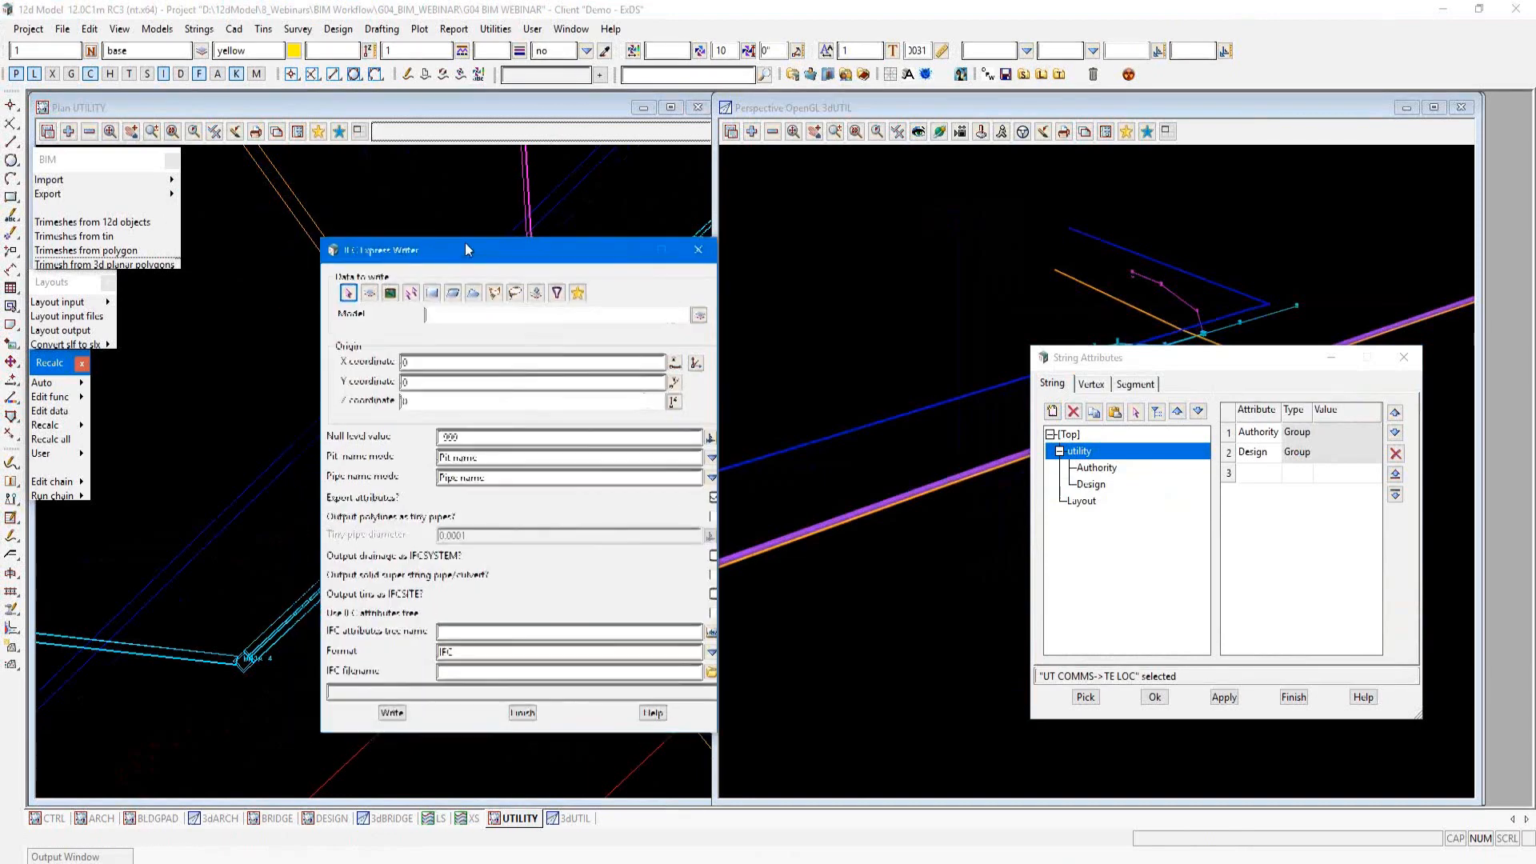
pyautogui.moveTo(416, 257); pyautogui.dragTo(707, 153)
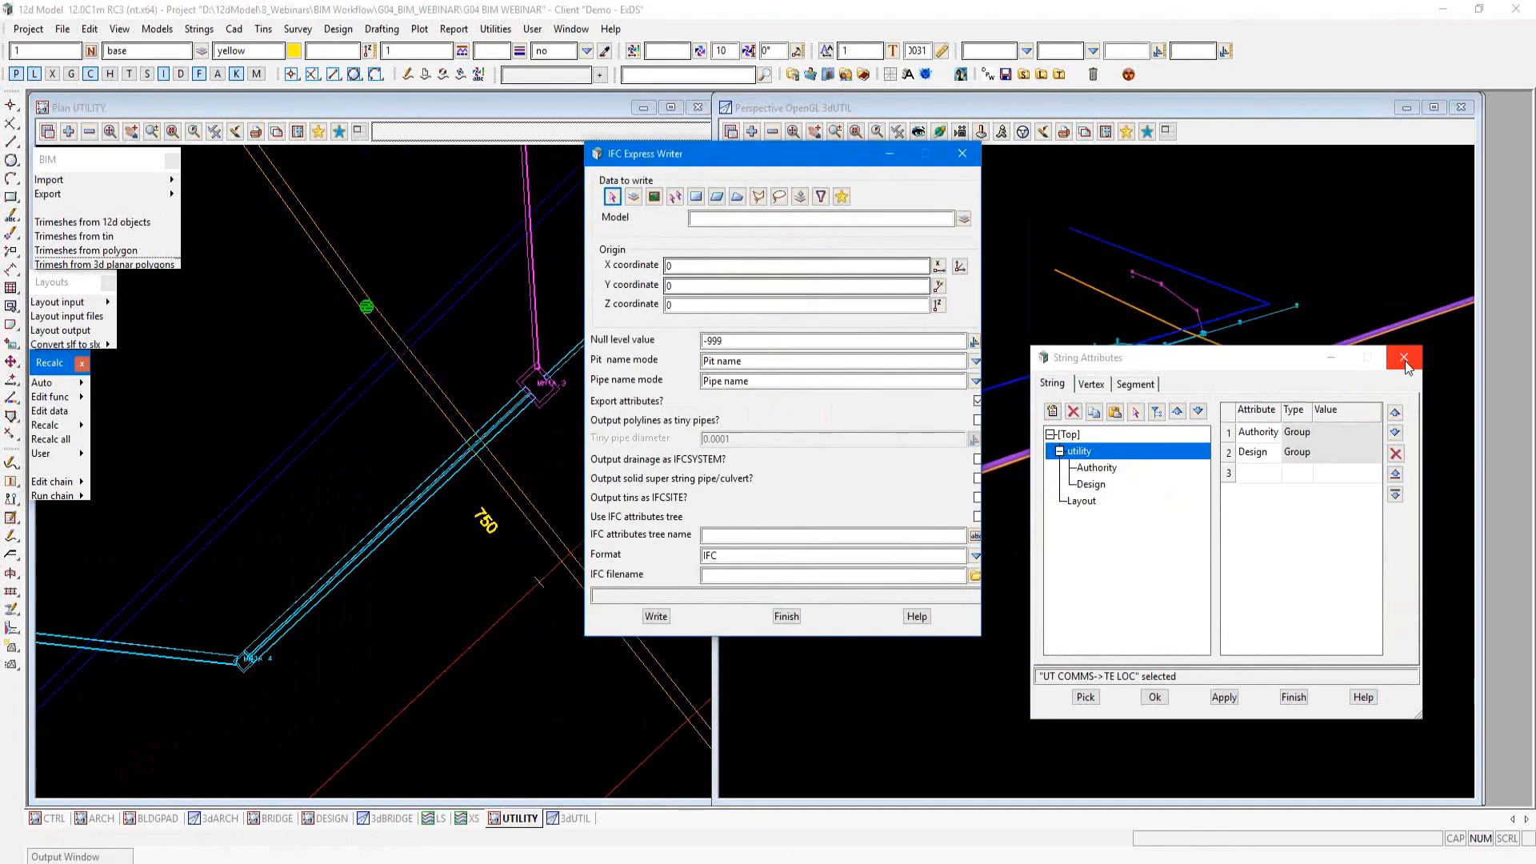
# Step: Switch the IFC data to write to a model list and populate it from the UTILITY view
pyautogui.click(800, 196)
pyautogui.click(641, 225)
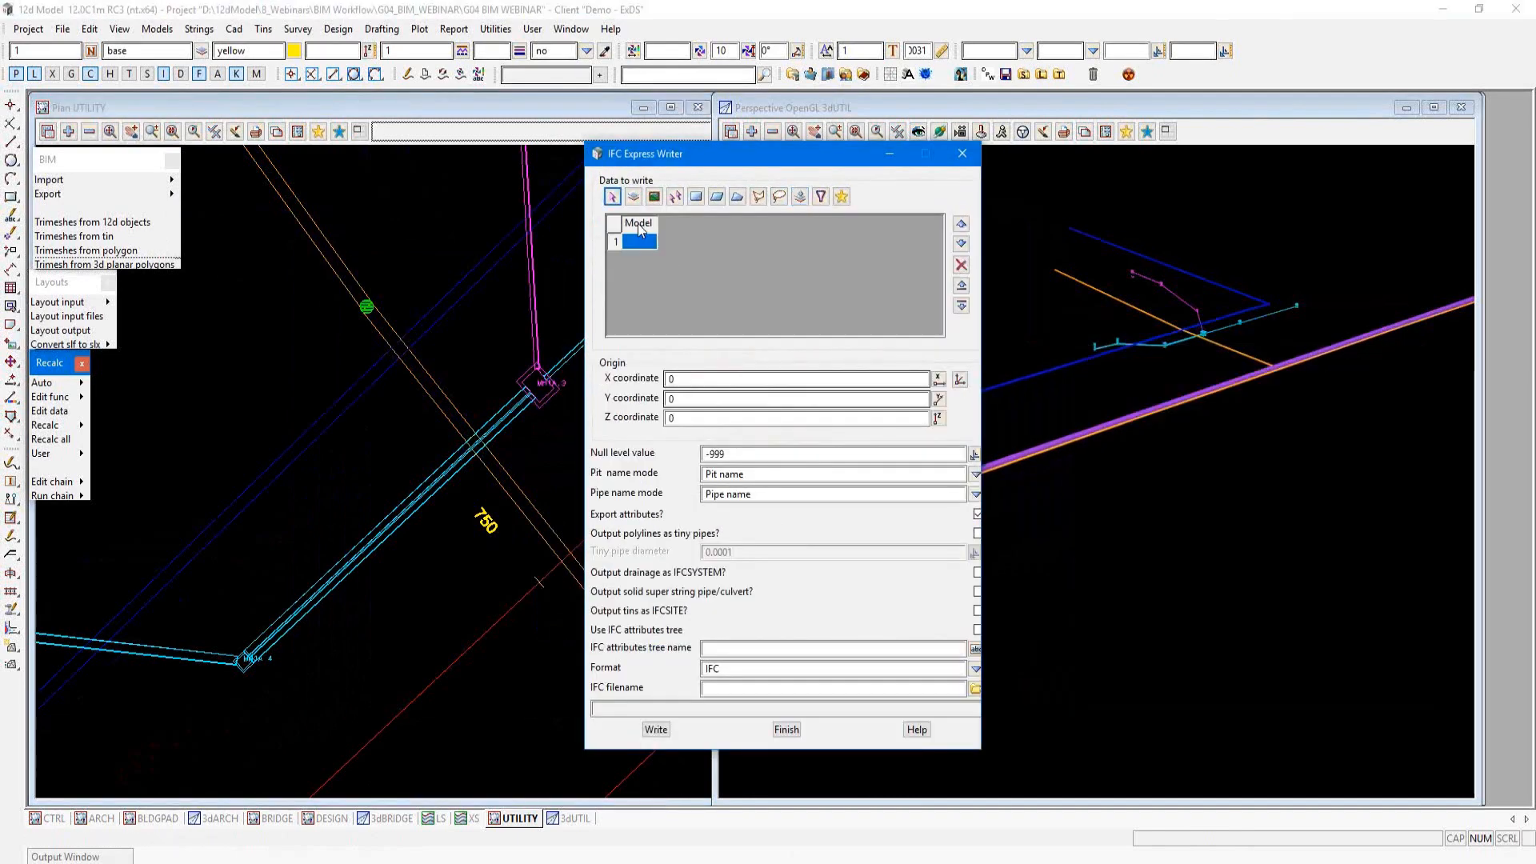
pyautogui.rightClick(641, 225)
pyautogui.click(688, 269)
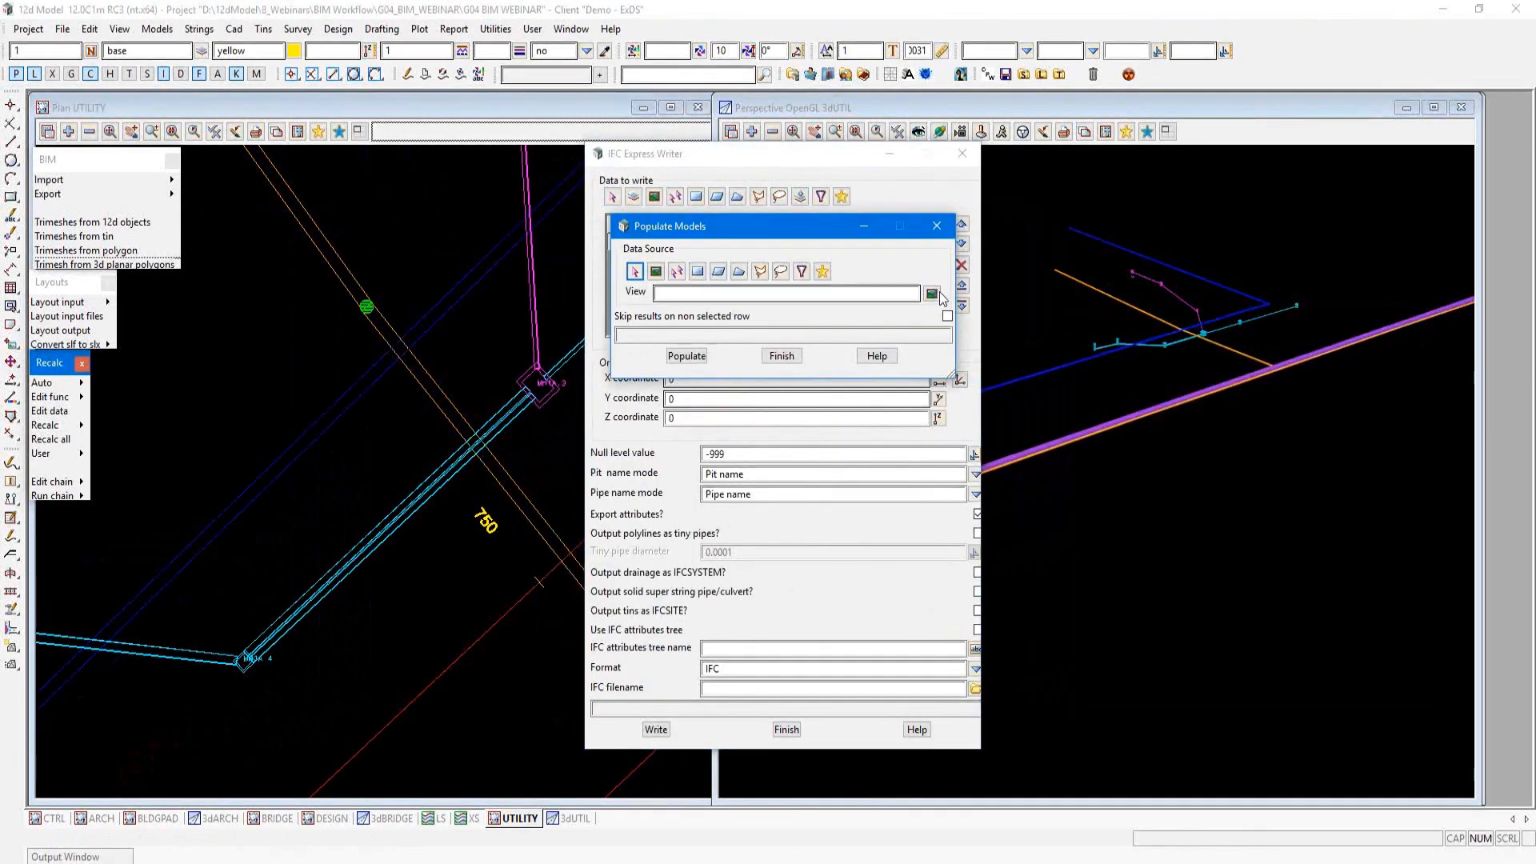
pyautogui.click(932, 292)
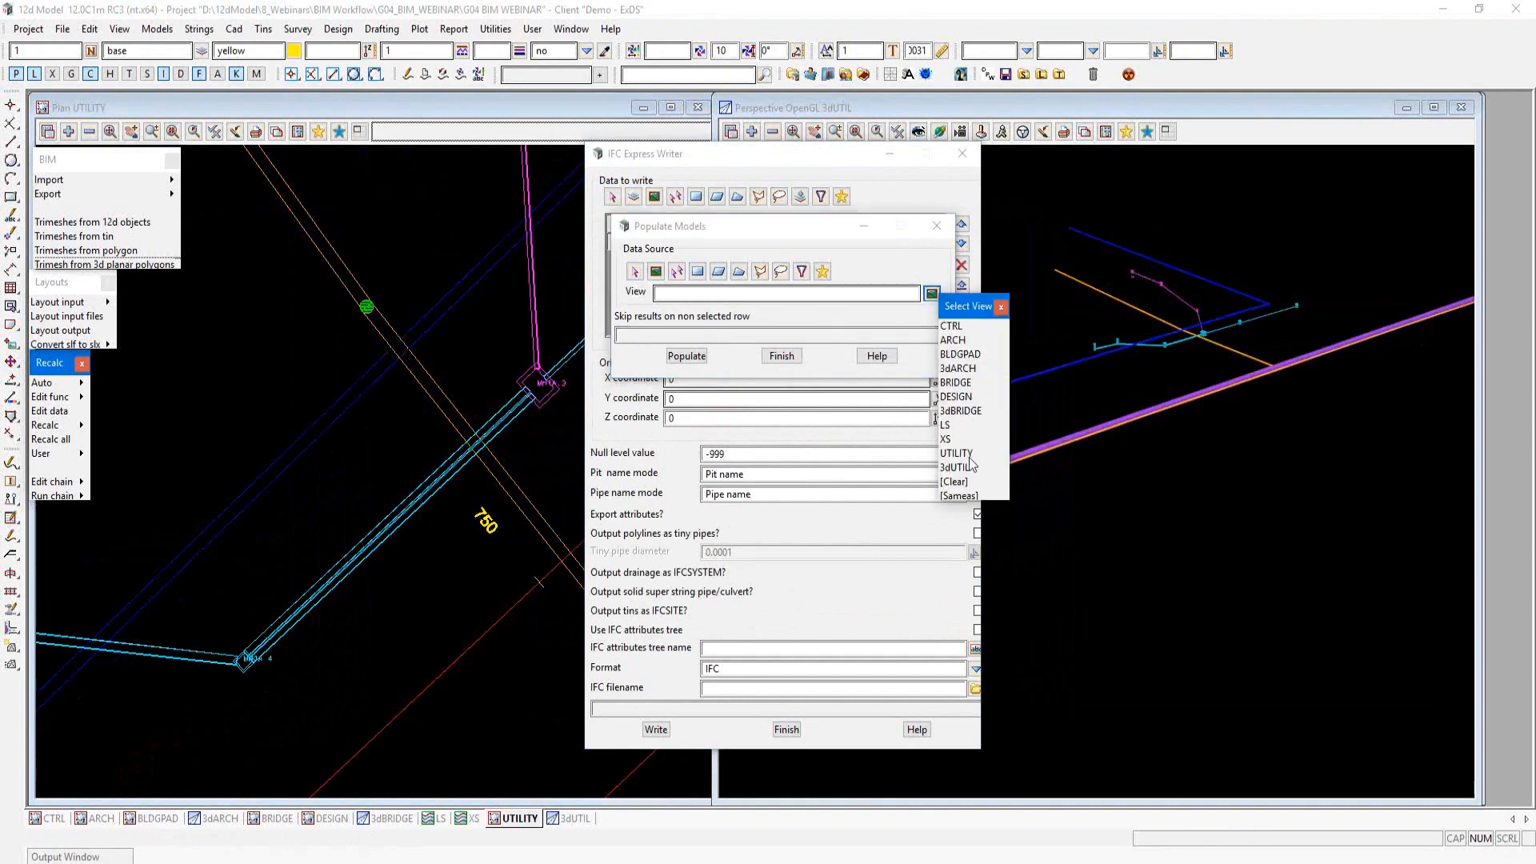
pyautogui.click(956, 453)
pyautogui.click(686, 356)
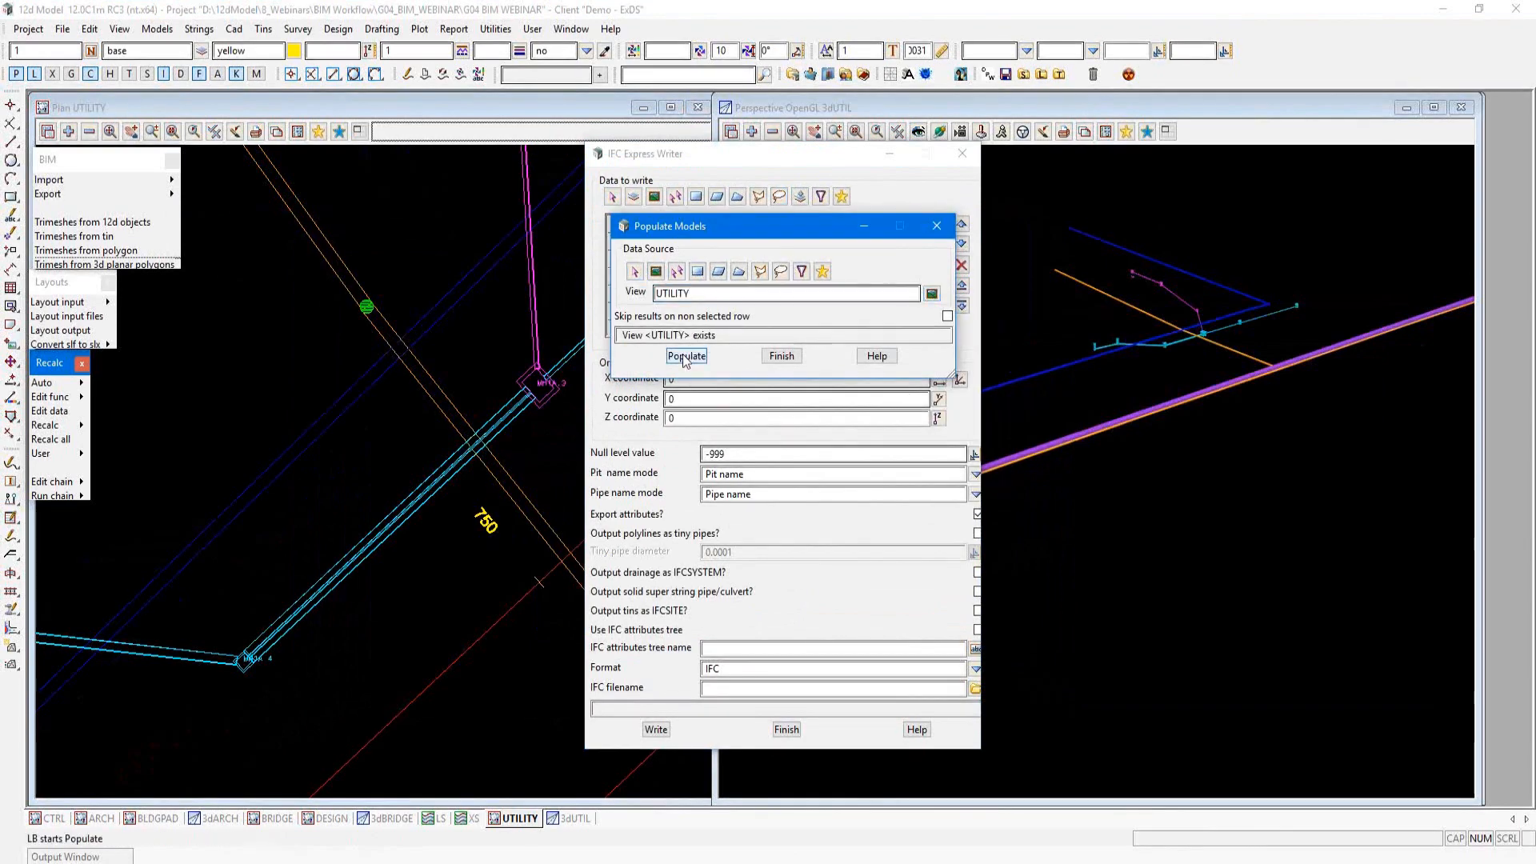
pyautogui.click(782, 355)
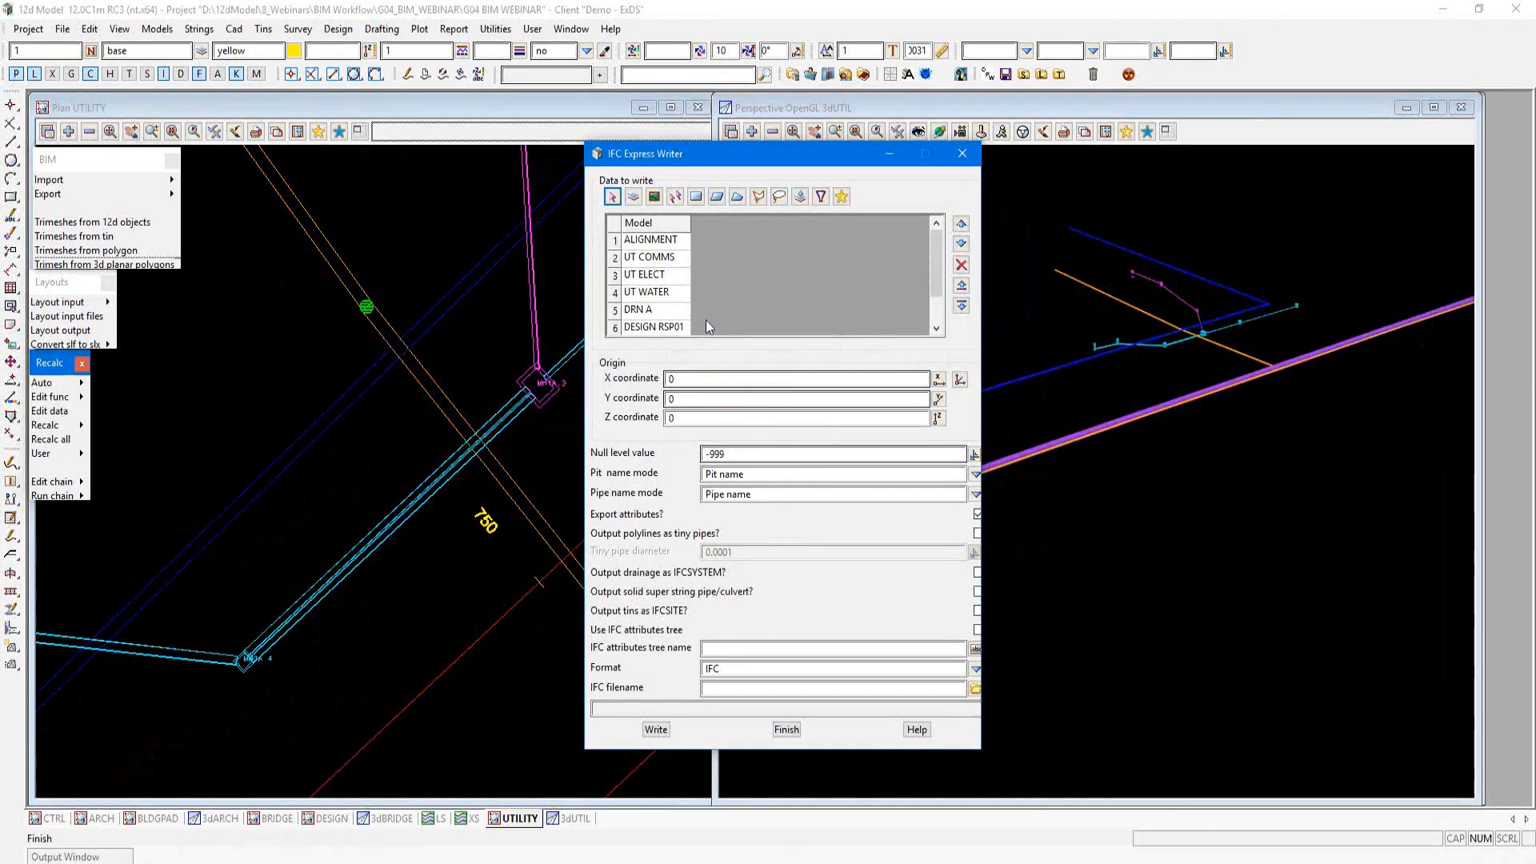
# Step: Remove the DESIGN RSP01, clash results and ALIGNMENT models from the list of data to write
pyautogui.click(651, 327)
pyautogui.click(961, 264)
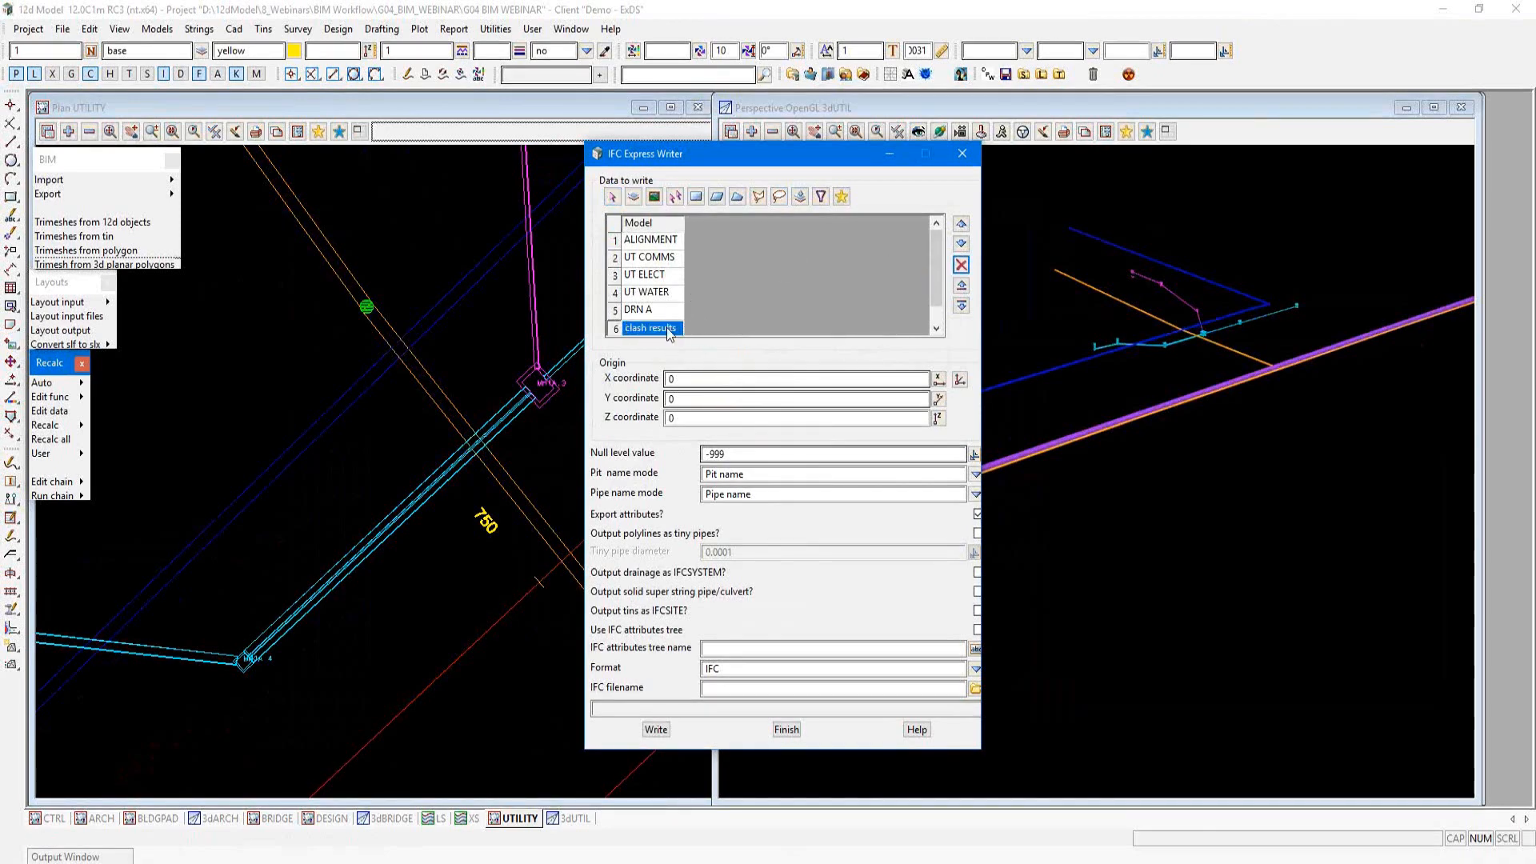
pyautogui.click(961, 264)
pyautogui.click(650, 240)
pyautogui.click(962, 264)
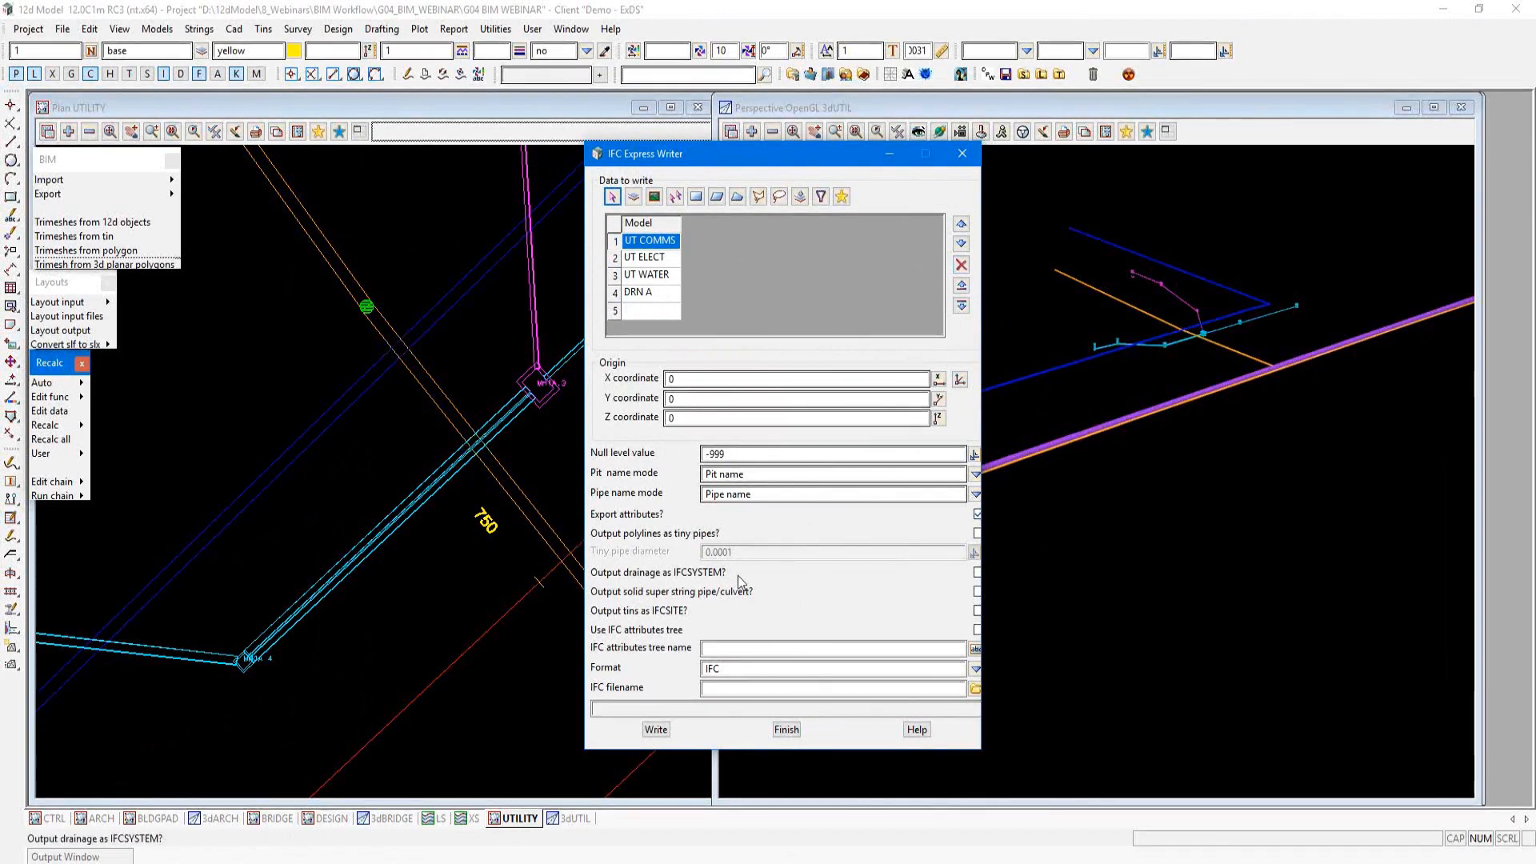
# Step: Enable output of drainage as IFCSYSTEM and use of an IFC attributes tree named utility
pyautogui.click(699, 576)
pyautogui.click(629, 637)
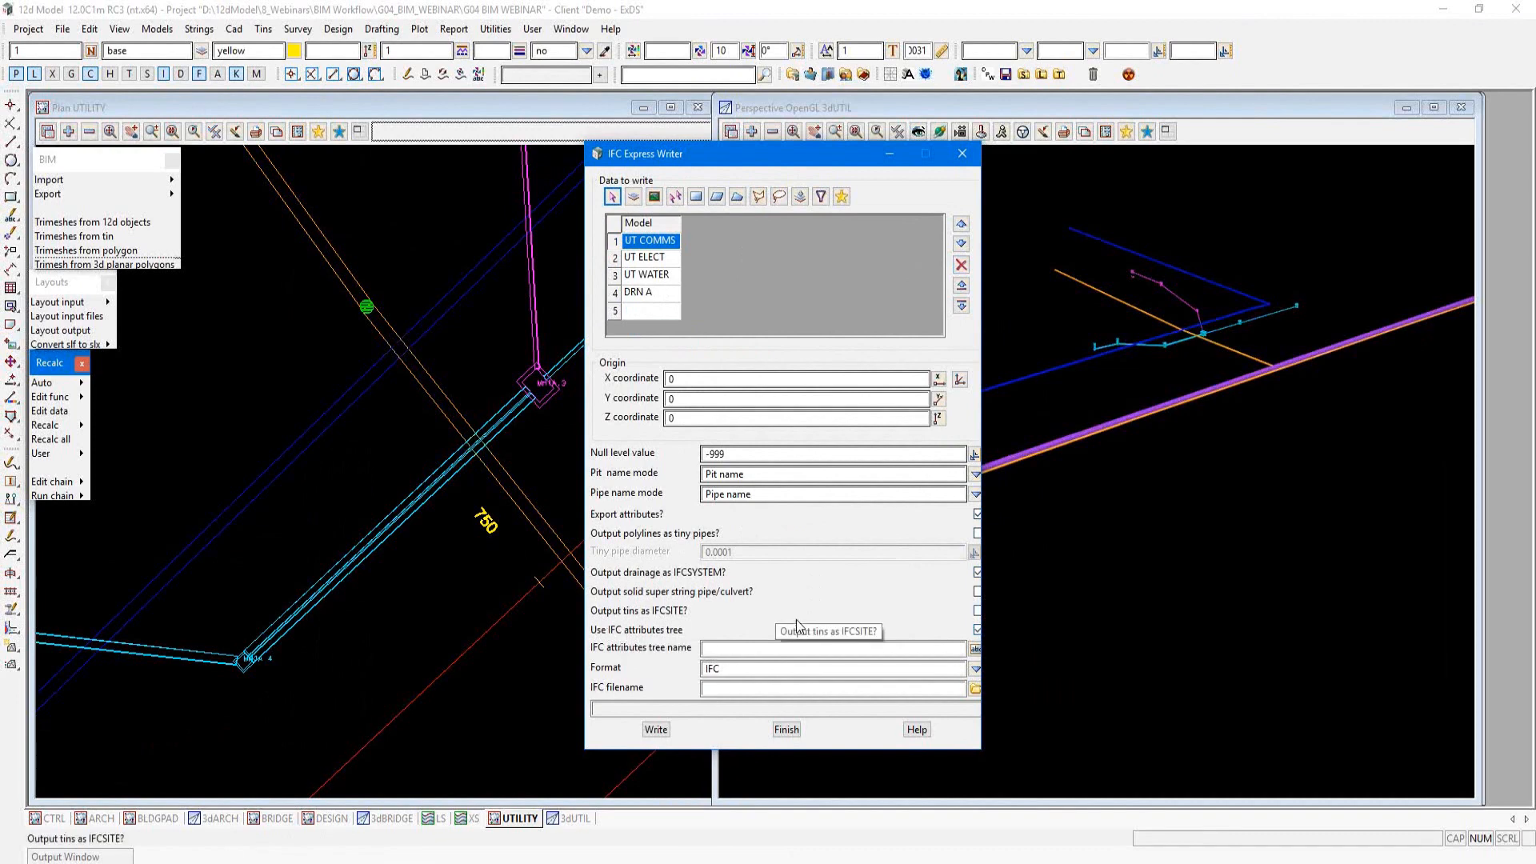
pyautogui.click(734, 648)
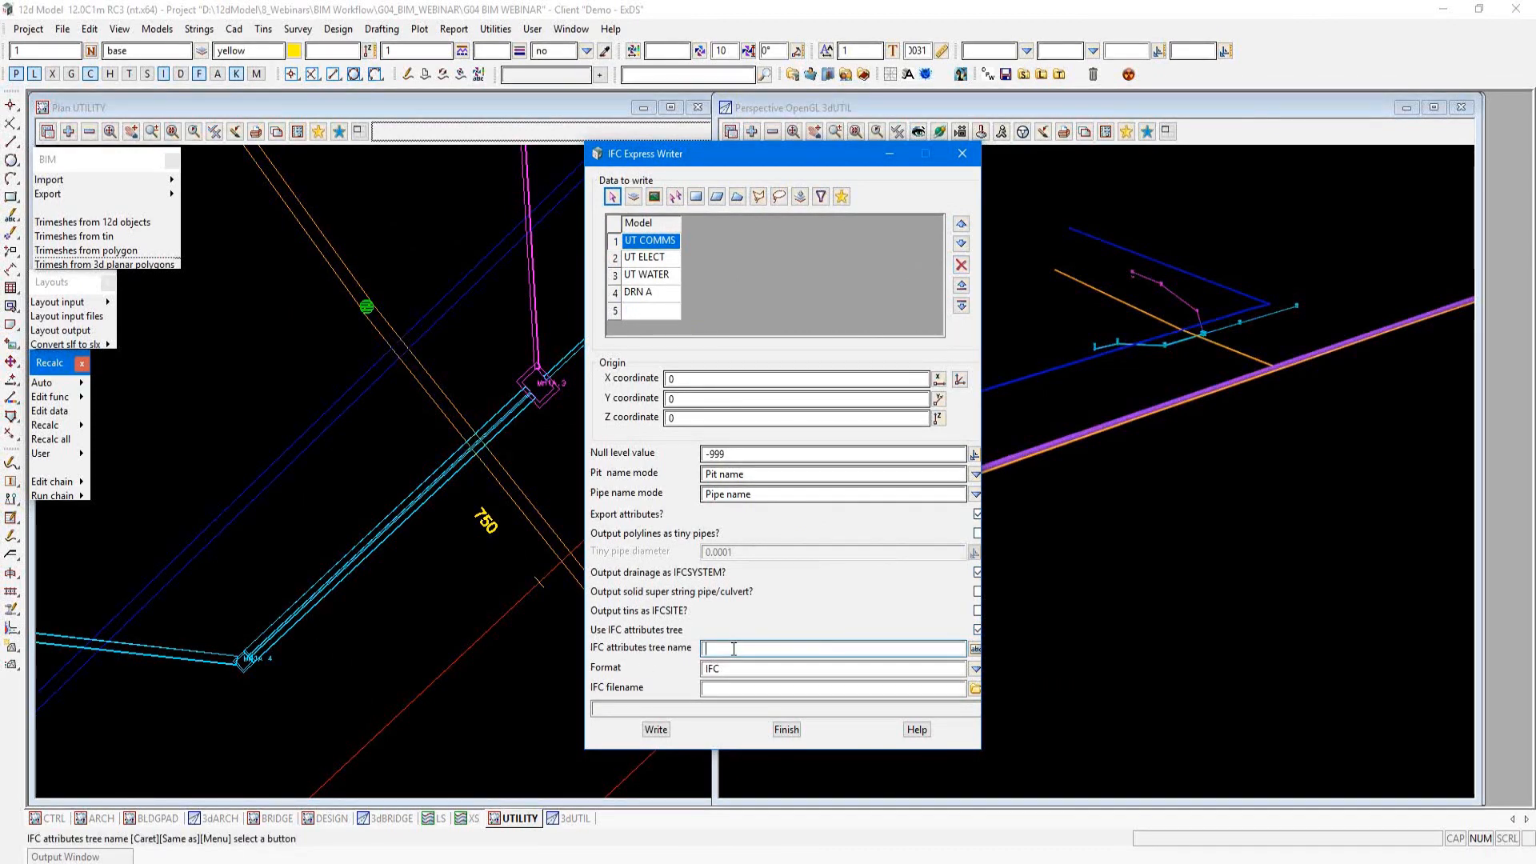
pyautogui.write('utility')
# Step: Check the UT WATER string's top-level attribute group name in String Attributes, keeping both dialogs readable side by side
pyautogui.moveTo(726, 159); pyautogui.dragTo(934, 192)
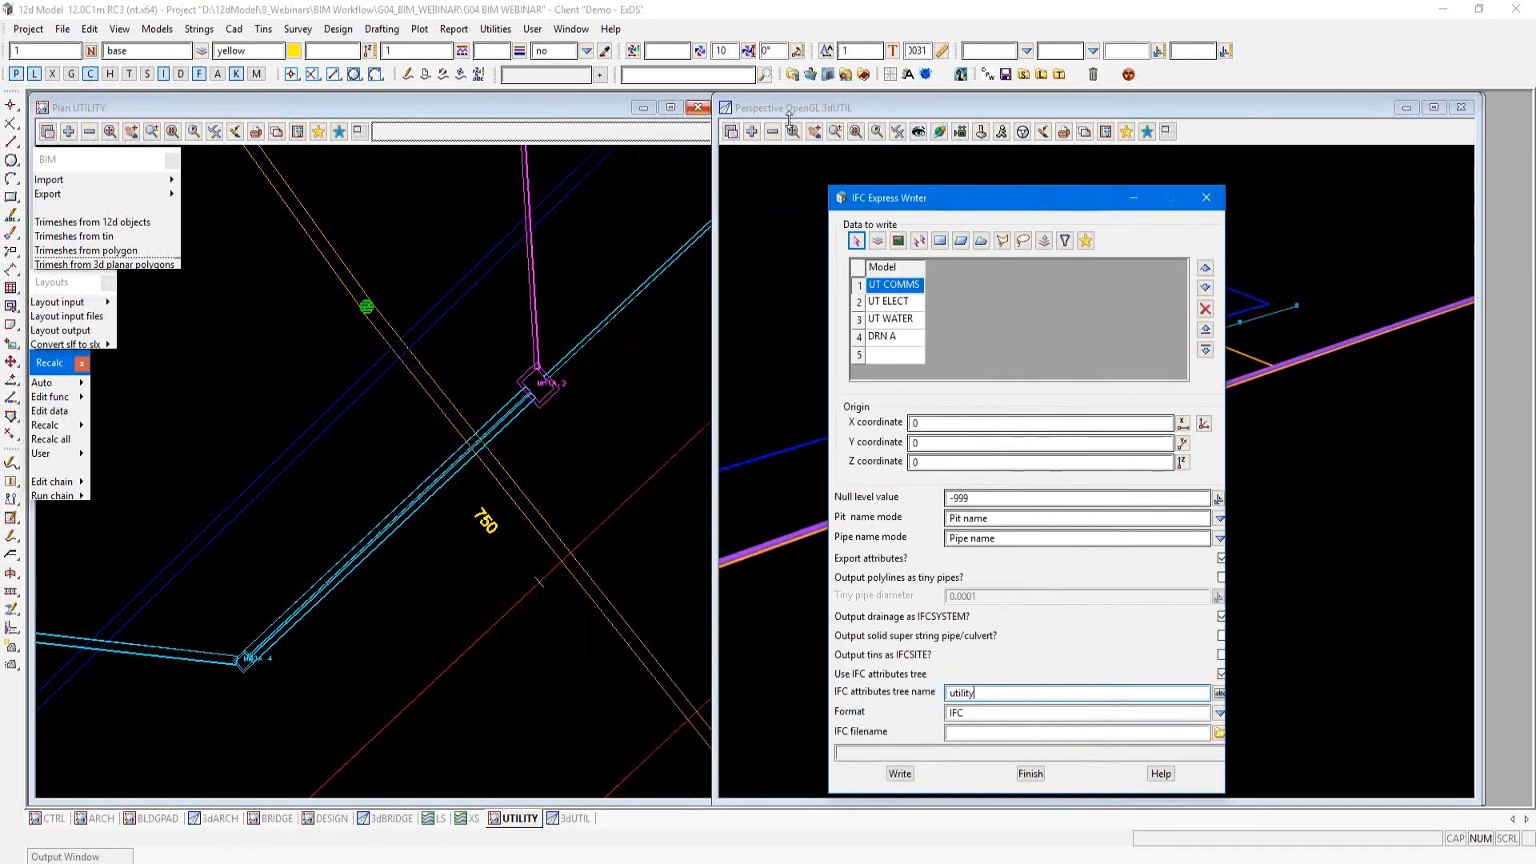
pyautogui.click(925, 75)
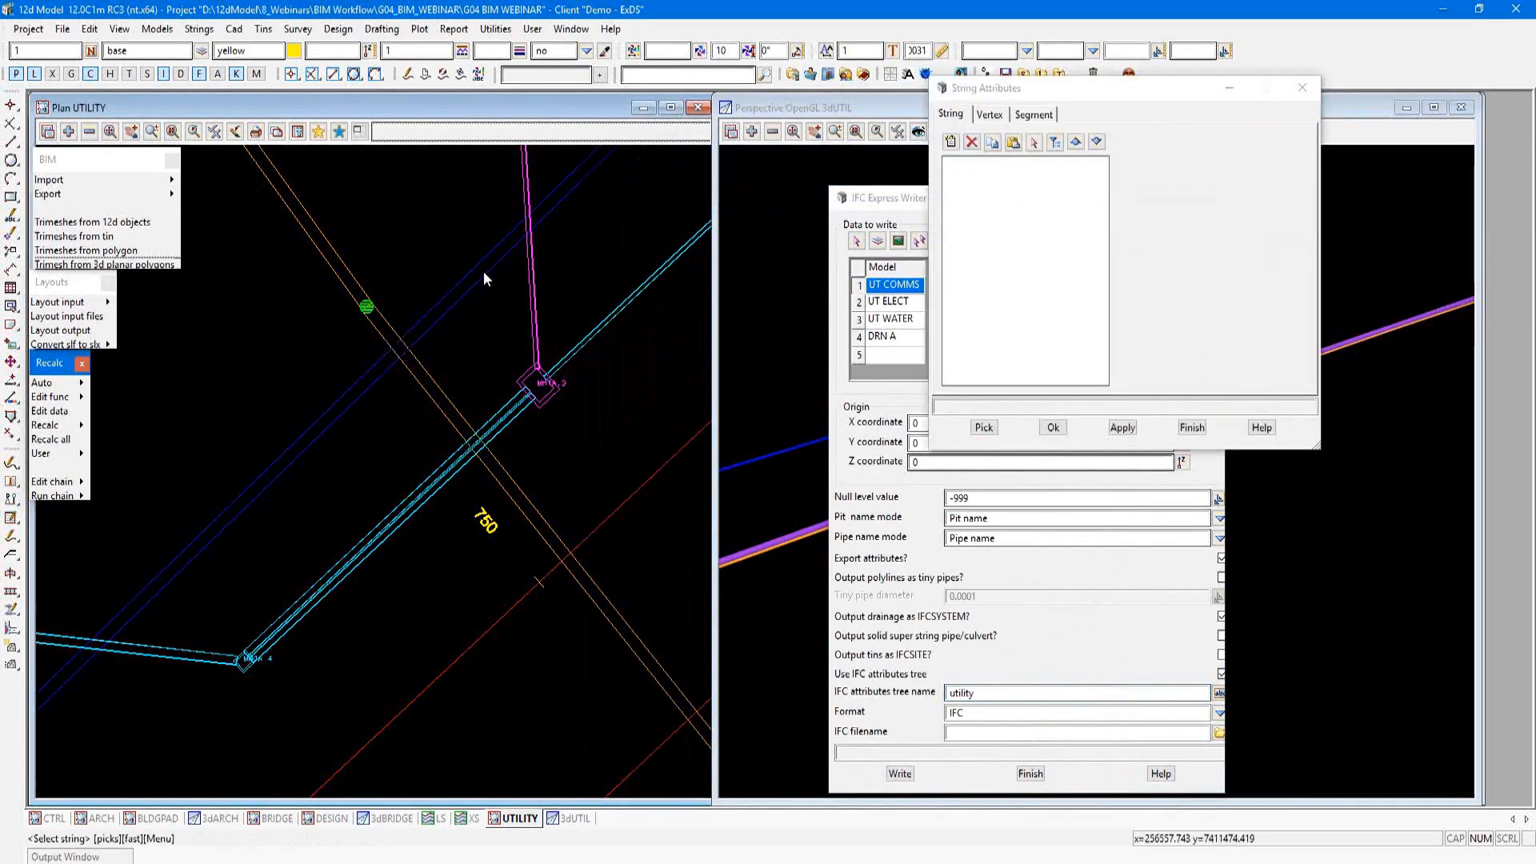
pyautogui.click(483, 271)
pyautogui.middleClick(485, 271)
pyautogui.click(977, 187)
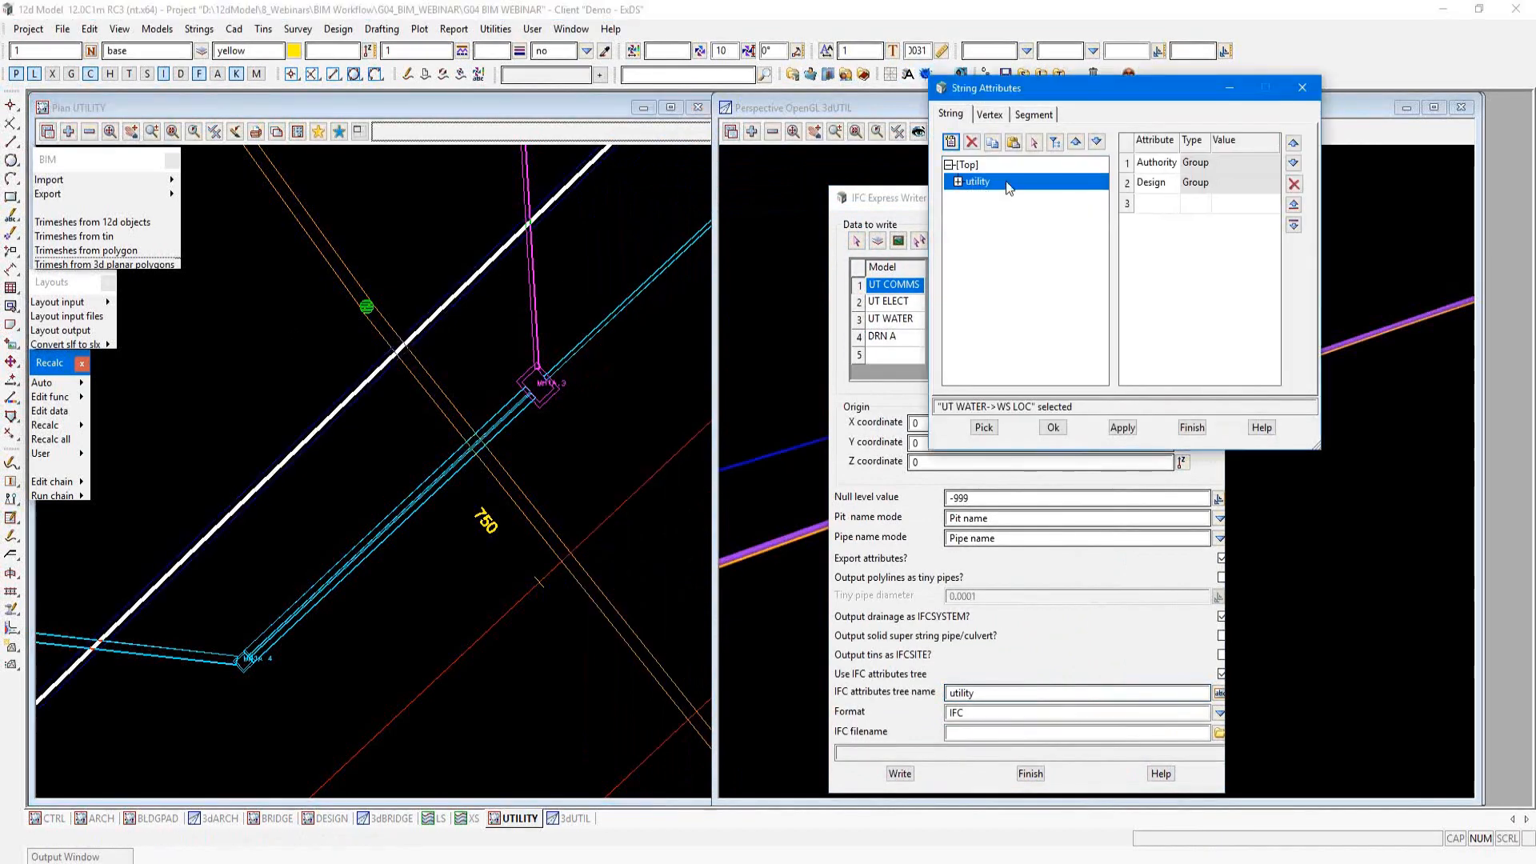
pyautogui.moveTo(1033, 87); pyautogui.dragTo(480, 50)
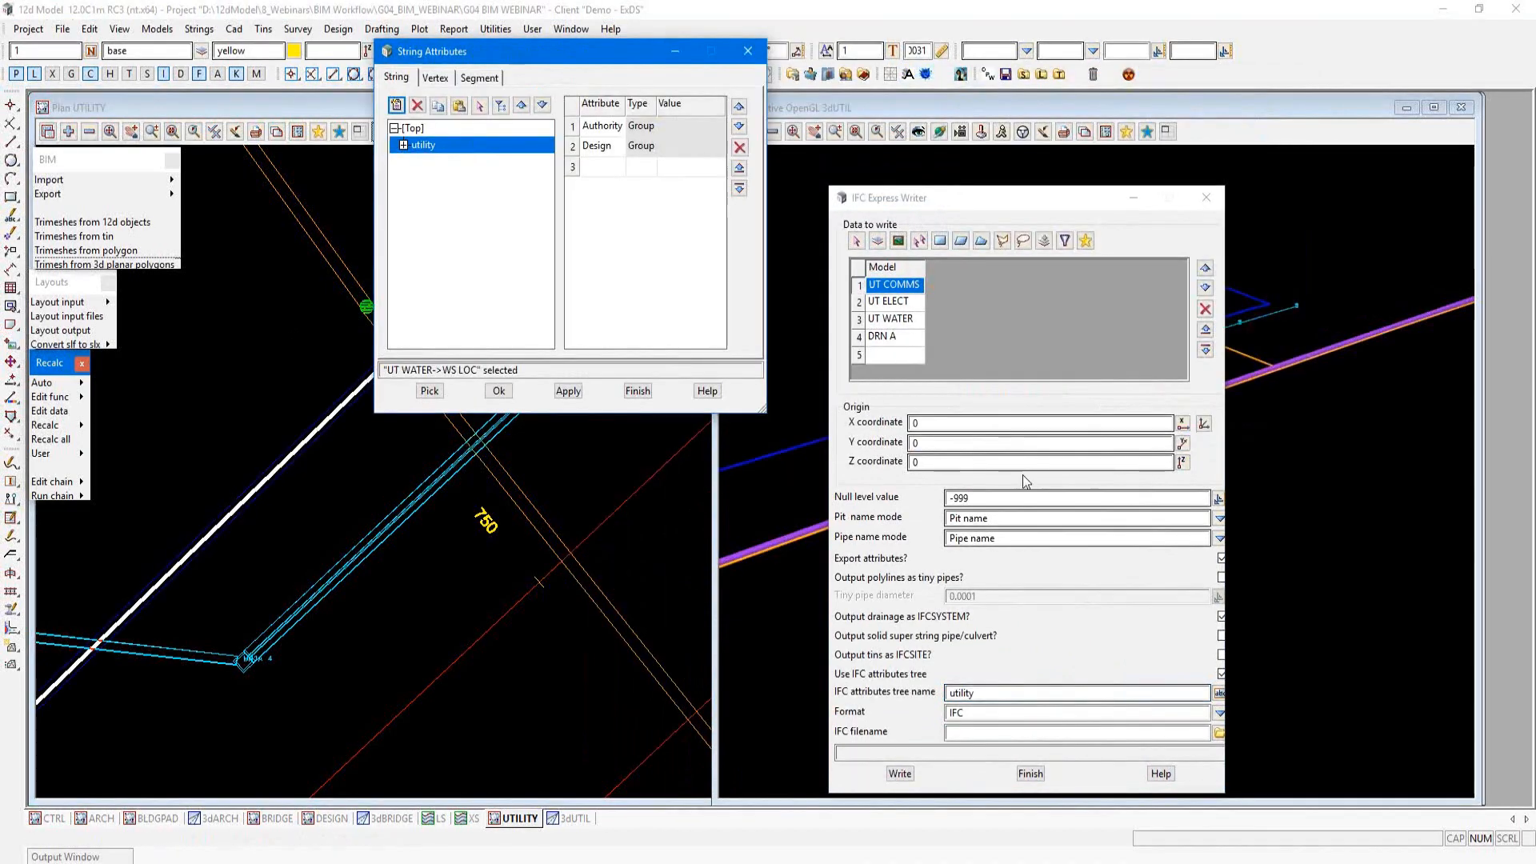
# Step: Name the output file utility and write the listed models to IFC
pyautogui.click(1204, 733)
pyautogui.write('ut')
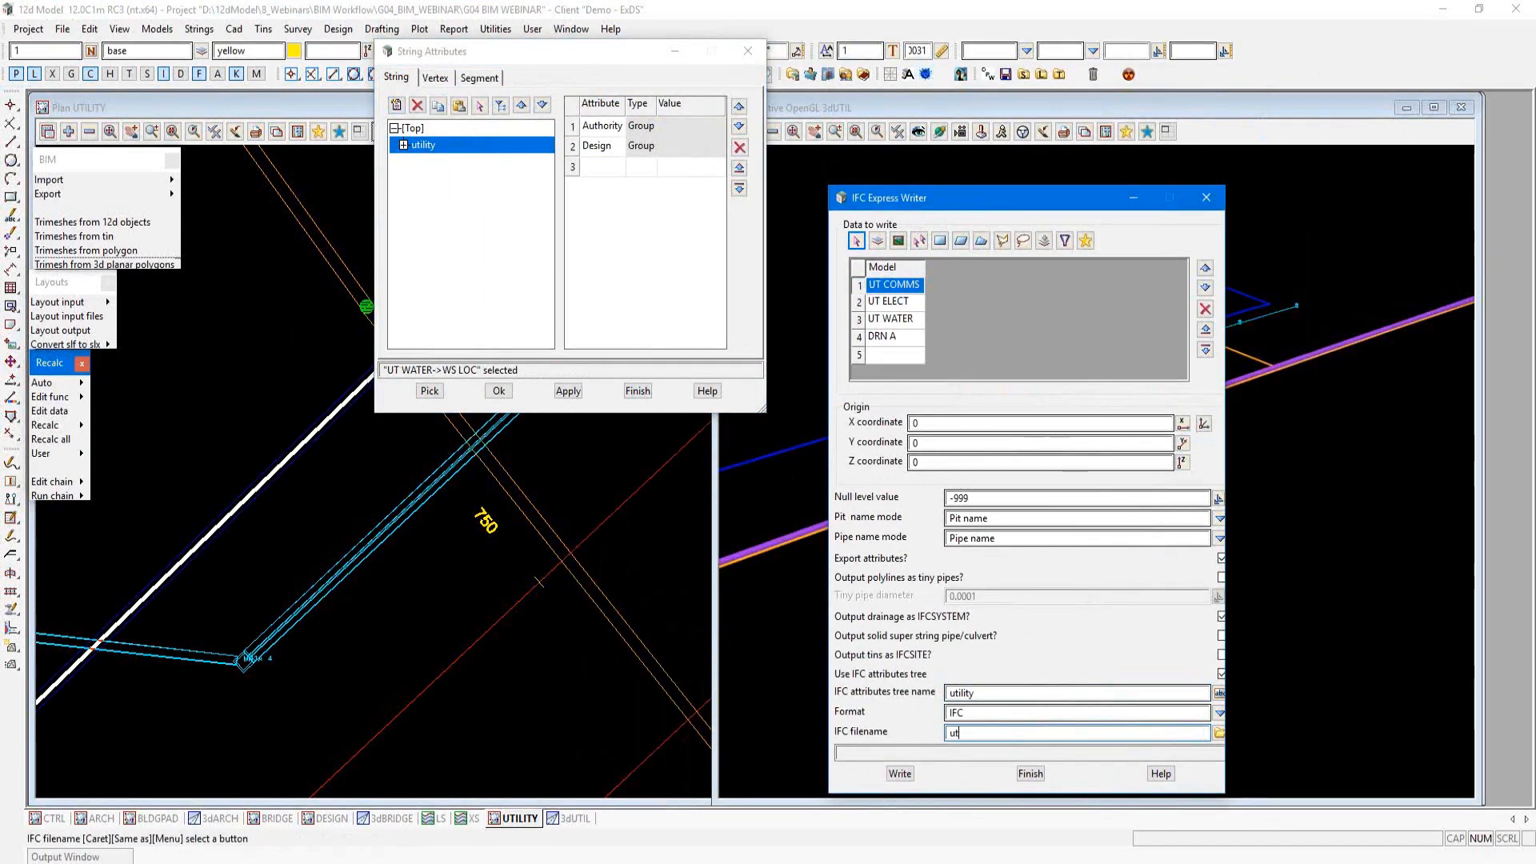
pyautogui.write('ility')
pyautogui.press('Return')
pyautogui.click(898, 773)
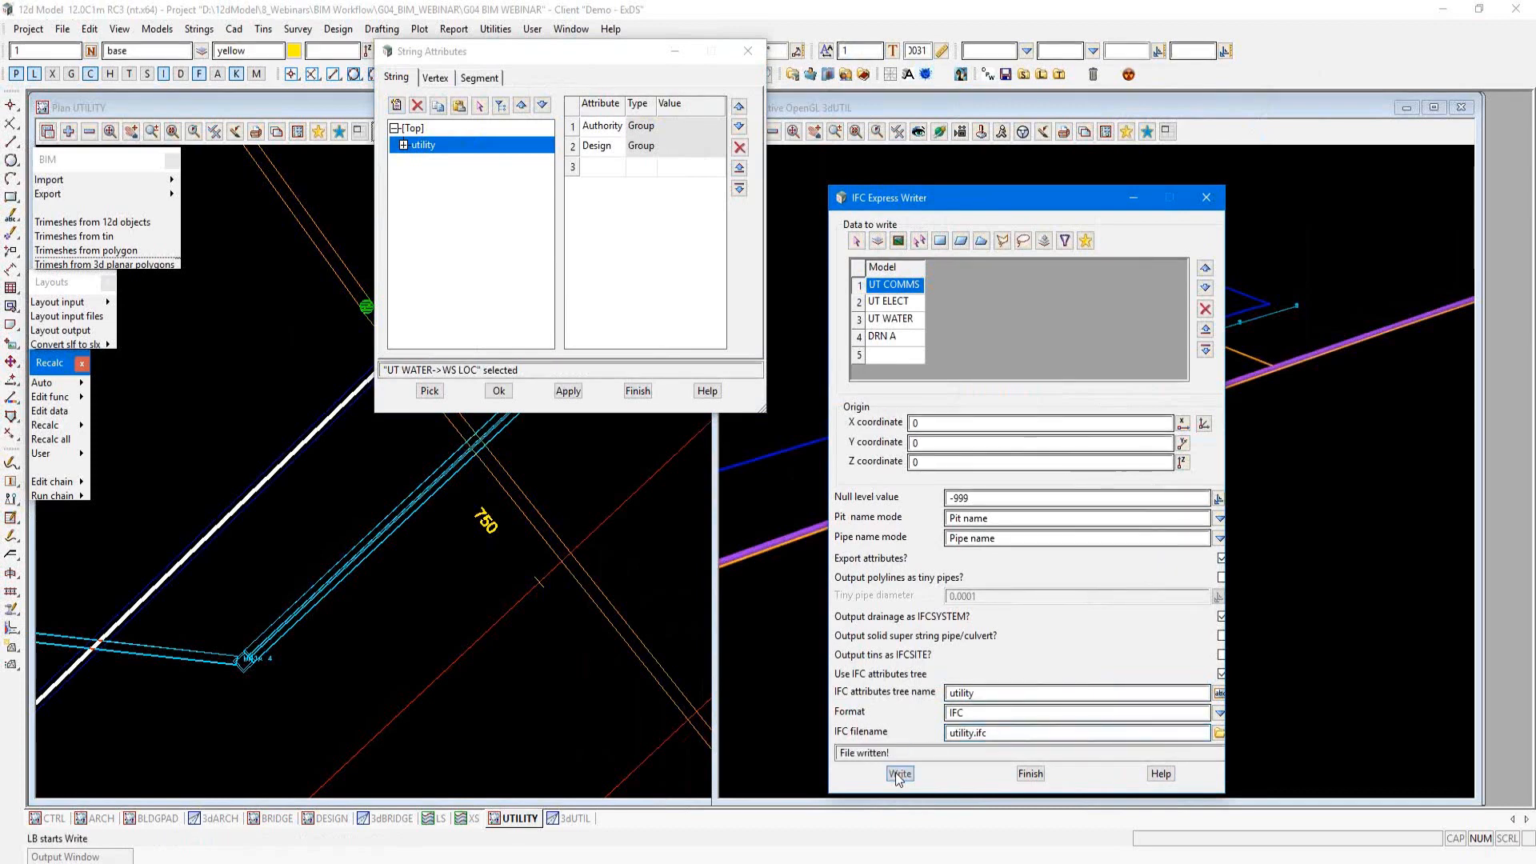
# Step: Open utility.ifc from the G04_BIM_WEBINAR project folder in the free Solibri Model Viewer and show its model layout
pyautogui.click(618, 62)
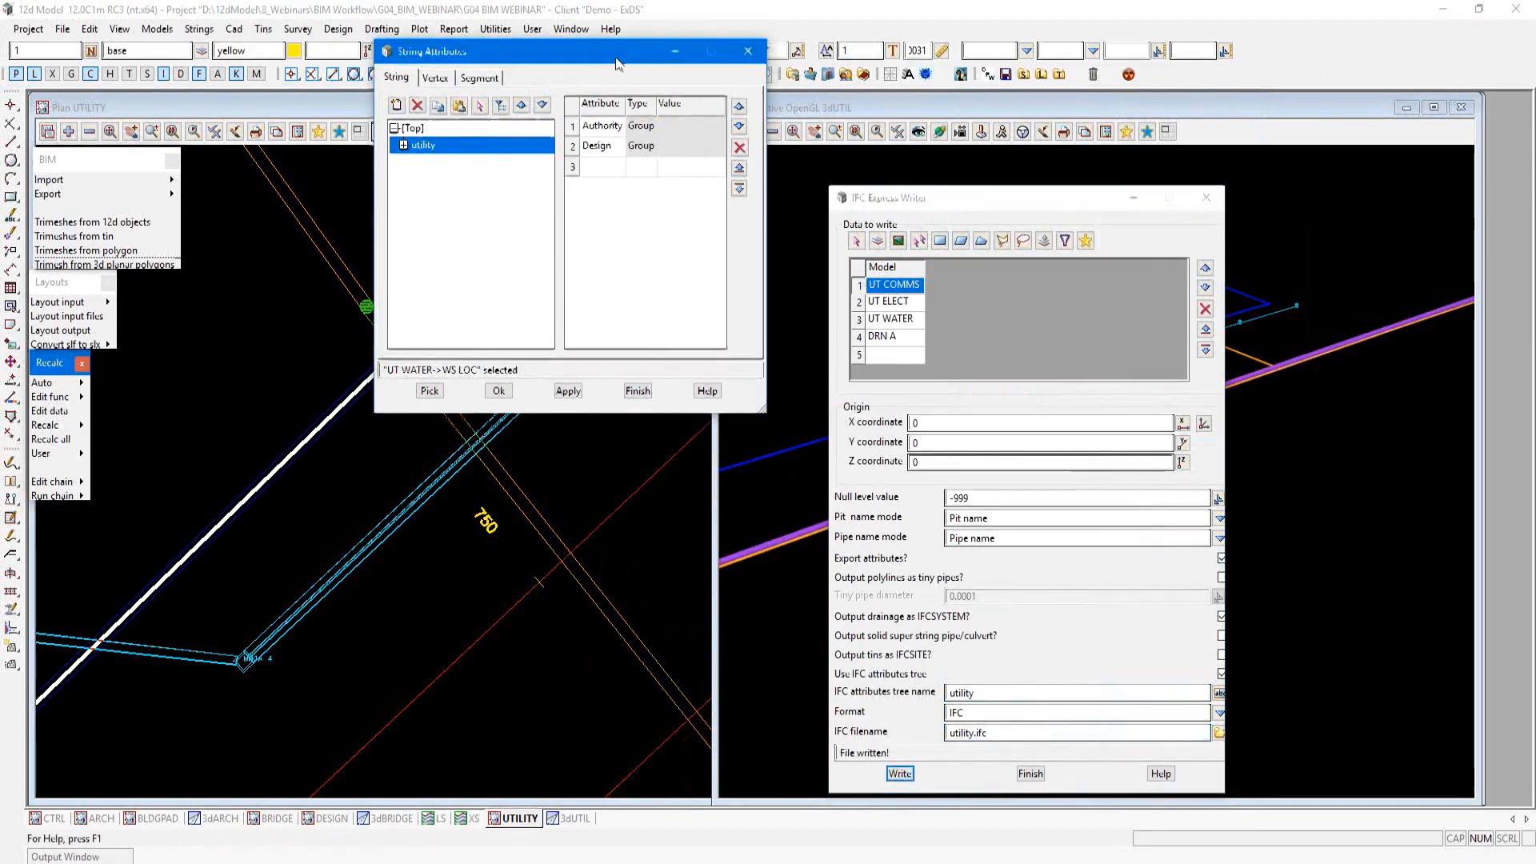
pyautogui.moveTo(618, 62); pyautogui.dragTo(602, 175)
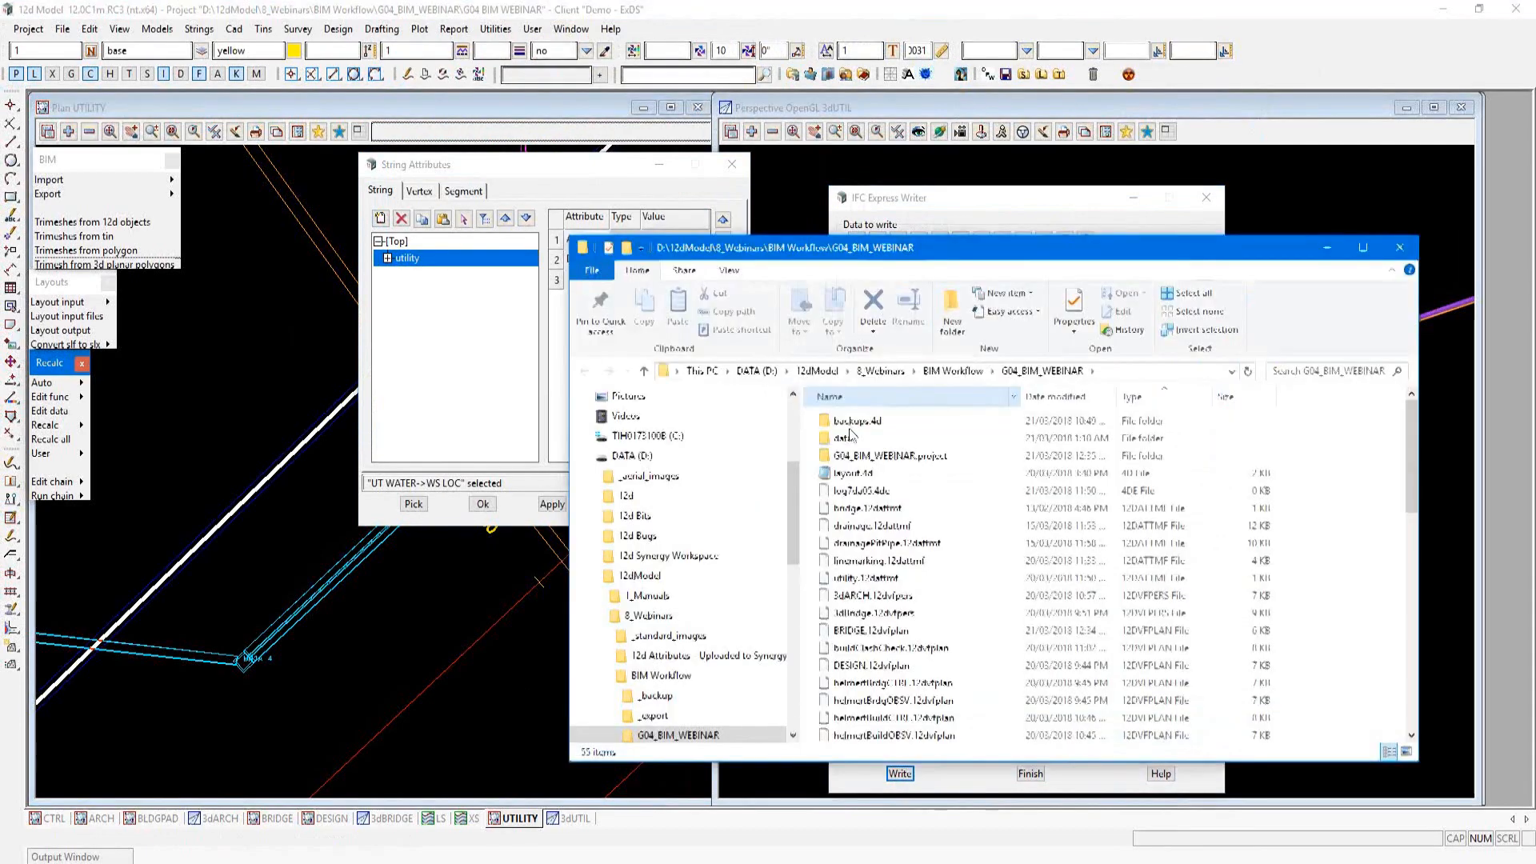
pyautogui.click(854, 428)
pyautogui.doubleClick(853, 422)
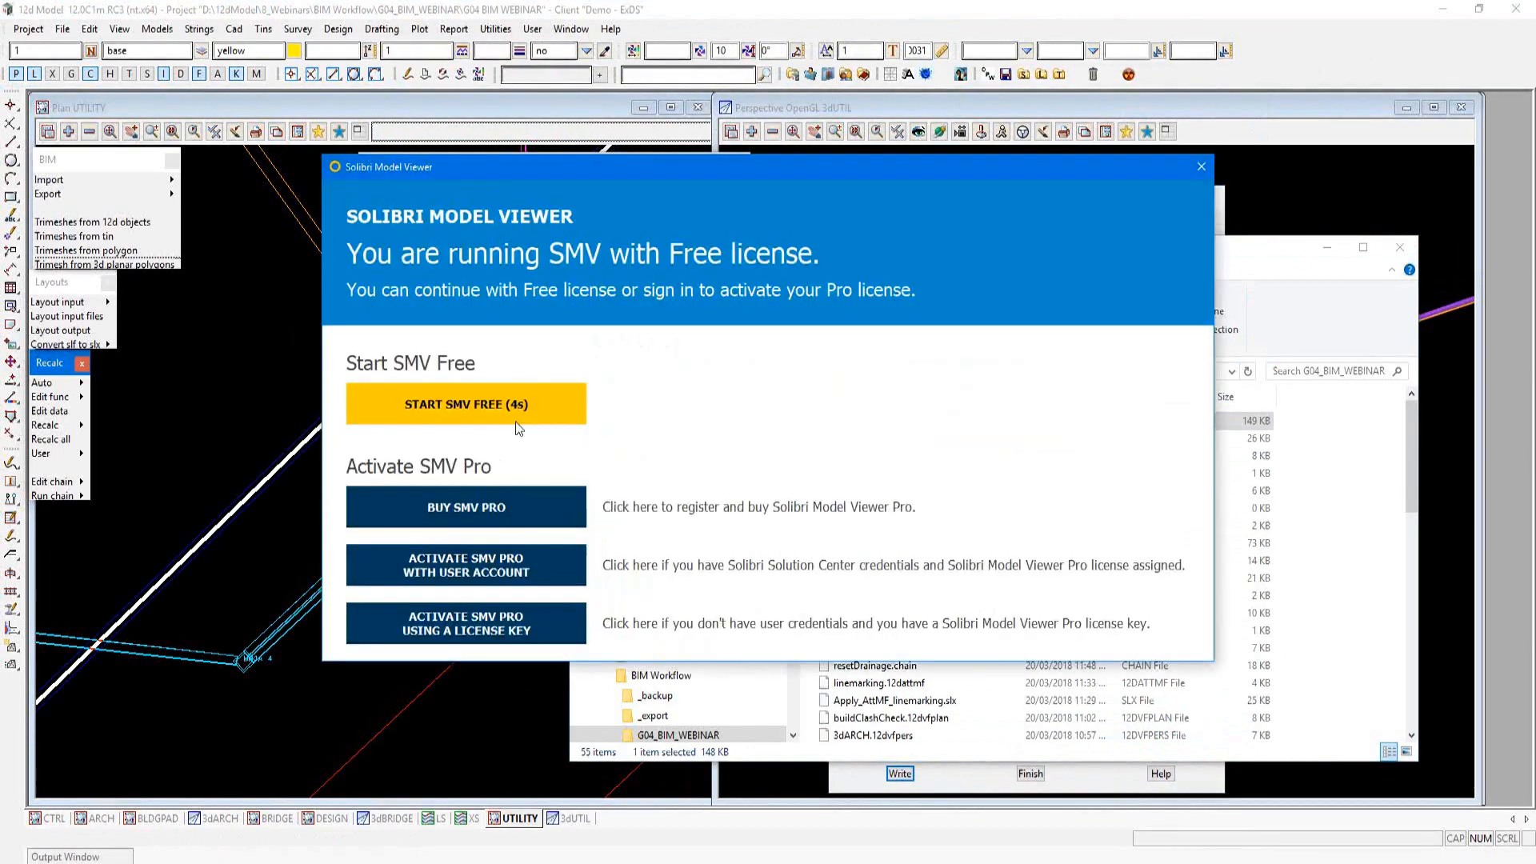
pyautogui.click(519, 426)
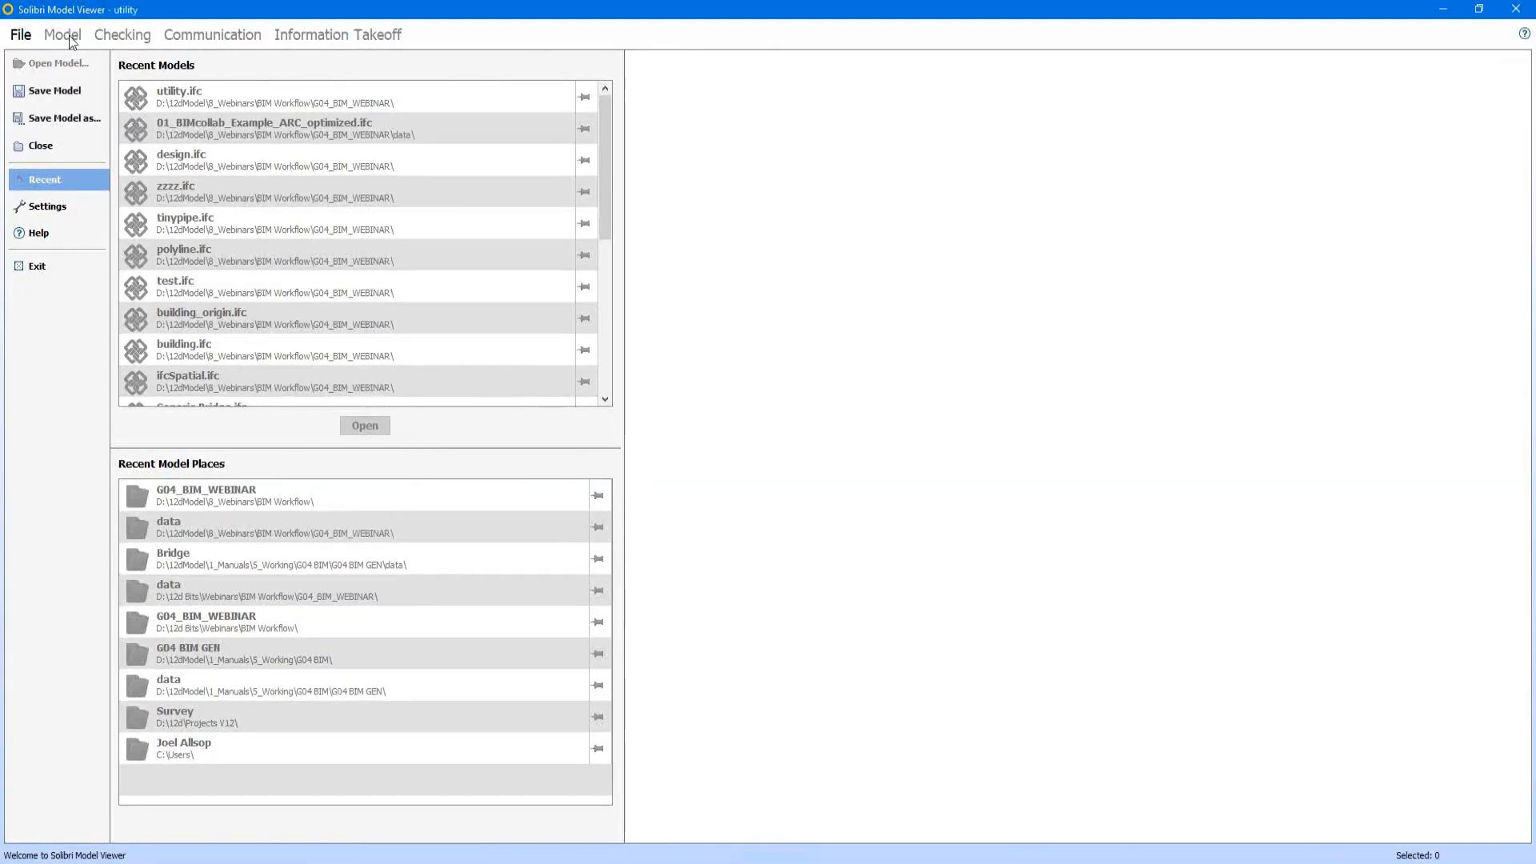
pyautogui.click(69, 35)
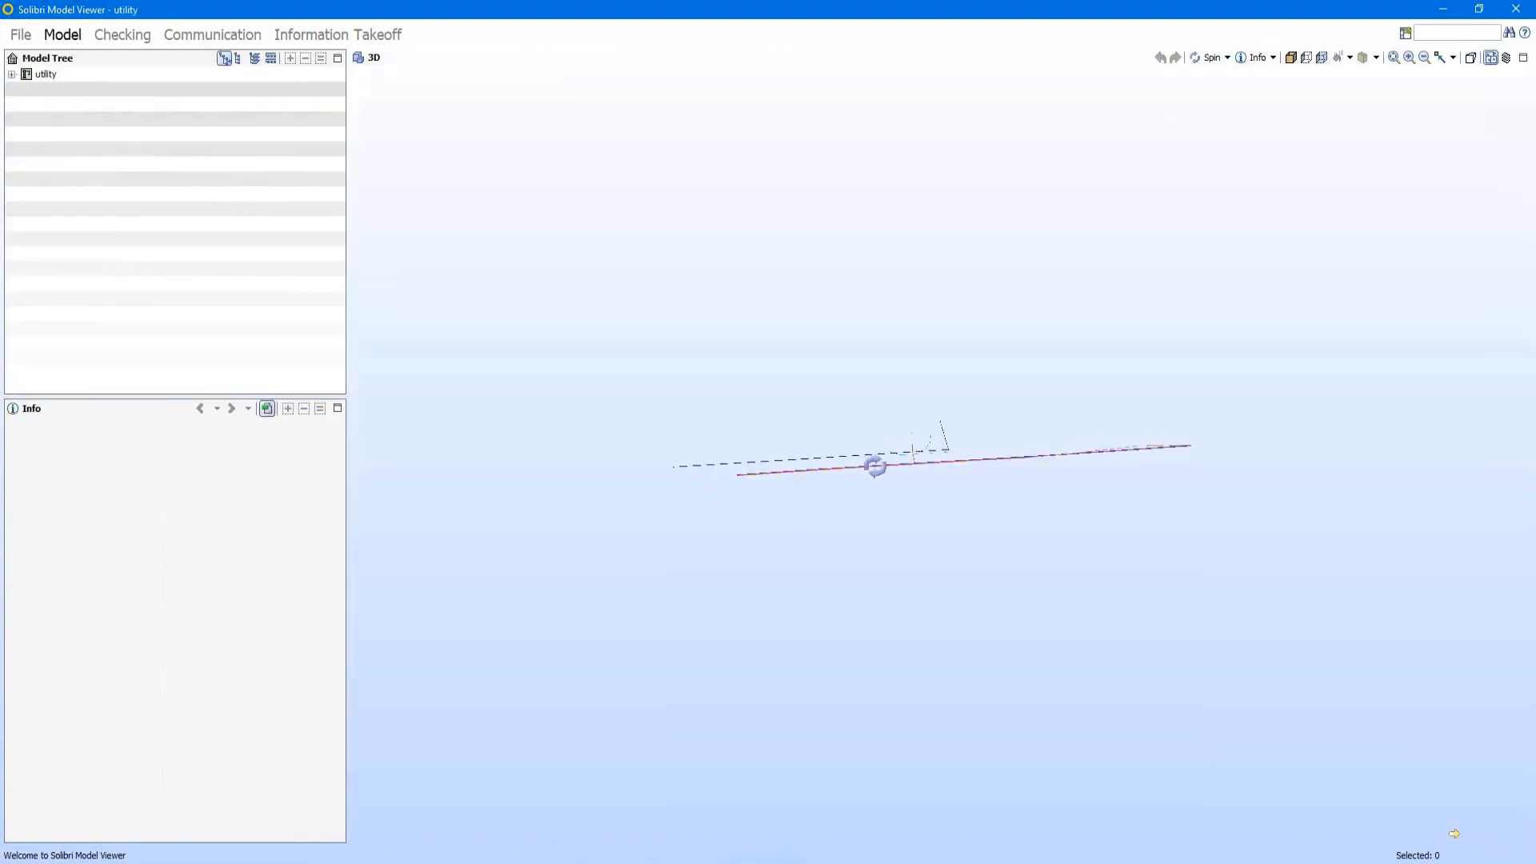
# Step: Examine the exported utility and drainage strings in 3D, focusing on the drainage pipe between MH1A.3 and MH1A.4
pyautogui.moveTo(875, 466); pyautogui.dragTo(1084, 536)
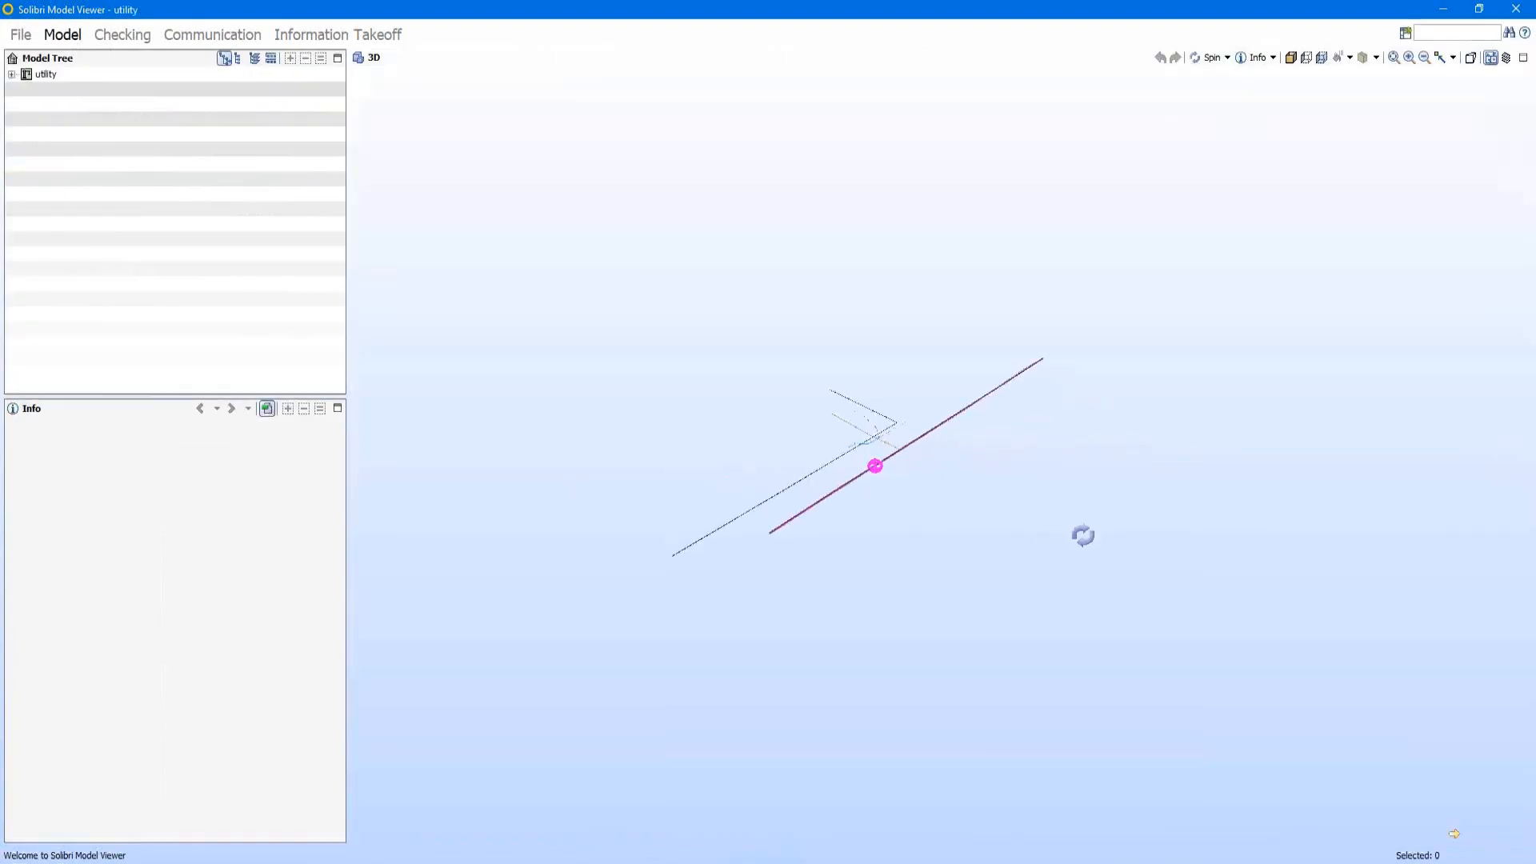
pyautogui.moveTo(868, 444)
pyautogui.scroll(5, 867, 444)
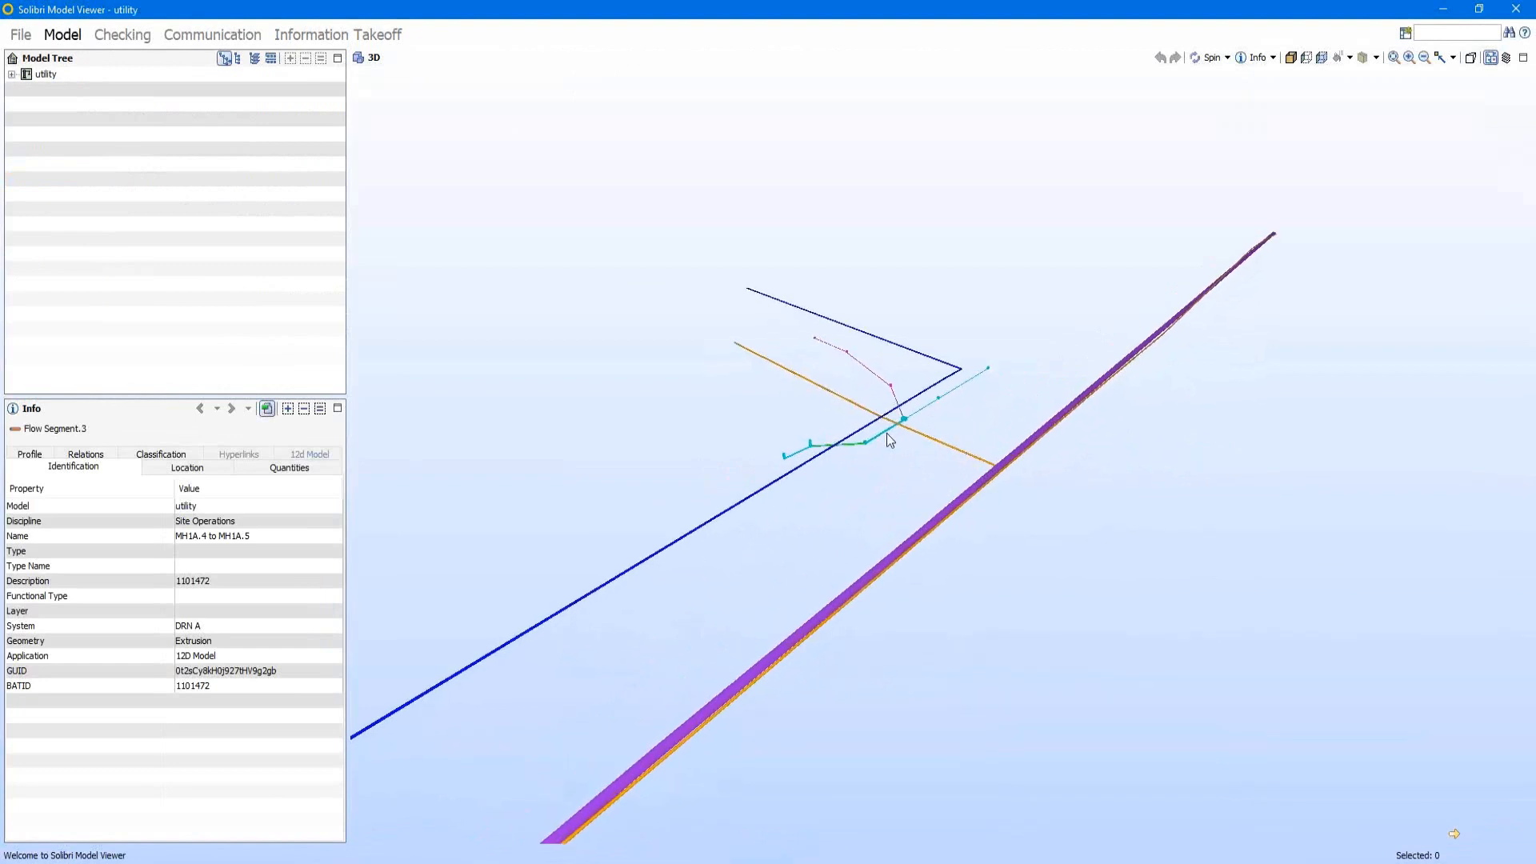
pyautogui.rightClick(887, 433)
pyautogui.click(960, 632)
pyautogui.scroll(5, 885, 432)
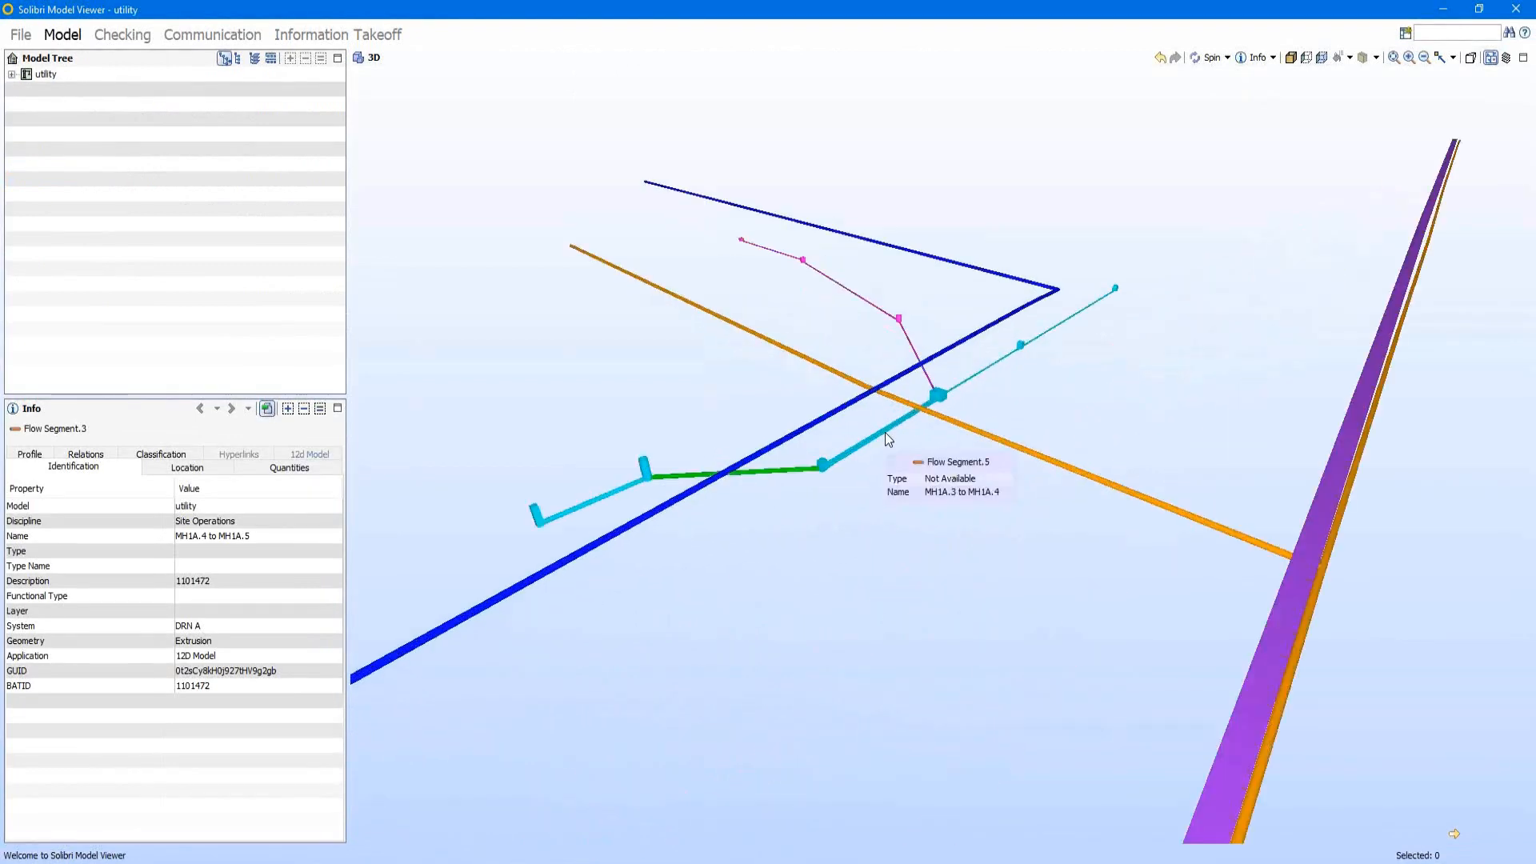
# Step: Select the WS LOC water string crossing the drainage line to show its identification properties
pyautogui.moveTo(885, 432)
pyautogui.mouseDown()
pyautogui.moveTo(947, 575)
pyautogui.moveTo(961, 576)
pyautogui.mouseUp()
pyautogui.scroll(4, 960, 571)
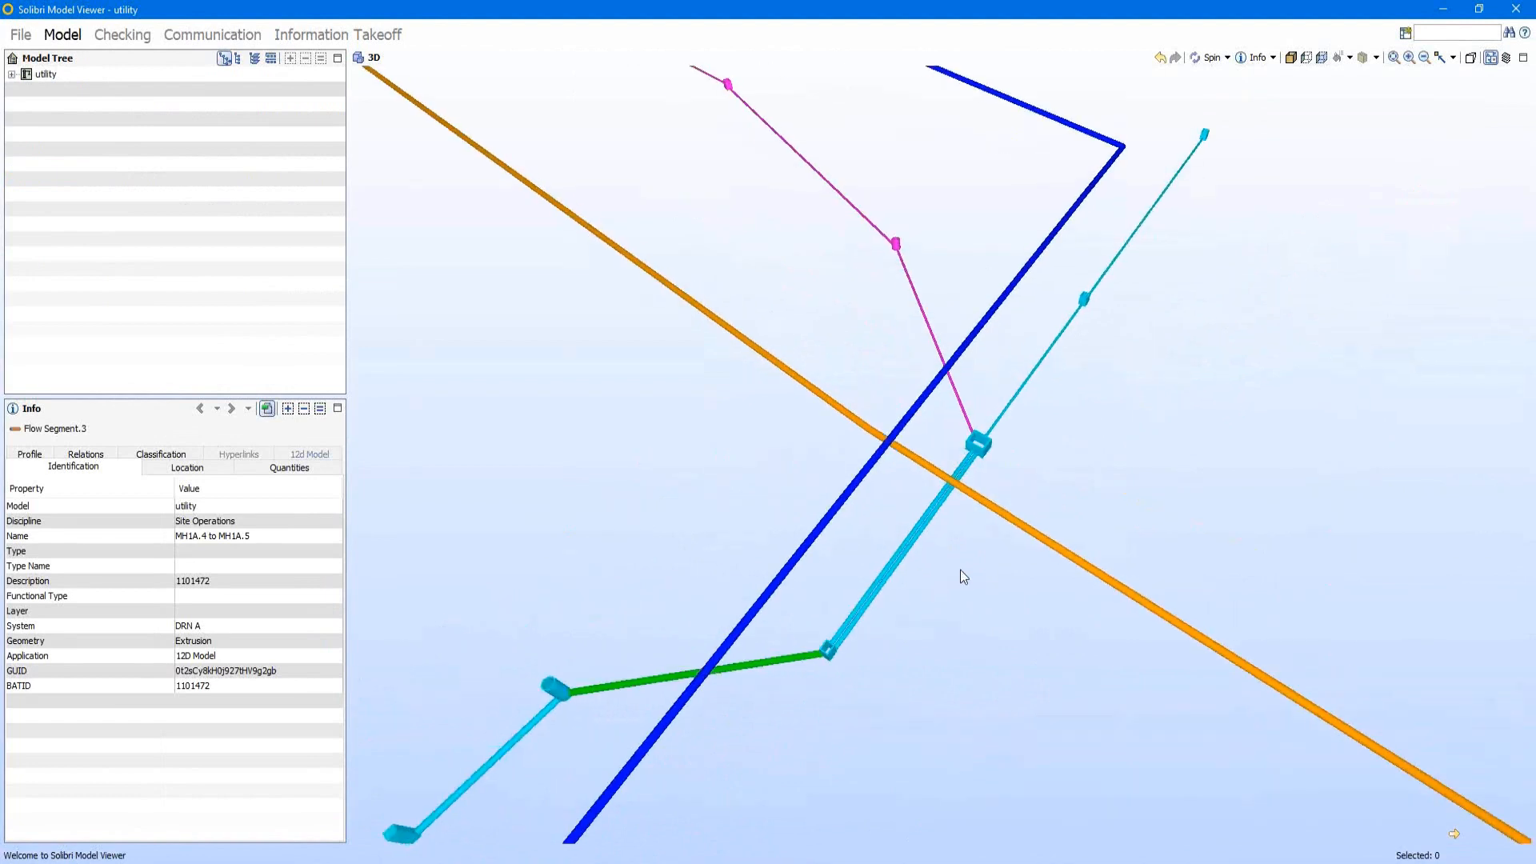
pyautogui.scroll(3, 944, 562)
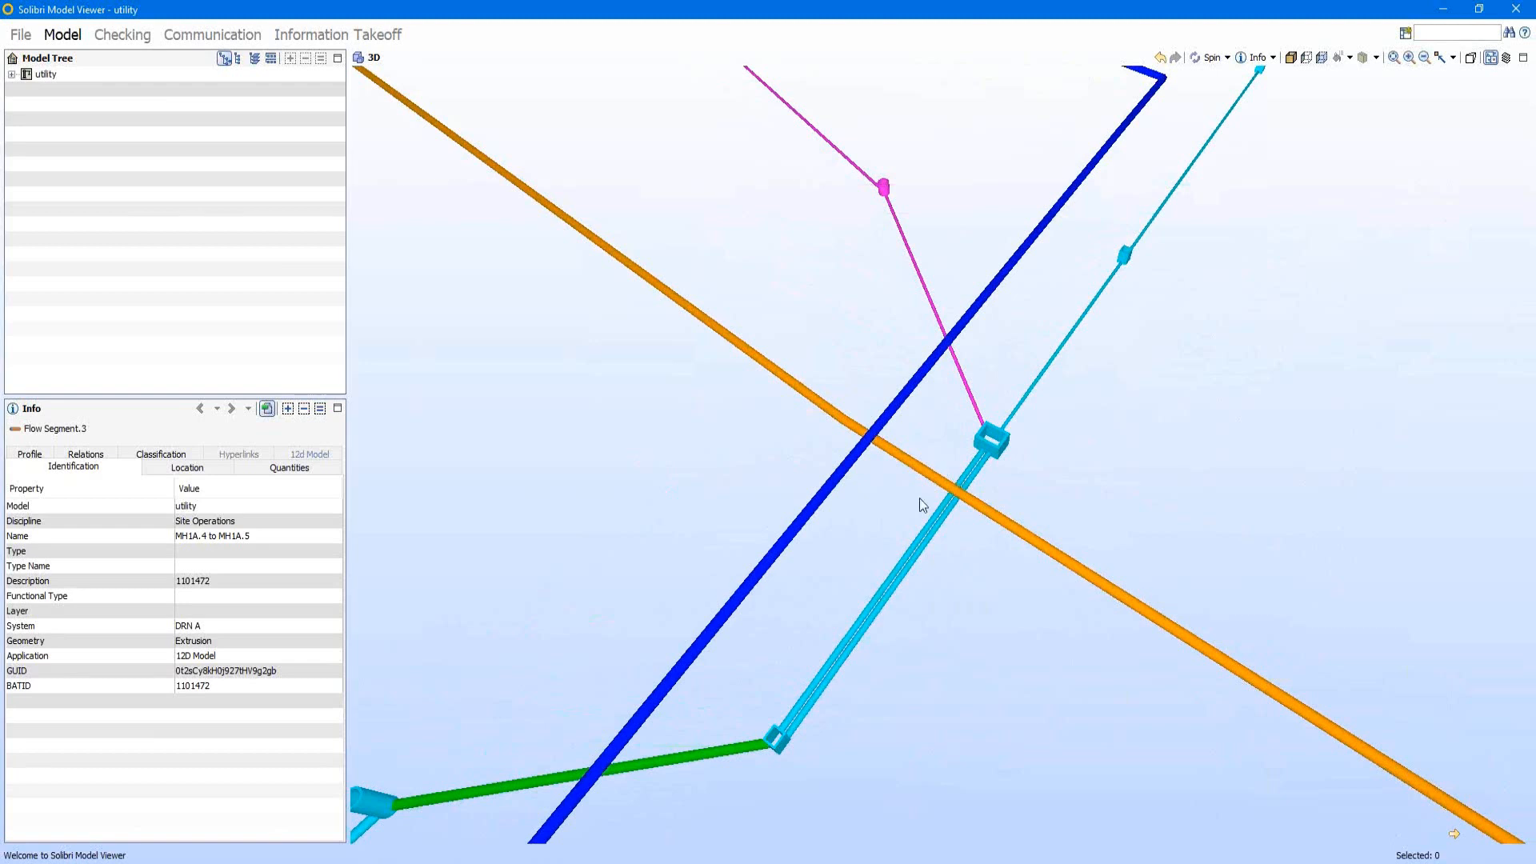
pyautogui.scroll(-2, 761, 288)
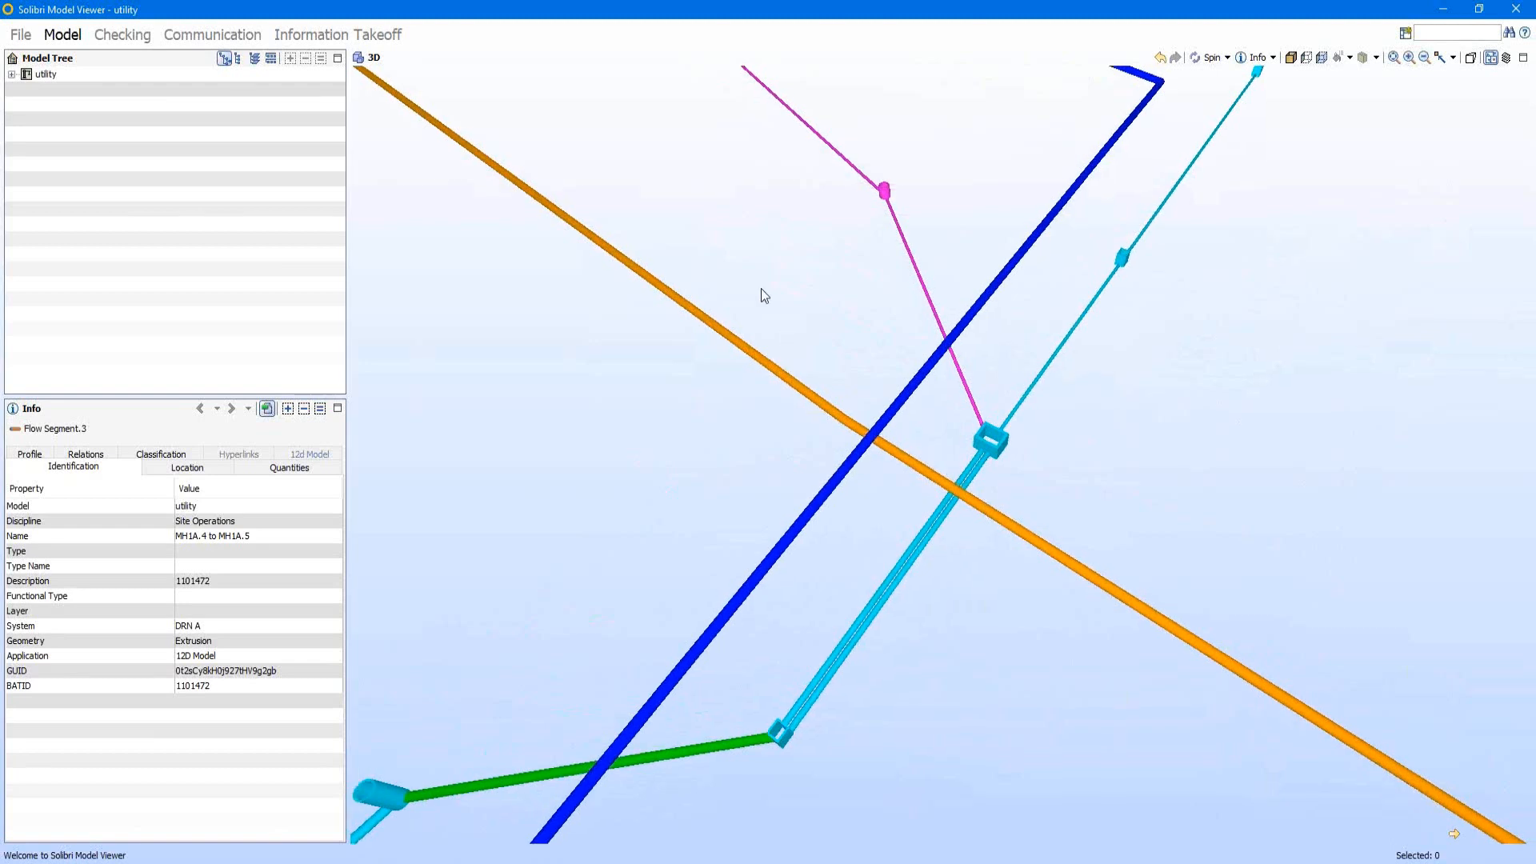
pyautogui.scroll(-3, 761, 288)
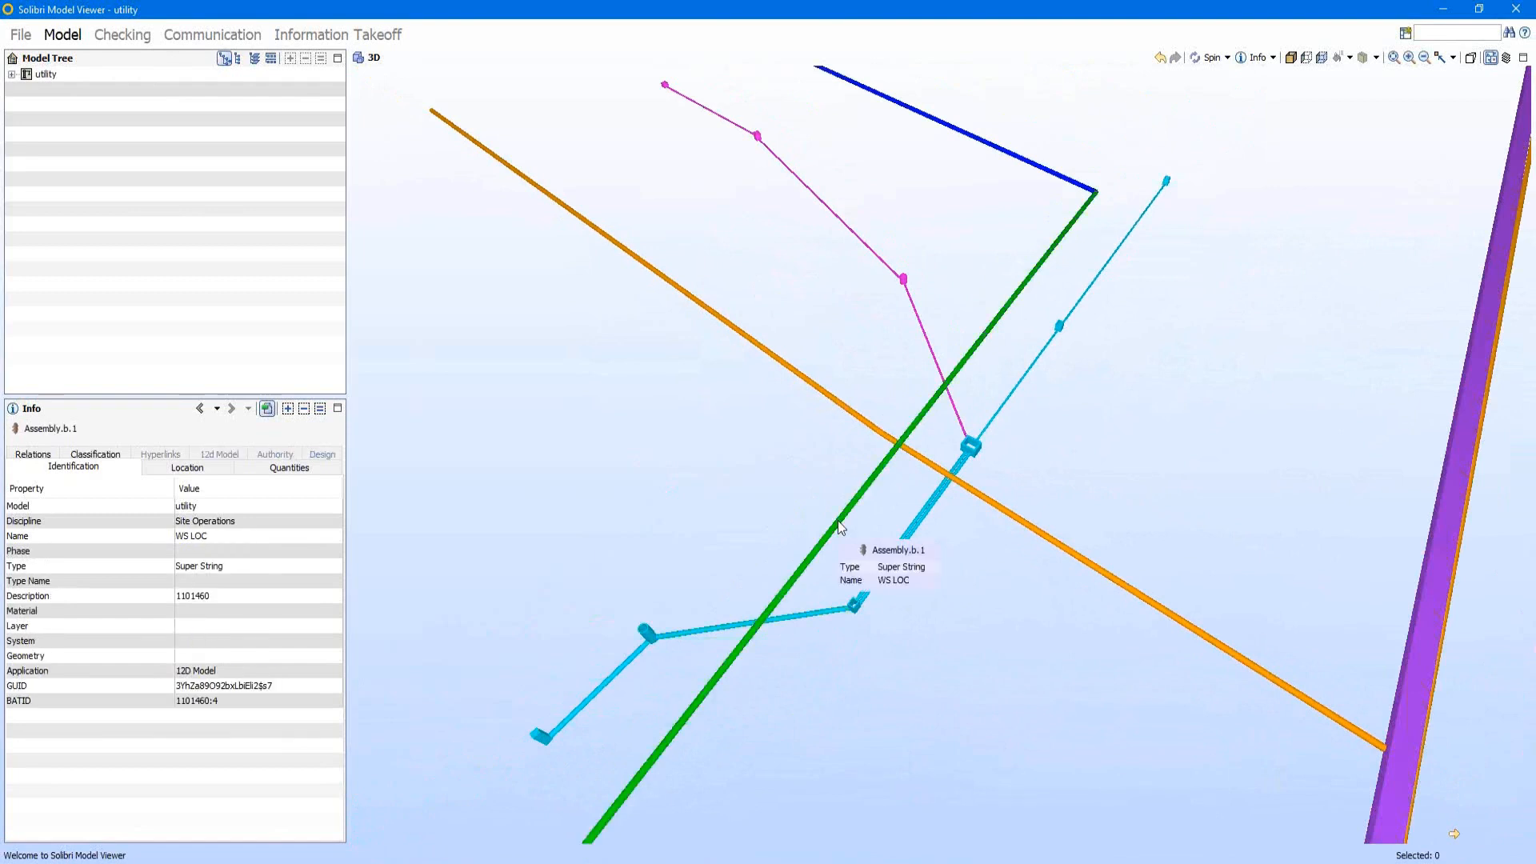
pyautogui.scroll(3, 833, 531)
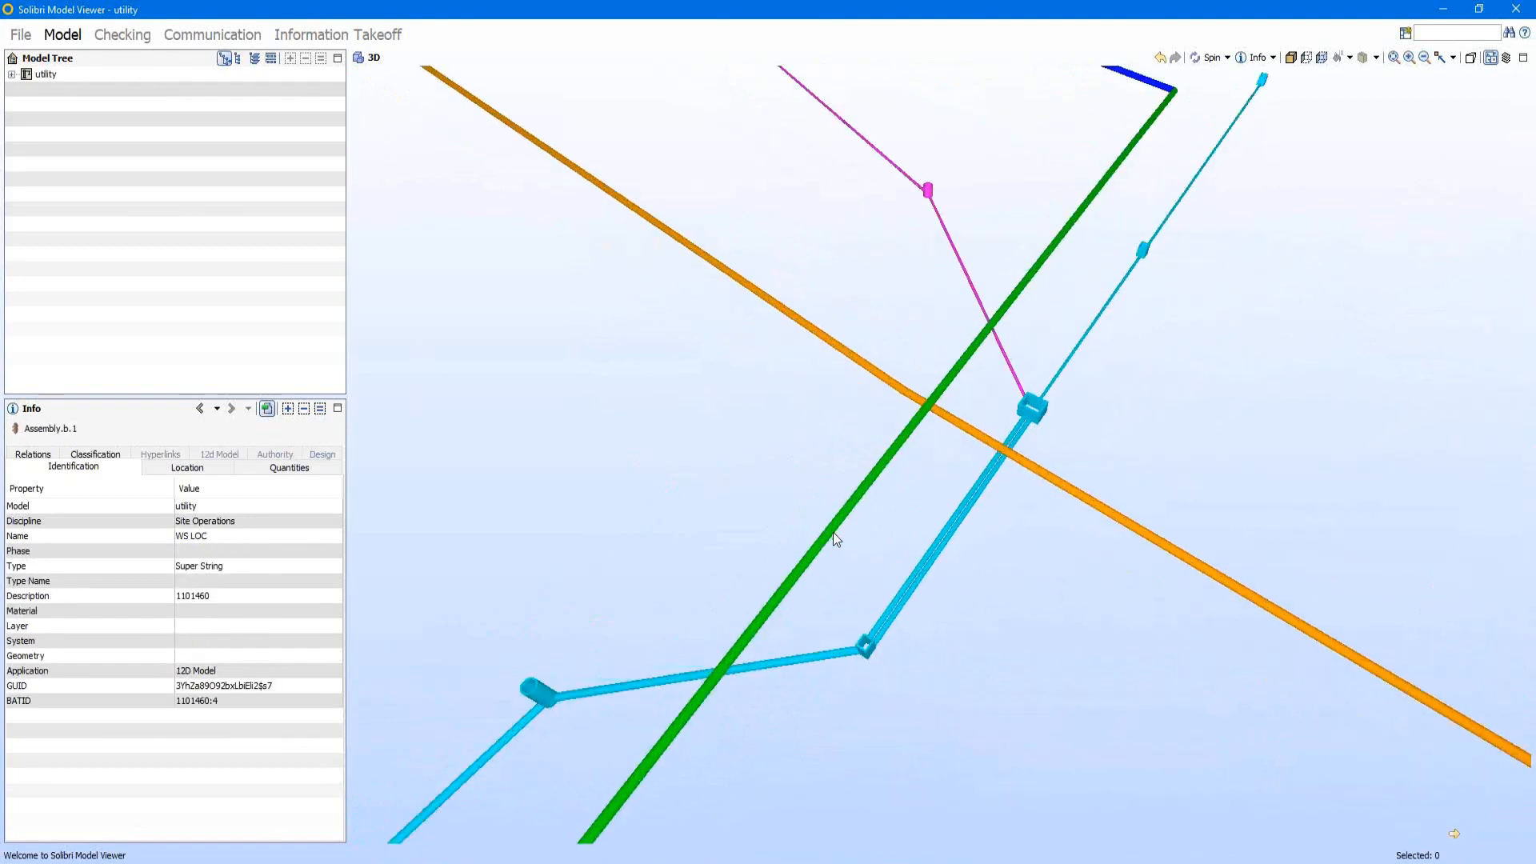
pyautogui.scroll(2, 833, 531)
# Step: Check the selected water string's Authority, 12d Model and Design property sets
pyautogui.click(276, 460)
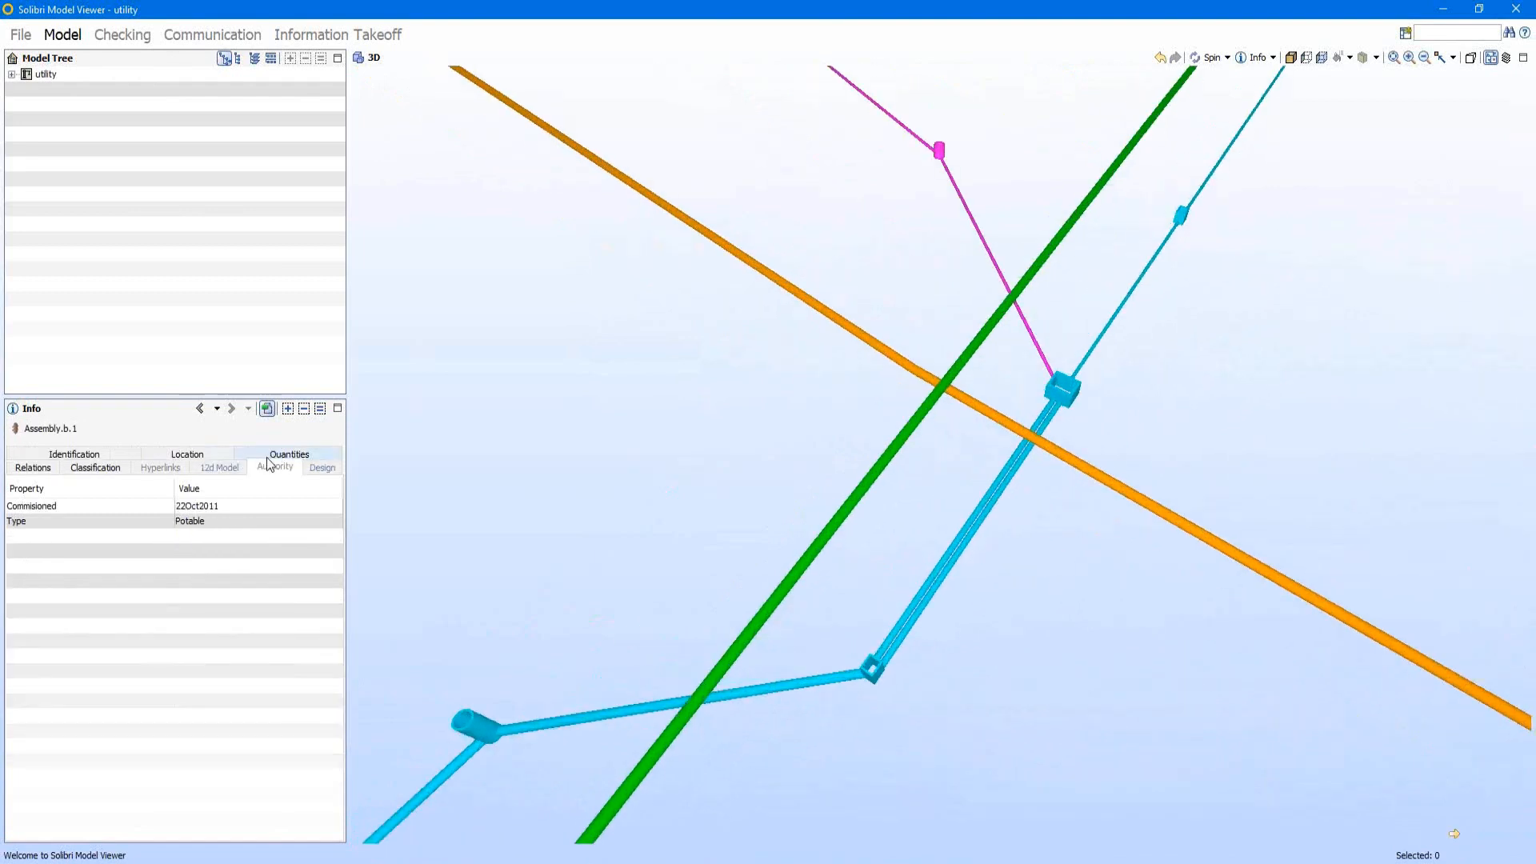
pyautogui.click(228, 469)
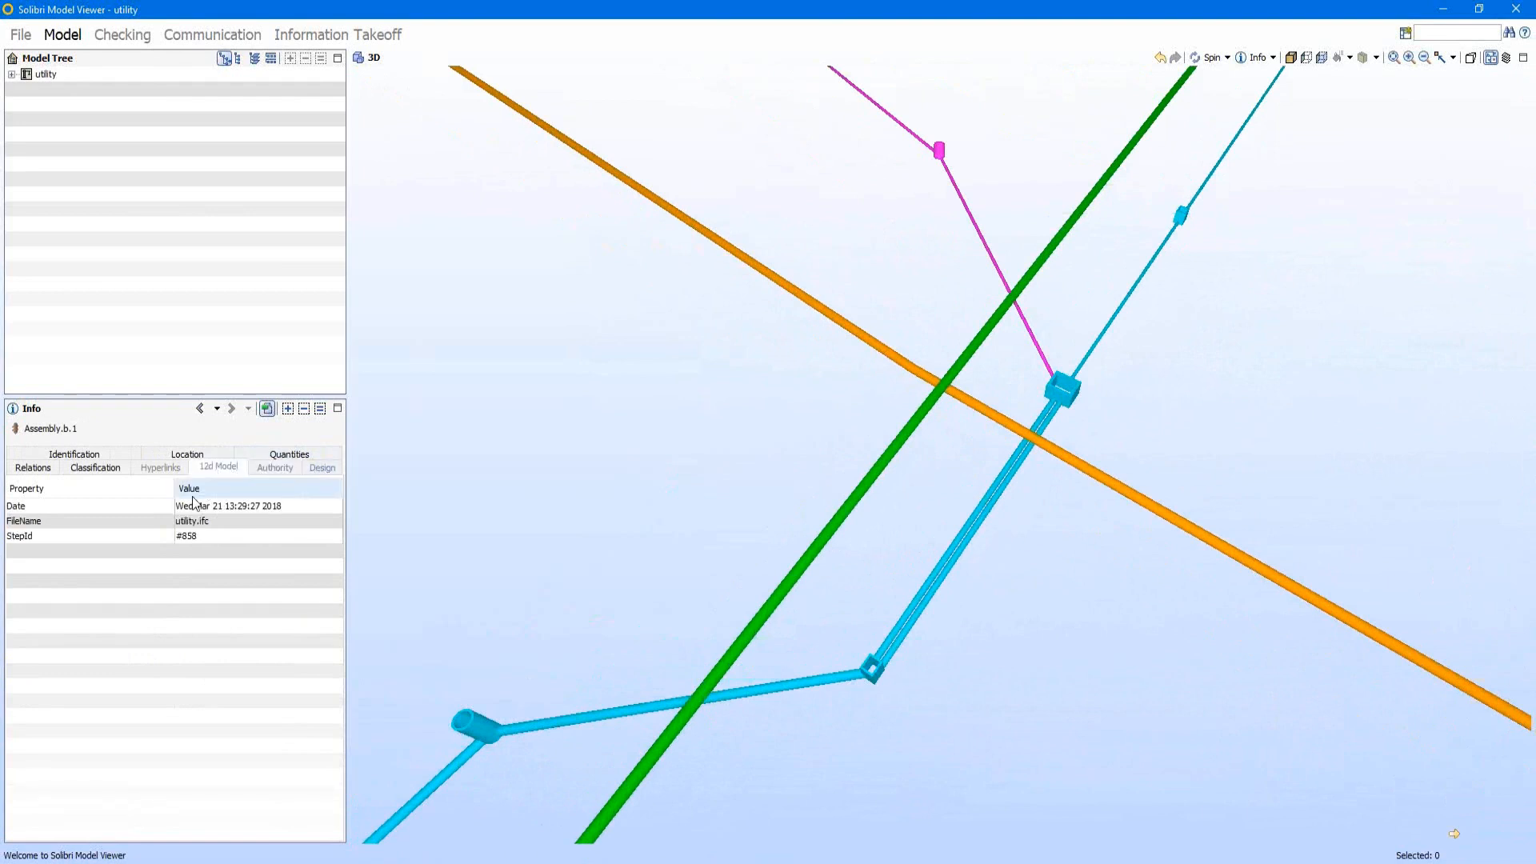
pyautogui.click(282, 469)
pyautogui.click(324, 468)
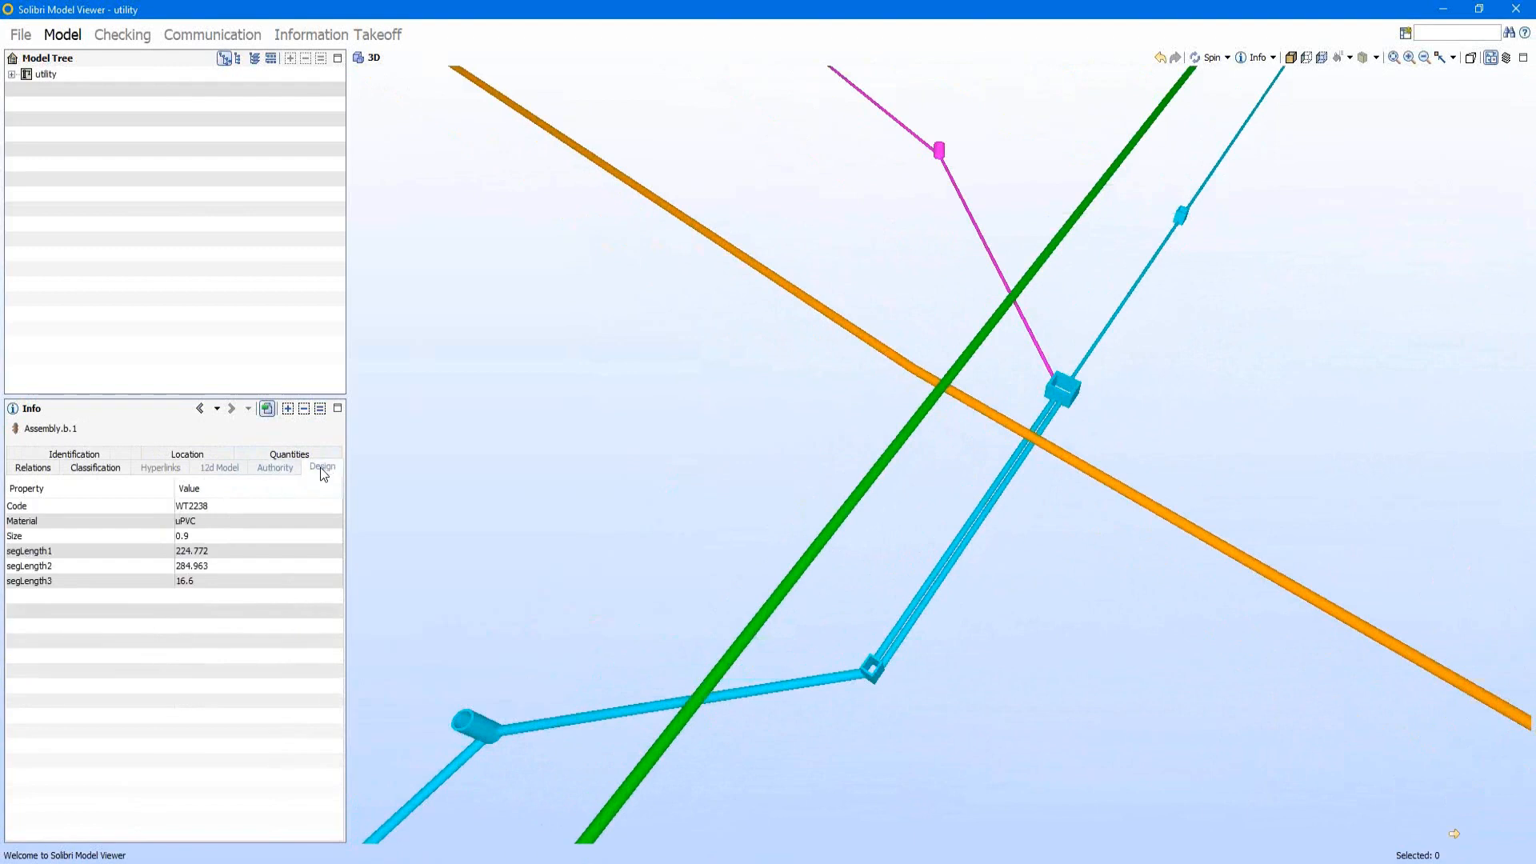
pyautogui.click(276, 468)
pyautogui.click(323, 467)
pyautogui.click(275, 468)
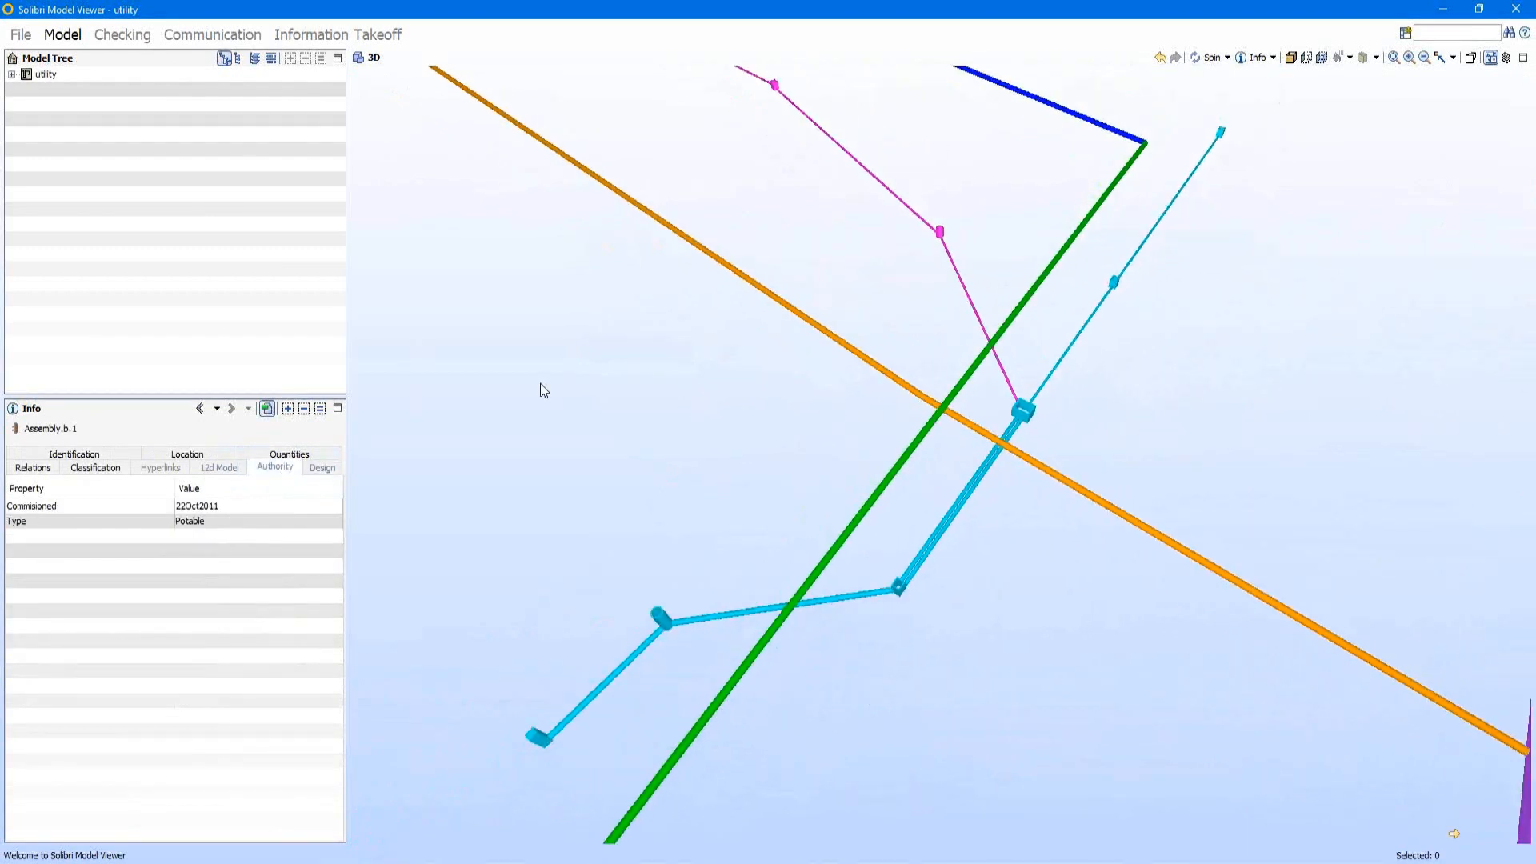
# Step: Select the large purple conduit string and check its 12d Model, Authority and Design property sets
pyautogui.click(1510, 601)
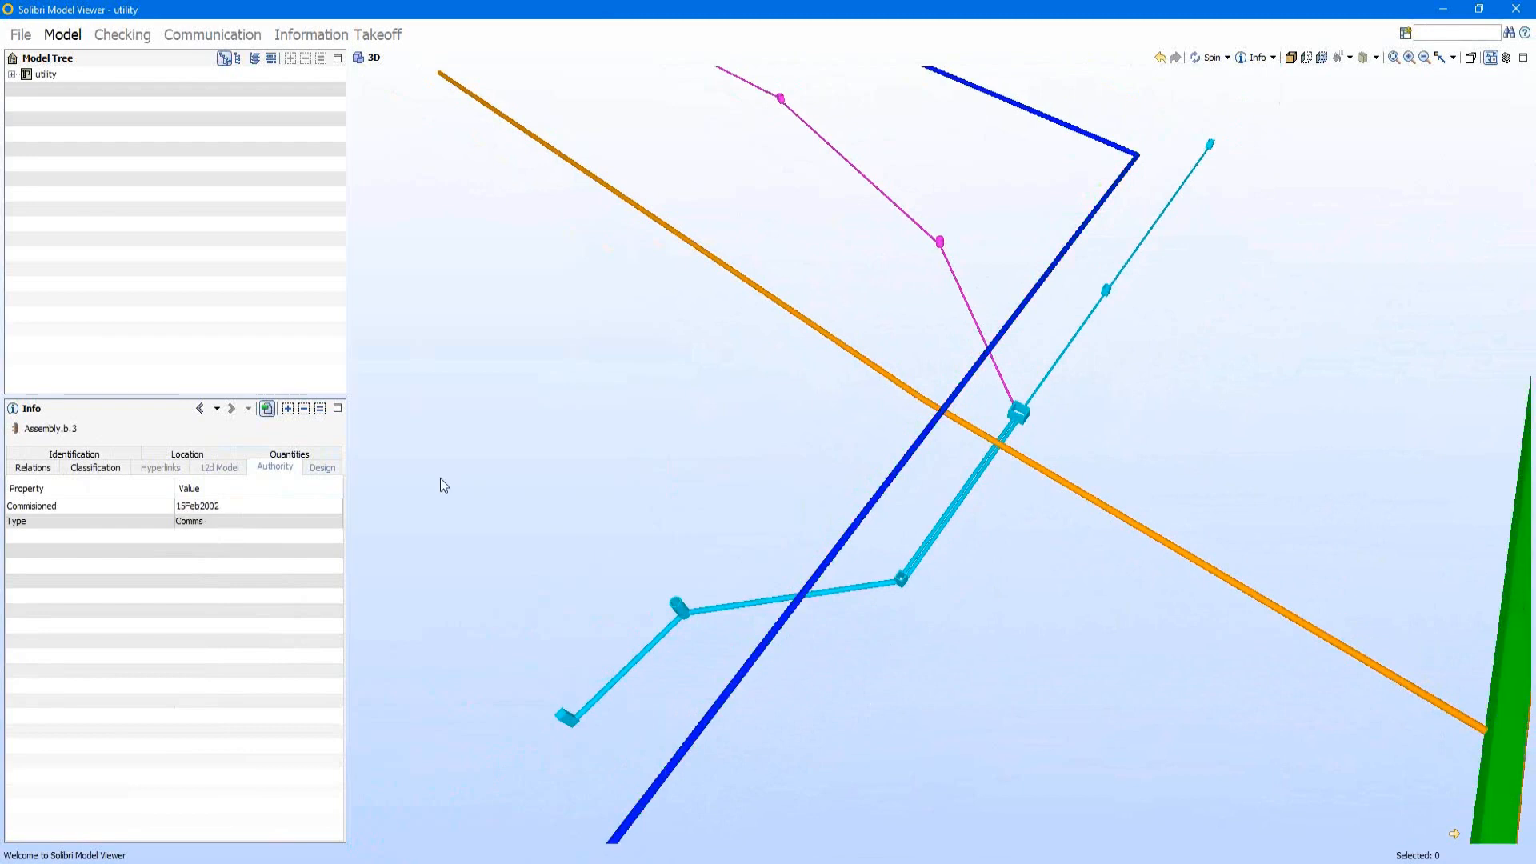
pyautogui.click(220, 468)
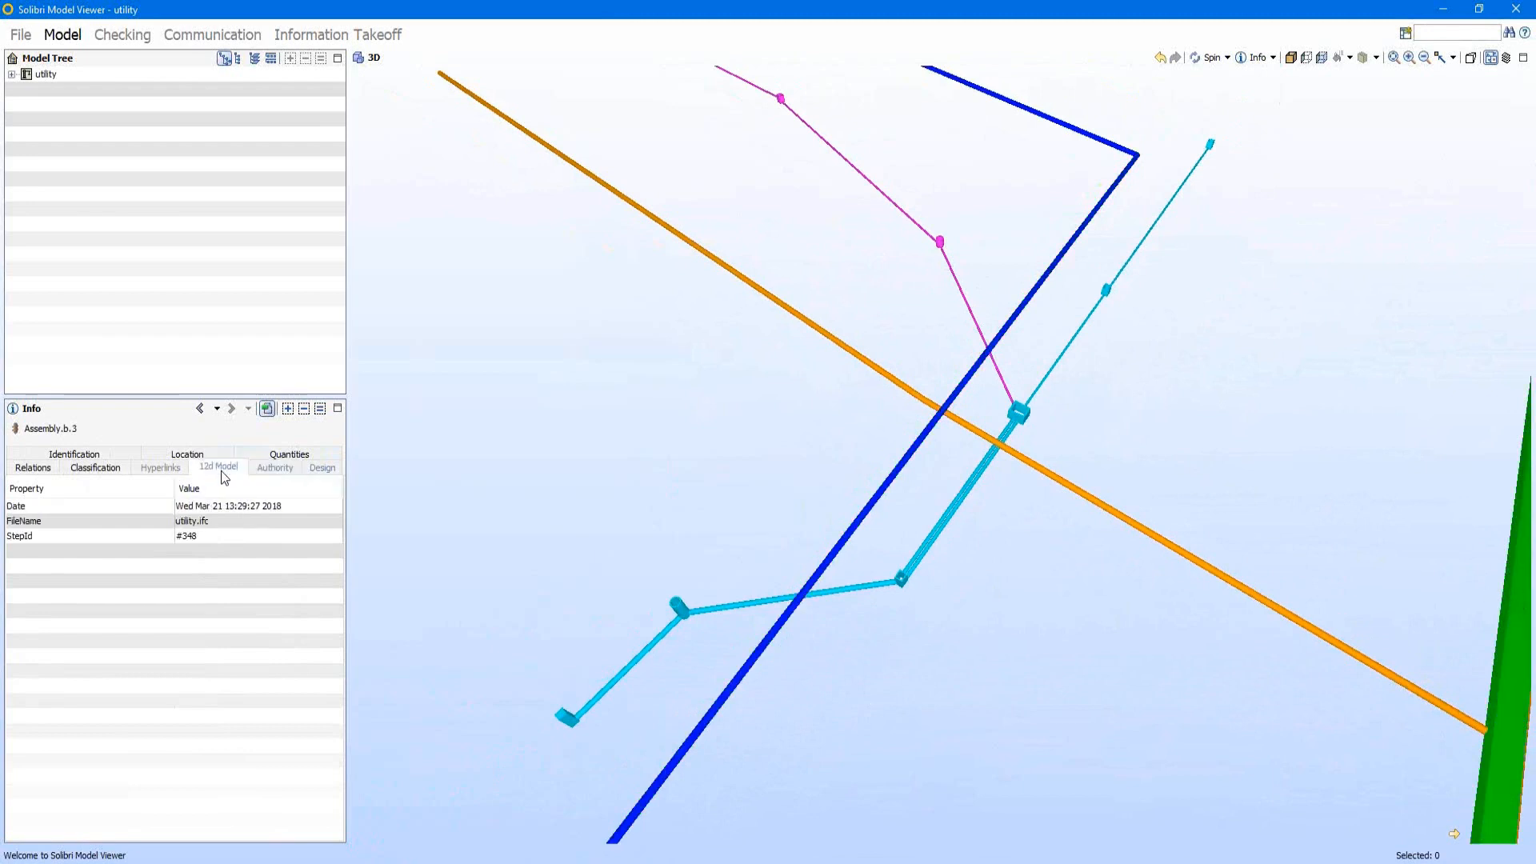
pyautogui.click(265, 474)
pyautogui.click(318, 472)
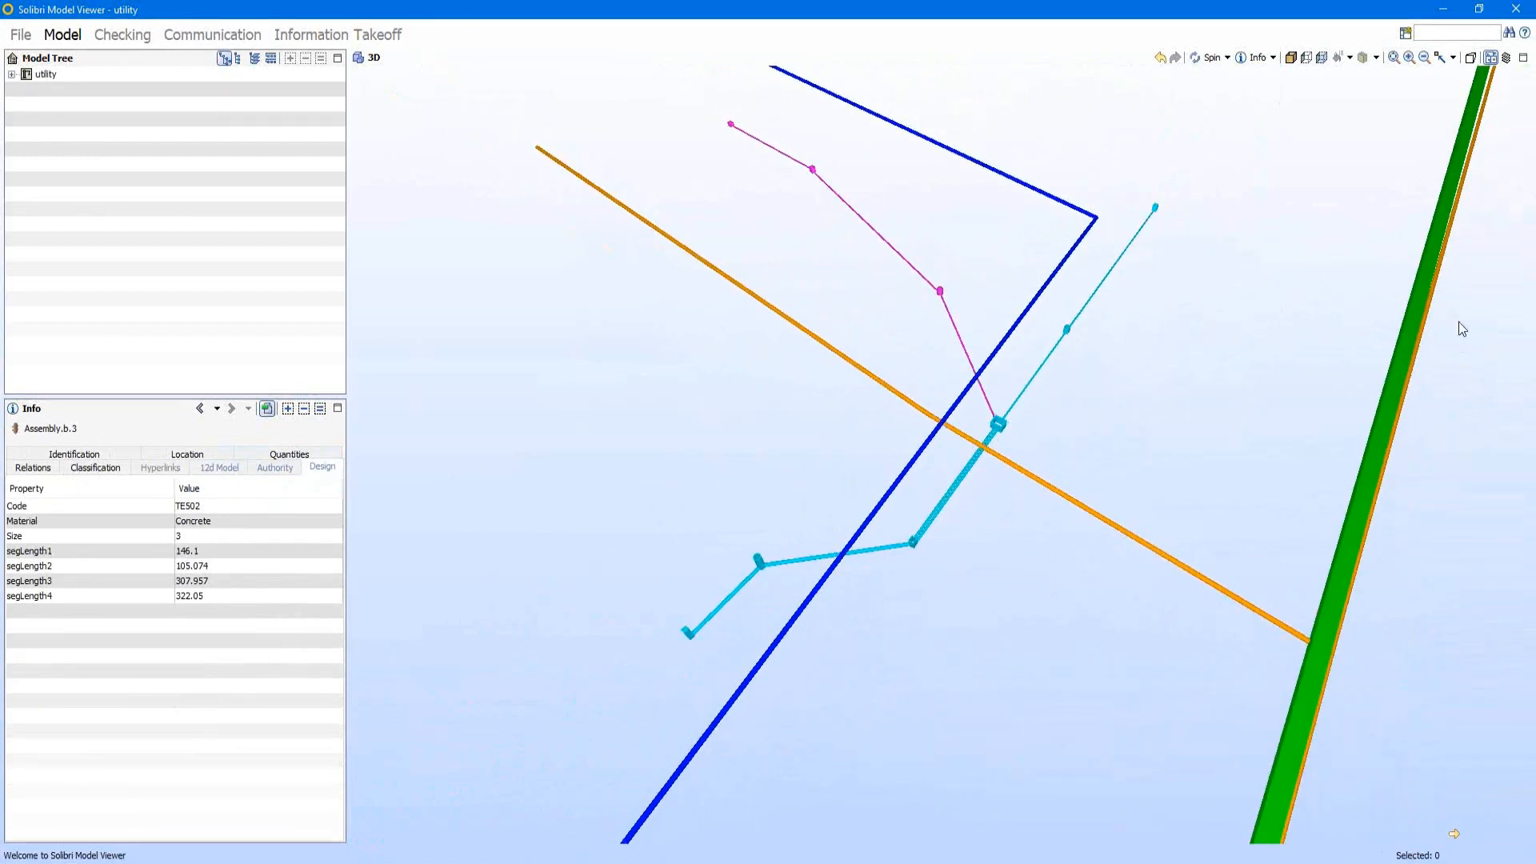
pyautogui.click(1518, 11)
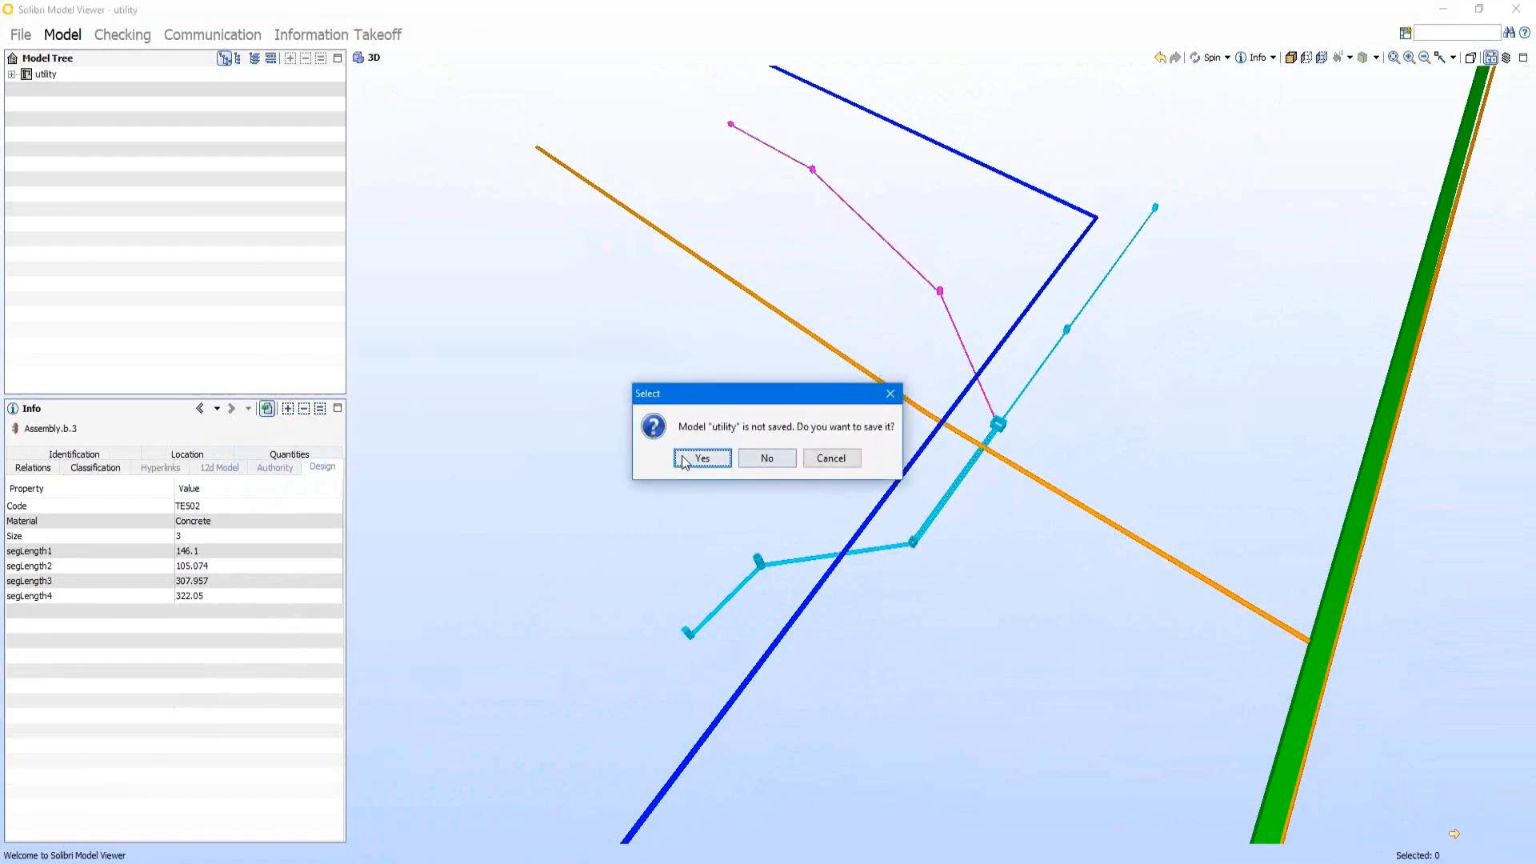
pyautogui.click(830, 458)
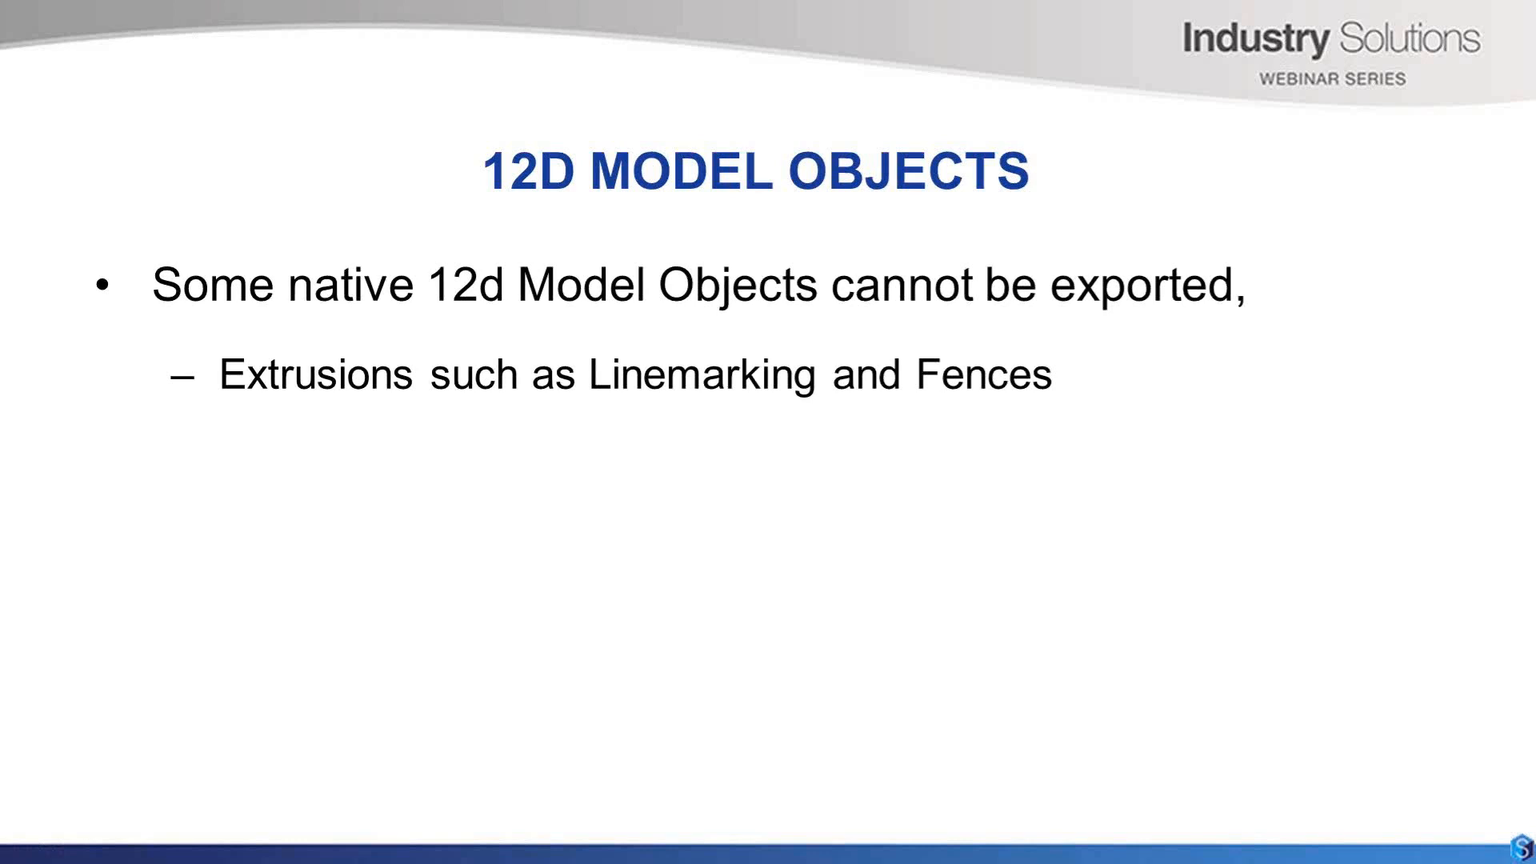
pyautogui.press('Right')
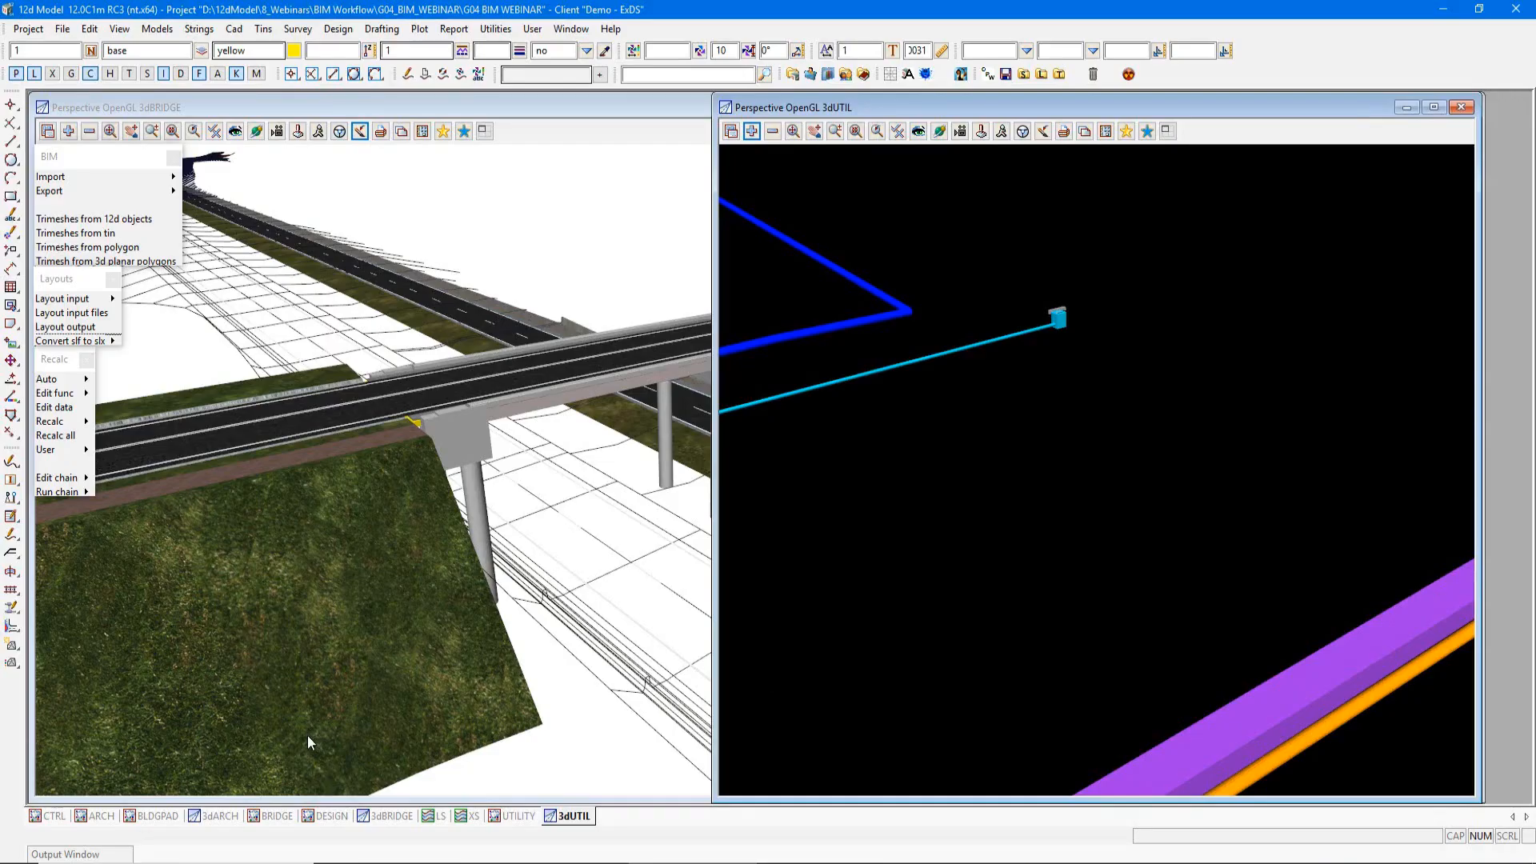
# Step: Show the DESIGN plan view in 12d Model and pick the LEL string of model DESIGN RS2A01 for String Attributes
pyautogui.click(328, 816)
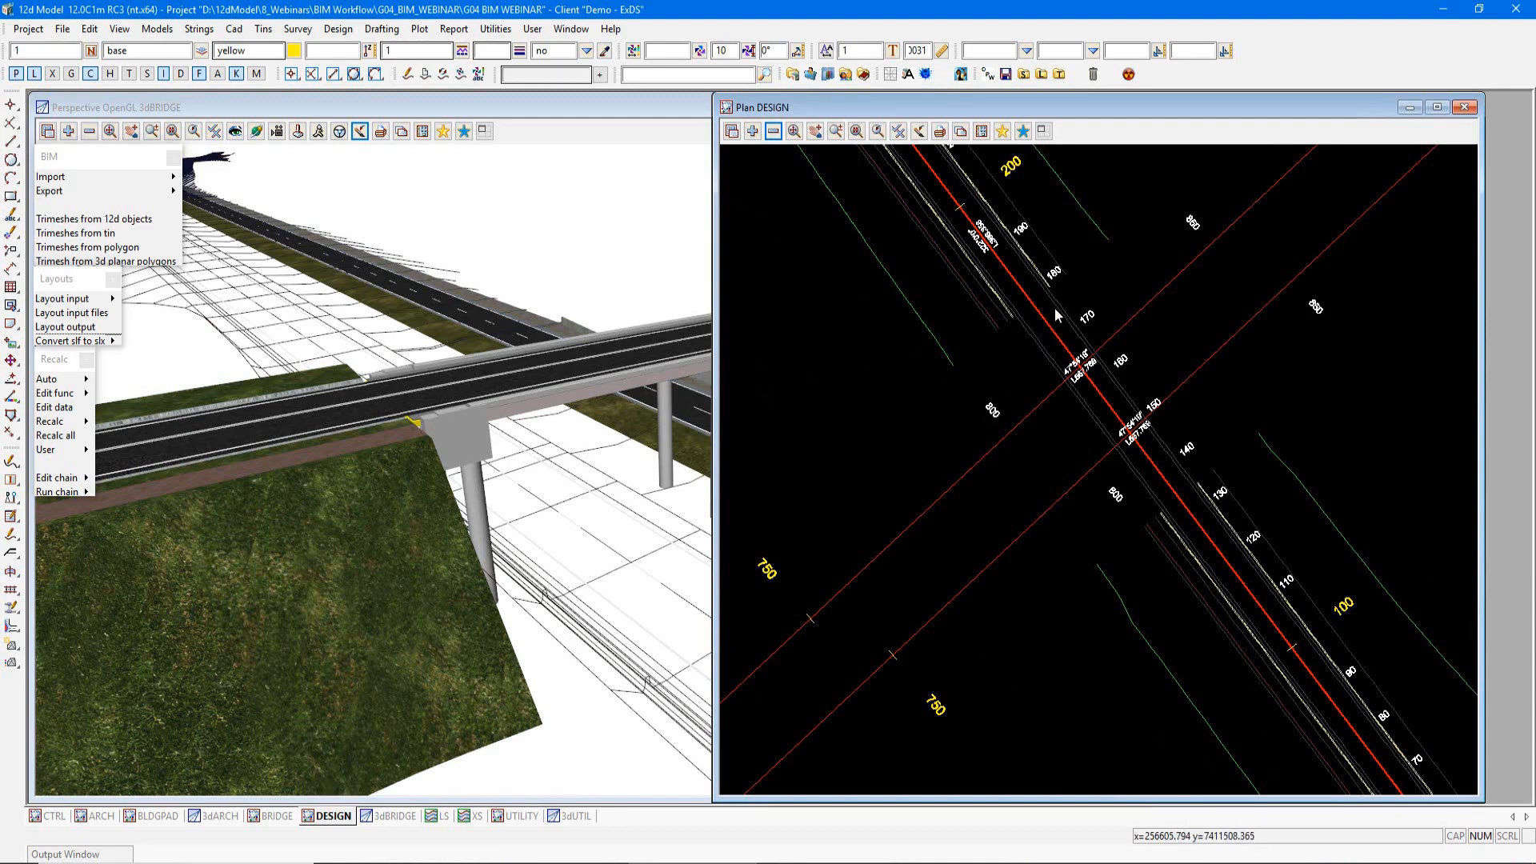
pyautogui.scroll(2, 1055, 307)
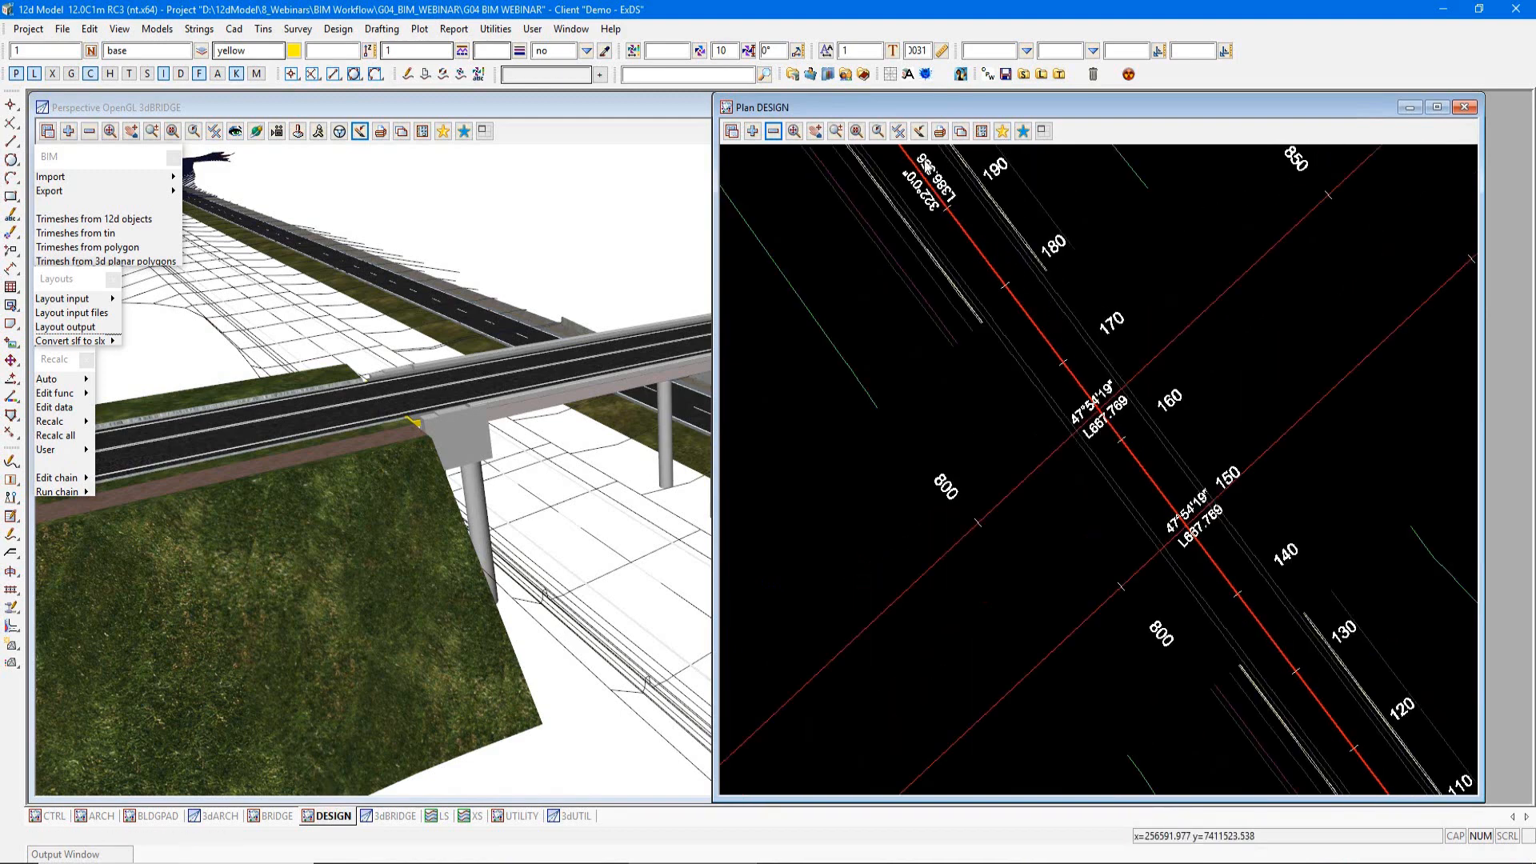
pyautogui.press('s')
pyautogui.press('a')
pyautogui.click(986, 511)
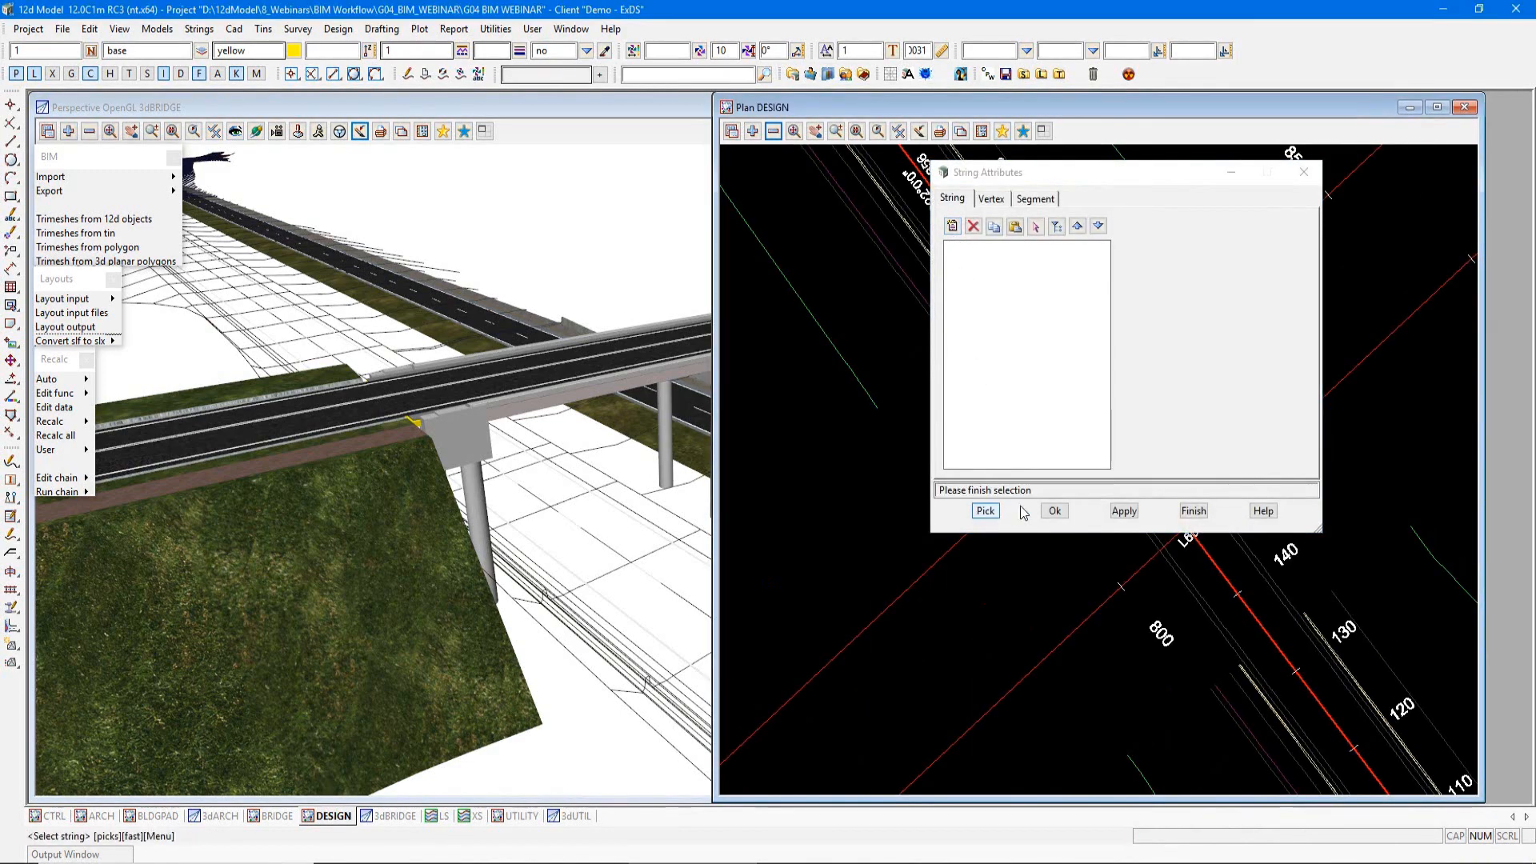
pyautogui.click(1180, 568)
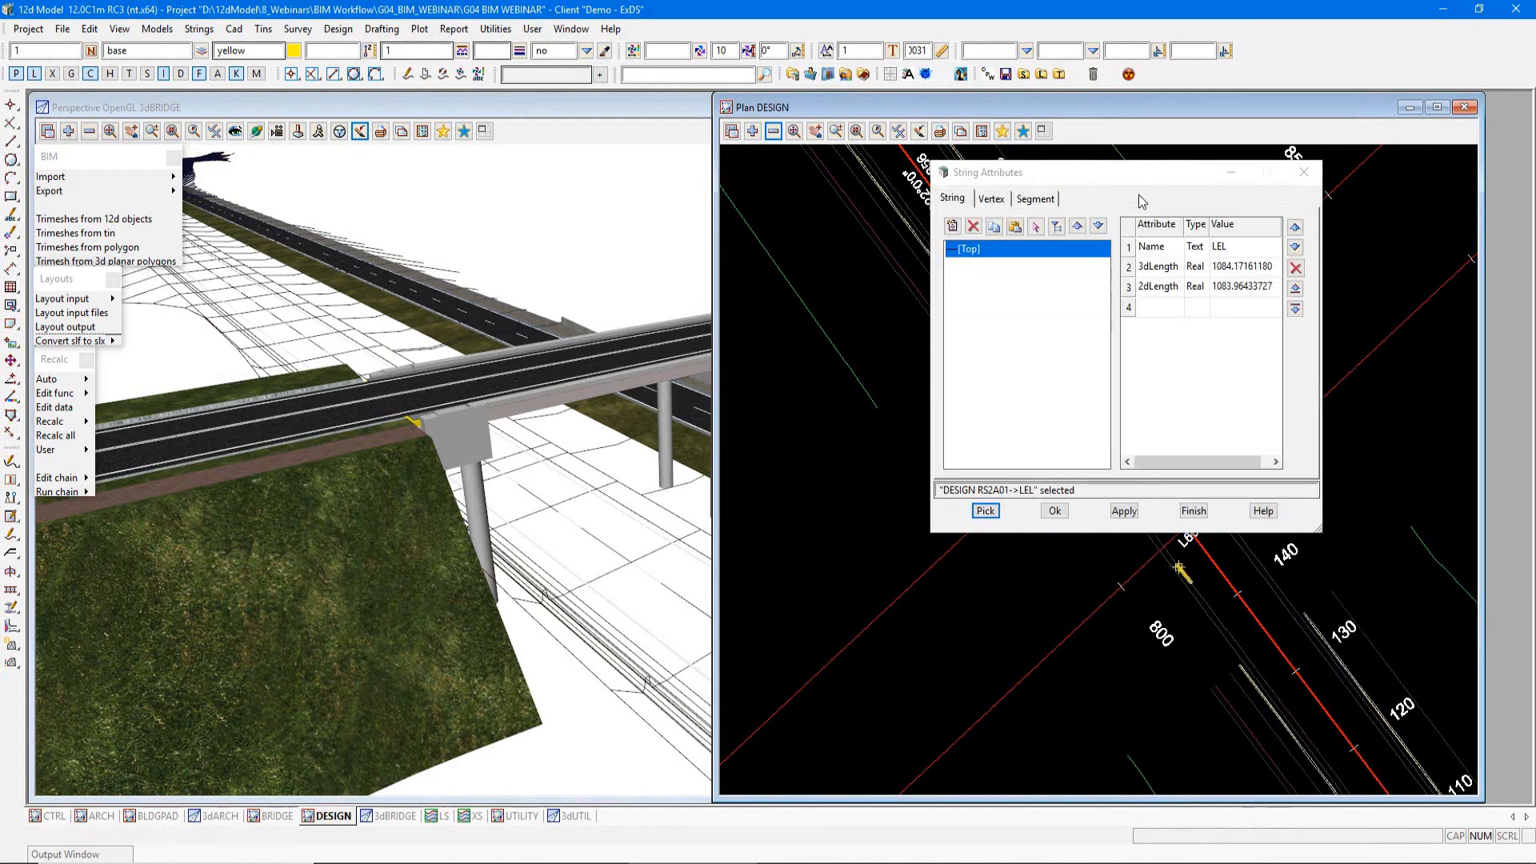
# Step: Check the LEL design string's Name, 3dLength and 2dLength attribute values, then close its attributes
pyautogui.moveTo(1144, 172); pyautogui.dragTo(704, 106)
pyautogui.click(794, 182)
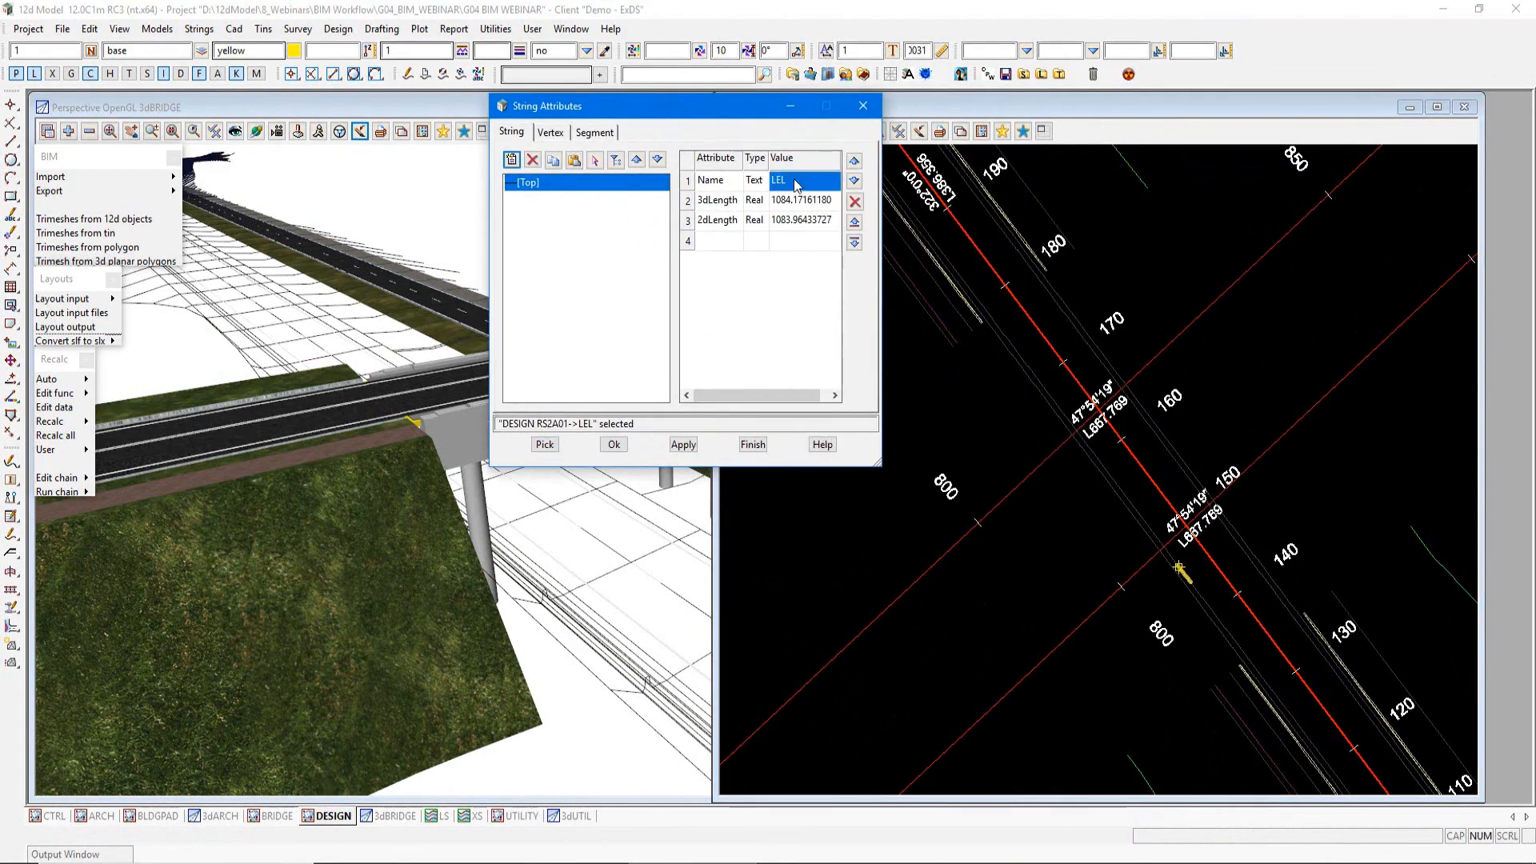
pyautogui.click(793, 200)
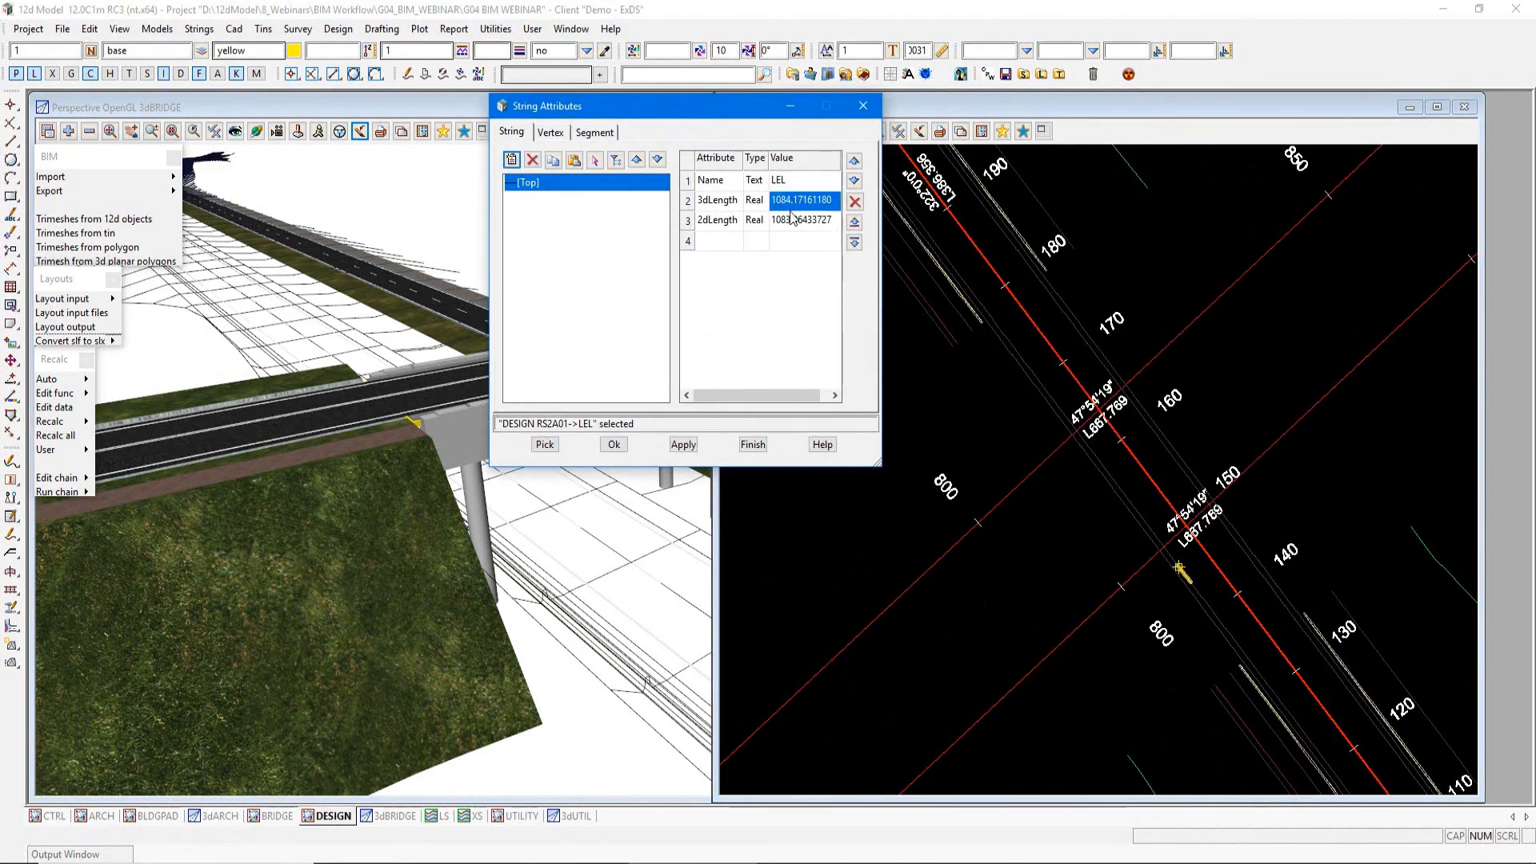
pyautogui.click(792, 221)
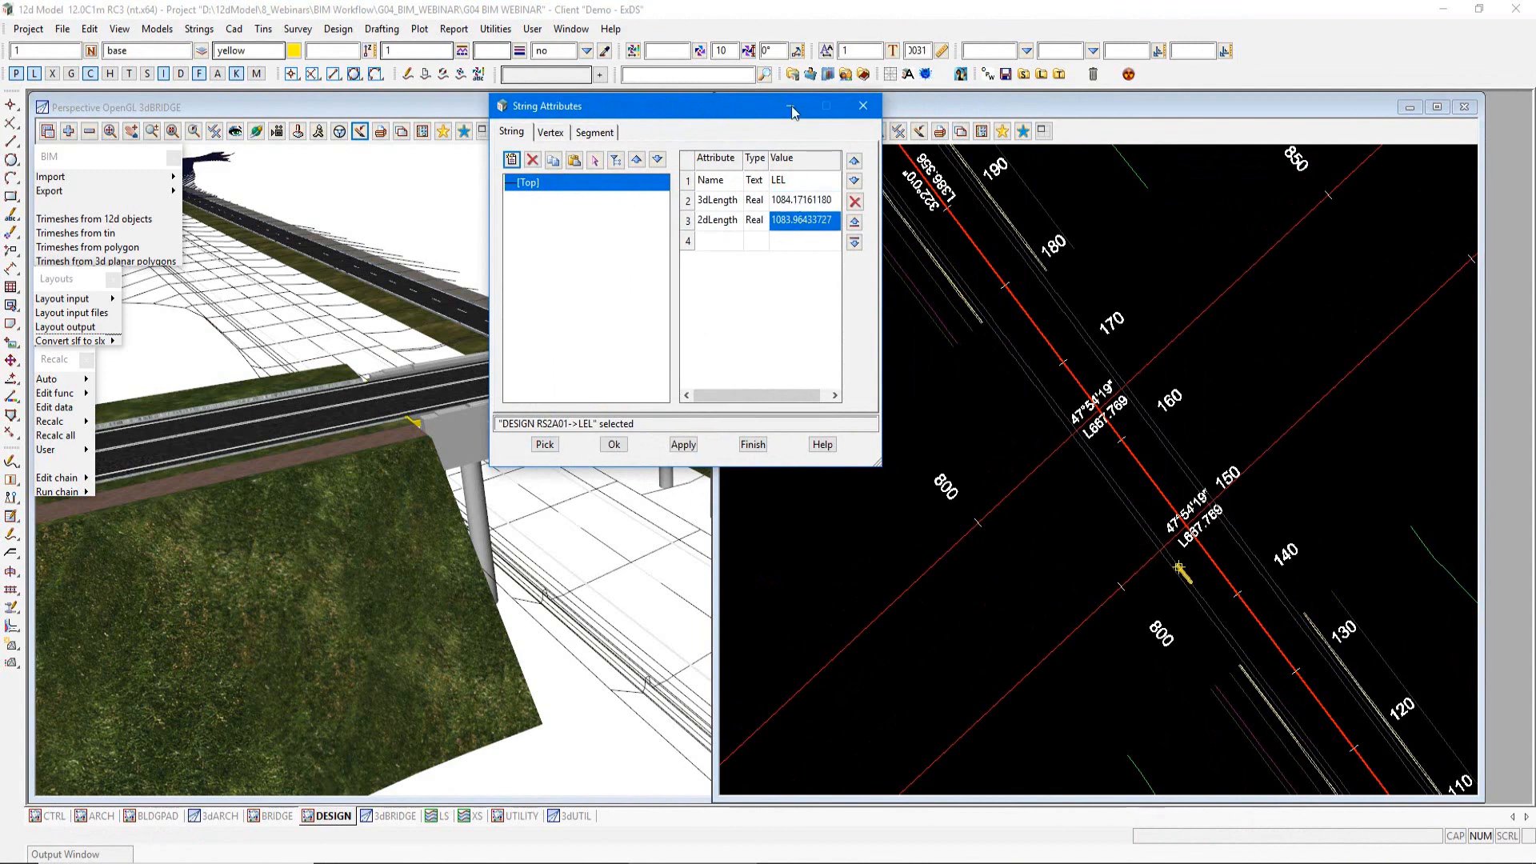
pyautogui.click(863, 106)
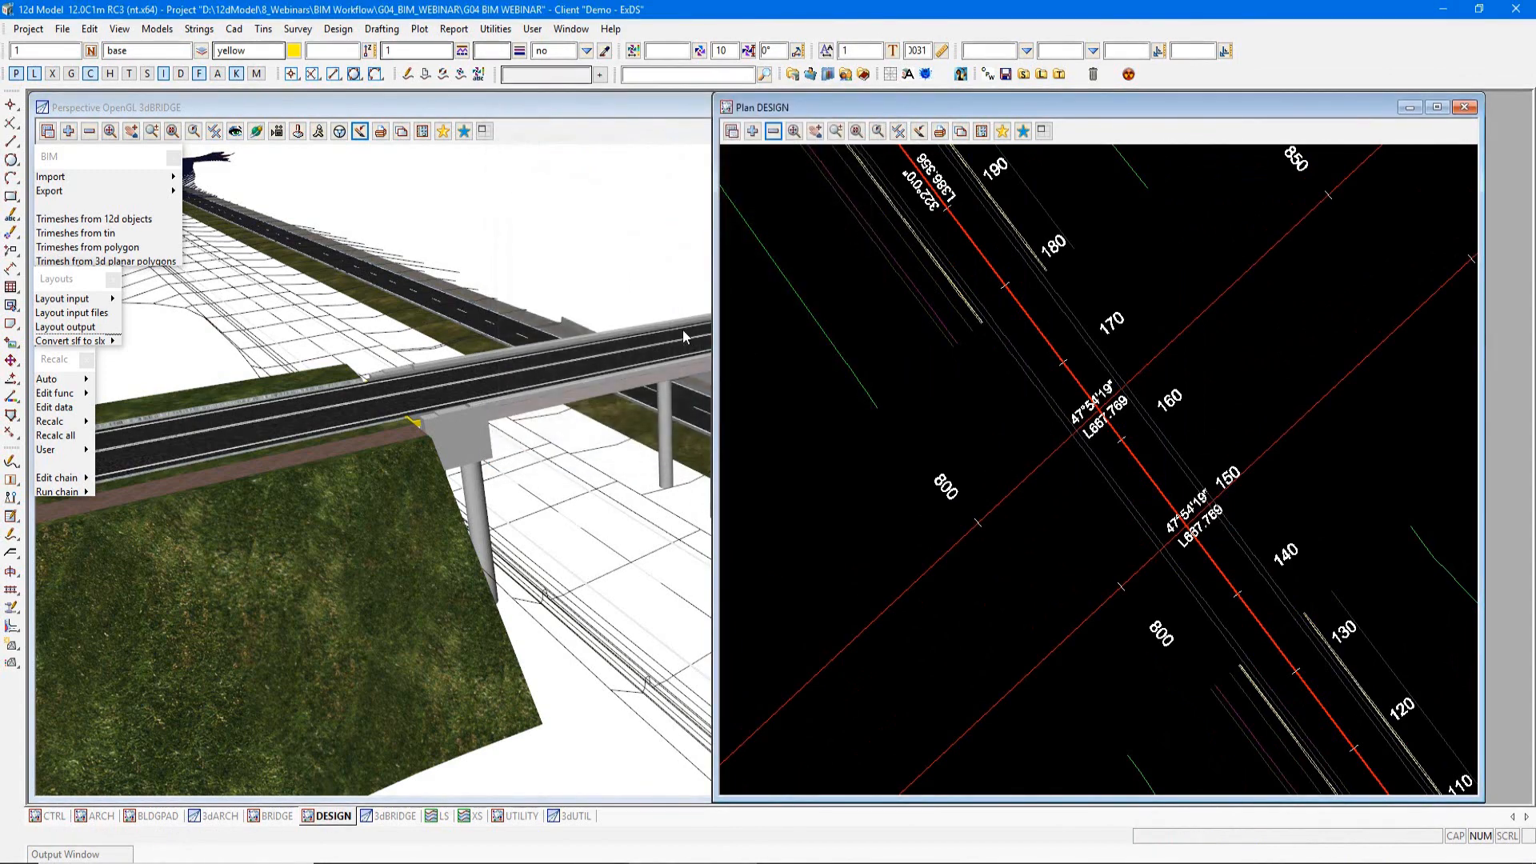
# Step: Check the string attributes of the viz furniture LEL edge line in the 3dBRIDGE perspective view and close the dialog
pyautogui.click(578, 104)
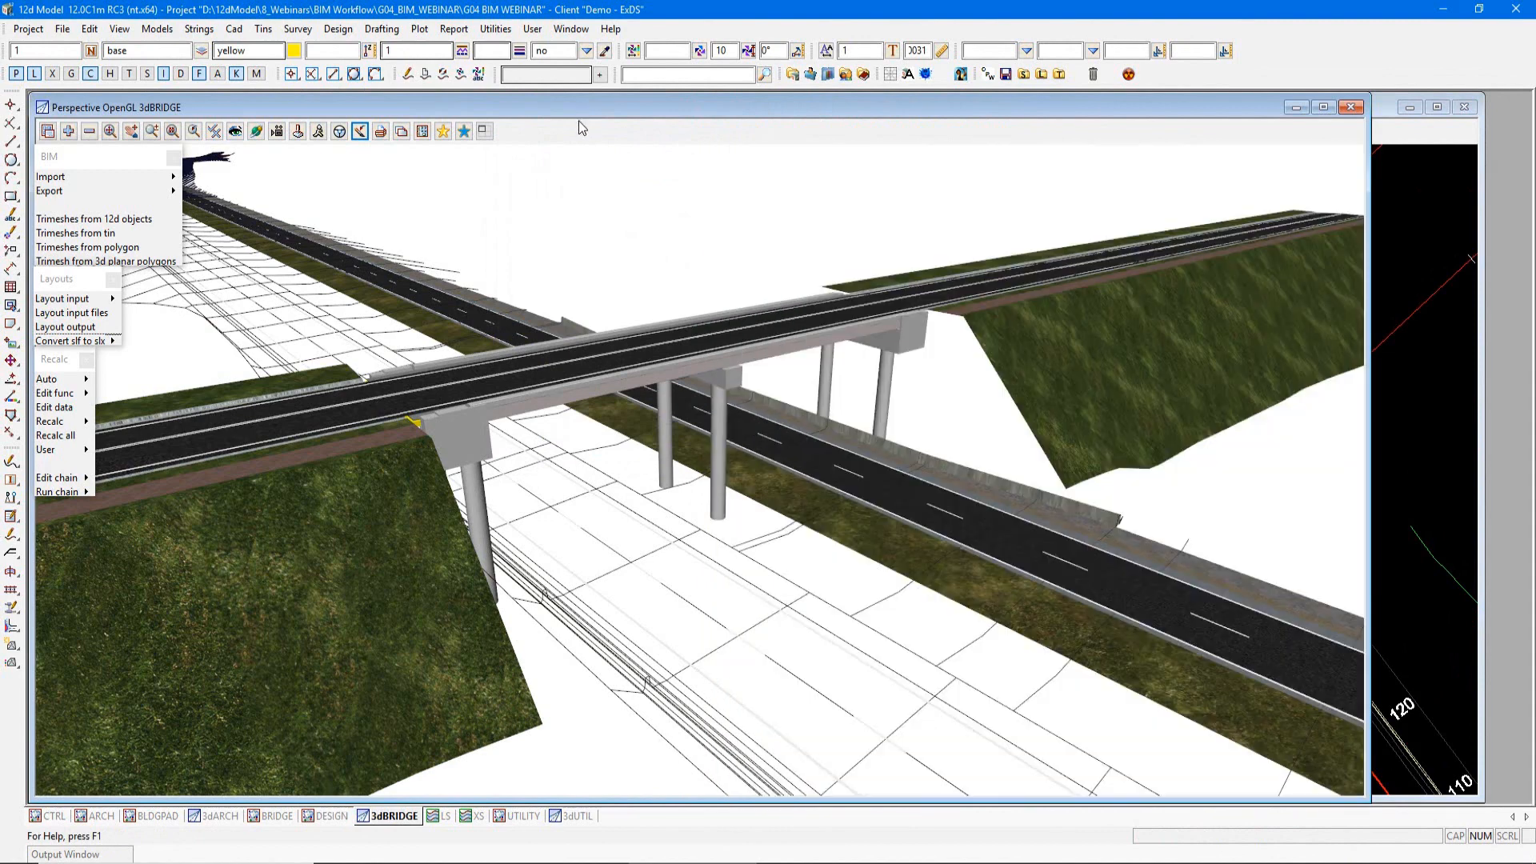
pyautogui.hotkey('ctrl', 'a')
pyautogui.click(645, 474)
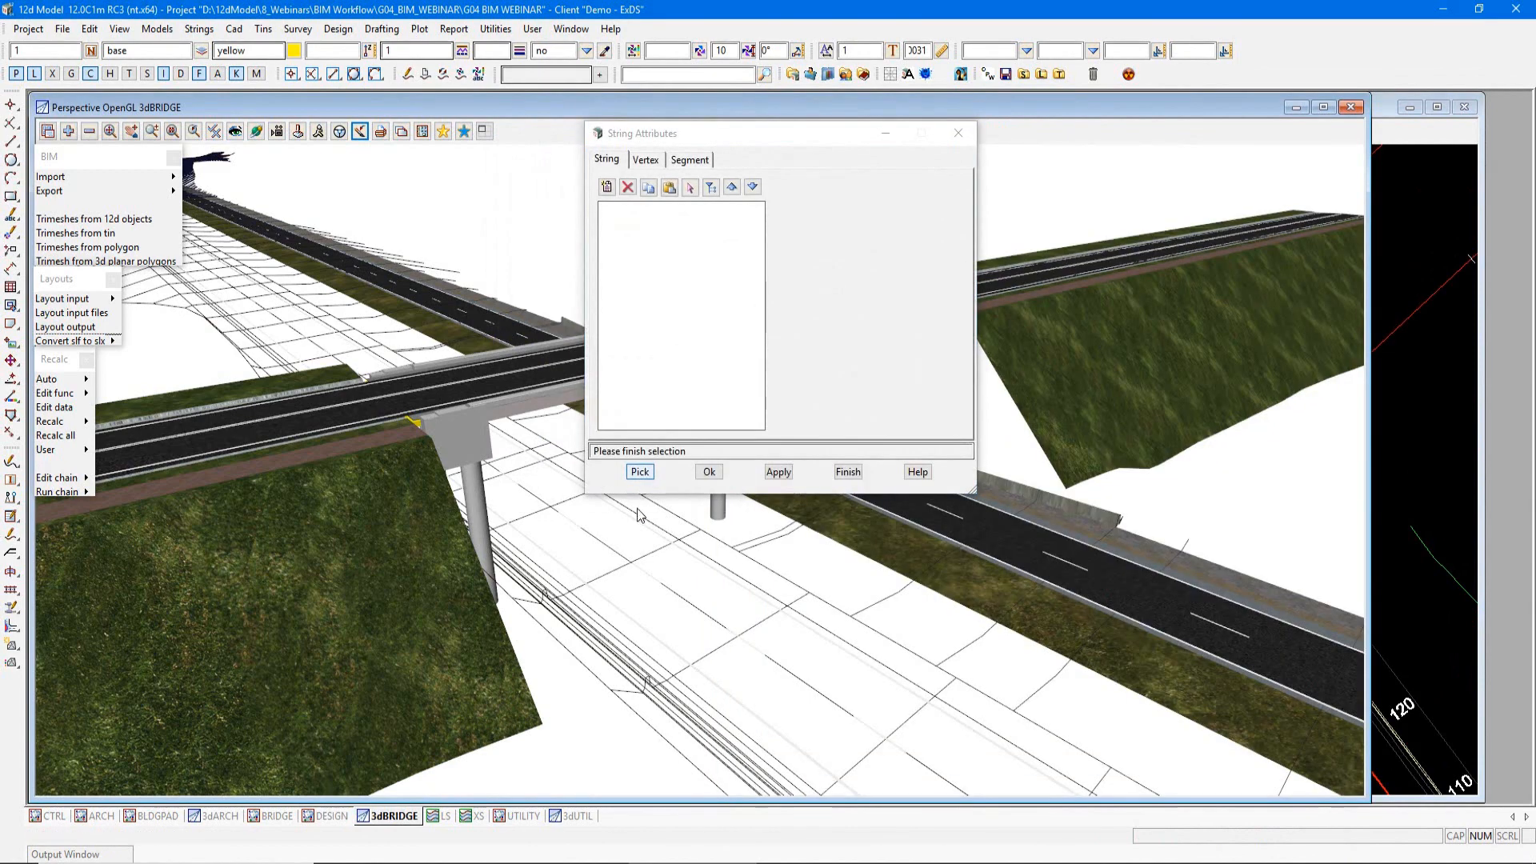
pyautogui.click(632, 618)
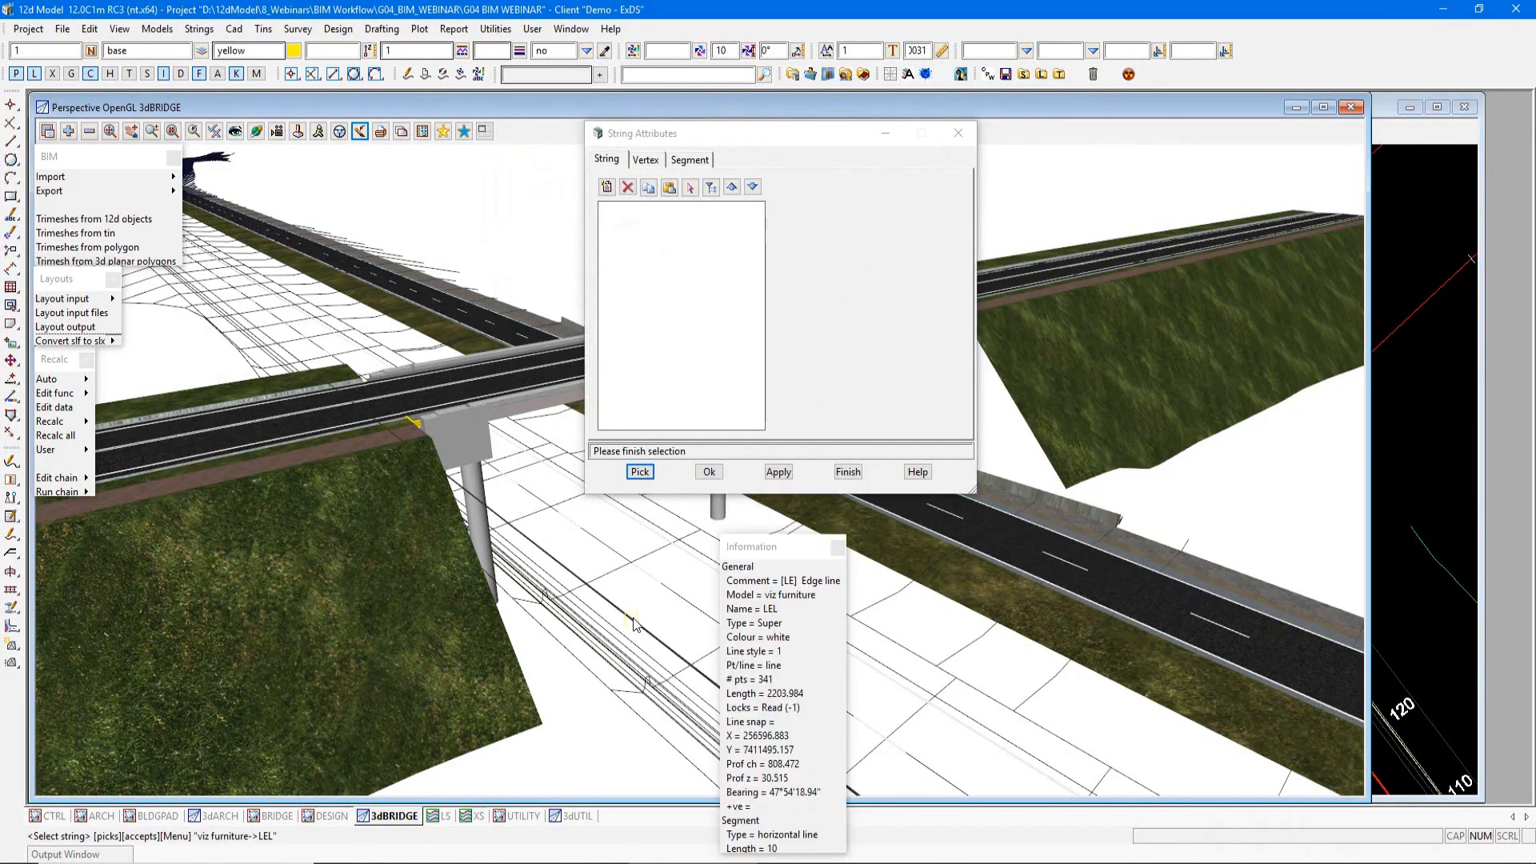
pyautogui.middleClick(634, 624)
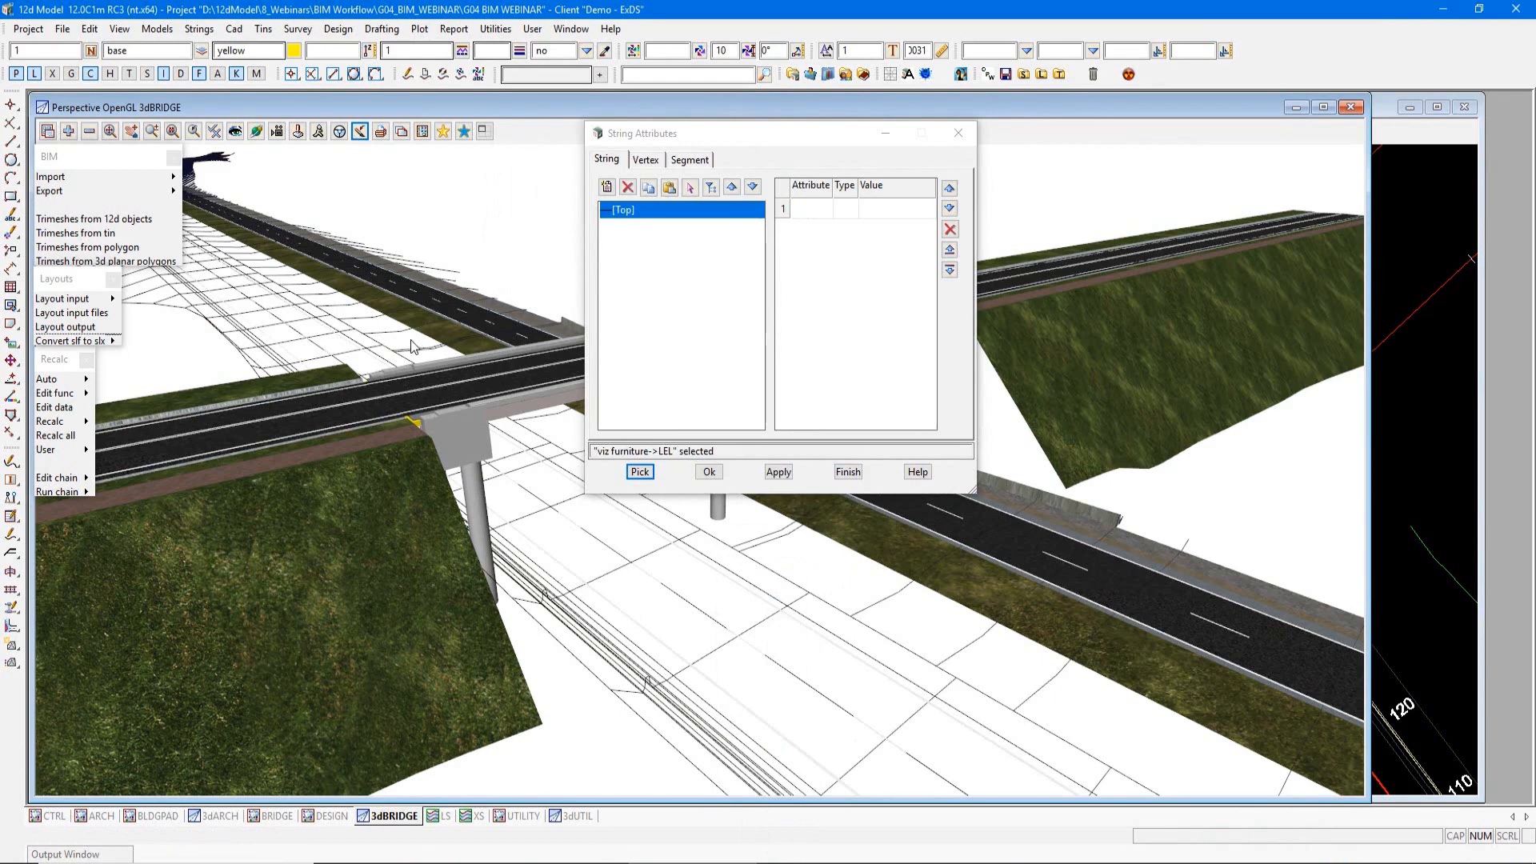
pyautogui.click(957, 135)
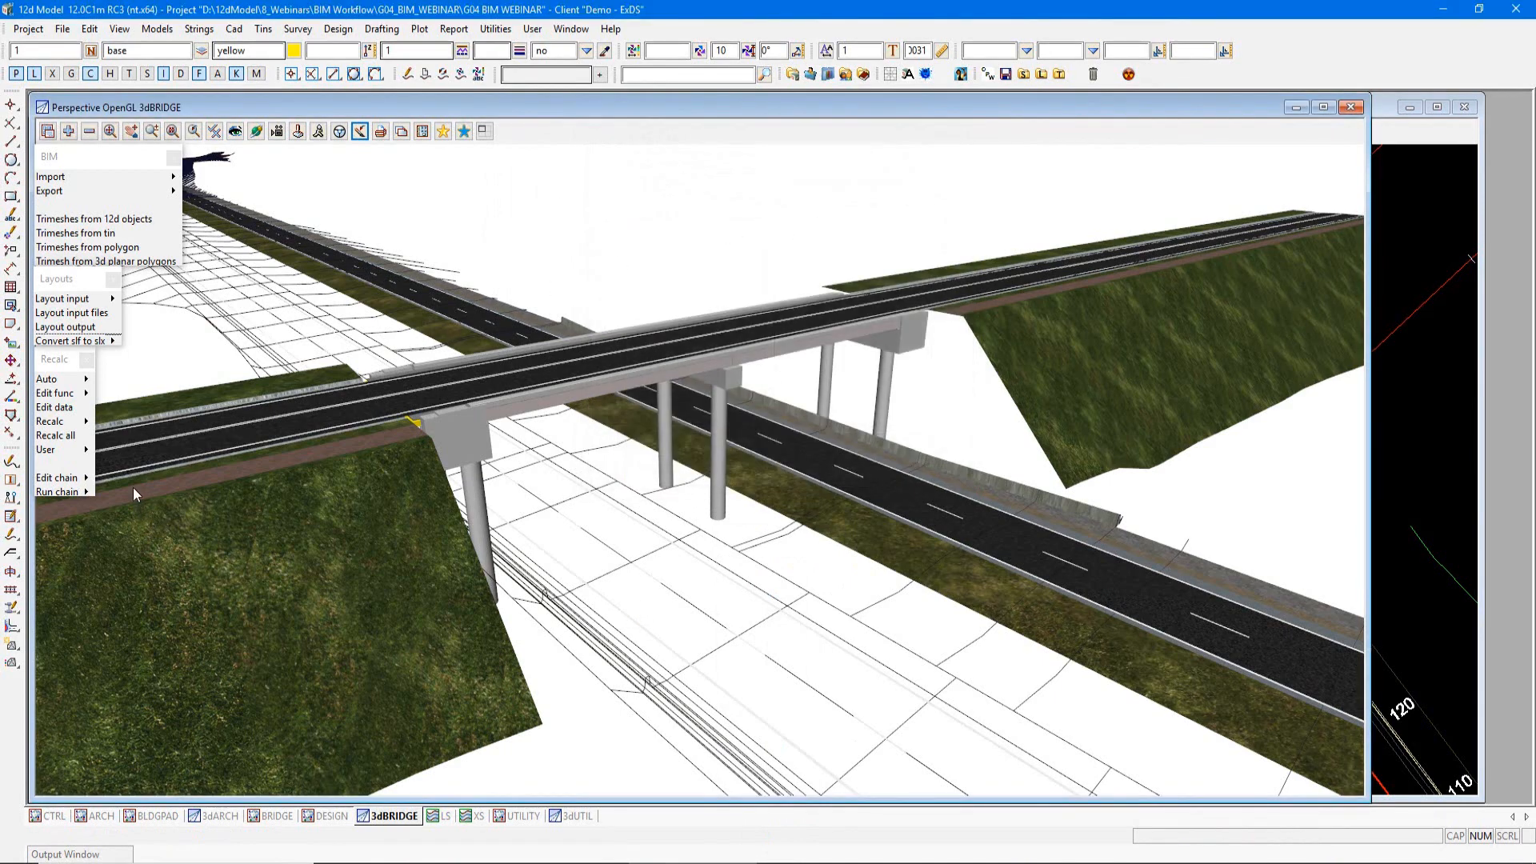
# Step: Open roadFurniture.chain, run its commands and close the chain
pyautogui.moveTo(80, 492)
pyautogui.click(149, 579)
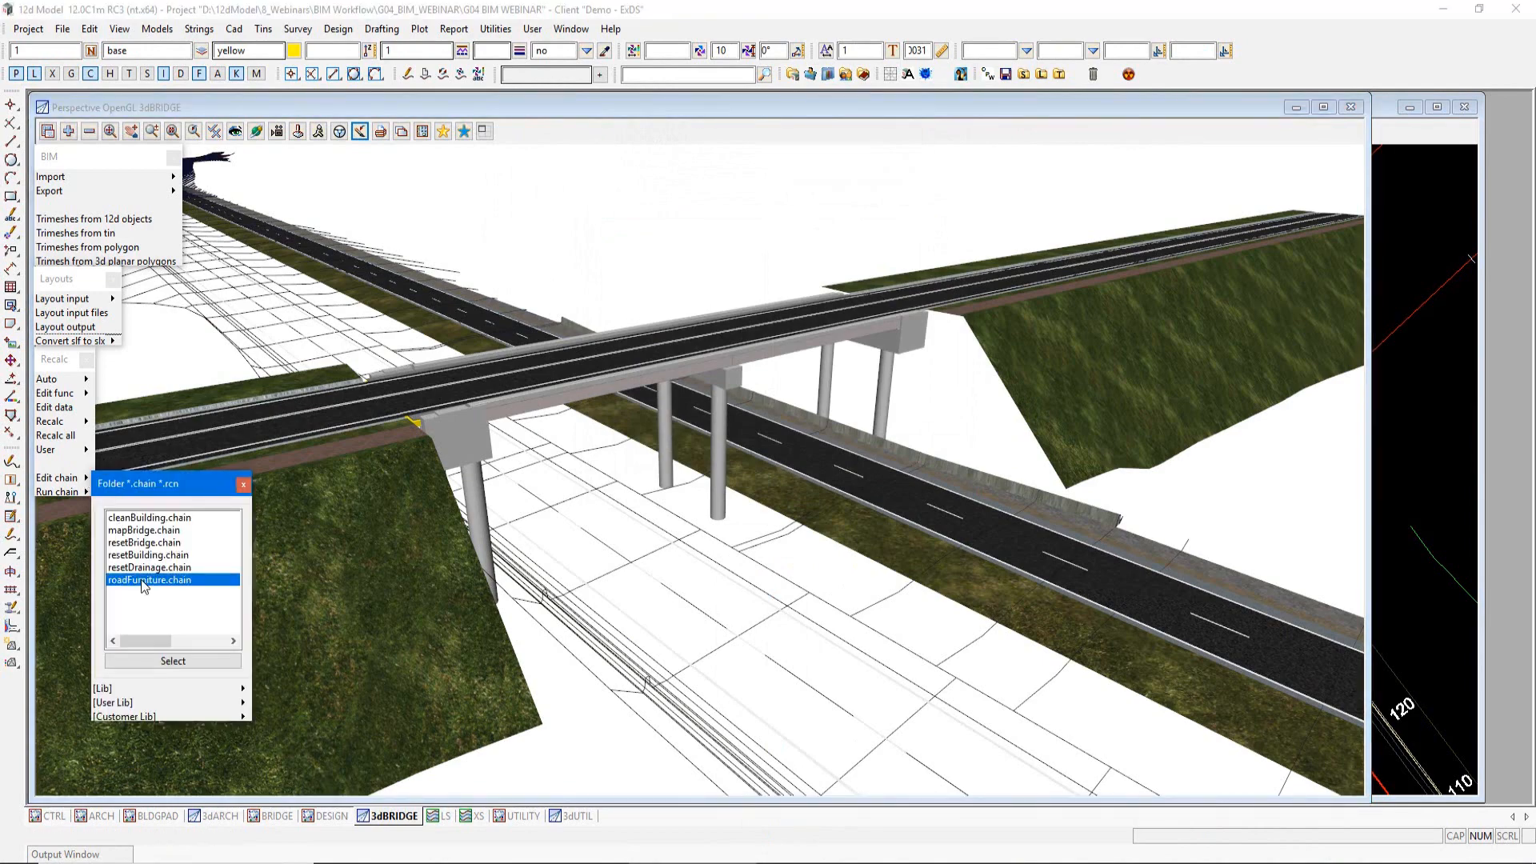
pyautogui.click(172, 661)
pyautogui.moveTo(552, 327); pyautogui.dragTo(547, 203)
pyautogui.click(293, 714)
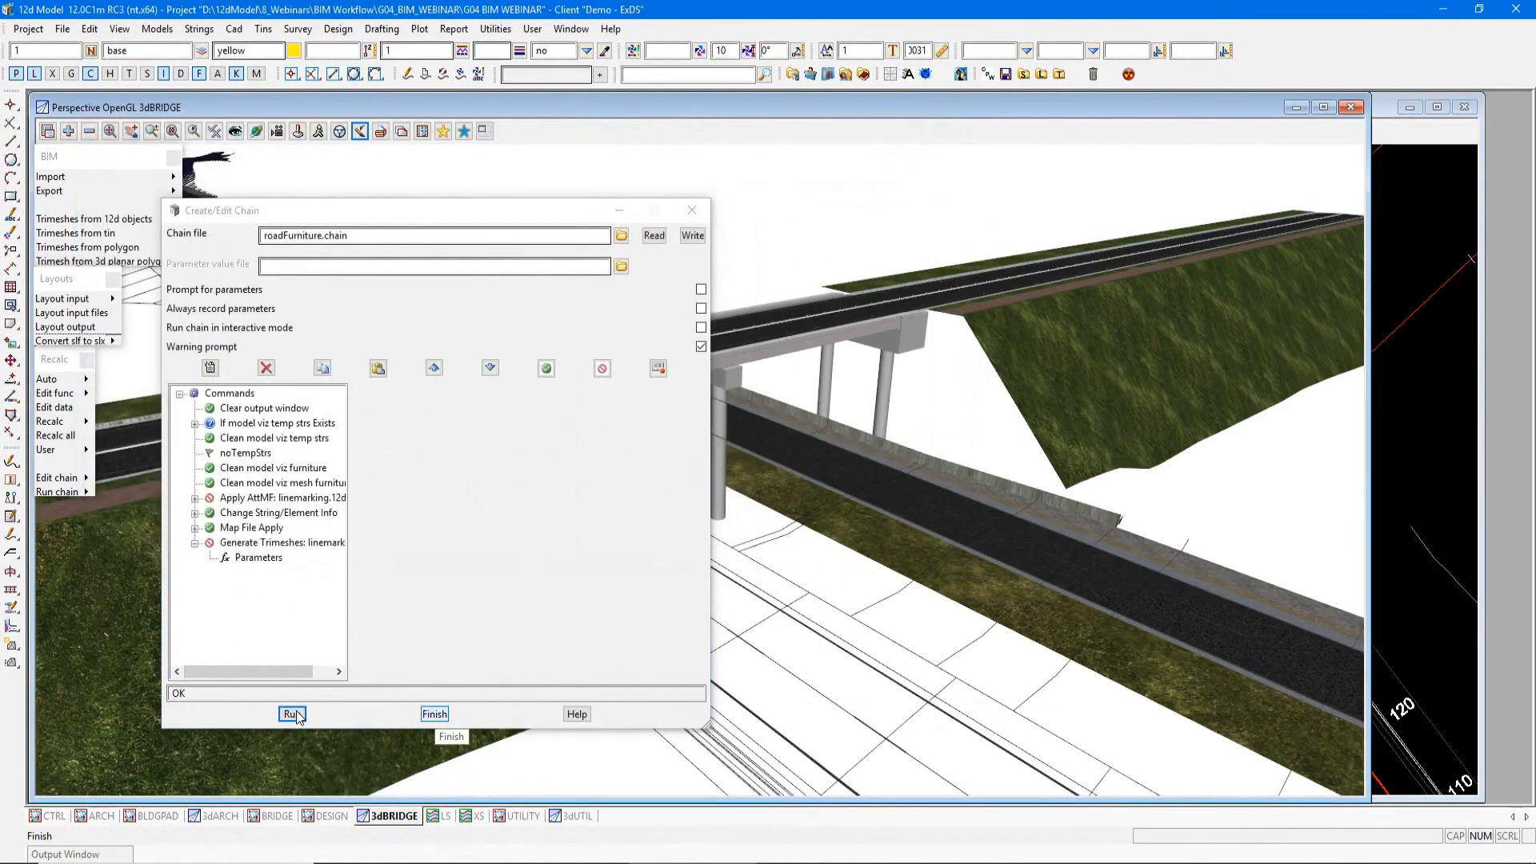
pyautogui.click(435, 714)
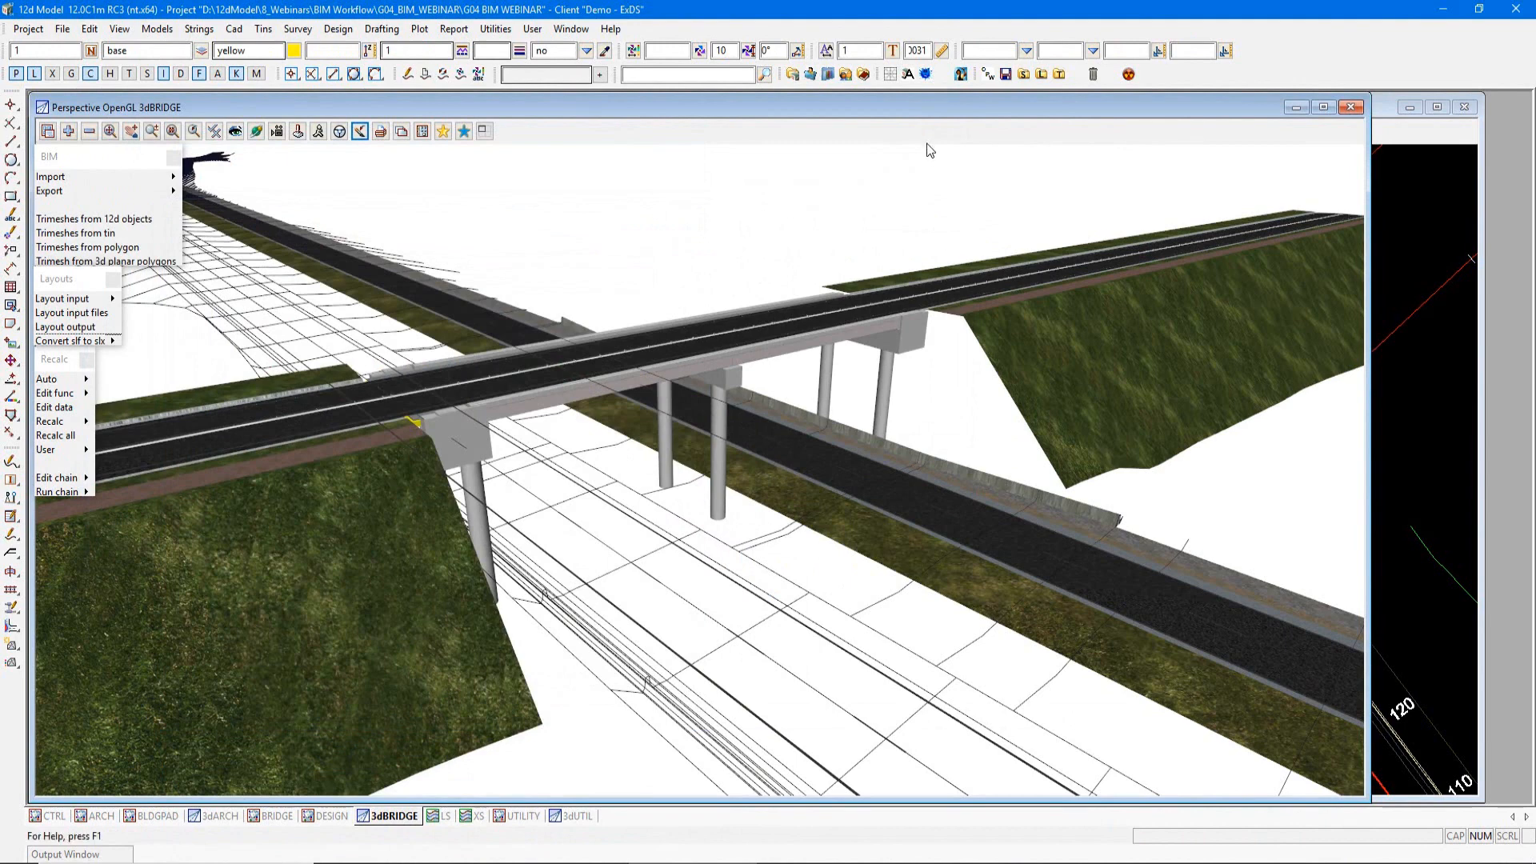
# Step: Pick the viz furniture LEL edge line again and check its Name, 3dLength and 2dLength attributes
pyautogui.click(989, 494)
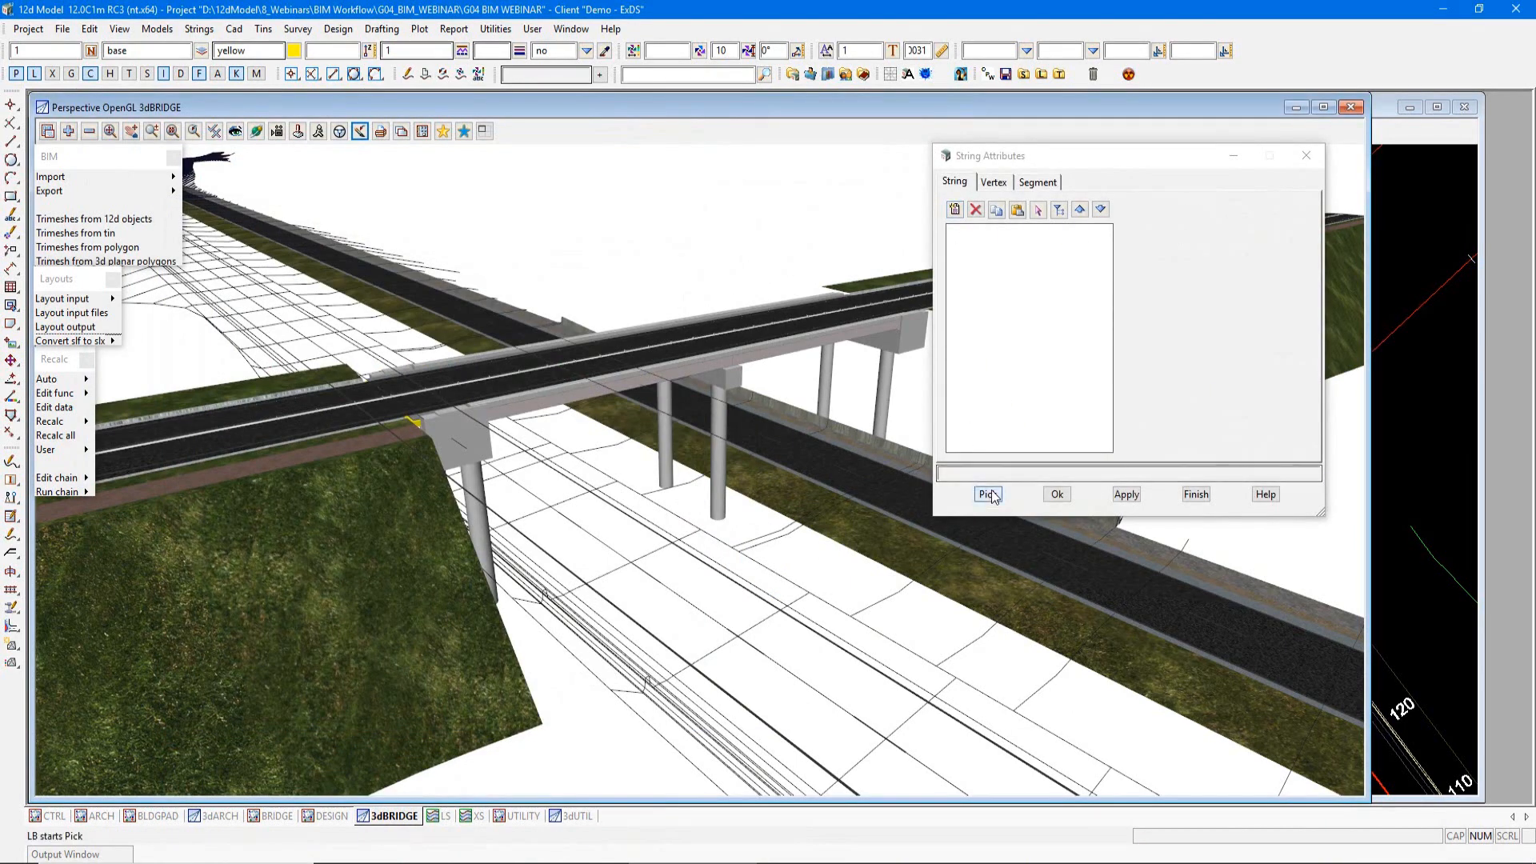
pyautogui.click(623, 616)
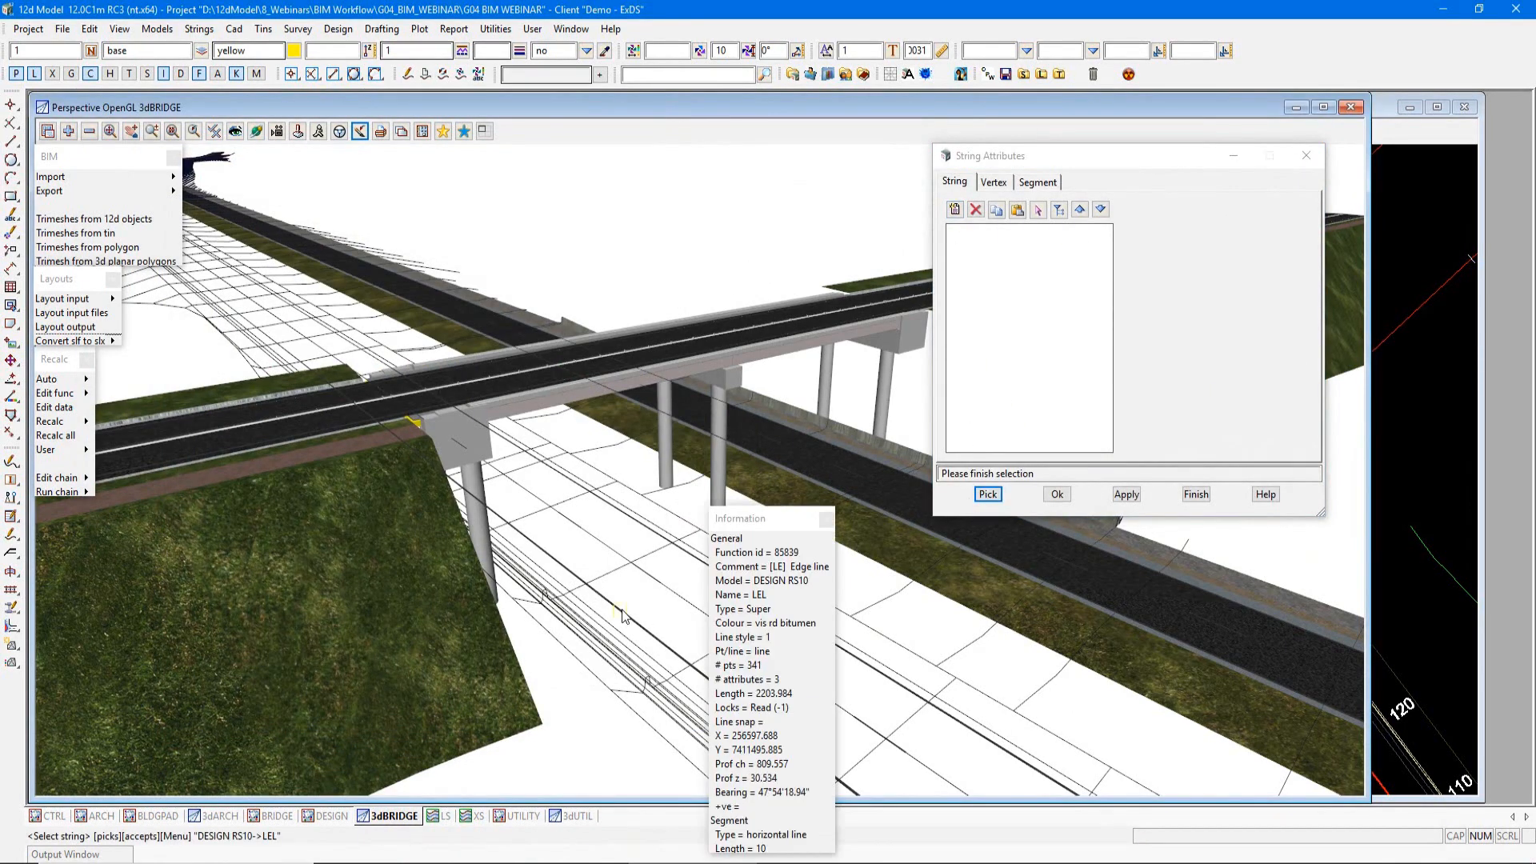
pyautogui.middleClick(624, 617)
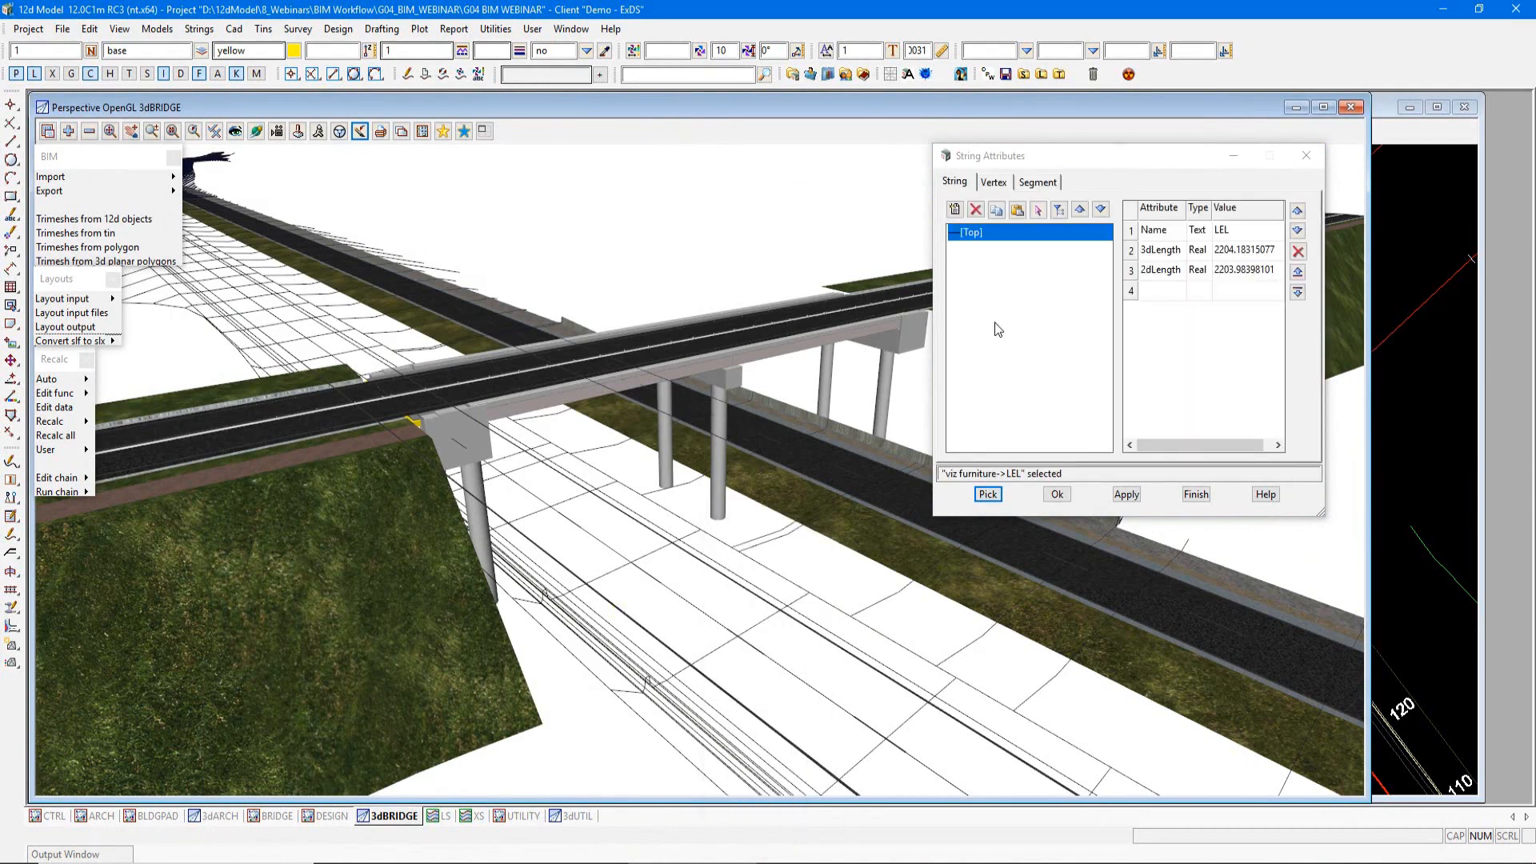
pyautogui.moveTo(1090, 156); pyautogui.dragTo(913, 145)
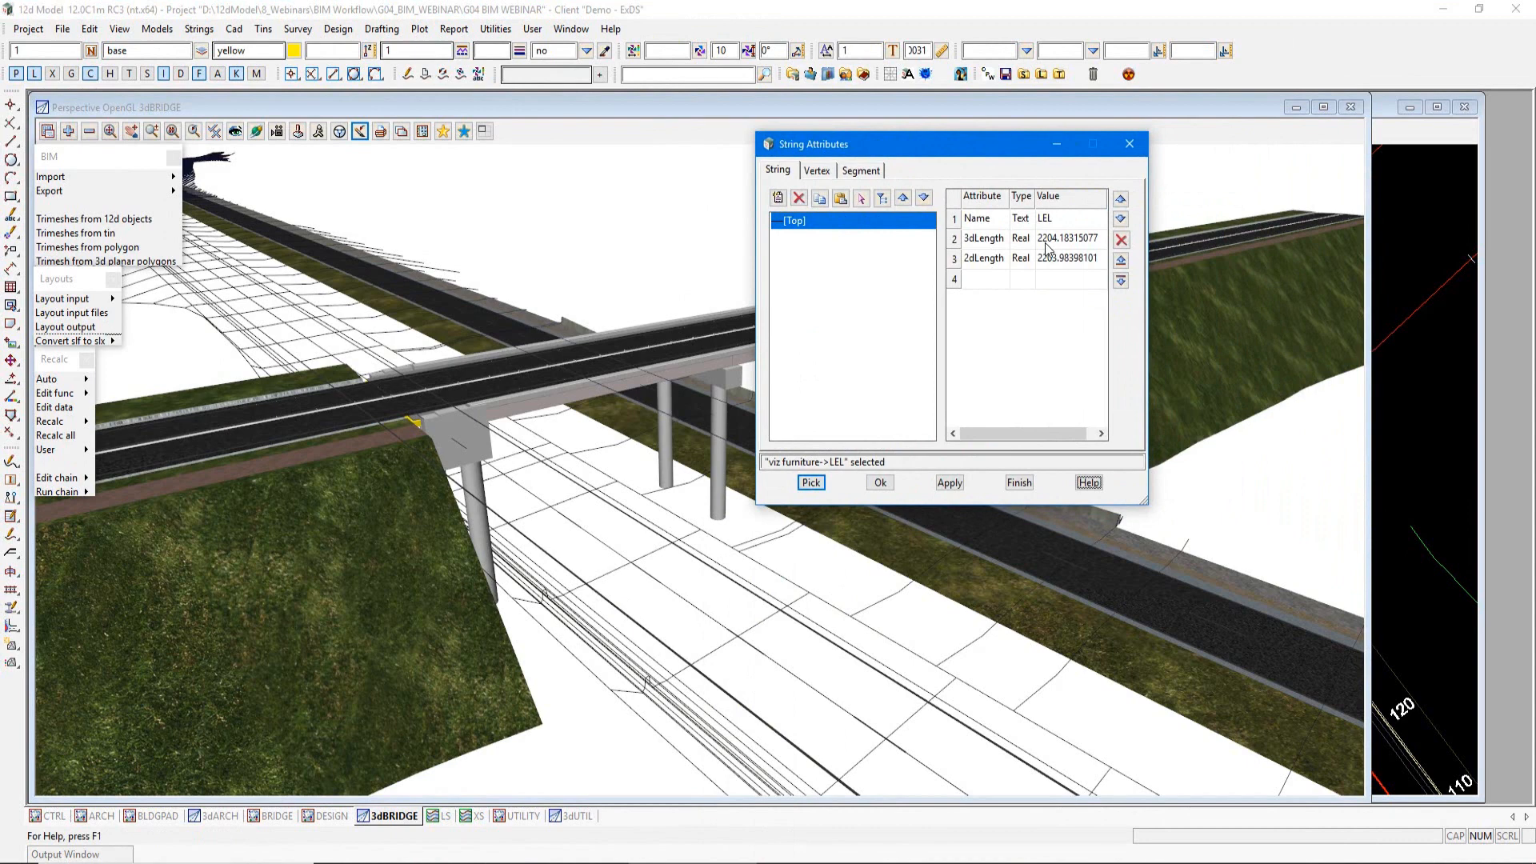
# Step: Close the string attributes and start generating trimeshes from 12d objects with viz furniture as the source model
pyautogui.click(1129, 144)
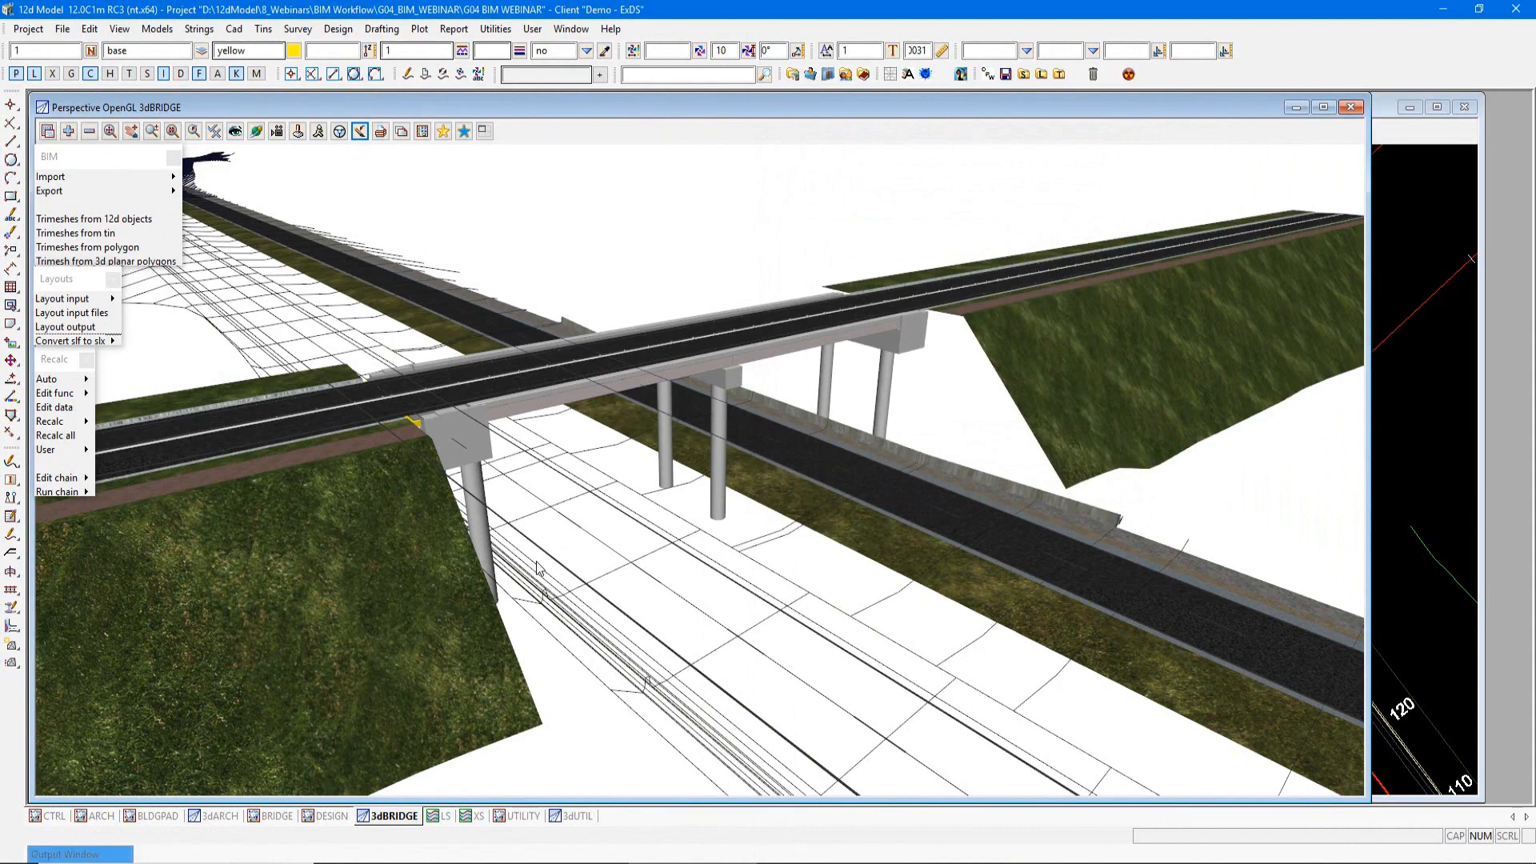
pyautogui.click(119, 224)
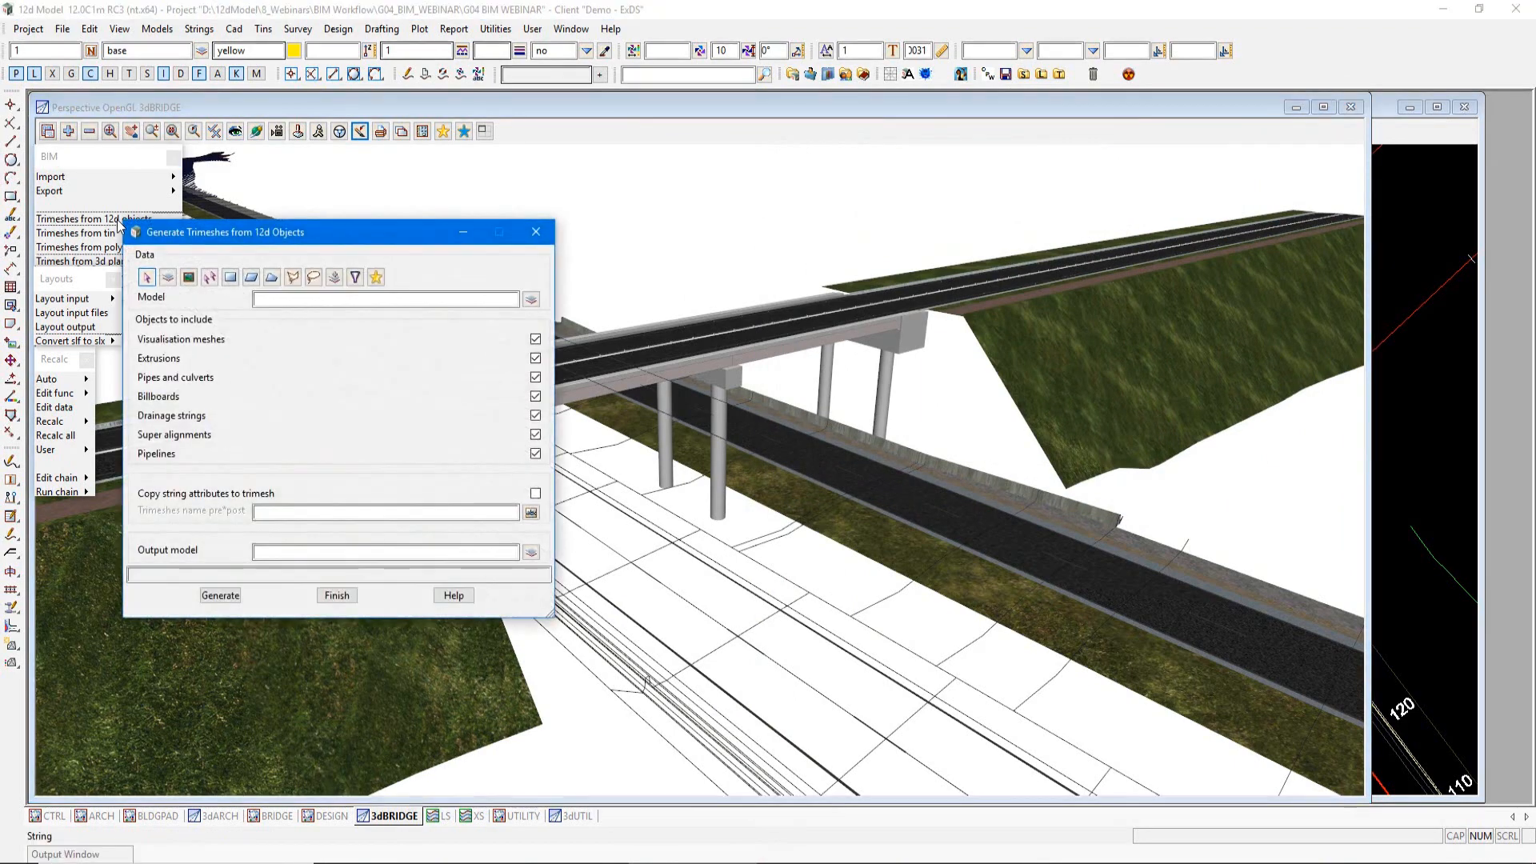
pyautogui.moveTo(207, 236); pyautogui.dragTo(419, 197)
pyautogui.click(743, 260)
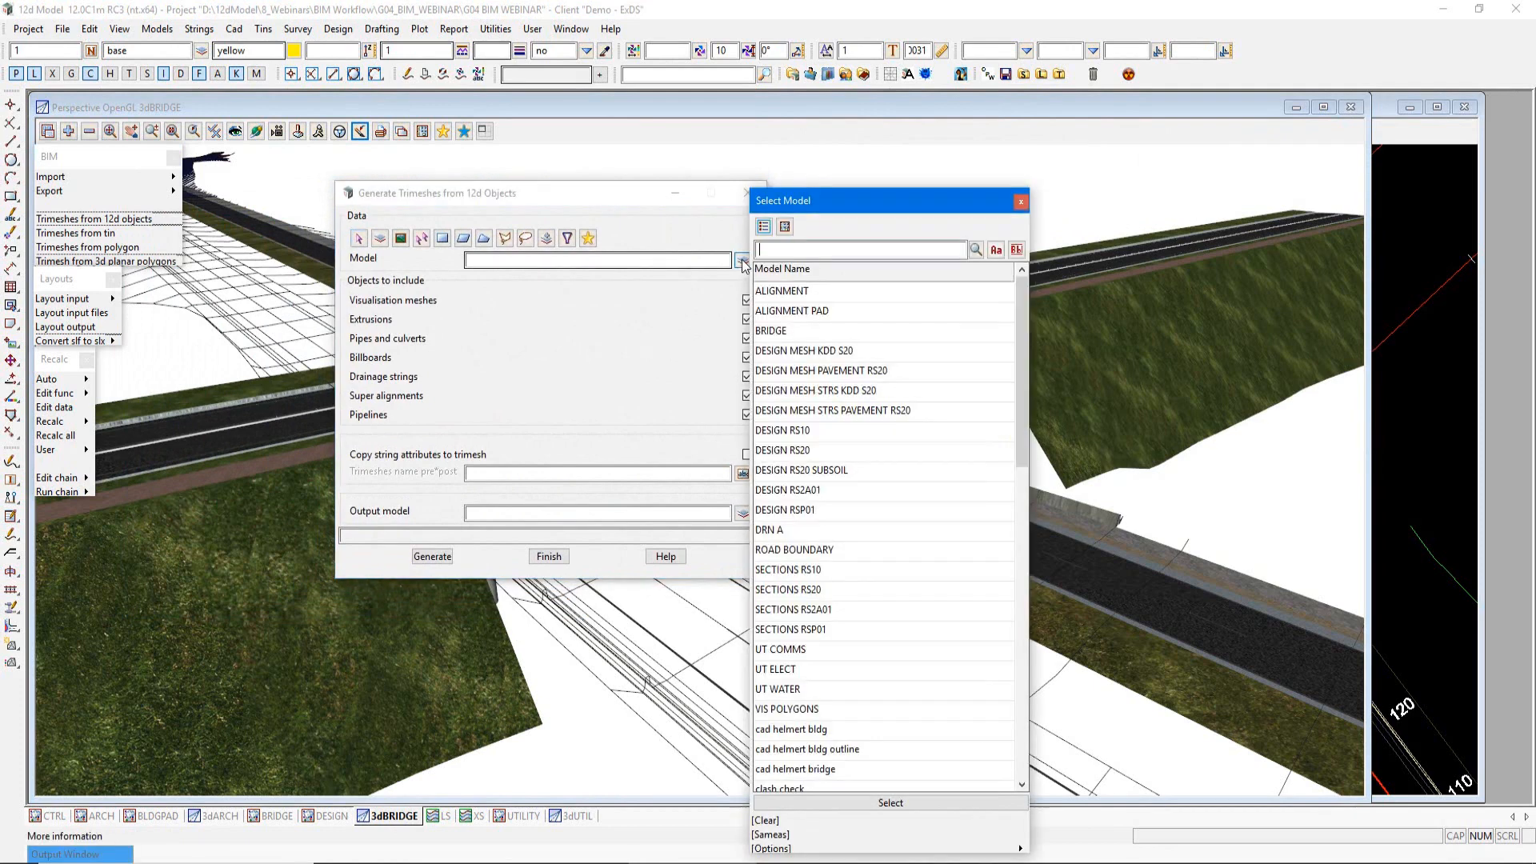
pyautogui.moveTo(1024, 320); pyautogui.dragTo(1036, 645)
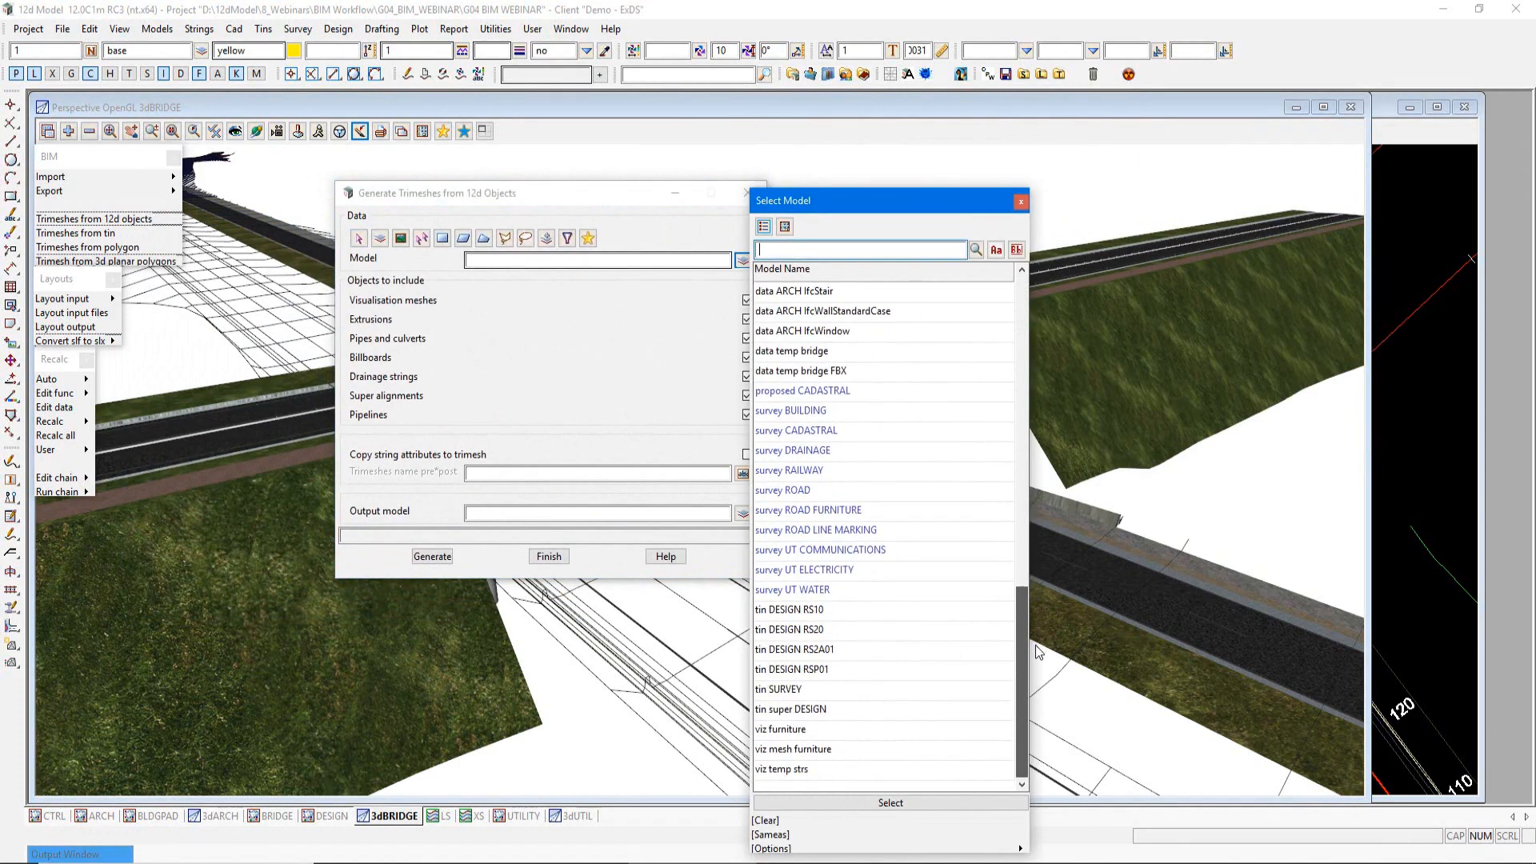
pyautogui.click(818, 729)
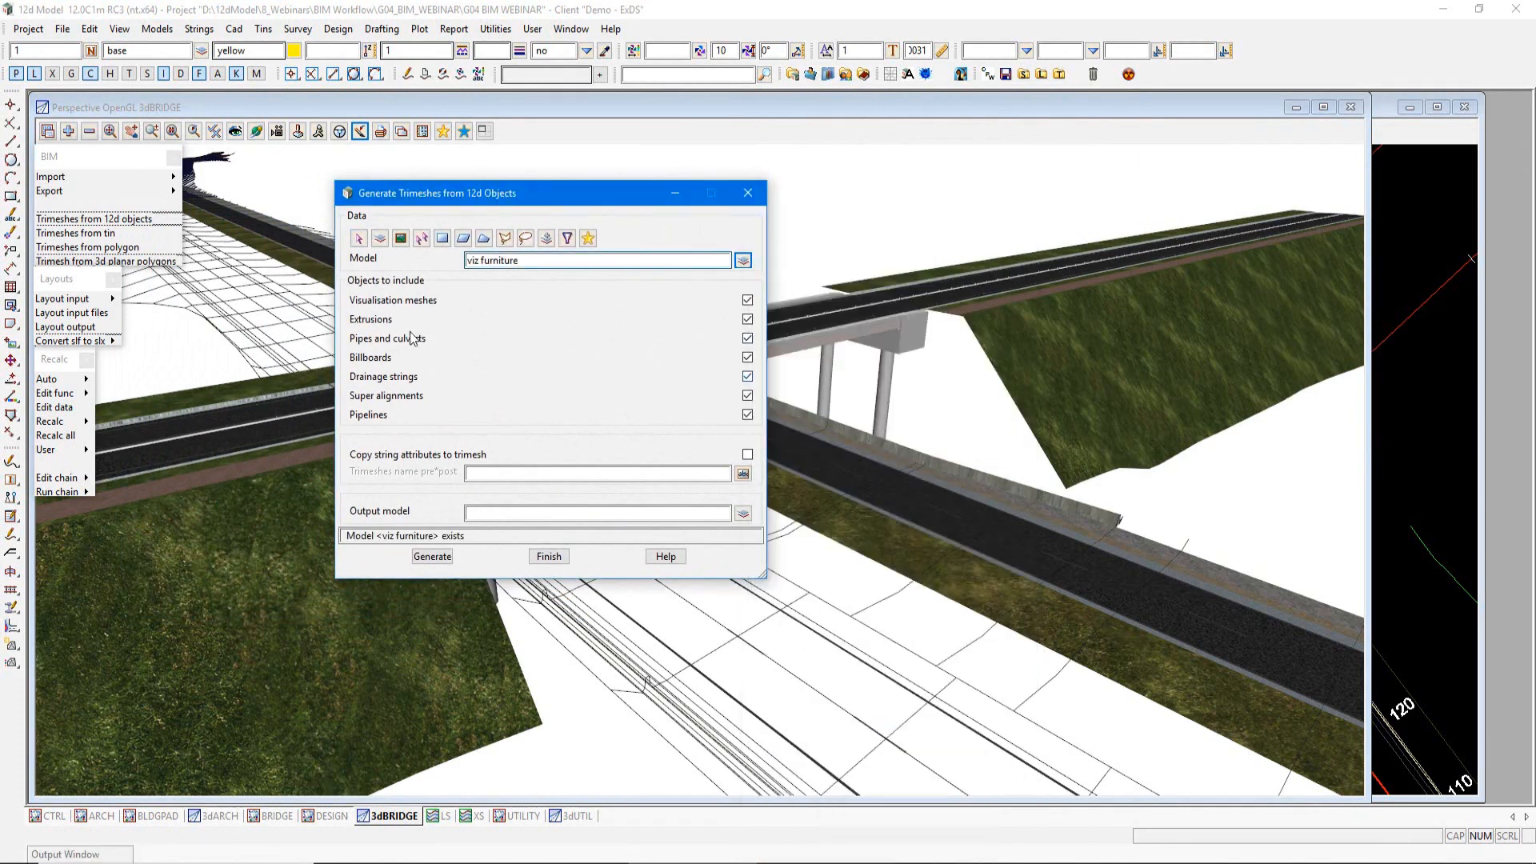
# Step: Limit the included objects to visualisation meshes and extrusions, and enable copying string attributes to the trimesh
pyautogui.click(371, 414)
pyautogui.click(371, 395)
pyautogui.click(370, 376)
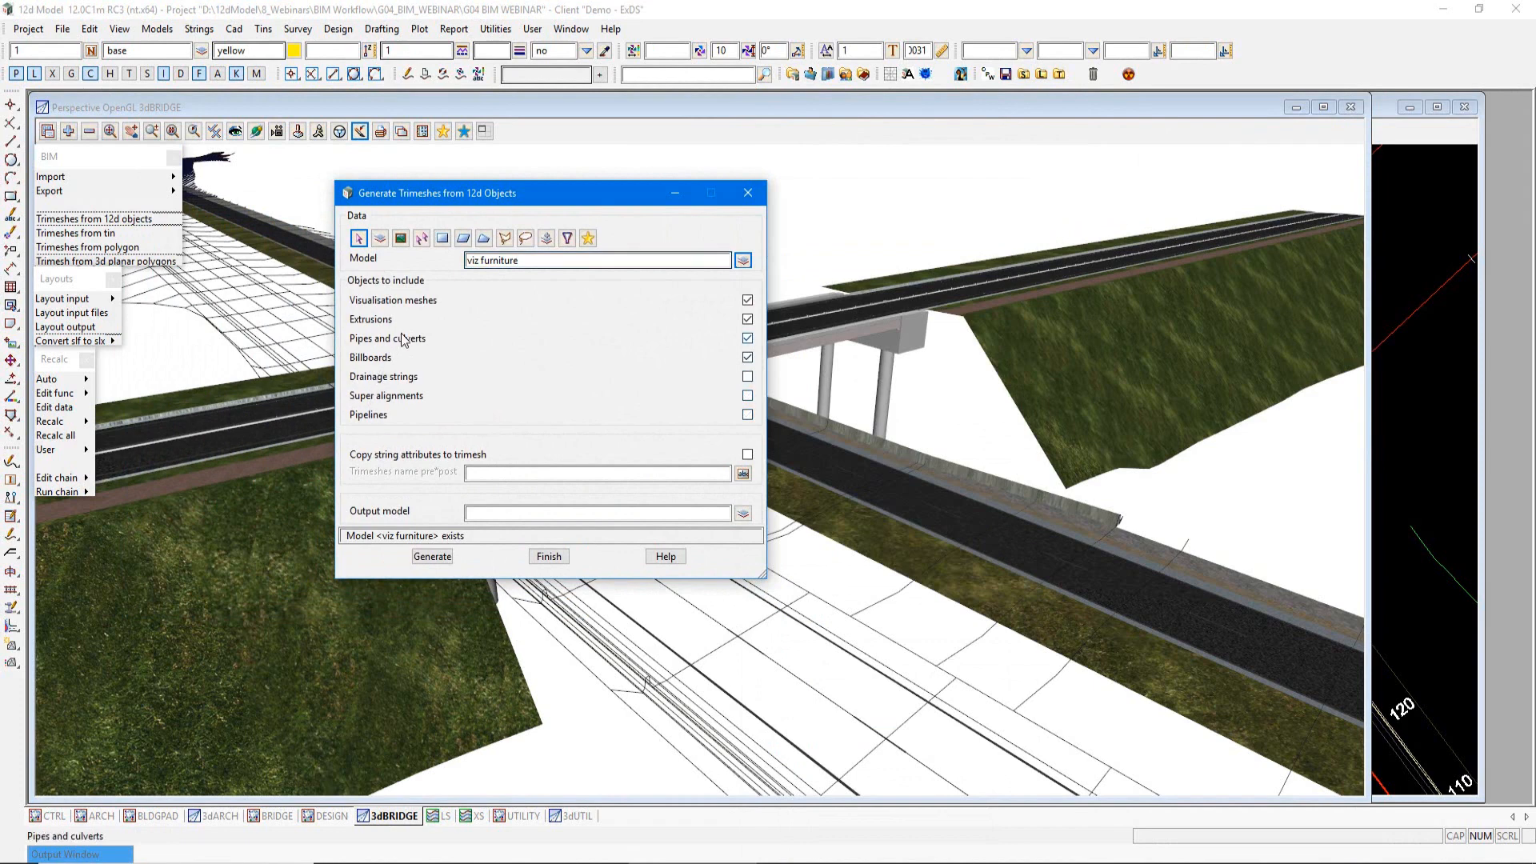
pyautogui.click(378, 340)
pyautogui.click(749, 361)
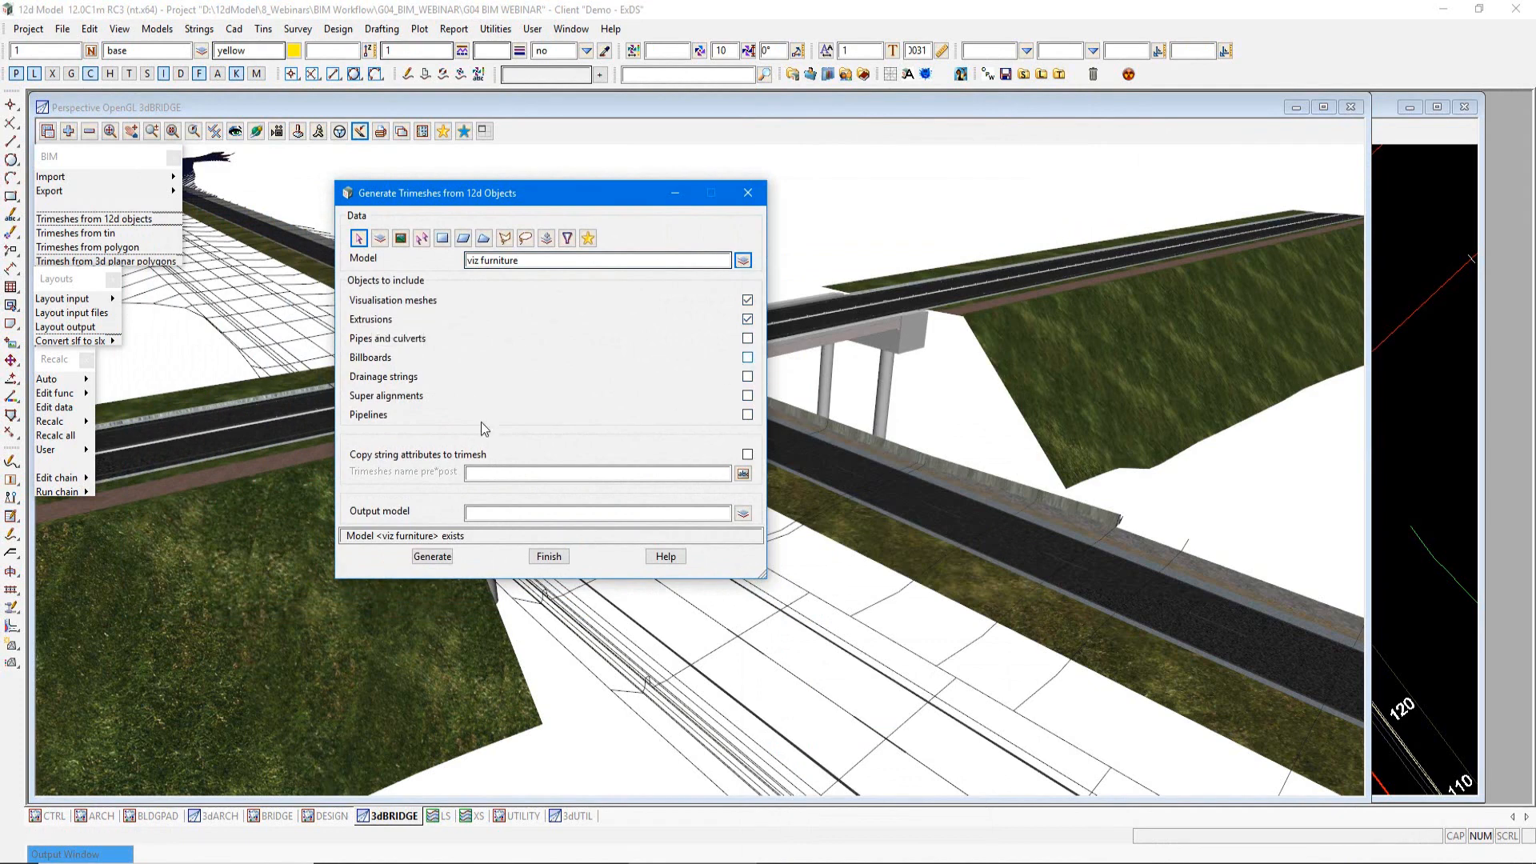
pyautogui.click(379, 458)
# Step: Set the output model to viz mesh furniture, generate the trimeshes and finish the command
pyautogui.click(744, 512)
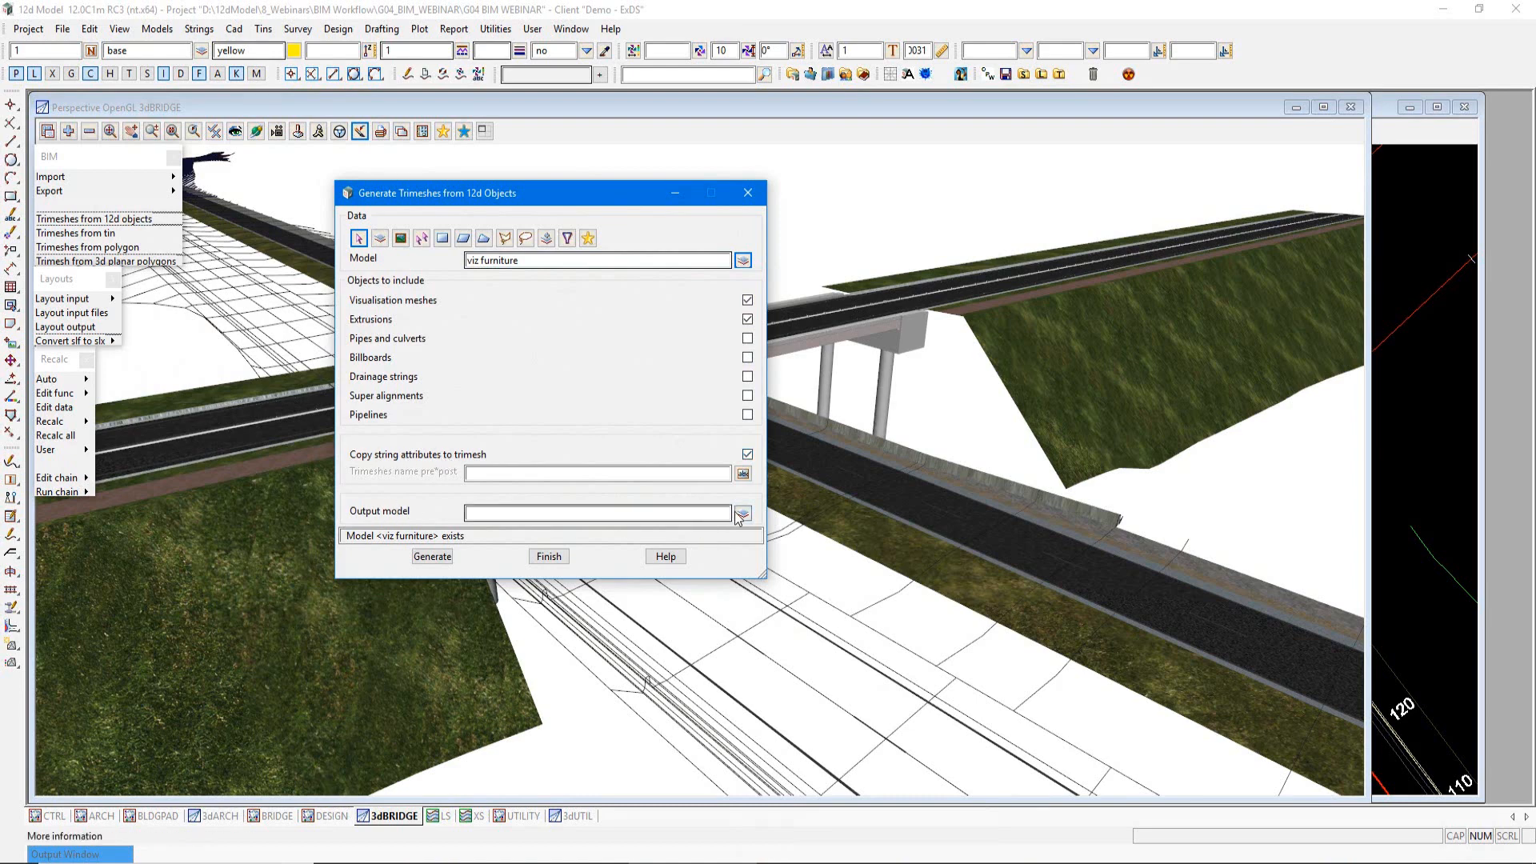
pyautogui.moveTo(1024, 494); pyautogui.dragTo(1024, 731)
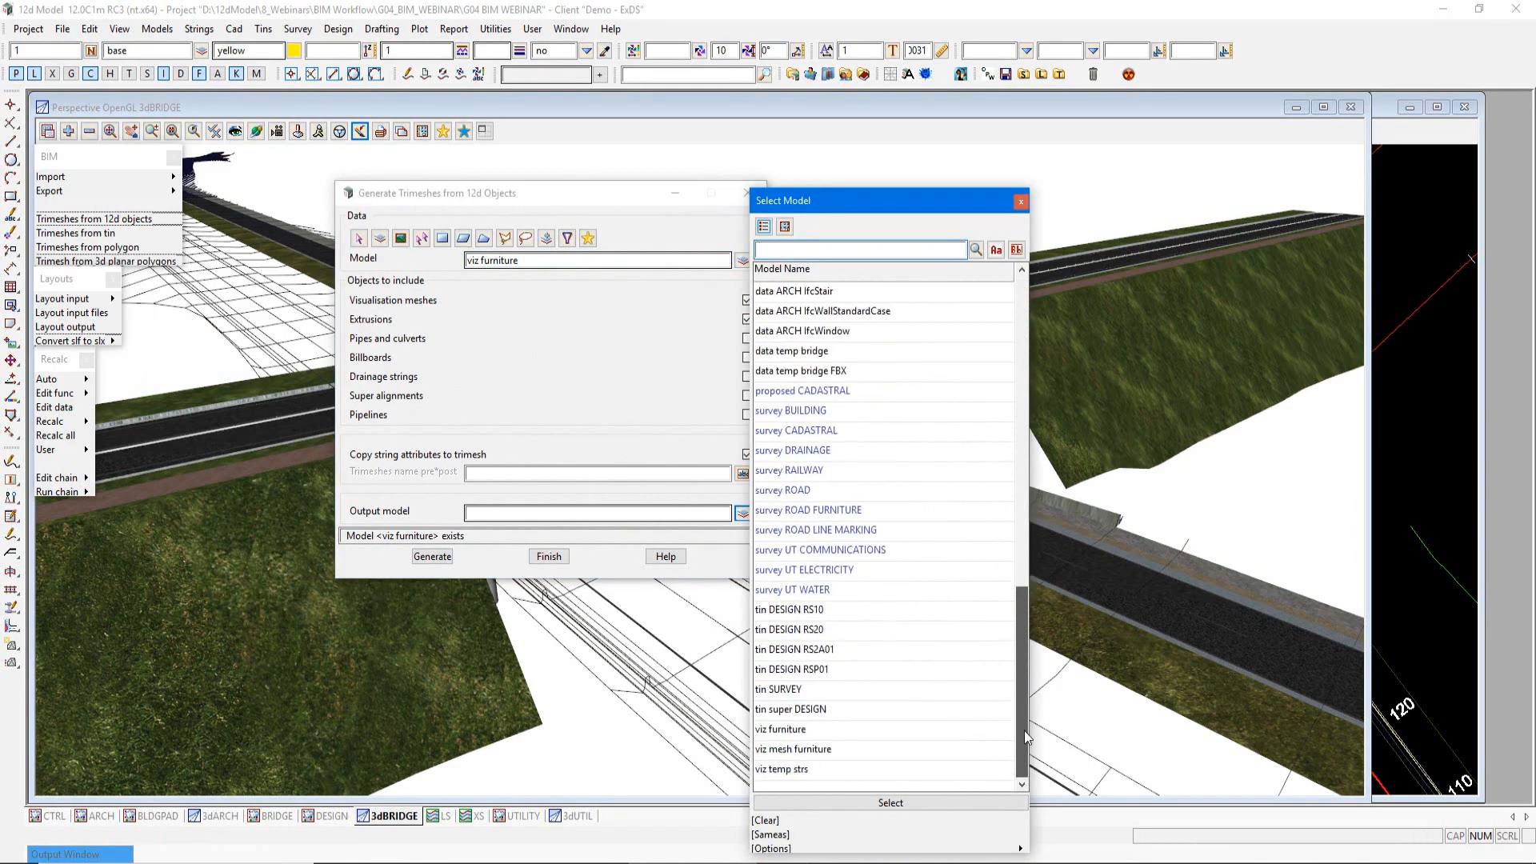
pyautogui.click(801, 756)
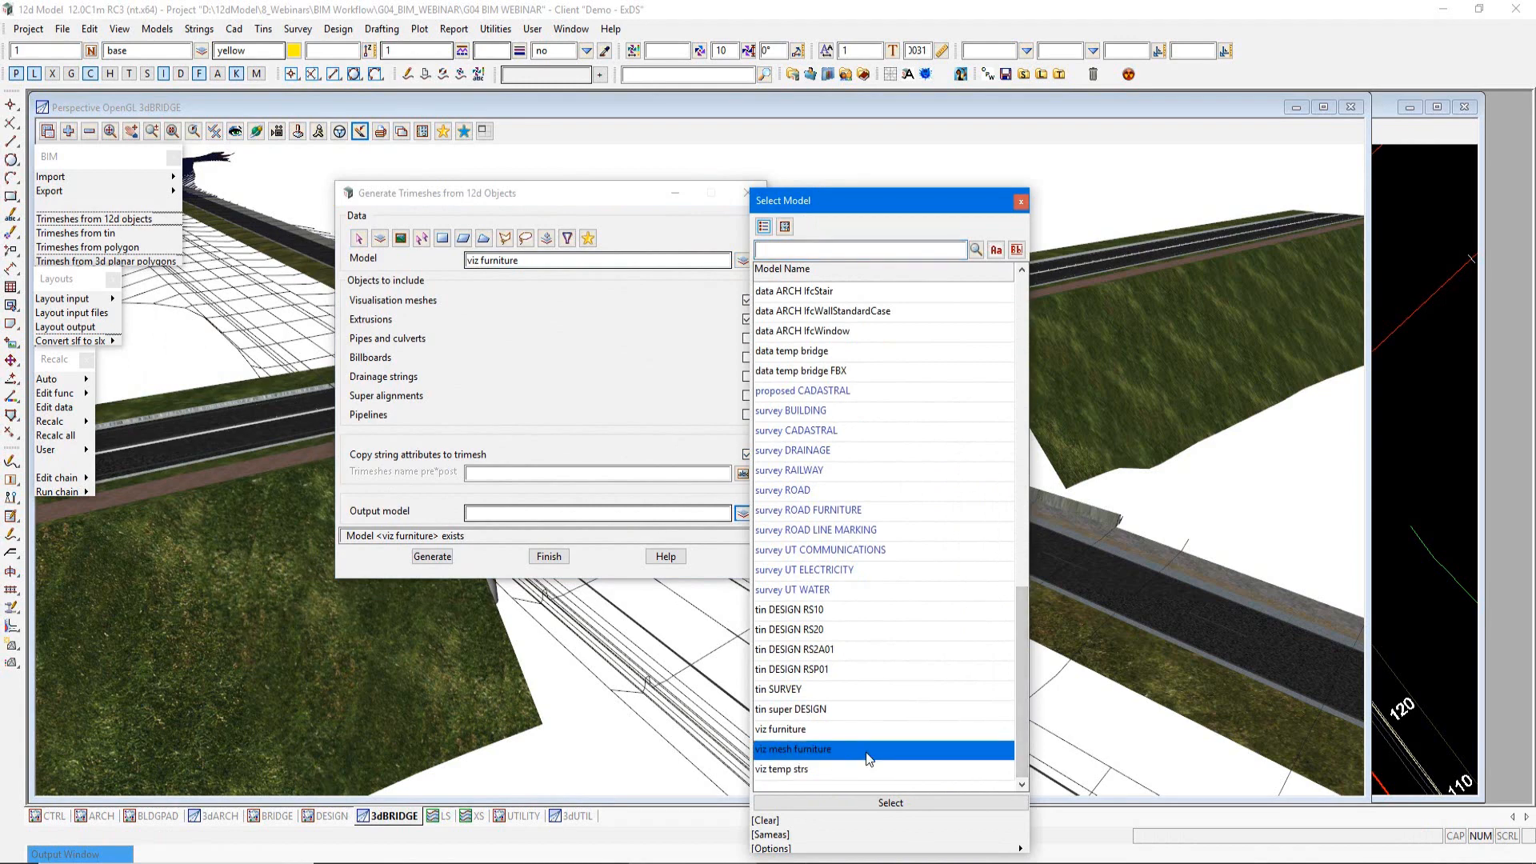
pyautogui.doubleClick(801, 757)
pyautogui.click(424, 560)
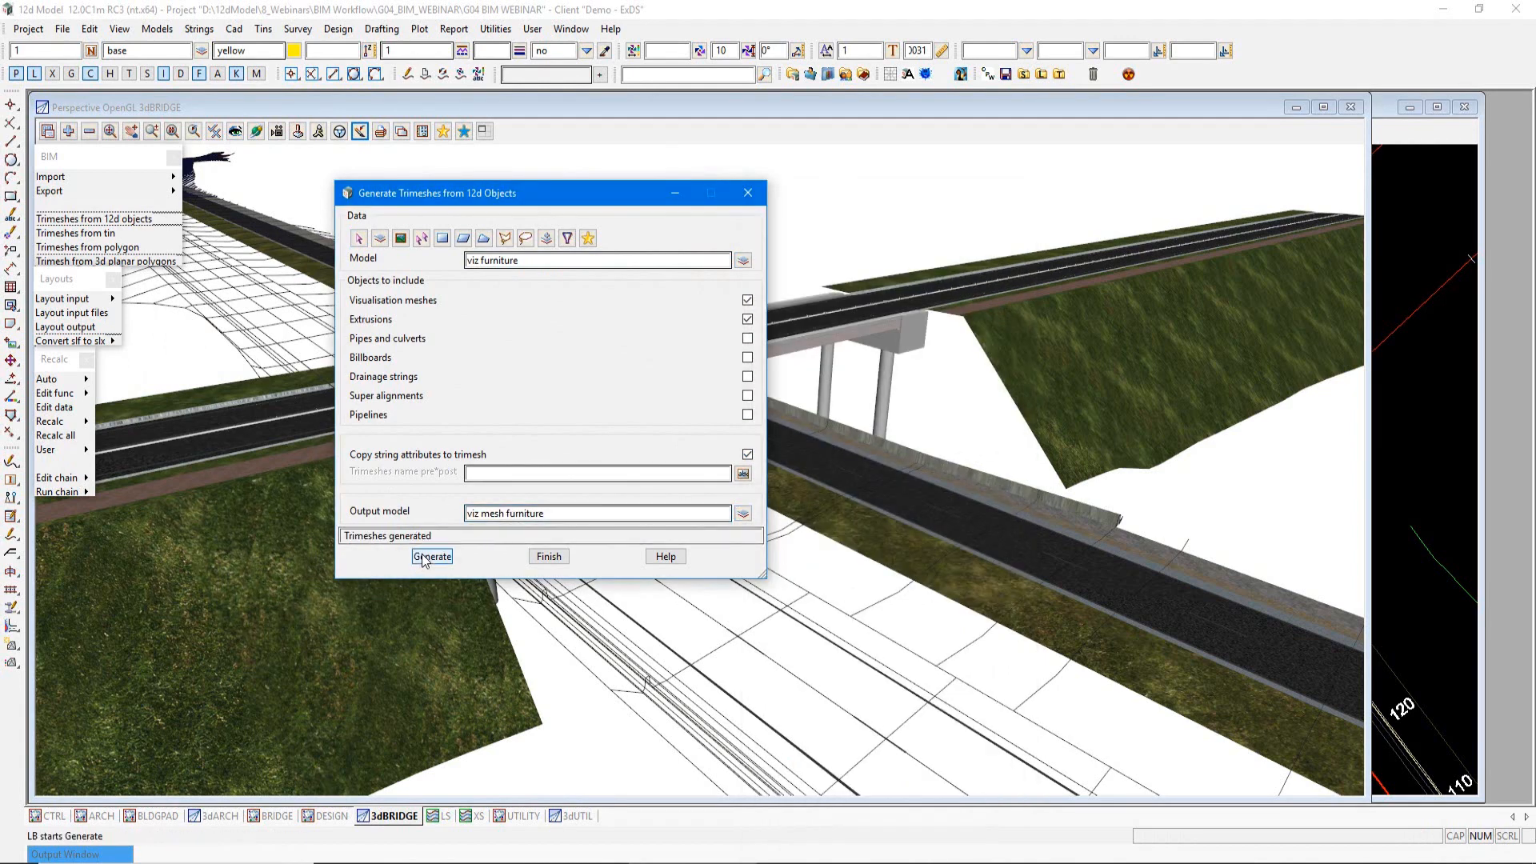
pyautogui.click(549, 556)
# Step: Add the viz mesh furniture model to the 3dUTIL perspective view
pyautogui.click(573, 816)
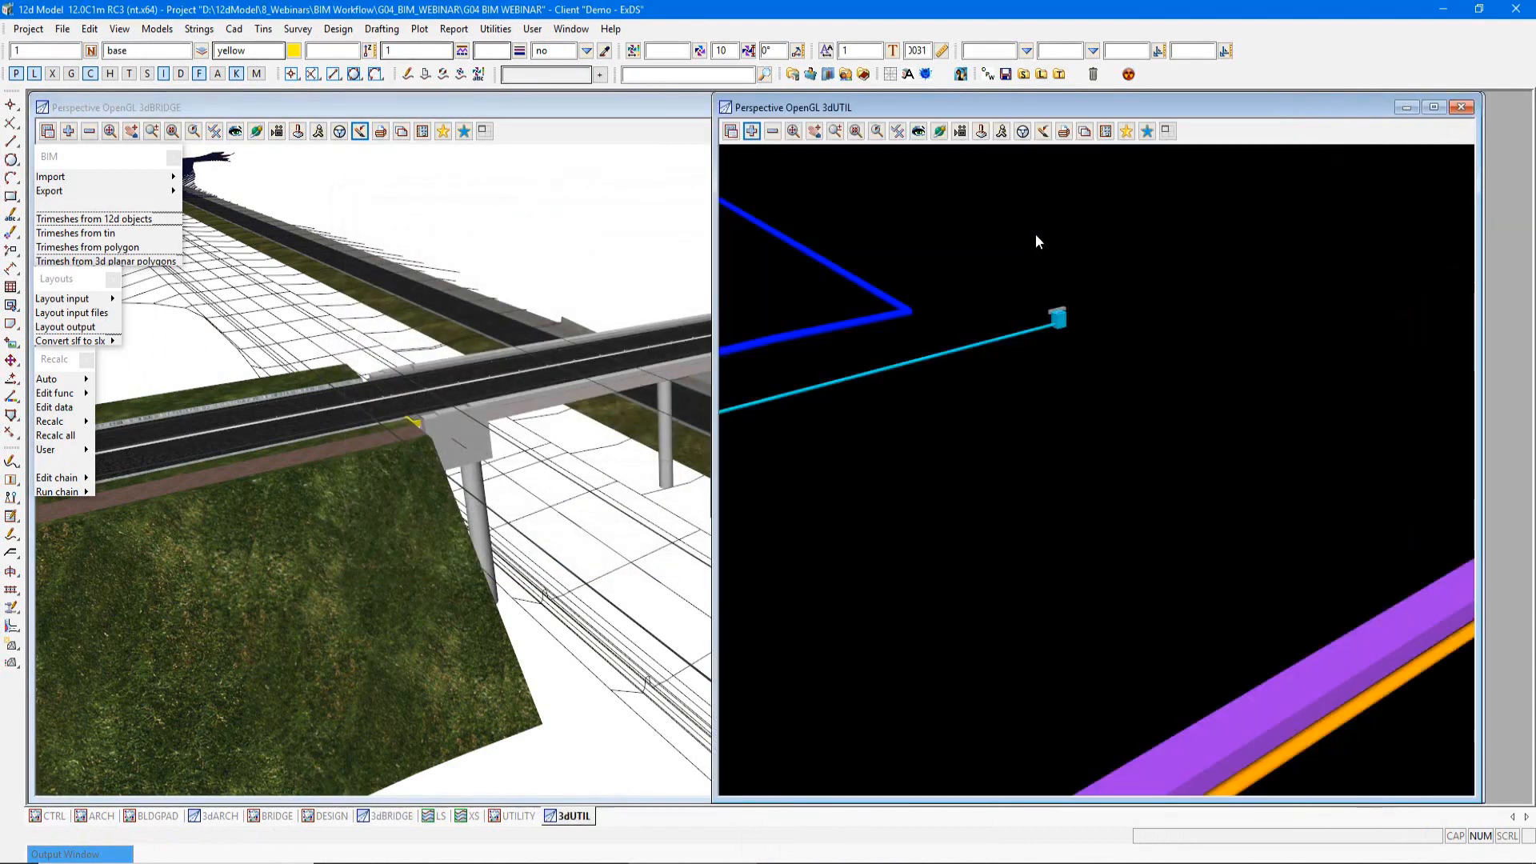
pyautogui.click(751, 131)
pyautogui.moveTo(1028, 240); pyautogui.dragTo(1025, 563)
pyautogui.doubleClick(814, 699)
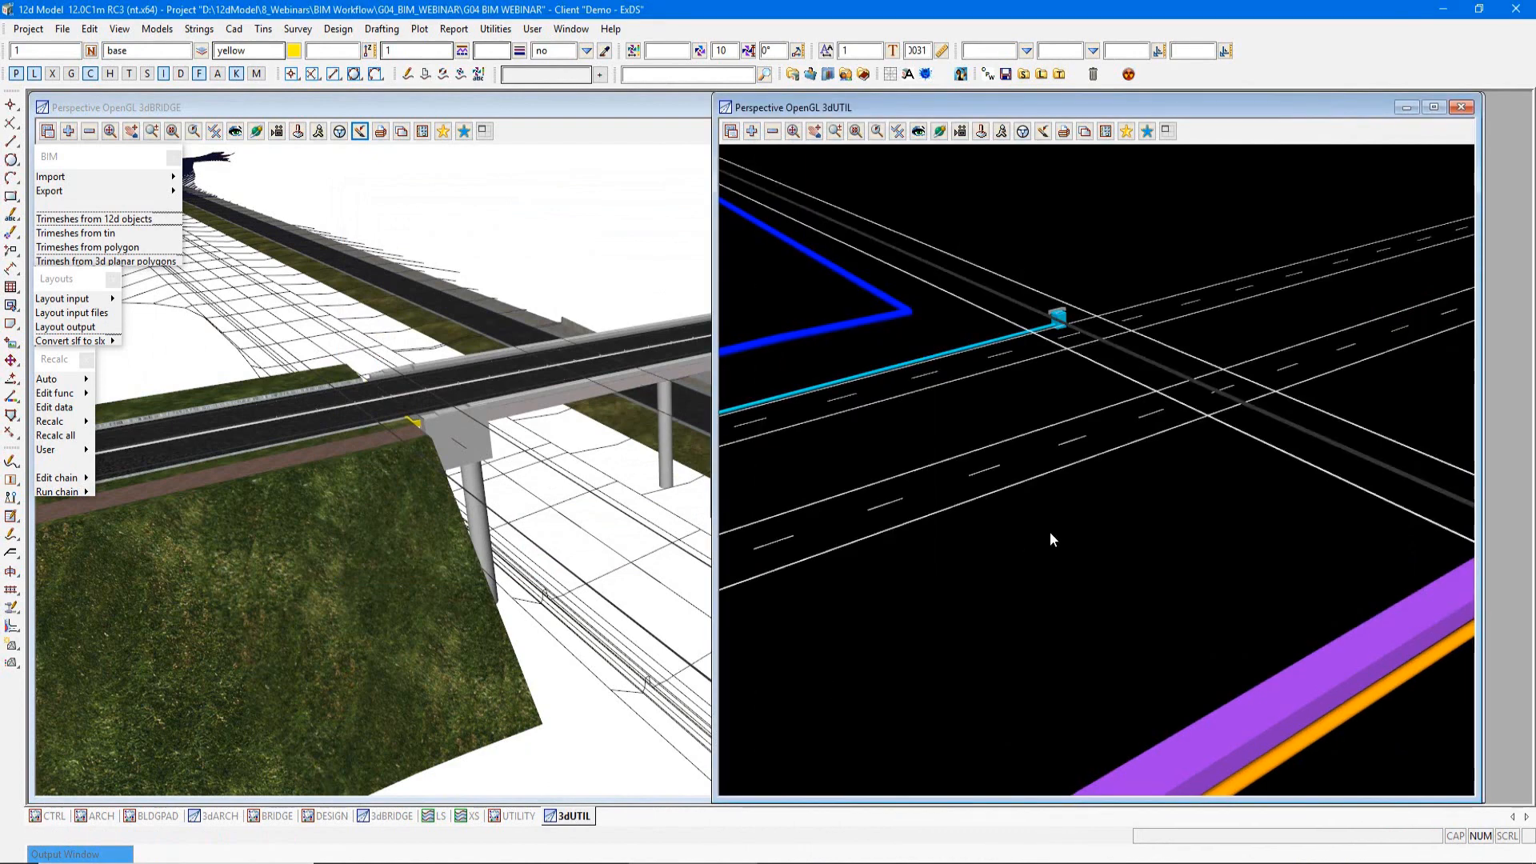
# Step: Check the Name, 3dLength and 2dLength attributes of the LER trimesh in the 3dUTIL view
pyautogui.hotkey('ctrl', 'a')
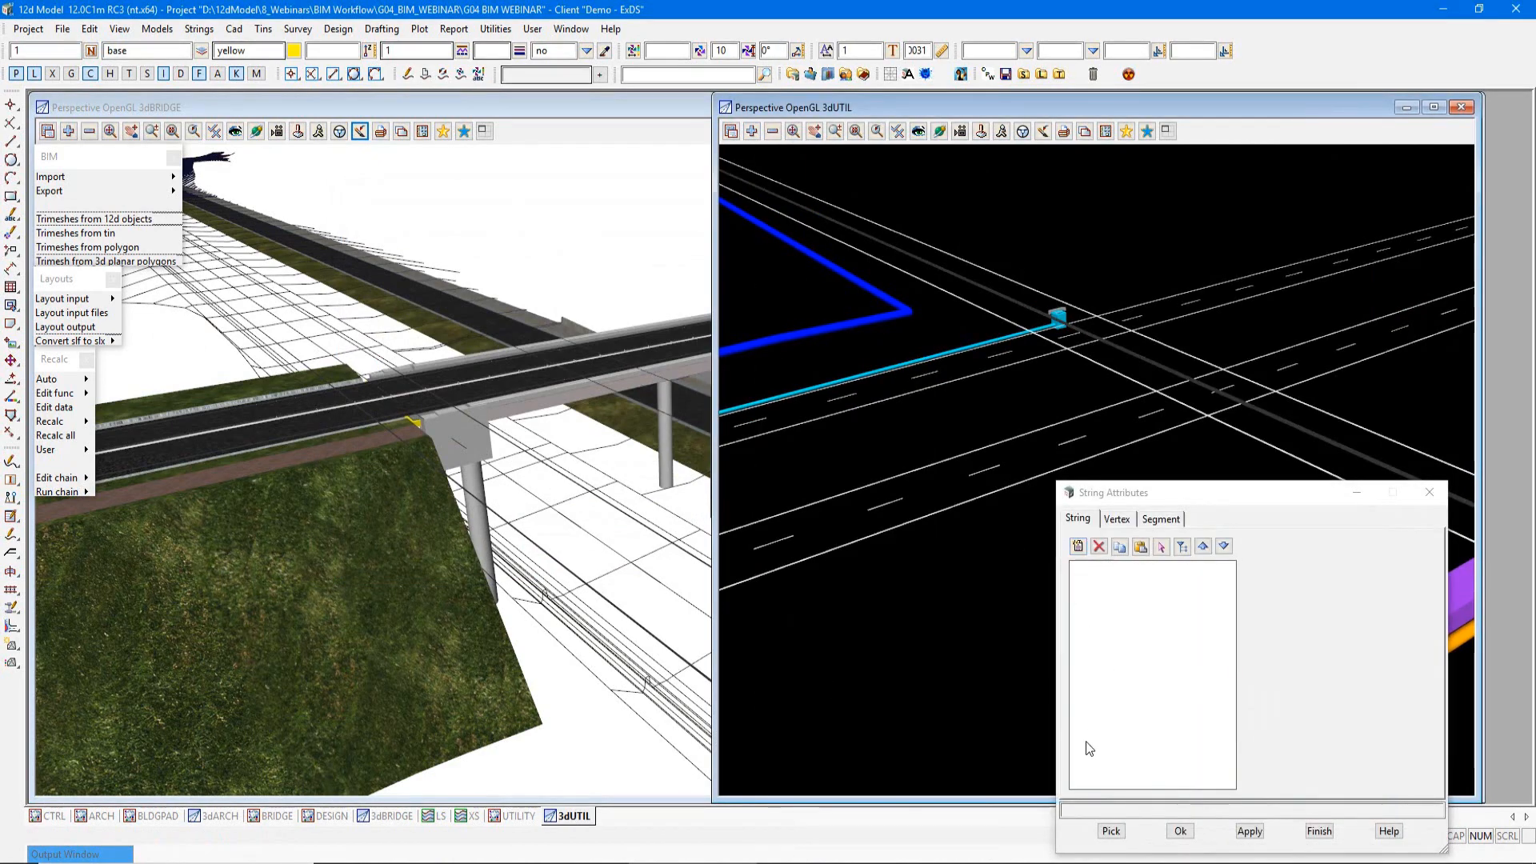
pyautogui.click(837, 546)
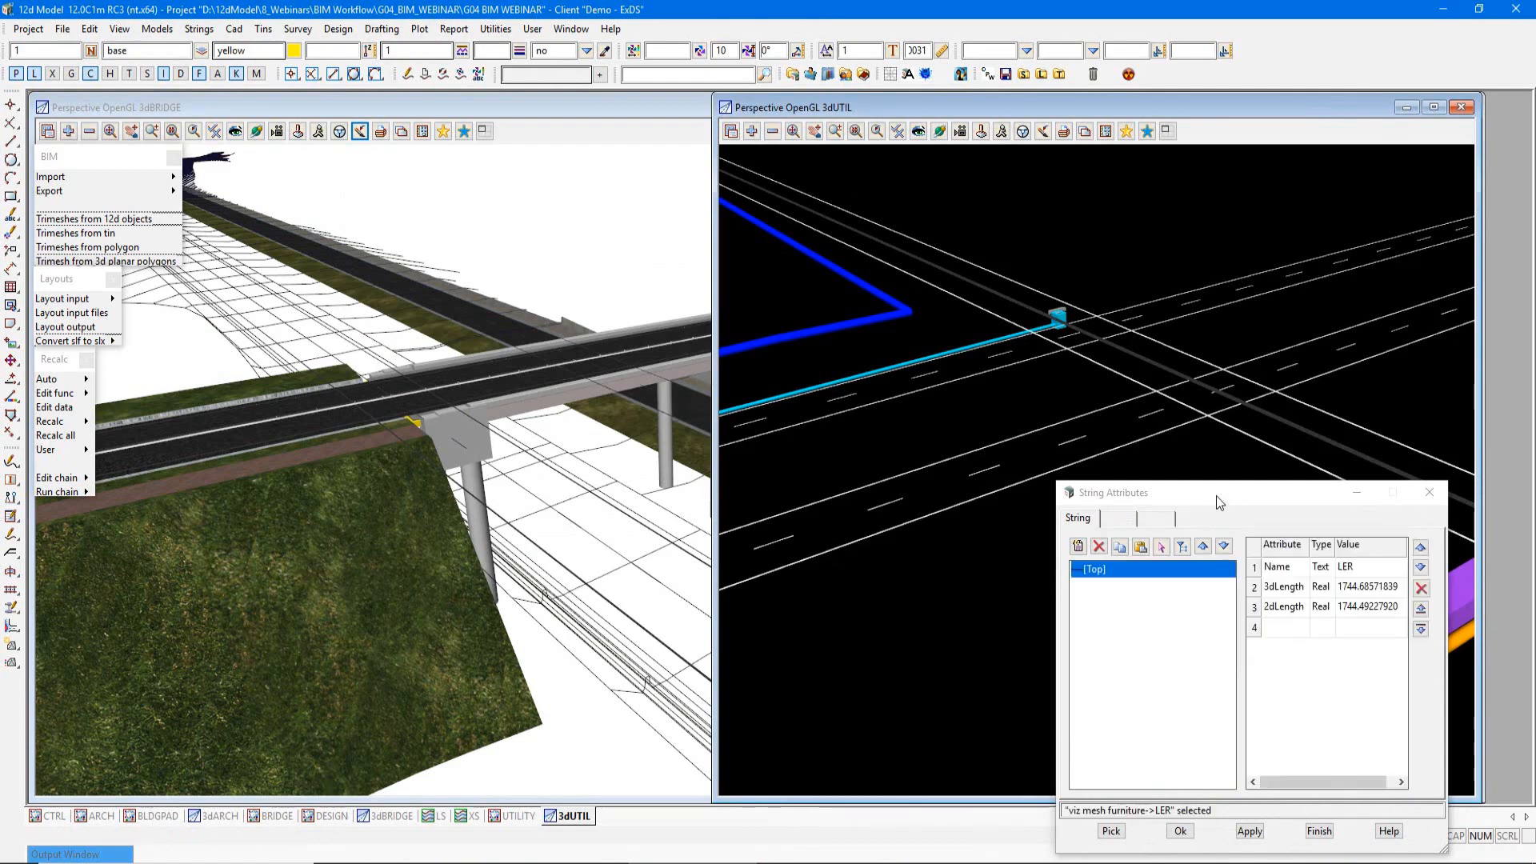
pyautogui.moveTo(1220, 502); pyautogui.dragTo(1076, 446)
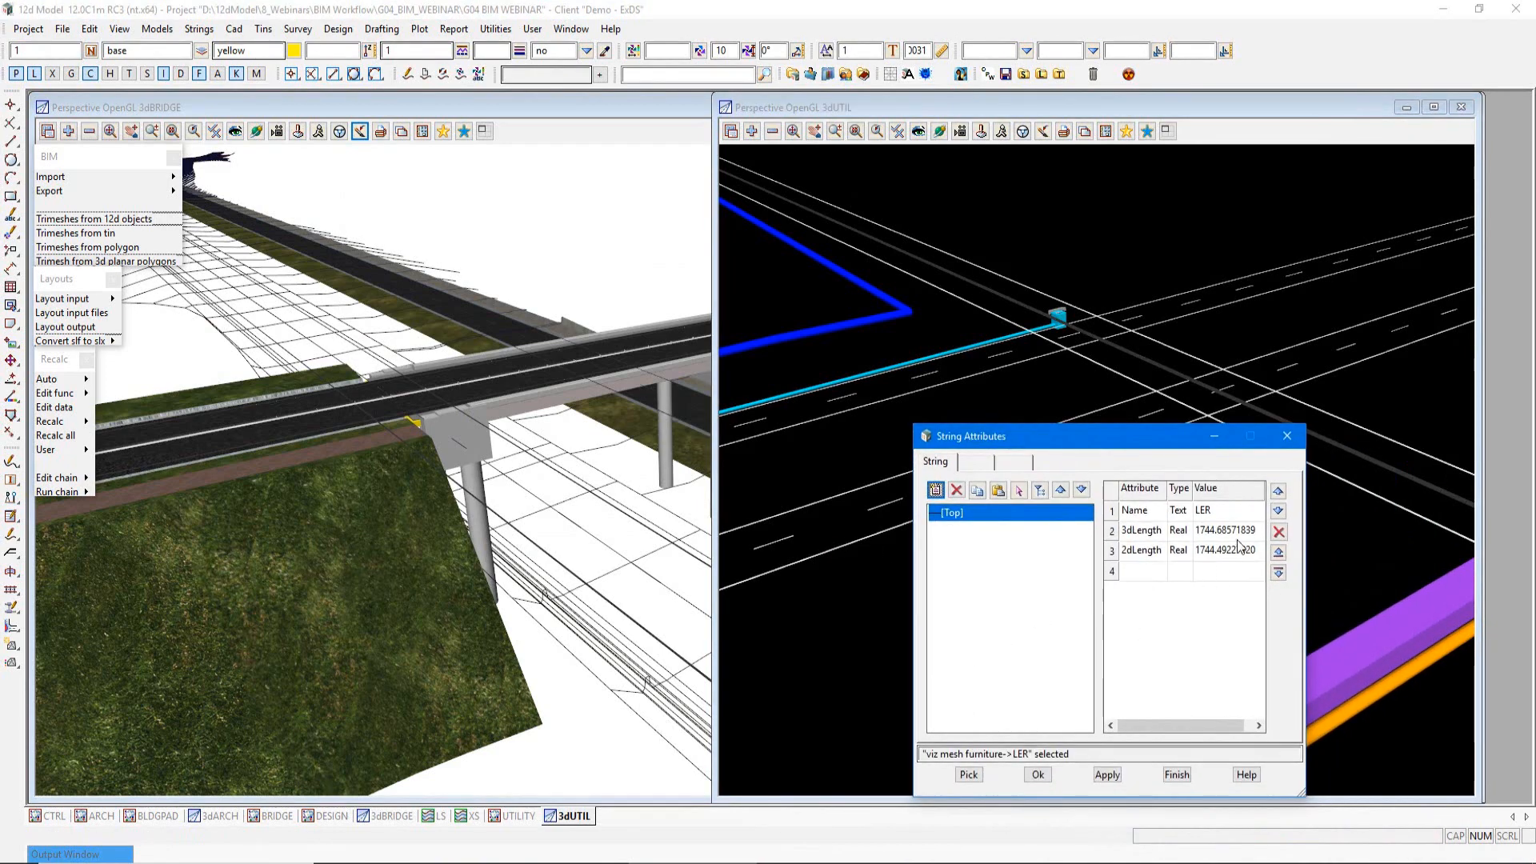